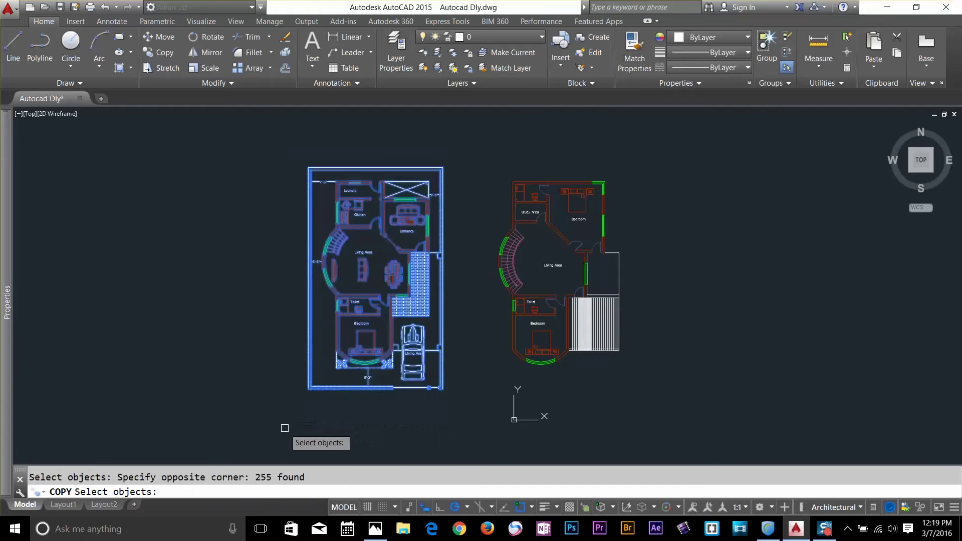
Copy the furnished plan with the boundary wall and car into the empty space beyond the second floor plan.
key(Return)
click(281, 420)
scroll(730, 378, down, 3)
middle_drag(730, 378, 482, 372)
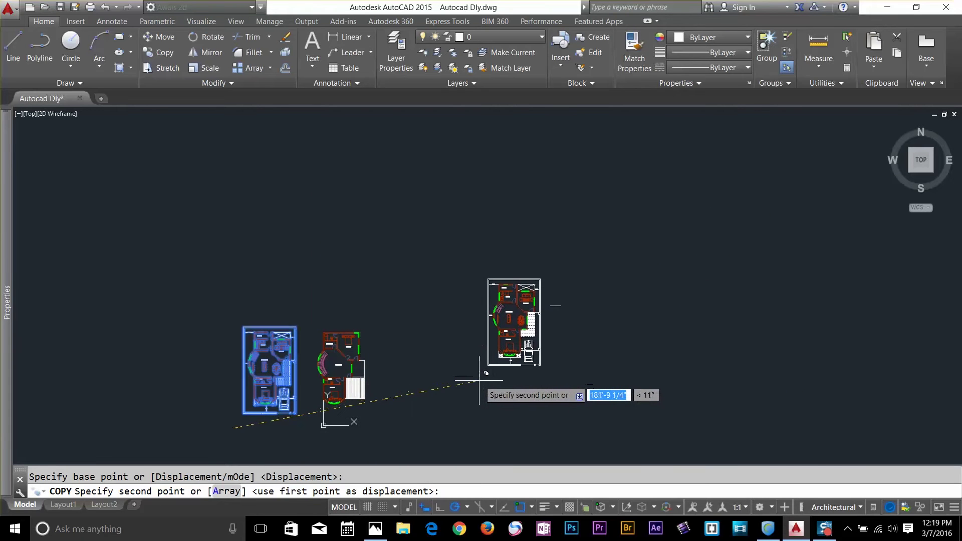
click(492, 389)
key(Escape)
scroll(530, 343, up, 5)
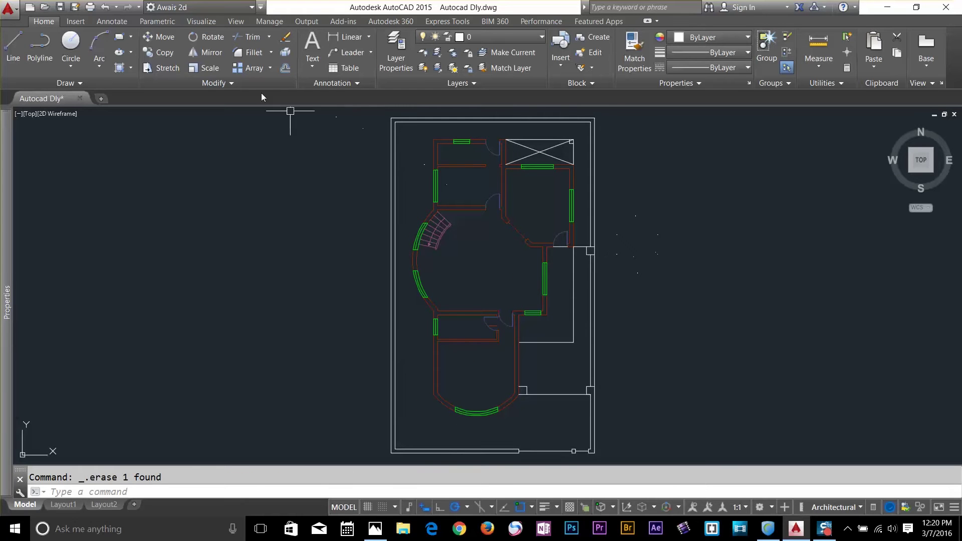
Switch the workspace to 3D Modeling.
click(224, 8)
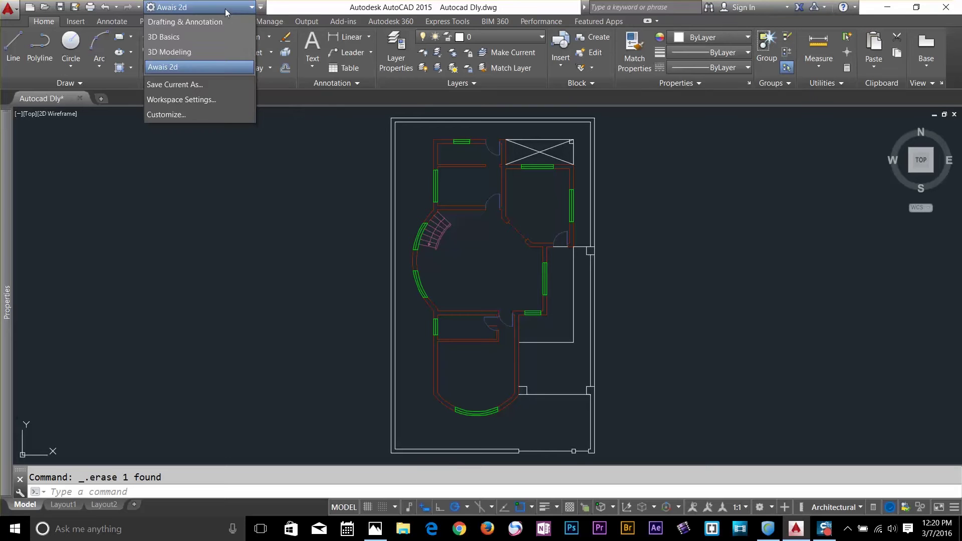
click(185, 53)
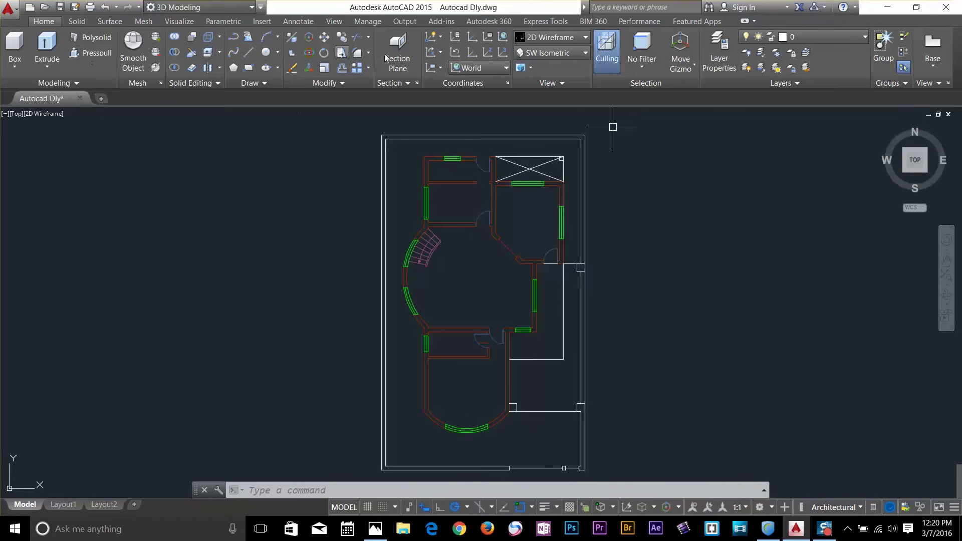
click(52, 70)
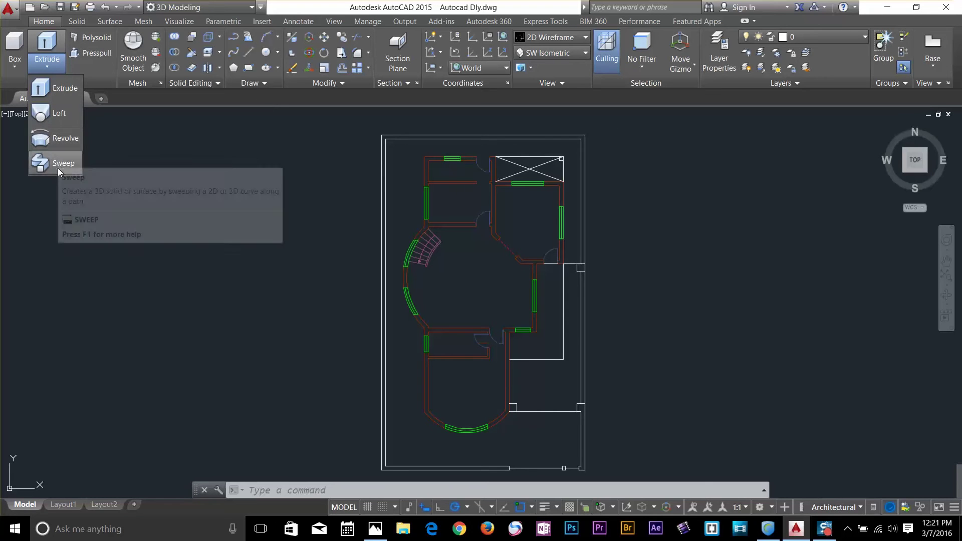
click(17, 65)
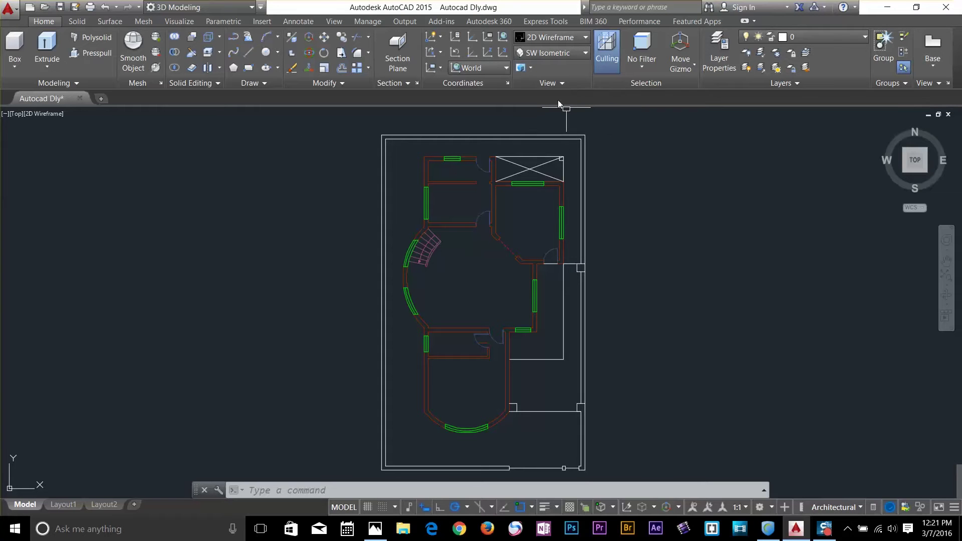
Set the view to SW Isometric for the stripped-down floor plan.
click(553, 54)
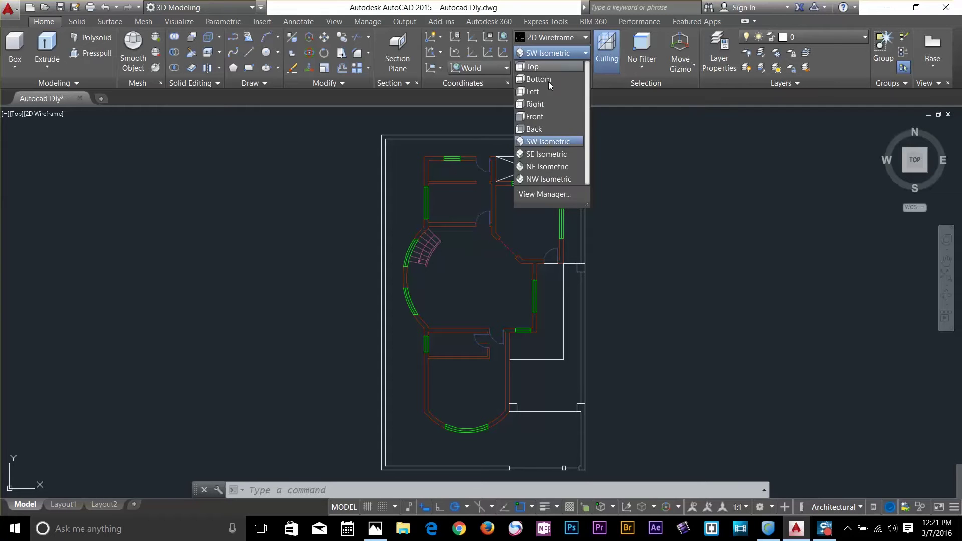
click(548, 141)
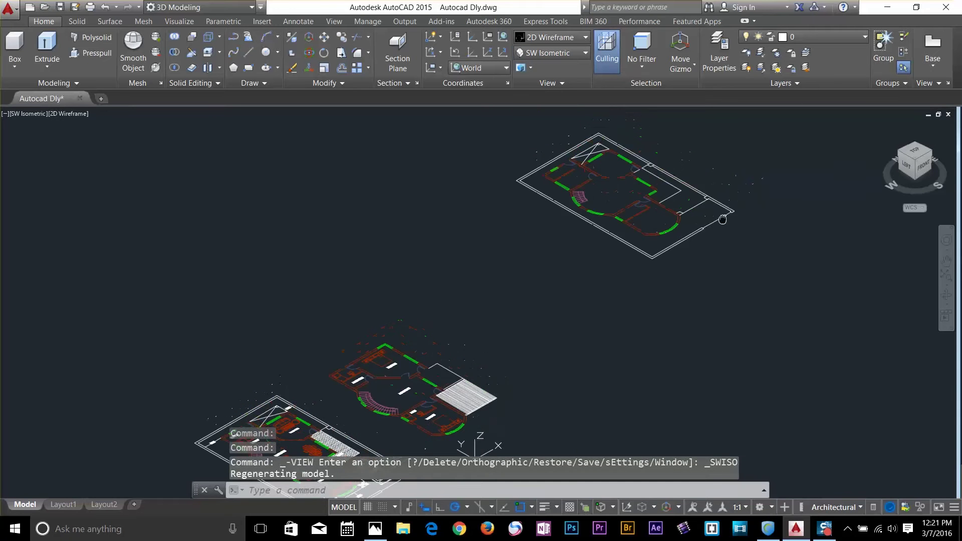
scroll(623, 204, up, 6)
scroll(576, 230, down, 4)
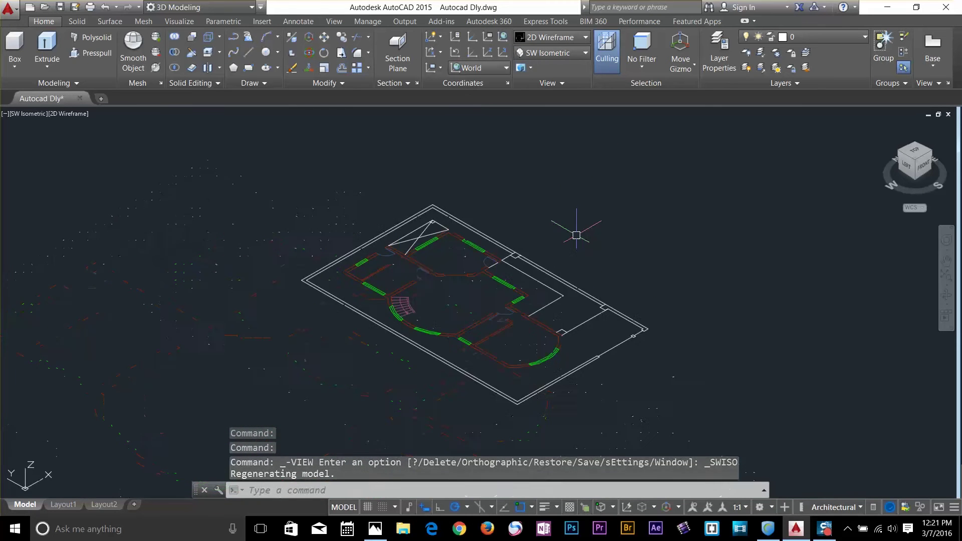
middle_drag(576, 230, 584, 226)
scroll(542, 263, up, 2)
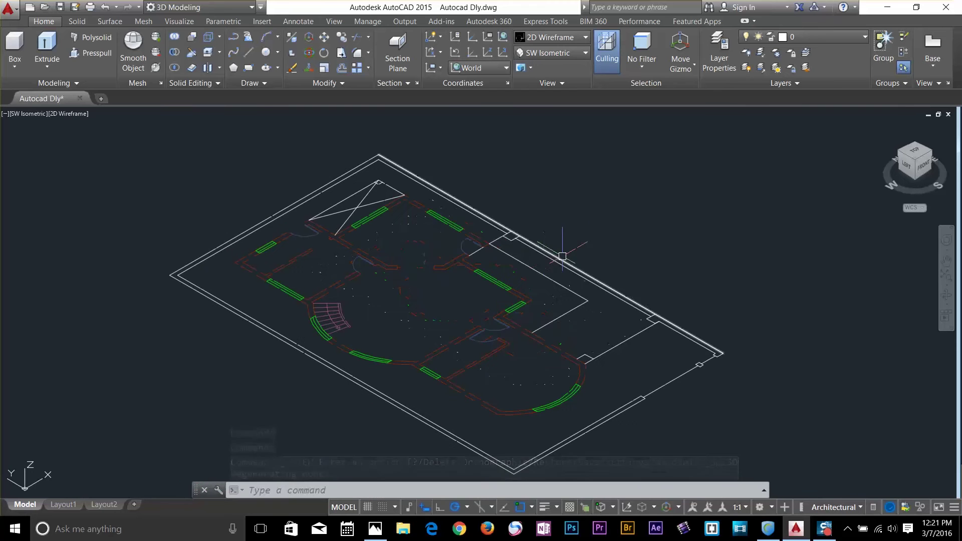
Copy the entire stripped-down floor plan to an empty area beside it.
scroll(592, 254, down, 2)
text(o)
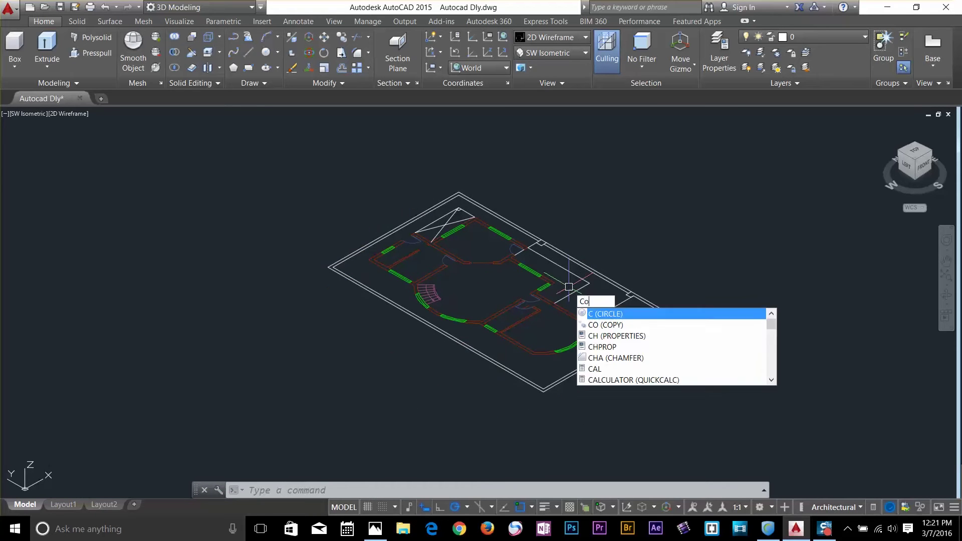
key(Return)
click(673, 178)
click(327, 392)
key(Return)
click(344, 390)
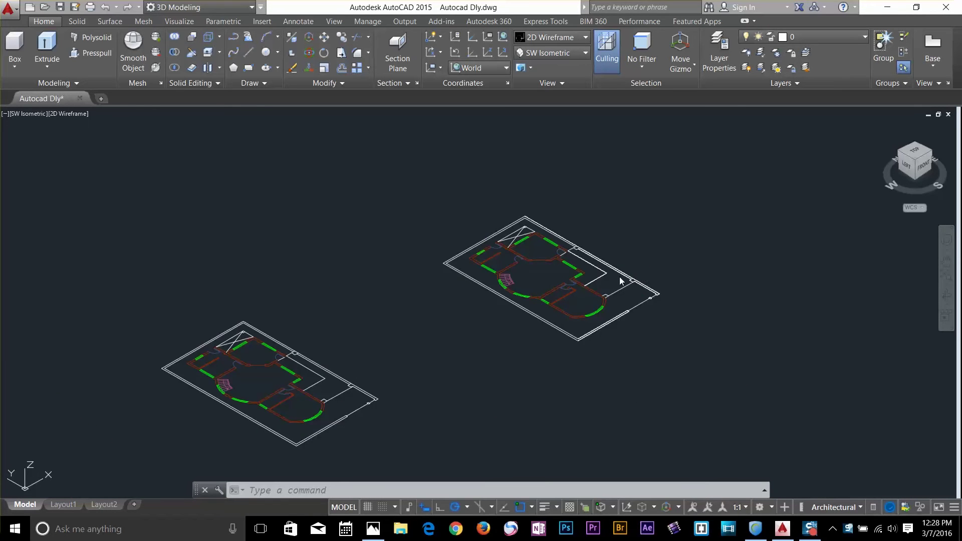
Isolate the A-wall layer using a wall line of the stripped-down plan.
scroll(621, 279, up, 3)
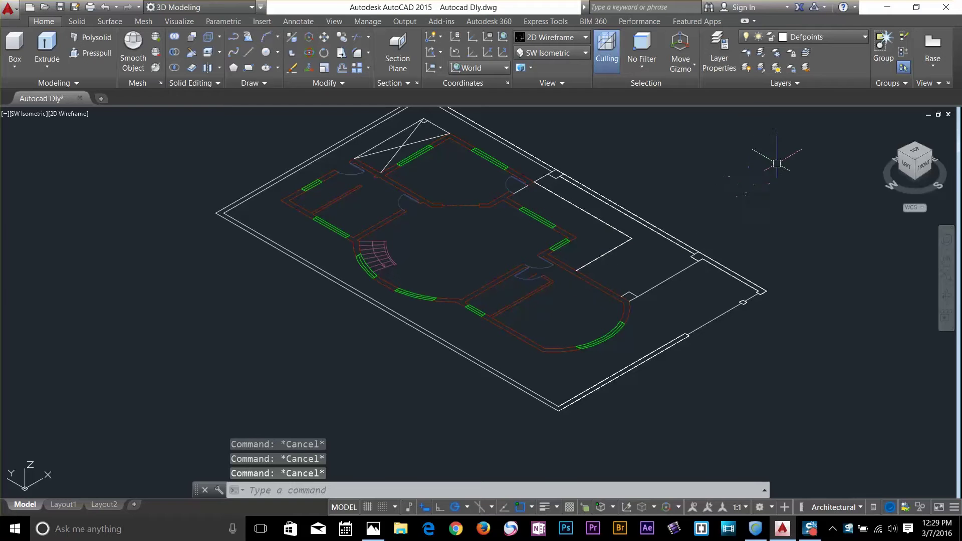
click(761, 53)
click(601, 289)
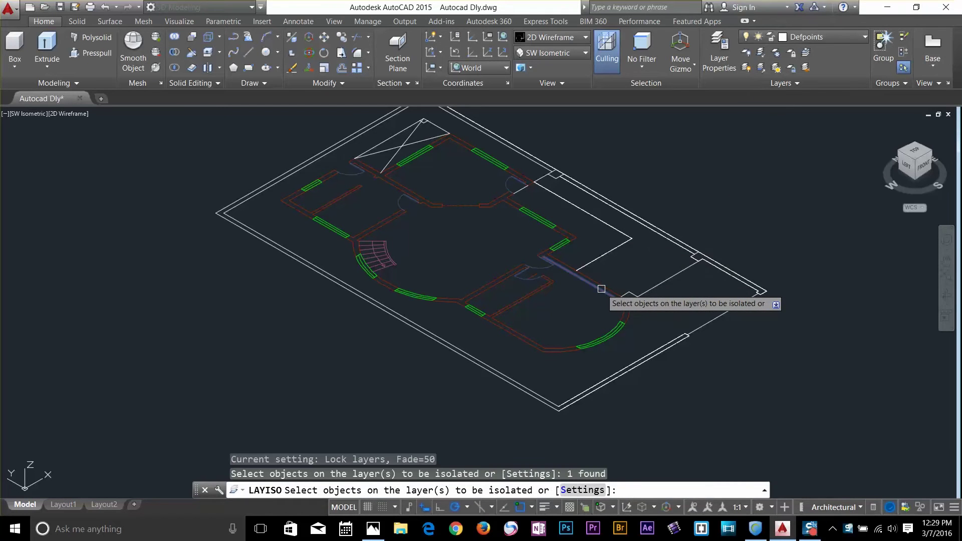
key(Return)
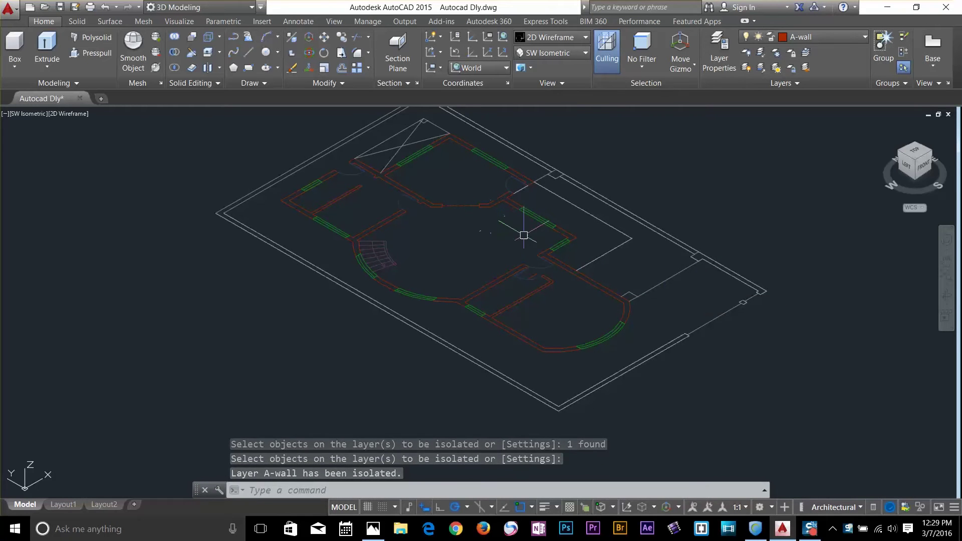
Set the view to Top for the stripped-down floor plan.
click(556, 40)
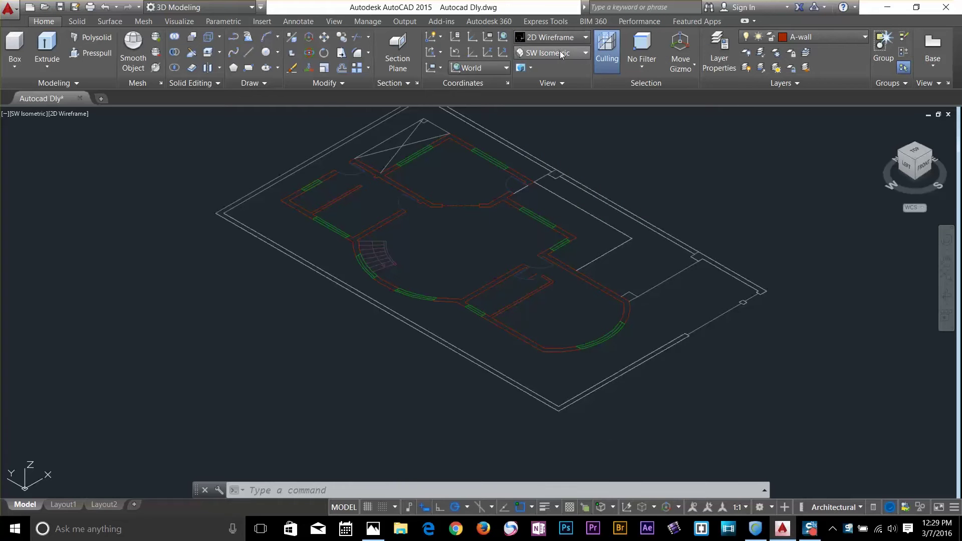
click(561, 50)
click(551, 67)
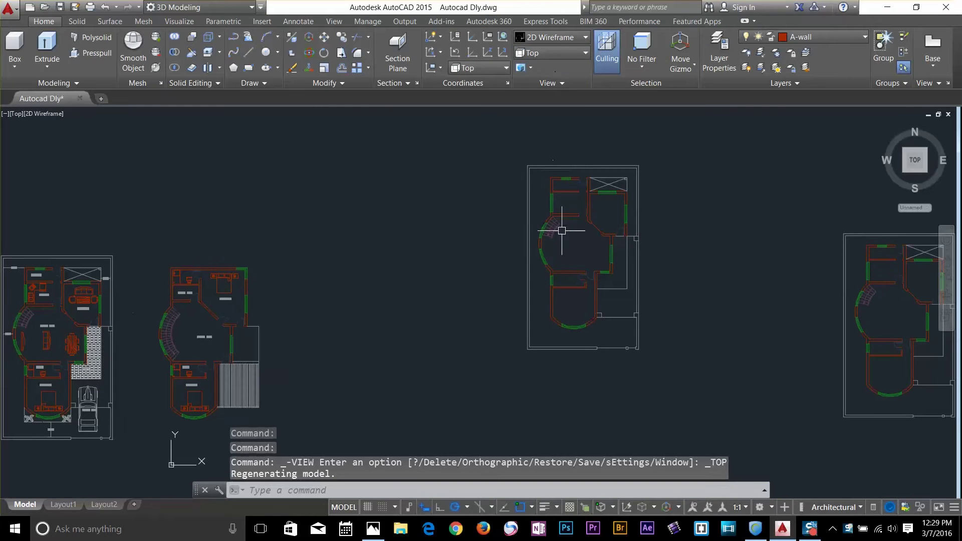
middle_drag(751, 266, 308, 234)
scroll(431, 253, up, 3)
scroll(452, 258, down, 1)
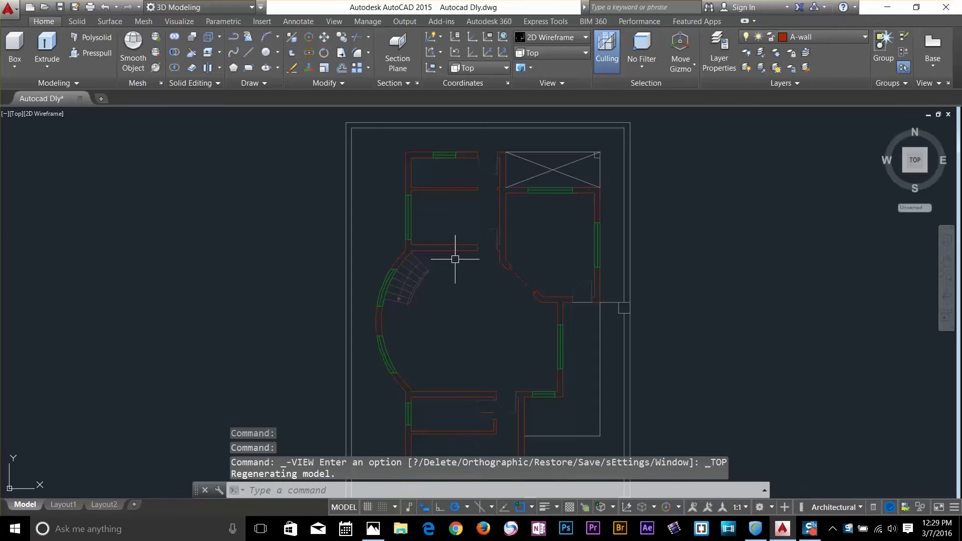
Start creating polyline boundaries and pick inside the wall segments around the upper rooms of the plan.
key(Escape)
key(Escape)
key(Escape)
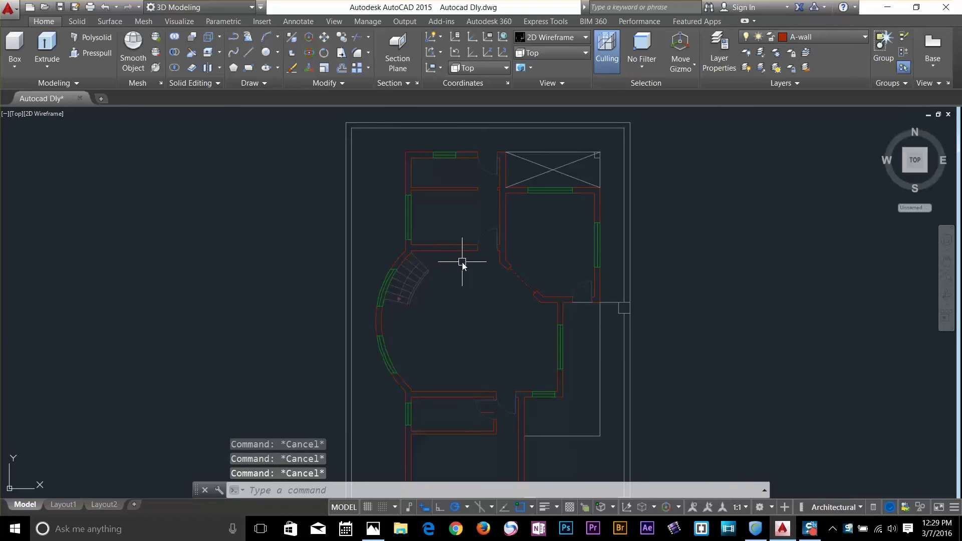
right_click(463, 262)
key(Escape)
text(bo)
key(Return)
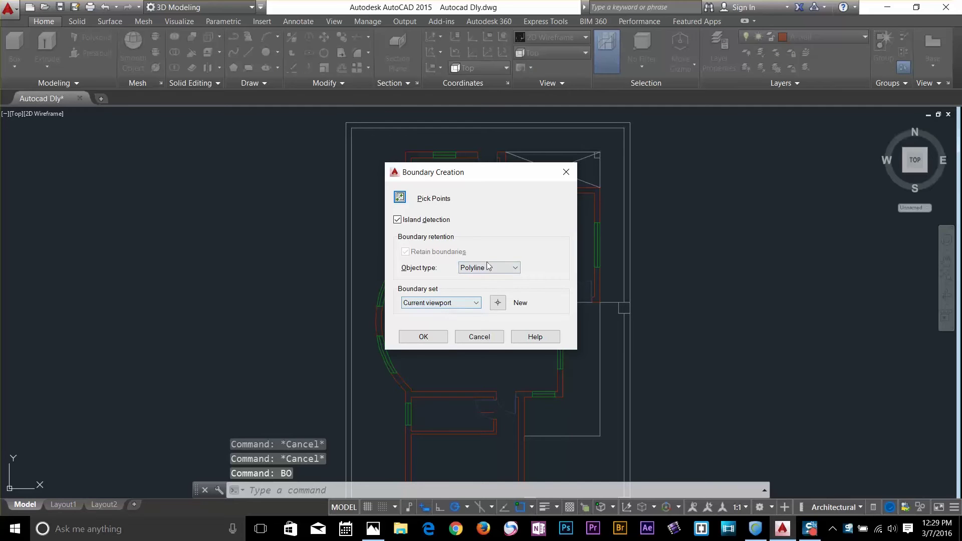
click(400, 198)
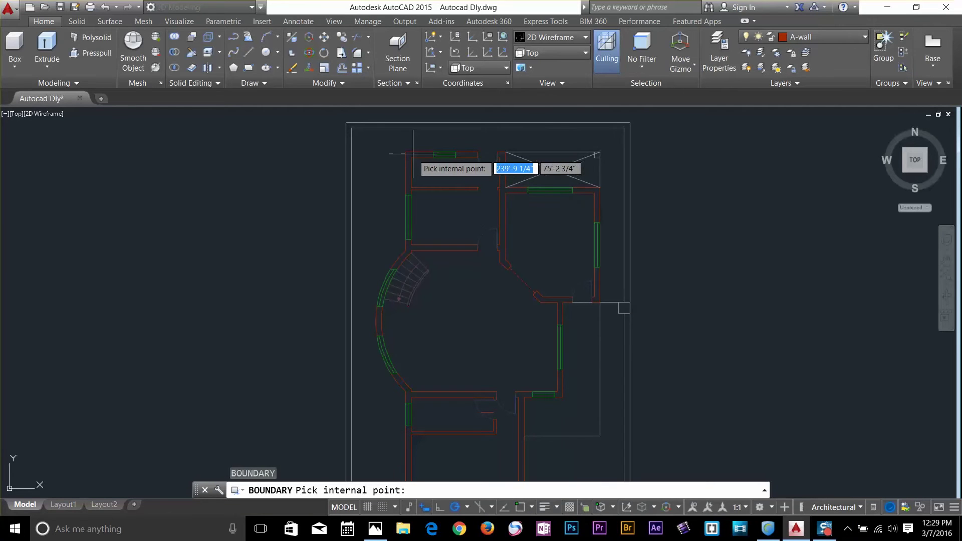
click(413, 155)
click(465, 168)
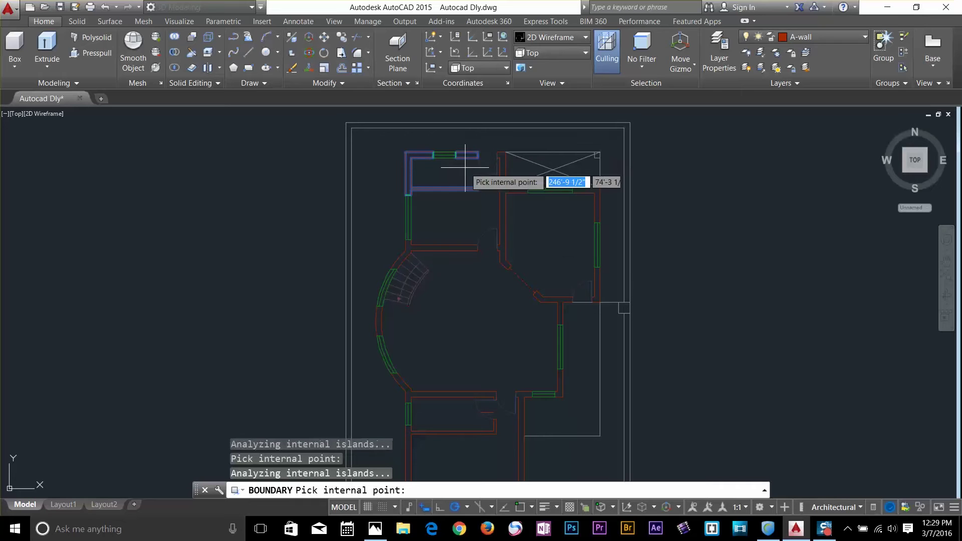
click(503, 173)
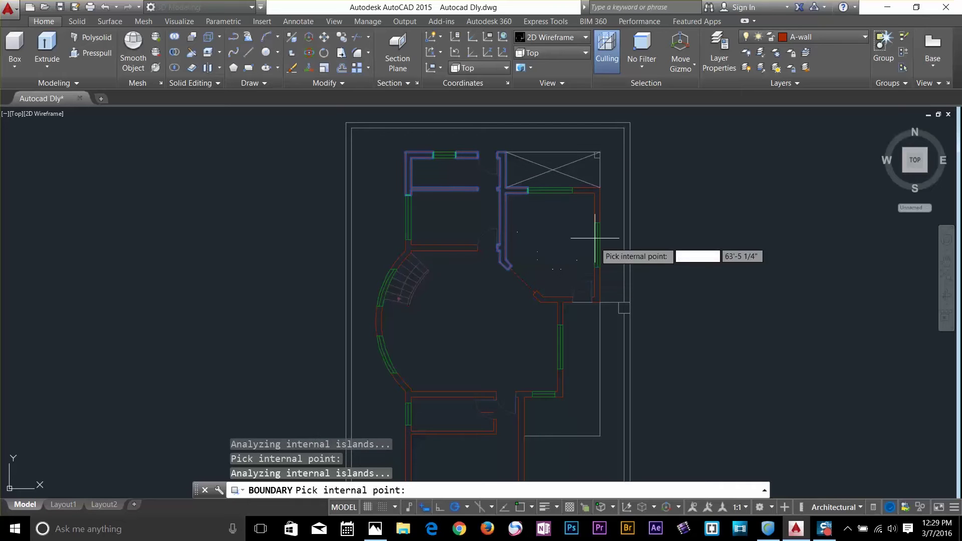
click(582, 207)
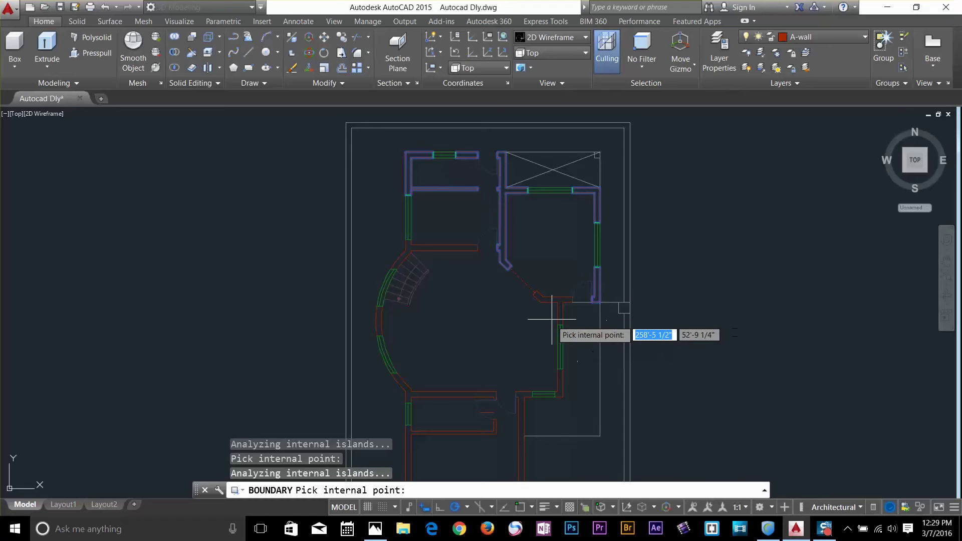
Add the wall segments above and below the living area's right-hand window to the boundary selection.
click(562, 308)
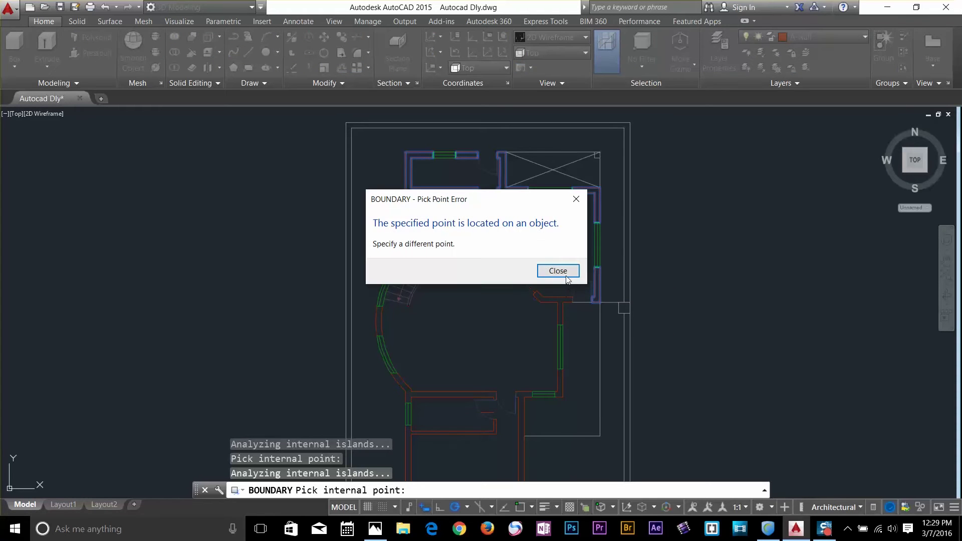
click(568, 276)
click(559, 306)
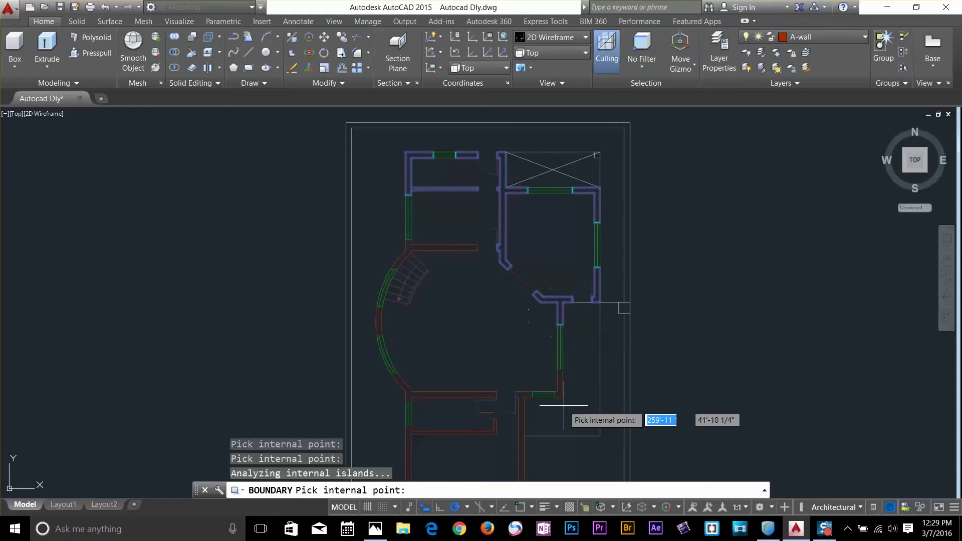
click(559, 386)
Add the wall between the living area and toilet to the boundaries, and try picking inside the lower bedroom walls.
mouse_move(551, 428)
middle_down()
mouse_move(561, 309)
mouse_move(561, 317)
middle_up()
click(531, 314)
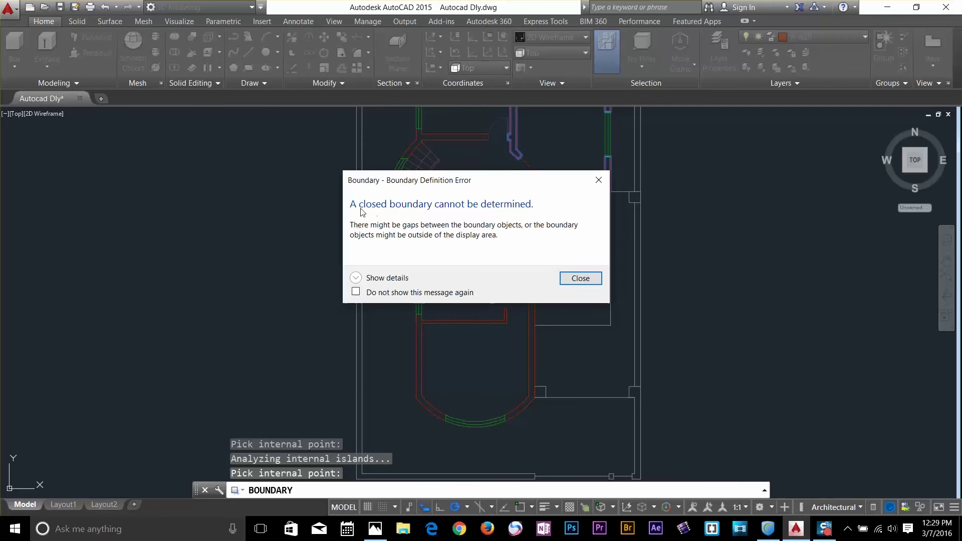
click(580, 277)
middle_drag(510, 338, 546, 384)
click(455, 328)
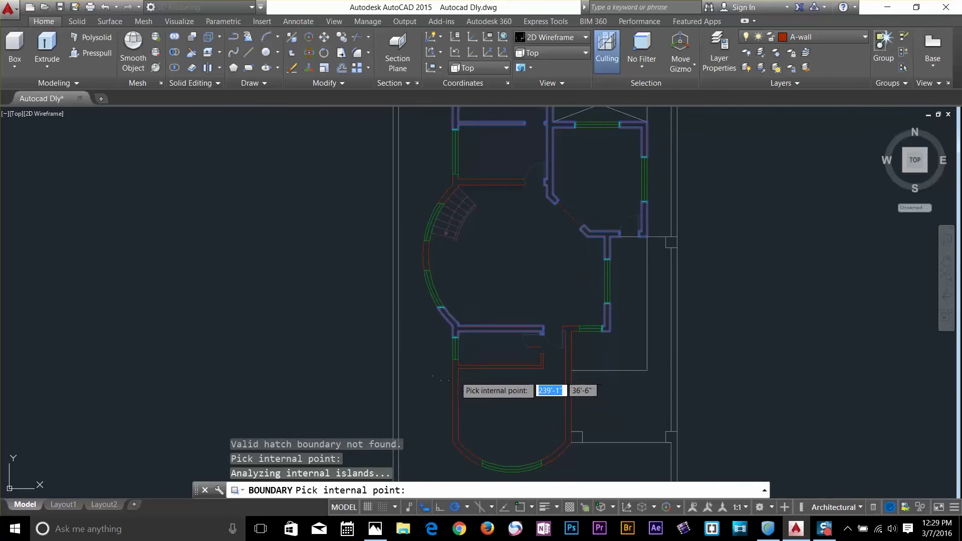
click(454, 381)
click(581, 278)
Add the curved wall segment between the living area's windows and the wall above the stairs to the boundaries.
scroll(609, 376, down, 6)
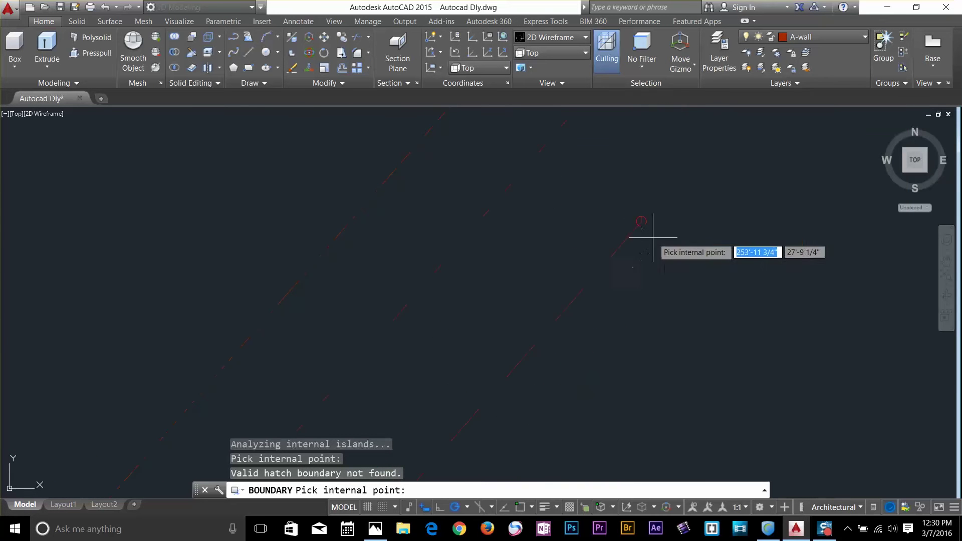
scroll(650, 203, up, 6)
click(417, 157)
middle_drag(455, 198, 487, 400)
click(566, 244)
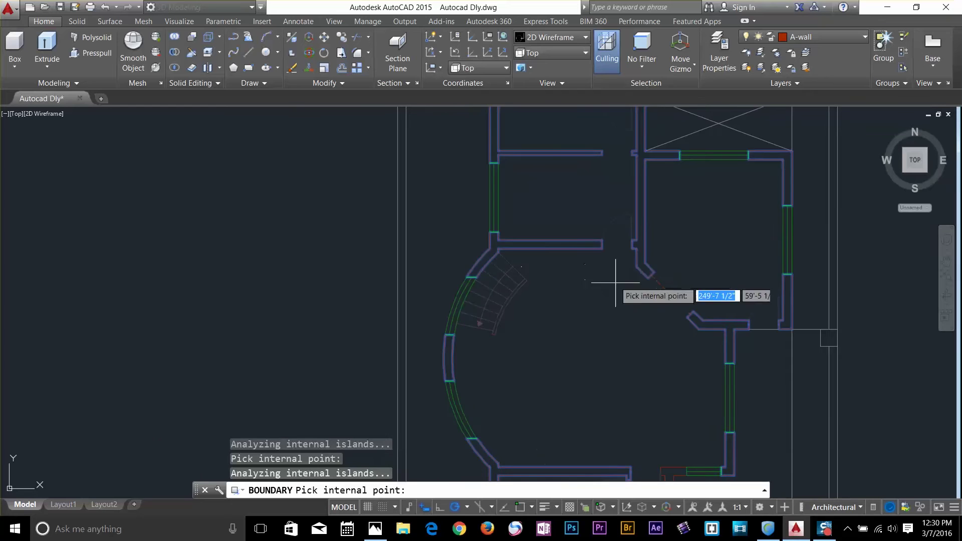
Try picking the remaining walls around the toilet and lower bedroom, and finish the boundary creation.
middle_drag(611, 480, 552, 232)
click(612, 227)
click(582, 279)
click(519, 284)
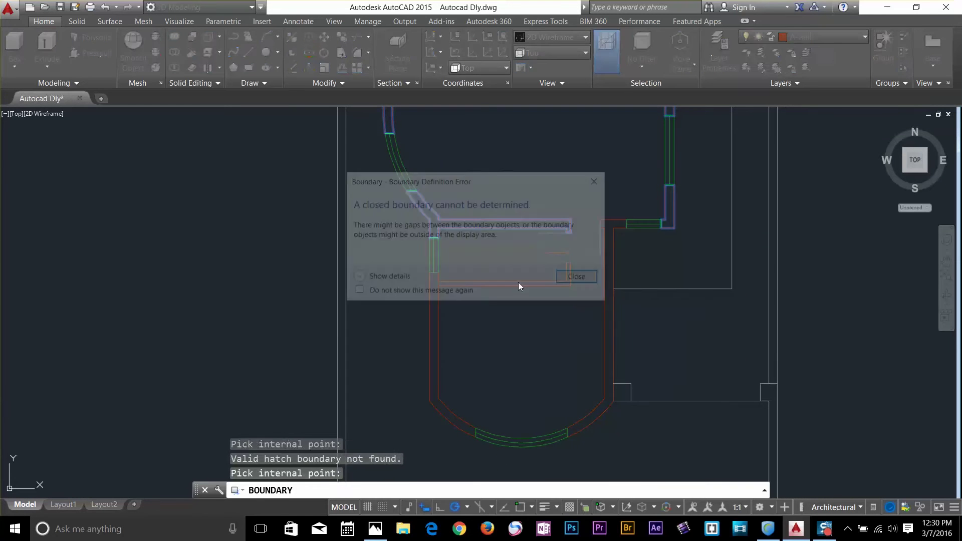
click(581, 279)
key(Return)
key(Escape)
key(Escape)
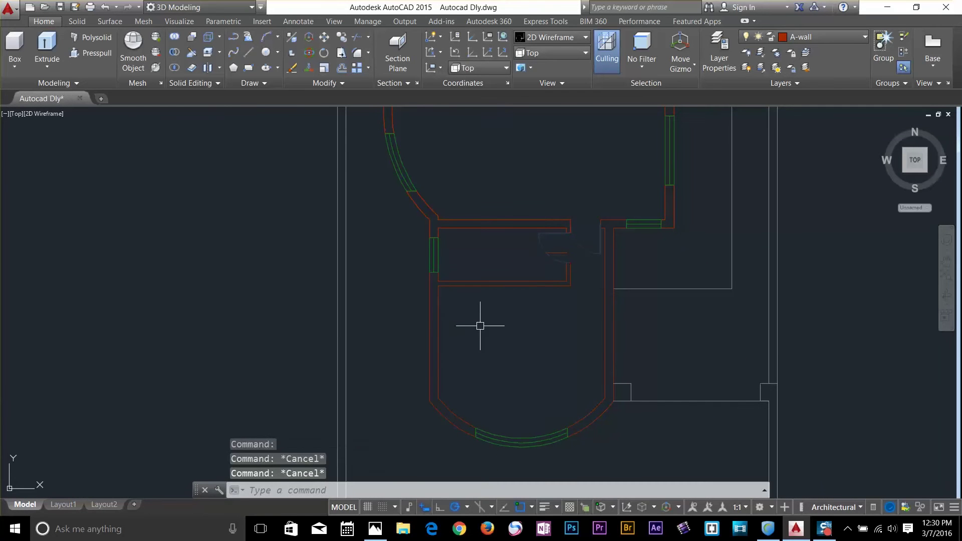
Join the wall lines with zero-radius fillets at the lower bedroom's inner right corner and at the door jamb above it.
text(f)
key(Return)
click(593, 411)
click(604, 380)
key(Return)
scroll(603, 228, up, 10)
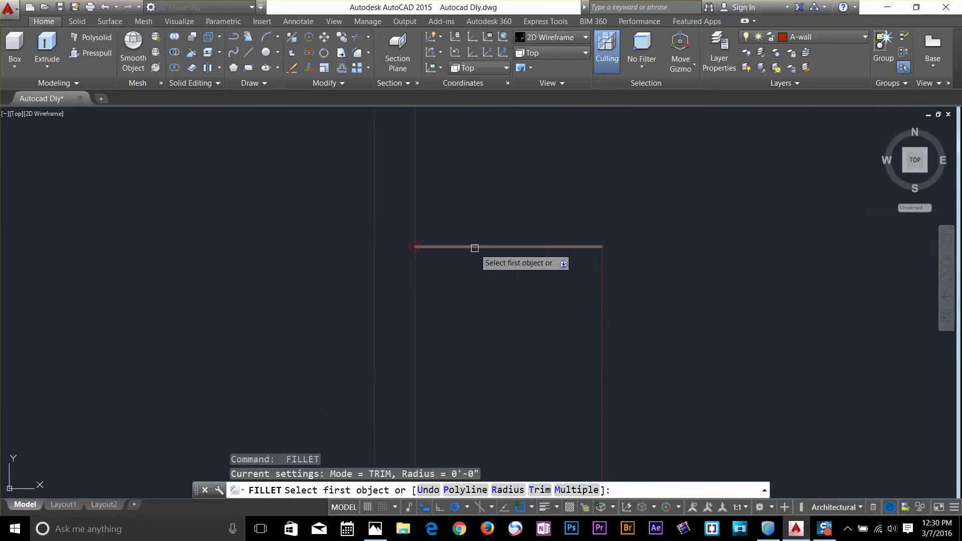
click(475, 247)
click(415, 205)
scroll(474, 317, down, 10)
key(Escape)
key(Escape)
key(Escape)
Try to erase the door leaf beside the lower bedroom's wall jamb.
click(483, 351)
click(431, 369)
key(Delete)
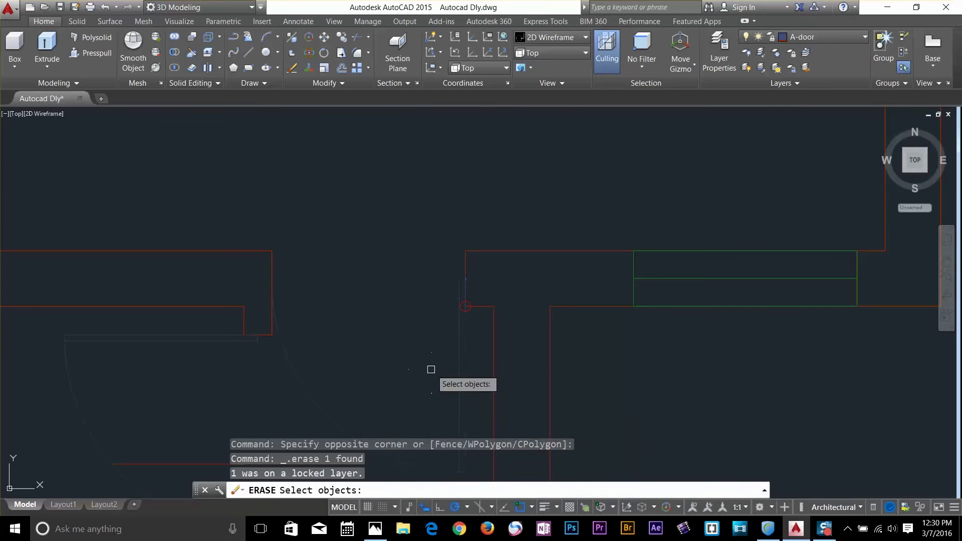
click(467, 349)
key(Escape)
Restore the isolated layers and delete the door leaf overlapping the jamb above the lower bedroom.
click(765, 68)
click(467, 365)
click(423, 387)
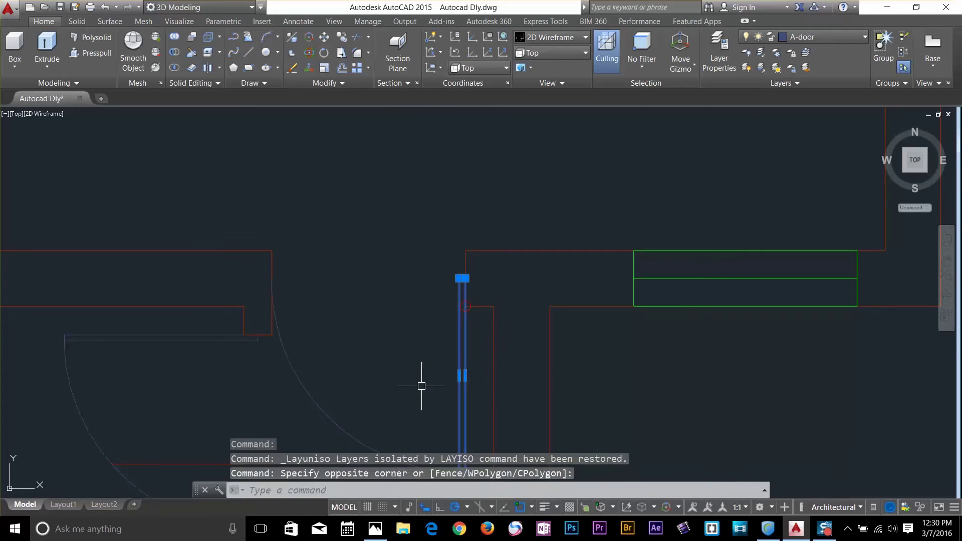
key(Delete)
Join the vertical and horizontal wall lines with a zero-radius fillet at the door jamb corner where the door leaf stood.
scroll(395, 300, up, 8)
click(512, 293)
click(567, 357)
text(f)
key(Return)
click(550, 314)
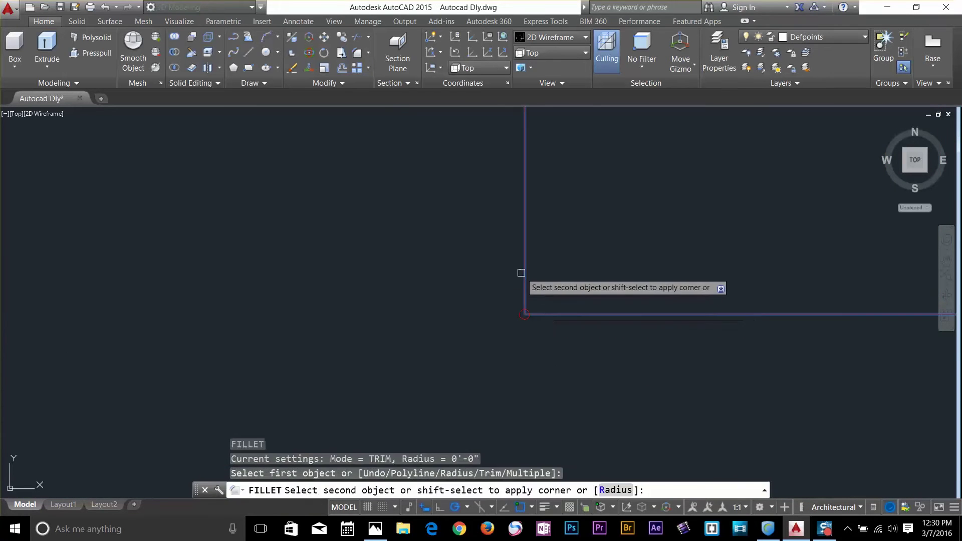
click(524, 273)
scroll(550, 335, down, 8)
scroll(547, 351, down, 6)
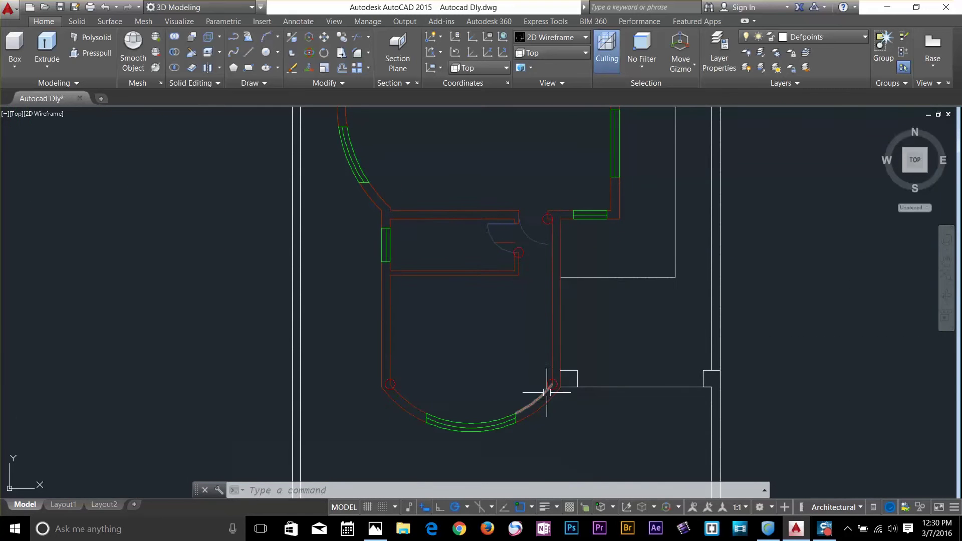
Create closed boundary polylines inside the two side walls of the lower bedroom, including the wall below the toilet.
key(Return)
click(400, 196)
click(556, 255)
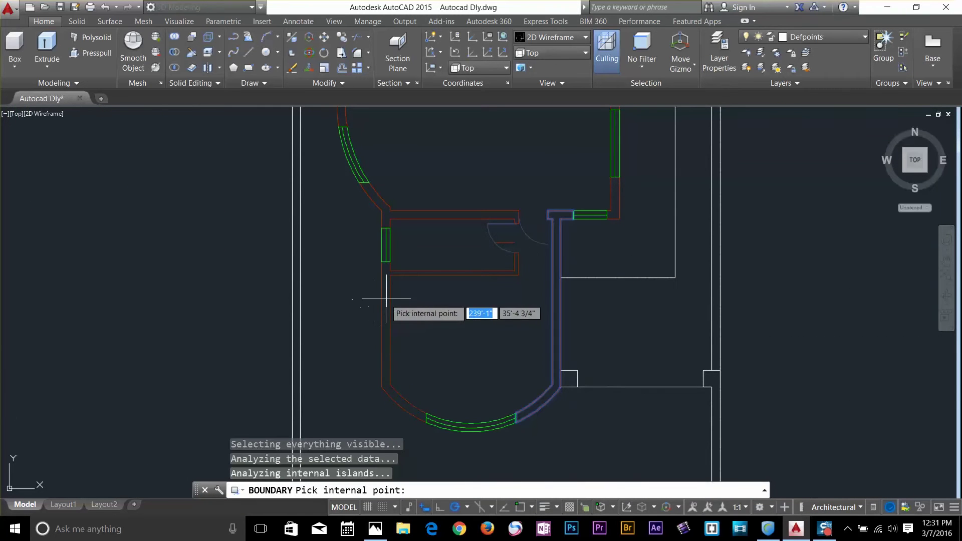
click(386, 308)
key(Return)
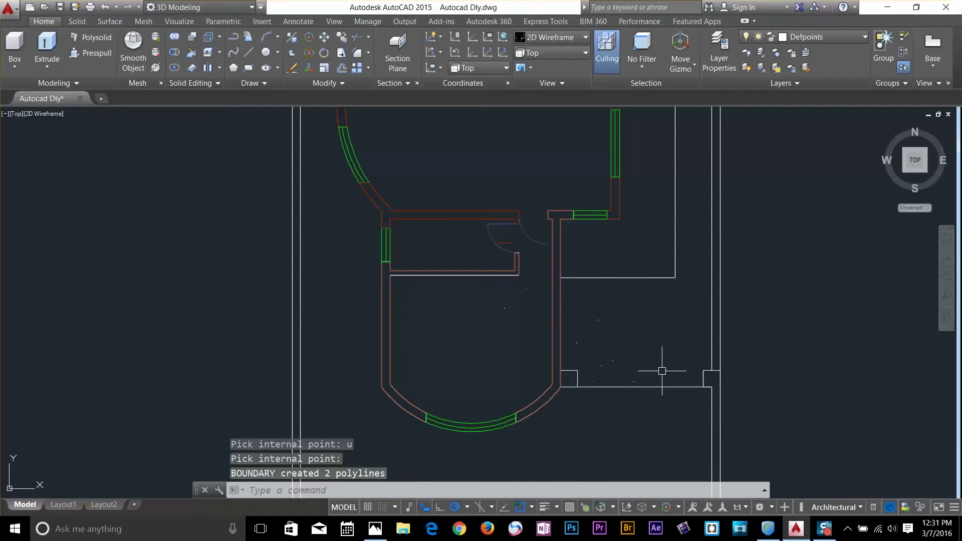
Make A-wall the current layer and move the new lower bedroom boundary polylines onto it.
key(Escape)
click(564, 332)
key(Escape)
key(Escape)
click(853, 38)
click(794, 142)
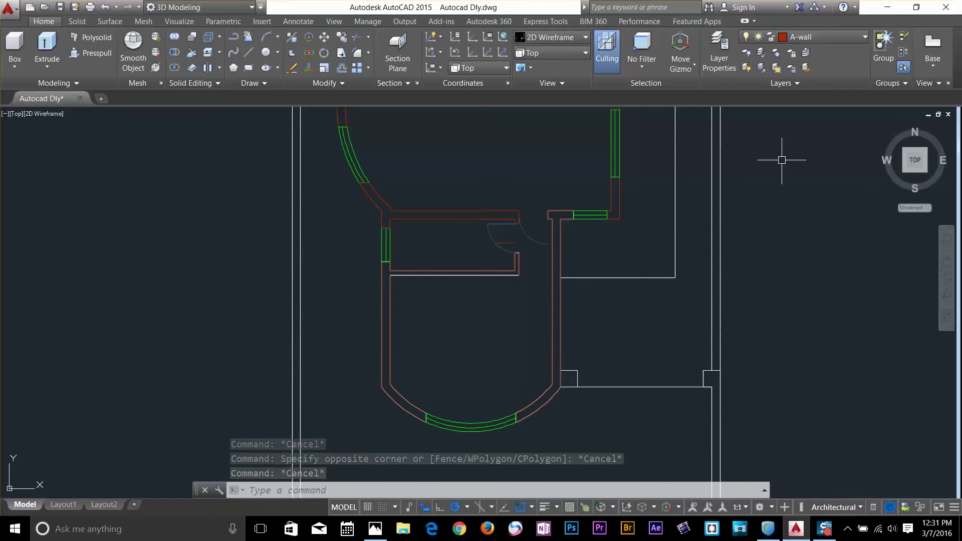
click(561, 296)
click(852, 38)
click(802, 137)
key(Escape)
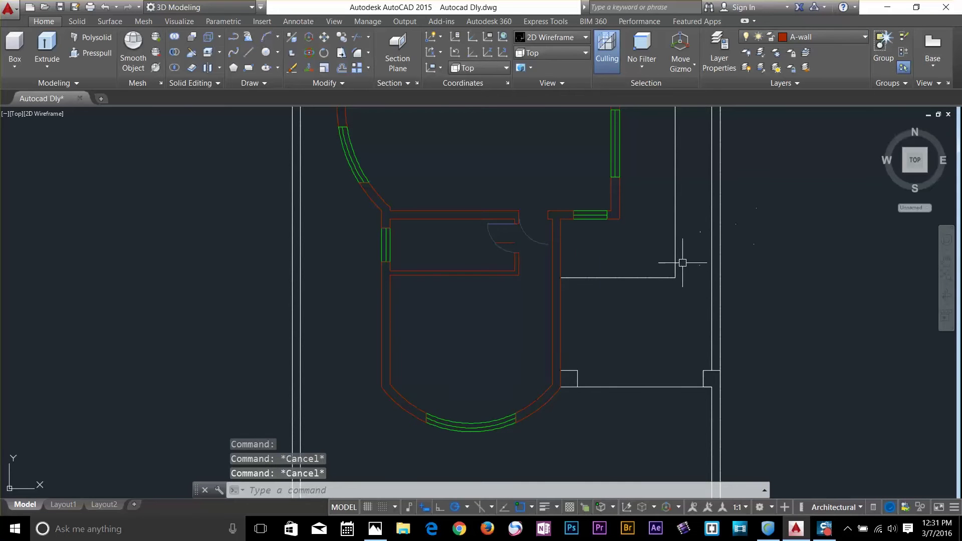
Switch the drawing to the SW Isometric view.
click(584, 37)
click(549, 56)
click(552, 139)
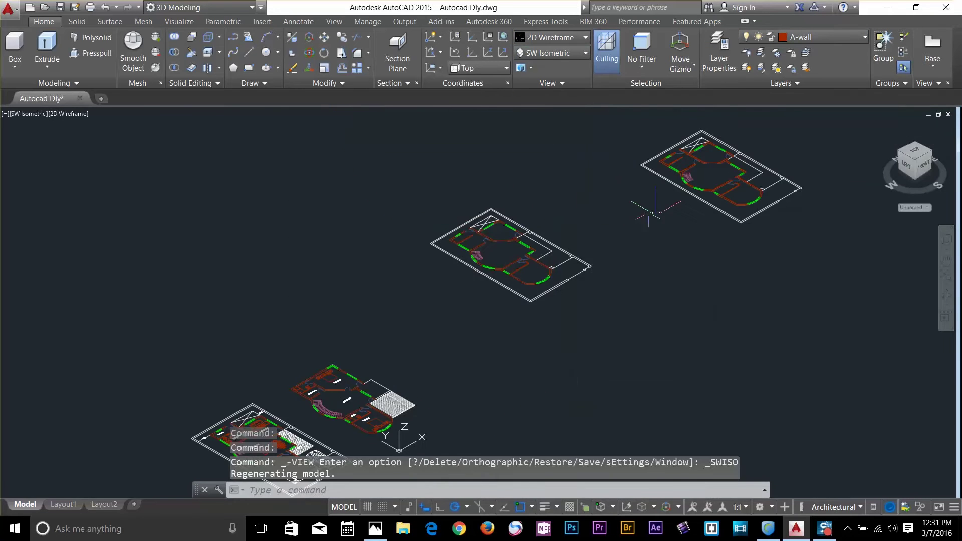
Extrude all twelve closed wall boundaries of the stripped-down house plan to a height of 10'.
click(53, 45)
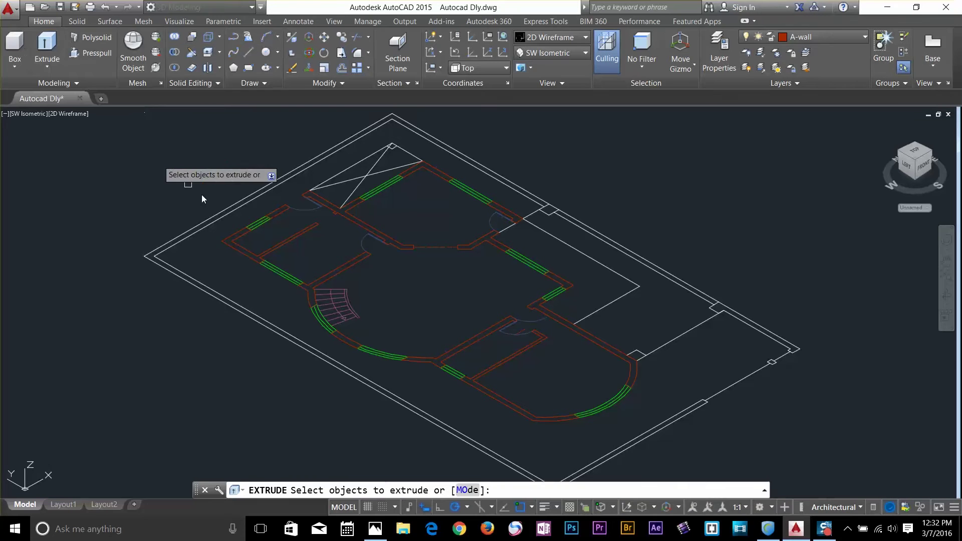
click(245, 254)
click(359, 221)
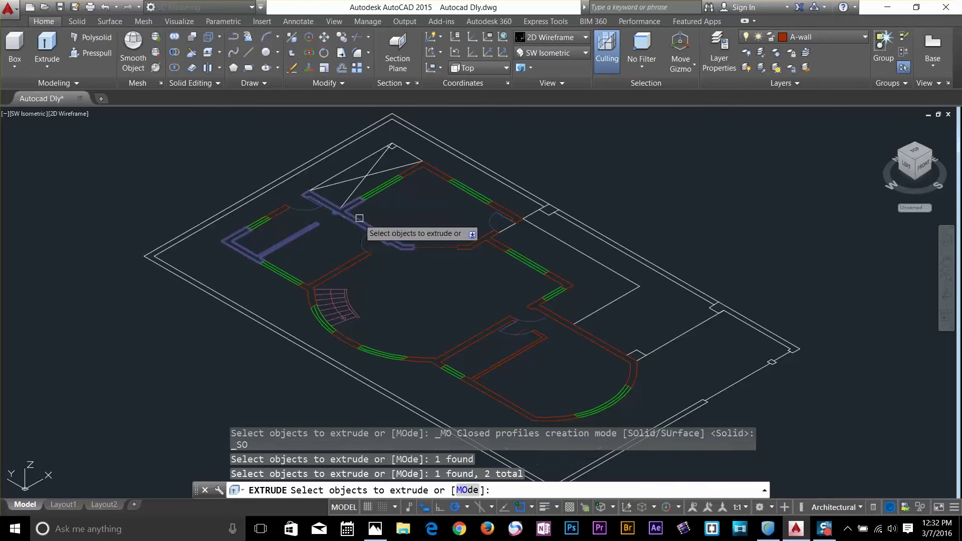
click(439, 173)
click(501, 212)
click(493, 244)
click(555, 280)
click(536, 304)
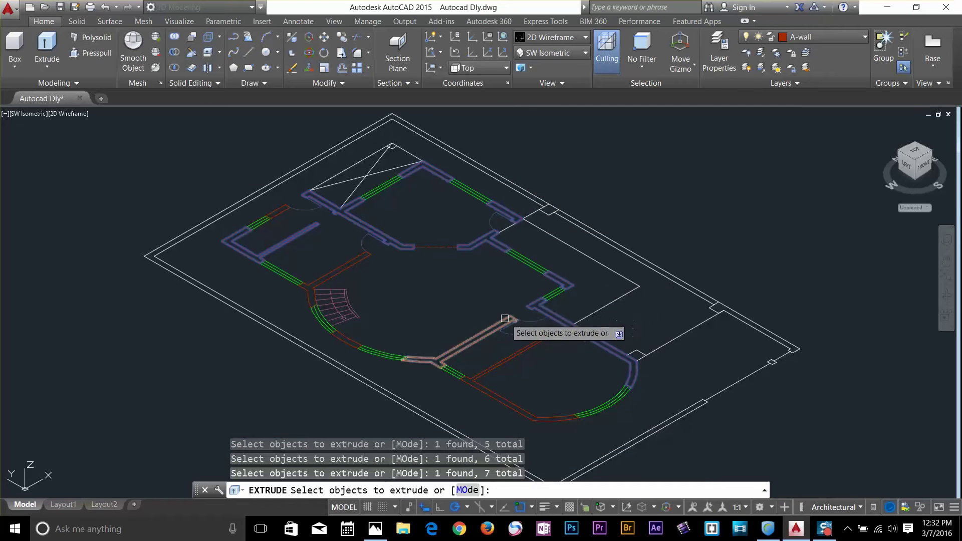
click(509, 320)
click(506, 364)
click(335, 336)
click(323, 281)
click(280, 211)
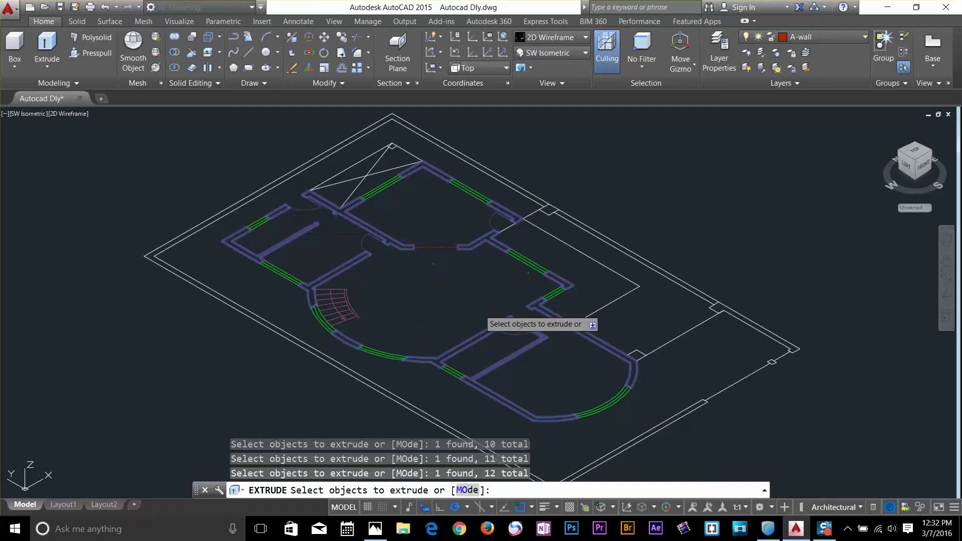
key(Return)
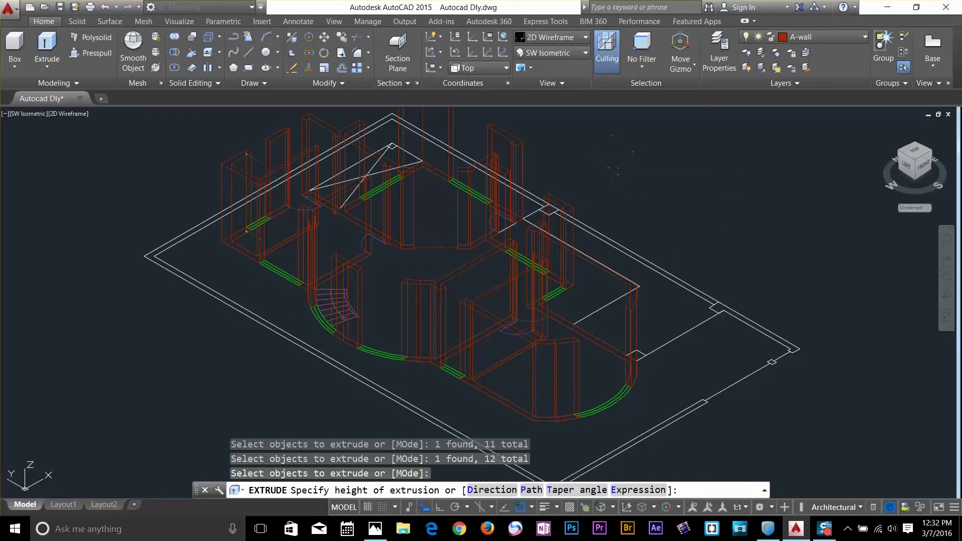
key(Return)
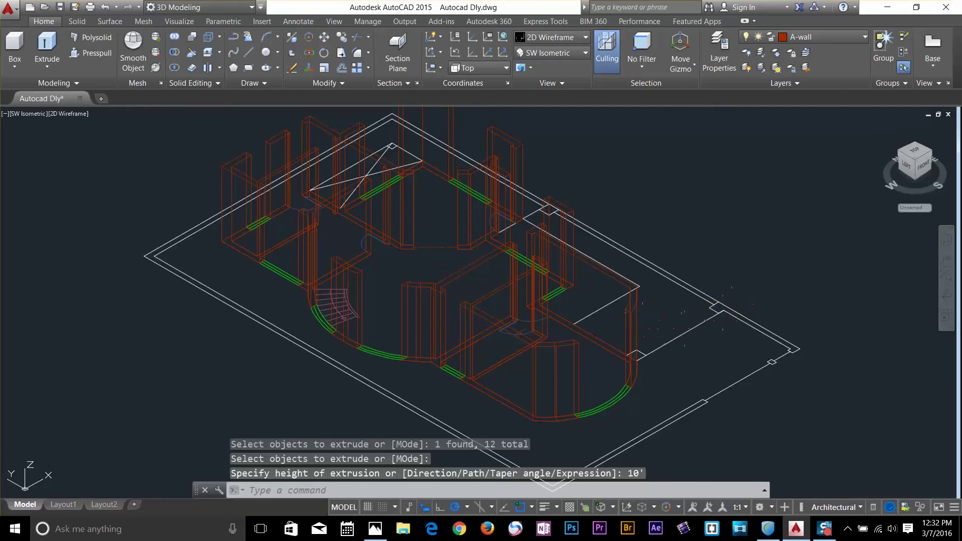
Examine the extruded walls from an orbited view in the Shaded with Edges visual style.
shift+middle_drag(561, 318, 692, 322)
middle_drag(532, 242, 561, 281)
scroll(556, 270, up, 3)
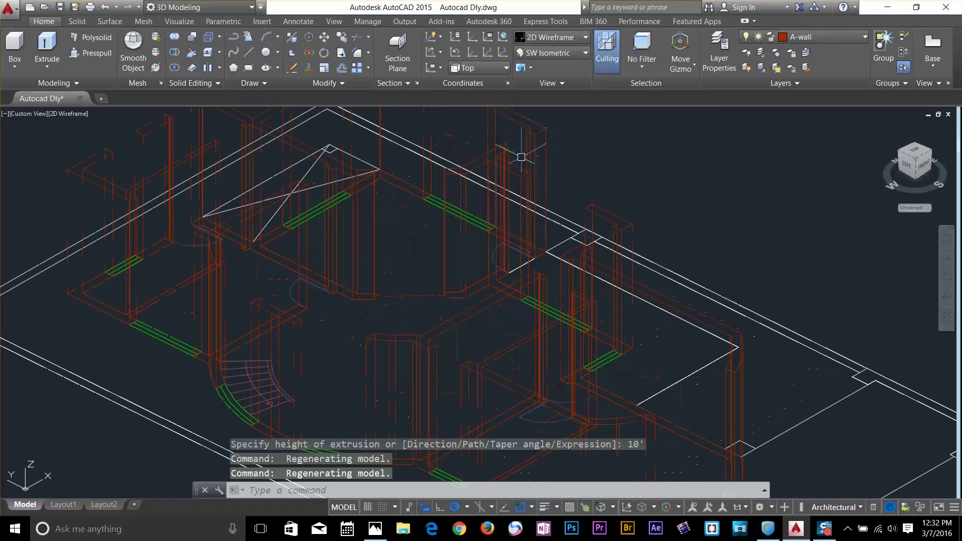
click(545, 39)
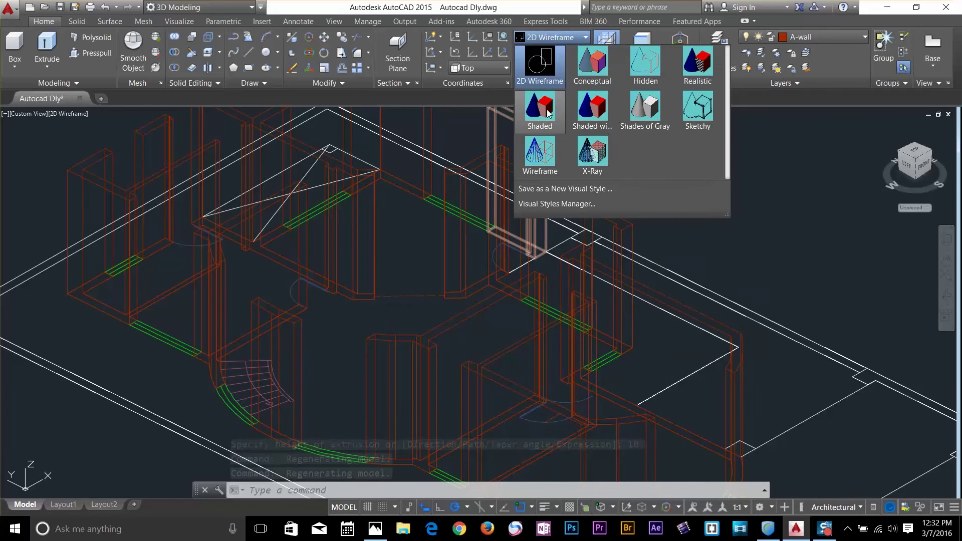
click(593, 112)
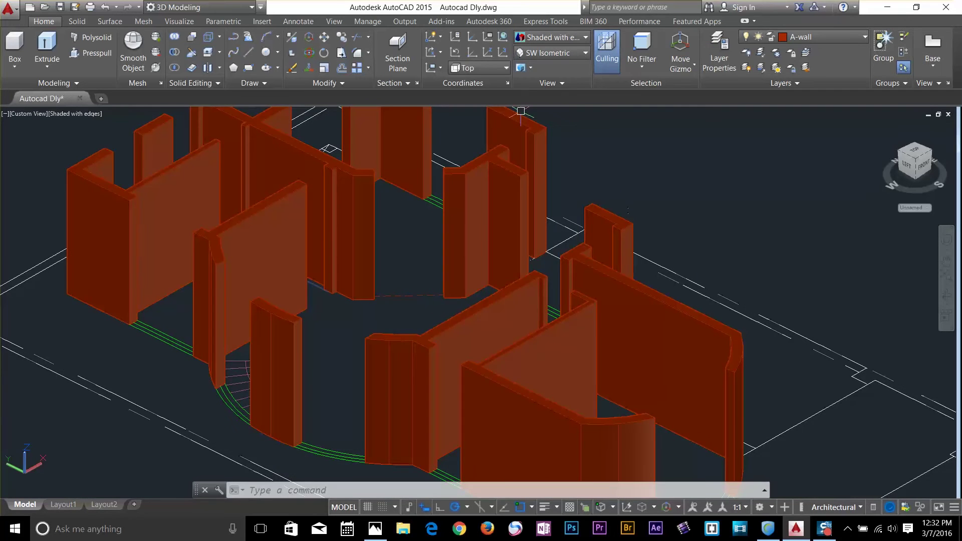
scroll(609, 236, down, 5)
scroll(675, 257, up, 4)
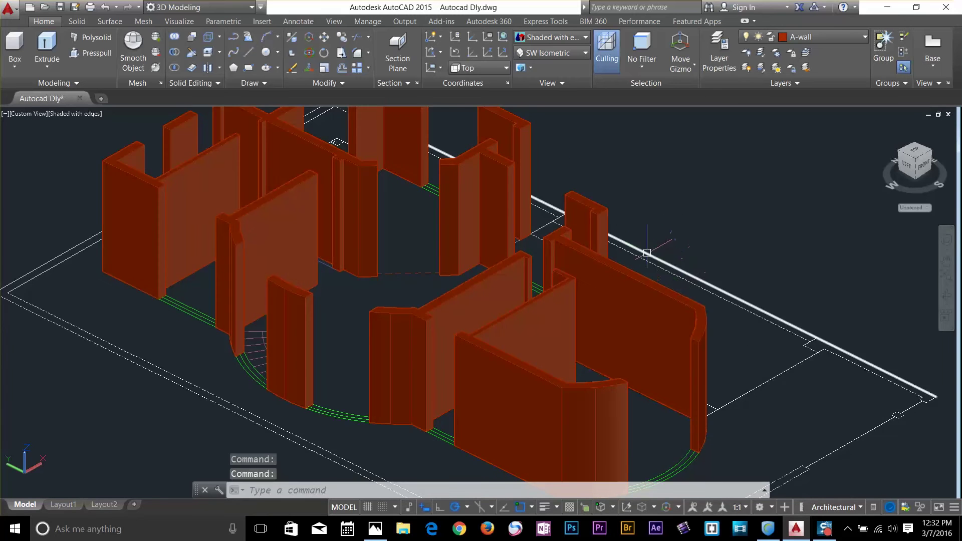
scroll(647, 253, down, 2)
Return the model to the 2D Wireframe visual style.
click(563, 54)
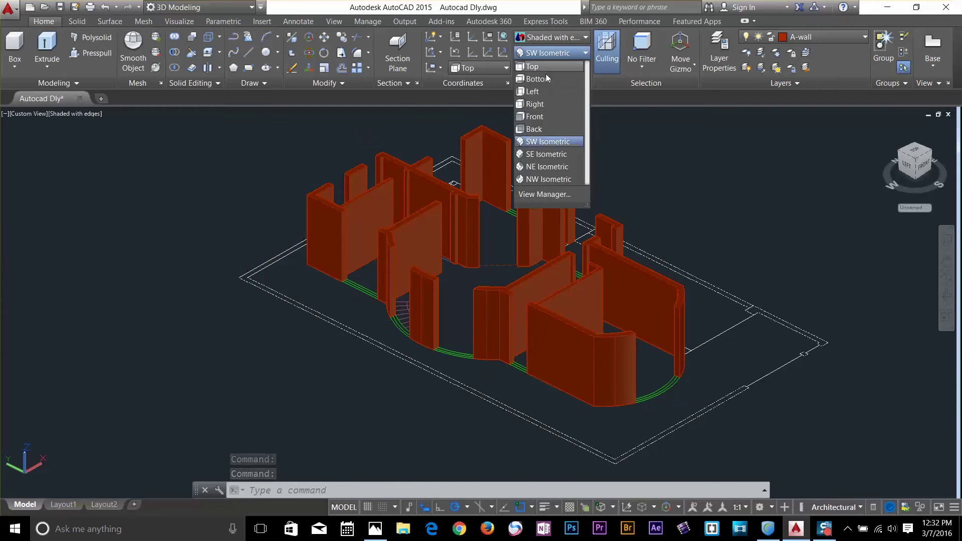
click(544, 44)
click(543, 41)
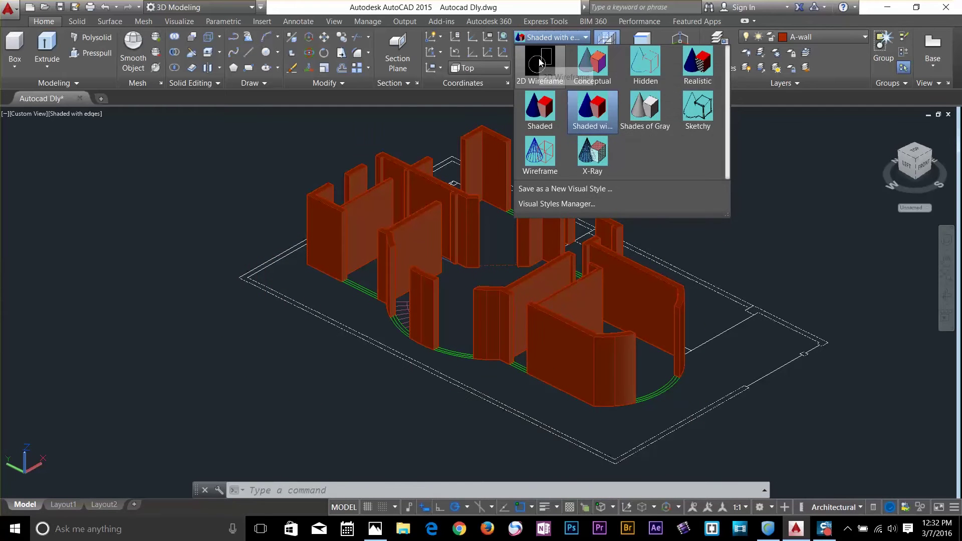
click(541, 62)
key(Escape)
Copy all twelve extruded walls from the house plan to the empty area beside it, above the other plan copy.
text(co)
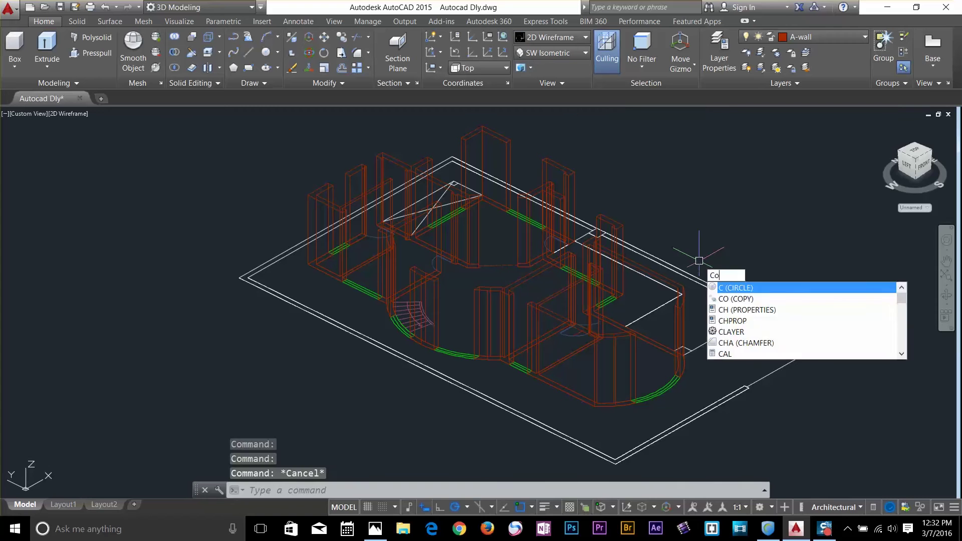
key(Return)
click(664, 283)
click(608, 343)
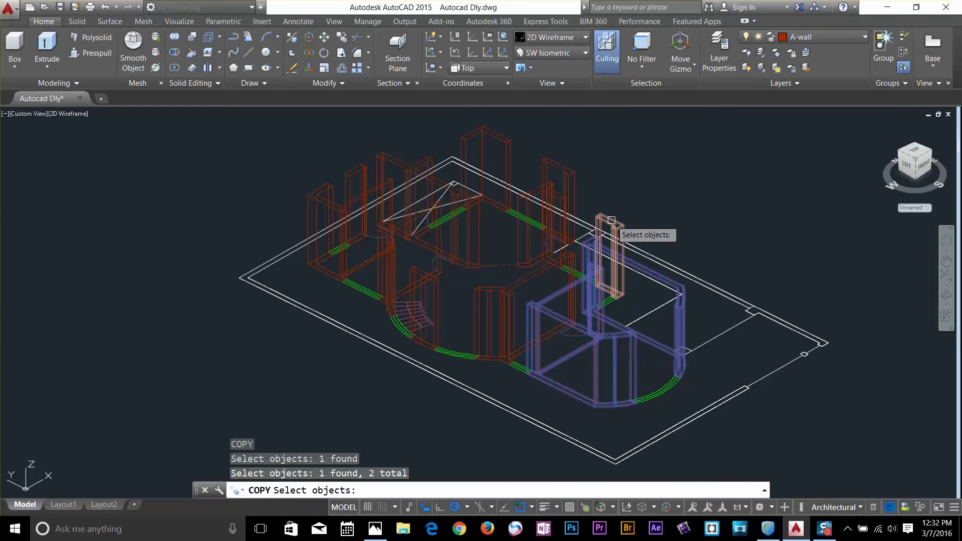
click(611, 224)
click(566, 176)
click(545, 189)
click(499, 146)
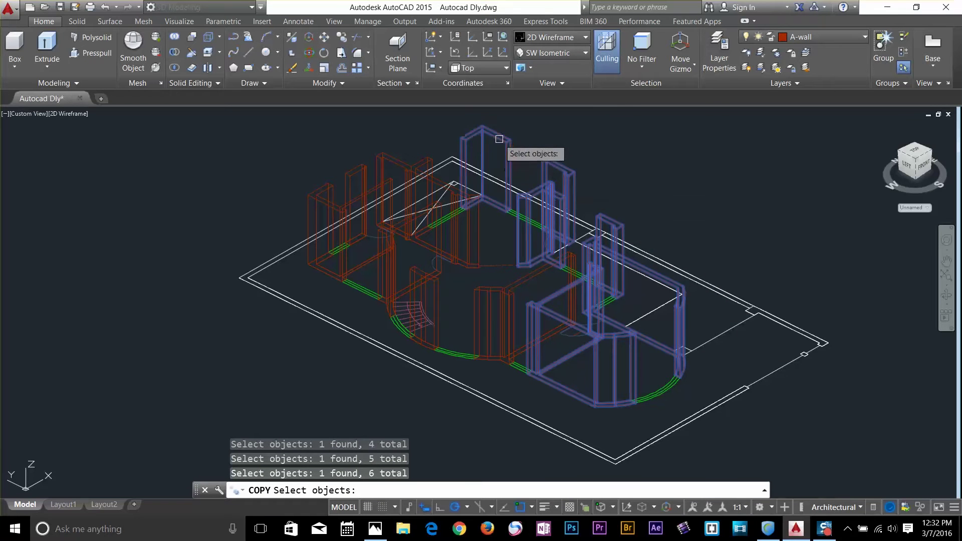
click(419, 166)
click(342, 182)
click(360, 220)
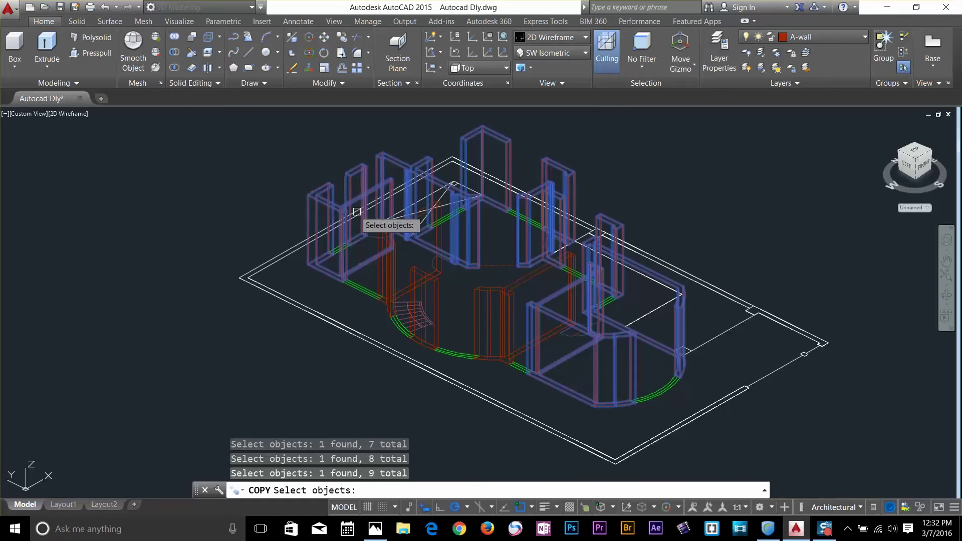
click(394, 261)
click(435, 295)
key(Return)
click(484, 296)
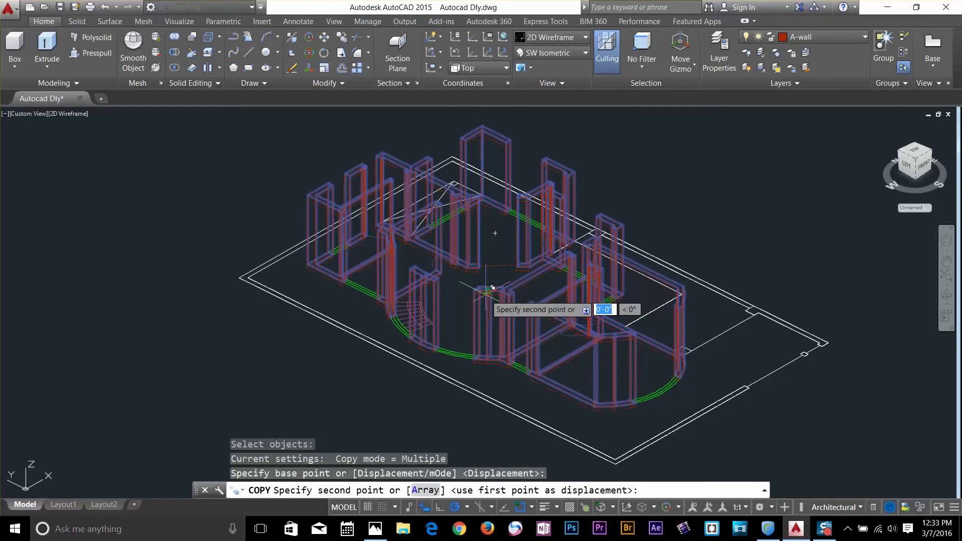
scroll(484, 296, down, 5)
click(307, 249)
key(Escape)
key(Escape)
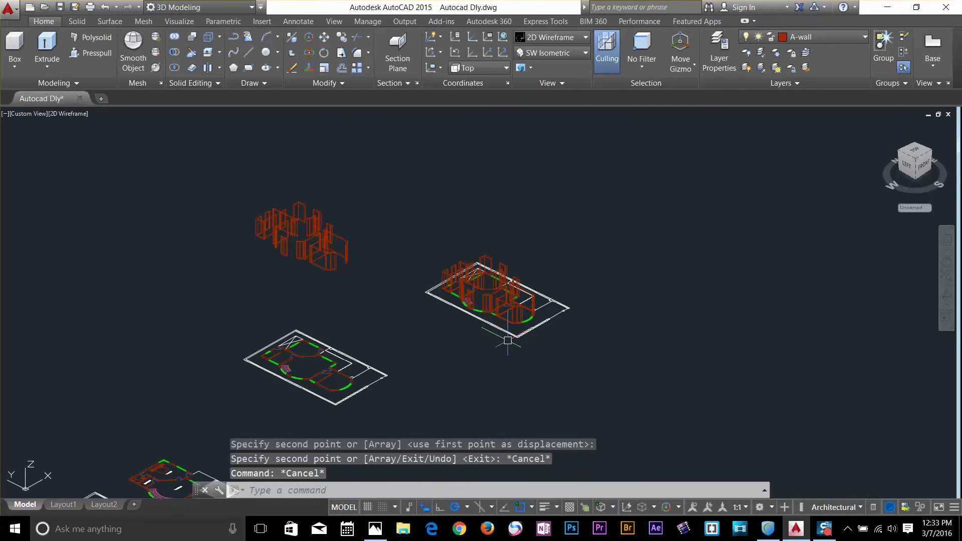
Copy the twelve detached wall solids onto the other plan copy, aligning them at the house's outer wall corner.
scroll(551, 341, up, 6)
key(Escape)
key(Escape)
text(c)
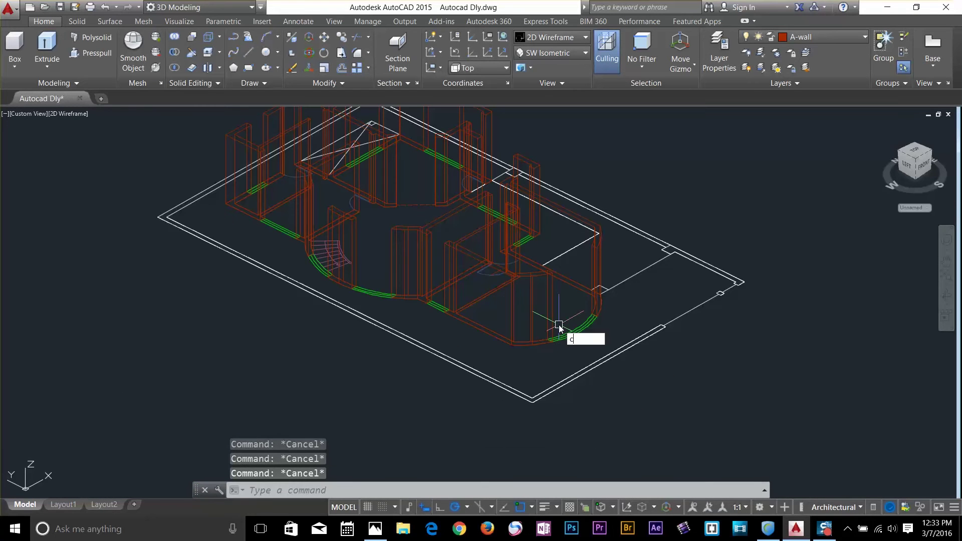
text(t o)
key(Return)
scroll(516, 269, down, 3)
middle_drag(387, 271, 709, 382)
scroll(709, 383, down, 2)
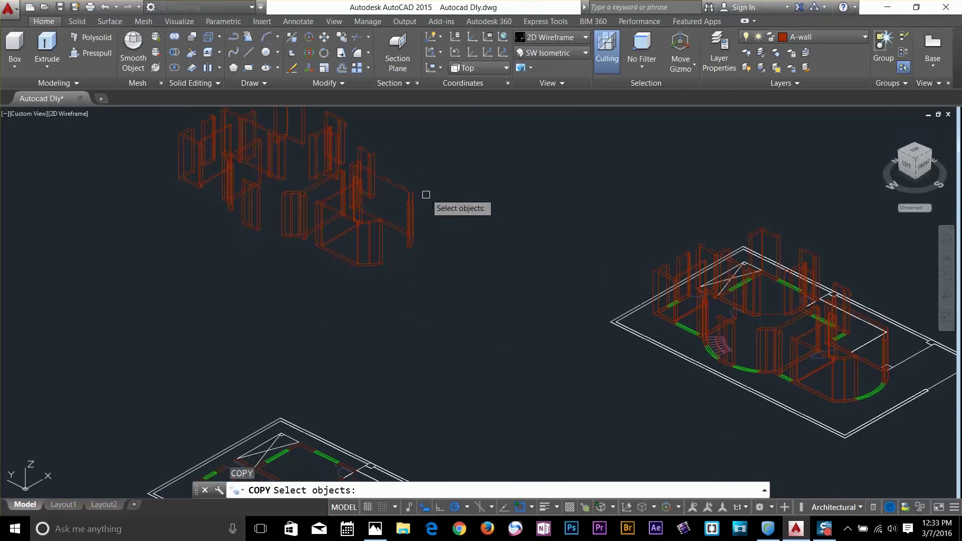
middle_drag(433, 130, 481, 206)
click(476, 155)
click(266, 305)
key(Return)
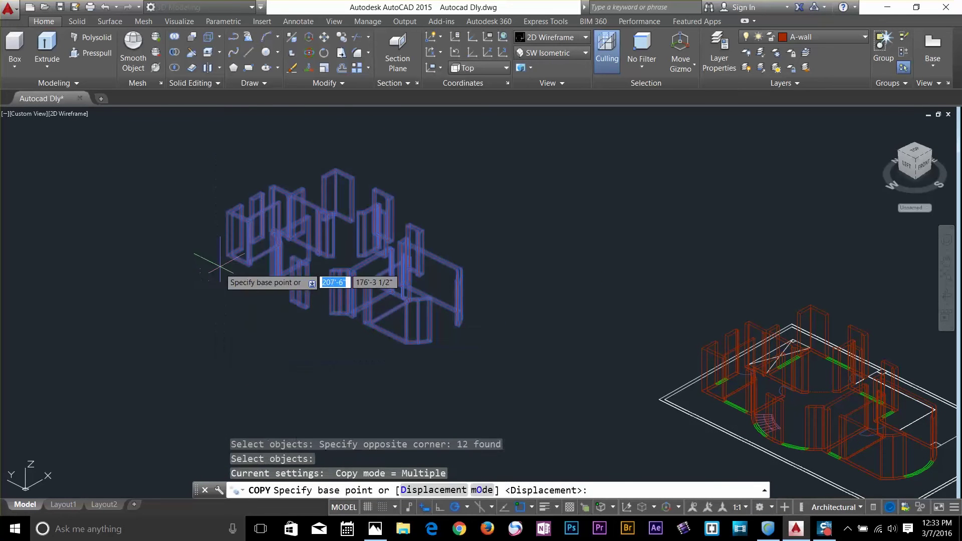
click(220, 266)
scroll(219, 265, down, 4)
scroll(261, 371, up, 6)
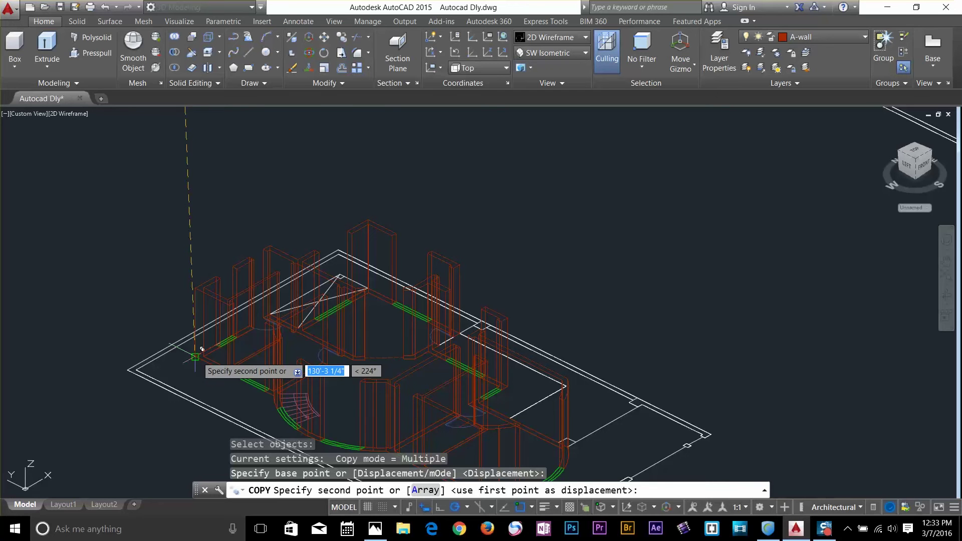
scroll(241, 341, down, 3)
scroll(300, 283, up, 5)
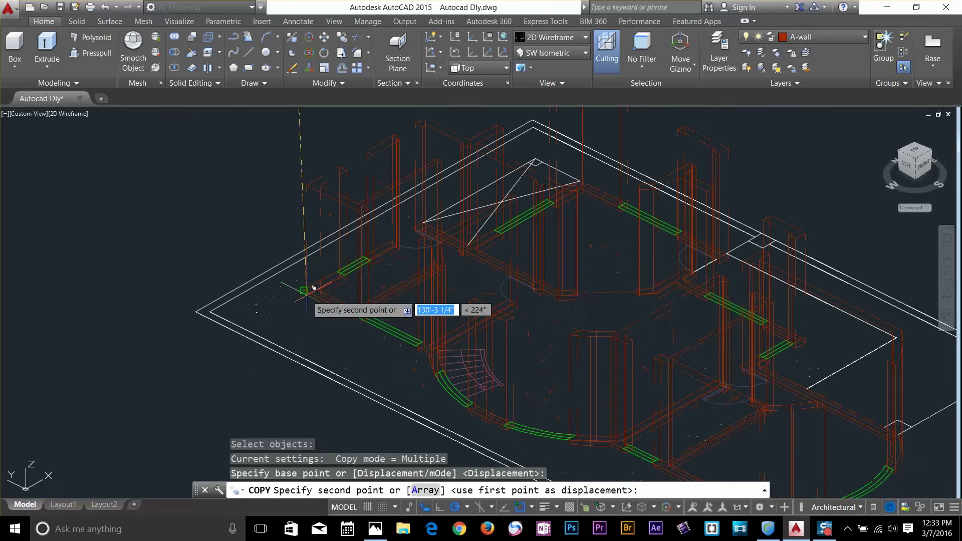
scroll(306, 289, down, 2)
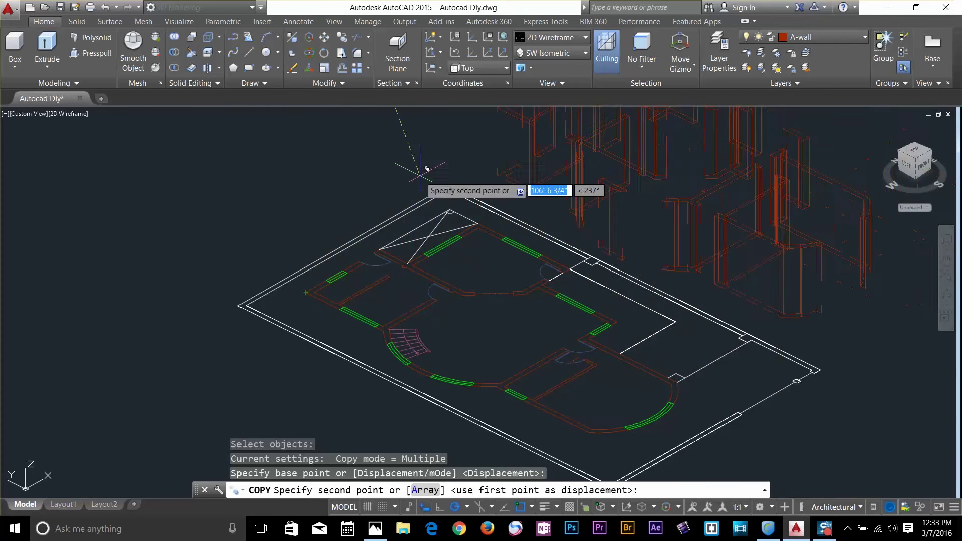
click(305, 292)
key(Escape)
key(Escape)
scroll(300, 315, down, 2)
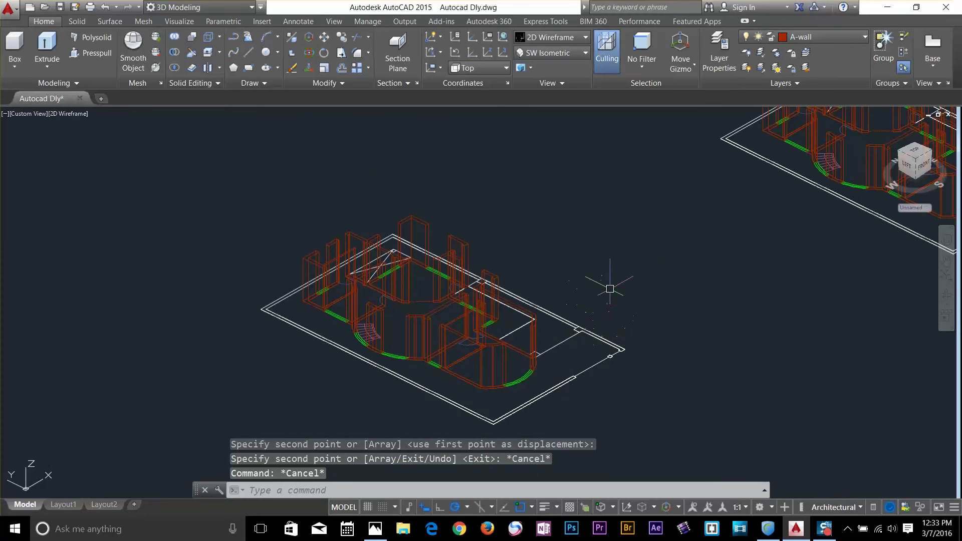
middle_drag(685, 265, 399, 310)
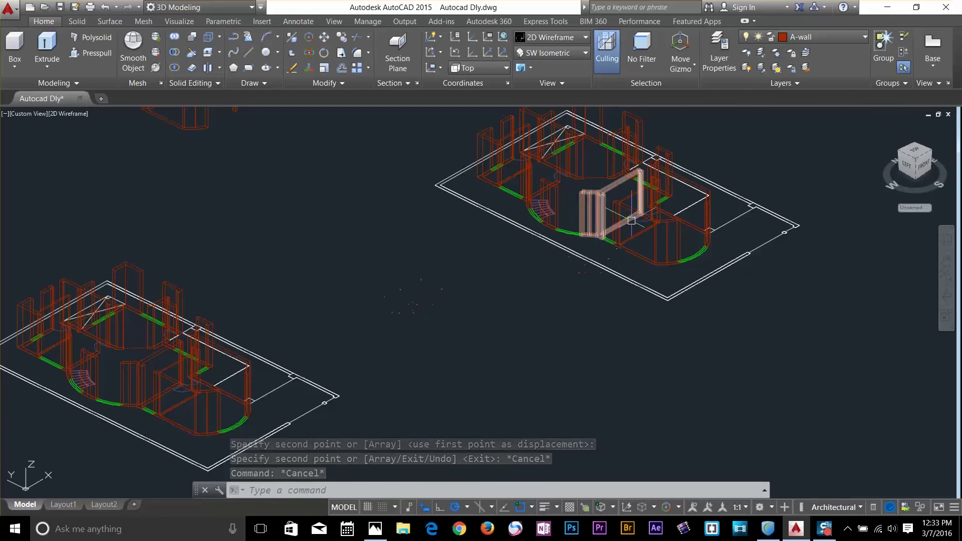
mouse_move(701, 228)
middle_down()
mouse_move(609, 341)
mouse_move(582, 339)
middle_up()
scroll(582, 339, up, 6)
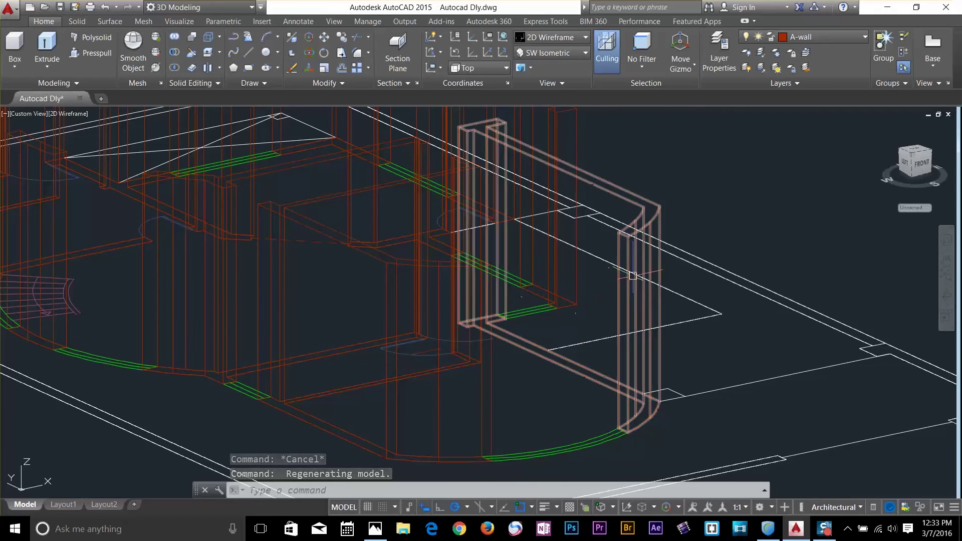
Erase the middle line of the large curved window at the front of the house plan.
scroll(584, 321, down, 3)
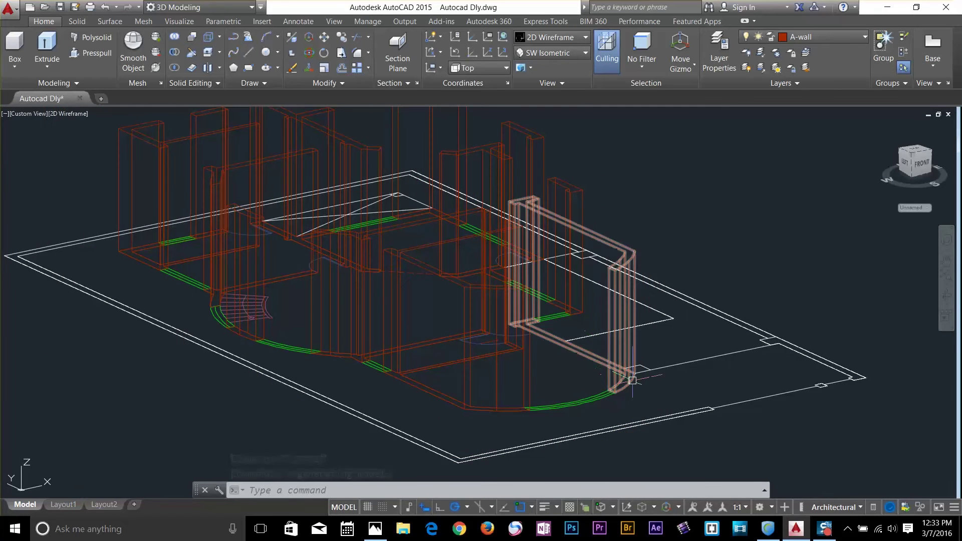
shift+middle_drag(613, 406, 571, 321)
scroll(625, 442, down, 2)
scroll(565, 350, up, 6)
scroll(565, 350, up, 2)
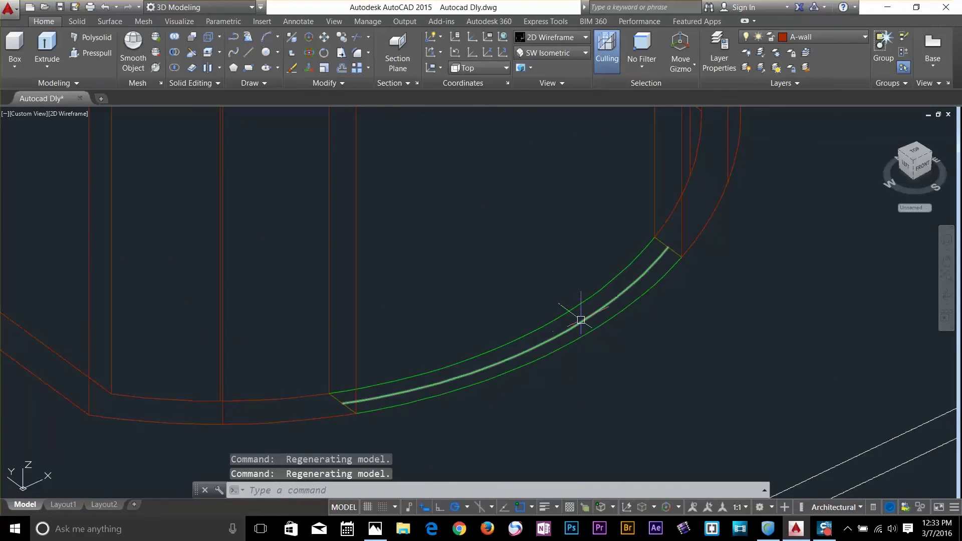
click(581, 320)
key(Delete)
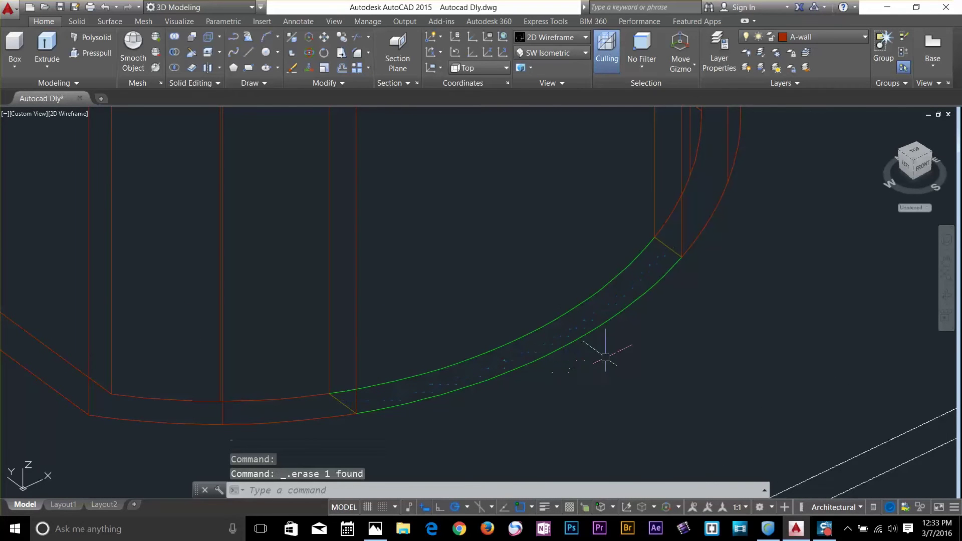
Turn off the A-wall layer and make the a- window layer current.
scroll(605, 357, down, 6)
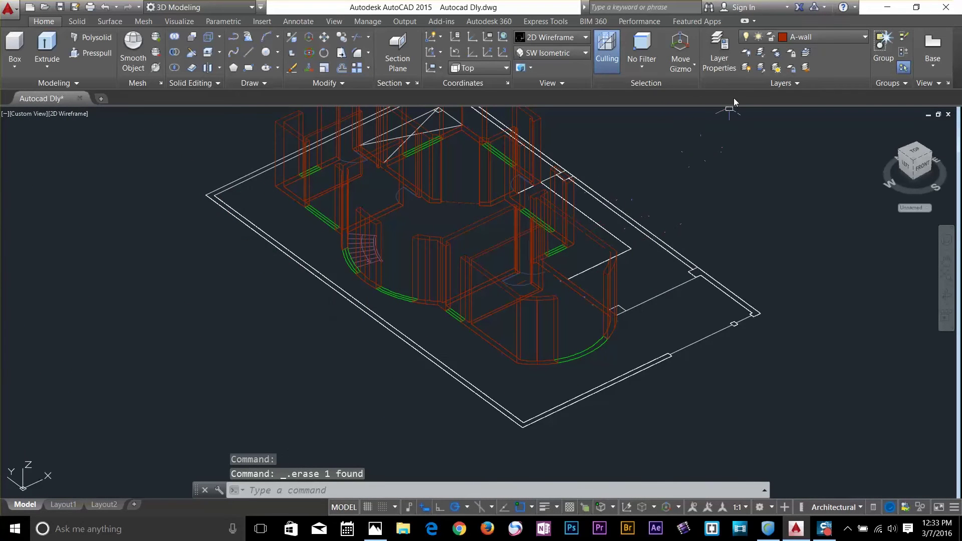
click(786, 40)
click(749, 142)
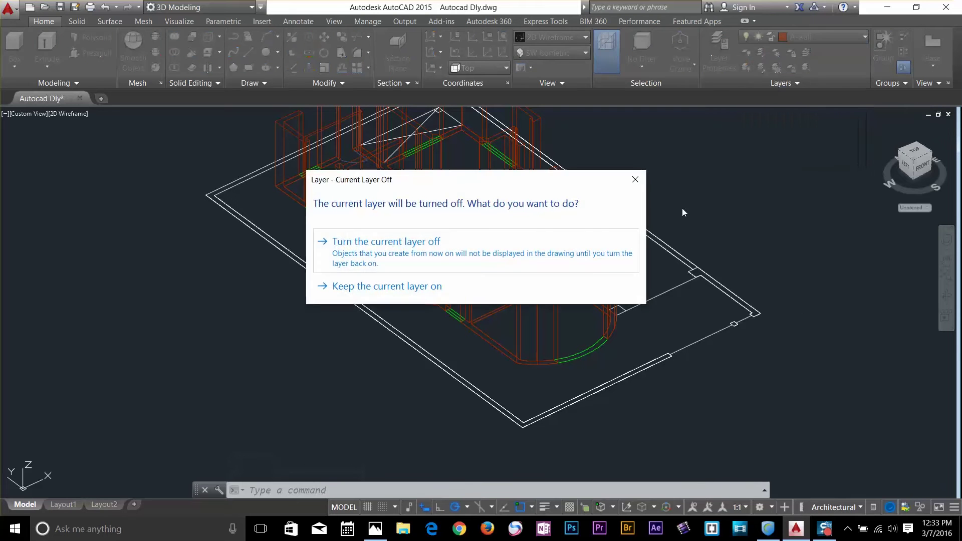
click(511, 261)
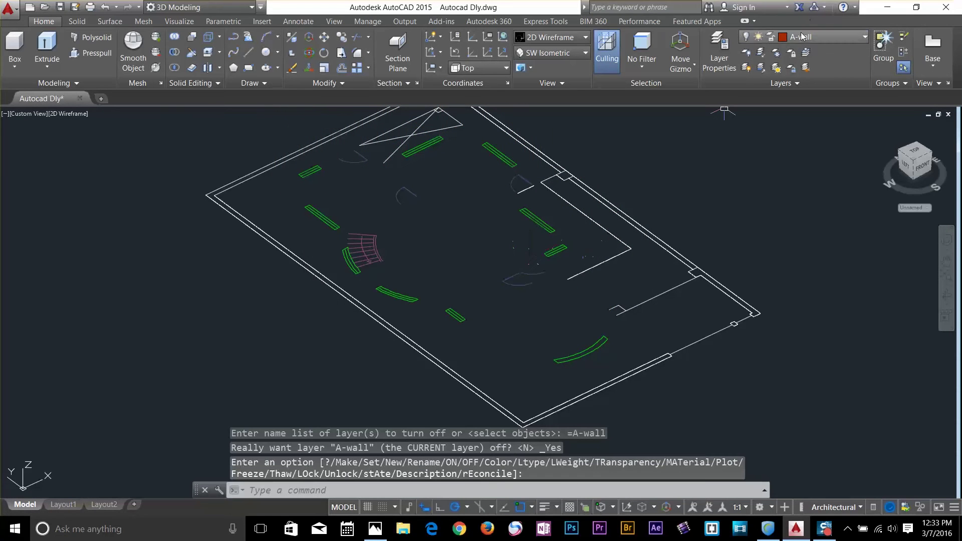
click(802, 37)
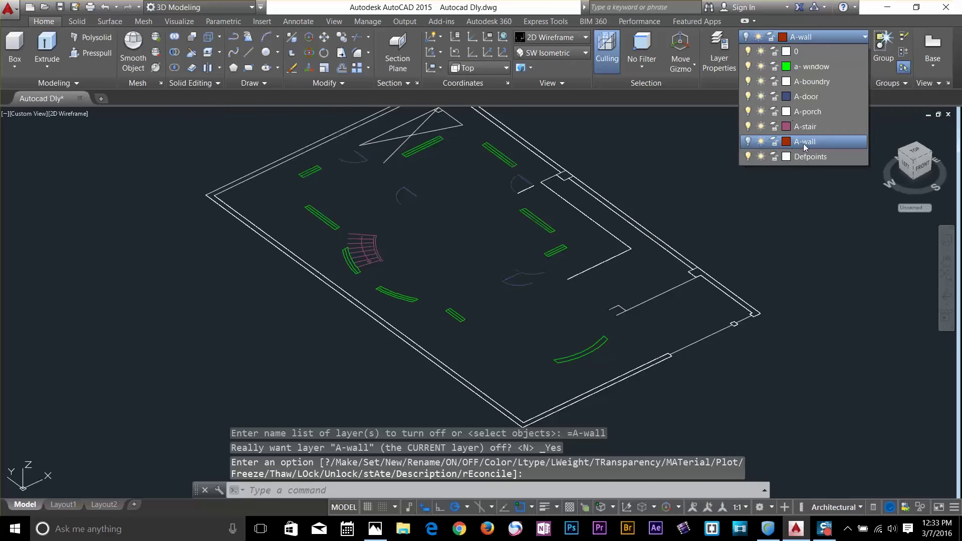
click(811, 69)
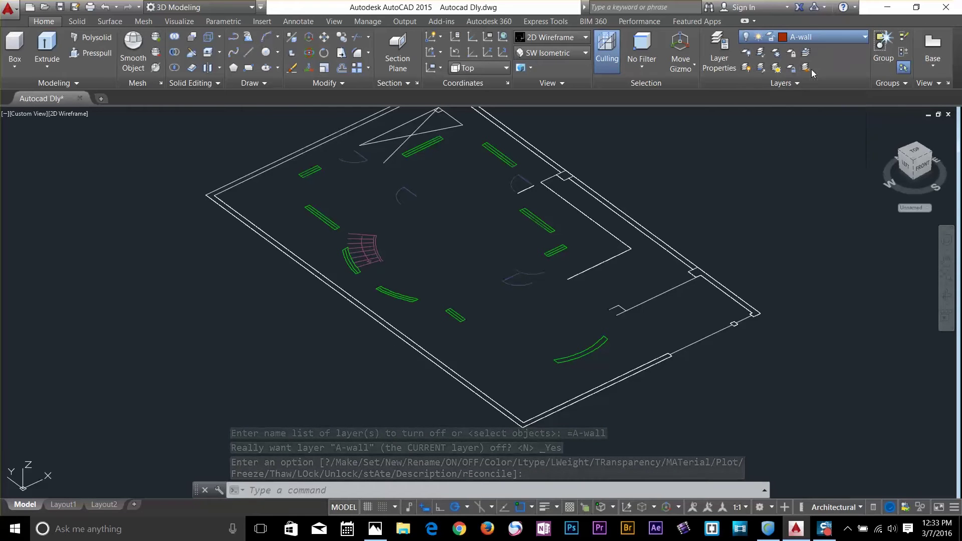
key(Escape)
key(Escape)
Erase the middle lines of the short straight front window and the two curved windows between it and the stair.
scroll(403, 313, up, 4)
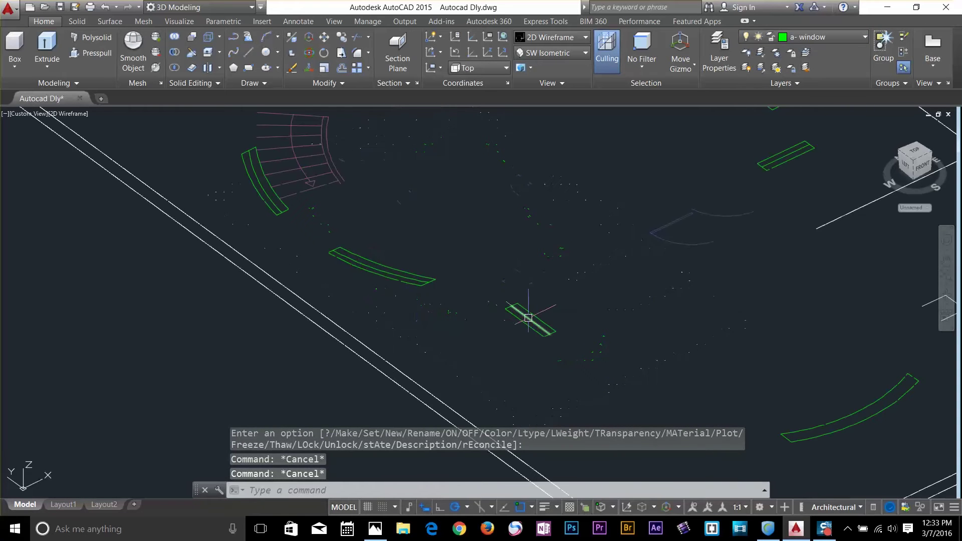
click(544, 324)
key(Escape)
scroll(549, 314, up, 4)
click(520, 345)
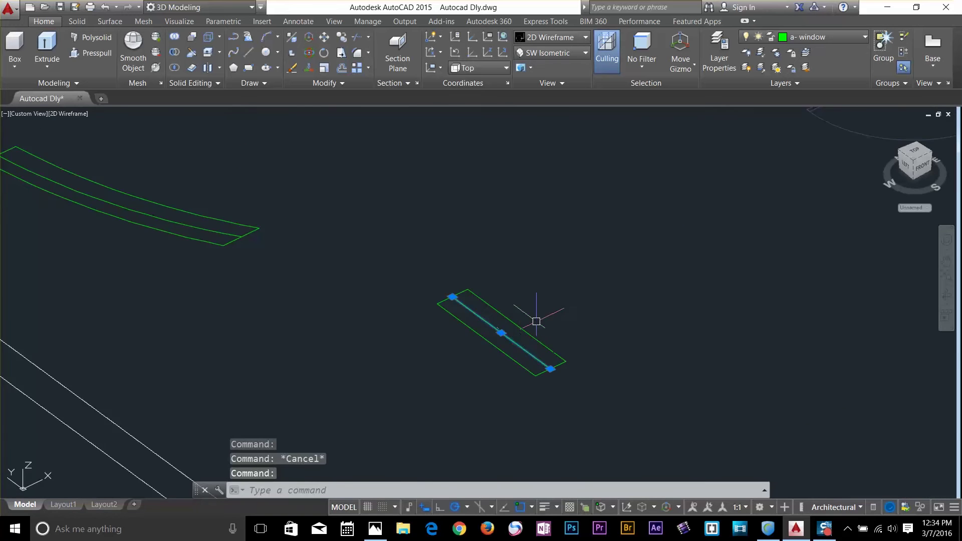
key(Delete)
middle_drag(211, 231, 545, 301)
click(552, 301)
key(Delete)
click(475, 206)
key(Delete)
Erase the middle lines of the remaining straight windows around the back and sides of the plan.
scroll(476, 220, down, 4)
middle_drag(438, 143, 498, 389)
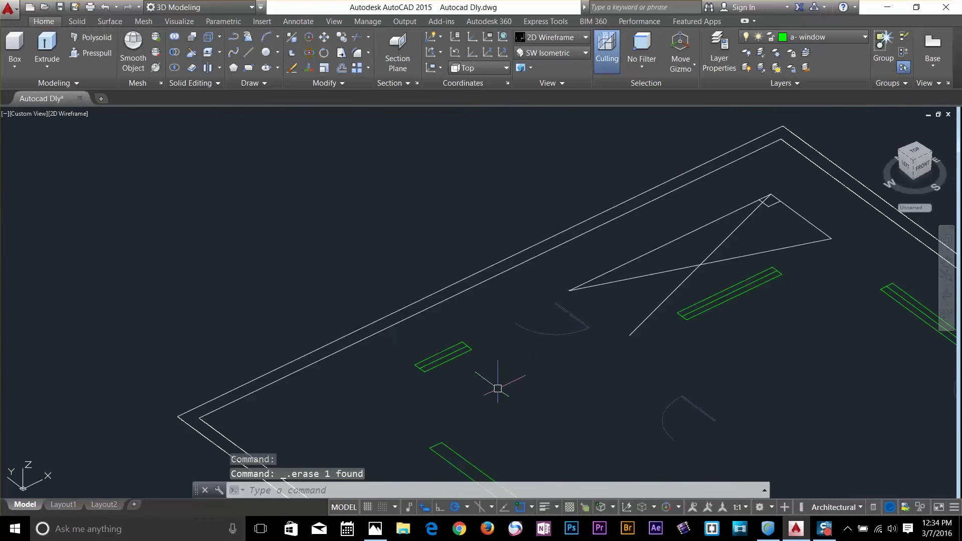
scroll(479, 377, up, 4)
click(433, 320)
key(Delete)
scroll(585, 320, down, 4)
click(500, 361)
key(Delete)
middle_drag(711, 346, 409, 235)
click(601, 322)
key(Delete)
scroll(601, 326, down, 4)
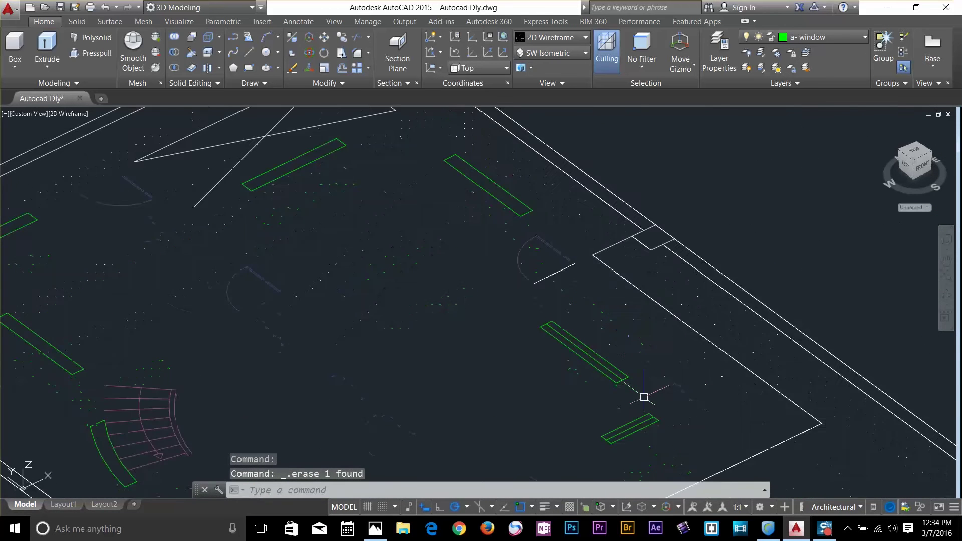
scroll(644, 396, up, 2)
middle_drag(622, 351, 598, 244)
scroll(631, 352, down, 4)
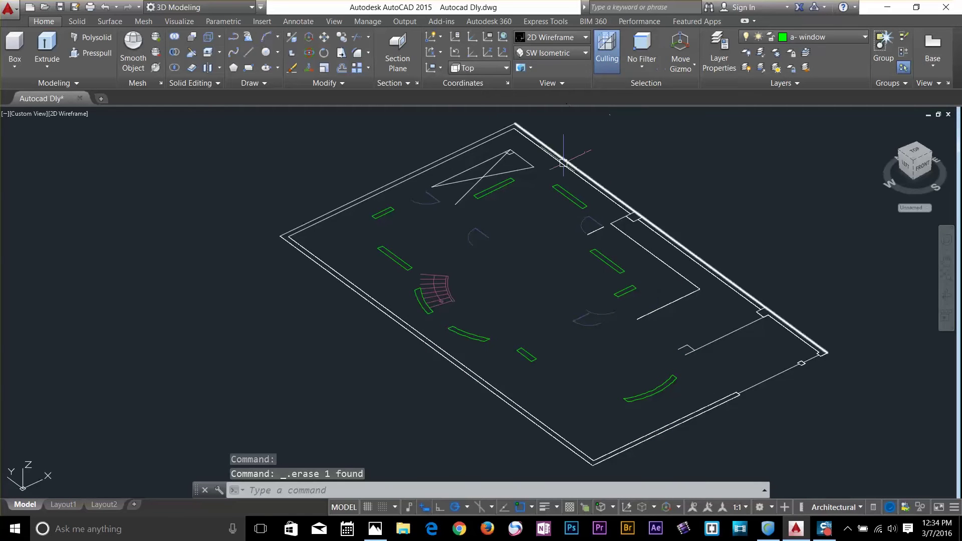
Create polyline boundaries from internal points in all the plan's windows except the large curved front one.
text(bo)
key(Return)
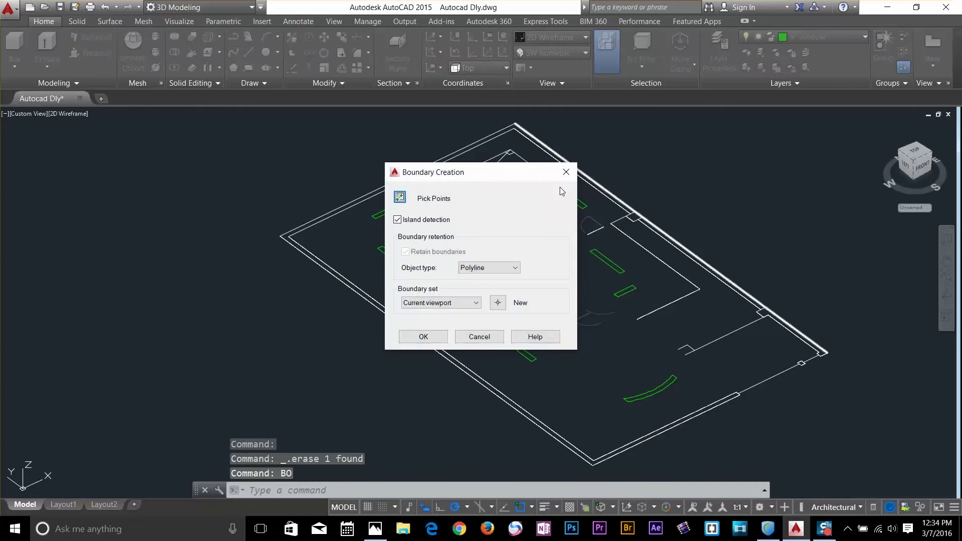
click(399, 198)
scroll(384, 211, up, 2)
click(383, 213)
click(399, 285)
click(560, 175)
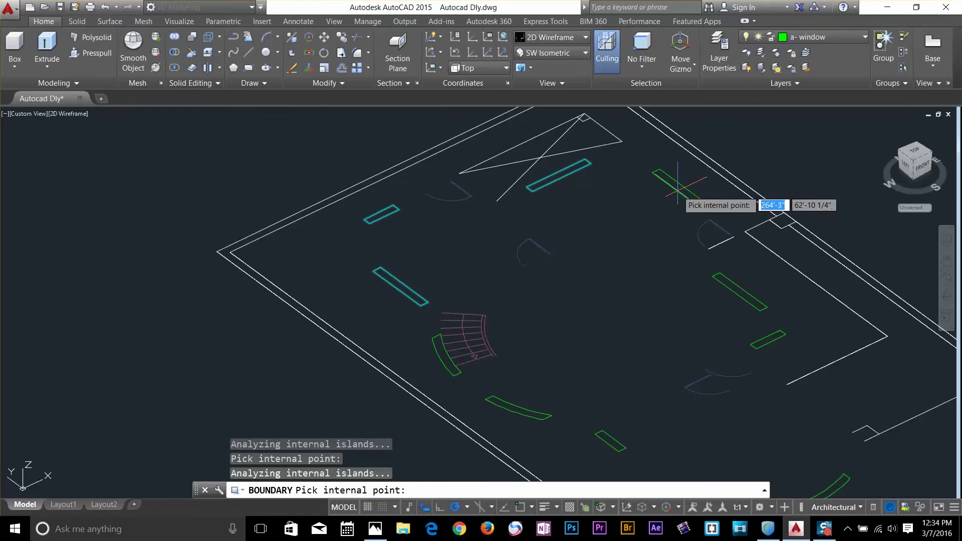
click(679, 188)
click(735, 290)
click(768, 340)
click(610, 441)
click(519, 410)
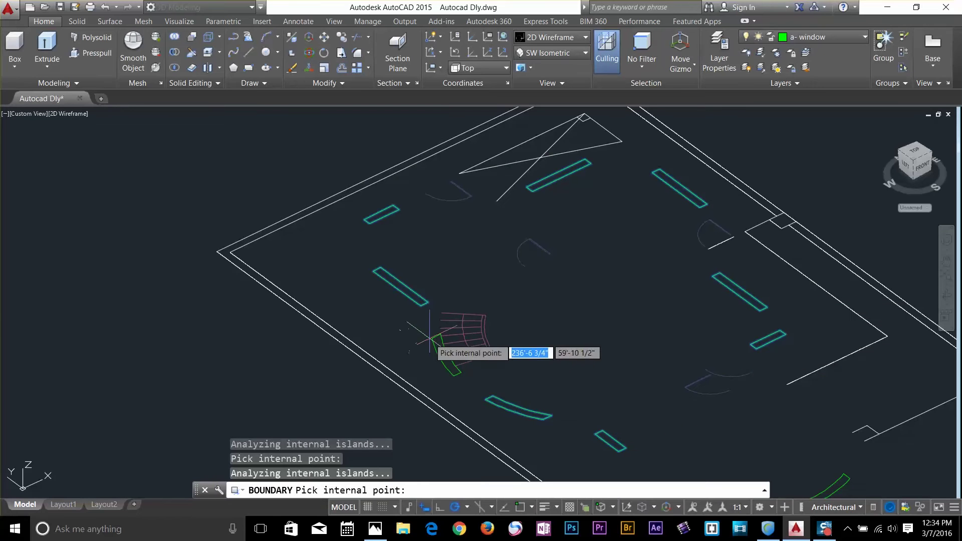
click(443, 354)
Try to add the large curved front window to the picked boundaries, and finish the boundary polylines of the other windows.
middle_drag(702, 451, 596, 307)
click(581, 278)
click(719, 366)
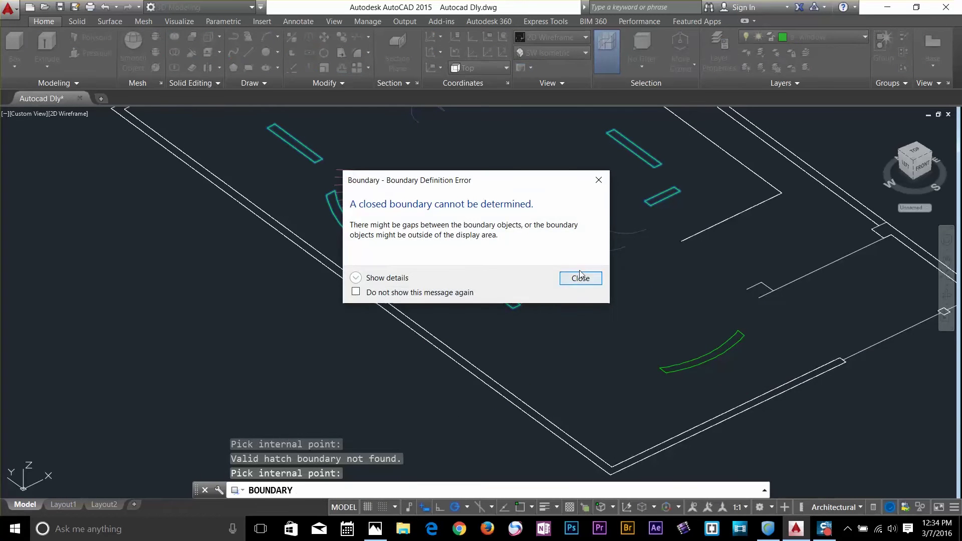
click(581, 278)
key(Return)
scroll(708, 370, up, 5)
text(f)
key(Return)
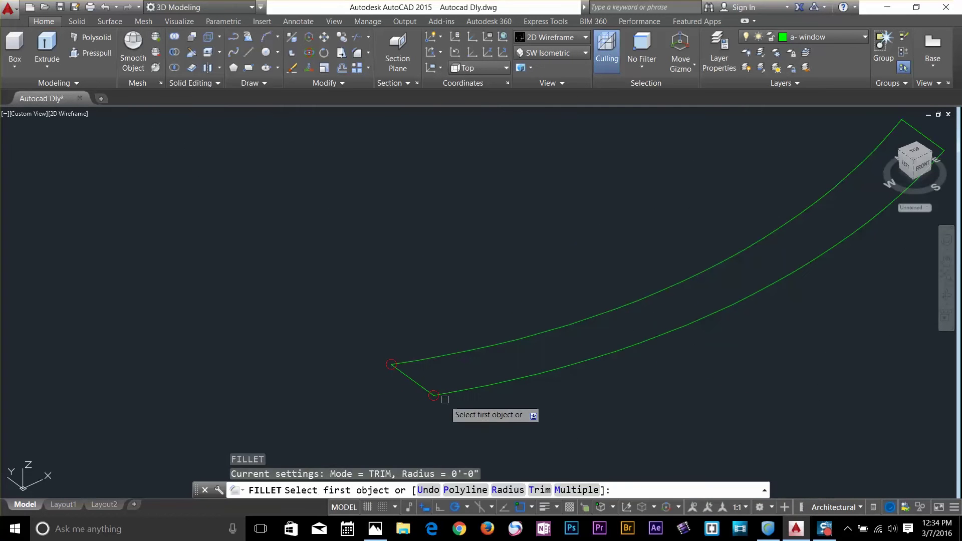
key(Escape)
Create a polyline boundary from an internal point in the large curved front window.
scroll(464, 370, down, 2)
text(bo)
key(Return)
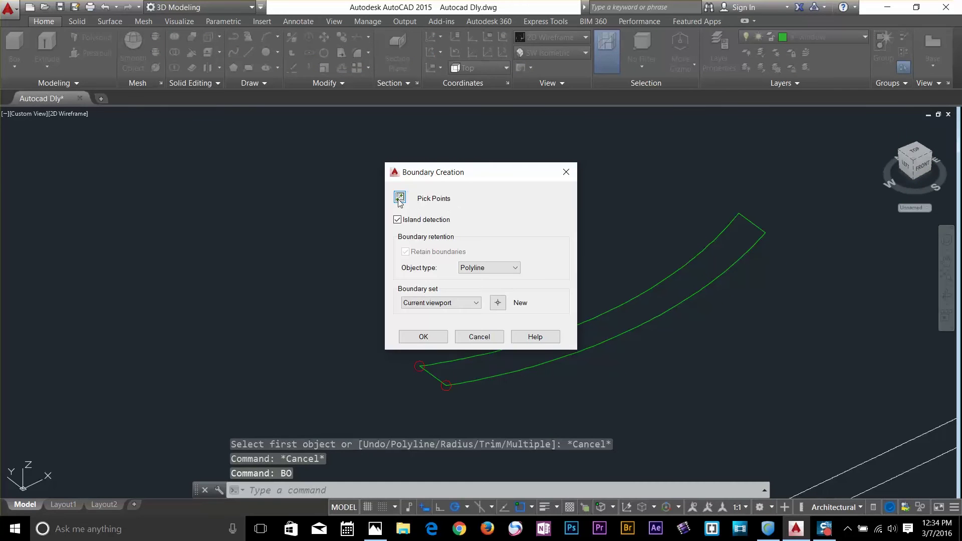
click(401, 196)
click(584, 348)
key(Return)
scroll(585, 348, down, 5)
scroll(579, 304, up, 1)
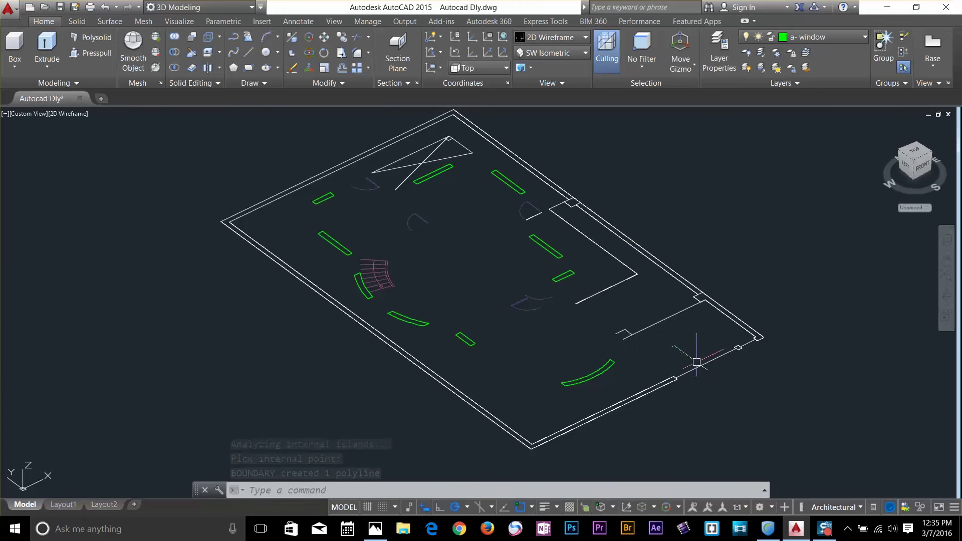
middle_drag(490, 324, 690, 361)
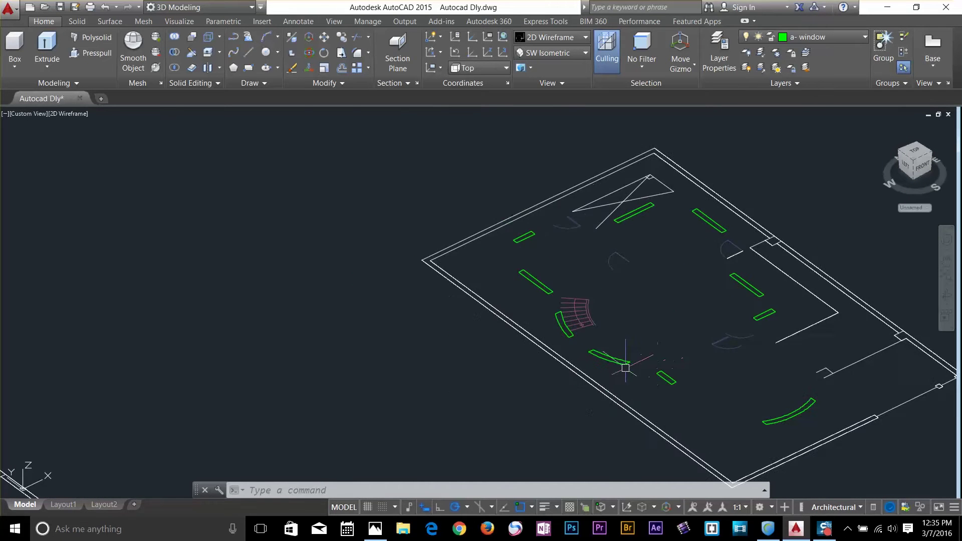
middle_drag(582, 340, 264, 282)
scroll(470, 373, up, 2)
key(Escape)
key(Escape)
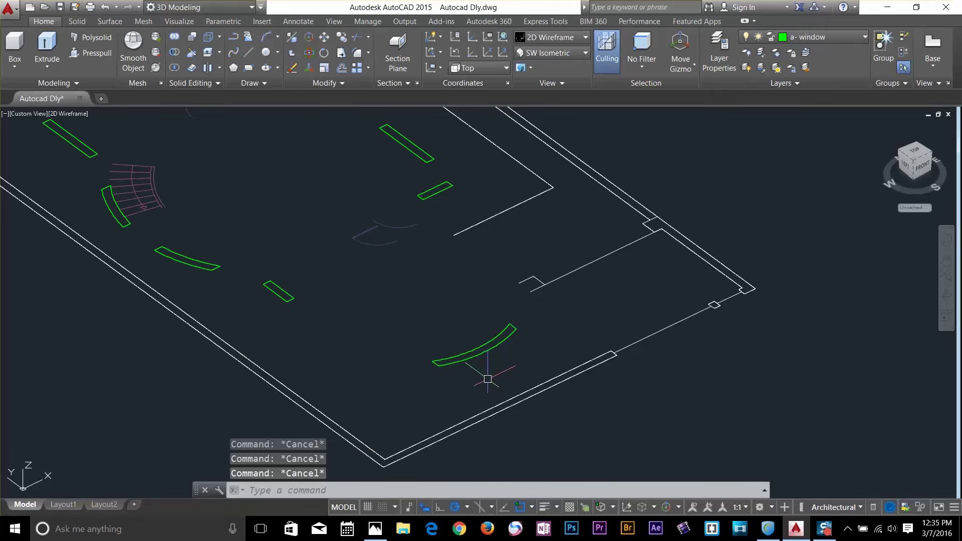
Copy the ten window boundaries from the house plan to the empty area above and beside it.
text(co)
key(Return)
click(486, 352)
click(277, 291)
click(214, 266)
click(434, 192)
click(420, 157)
middle_drag(320, 216, 675, 395)
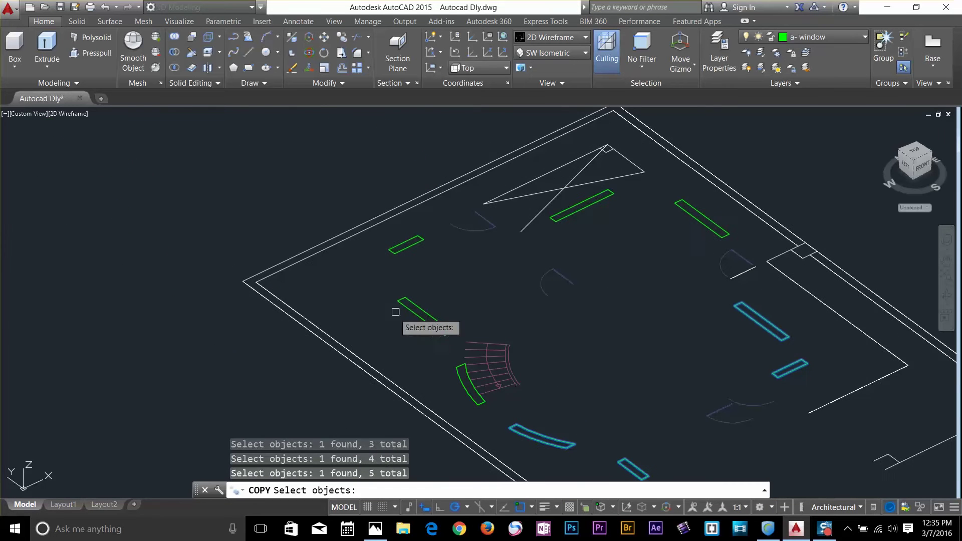
click(470, 396)
key(Return)
scroll(469, 394, down, 6)
click(443, 345)
click(261, 239)
key(Escape)
key(Escape)
key(Escape)
key(Escape)
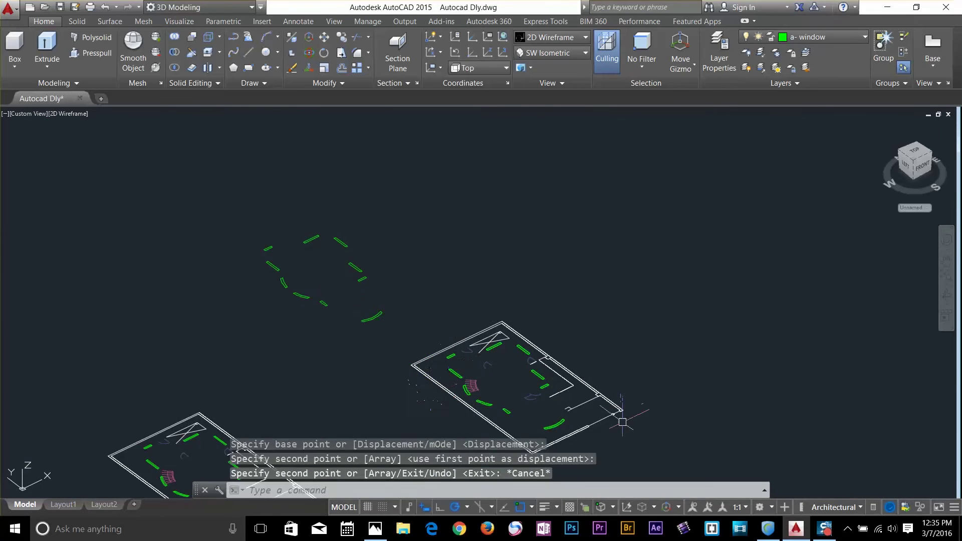
Copy the detached set of window boundaries to the empty space beside it, making a second set.
scroll(530, 453, up, 4)
scroll(625, 415, down, 4)
scroll(527, 313, up, 2)
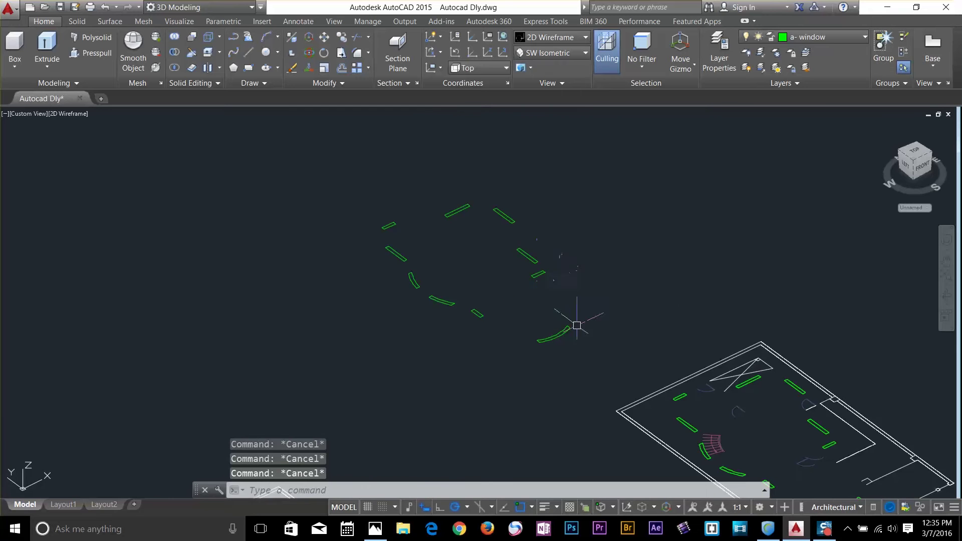
middle_drag(567, 285, 547, 254)
scroll(428, 180, down, 2)
middle_drag(354, 417, 429, 298)
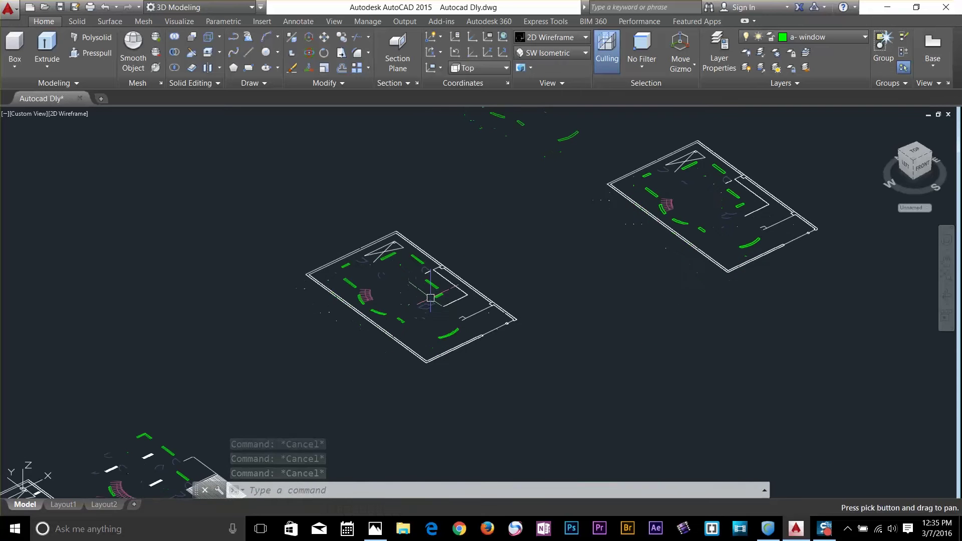
scroll(517, 201, up, 2)
key(Return)
click(699, 161)
click(481, 416)
key(Return)
click(455, 352)
click(277, 397)
key(Escape)
key(Escape)
key(Escape)
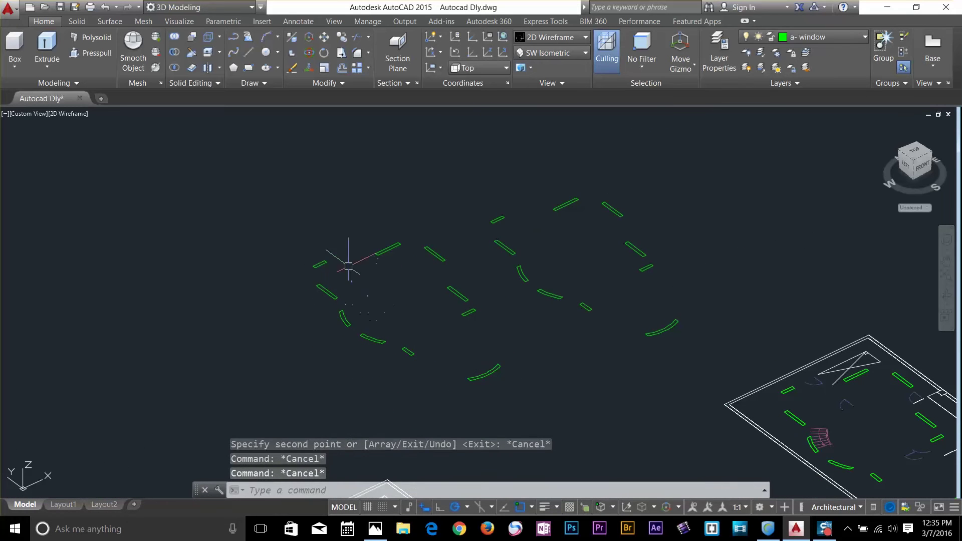
Turn the A-wall layer on, and turn it off again.
click(817, 38)
click(746, 141)
key(Escape)
key(Escape)
middle_drag(513, 325, 633, 308)
click(817, 37)
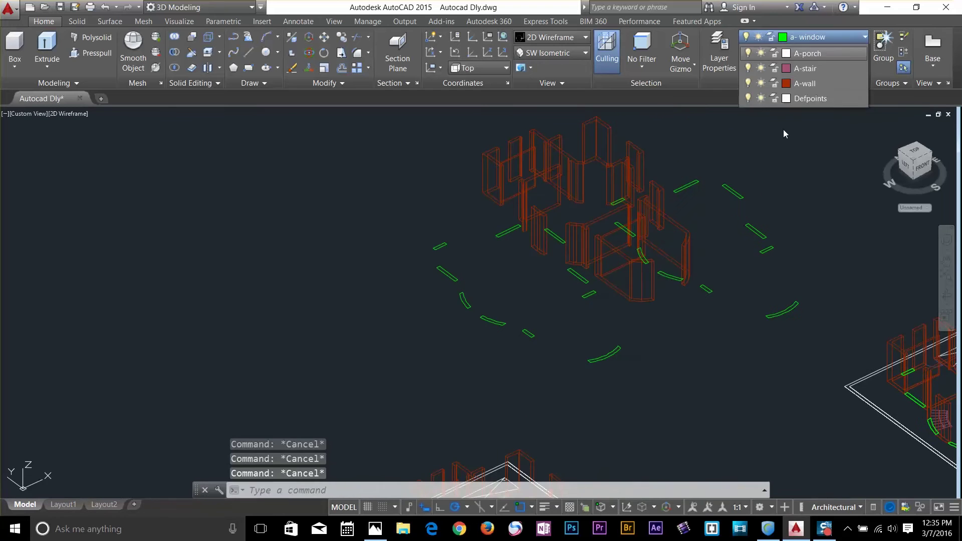
click(747, 141)
Move both detached sets of window boundaries to a clear area away from the detached walls.
key(m)
key(Return)
click(821, 134)
click(436, 355)
key(Return)
click(406, 380)
scroll(572, 286, down, 2)
click(566, 300)
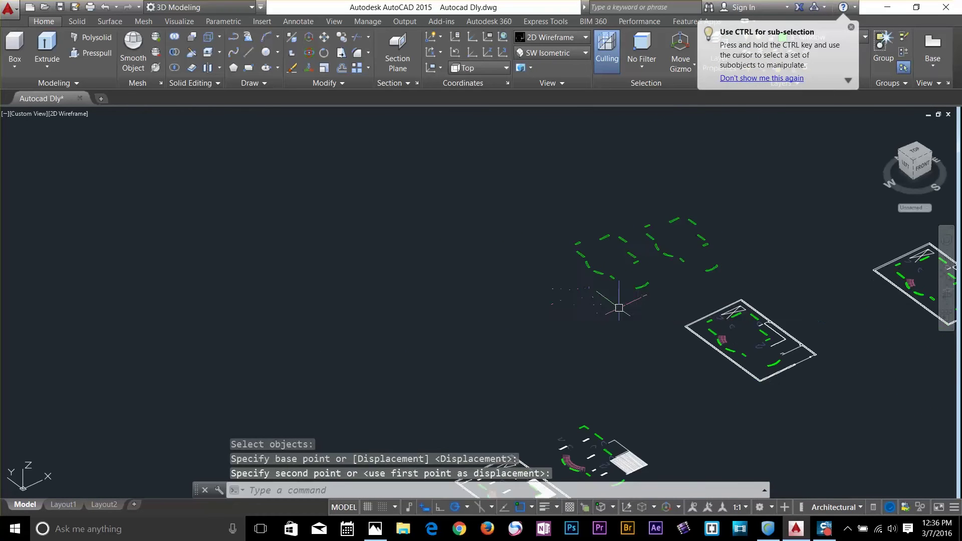
key(Escape)
key(Escape)
key(Escape)
Make the A-wall layer current and turn it back on.
scroll(626, 263, up, 3)
click(817, 37)
click(747, 150)
click(541, 250)
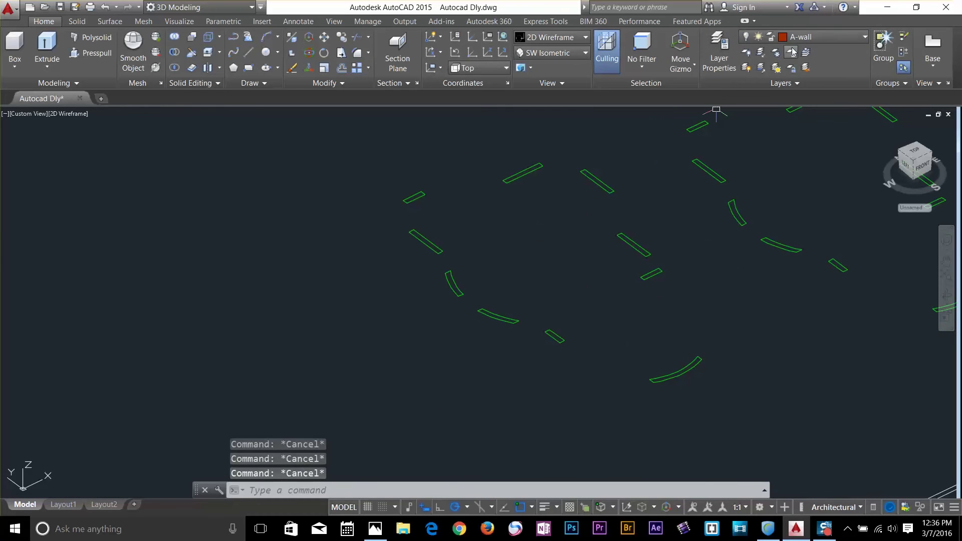
click(817, 37)
click(747, 142)
Extrude the ten window boundaries of the second detached set to a height of 10'.
scroll(697, 251, down, 2)
click(49, 38)
click(655, 174)
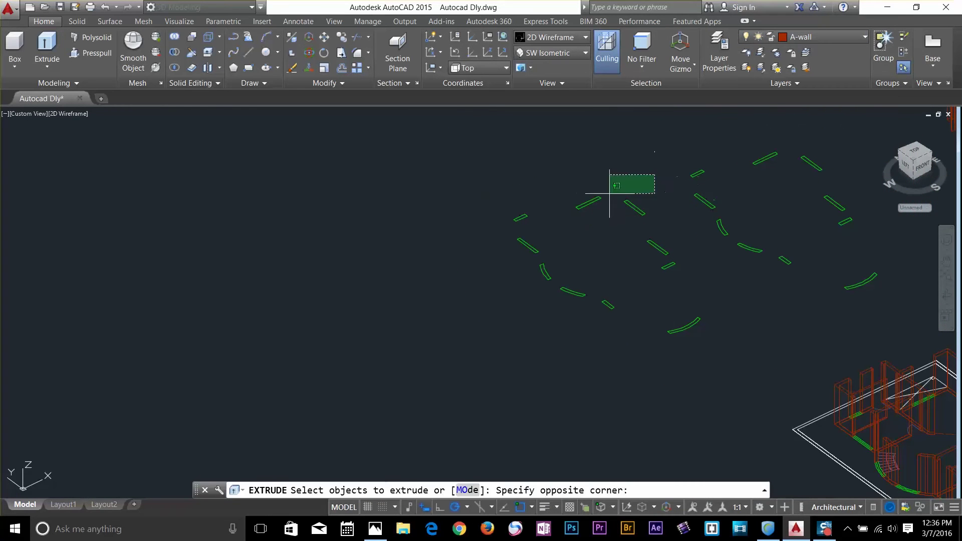
click(502, 326)
click(713, 249)
click(600, 345)
key(Return)
middle_drag(577, 164, 579, 188)
text(10')
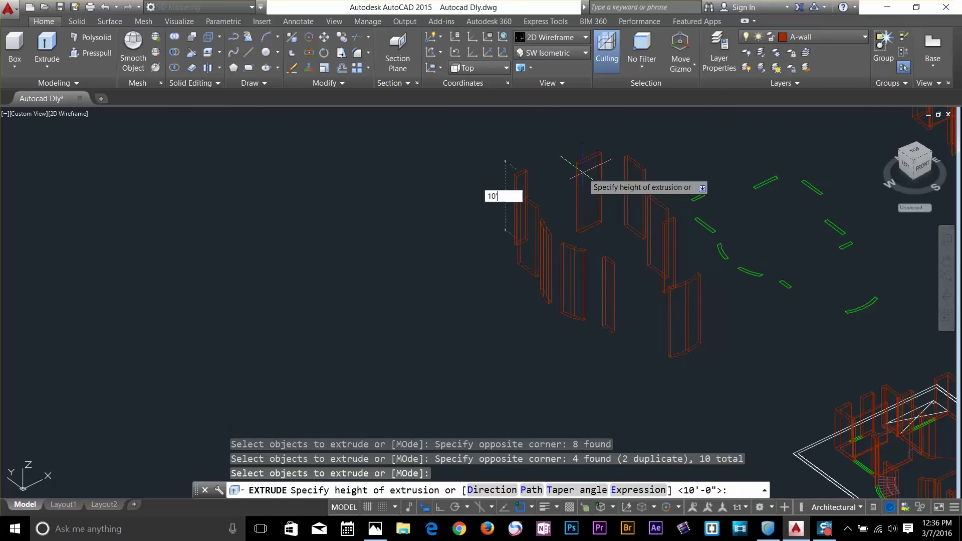
key(Return)
key(Escape)
key(Escape)
Copy the ten 10' extruded window solids by a window corner onto the matching window openings of the nearby plan copy.
text(co)
key(Return)
click(637, 173)
click(504, 324)
click(678, 364)
click(645, 271)
key(Return)
scroll(508, 257, up, 5)
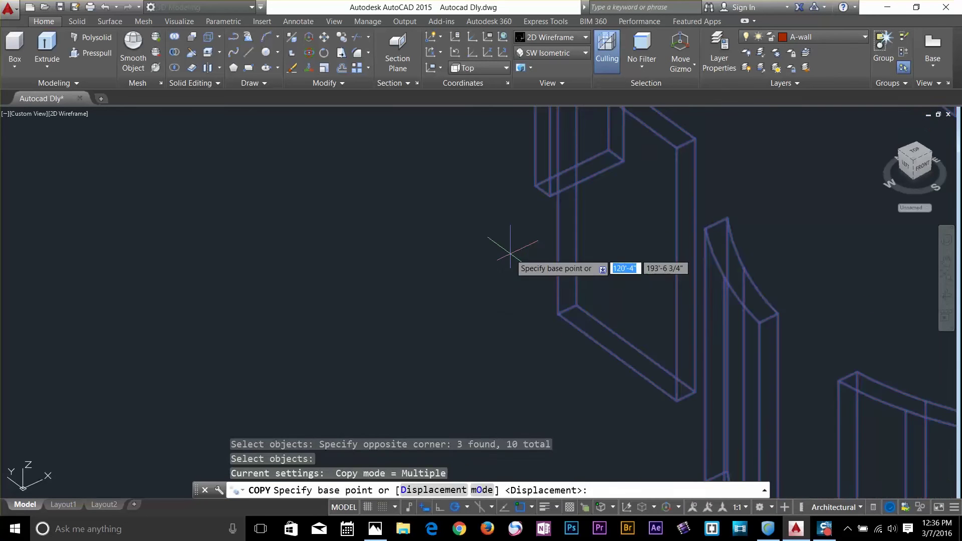
click(535, 187)
scroll(534, 187, down, 7)
middle_drag(535, 187, 619, 150)
scroll(726, 320, up, 3)
scroll(485, 302, up, 6)
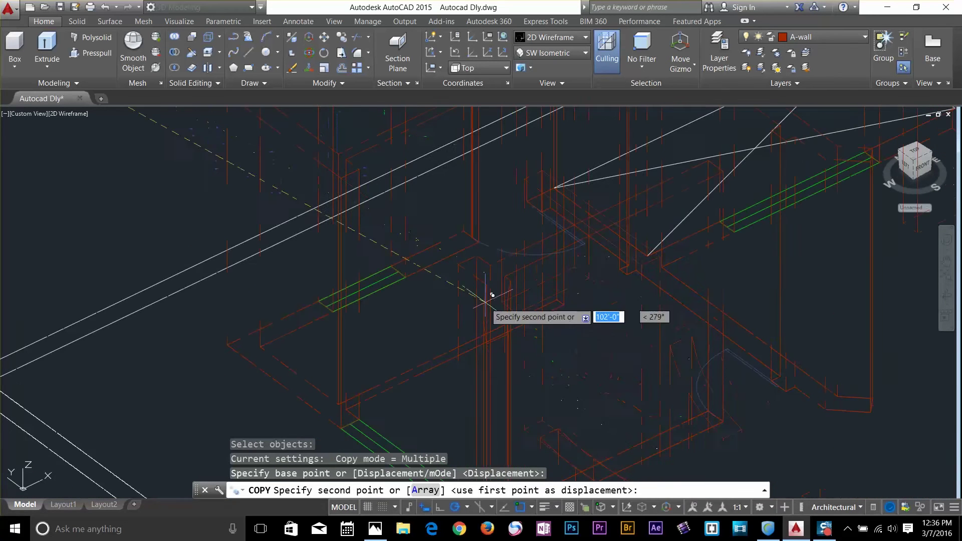
click(320, 302)
scroll(537, 359, down, 6)
key(Escape)
key(Escape)
key(Escape)
Inspect the filled wall openings in a shaded-with-edges display and return the view to 2D Wireframe.
click(567, 40)
click(596, 130)
scroll(634, 288, down, 5)
scroll(677, 331, up, 6)
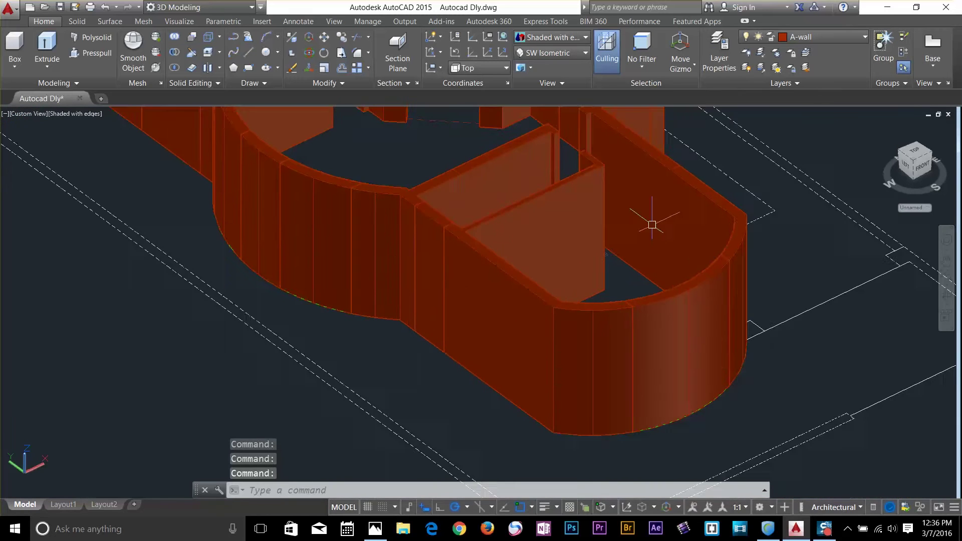
mouse_move(582, 167)
middle_down()
mouse_move(666, 292)
mouse_move(695, 392)
middle_up()
scroll(488, 319, down, 2)
key(Escape)
key(Escape)
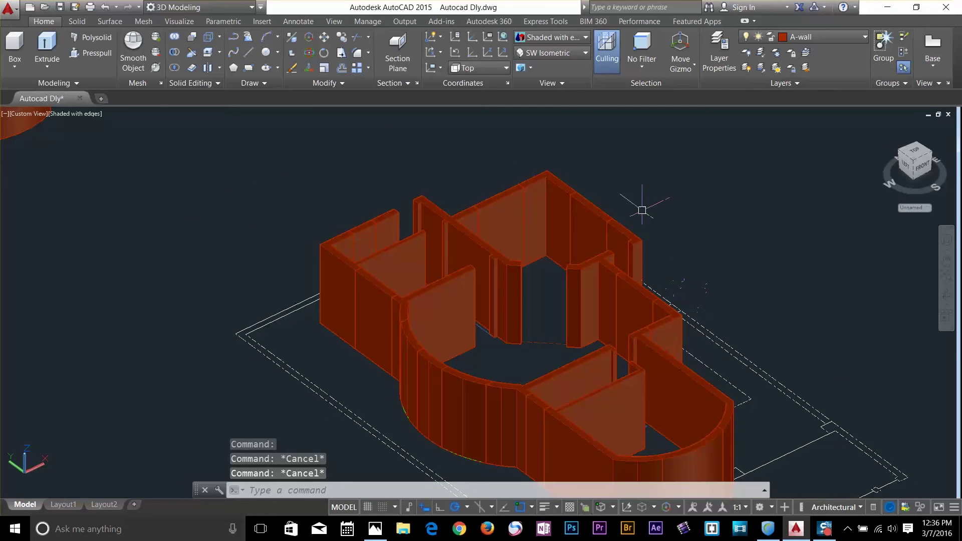
click(578, 41)
click(527, 102)
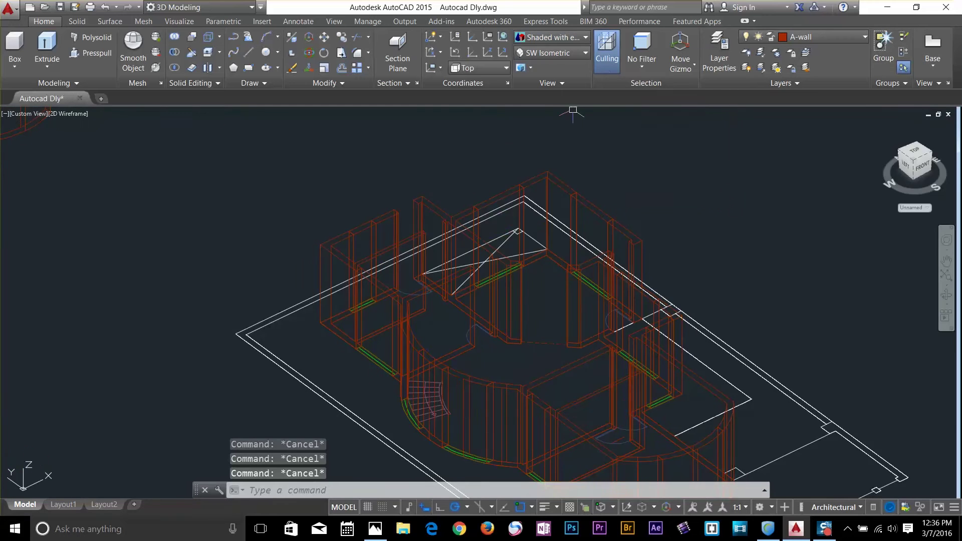
Copy the ten flat detached window boundaries to the clear area between the two plan copies.
scroll(722, 269, down, 3)
scroll(448, 331, up, 3)
scroll(607, 297, down, 2)
mouse_move(572, 303)
middle_down()
mouse_move(286, 359)
mouse_move(89, 359)
middle_up()
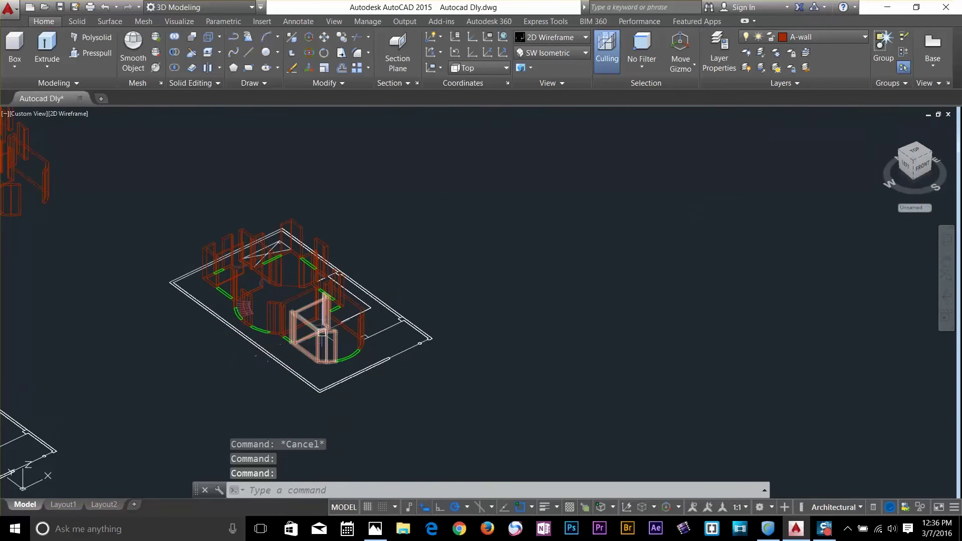
middle_drag(319, 326, 867, 378)
scroll(343, 306, up, 4)
key(Escape)
key(Escape)
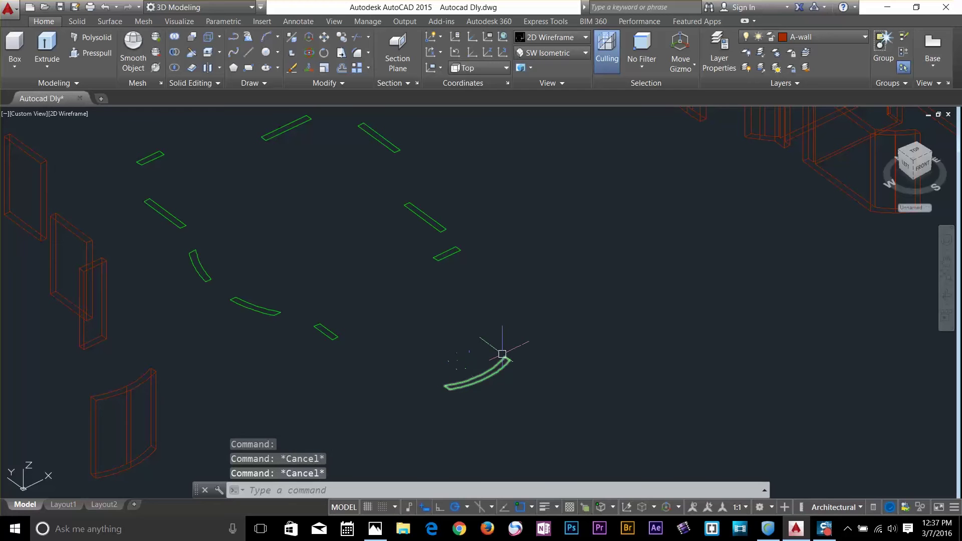
text(ct o)
key(Return)
scroll(515, 328, down, 2)
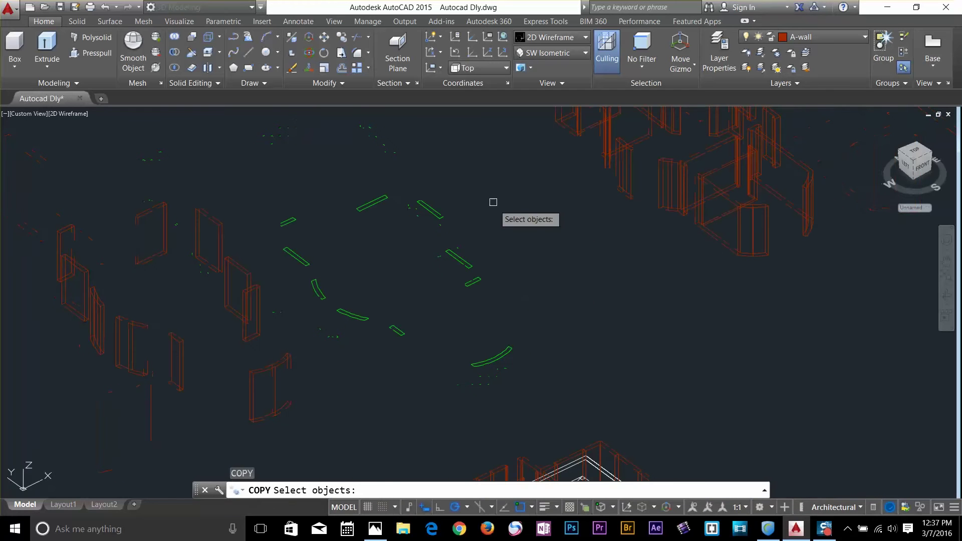
click(494, 182)
click(294, 260)
click(512, 258)
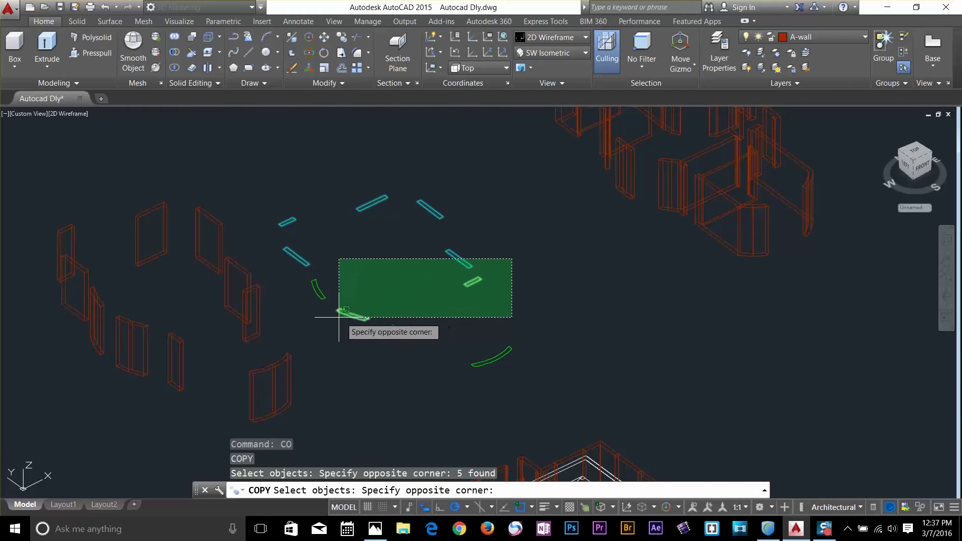
click(386, 331)
click(579, 324)
click(378, 382)
key(Return)
click(379, 386)
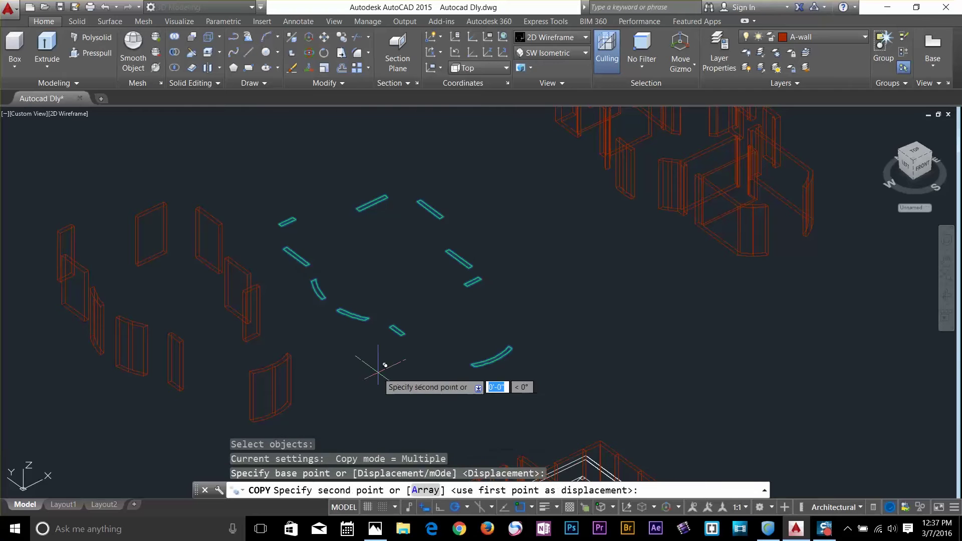
scroll(601, 416, down, 5)
middle_drag(589, 412, 430, 334)
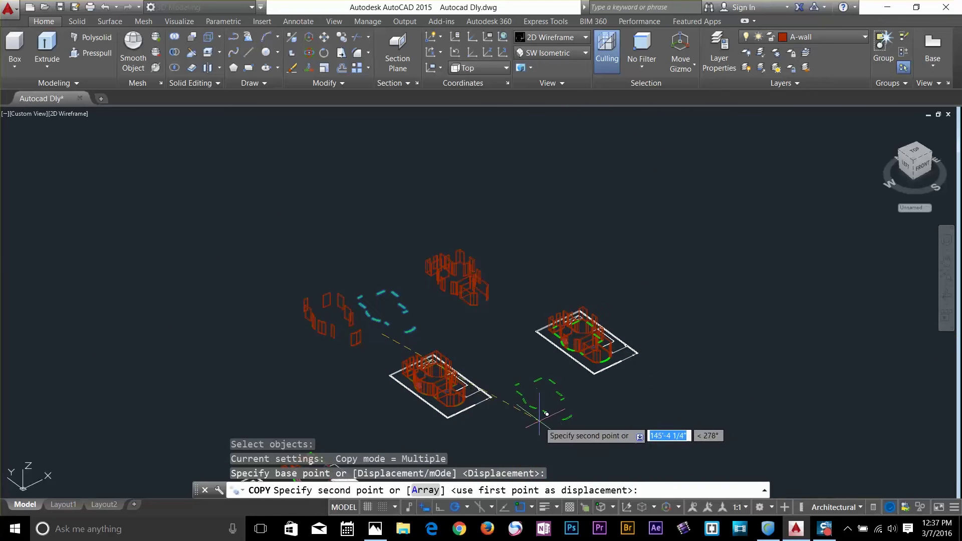
click(543, 417)
key(Return)
scroll(550, 441, up, 4)
scroll(550, 441, up, 3)
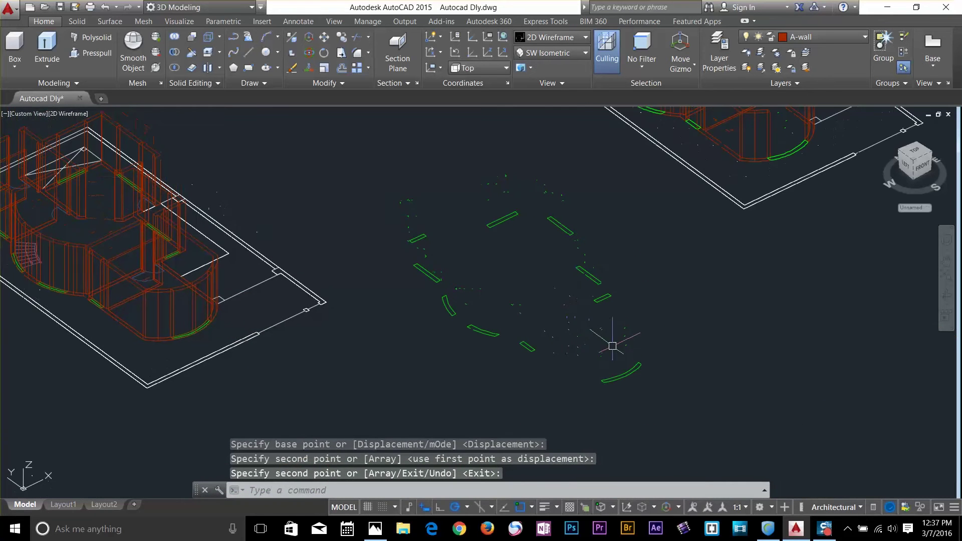
key(Escape)
key(Escape)
key(Escape)
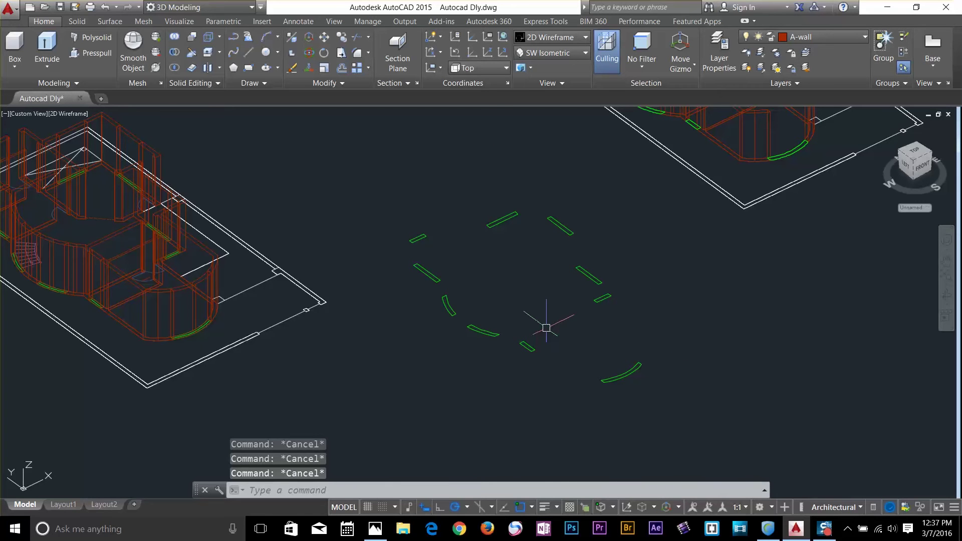
Extrude the large curved window boundary in the newly copied set to a height of 6'.
click(60, 49)
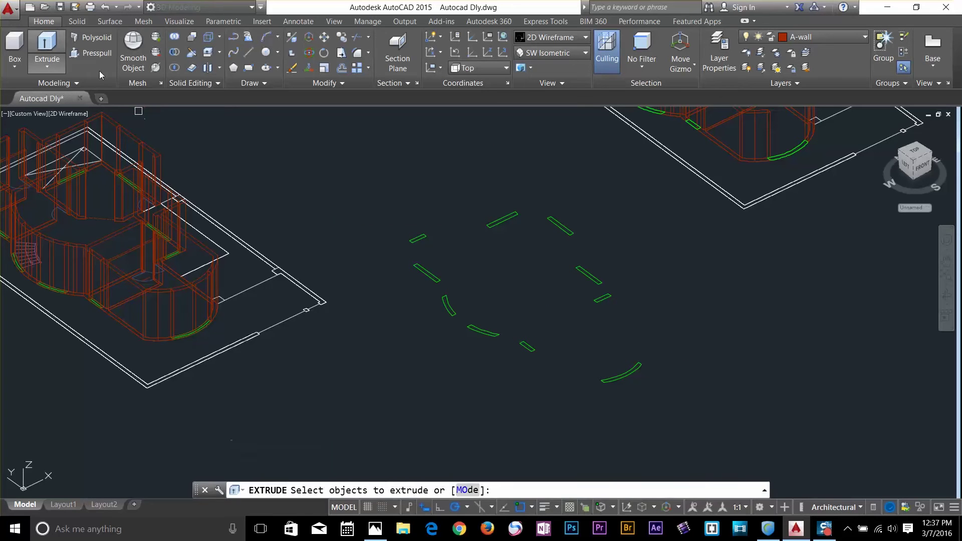
click(635, 374)
key(Return)
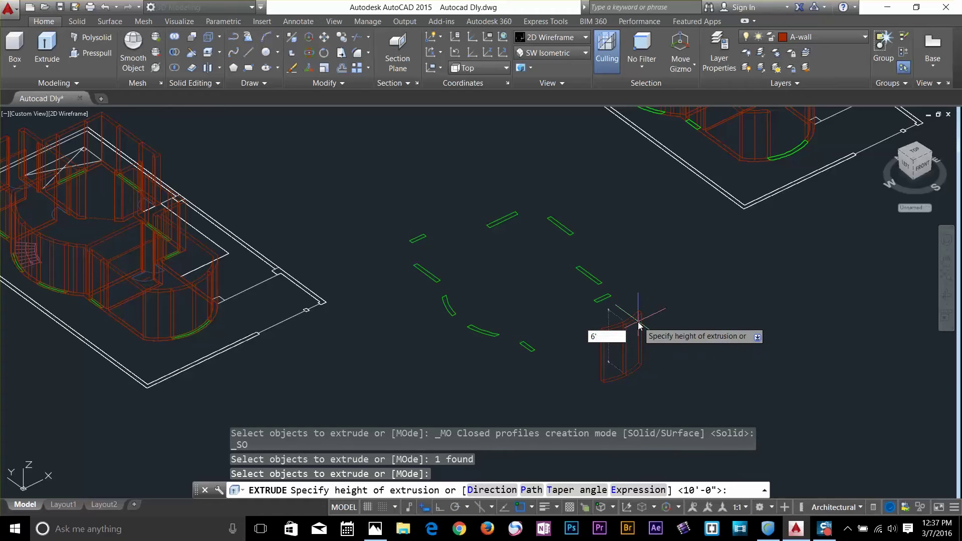
key(Return)
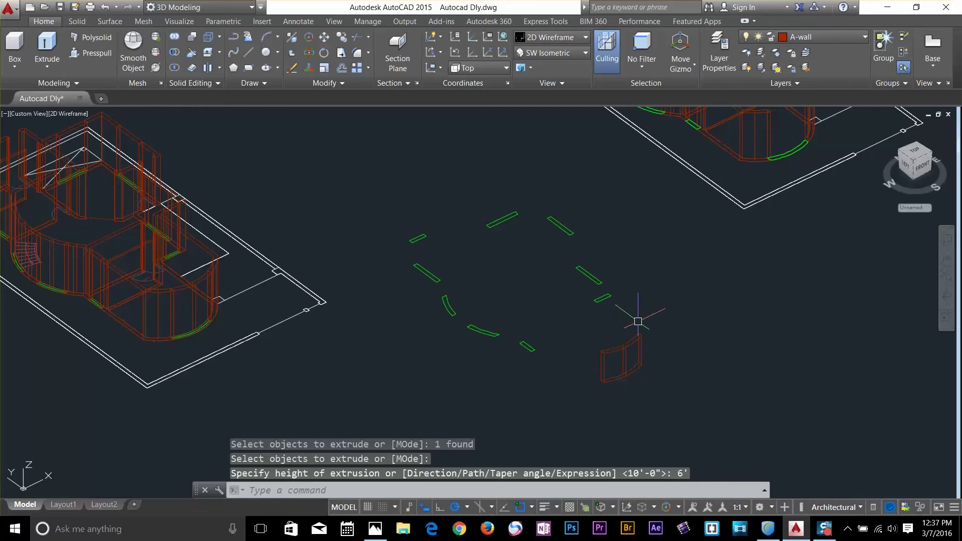
scroll(502, 343, up, 3)
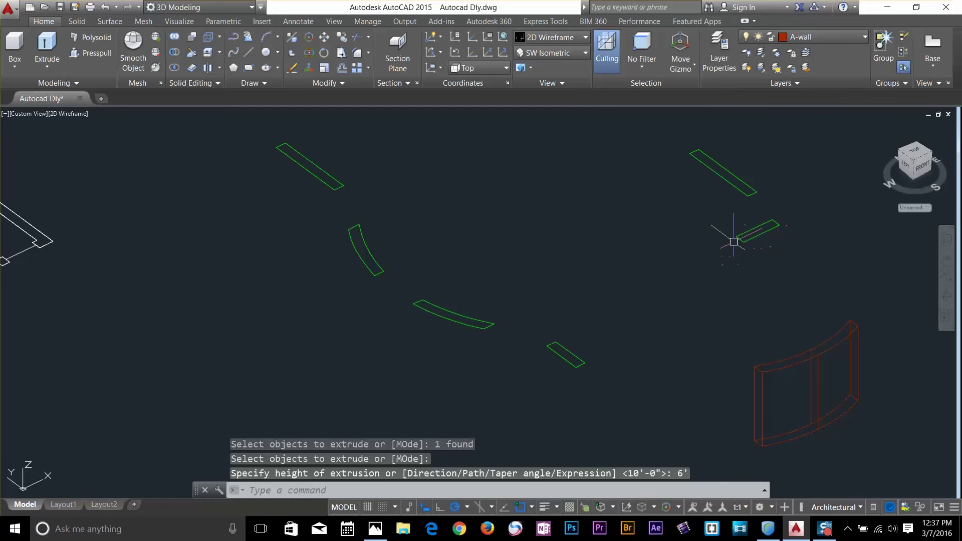
key(Escape)
key(Escape)
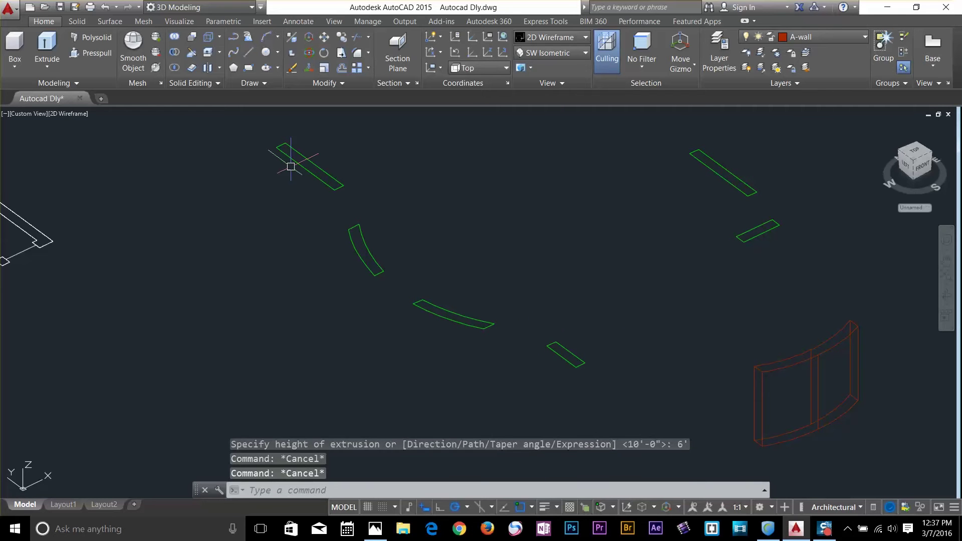
Extrude the two smaller curved and three long straight window boundaries of the copied set to a height of 6'.
click(55, 55)
click(355, 231)
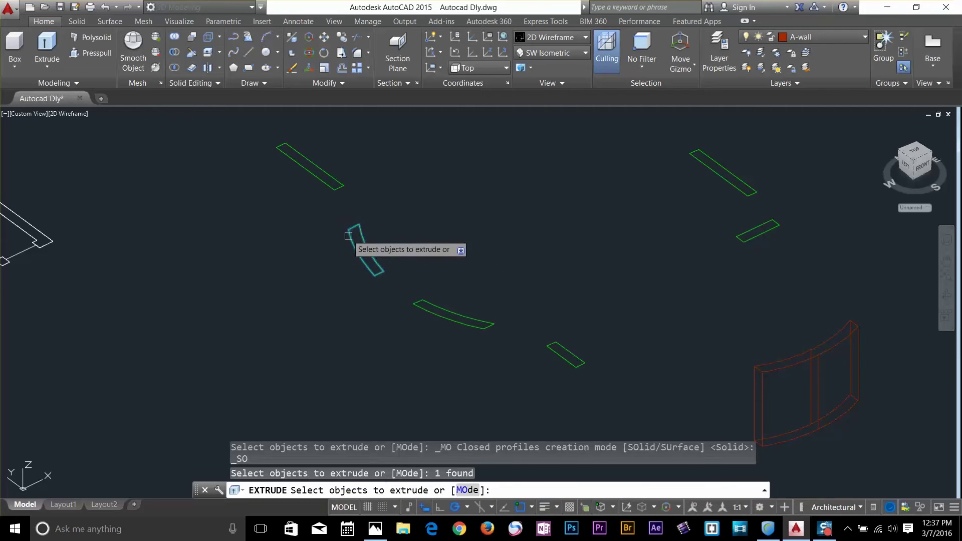
click(415, 300)
scroll(408, 269, down, 5)
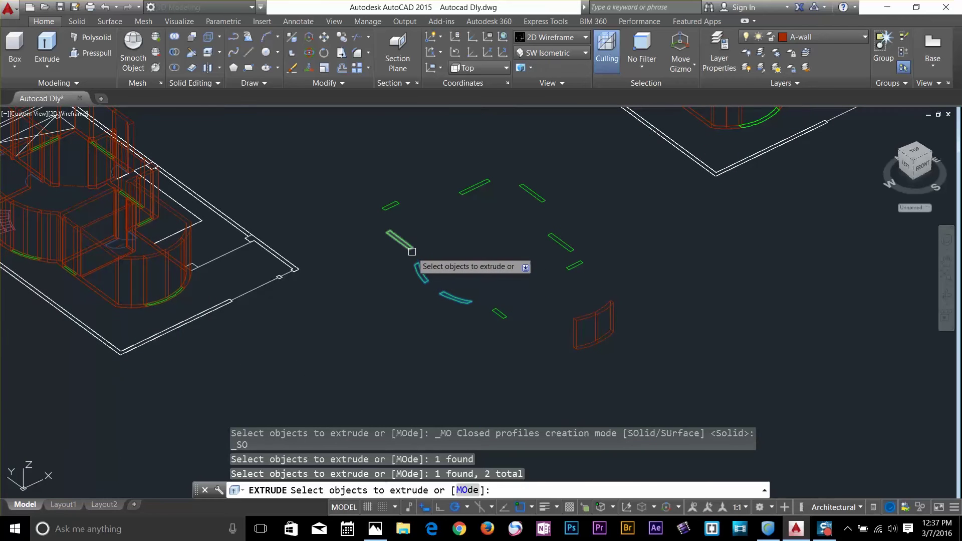
click(408, 250)
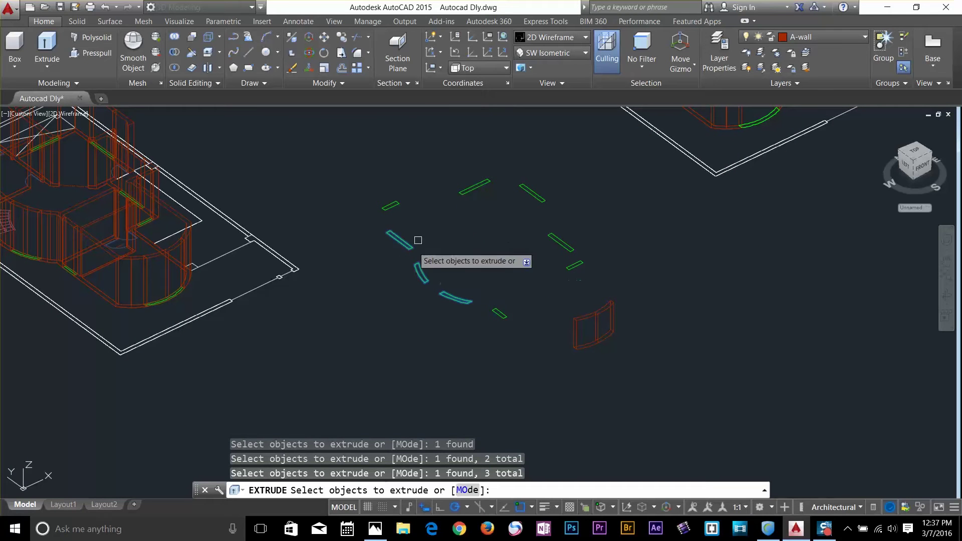
click(487, 188)
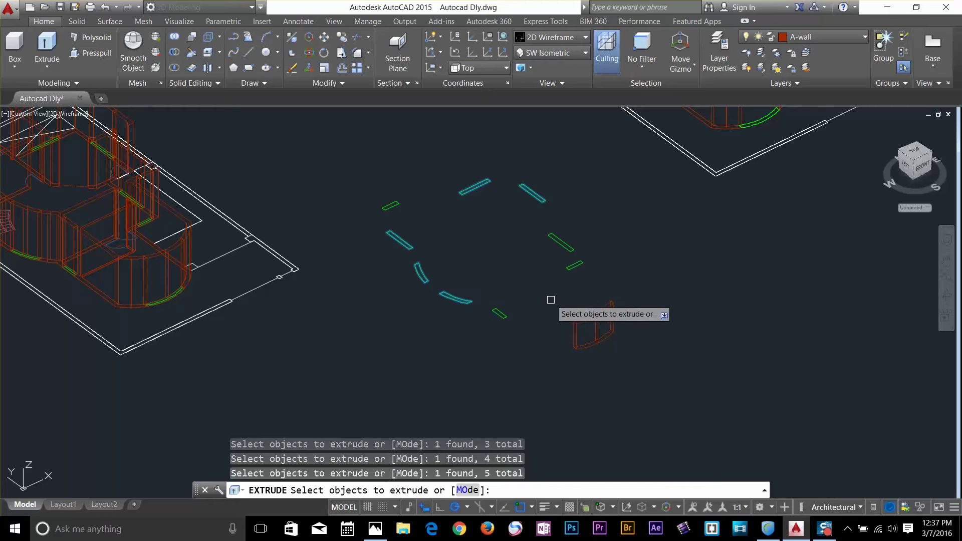
key(Return)
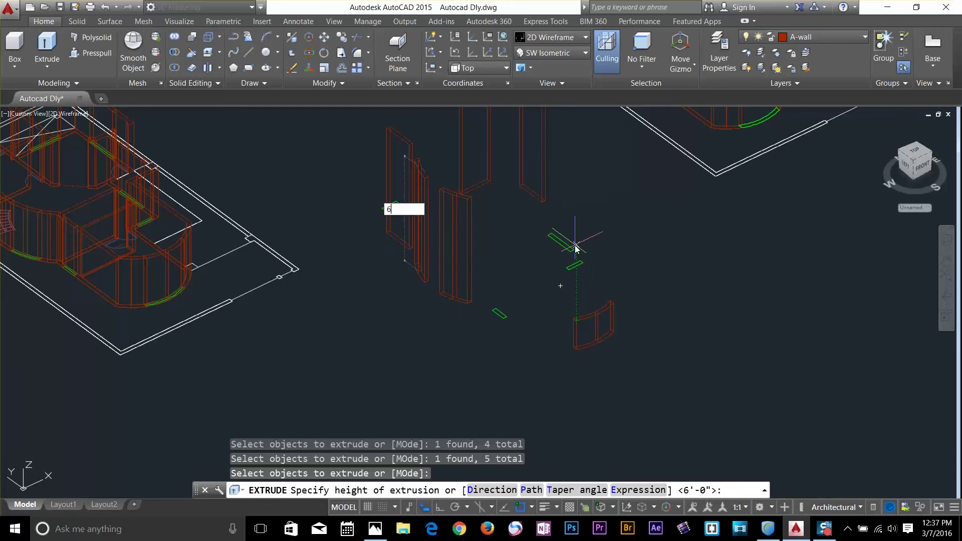
key(Return)
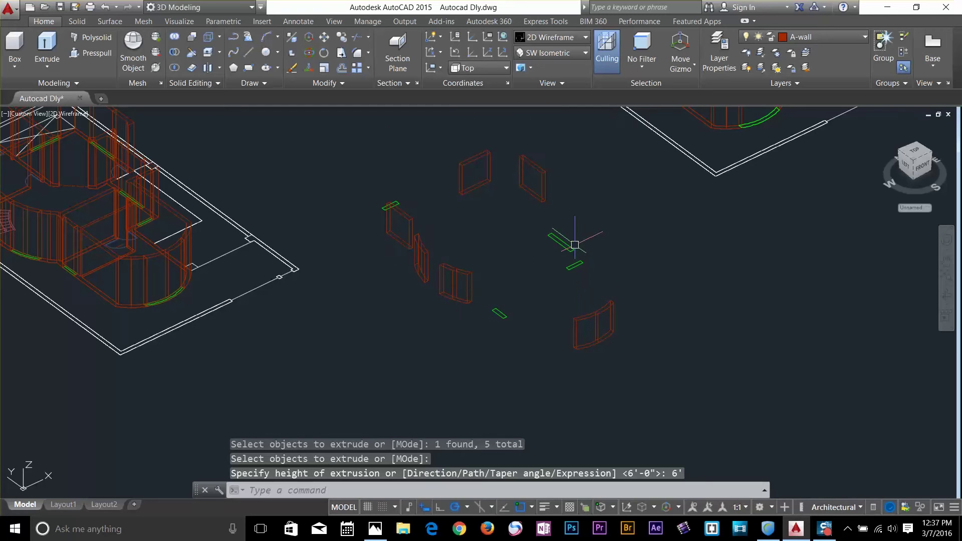
key(Escape)
key(Escape)
key(Escape)
Extrude the three short window boundaries of the copied set to a height of 9'.
scroll(588, 263, up, 2)
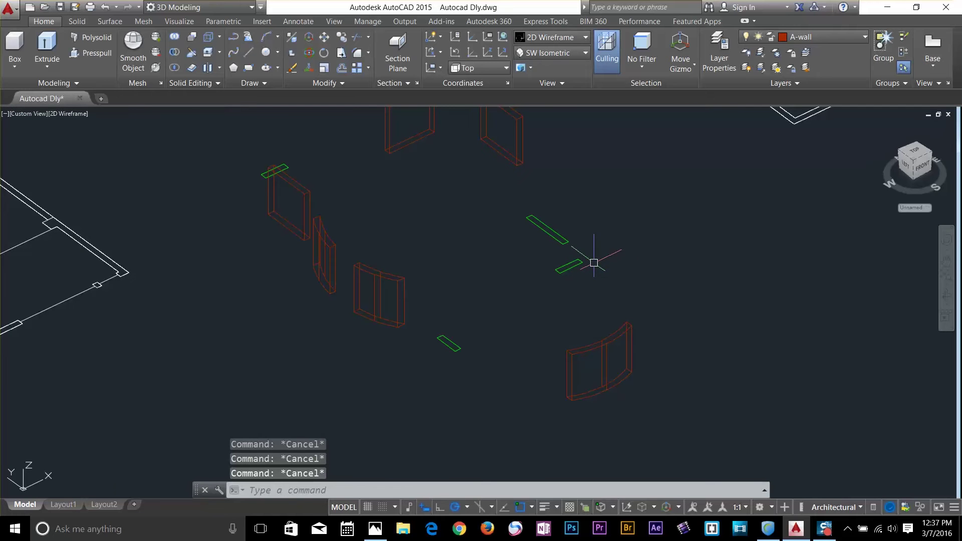
click(61, 45)
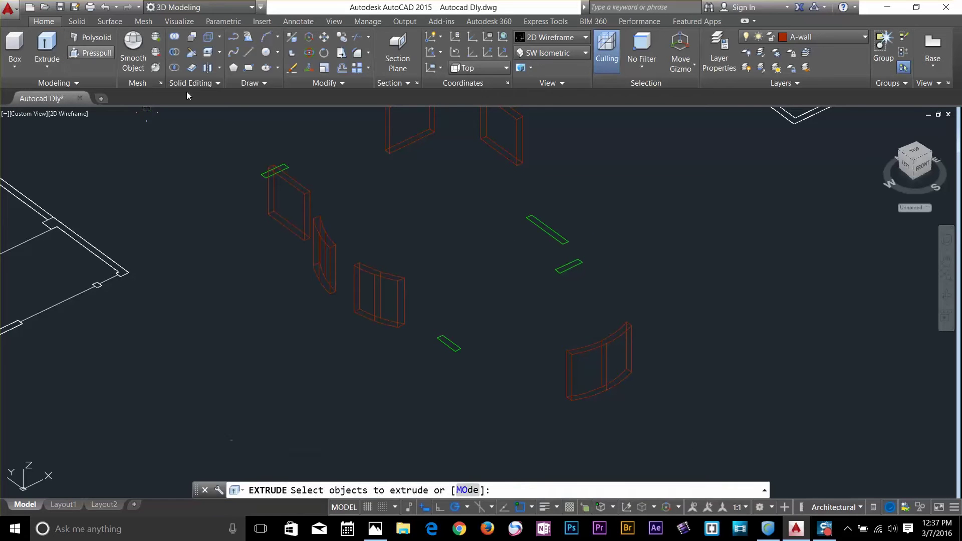
click(567, 264)
click(452, 340)
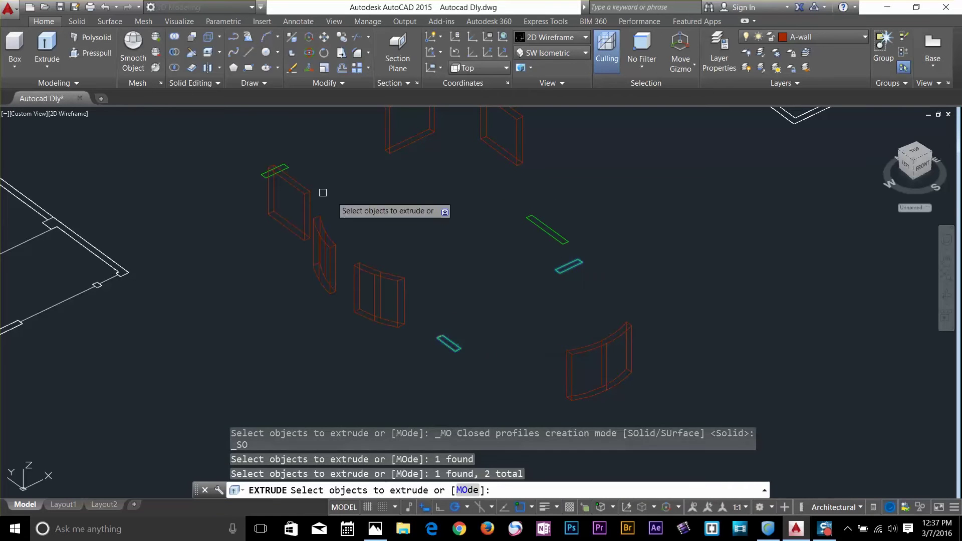
click(285, 164)
key(Return)
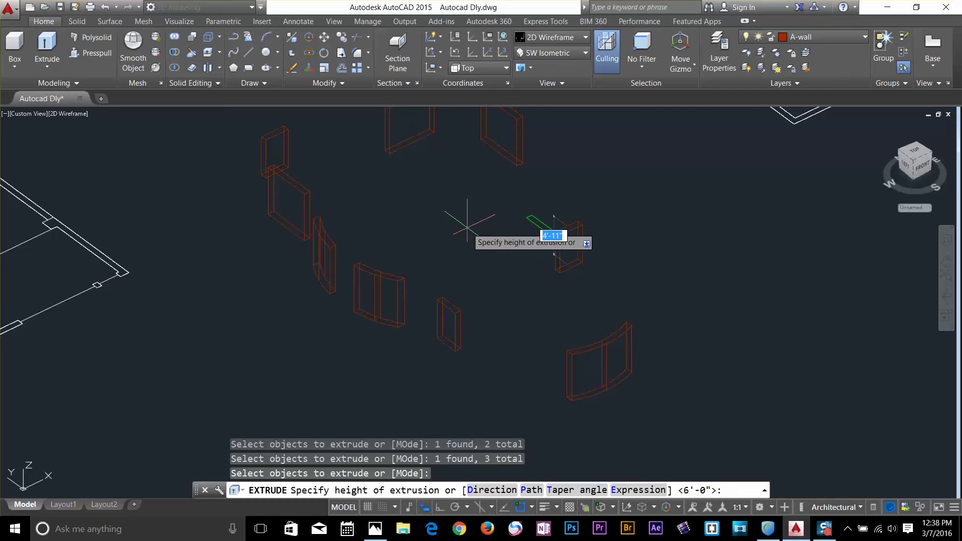
key(Return)
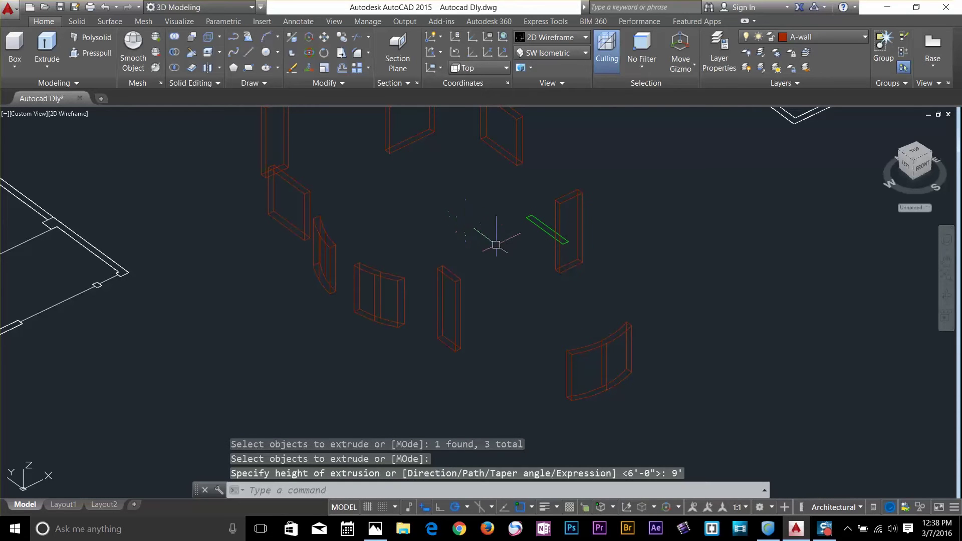
key(Escape)
key(Escape)
key(Escape)
Assign the nine extruded 6' and 9' solids to the window layer.
scroll(531, 288, down, 2)
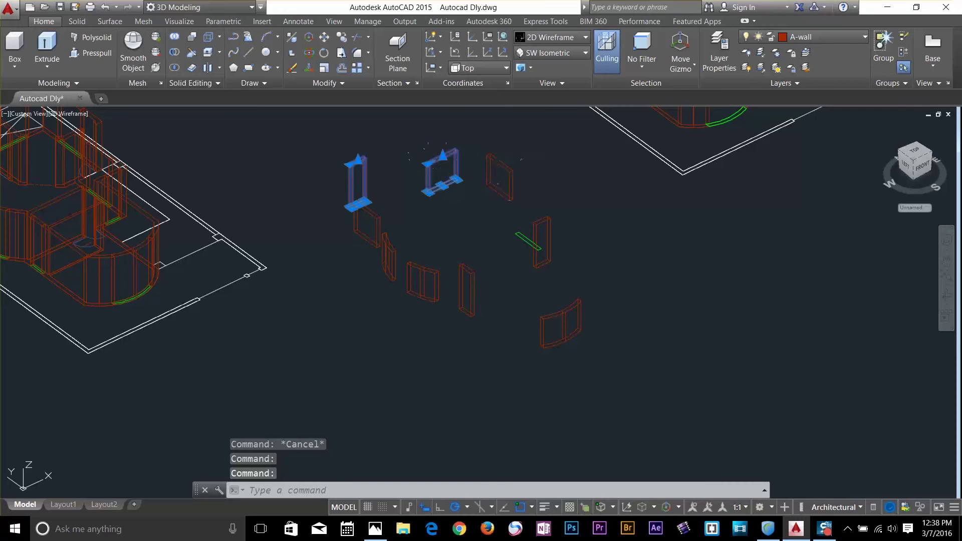
click(467, 287)
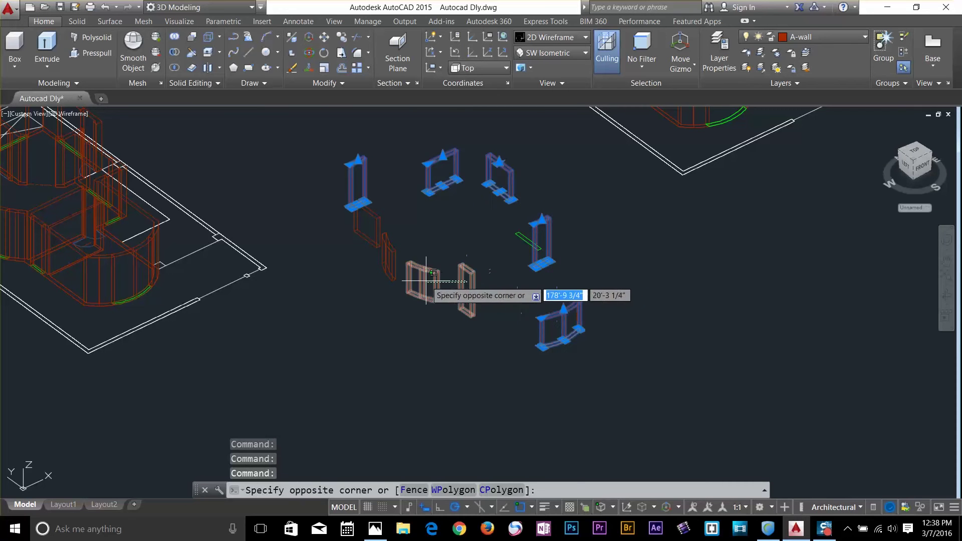
click(425, 281)
click(391, 254)
click(379, 227)
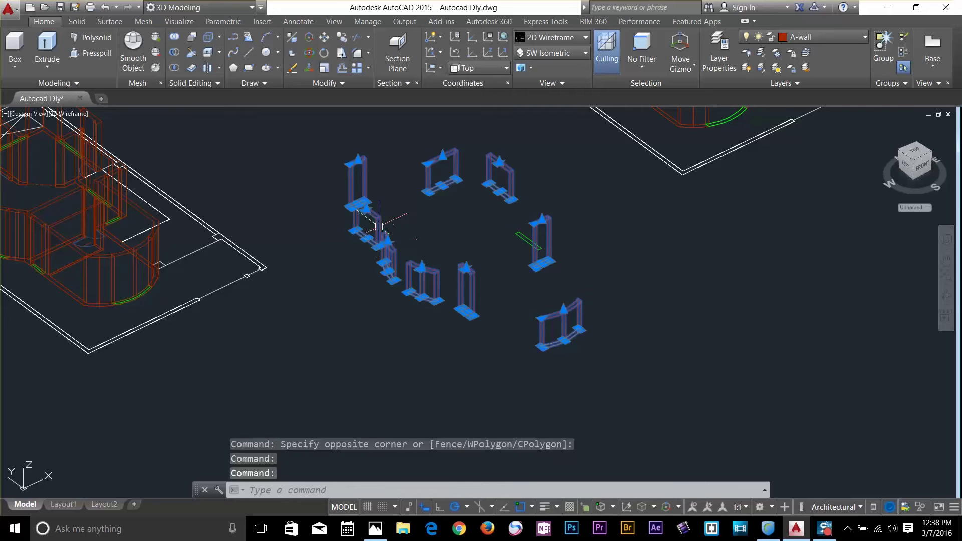
click(774, 42)
click(799, 69)
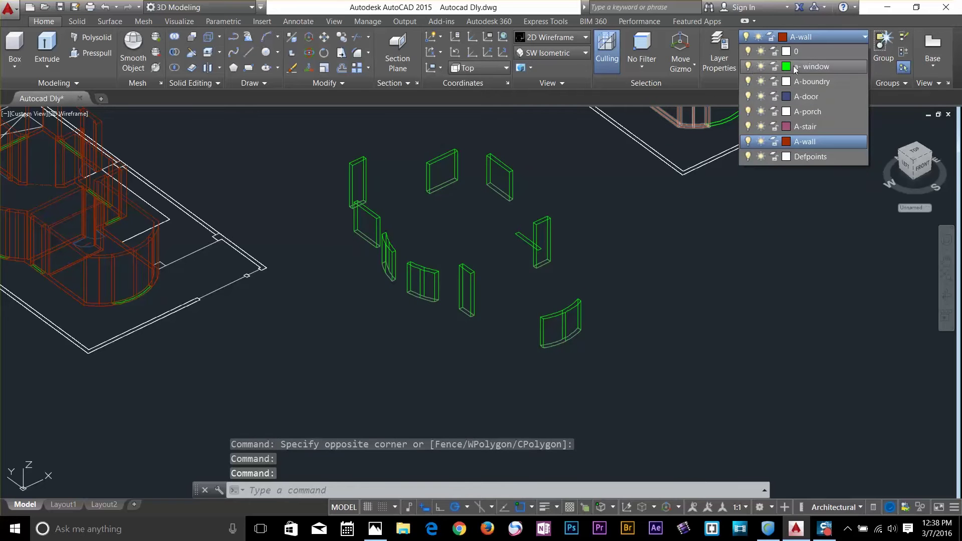
key(Escape)
key(Escape)
key(Escape)
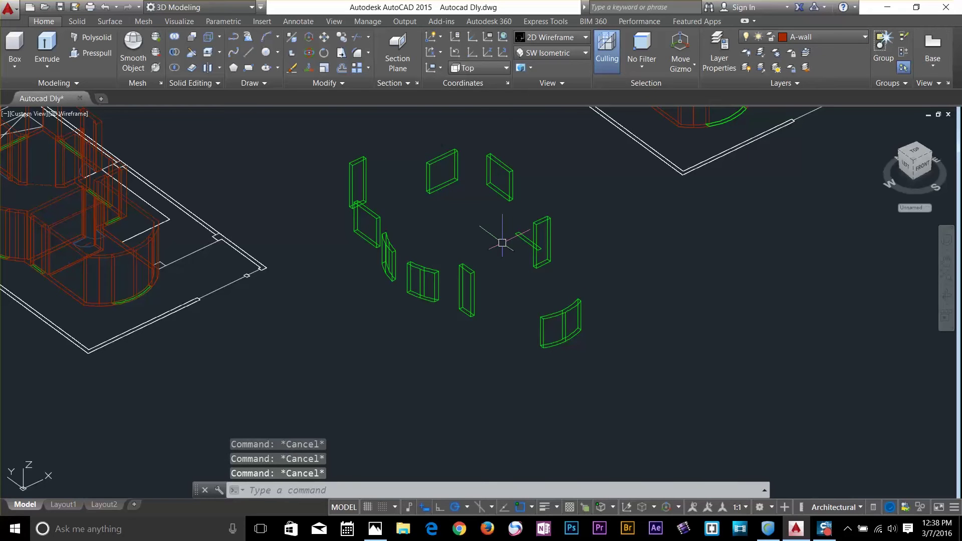
text(co)
key(Return)
click(490, 181)
click(447, 172)
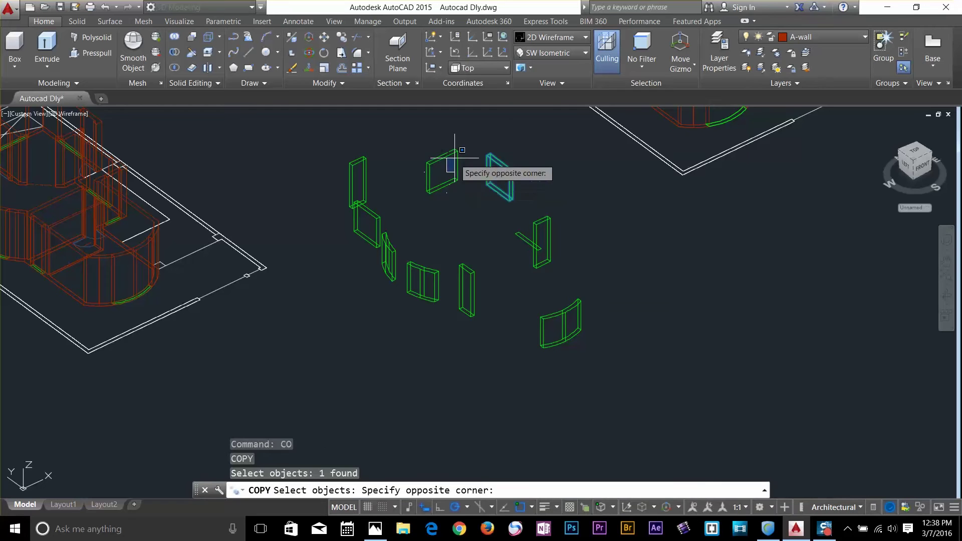
click(458, 199)
key(Escape)
key(Escape)
key(Escape)
scroll(547, 274, up, 3)
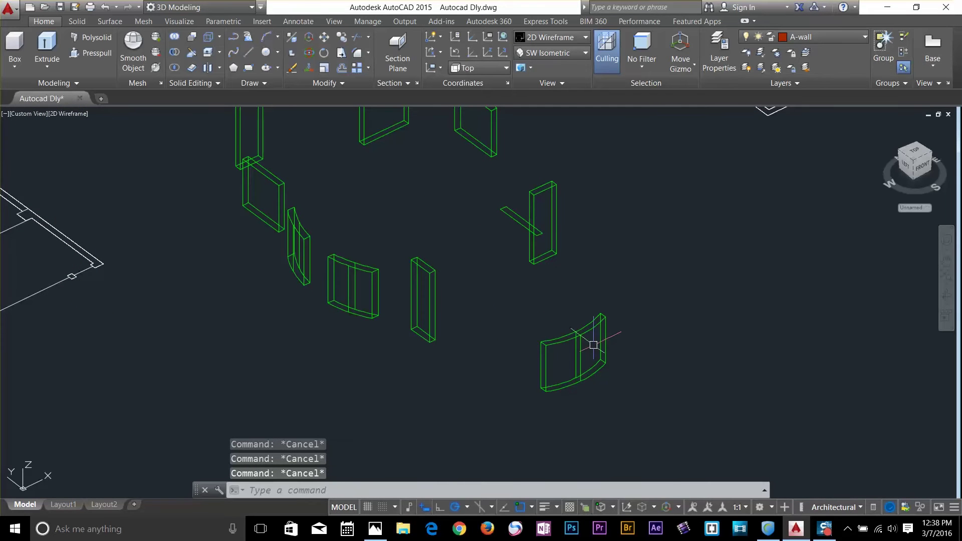
scroll(265, 302, down, 2)
middle_drag(273, 301, 581, 273)
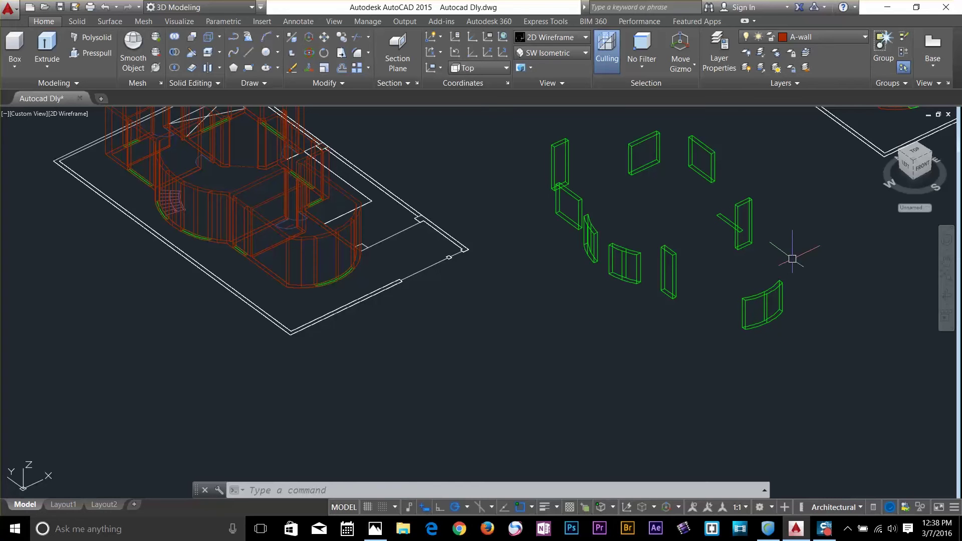
scroll(782, 336, up, 1)
scroll(769, 348, down, 2)
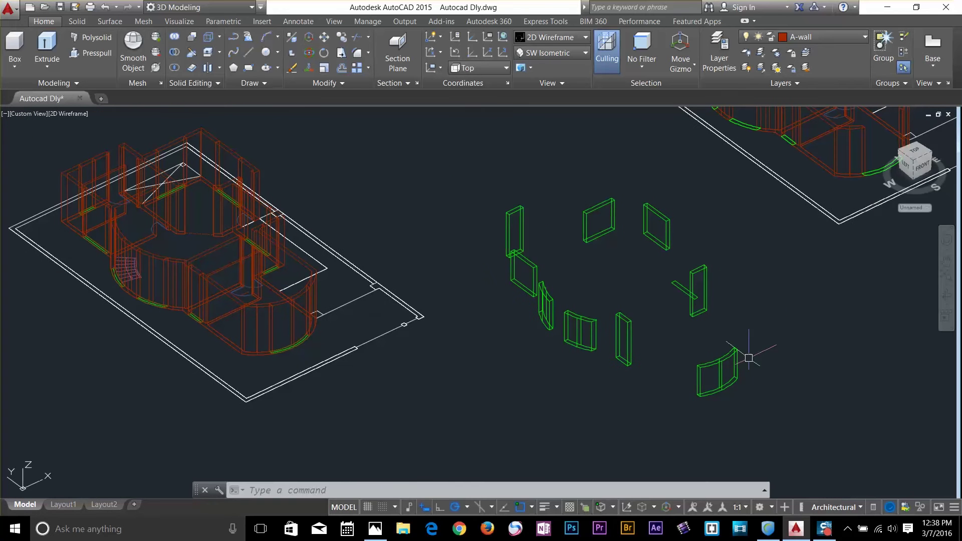
scroll(757, 351, up, 2)
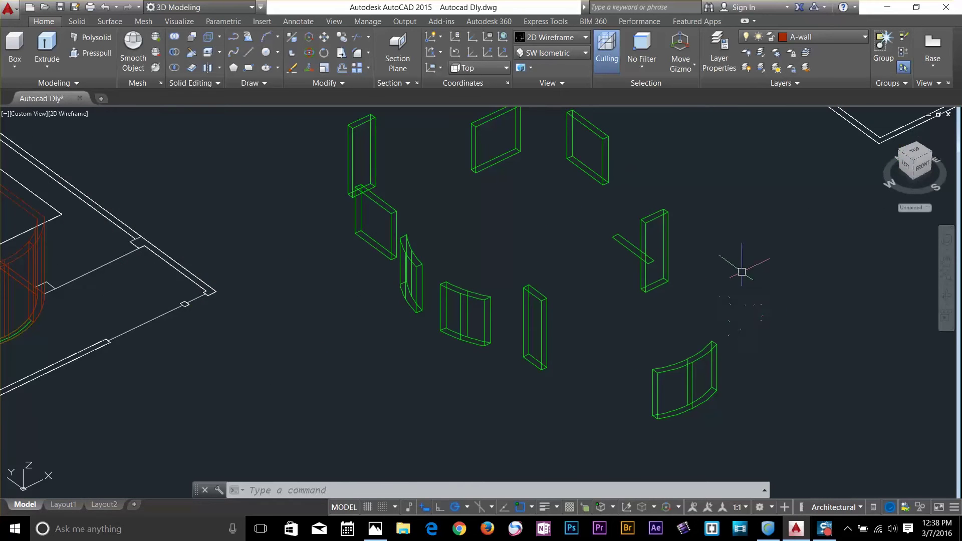
Move the three curved and three wide straight 6' window solids up 2' along Z.
middle_drag(742, 271, 664, 321)
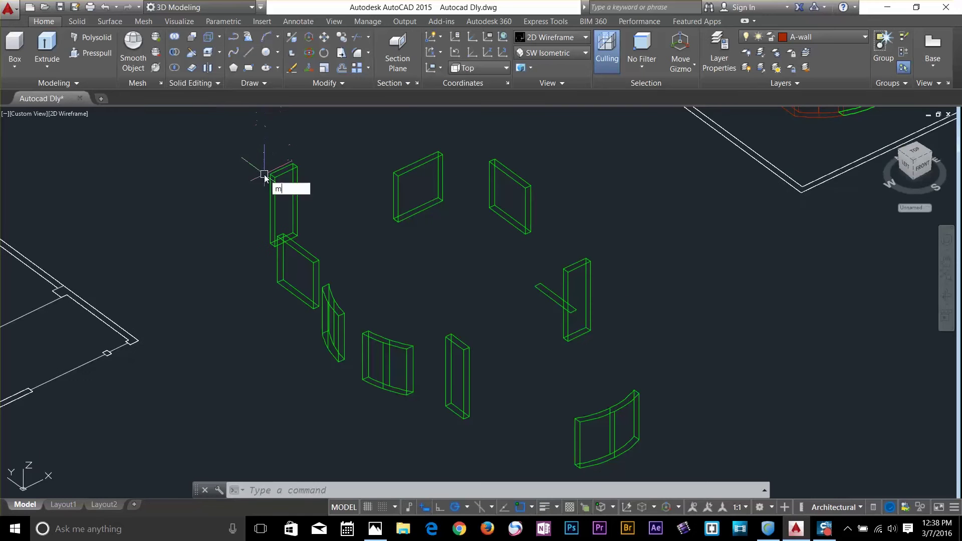
key(Return)
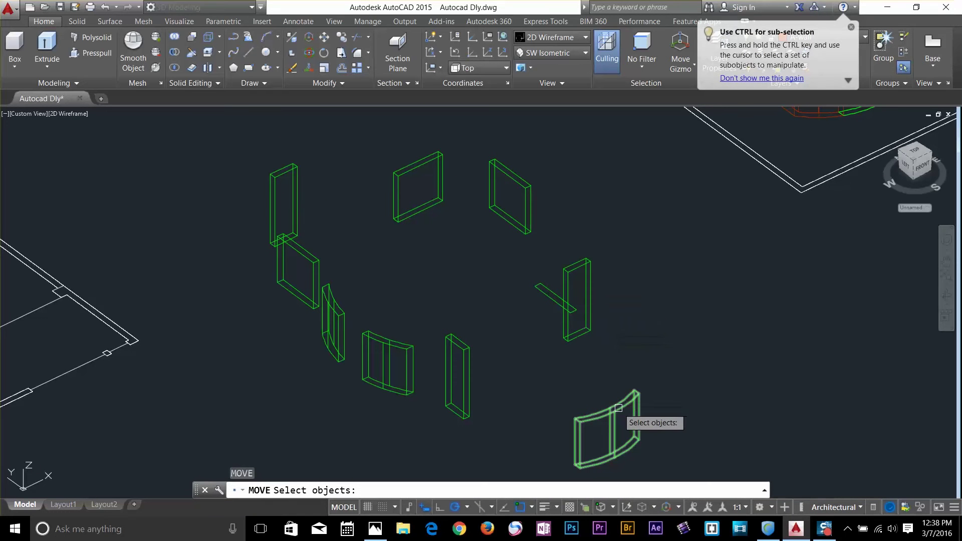
click(619, 408)
click(384, 362)
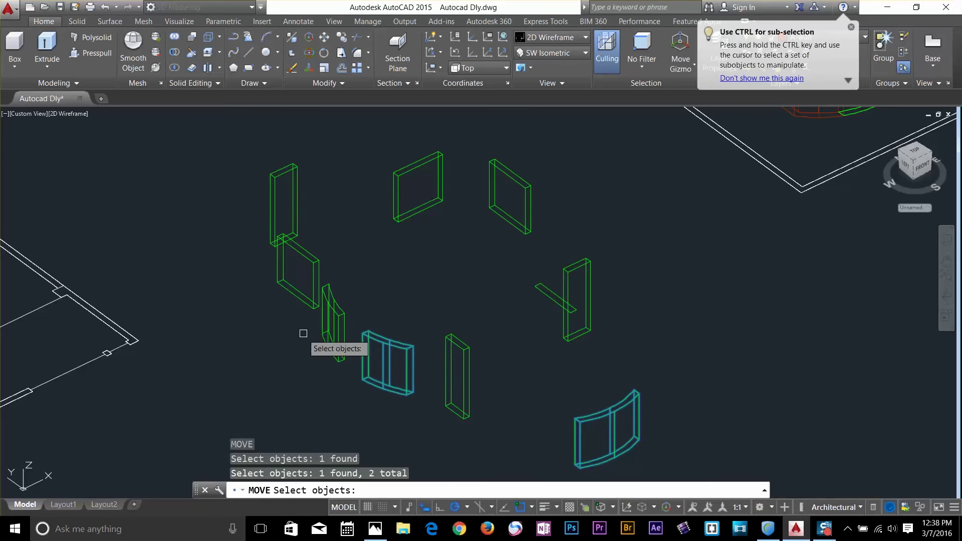
click(333, 311)
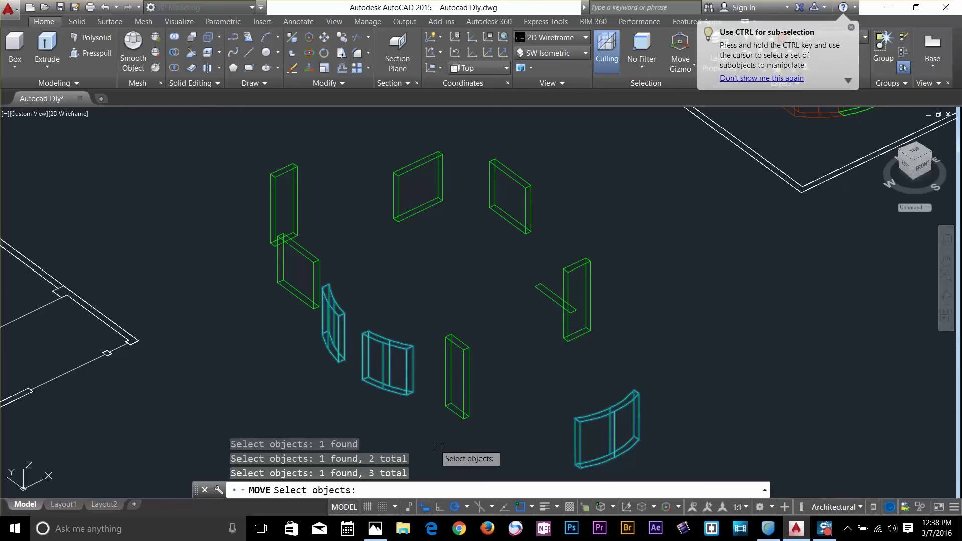
click(428, 160)
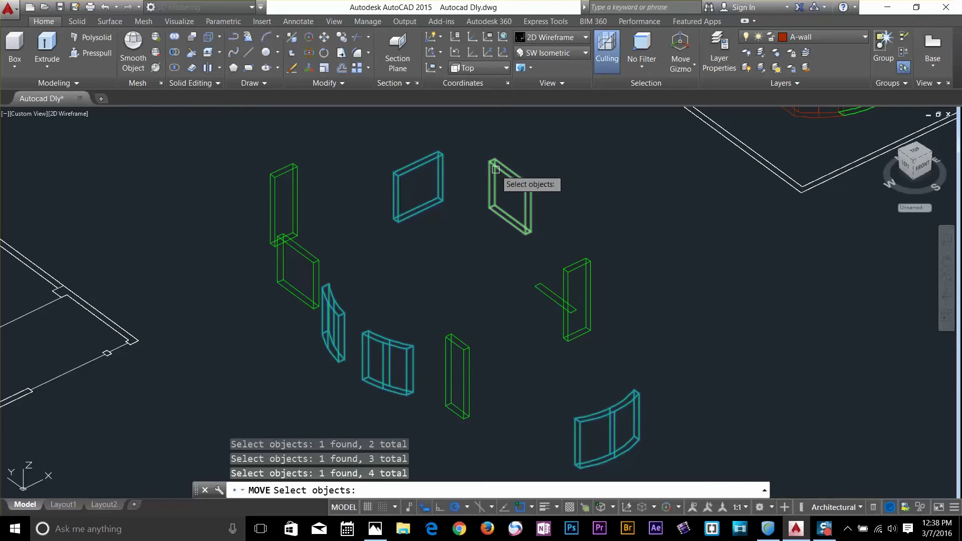
click(516, 176)
click(318, 269)
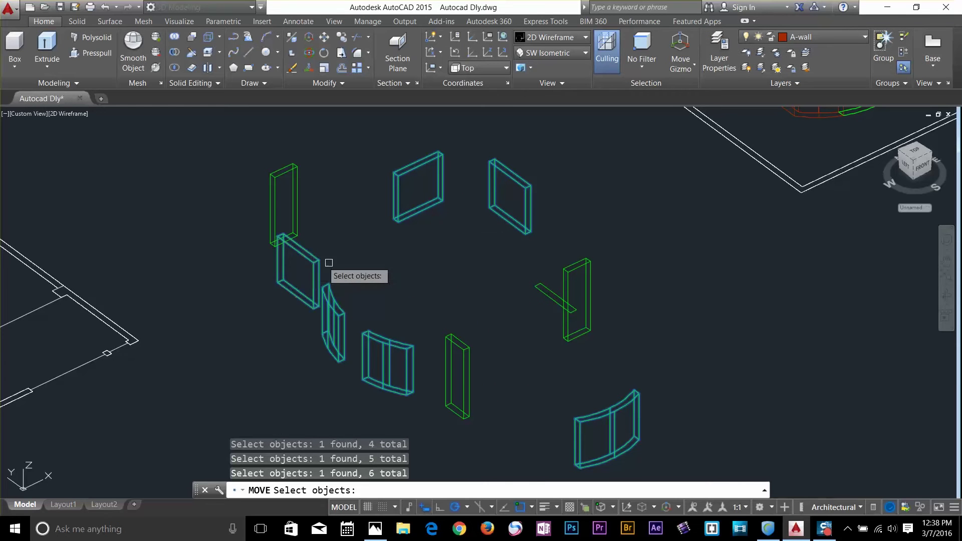
middle_drag(625, 358, 618, 282)
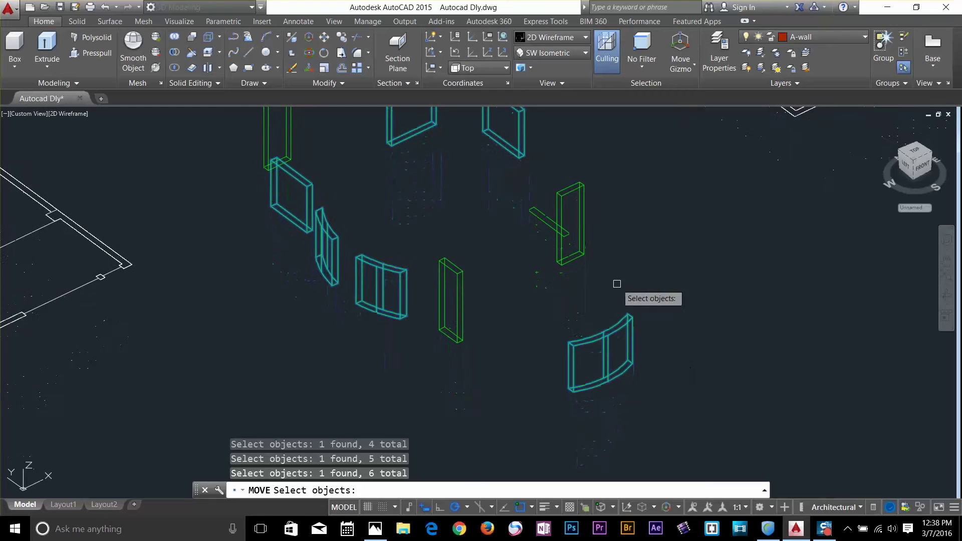
key(Return)
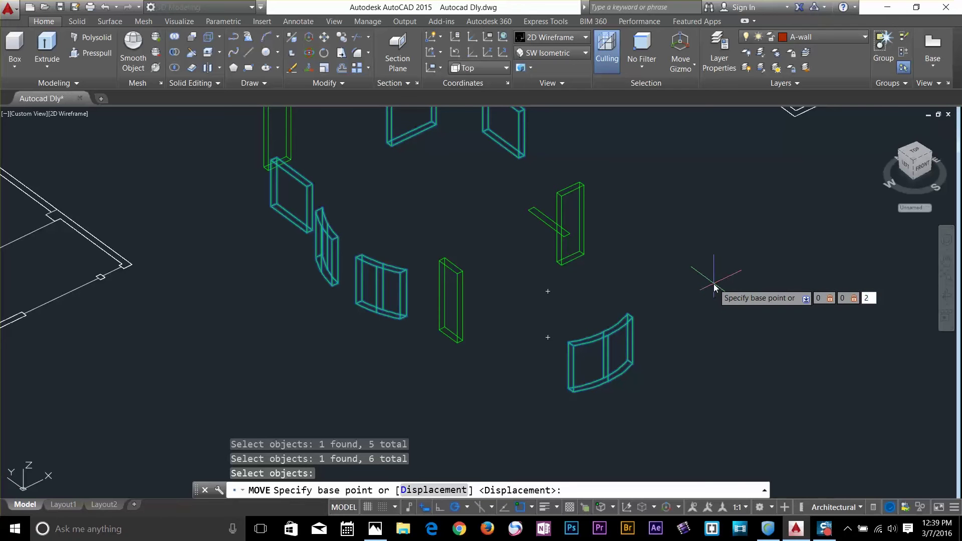
key(Return)
key(Return)
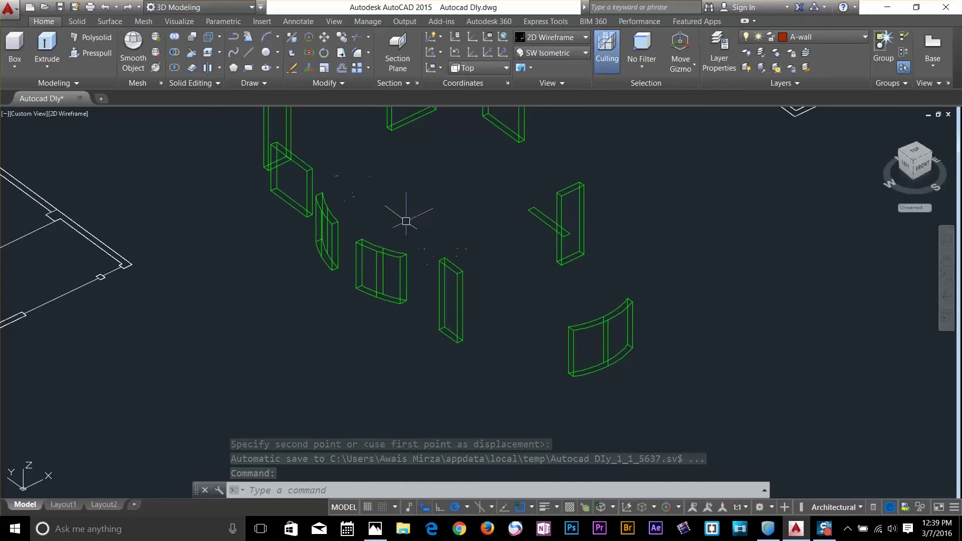
Copy all nine window solids from the separate set onto their matching window positions in the extruded-wall plan.
middle_drag(494, 233, 552, 294)
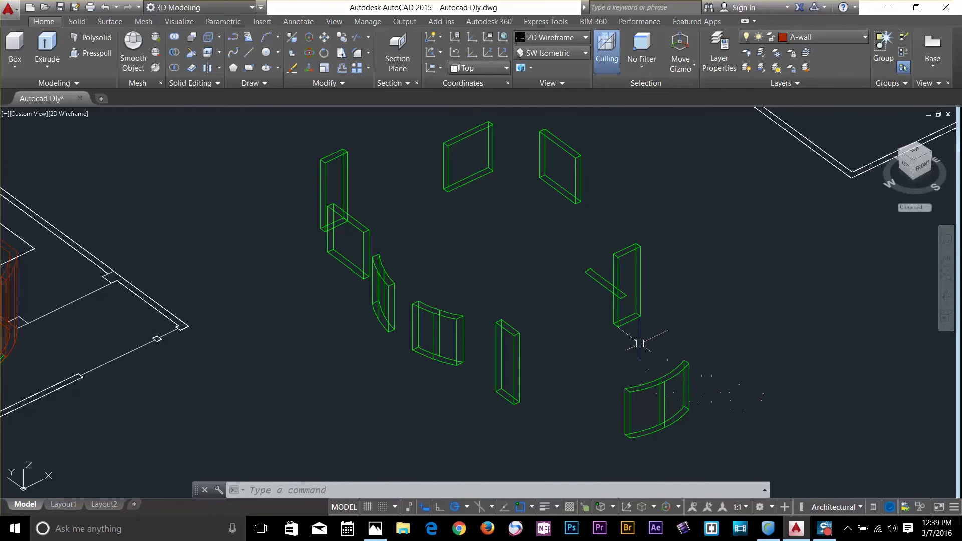
click(603, 325)
key(Escape)
key(Escape)
key(Escape)
text(ct o)
key(Return)
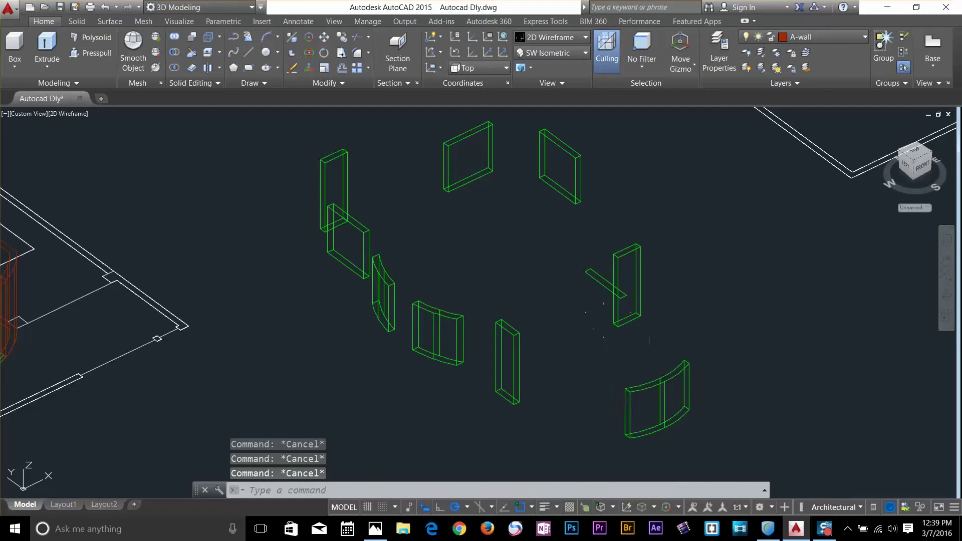
click(581, 191)
click(466, 142)
click(313, 169)
click(354, 162)
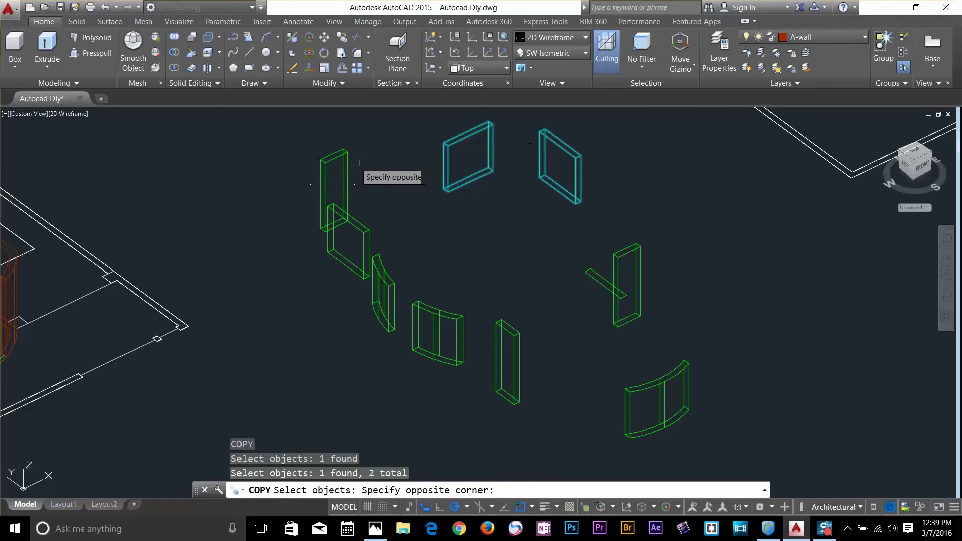
click(355, 162)
click(326, 190)
click(363, 202)
click(344, 218)
click(415, 227)
click(386, 272)
click(503, 343)
click(618, 315)
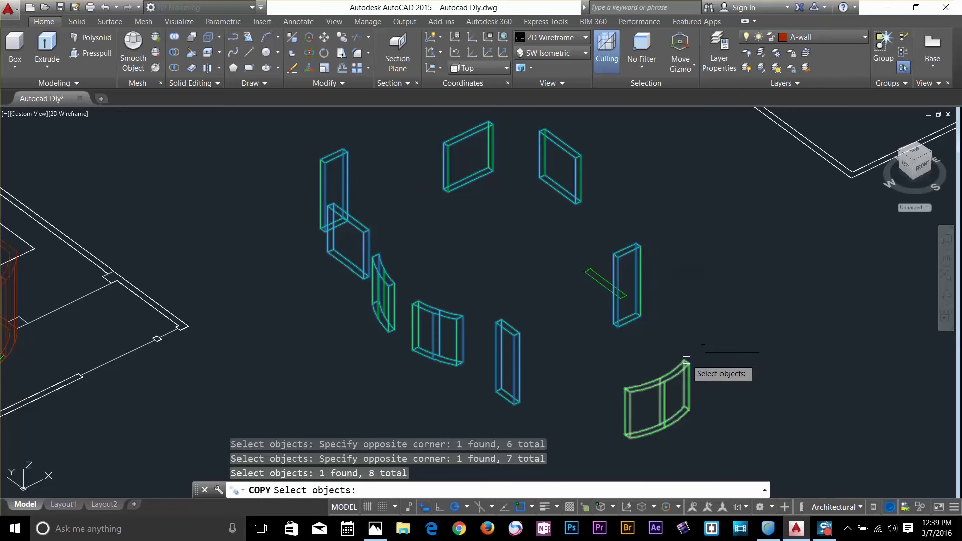
click(686, 359)
key(Return)
scroll(292, 232, up, 6)
click(404, 221)
scroll(361, 293, down, 6)
middle_drag(39, 428, 750, 382)
scroll(750, 382, up, 6)
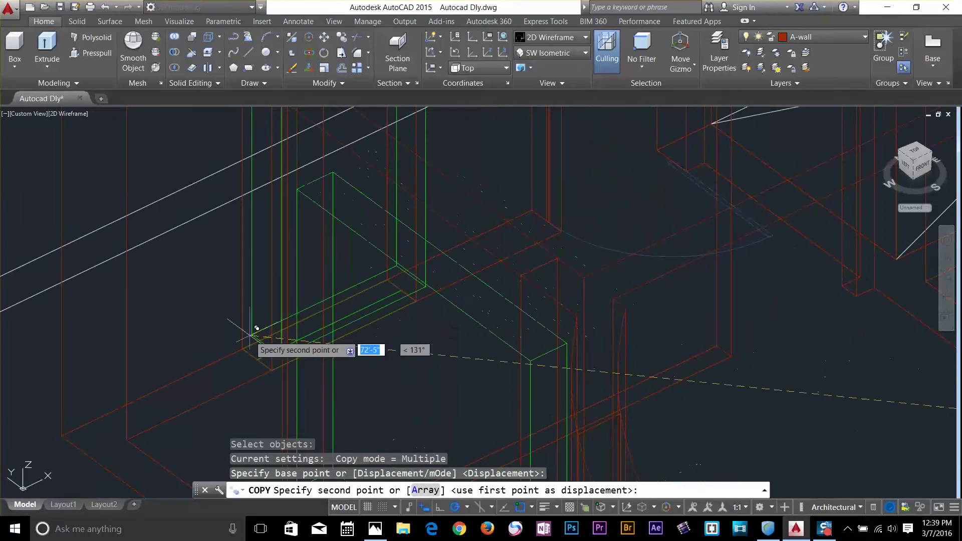
click(243, 349)
key(Return)
Extrude the remaining flat window boundary in the separate window set to a height of 9'.
scroll(382, 250, down, 5)
middle_drag(383, 253, 419, 369)
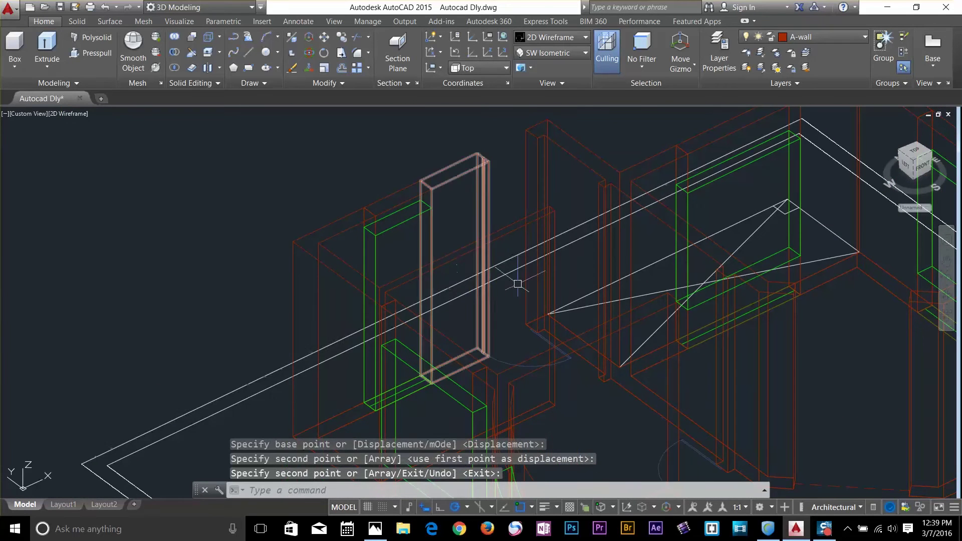
key(Escape)
click(377, 241)
scroll(379, 242, down, 3)
middle_drag(520, 263, 137, 236)
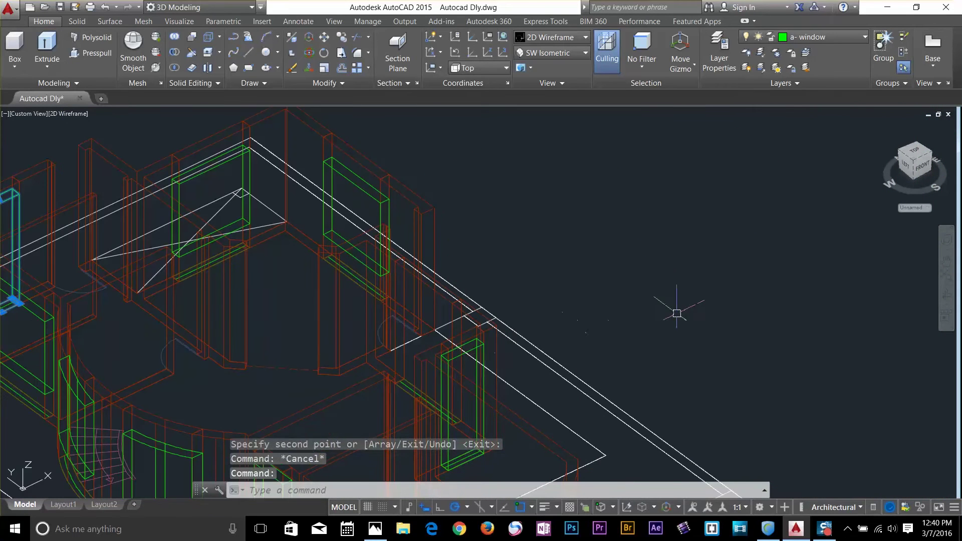
scroll(568, 273, down, 3)
middle_drag(569, 275, 127, 276)
middle_drag(706, 354, 599, 264)
click(47, 50)
click(616, 254)
key(Return)
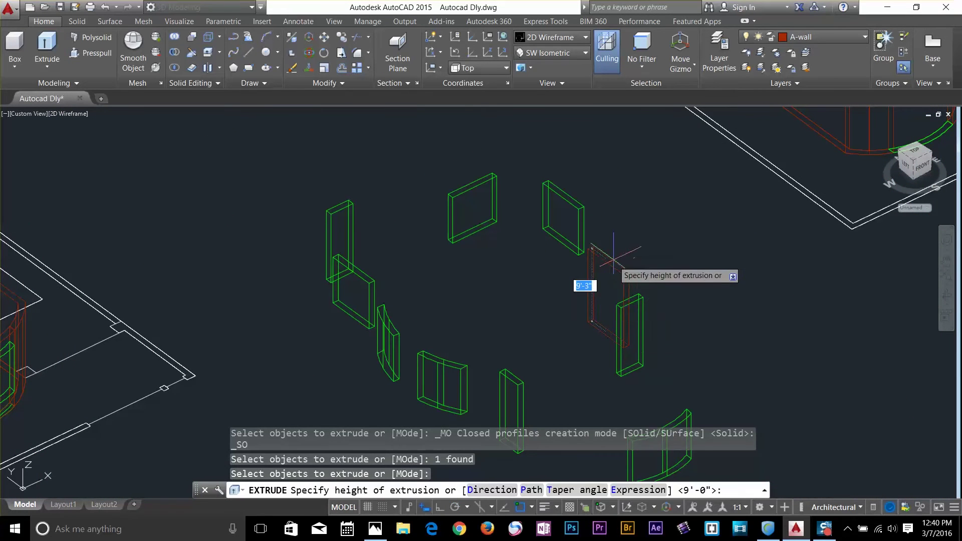
text(9')
key(Escape)
key(Escape)
Copy the newly extruded 9' solid onto its matching position in the plan, using a corner of the window set as base point.
text(C)
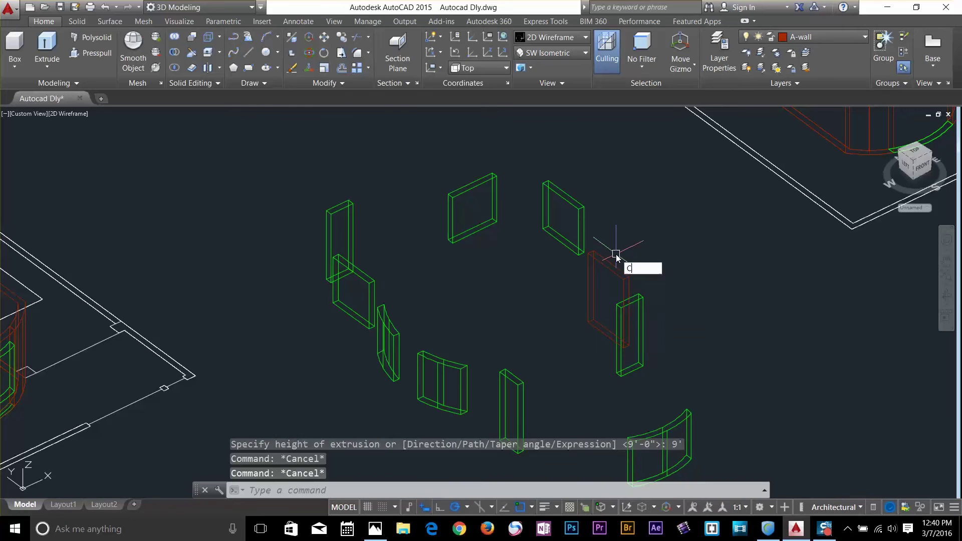
text(O)
key(Return)
click(589, 292)
key(Return)
click(327, 280)
scroll(224, 315, down, 4)
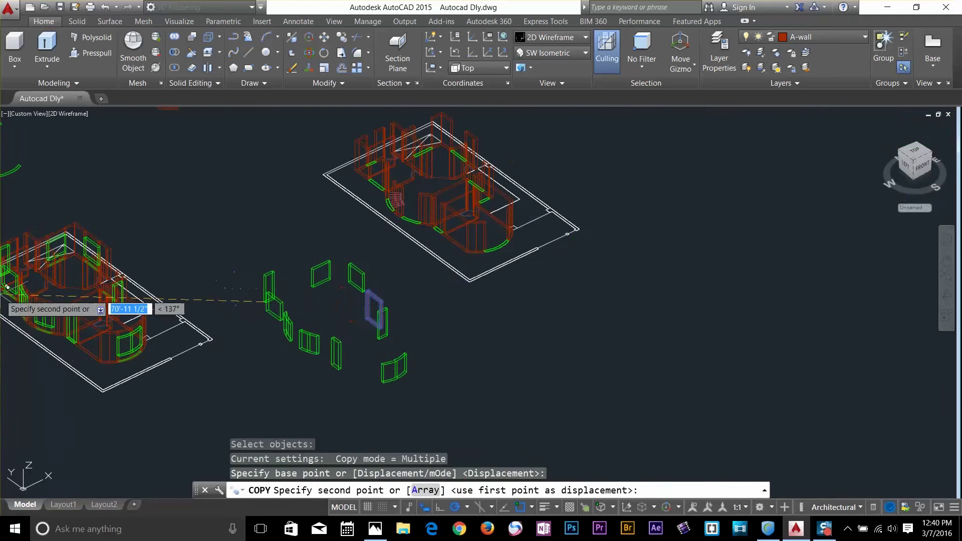
middle_drag(1, 294, 305, 300)
scroll(306, 295, up, 10)
click(268, 351)
scroll(345, 339, down, 5)
key(Escape)
key(Escape)
Move the plan's four 9' window solids slightly upward along Z.
text(m)
key(Return)
click(353, 230)
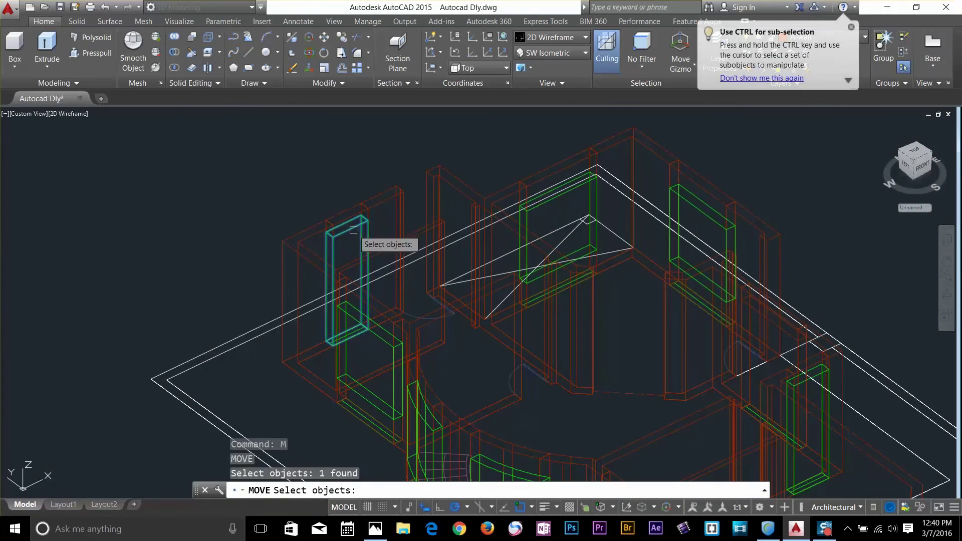
click(822, 369)
middle_drag(758, 426, 804, 201)
click(667, 279)
middle_drag(606, 256, 363, 399)
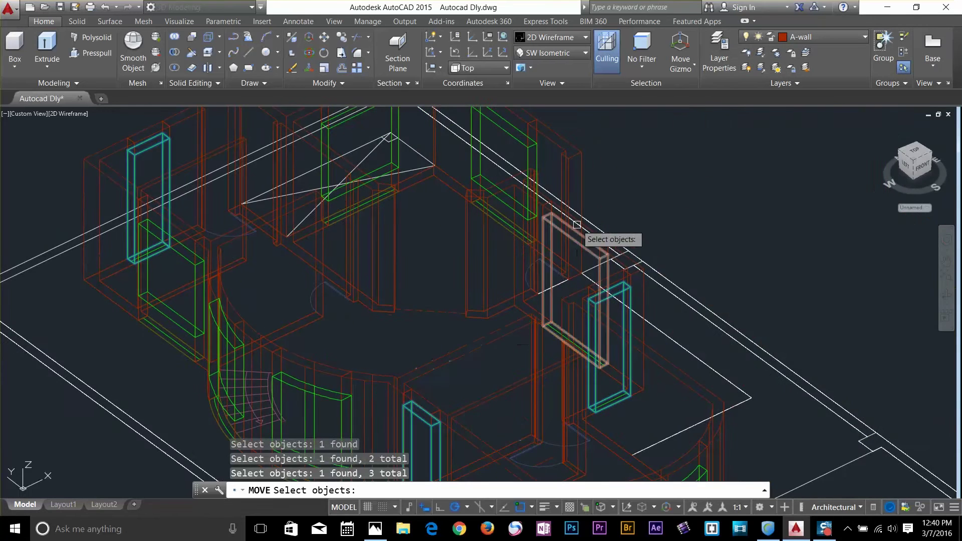
click(577, 224)
scroll(666, 189, down, 6)
key(Return)
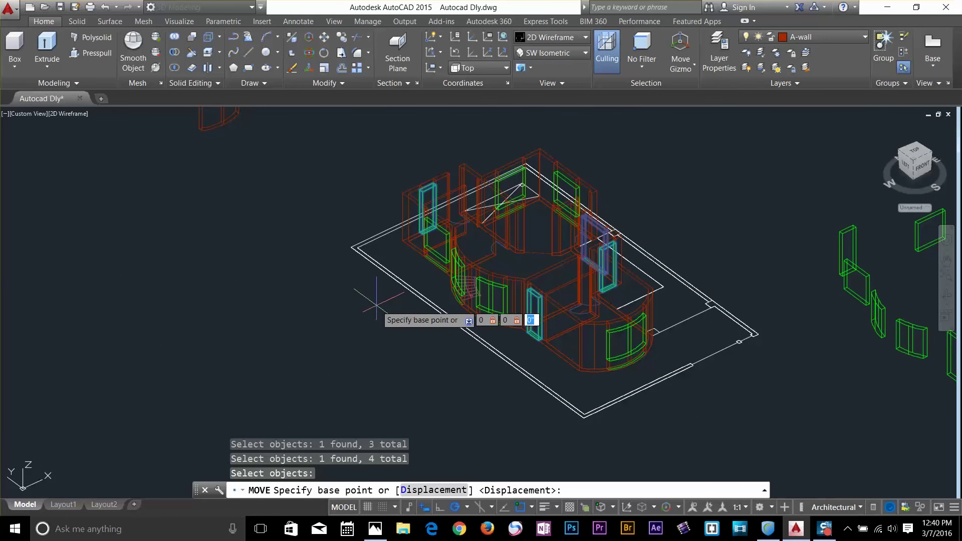
key(Return)
key(Escape)
key(Escape)
key(Escape)
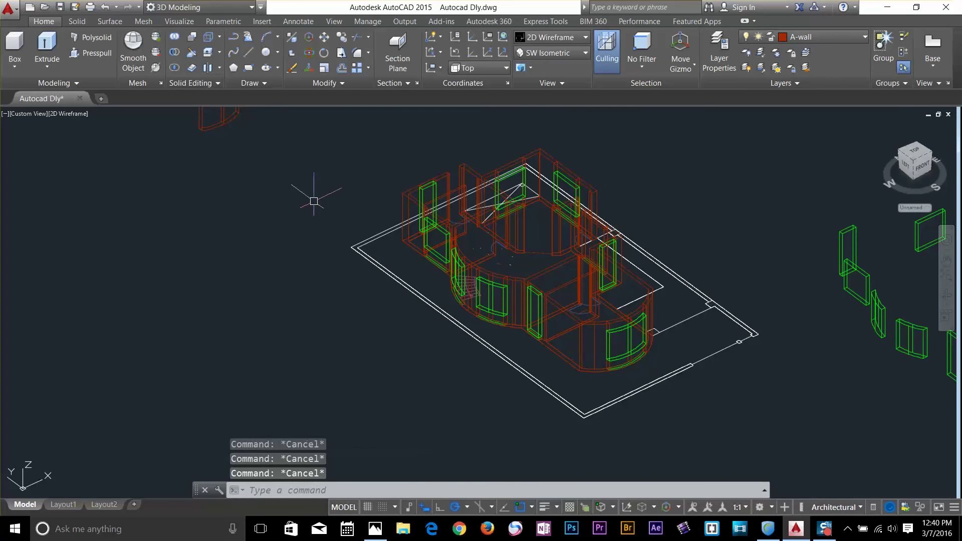
click(181, 82)
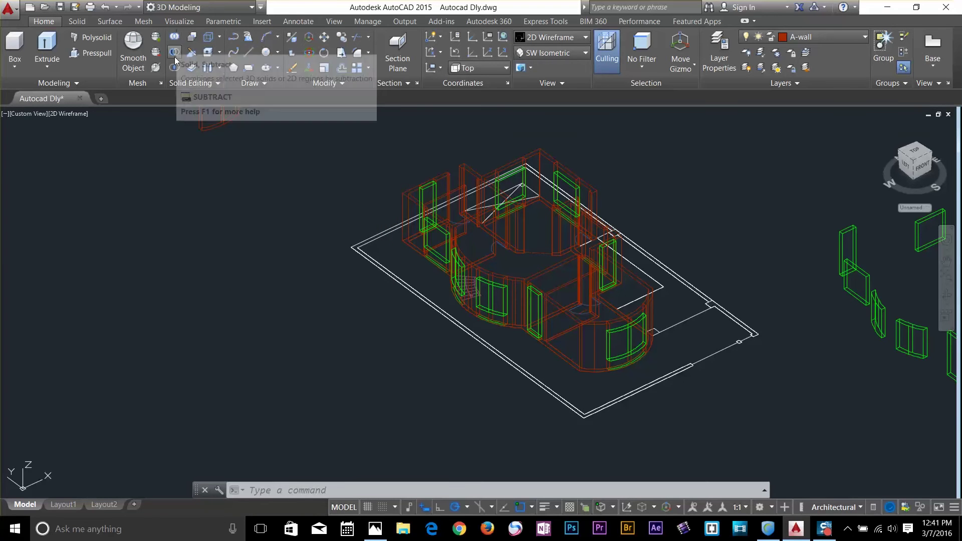
click(173, 52)
key(Escape)
key(Escape)
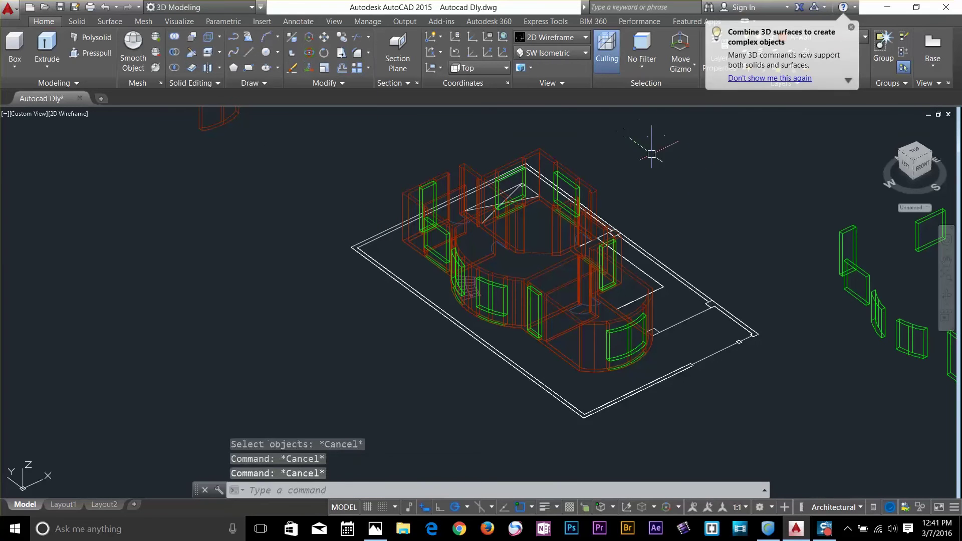
Assign the plan's newly copied 9' window solid to the a-window layer.
scroll(586, 229, up, 8)
click(623, 200)
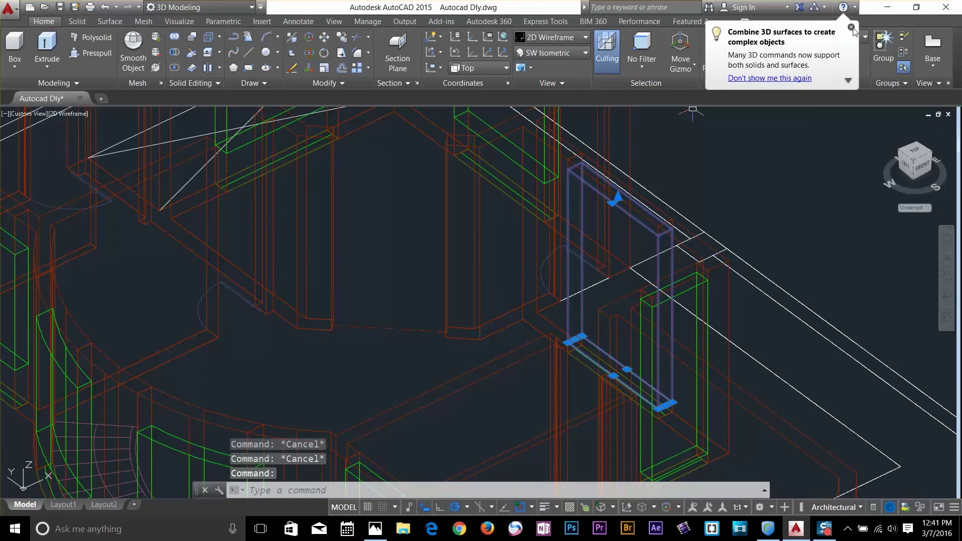
click(801, 37)
key(Escape)
Isolate the A-wall layer by picking a wall solid.
click(805, 41)
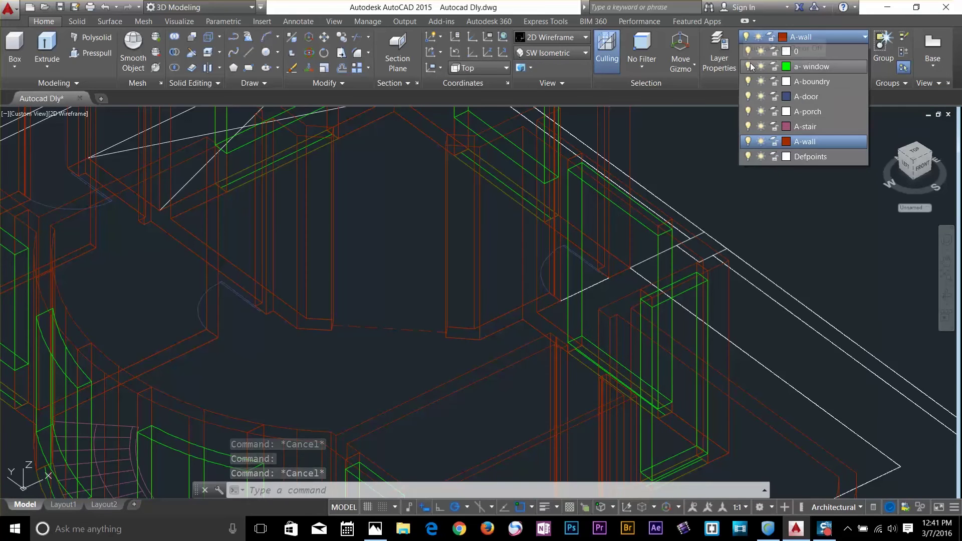
key(Escape)
click(761, 53)
click(631, 142)
key(Return)
key(Escape)
Union all the wall solids of the plan into a single solid.
scroll(634, 176, down, 6)
click(779, 124)
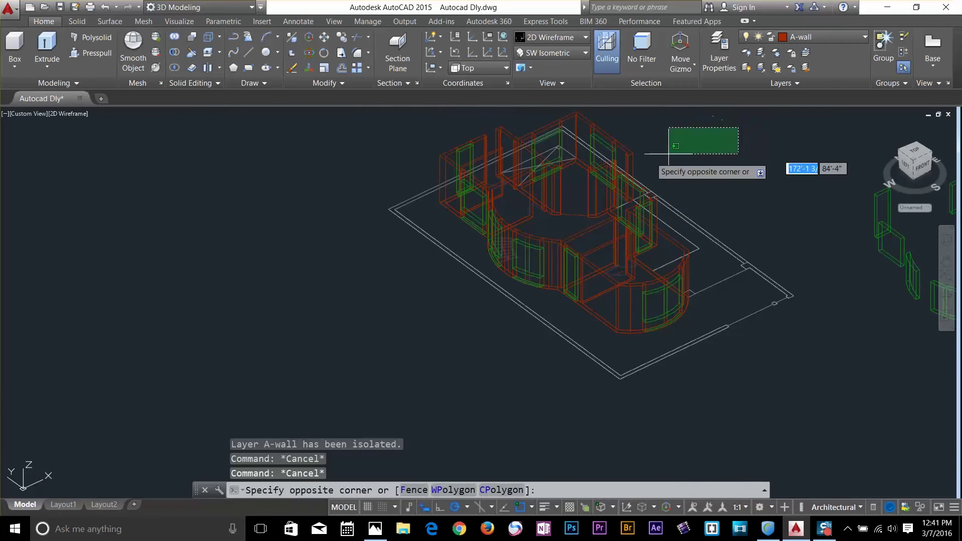
click(415, 344)
click(174, 37)
click(687, 112)
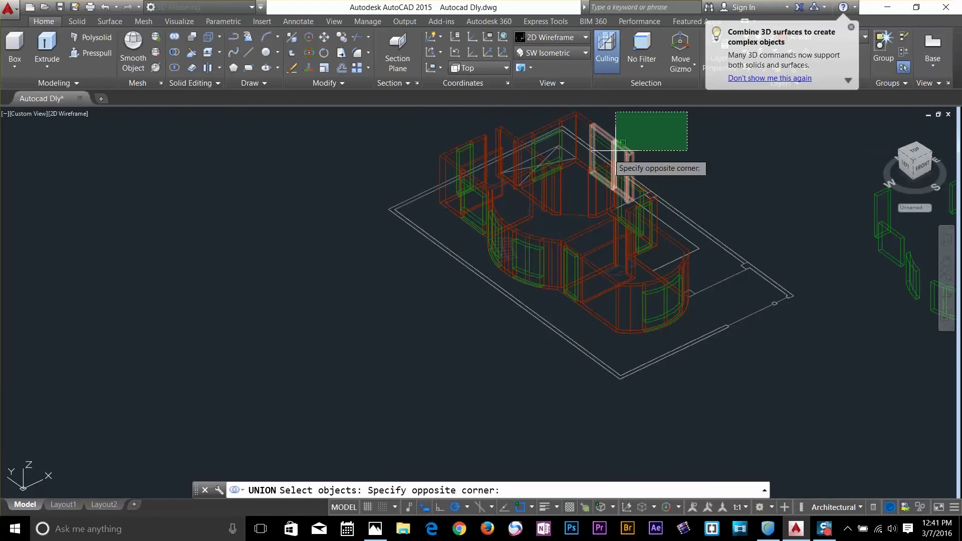
click(433, 345)
key(Return)
click(603, 321)
key(Escape)
click(629, 292)
key(Escape)
scroll(683, 263, up, 4)
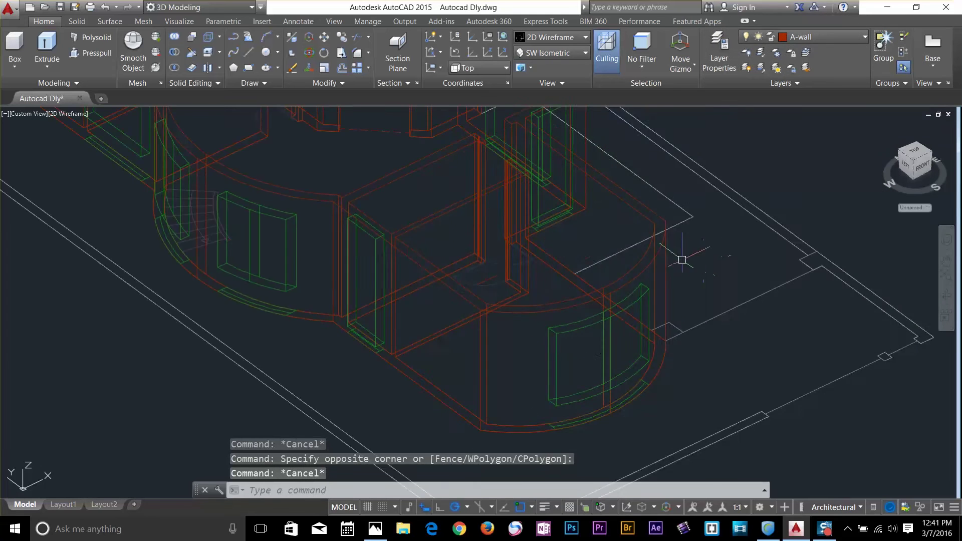
Restore the layers hidden by the isolation of the A-wall layer.
key(Escape)
key(Escape)
scroll(681, 260, down, 2)
click(760, 68)
mouse_move(484, 238)
middle_down()
mouse_move(512, 343)
mouse_move(461, 296)
middle_up()
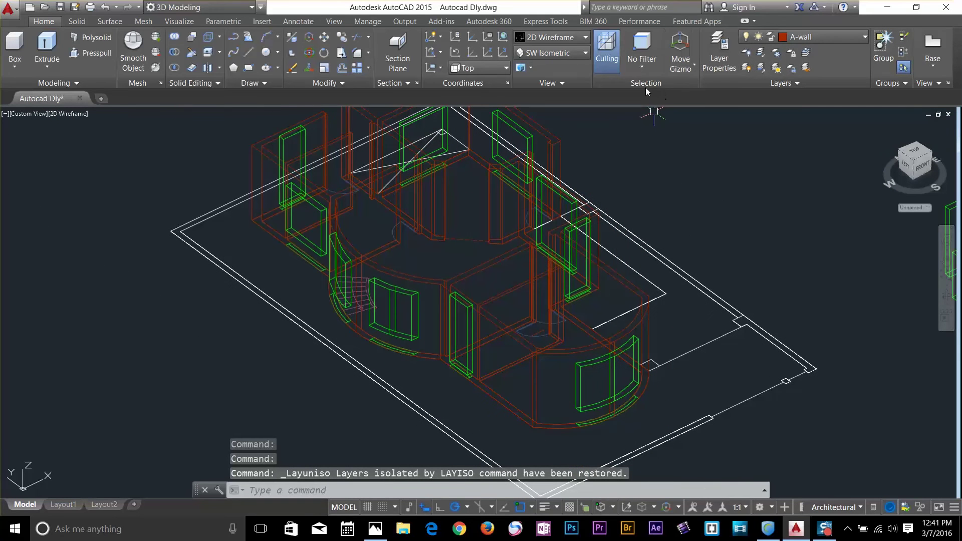
Subtract the ten window solids around the plan from the united wall solid to cut the window openings.
click(175, 52)
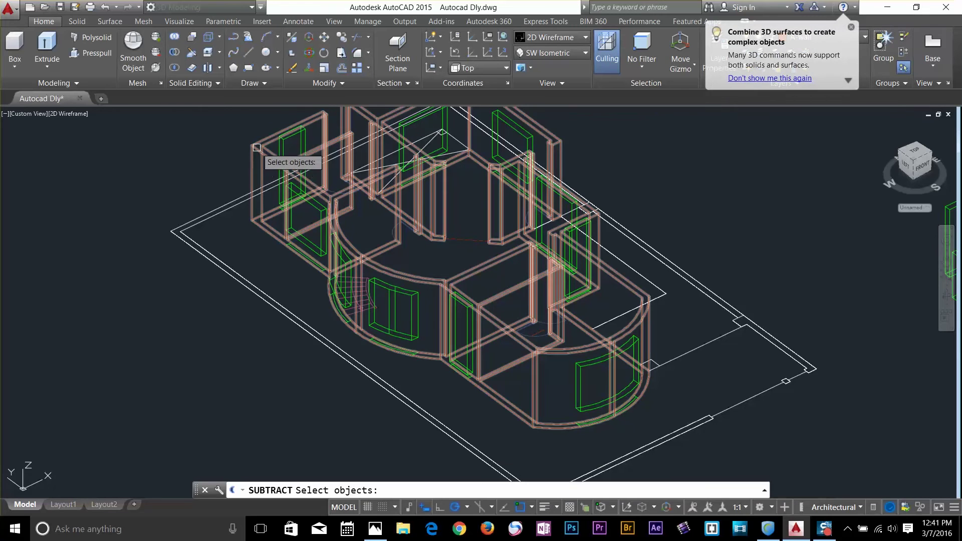
click(256, 149)
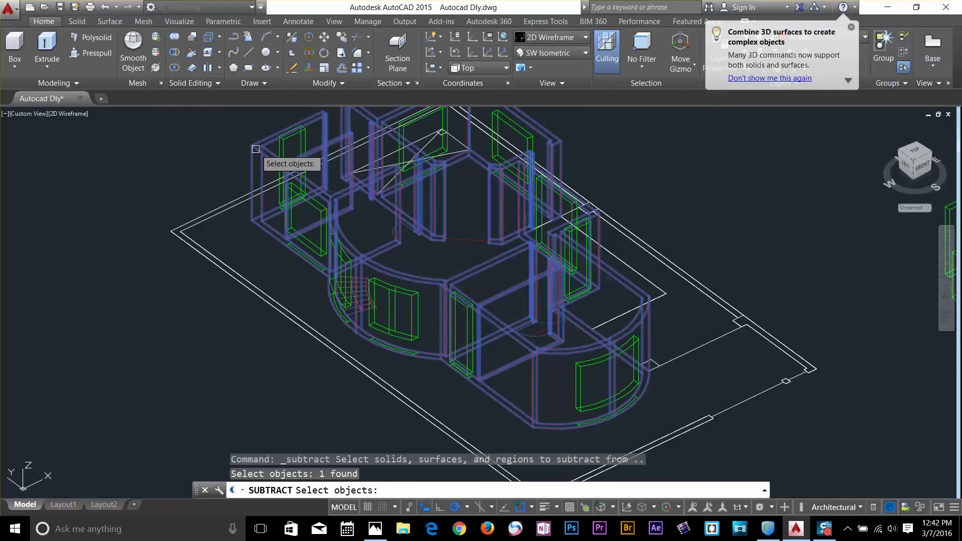
key(Return)
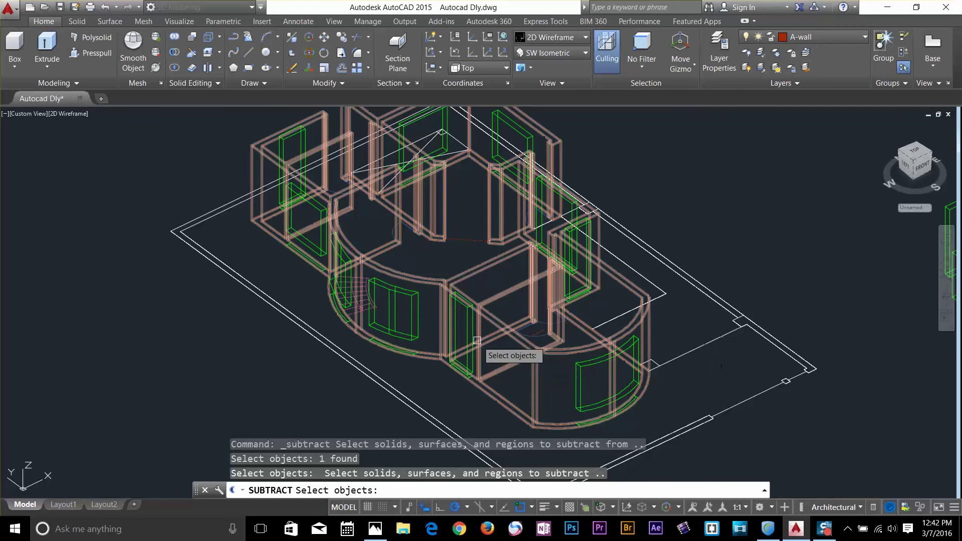
click(469, 322)
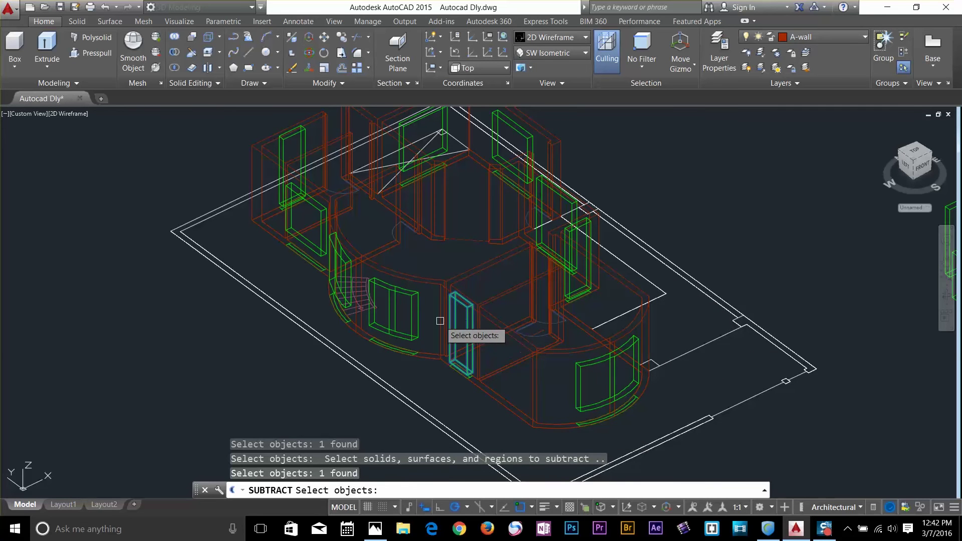
click(414, 315)
click(349, 257)
click(294, 203)
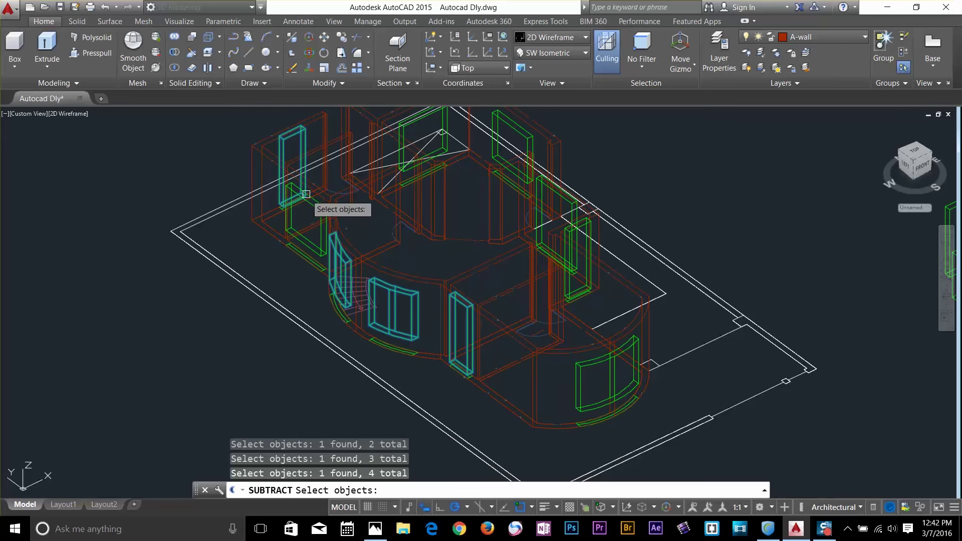
click(315, 206)
click(438, 129)
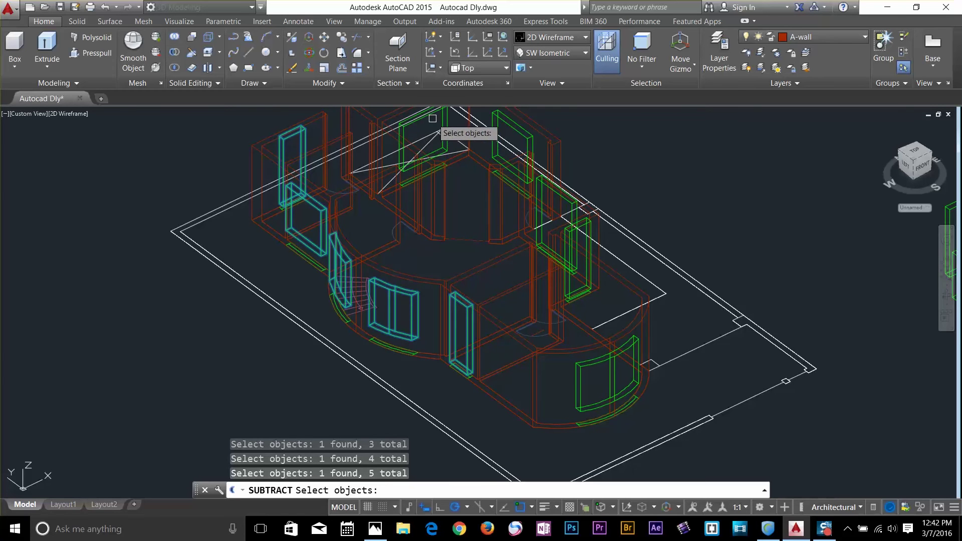
click(510, 120)
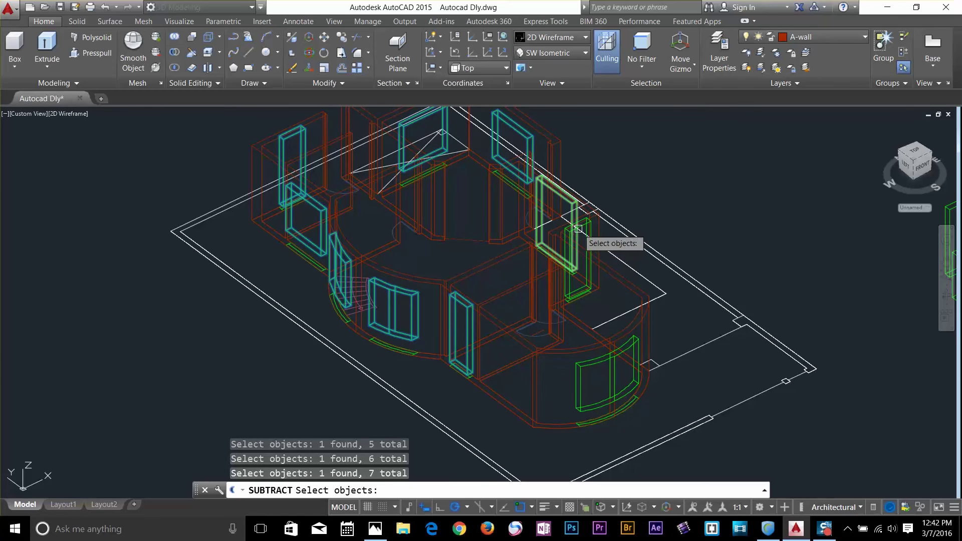
click(571, 226)
click(569, 201)
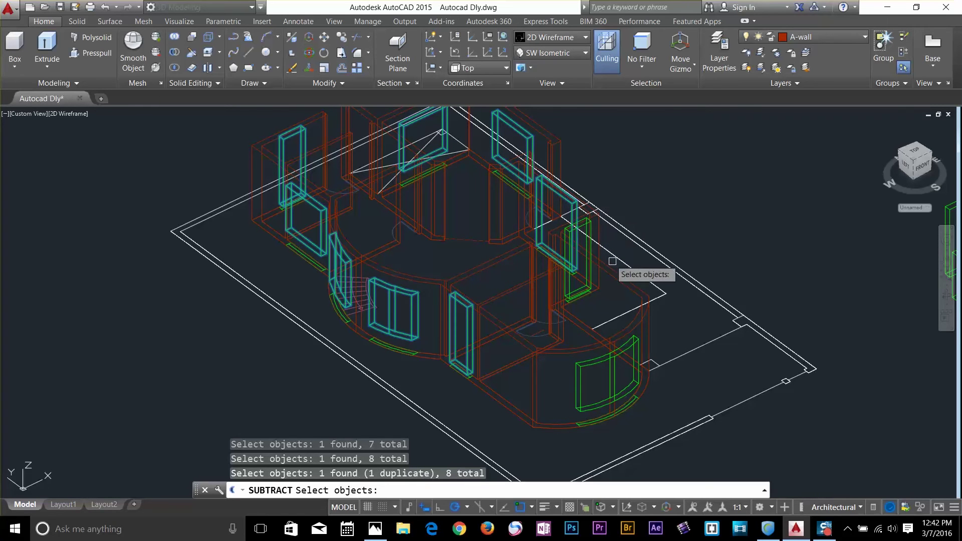
click(578, 225)
click(624, 345)
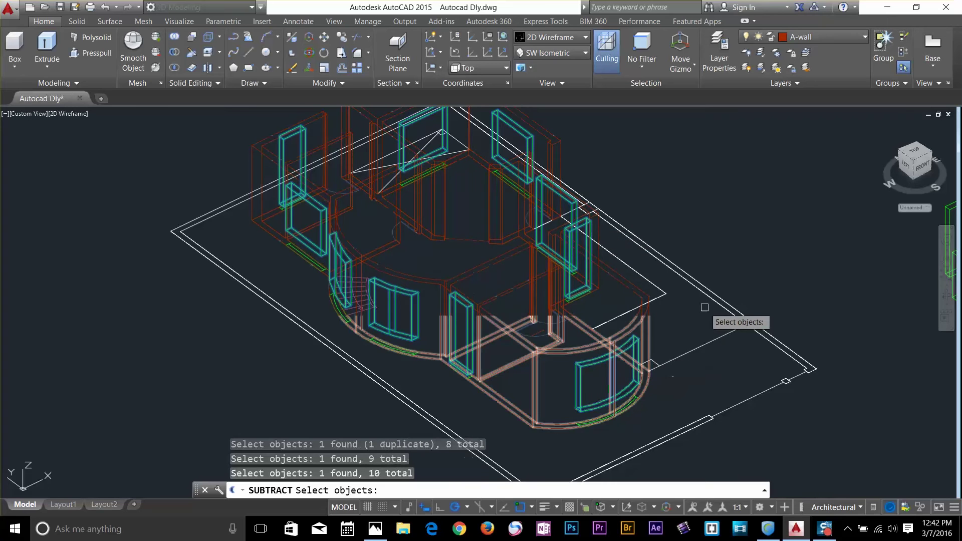
key(Return)
Set the visual style to Shaded with edges and look over the house walls with their openings.
scroll(705, 307, down, 2)
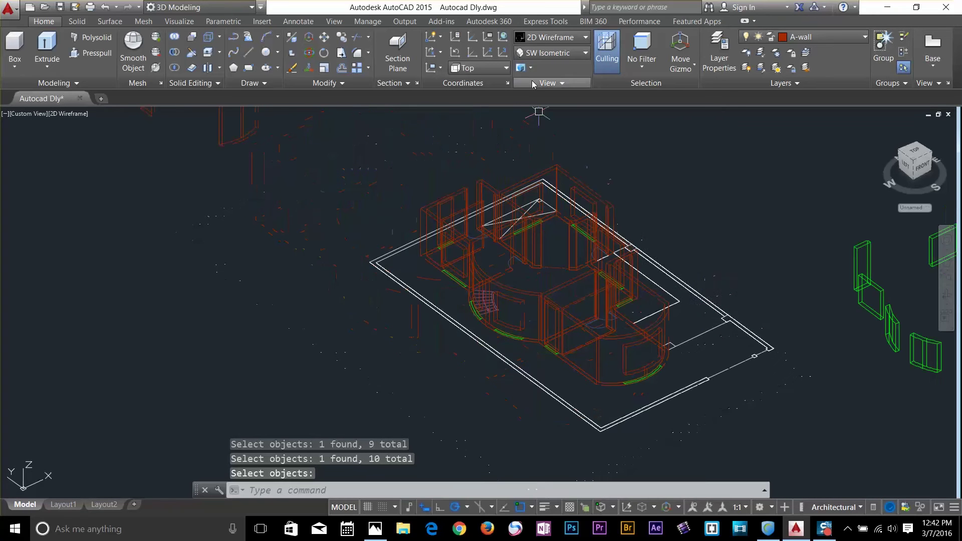
click(555, 40)
click(596, 110)
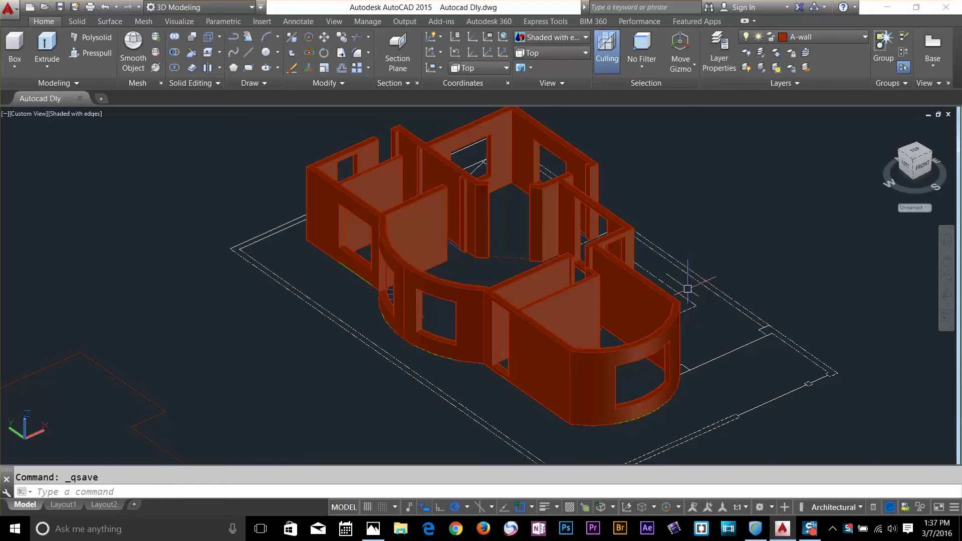
mouse_move(688, 289)
shift+middle_down()
mouse_move(717, 247)
mouse_move(576, 257)
mouse_move(591, 308)
mouse_move(604, 266)
mouse_move(552, 281)
mouse_move(554, 292)
mouse_move(555, 284)
mouse_move(626, 291)
mouse_move(616, 275)
mouse_move(692, 276)
shift+middle_up()
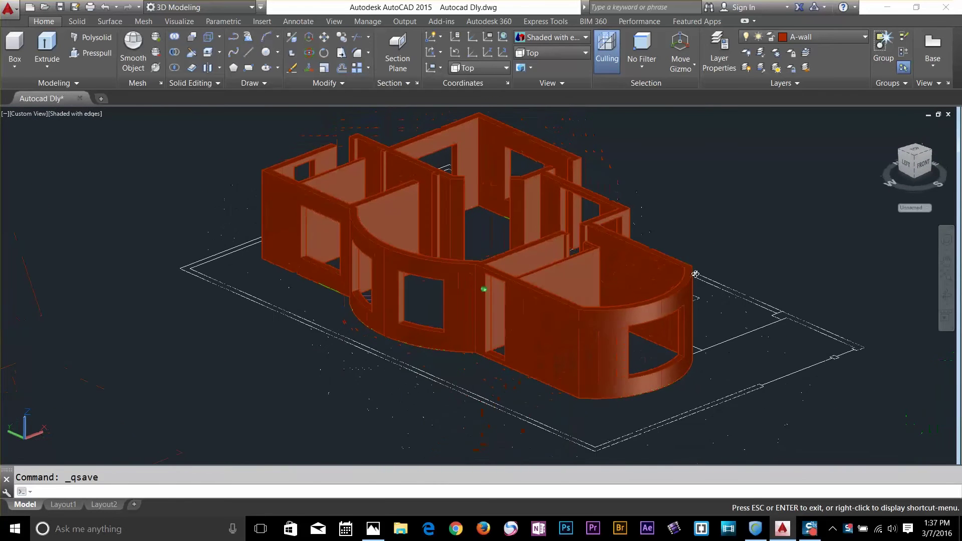
Set the view of the house model to SW Isometric.
click(555, 53)
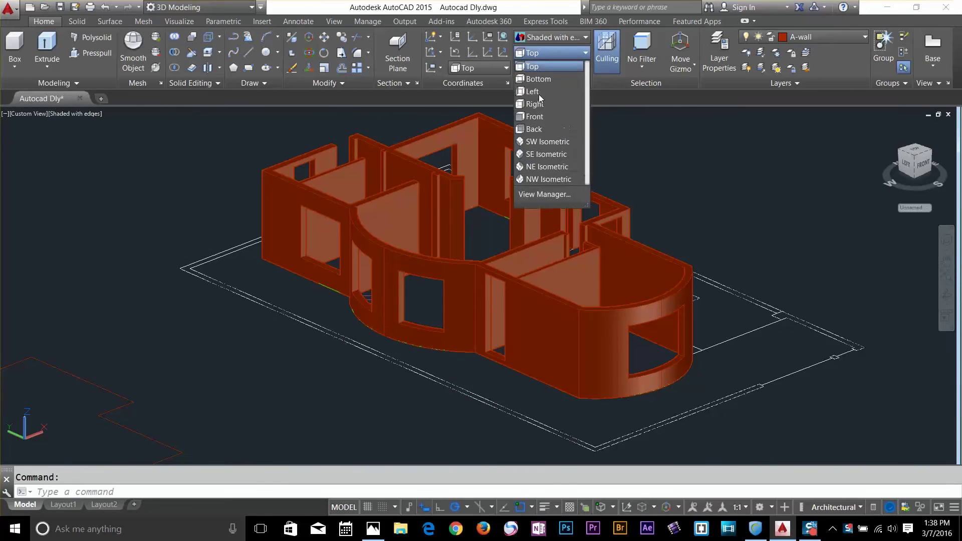
click(535, 143)
scroll(519, 271, up, 7)
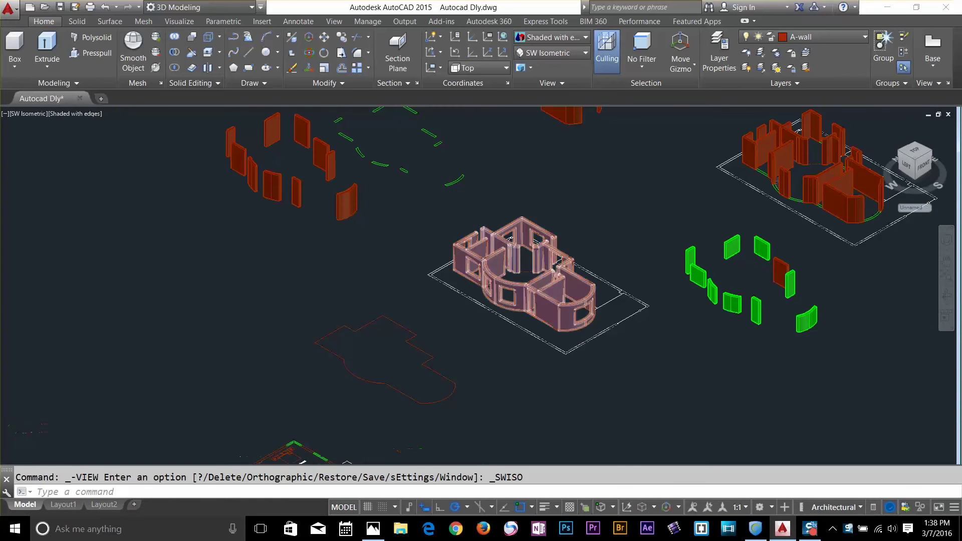
middle_drag(454, 223, 553, 329)
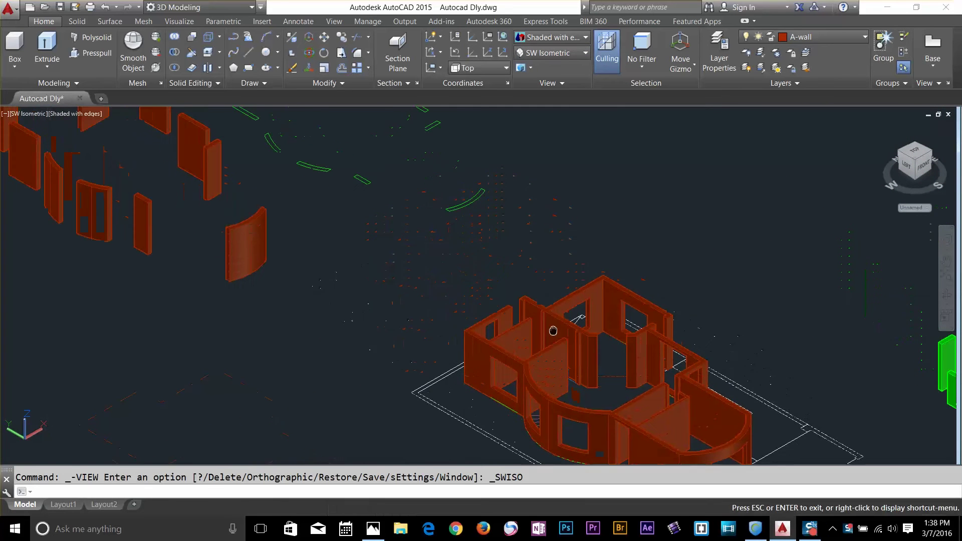
middle_drag(463, 204, 546, 262)
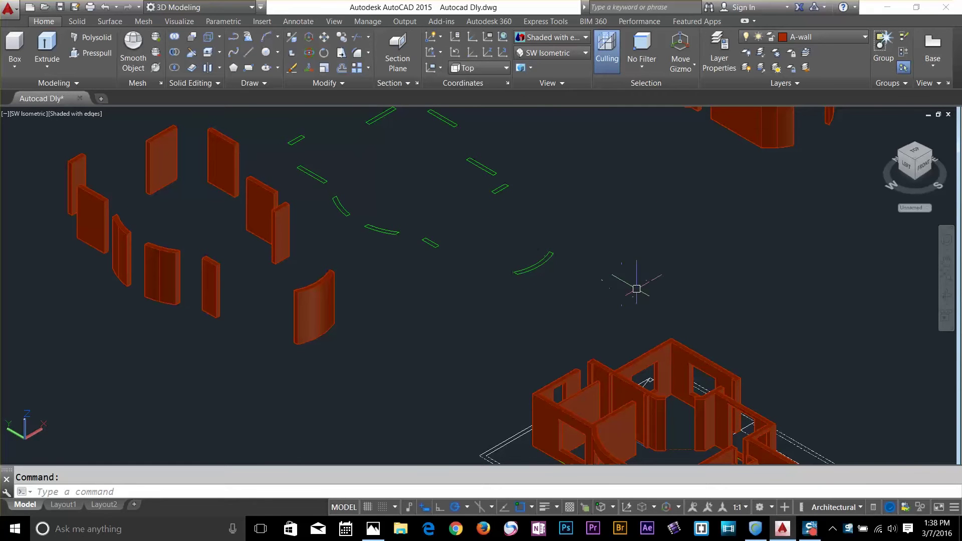
middle_drag(731, 354, 645, 225)
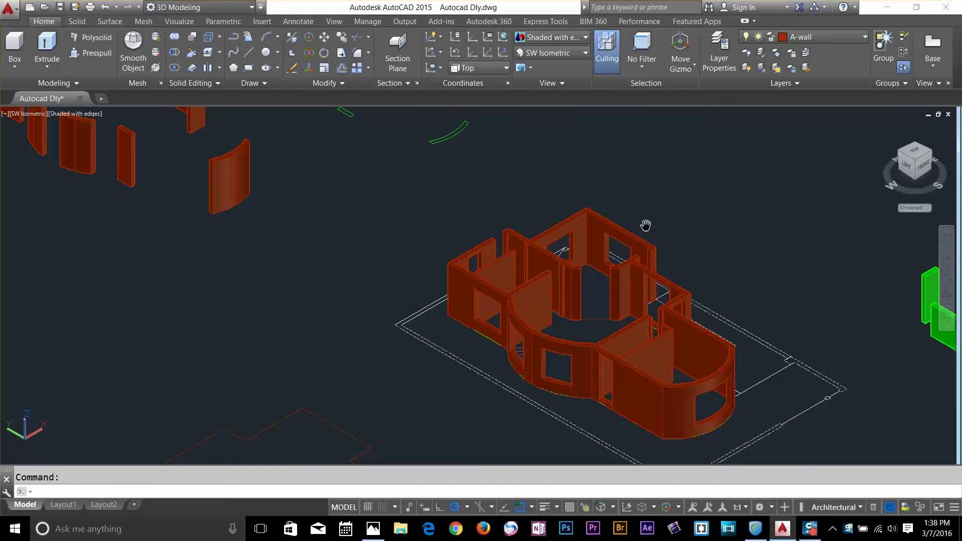
scroll(489, 154, up, 2)
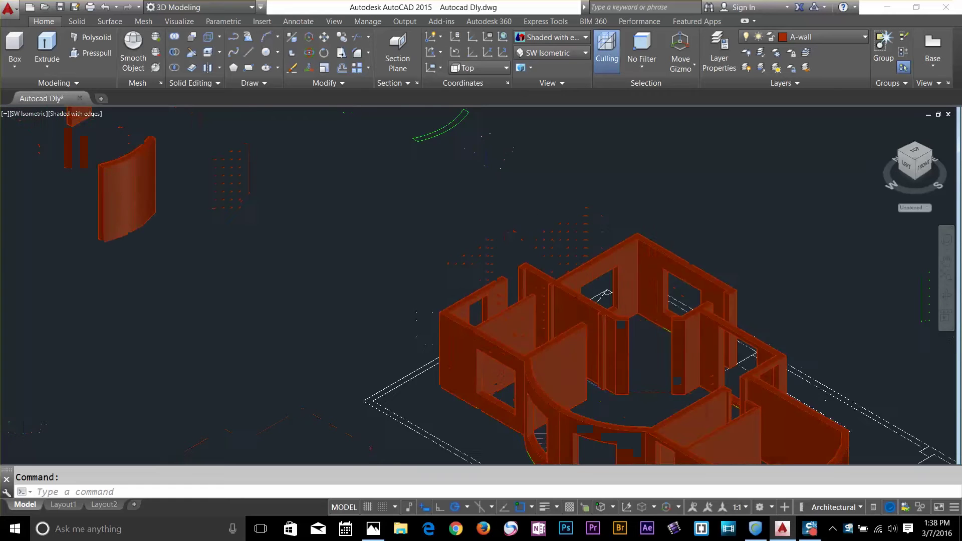
Copy the large curved 2D window outline to the empty space beside the original.
middle_drag(490, 155, 687, 487)
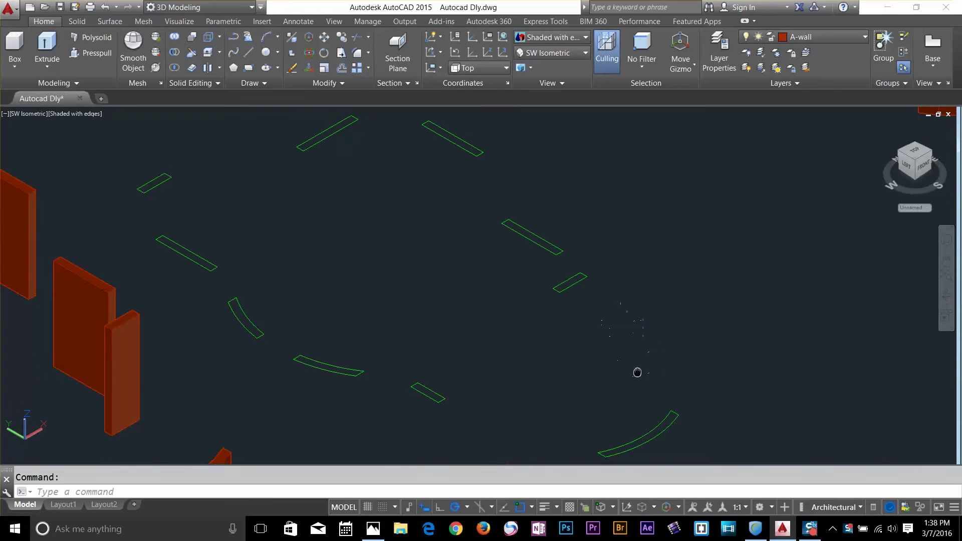
middle_drag(638, 373, 596, 299)
scroll(636, 356, up, 2)
text(c)
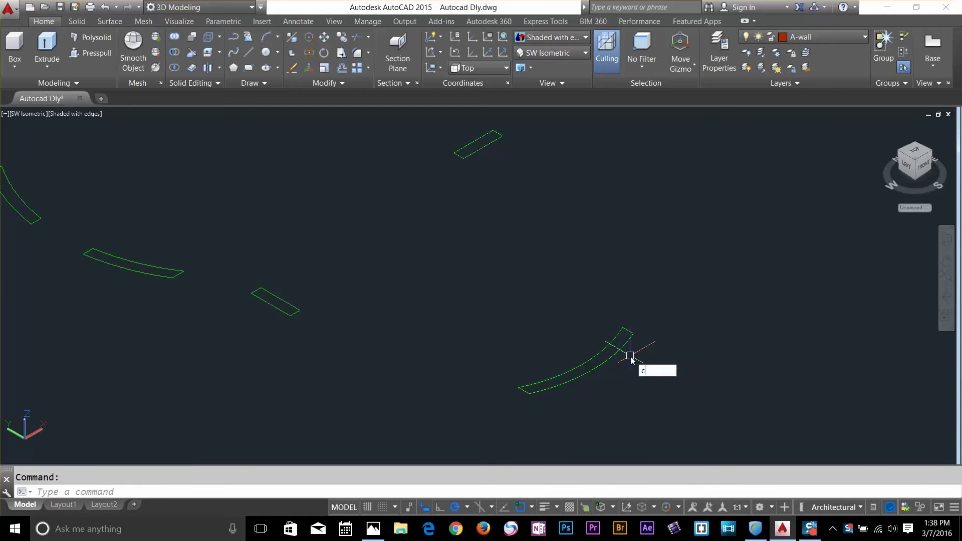
text(o)
key(Return)
click(638, 325)
click(624, 338)
key(Return)
click(634, 334)
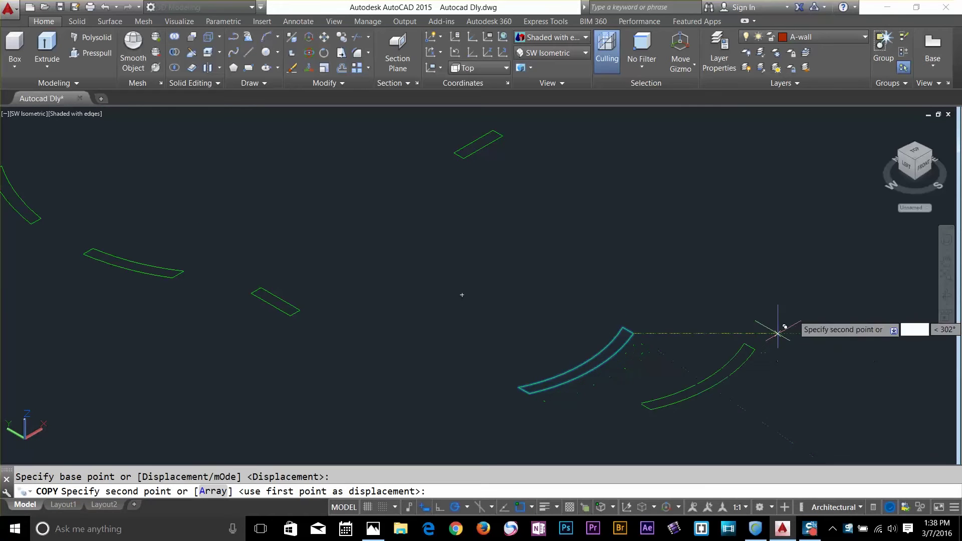
click(840, 314)
scroll(857, 339, up, 2)
key(Return)
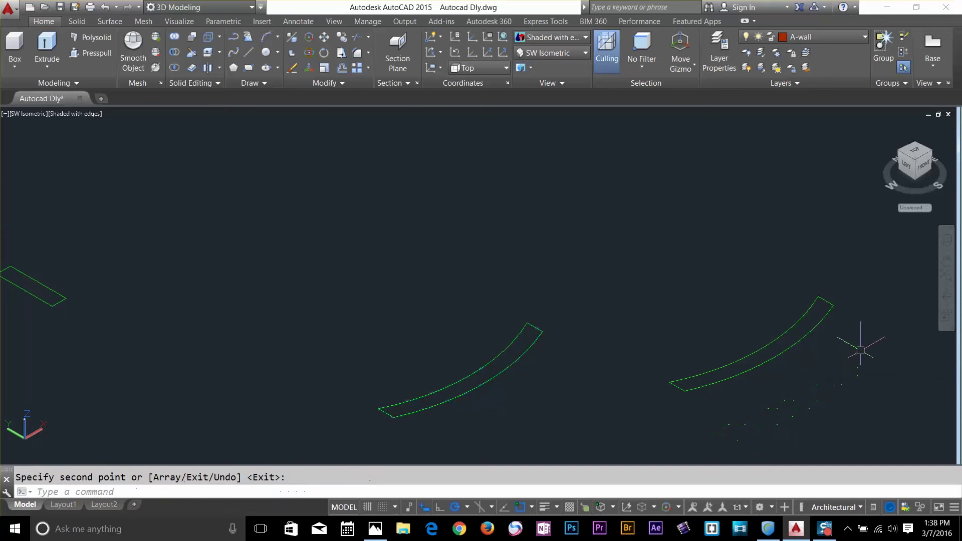
Explode the copied curved window outline into separate edges.
scroll(860, 350, up, 6)
scroll(808, 326, down, 5)
middle_drag(805, 325, 751, 303)
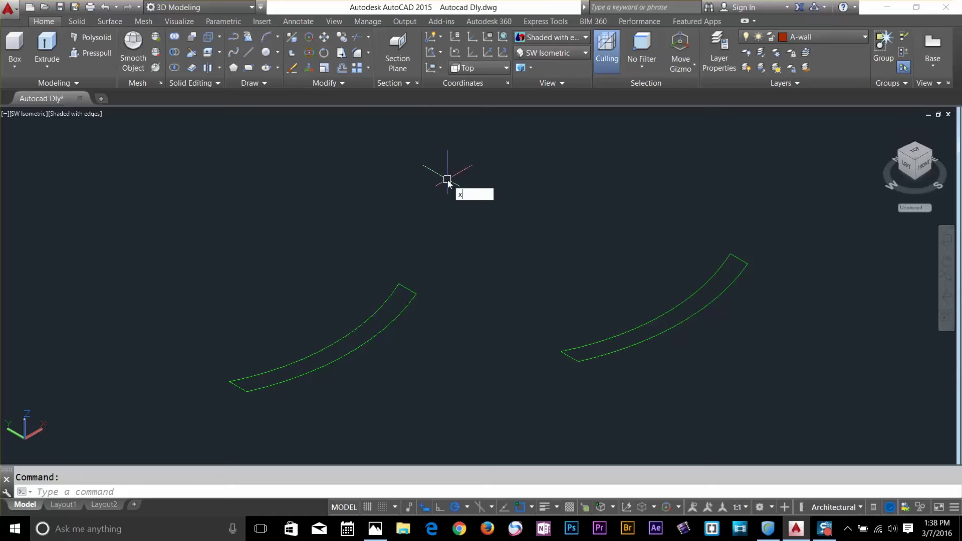
text(x)
key(Return)
click(720, 275)
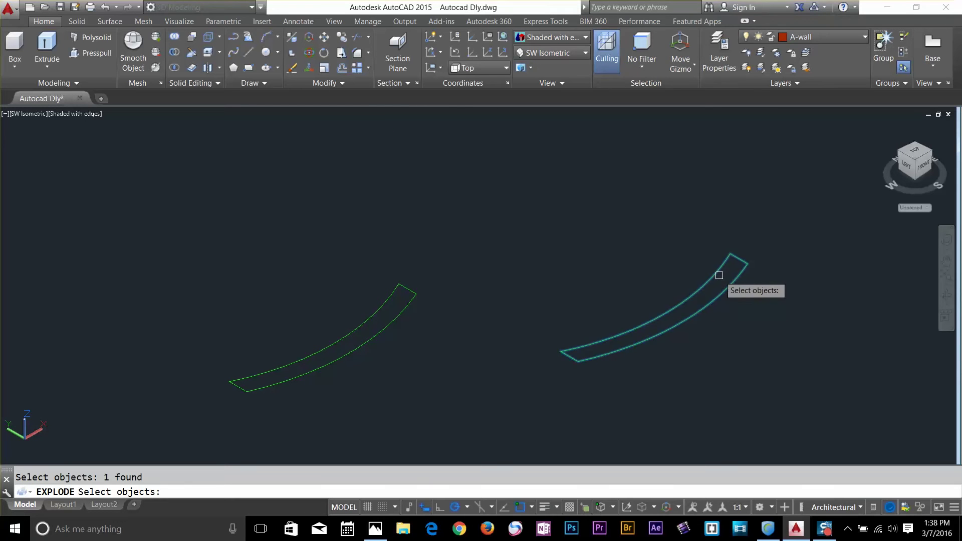
key(Return)
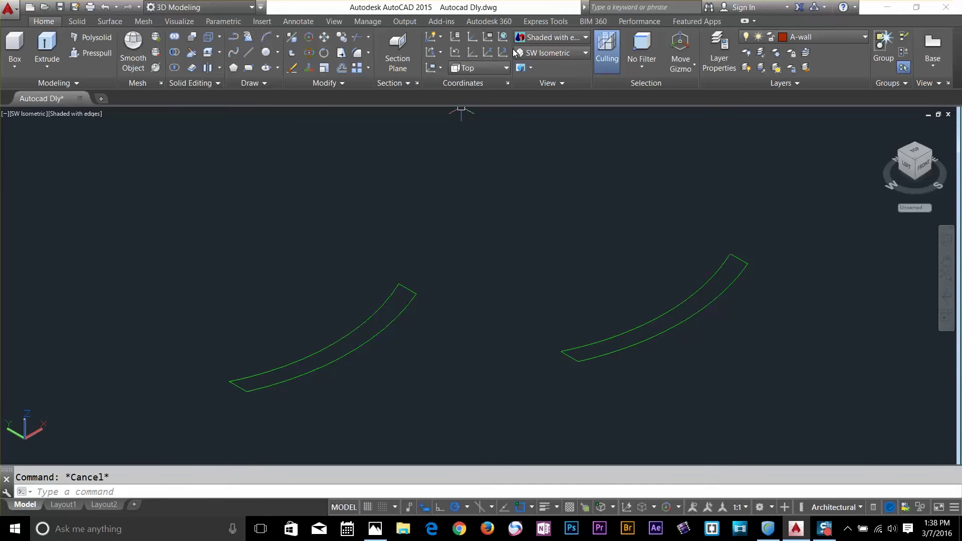
Switch to the Top view and frame the exploded curved window outline.
click(548, 56)
click(545, 70)
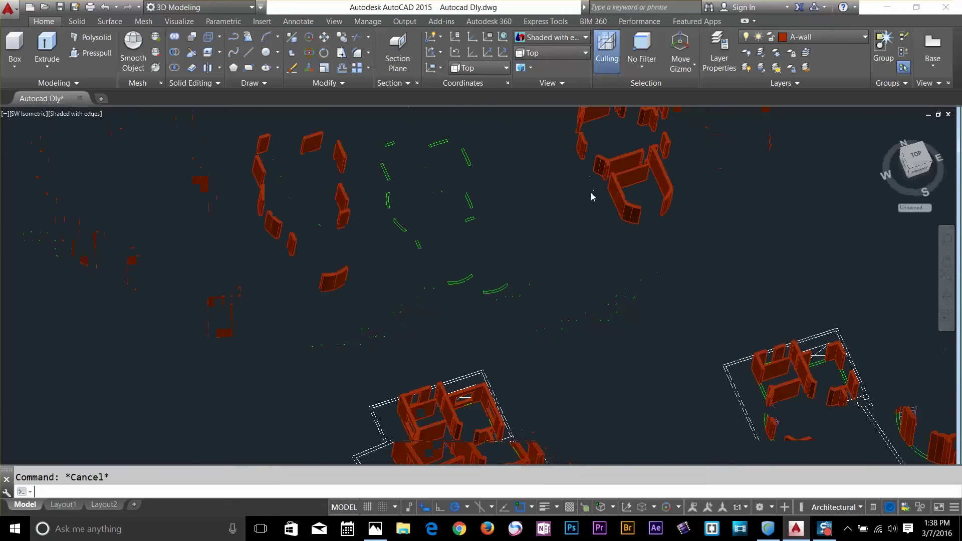
scroll(576, 230, up, 10)
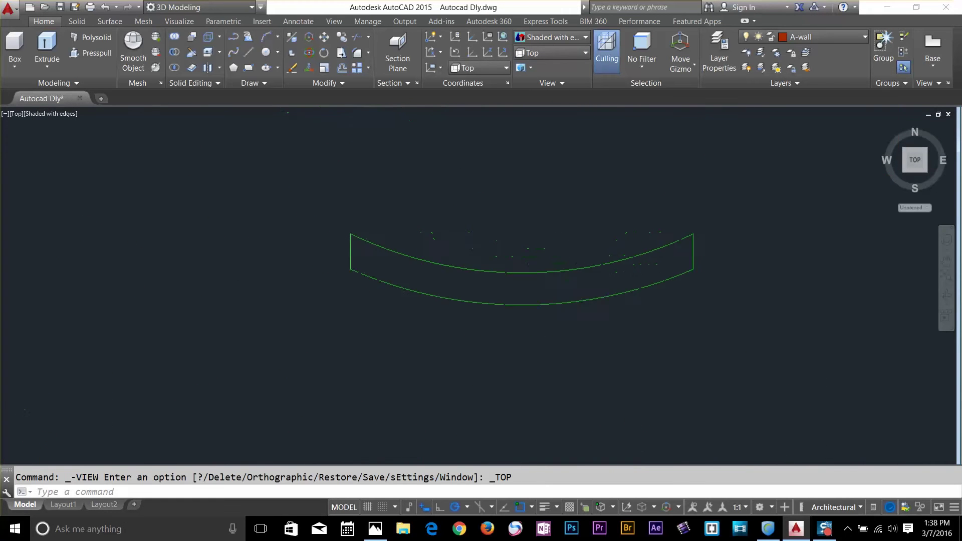
Offset the two end lines and both arcs of the exploded window outline inward by 3.
key(Escape)
key(Return)
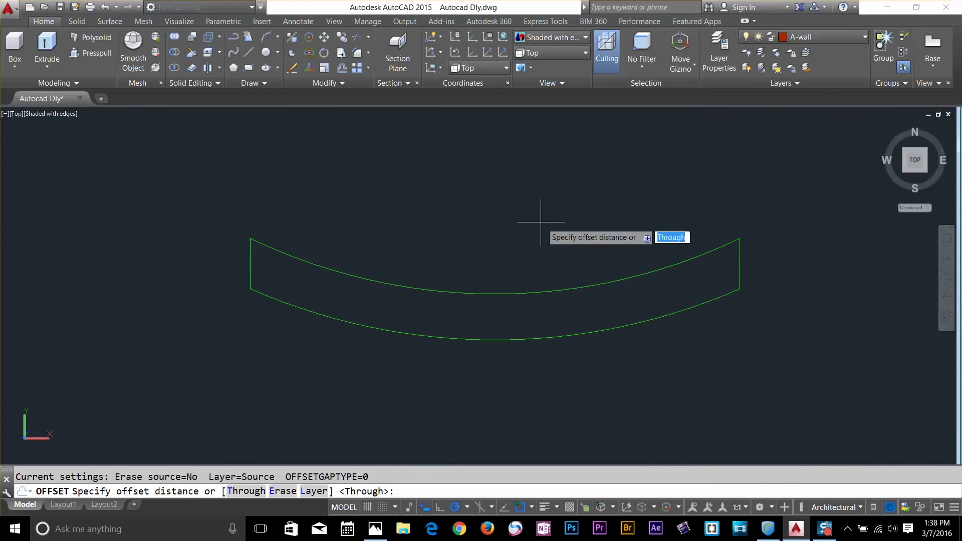
key(Return)
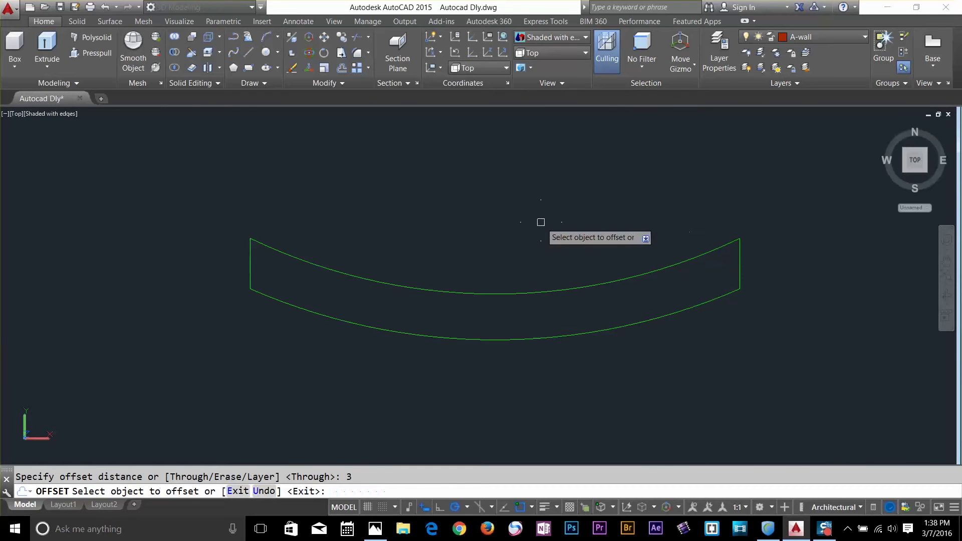
click(251, 271)
click(301, 281)
click(740, 284)
click(711, 281)
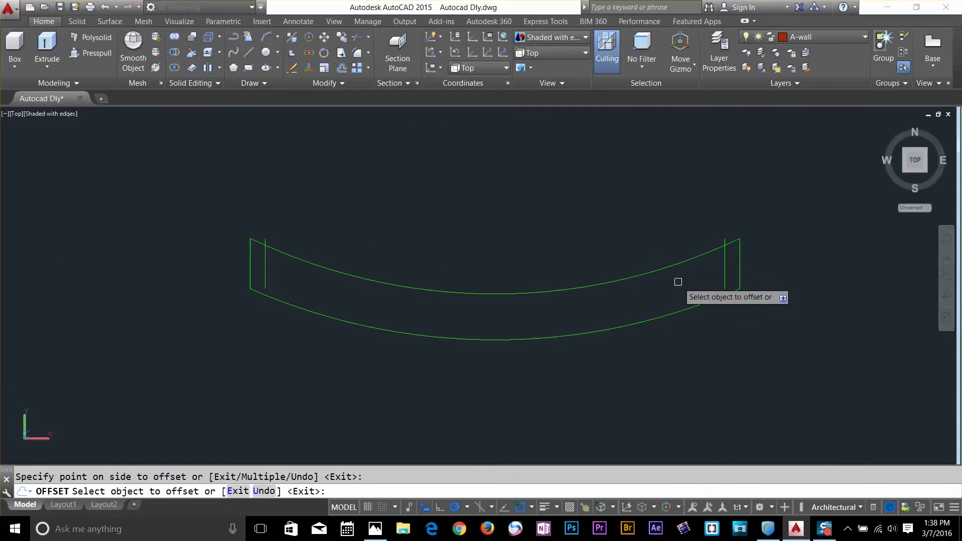
click(519, 291)
click(515, 326)
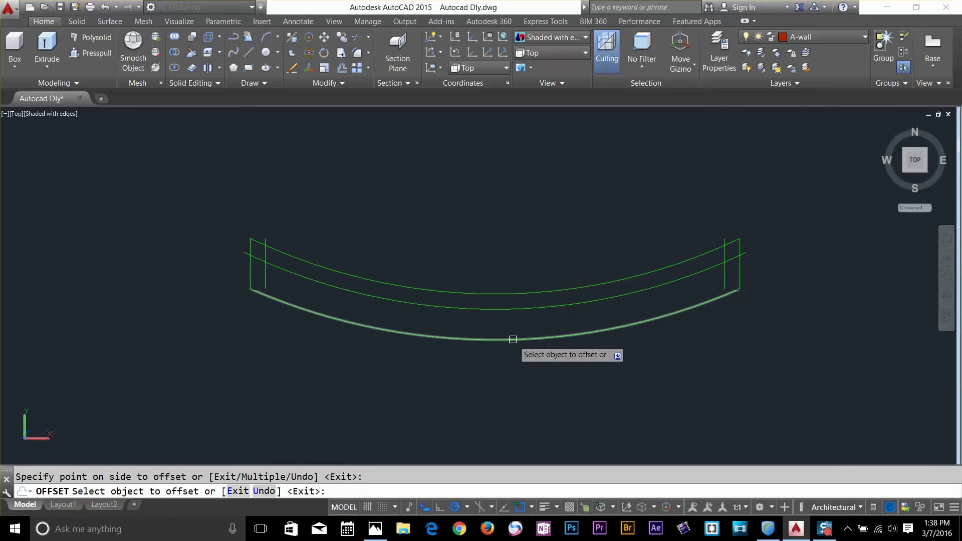
click(516, 339)
click(519, 319)
key(Escape)
key(Escape)
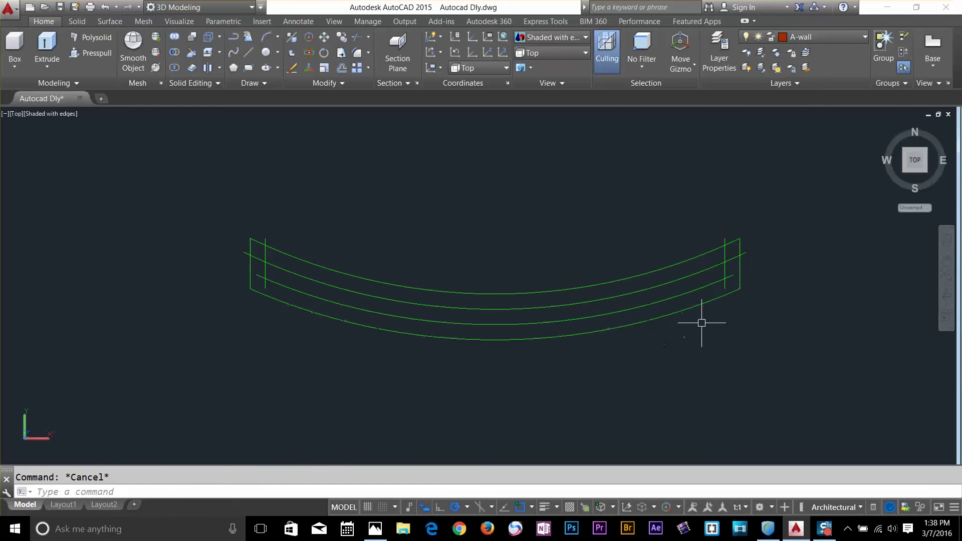
Extend the lower inner arc to both end lines, then trim away the upper arc between the frame ends and the overshooting arc and line ends.
key(Return)
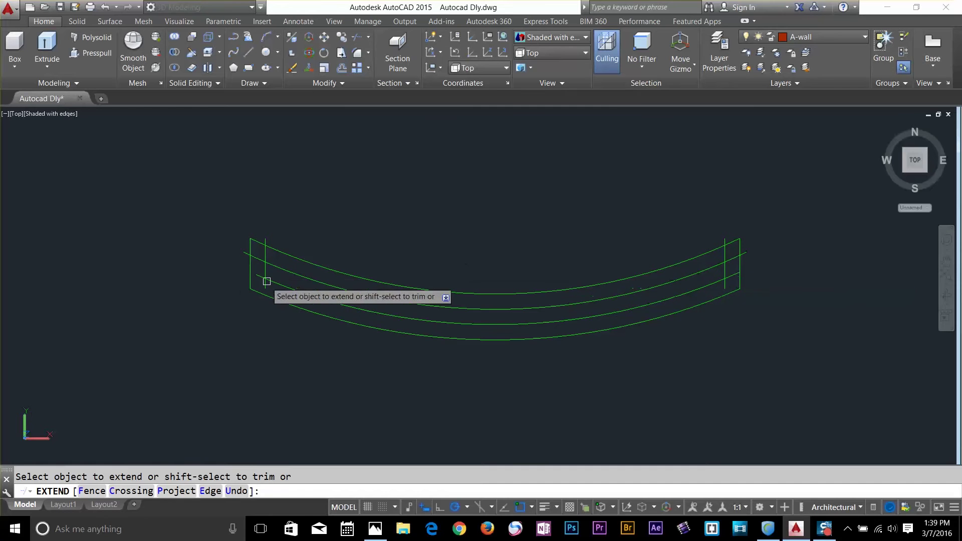
key(Escape)
text(tr)
key(Return)
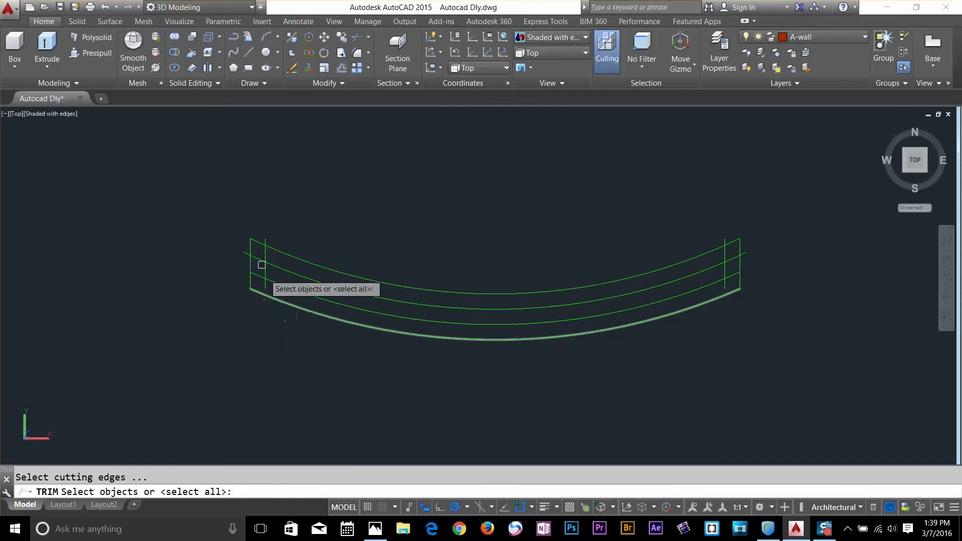
key(Return)
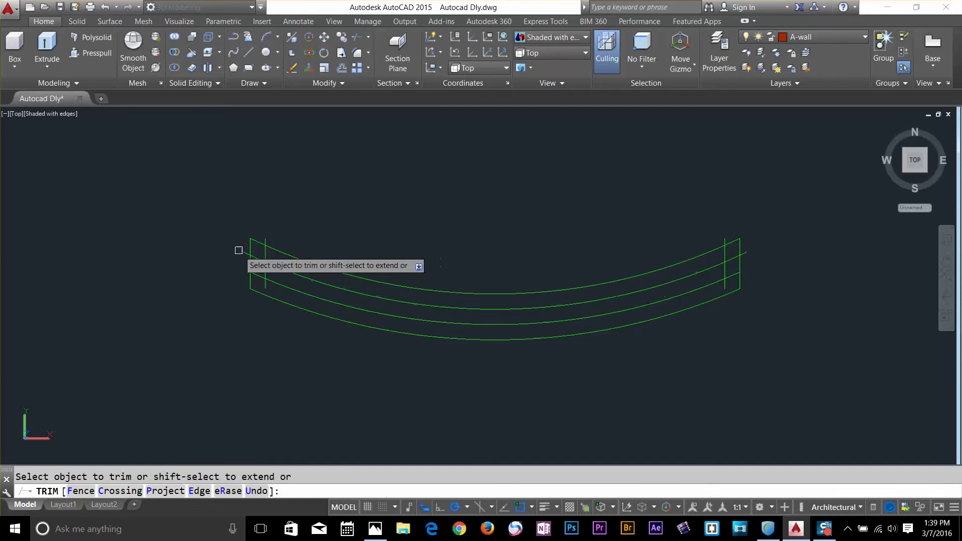
click(268, 247)
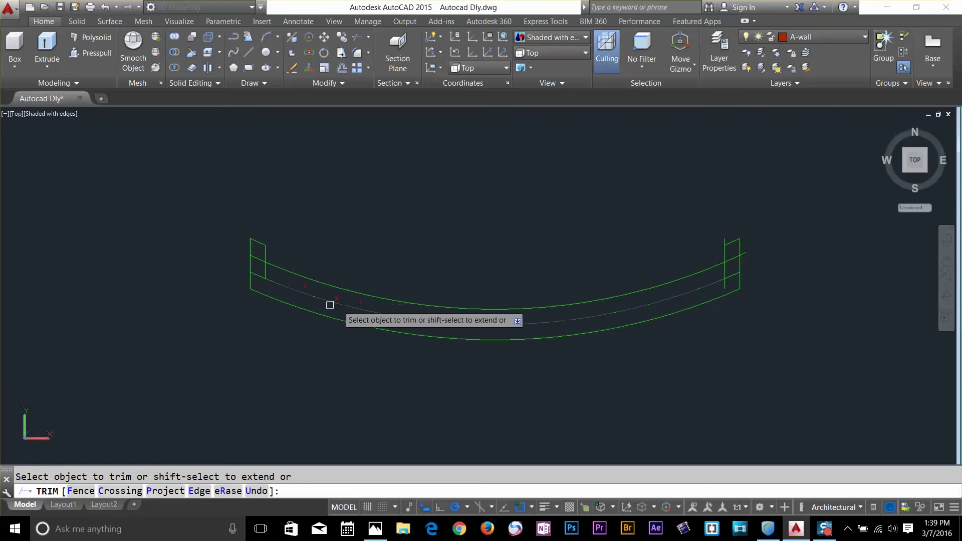
click(739, 248)
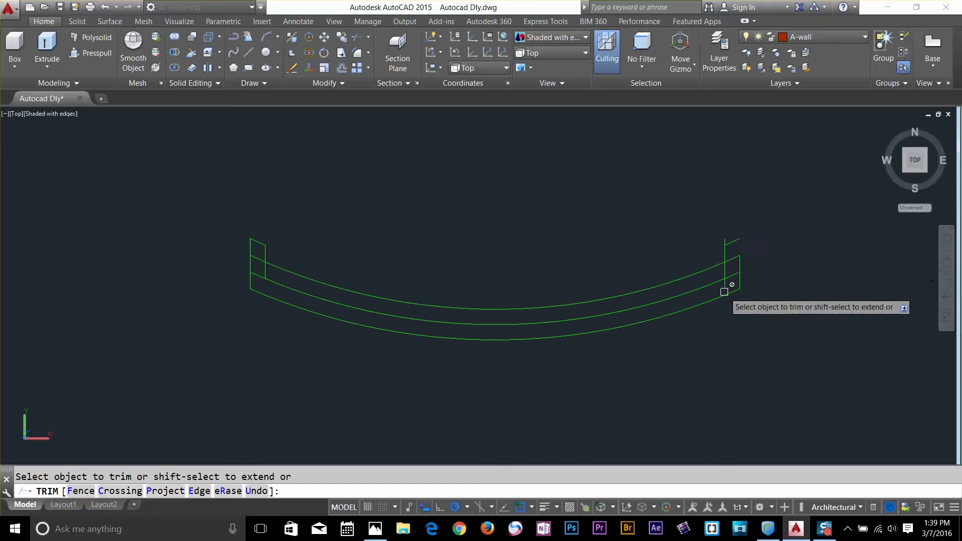
click(725, 255)
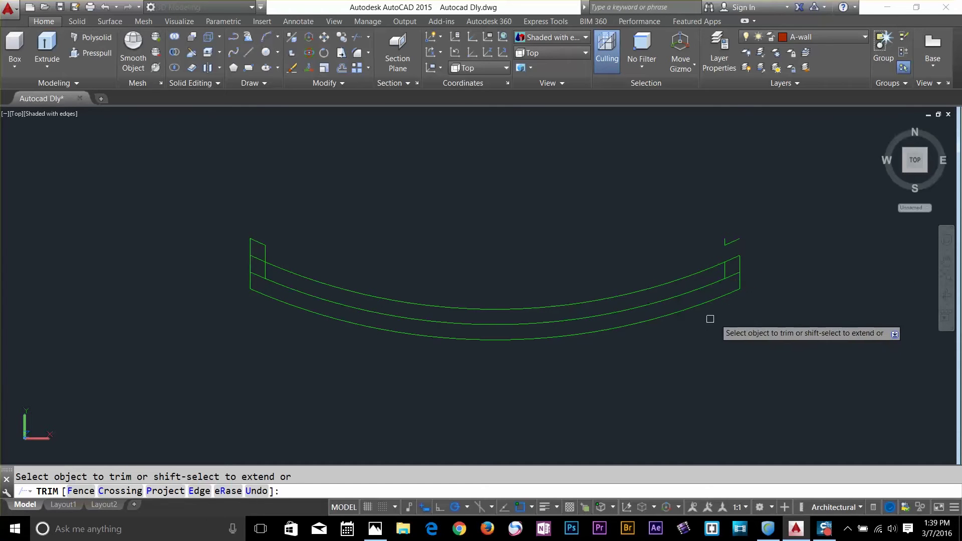
key(Escape)
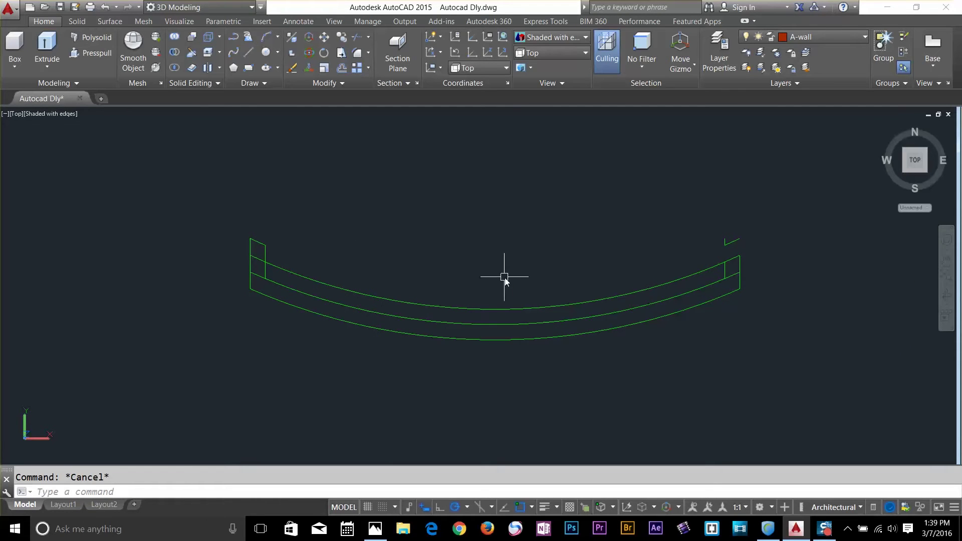
Draw a short vertical line connecting the midpoints of the two inner arcs of the curved window.
text(l)
key(Return)
click(495, 325)
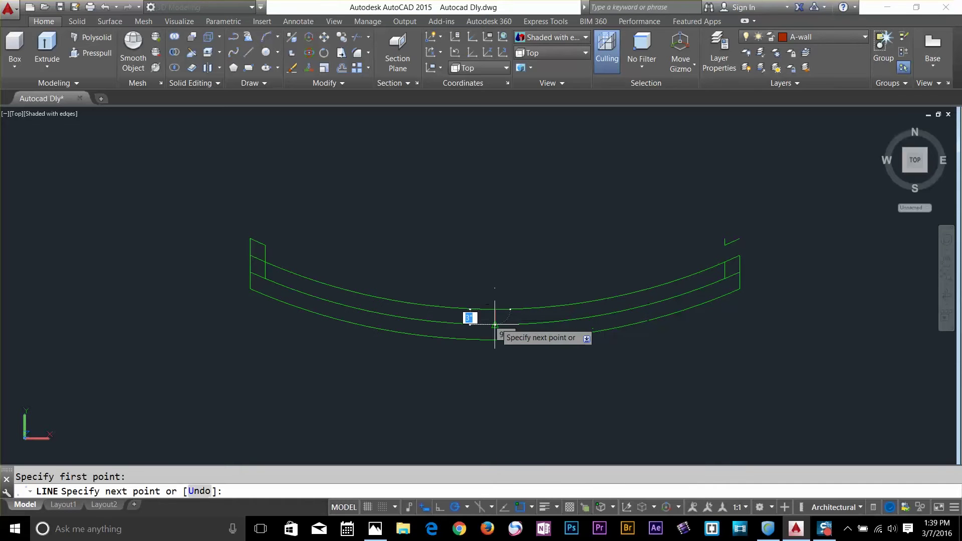
key(Escape)
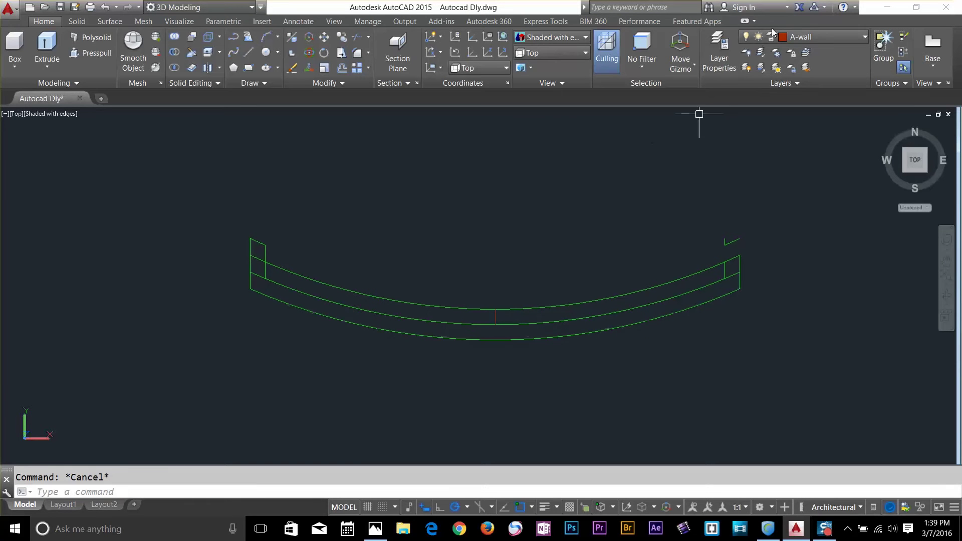
Make the green window layer current and move the short middle line between the arcs onto it.
click(784, 39)
click(799, 72)
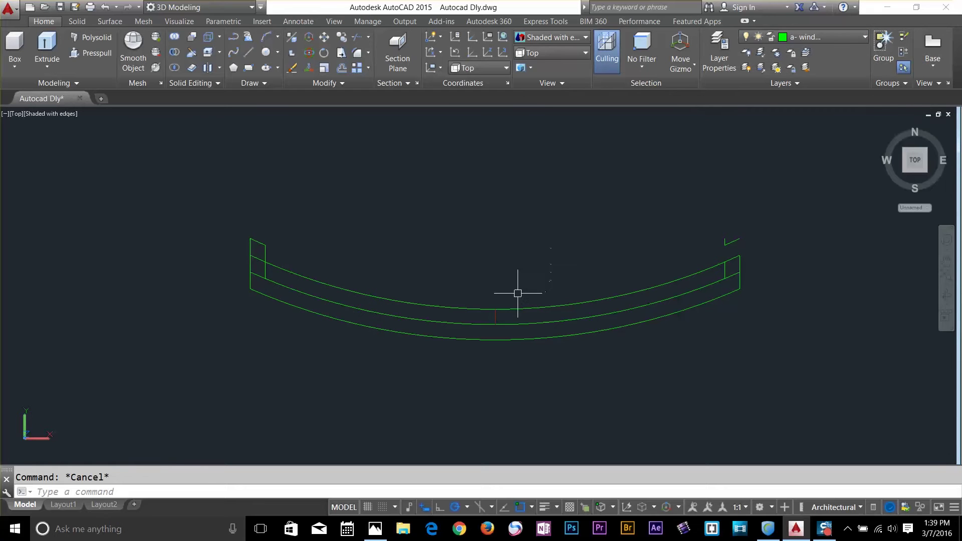
scroll(502, 308, up, 2)
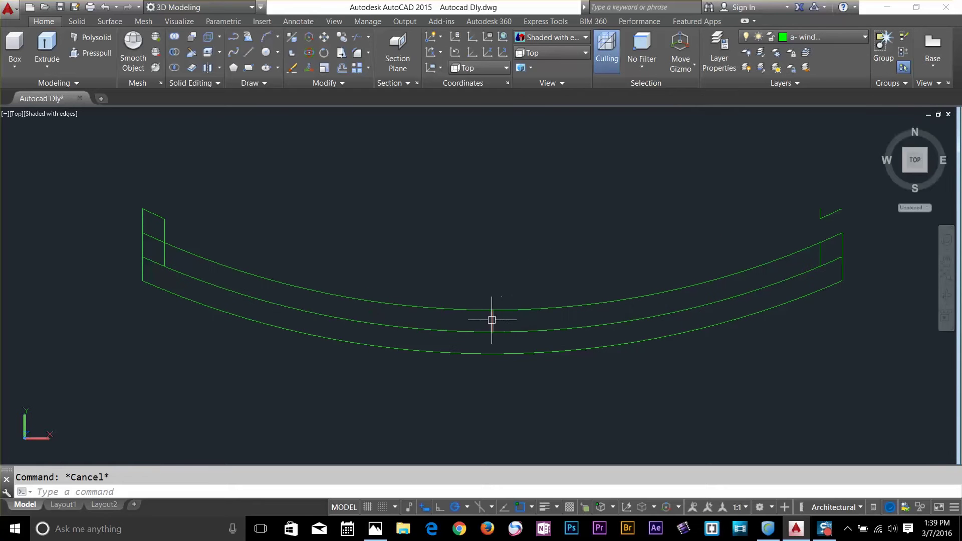
click(491, 320)
click(802, 37)
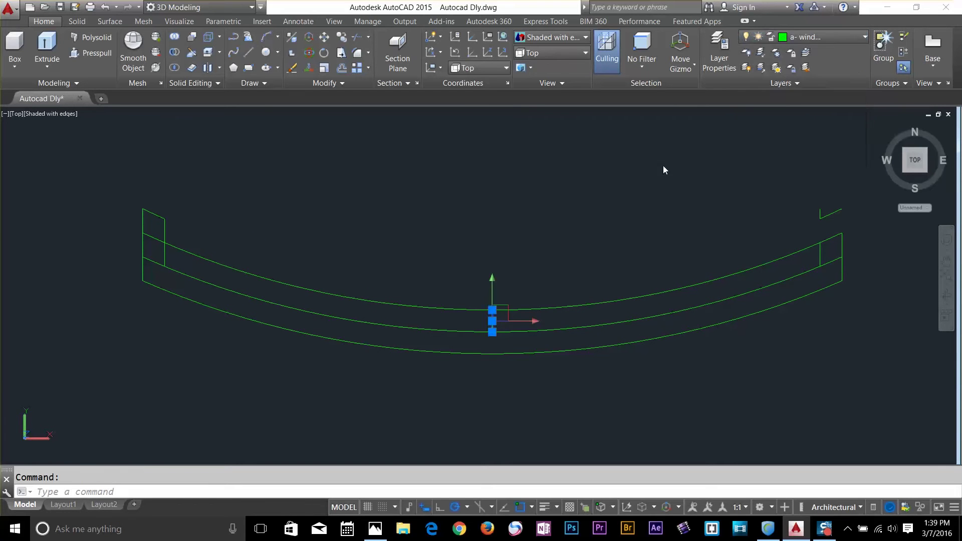
Offset the short middle line by 1.5 to both sides to form the central mullion.
key(Return)
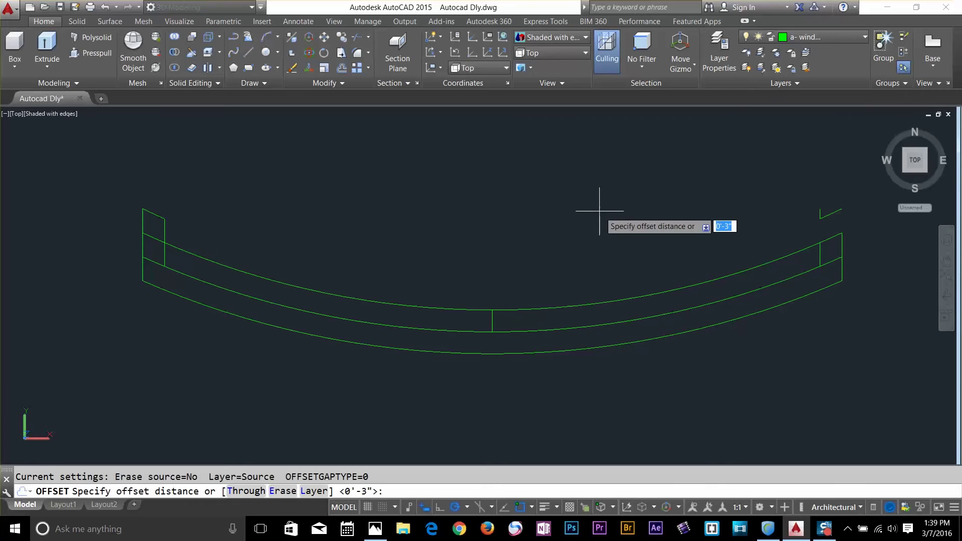
text(1.5)
key(Return)
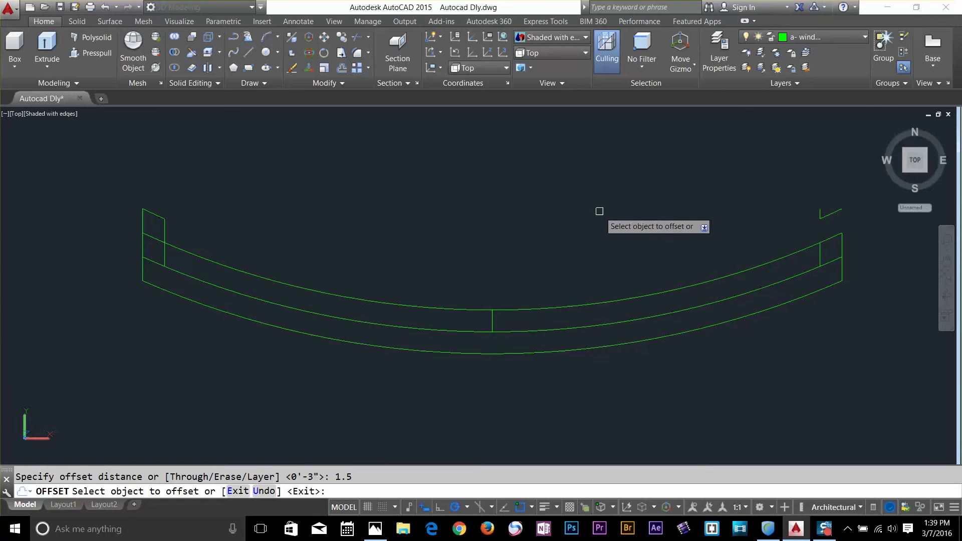
click(492, 321)
click(495, 323)
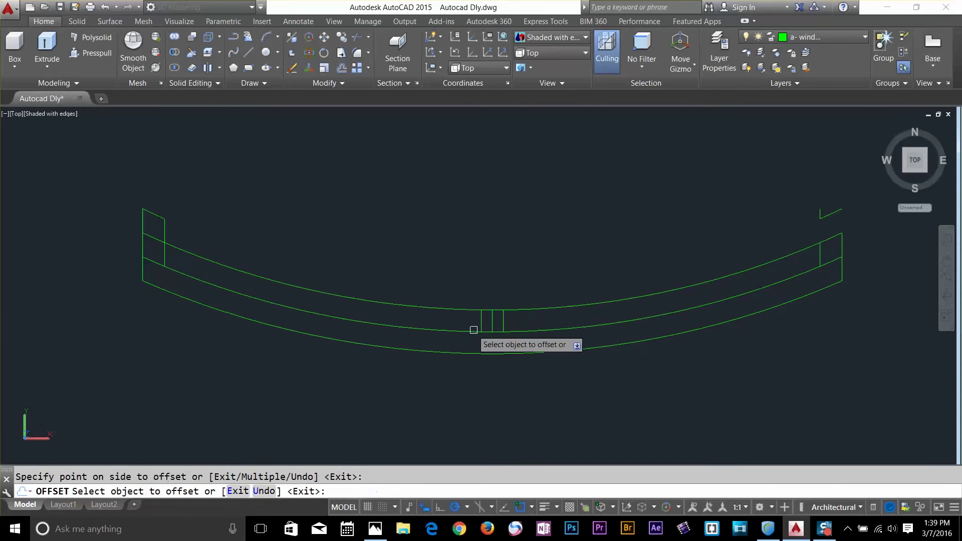
key(Escape)
Erase the original centre line between the two mullion lines.
click(486, 297)
click(499, 344)
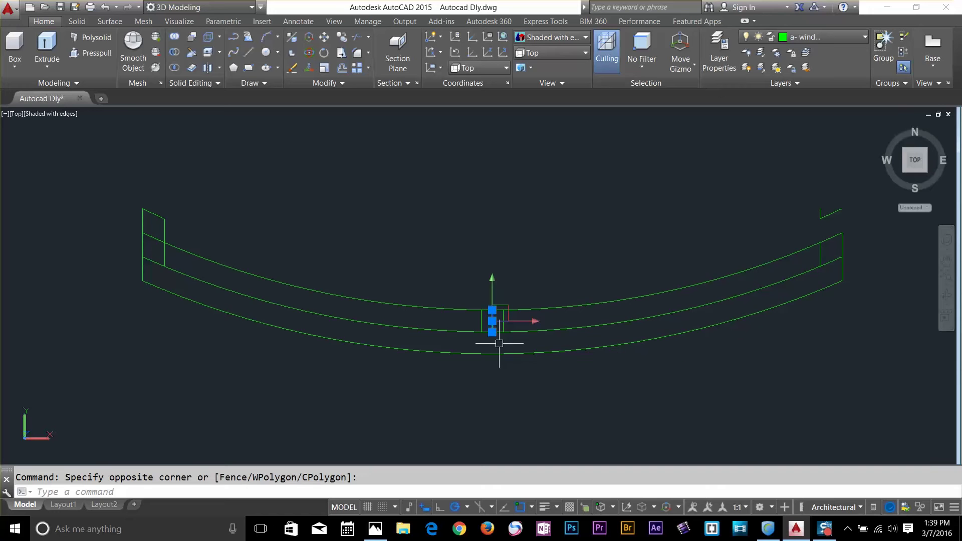
key(Delete)
key(Escape)
Draw a horizontal helper line from the left frame's inner corner on the upper arc and a vertical one up from the central mullion's midpoint.
middle_drag(394, 256, 558, 245)
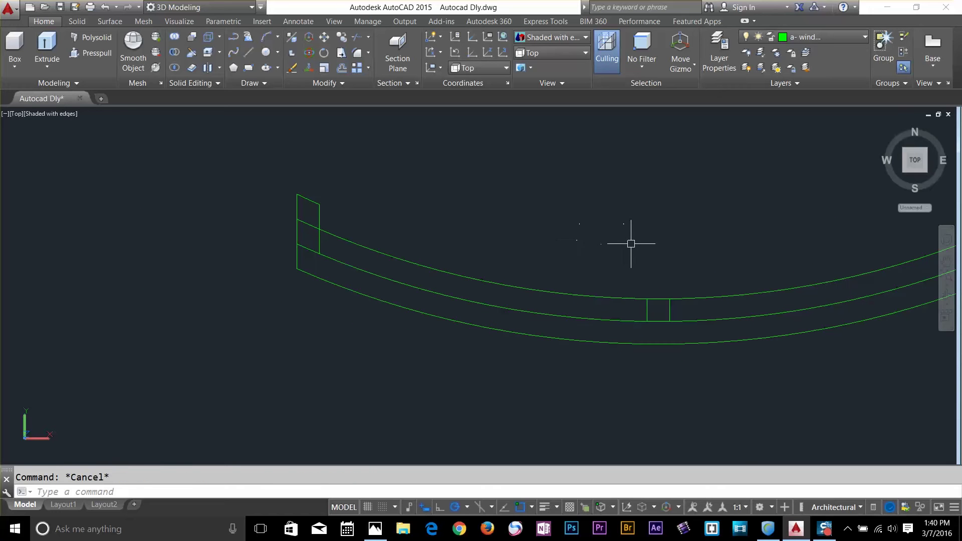
text(l)
key(Return)
click(319, 229)
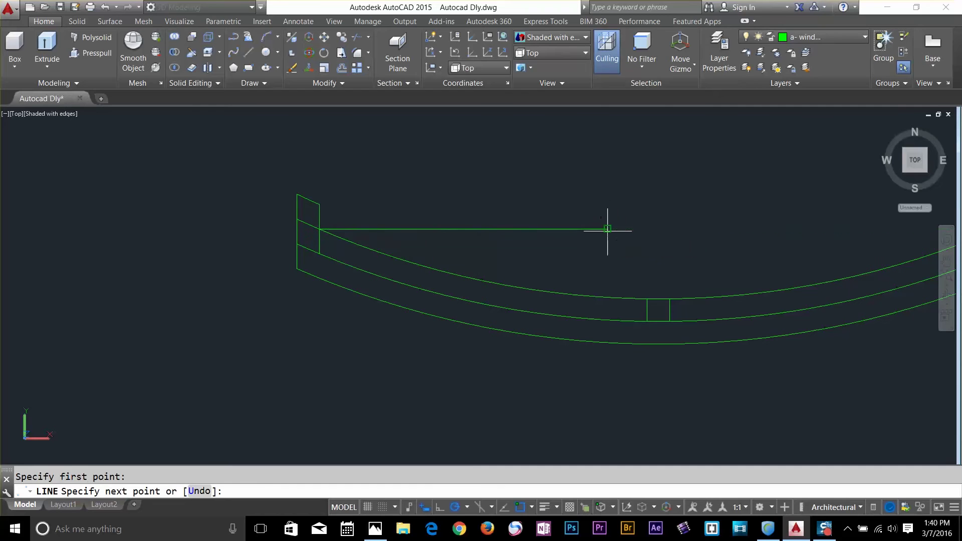
click(608, 229)
key(Return)
key(Return)
click(659, 299)
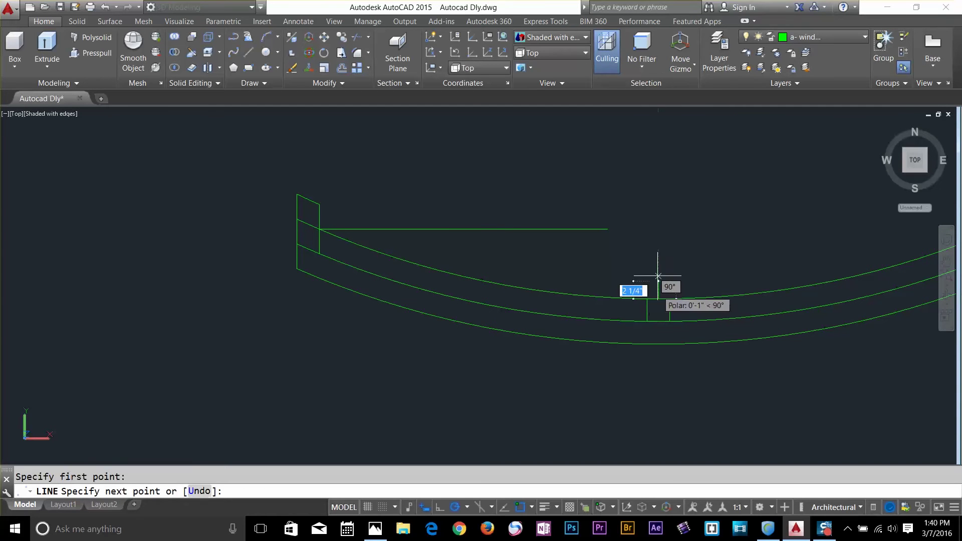
click(659, 251)
key(Escape)
Fillet the horizontal and vertical helper lines with radius 0 so they meet at a corner.
text(f)
key(Return)
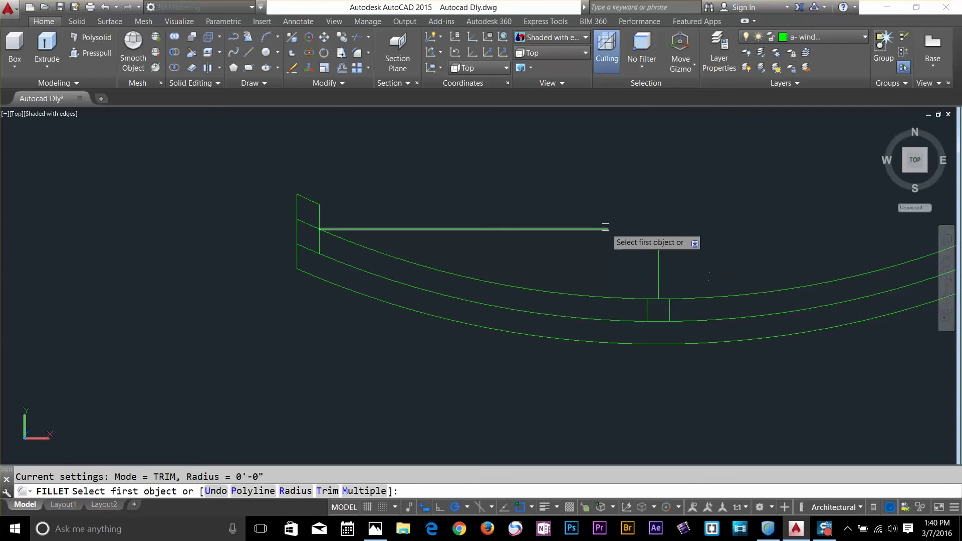
click(605, 228)
click(658, 251)
key(Escape)
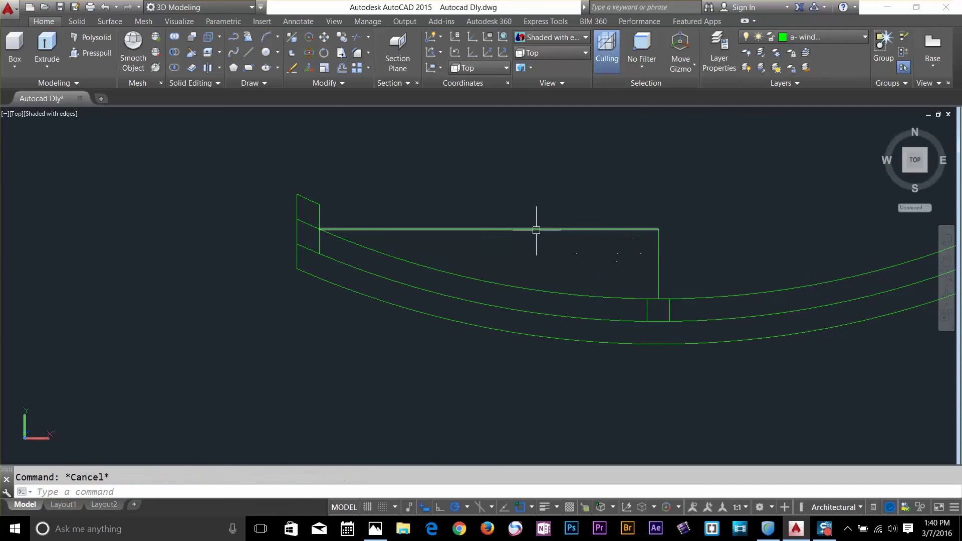
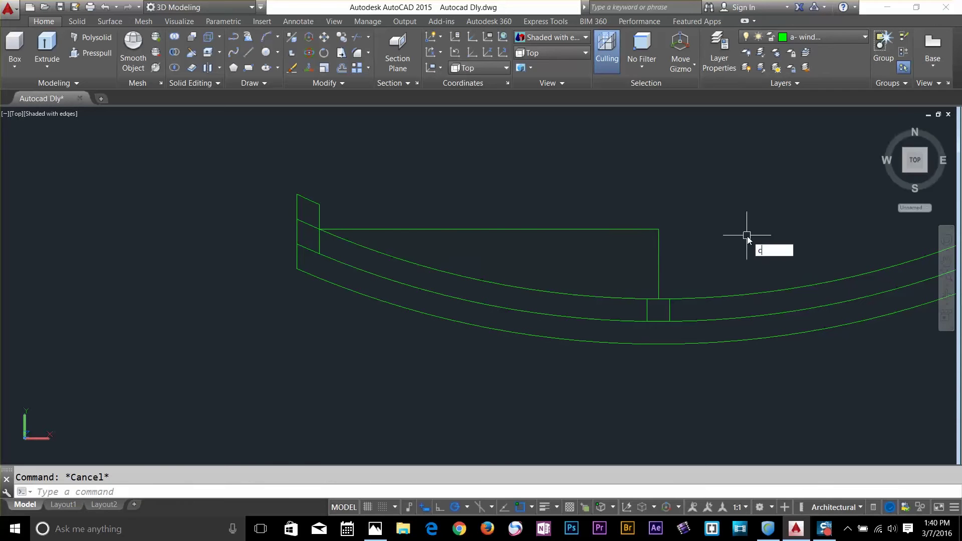
Copy the two central mullion lines from the helper lines' corner to the midpoint of the horizontal helper line.
text(o)
key(Return)
click(636, 271)
click(686, 337)
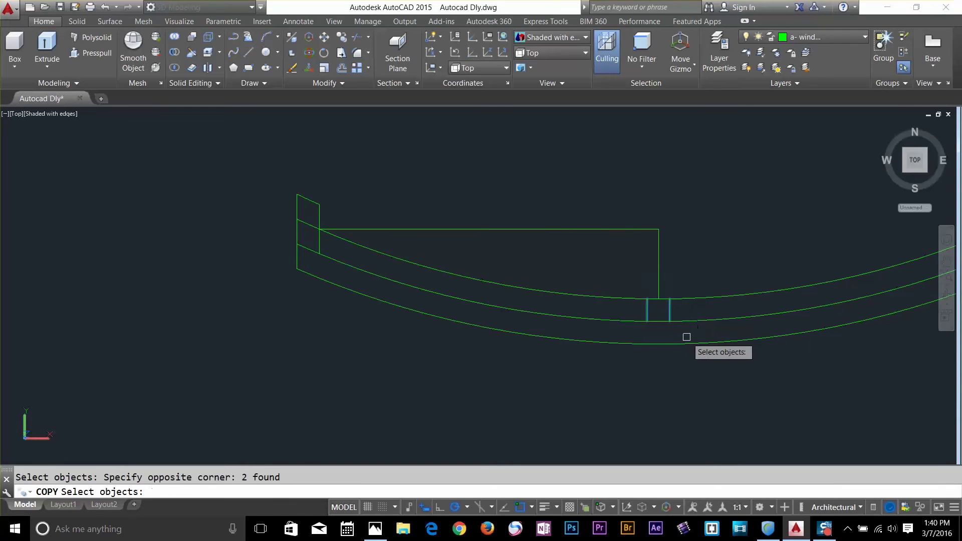
key(Return)
click(653, 229)
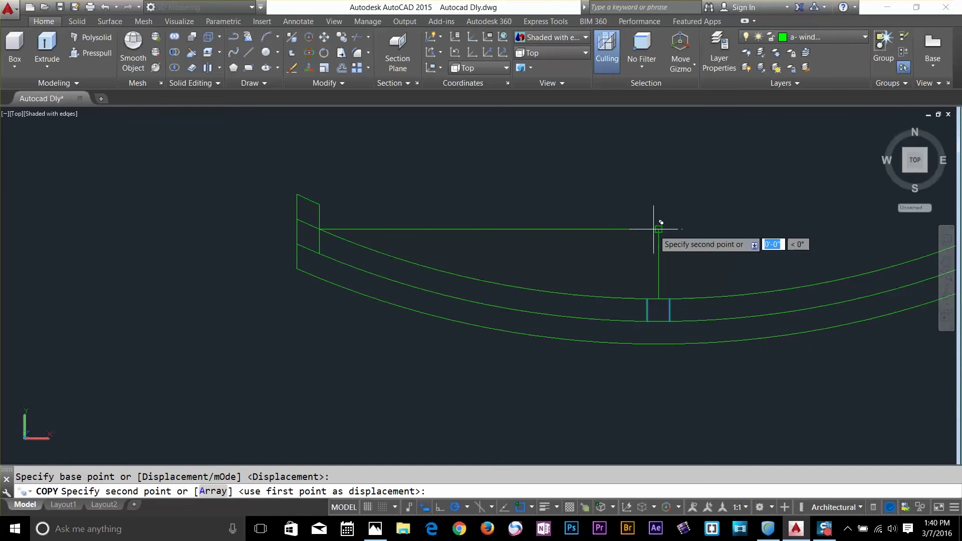
click(489, 228)
key(Escape)
key(Escape)
Extend the two copied mullion lines upward past or up to the upper arc.
text(ex)
key(Return)
key(Return)
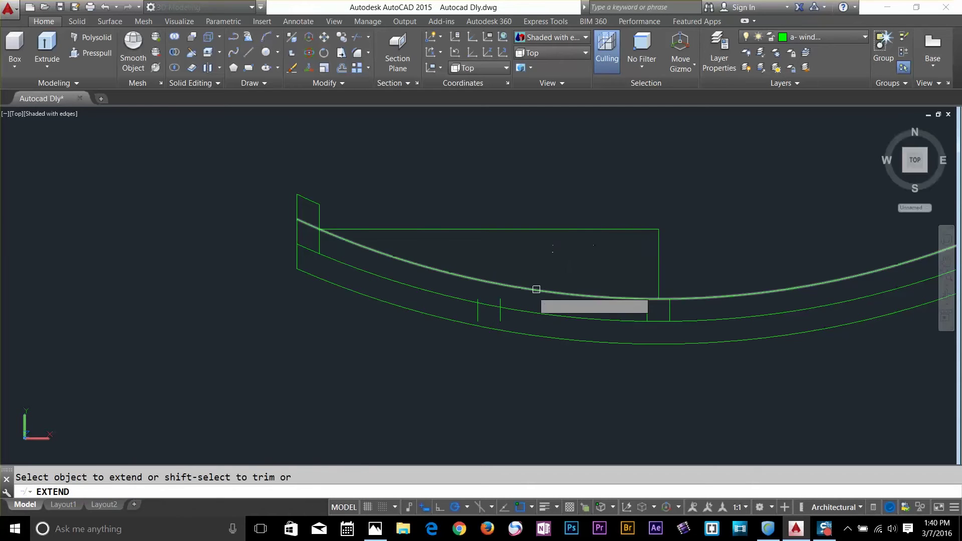
click(500, 302)
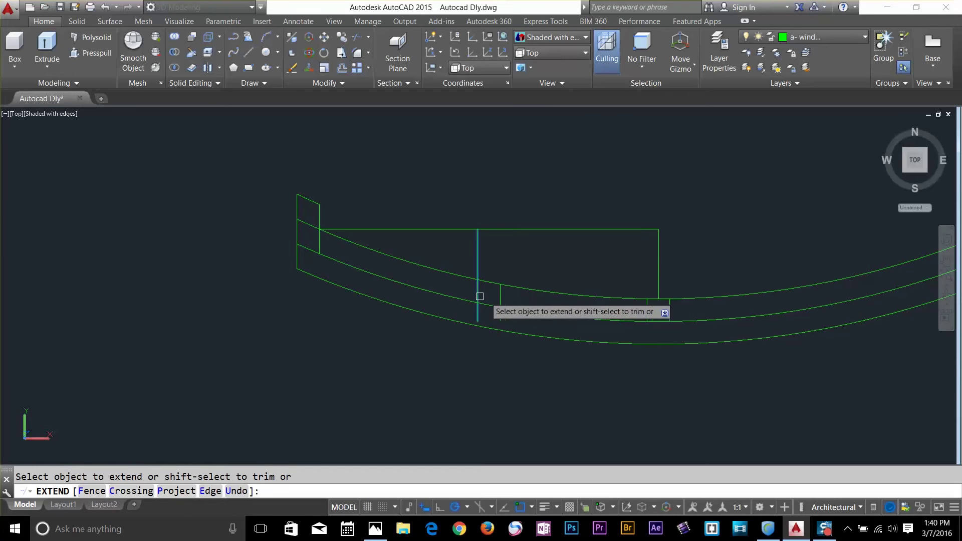
click(480, 296)
key(Escape)
Trim the left line of the copied mullion so it ends at the upper and lower arcs.
text(tr)
key(Return)
key(Return)
click(486, 319)
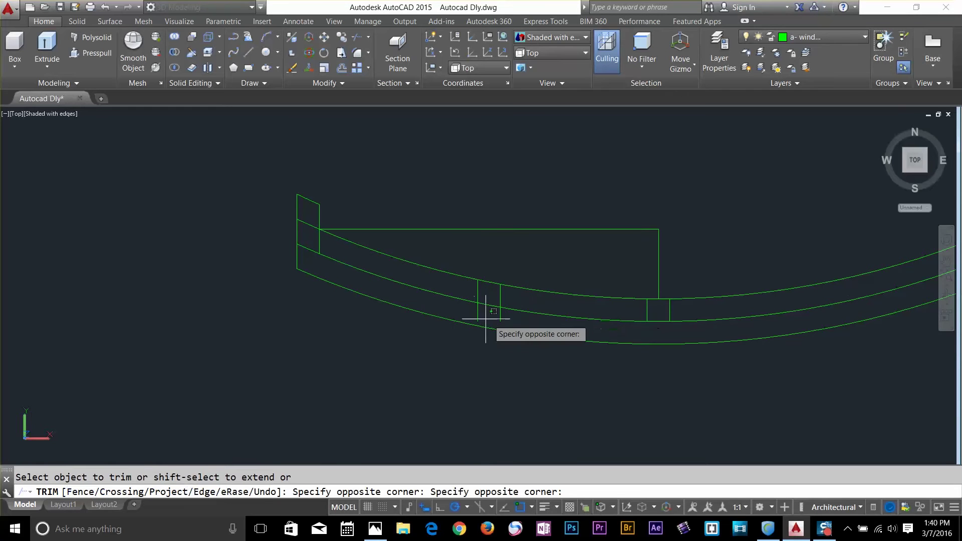
click(495, 319)
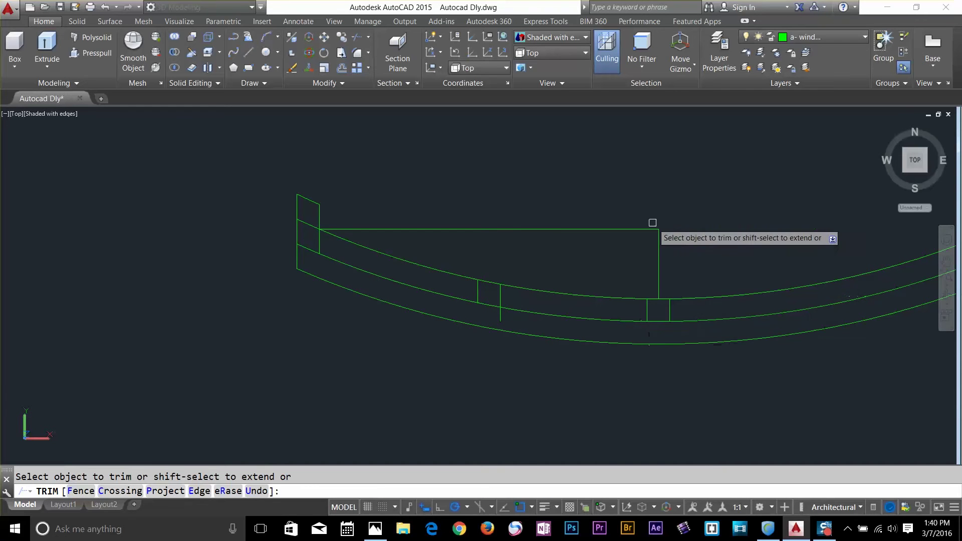
key(Escape)
Erase the horizontal and vertical helper lines above the arcs.
click(677, 209)
click(633, 250)
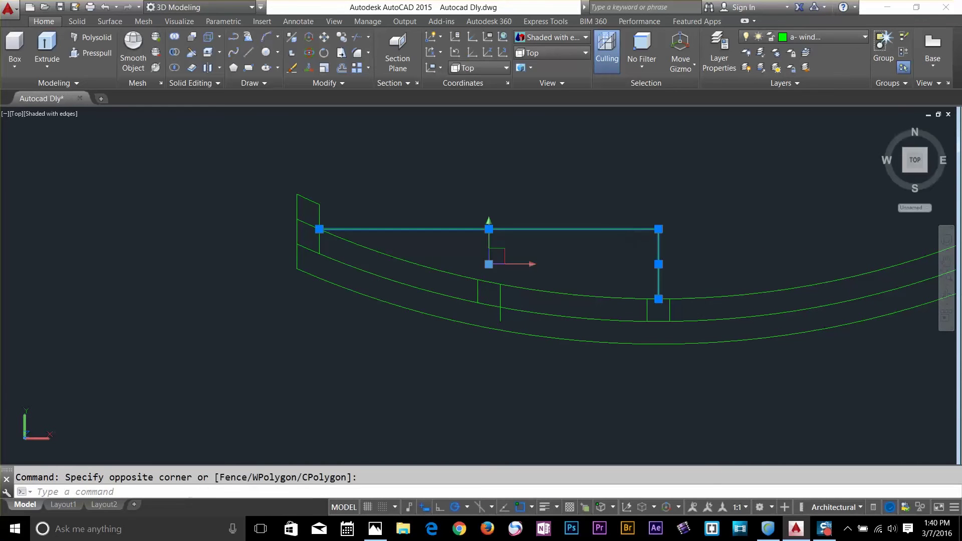
key(Delete)
Trim the part of the copied mullion's right line that sticks out below the lower arc.
text(tr)
key(Return)
key(Return)
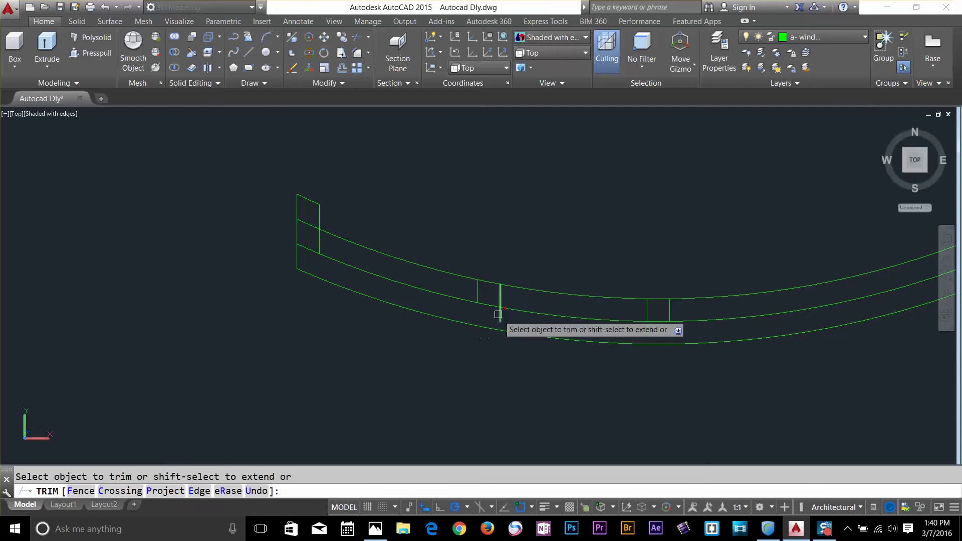
click(500, 315)
key(Escape)
Mirror the left mullion's two lines about the vertical axis through the central mullion, keeping the originals.
text(mi)
key(Return)
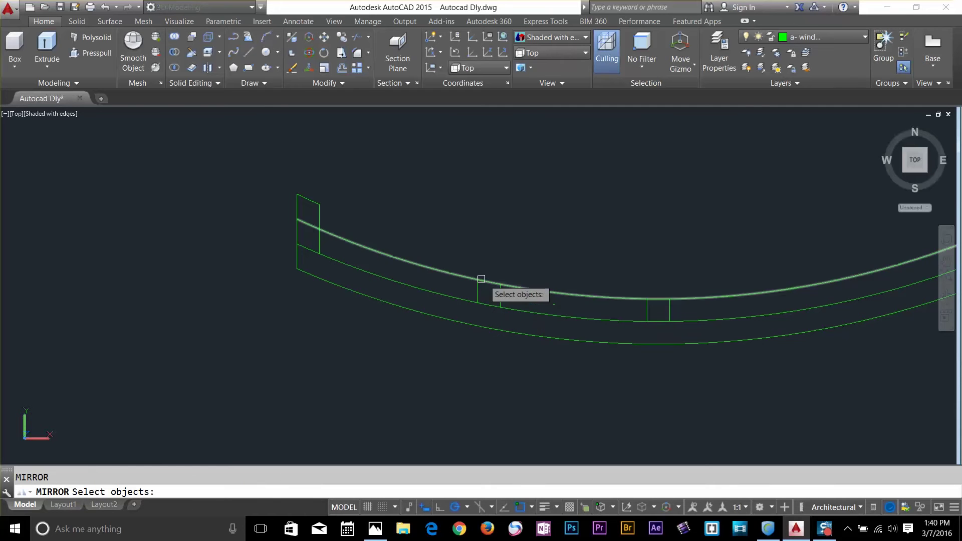
click(468, 269)
click(521, 345)
key(Return)
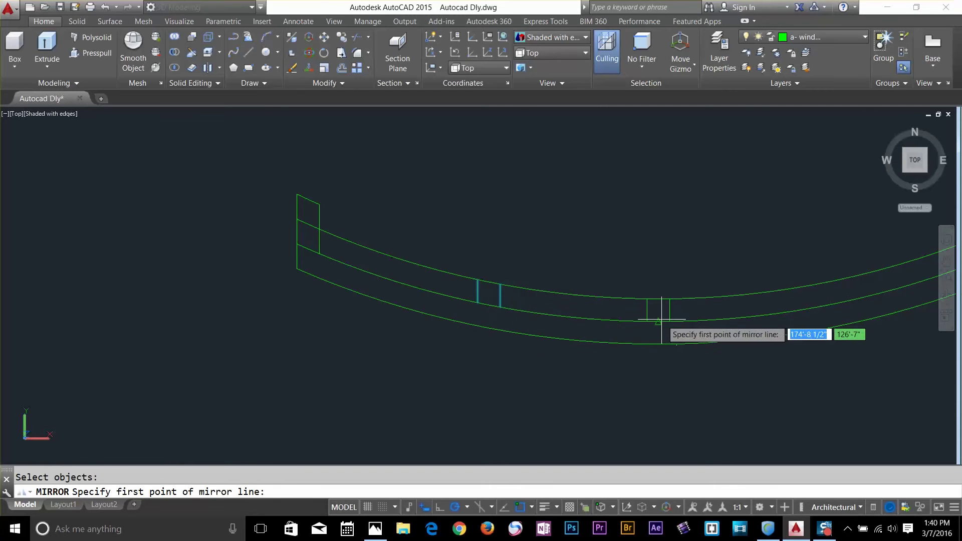
click(657, 310)
click(660, 247)
key(Return)
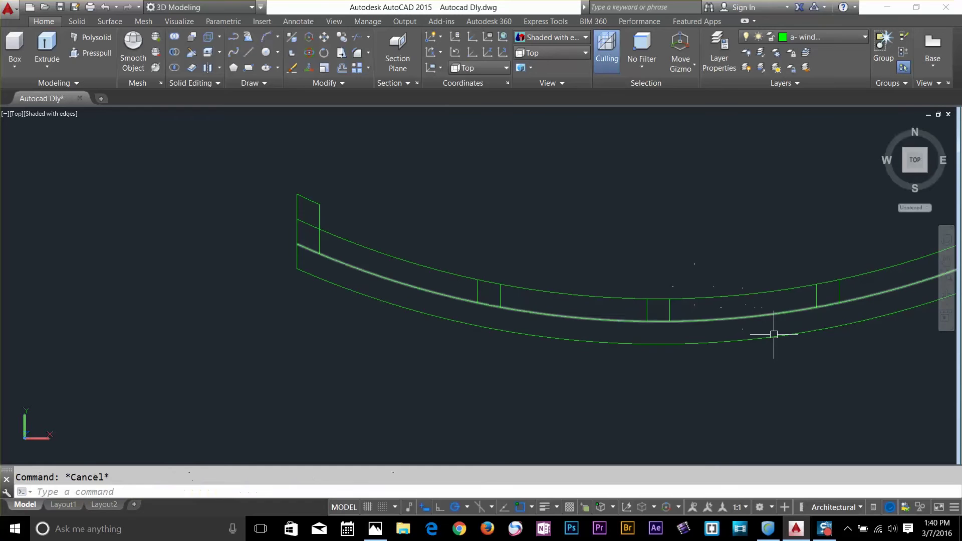
Erase the outermost lower arc of the curved window outline.
middle_drag(544, 351, 479, 382)
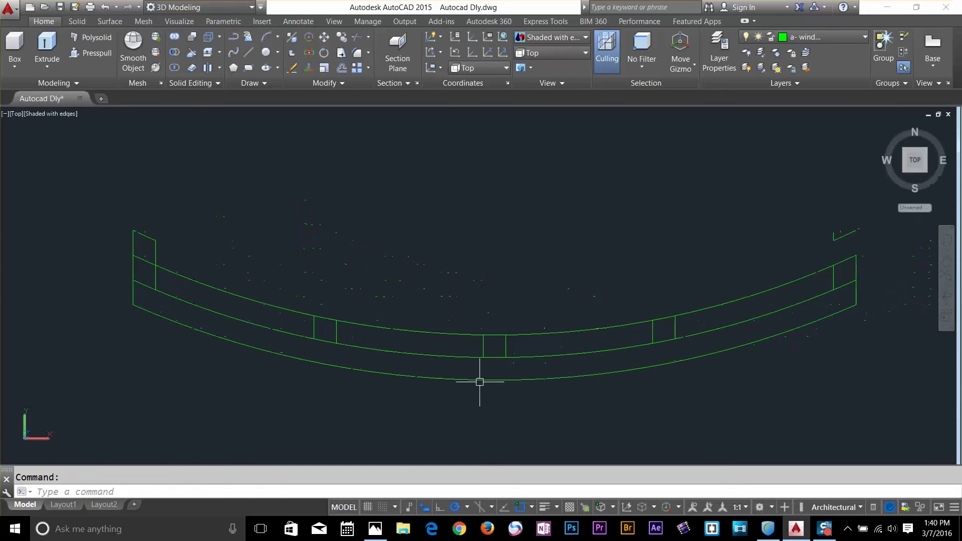
click(774, 336)
key(Delete)
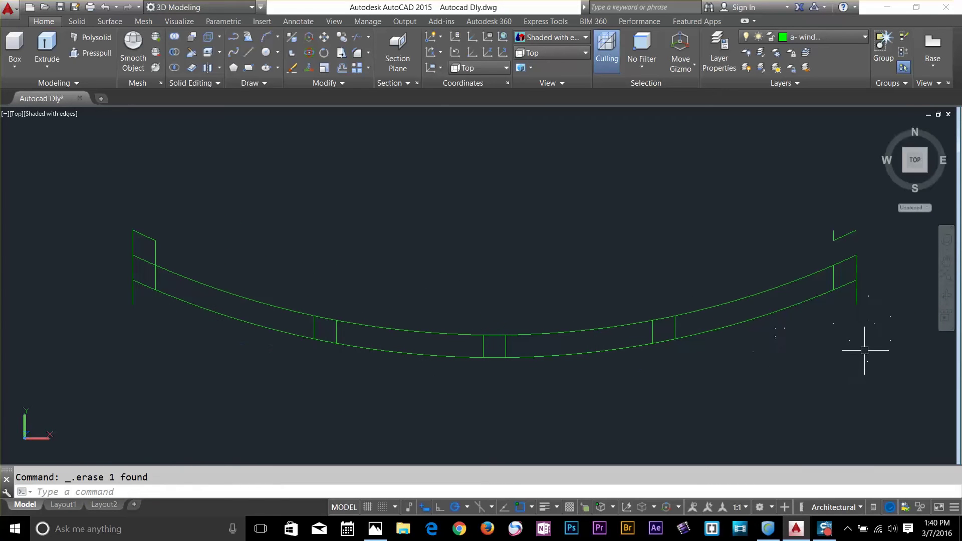
Trim the right edge line below the lower arc and the left end's inner line above the upper arc.
key(Return)
key(Return)
click(860, 300)
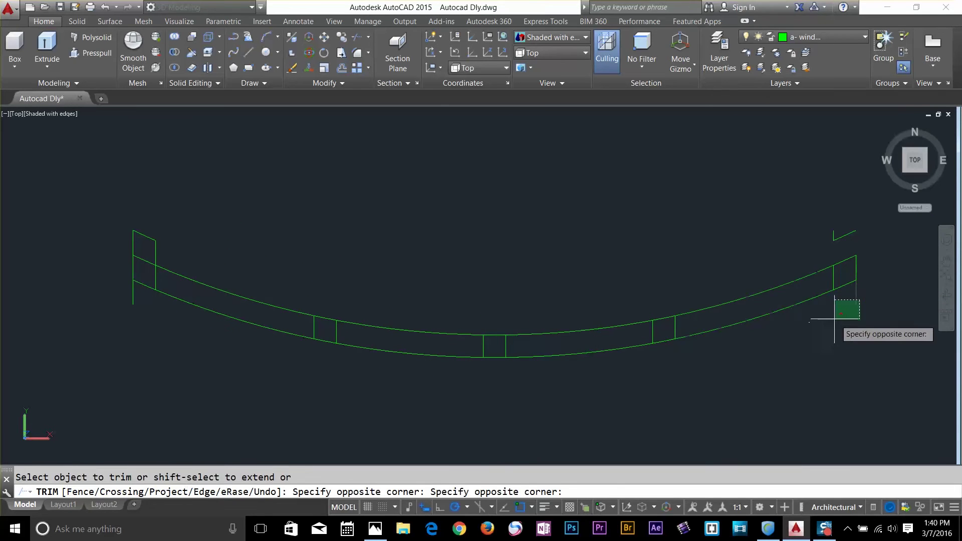
click(859, 328)
click(859, 298)
click(846, 303)
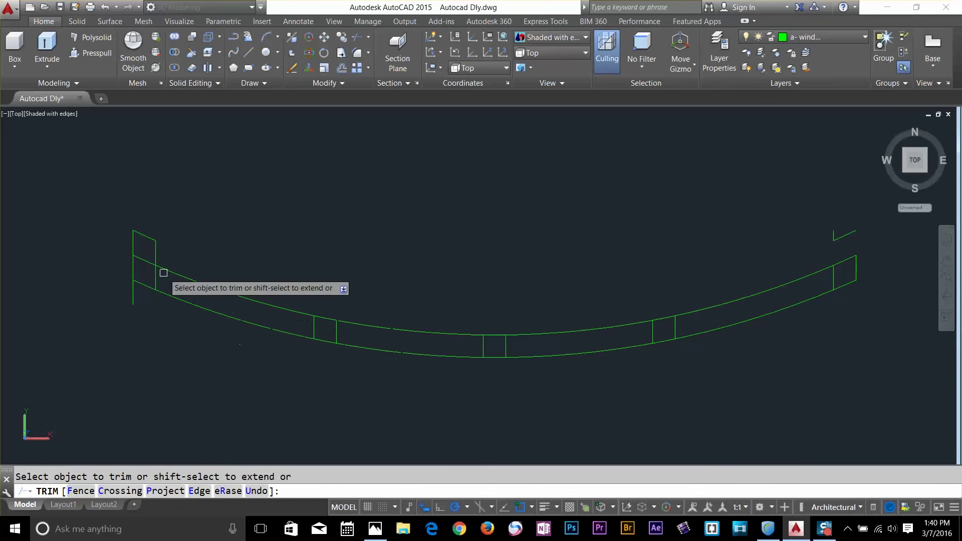
click(155, 247)
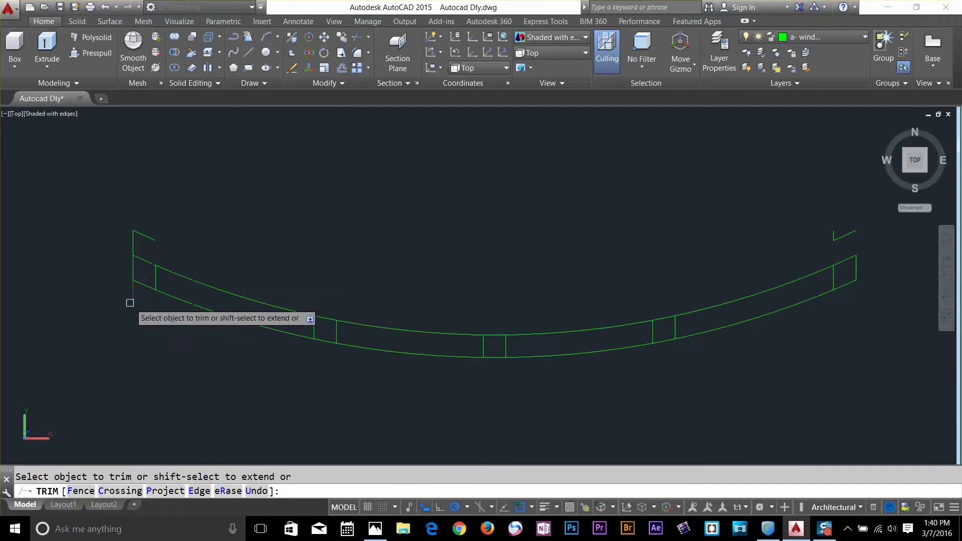
key(Escape)
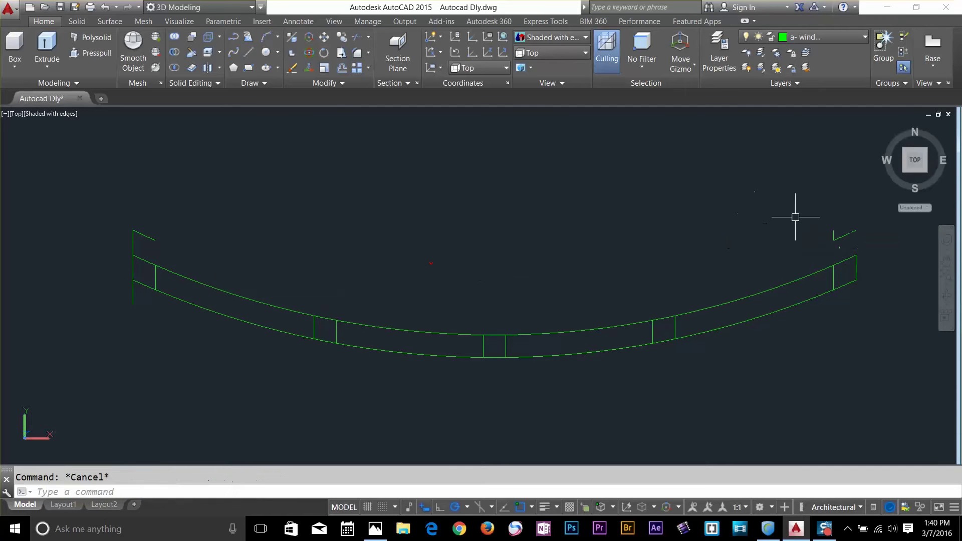
Erase the leftover short segments above both ends of the curved window outline.
click(838, 226)
click(830, 233)
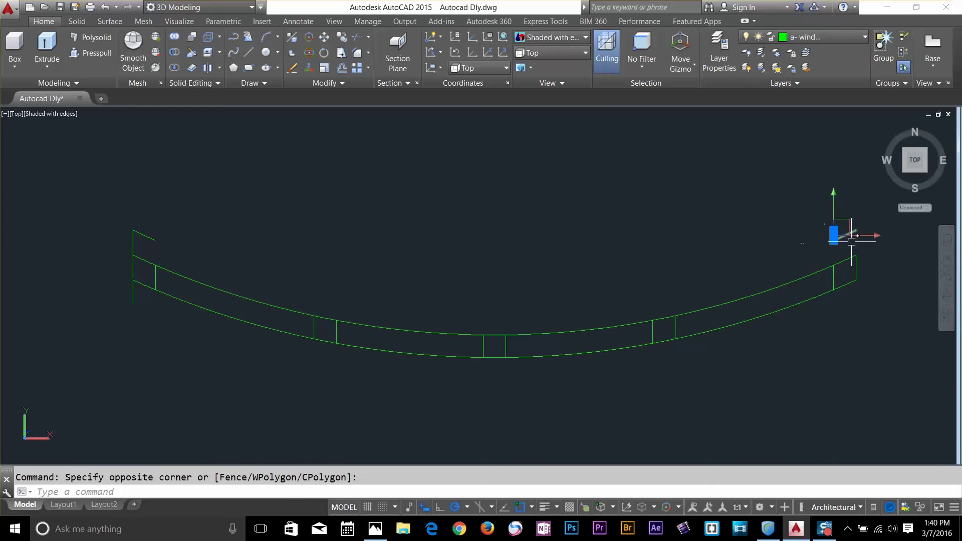
click(833, 232)
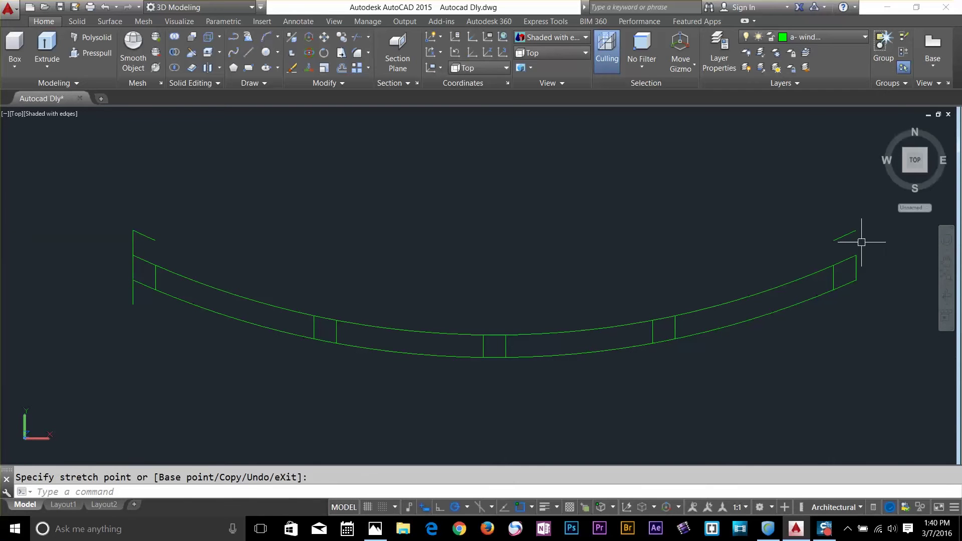
click(852, 219)
click(818, 234)
key(Delete)
click(159, 209)
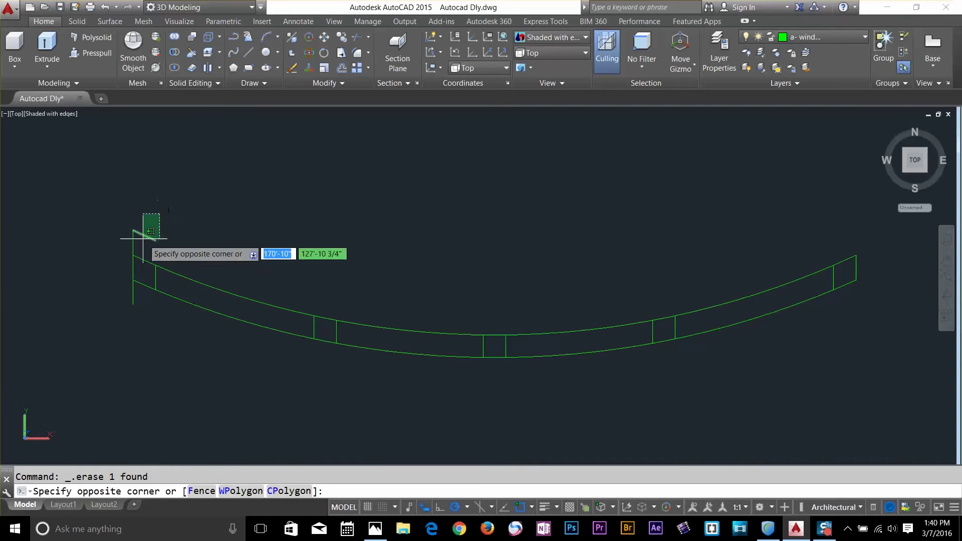
click(142, 243)
key(Delete)
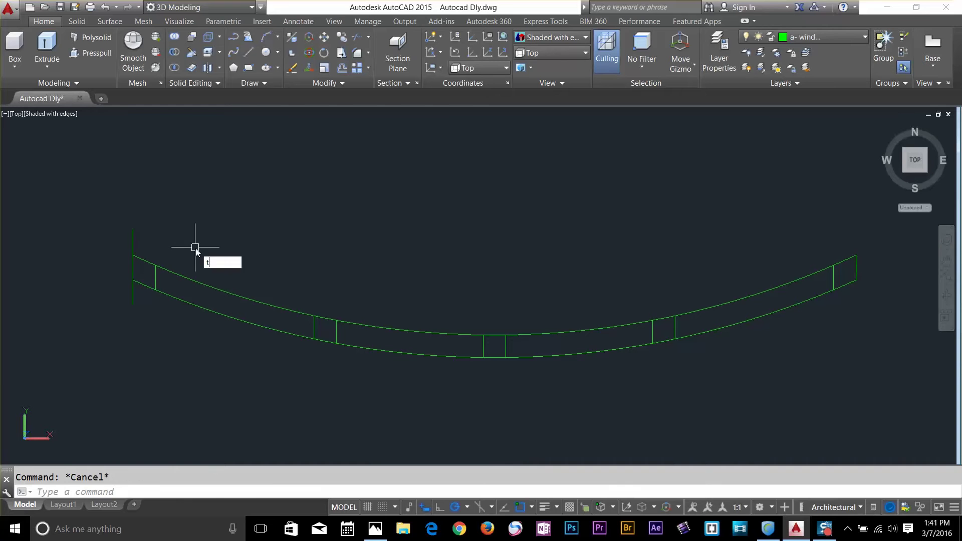
Trim the left edge line where it sticks out above the upper arc.
text(r)
key(Return)
key(Escape)
scroll(354, 261, down, 2)
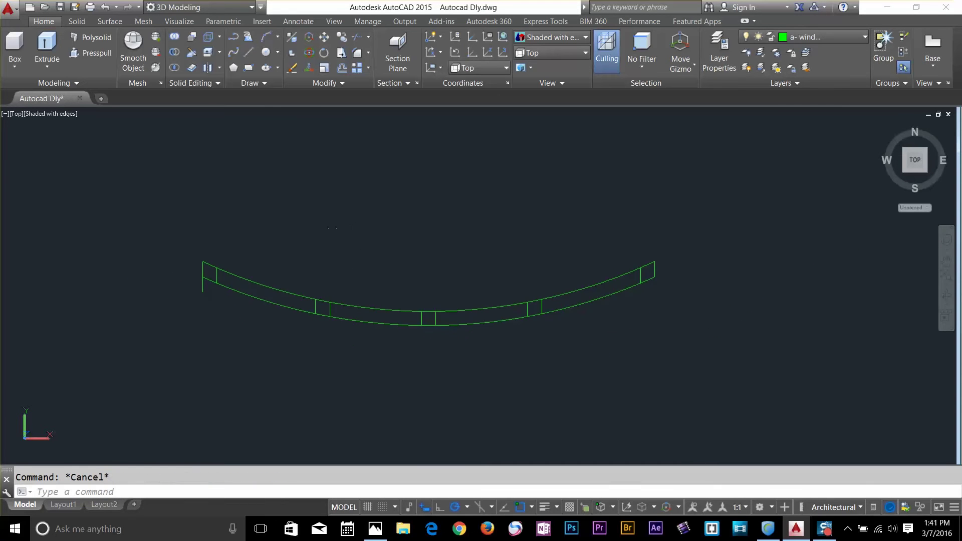
Create boundary polylines inside the two end posts and the three intermediate mullions of the curved window.
text(bo)
key(Return)
click(401, 198)
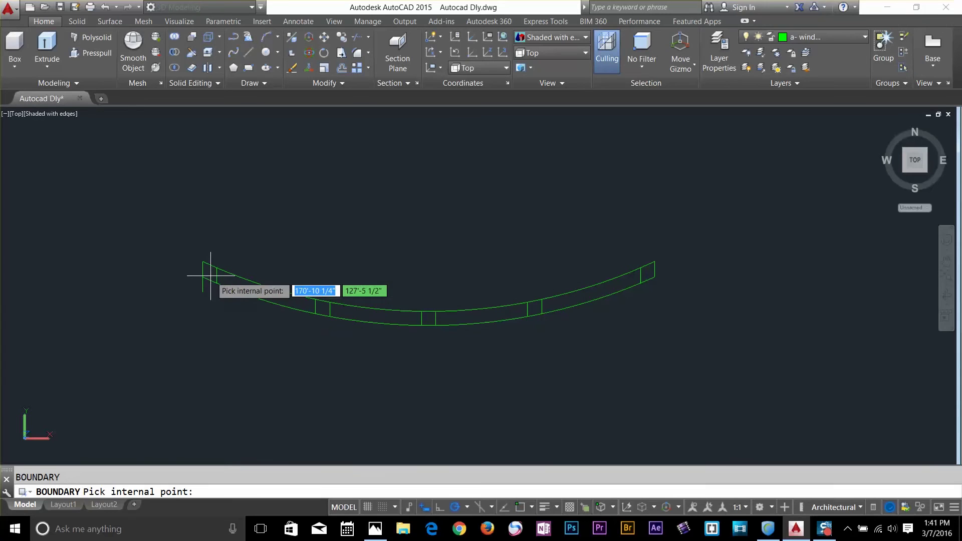
click(210, 275)
click(646, 273)
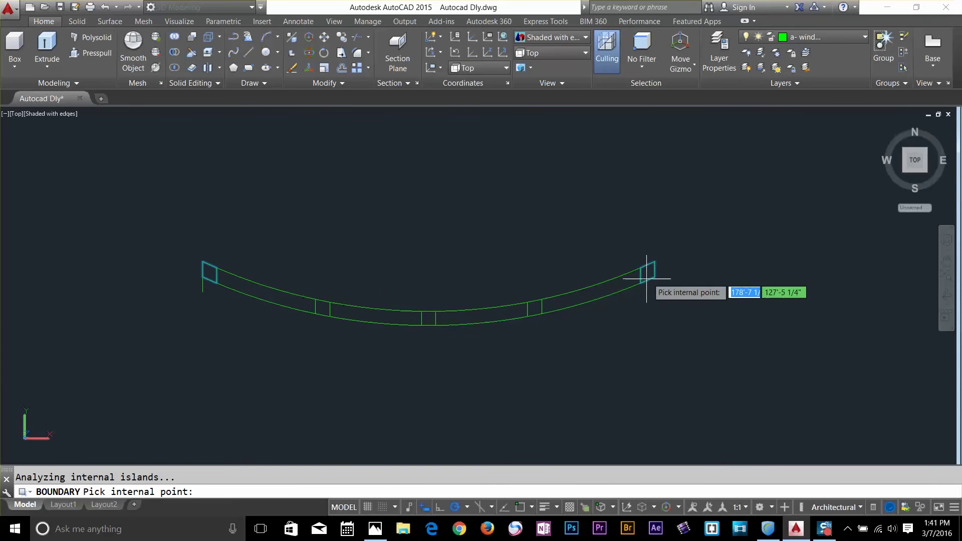
click(430, 319)
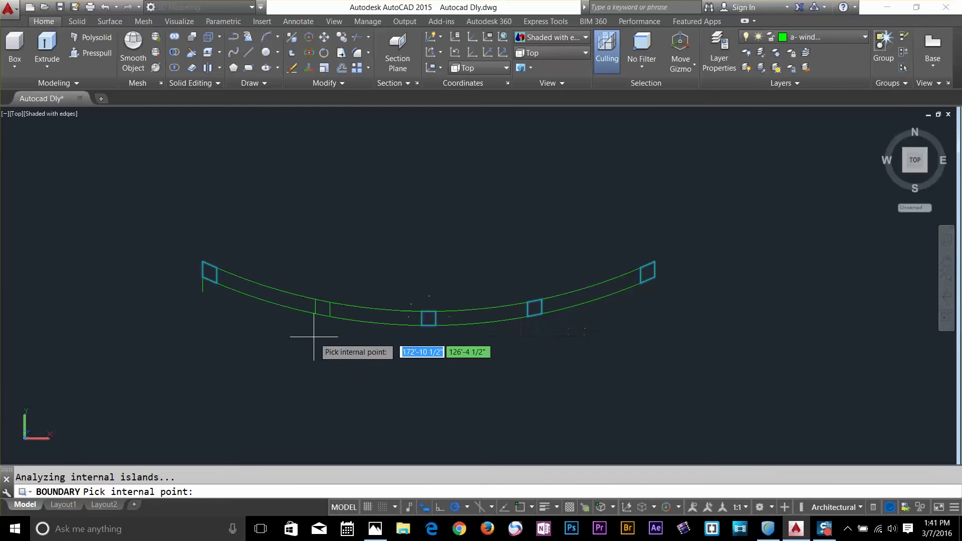
click(323, 308)
key(Return)
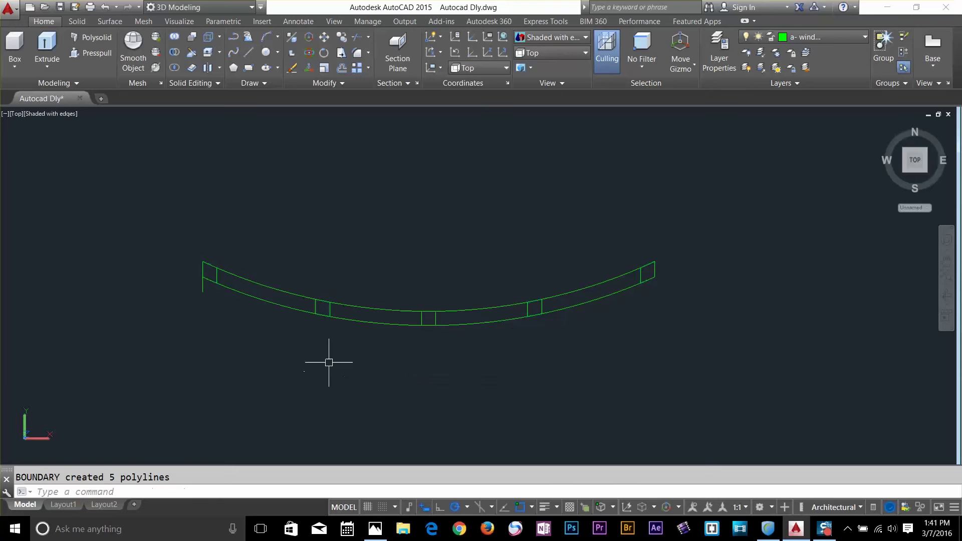
Switch the model to the SW Isometric view, framed on the curved window outline.
click(572, 52)
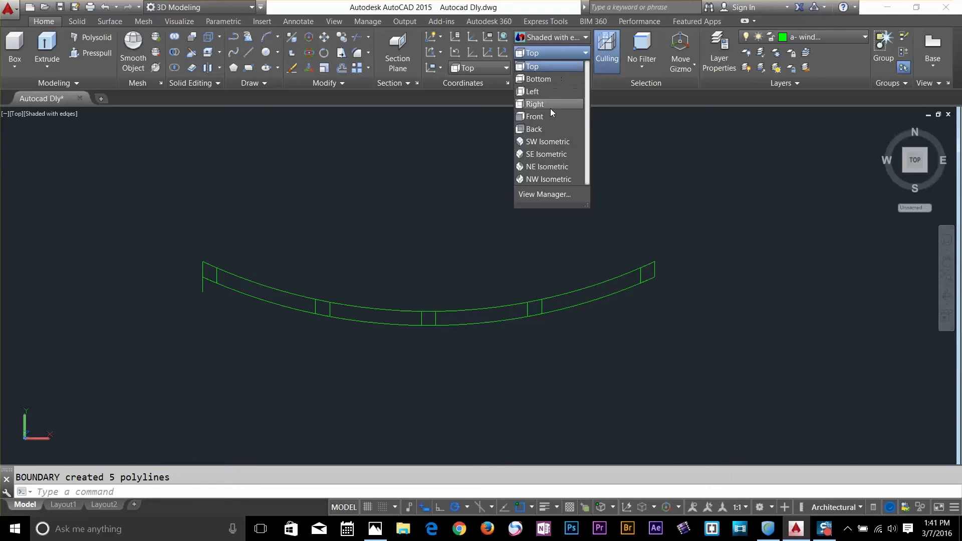
click(543, 140)
scroll(518, 220, up, 8)
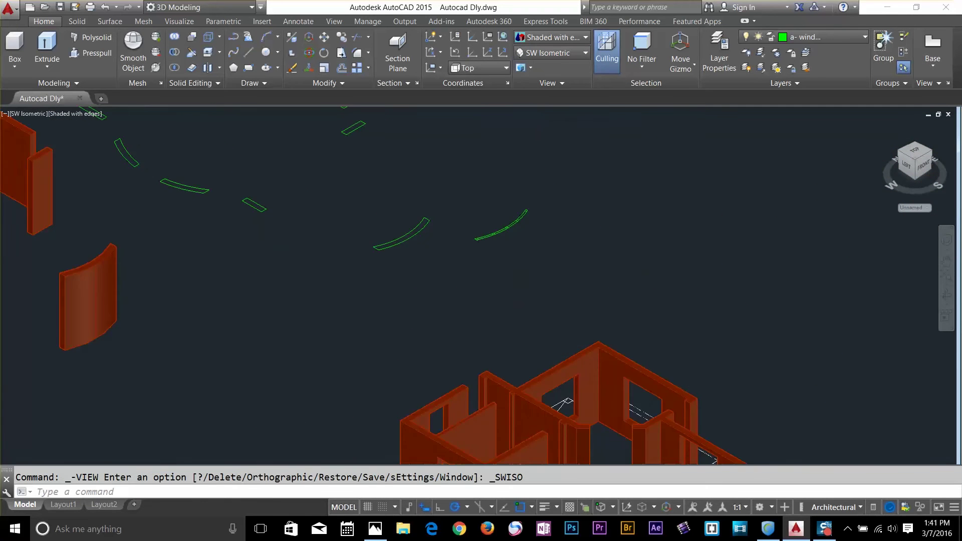
scroll(518, 220, up, 3)
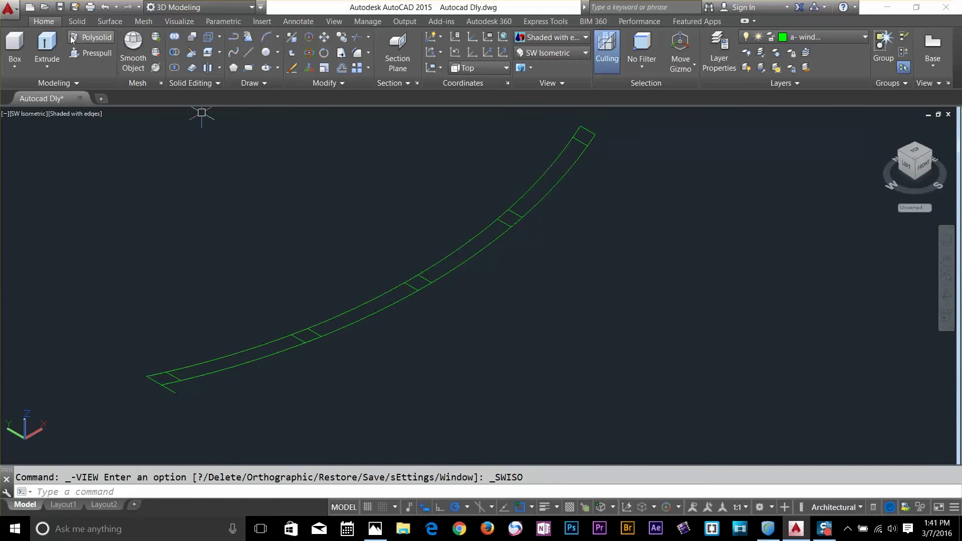
click(59, 67)
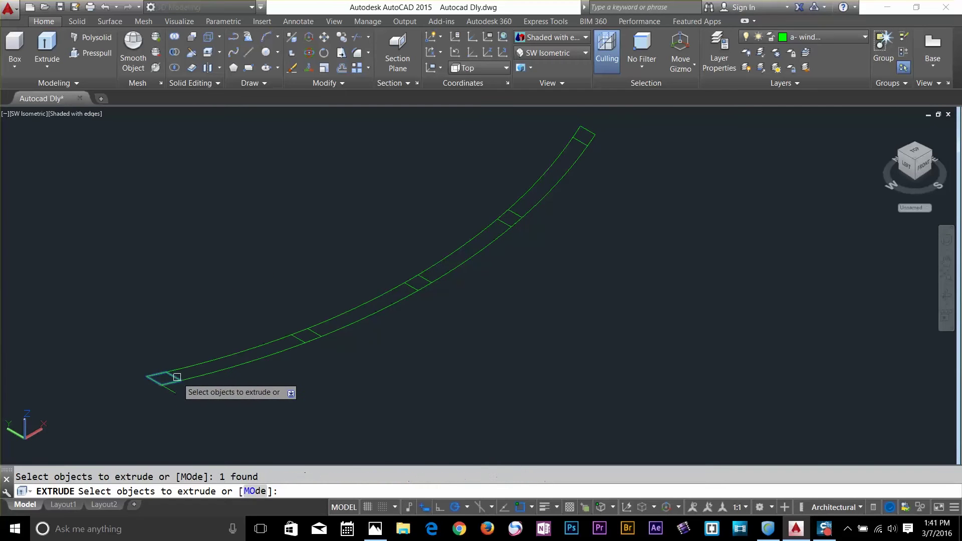
click(505, 221)
key(Escape)
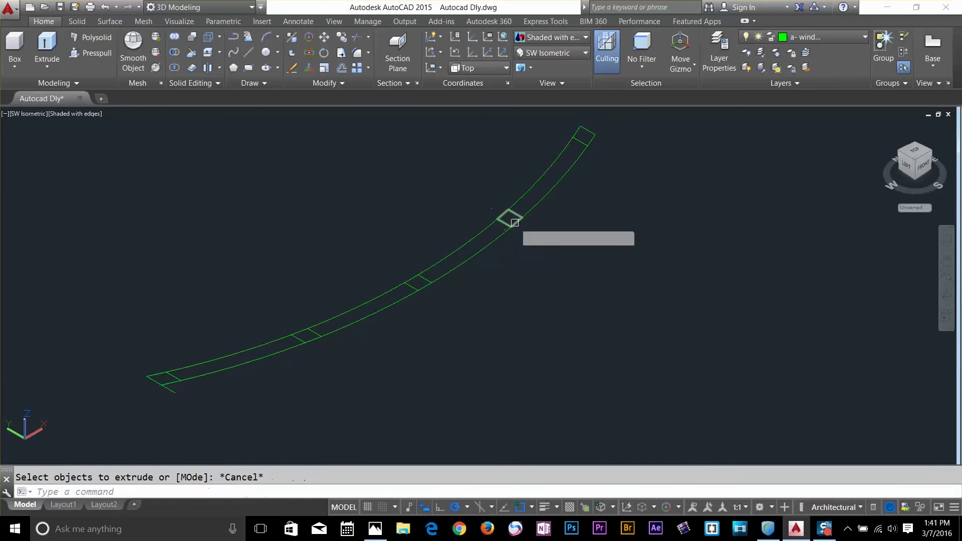
Extrude the five post and mullion boundary polylines of the curved window to a height of 6'.
key(space)
click(515, 222)
click(590, 135)
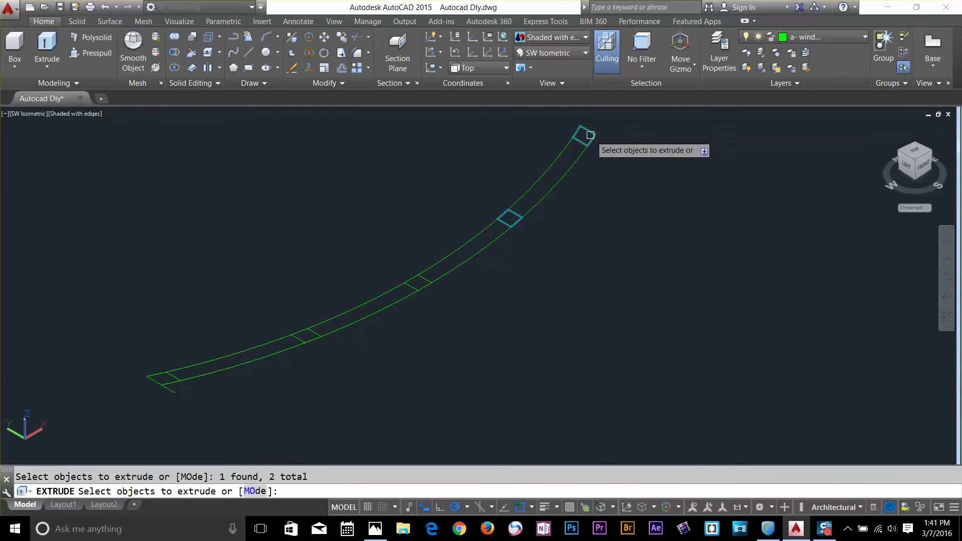
click(164, 384)
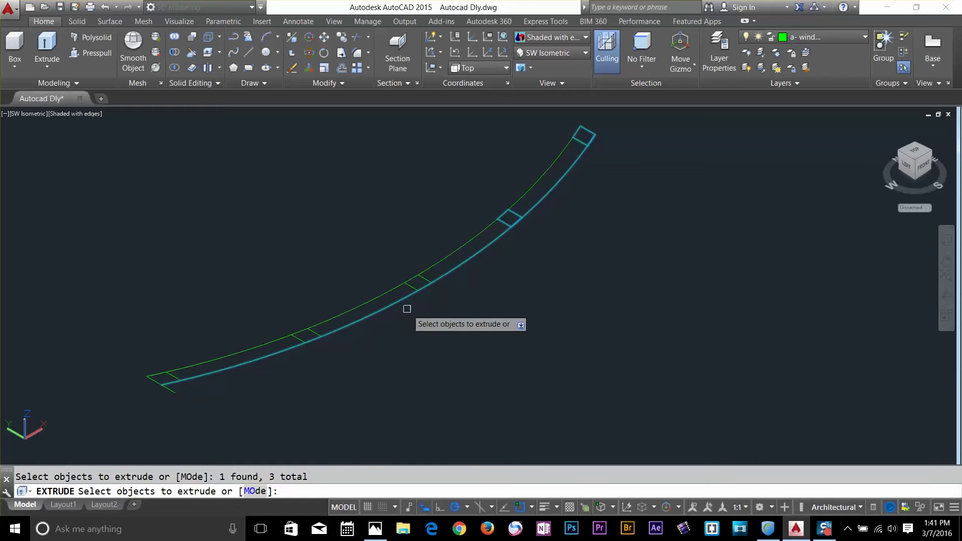
shift+click(232, 362)
click(410, 280)
scroll(303, 341, up, 5)
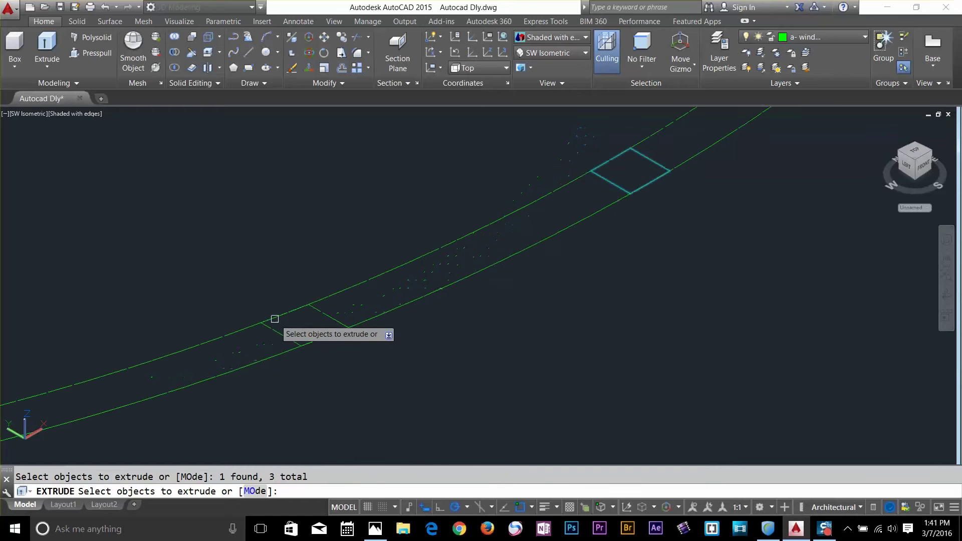
click(271, 323)
middle_drag(271, 324, 673, 230)
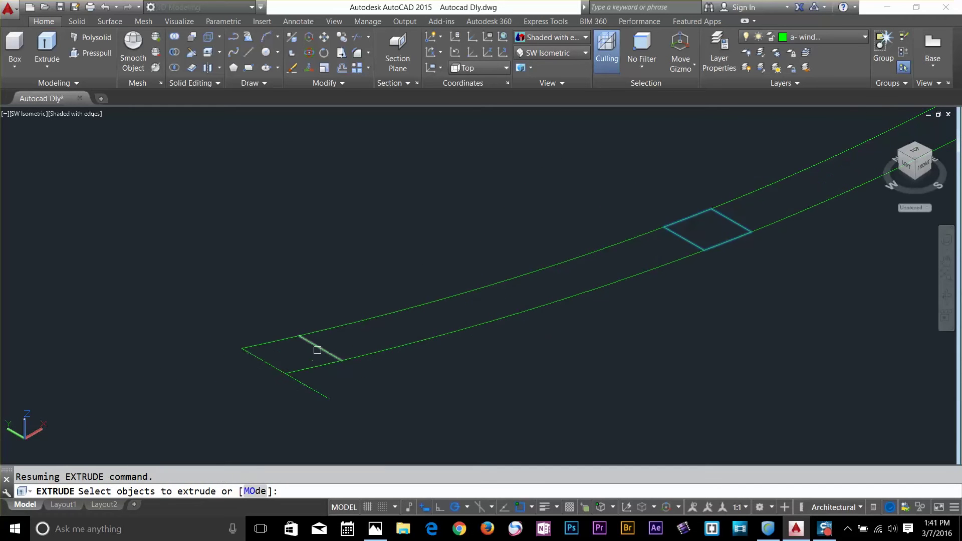
click(294, 340)
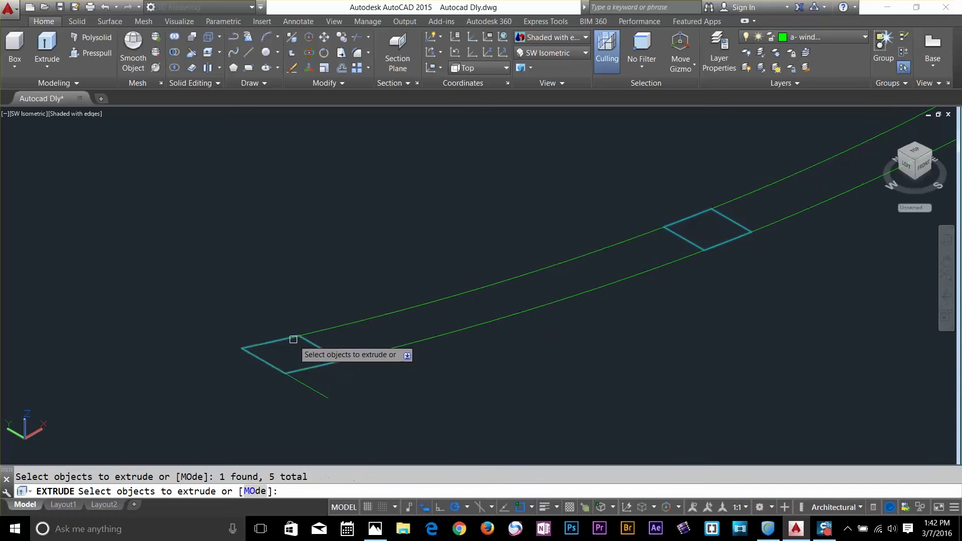
key(Return)
scroll(400, 321, down, 4)
text(6)
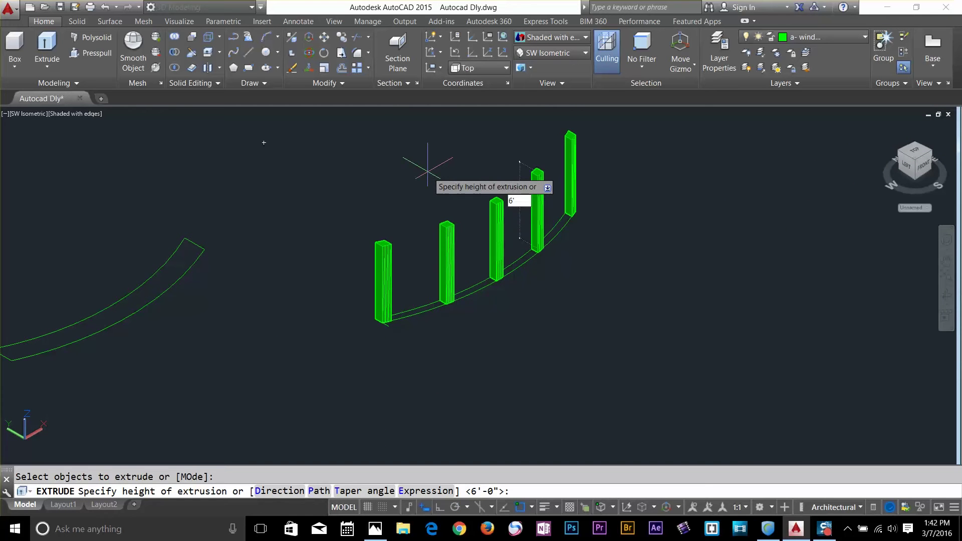
key(Return)
key(Escape)
Copy the five extruded mullions by the first one's bottom corner onto the neighbouring wide curved window outline.
text(co)
key(Return)
middle_drag(568, 202, 577, 238)
click(623, 133)
click(352, 213)
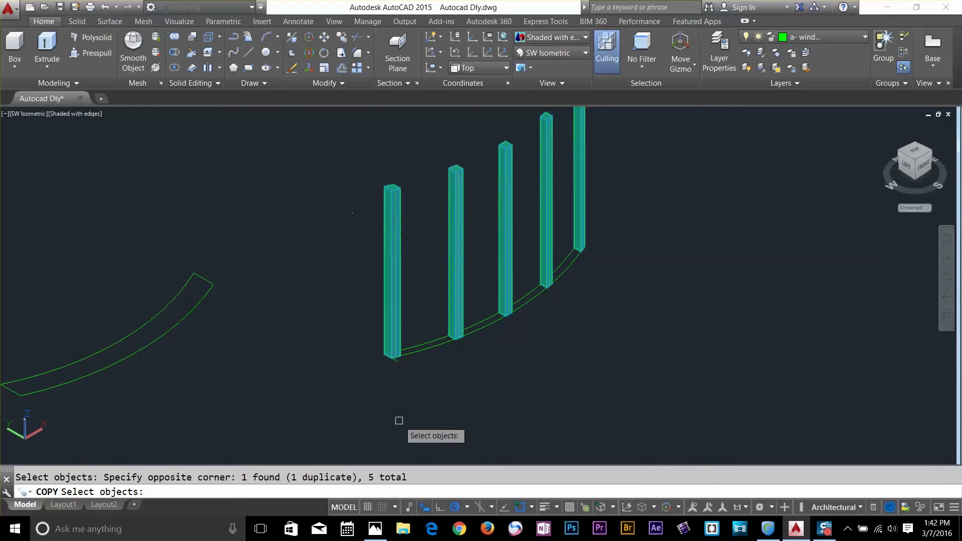
key(Return)
click(392, 357)
middle_drag(116, 394, 360, 330)
click(256, 328)
key(Escape)
key(Escape)
Erase the five original extruded mullions standing on the narrow curved frame outline.
middle_drag(685, 302, 575, 385)
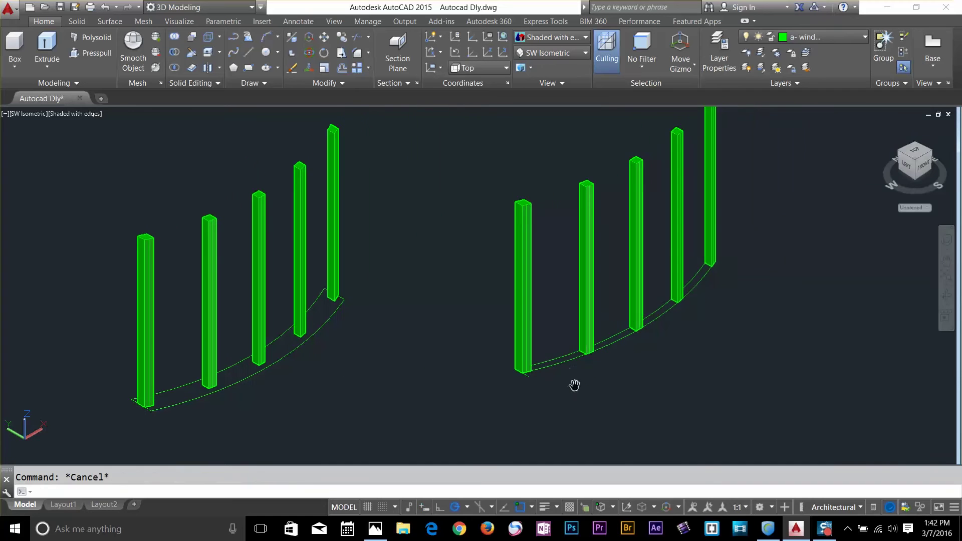
click(750, 143)
click(555, 183)
key(Delete)
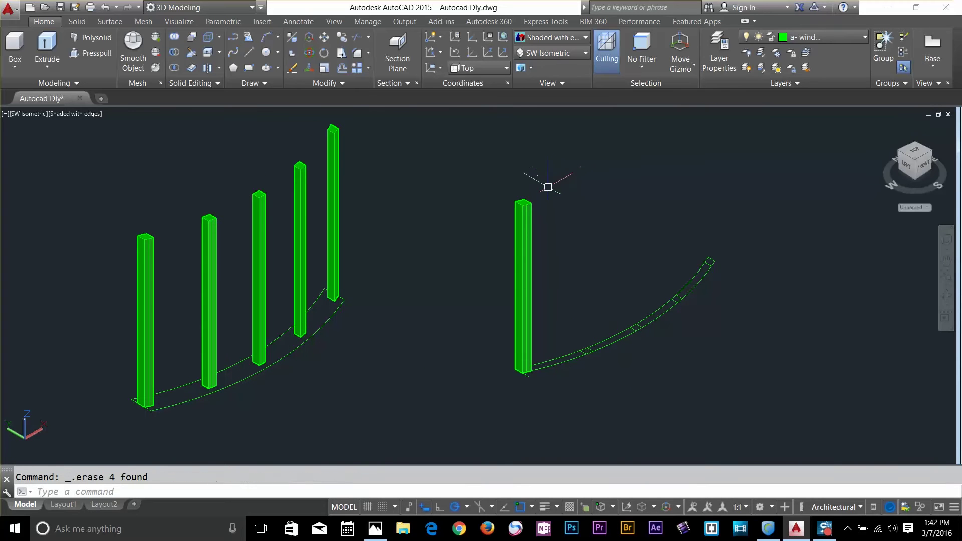
click(565, 179)
click(493, 241)
key(Delete)
Erase the cross lines of the three intermediate mullions from the narrow curved frame outline.
click(608, 269)
click(699, 359)
key(Delete)
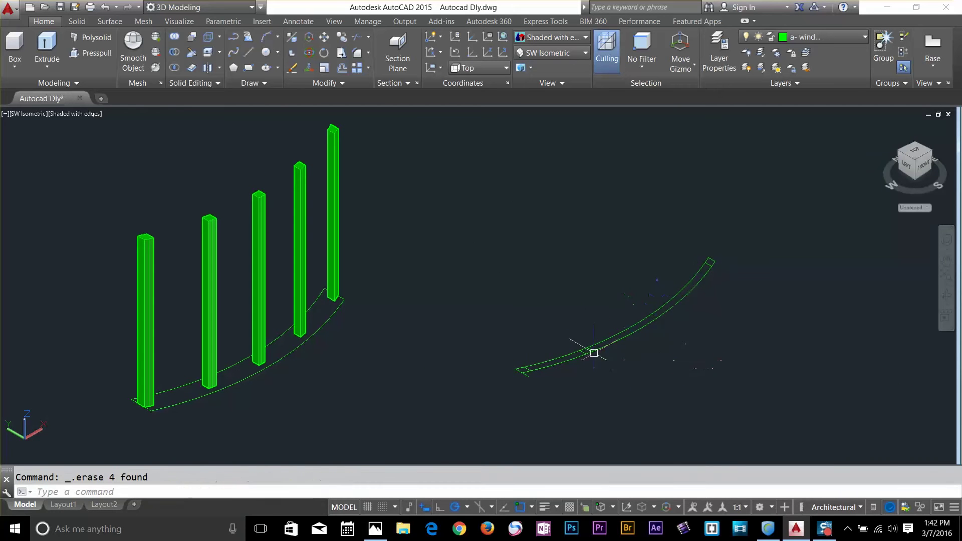
click(581, 327)
click(612, 377)
key(Delete)
click(587, 347)
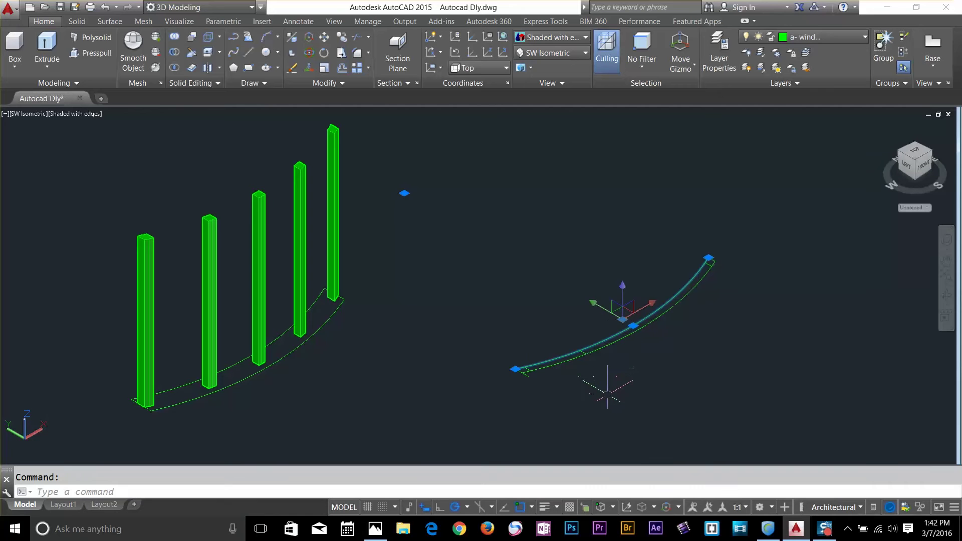
click(583, 352)
click(607, 400)
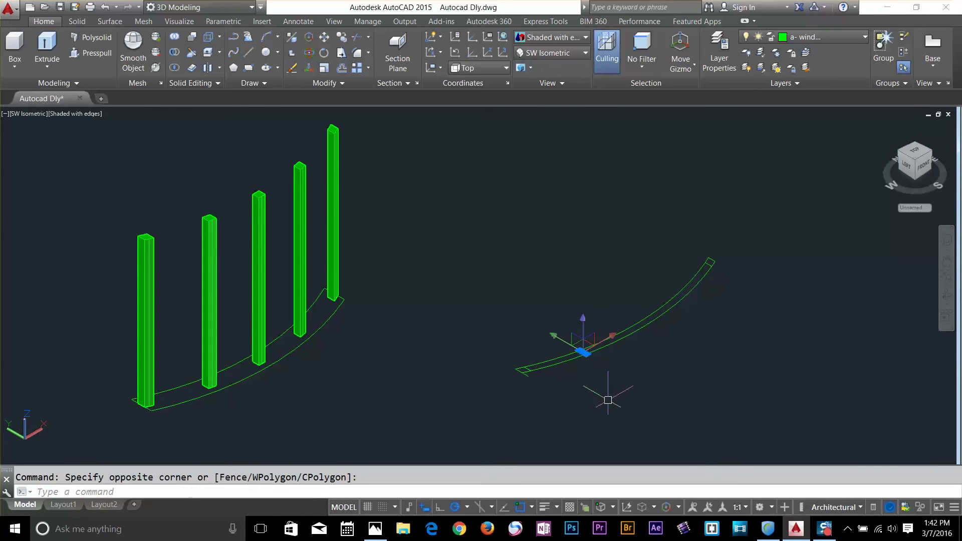
click(551, 387)
key(Delete)
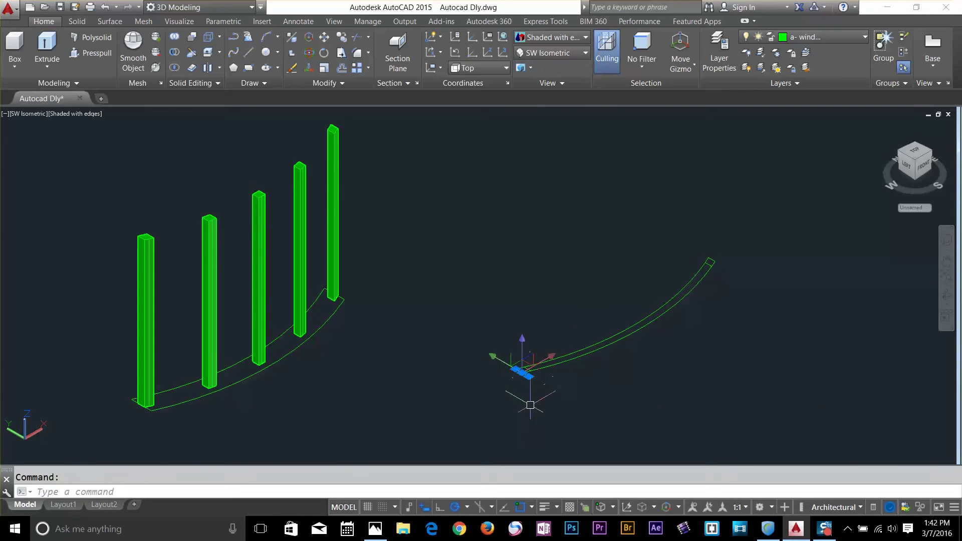
Erase the inner post lines at both ends of the narrow curved frame outline.
scroll(531, 400, up, 3)
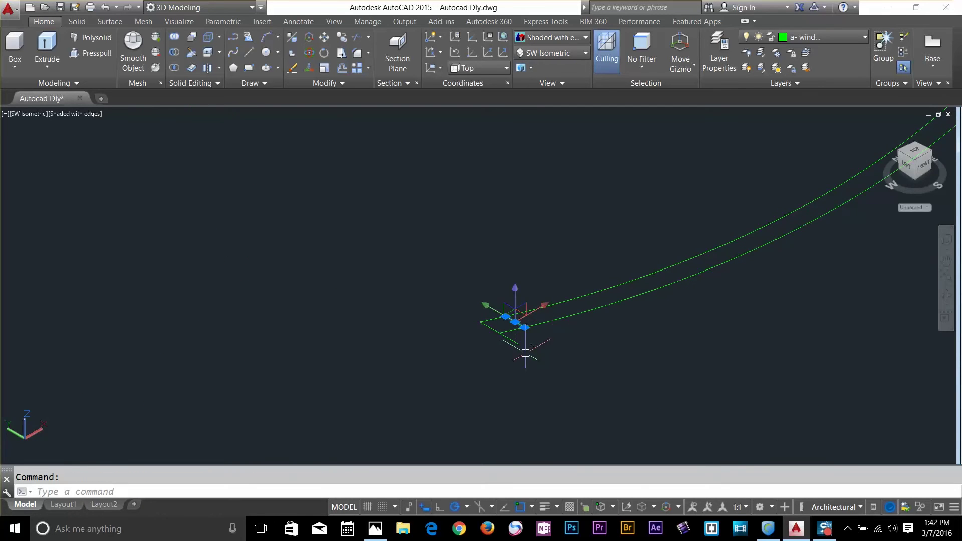
scroll(562, 356, down, 4)
middle_drag(532, 368, 384, 421)
scroll(611, 263, up, 4)
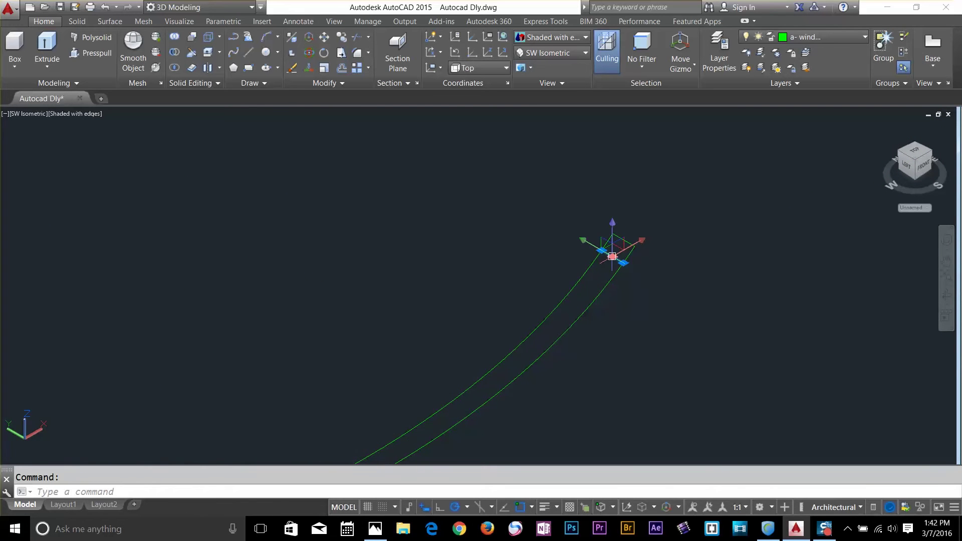
key(Delete)
Create a closed polyline boundary from the area inside the narrow curved frame outline.
scroll(626, 287, down, 5)
middle_drag(626, 287, 685, 234)
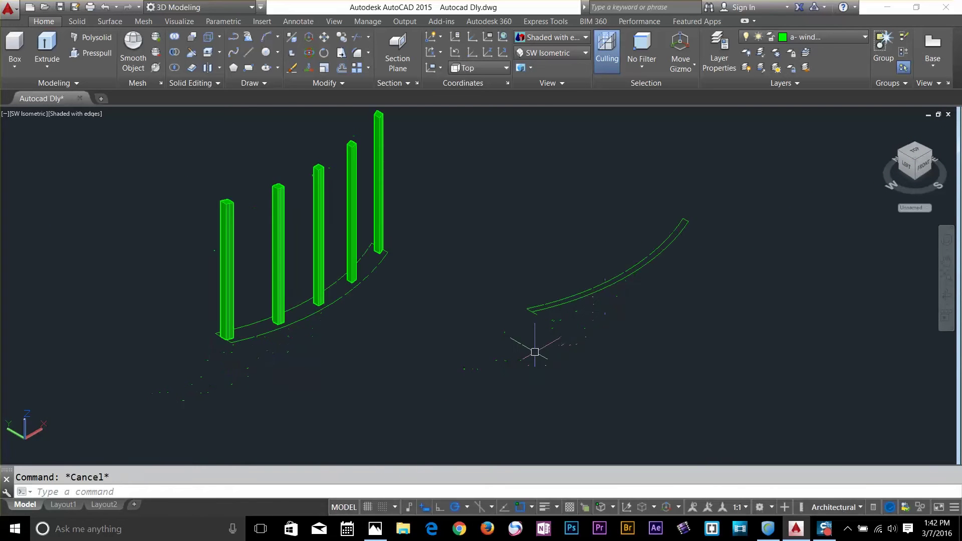
scroll(548, 335, up, 3)
key(Return)
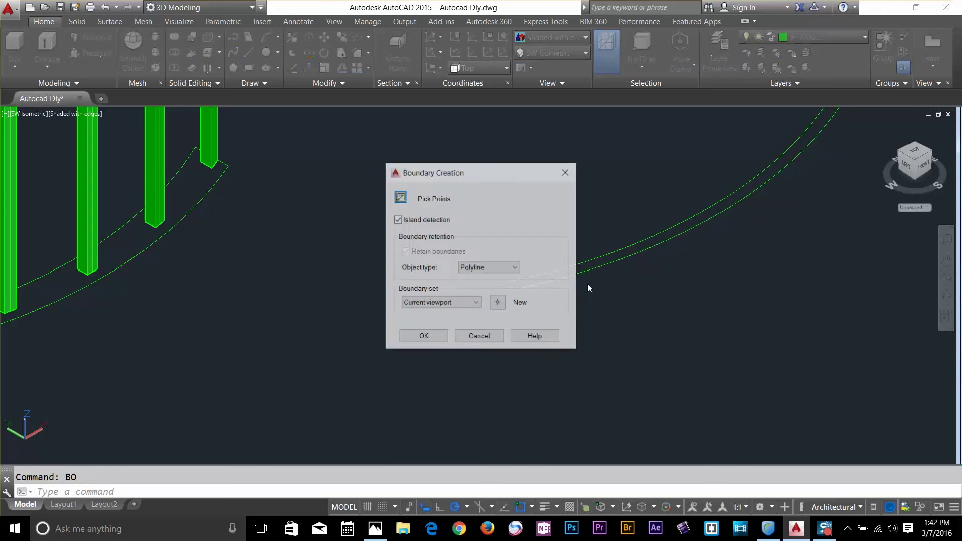
click(400, 197)
scroll(538, 341, up, 1)
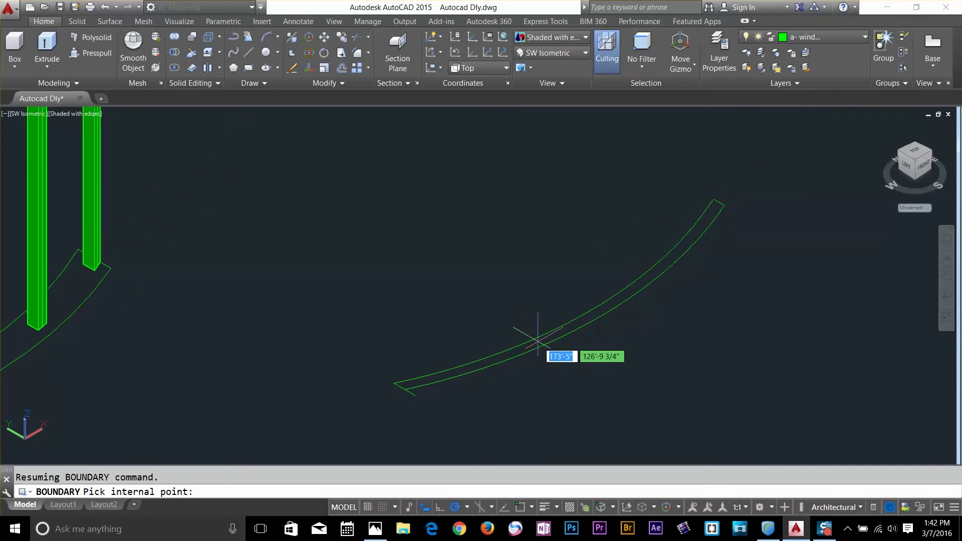
click(541, 346)
key(Return)
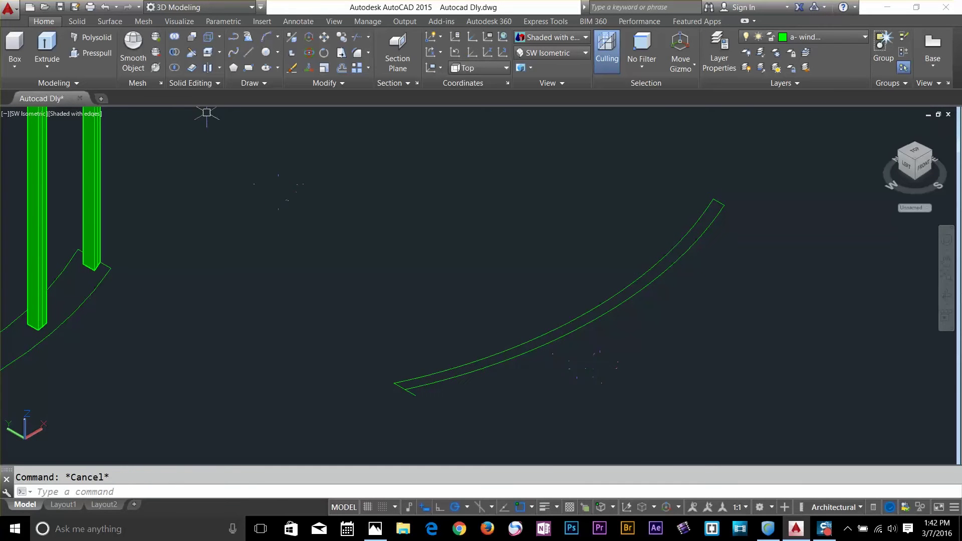
Extrude the narrow curved boundary 6 inches into a solid rail.
click(60, 42)
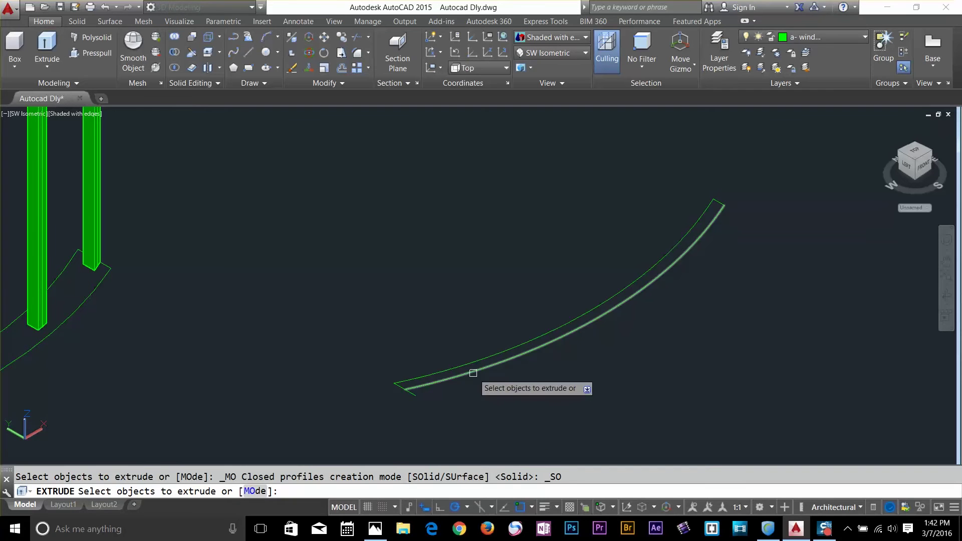
click(404, 389)
key(Return)
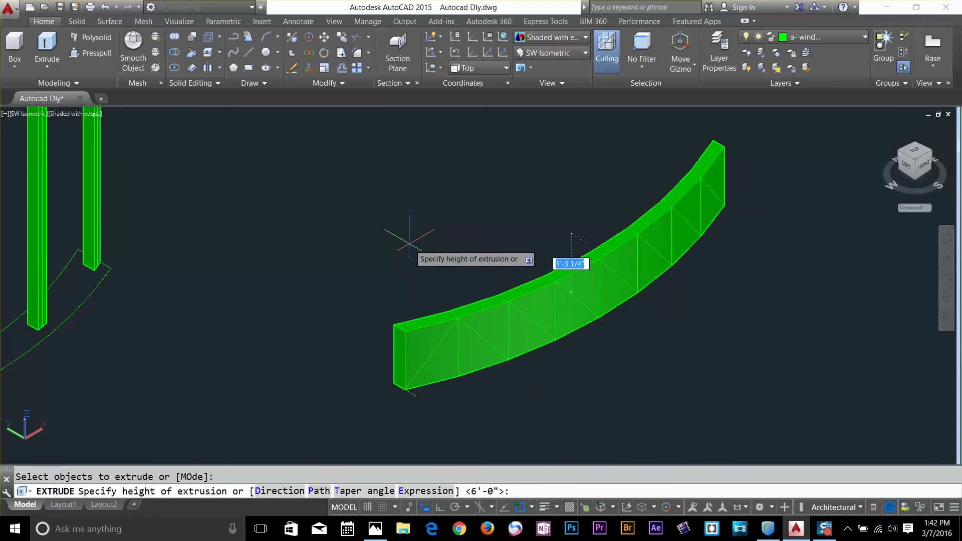
text(6)
key(Return)
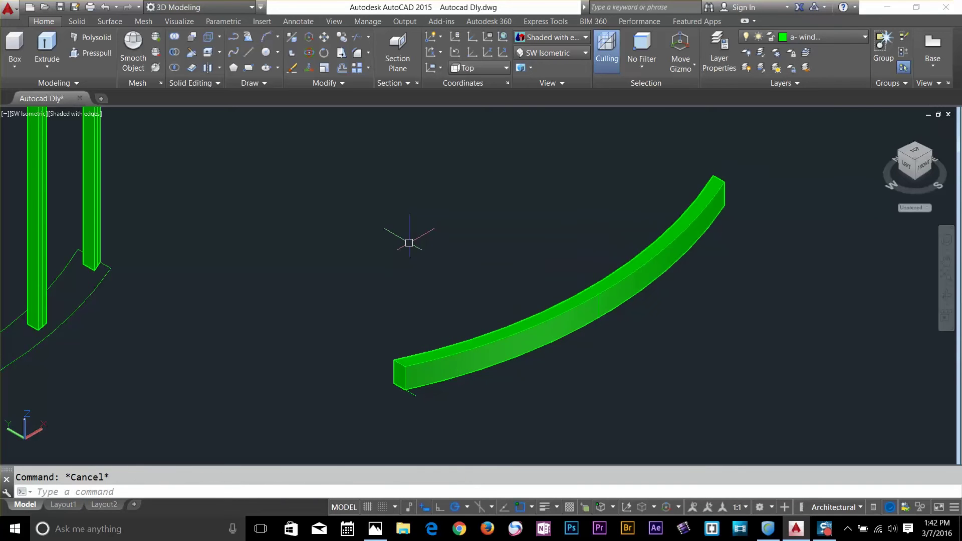
Copy the curved rail by its bottom end corner onto the base of the first of the five mullions.
scroll(454, 316, down, 2)
text(c)
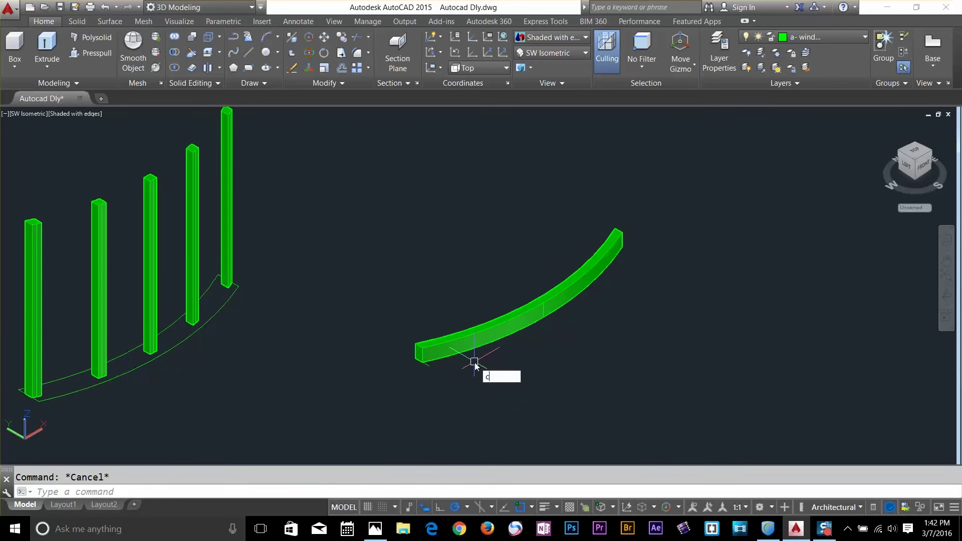
text(t o)
key(Return)
click(444, 348)
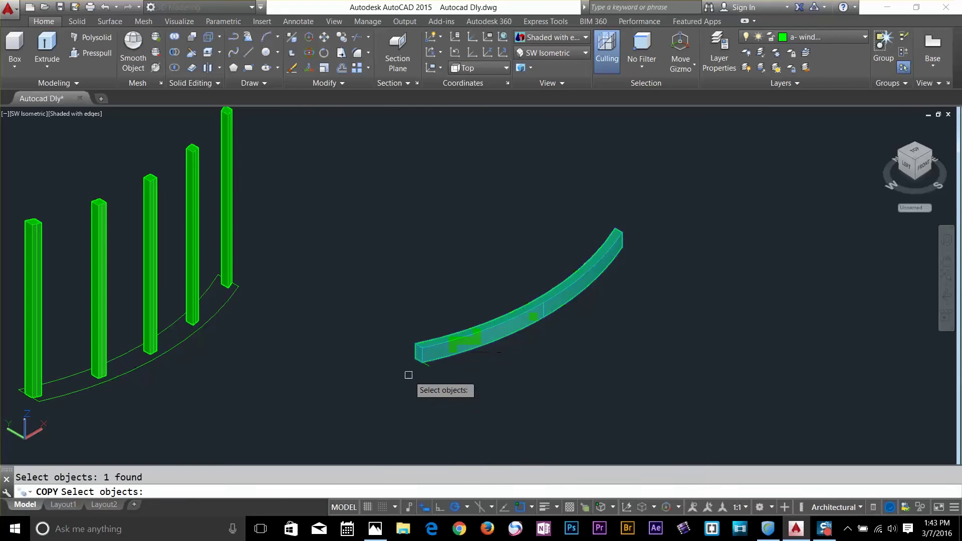
key(Return)
click(416, 360)
middle_drag(416, 368, 777, 278)
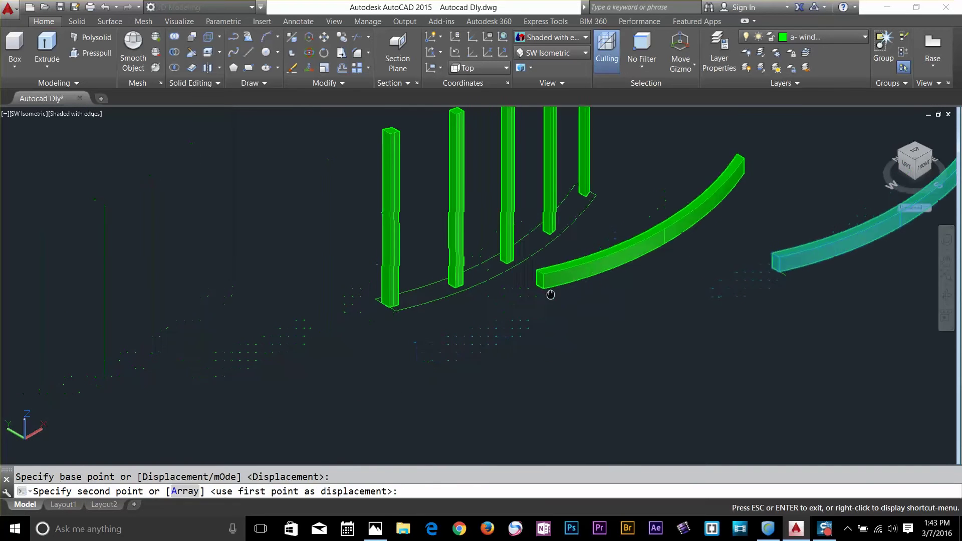
click(399, 309)
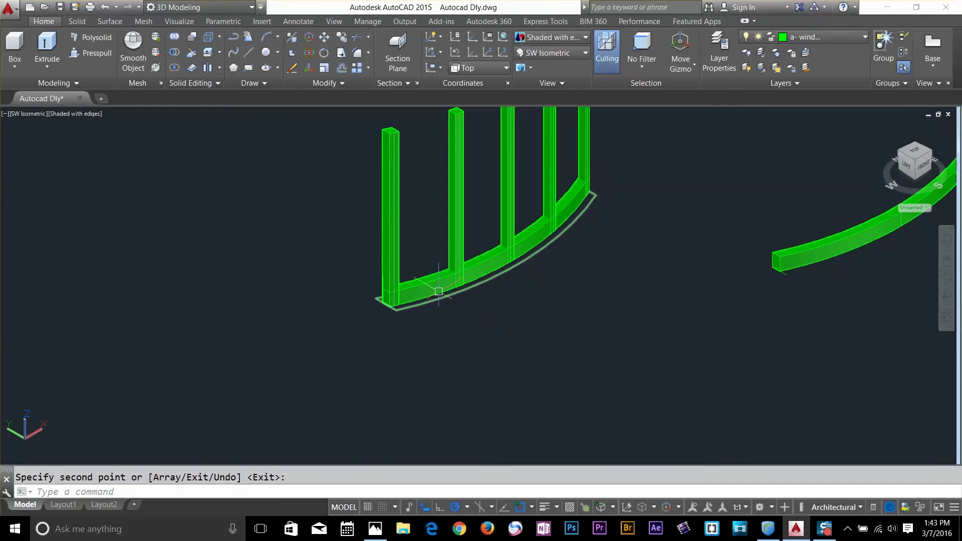
key(Return)
Copy the bottom curved rail by its top end corner up to the top corner of the first mullion.
key(Return)
click(405, 297)
key(Return)
scroll(381, 303, up, 5)
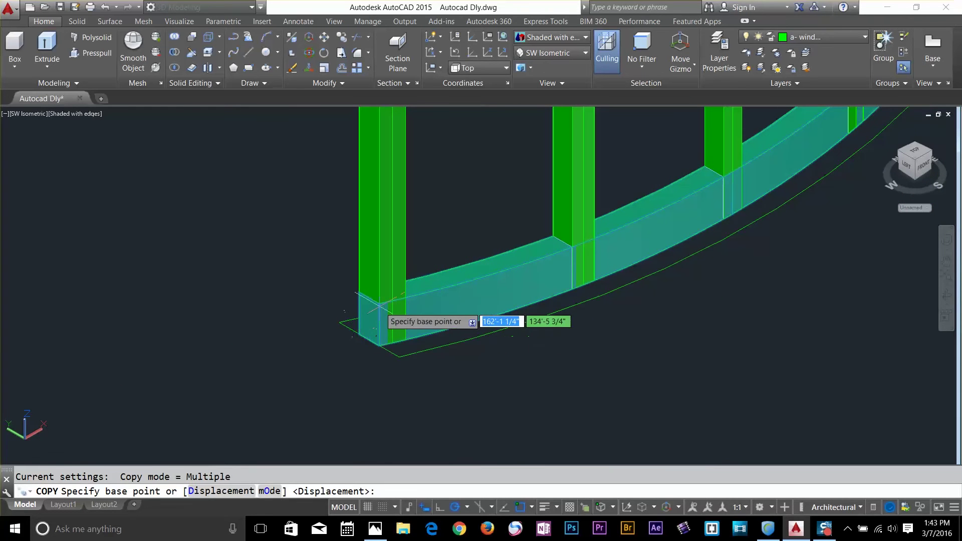
click(379, 303)
scroll(380, 302, down, 4)
middle_drag(385, 292, 383, 435)
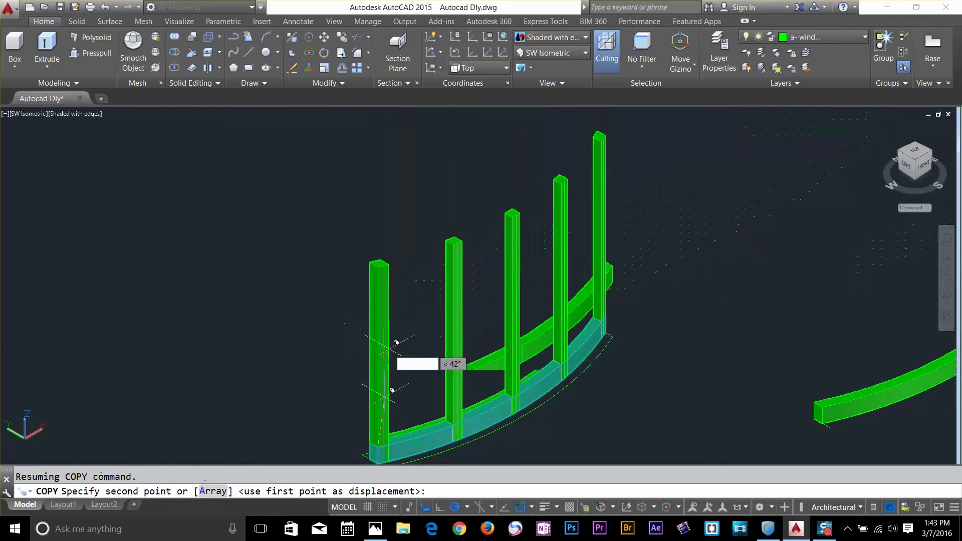
click(378, 261)
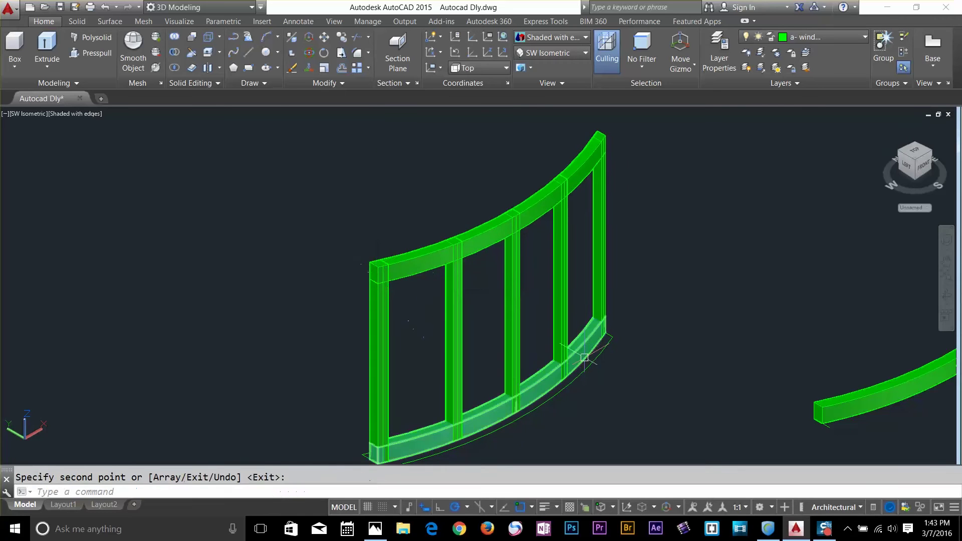
key(Escape)
Create a new layer with a name starting "A- windo" and assign it index color 253.
scroll(586, 362, down, 2)
shift+middle_drag(594, 365, 612, 335)
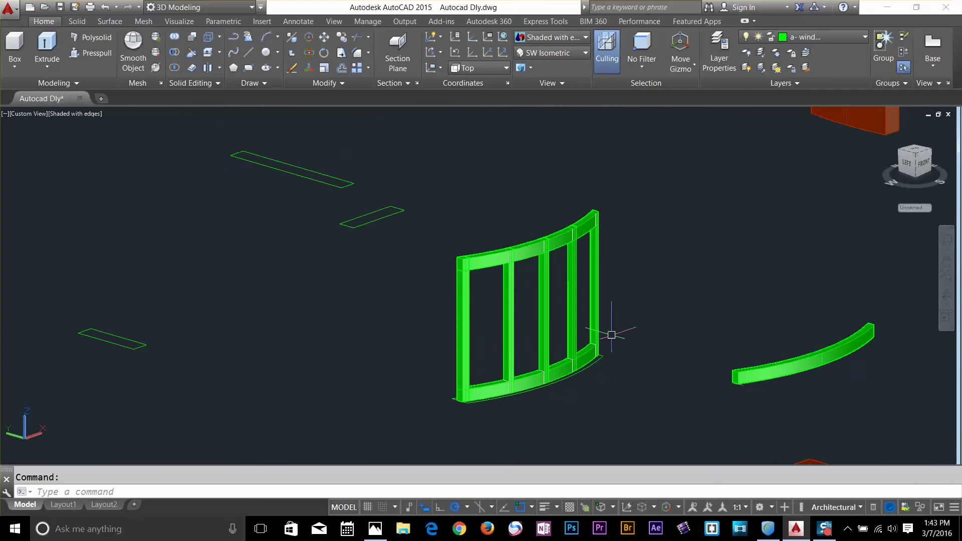
middle_drag(675, 335, 497, 199)
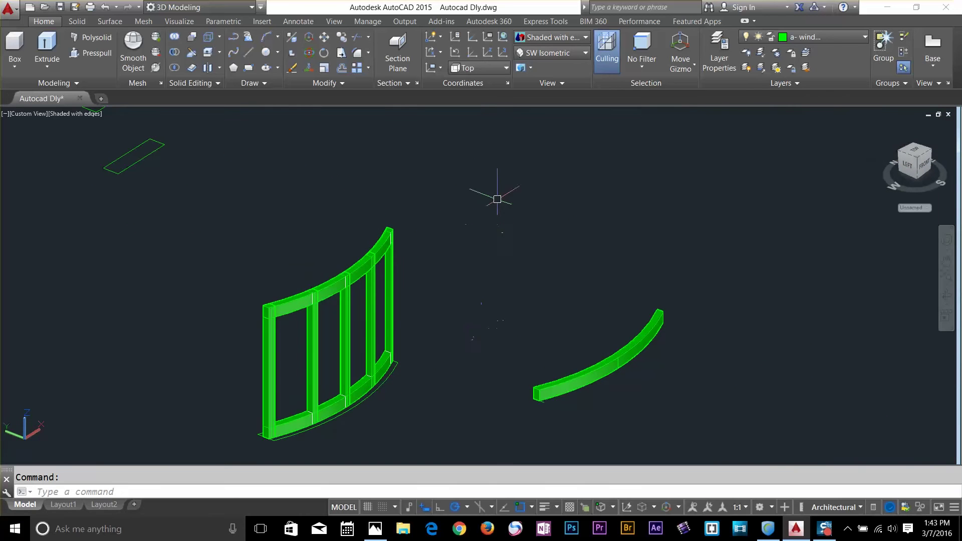
click(721, 50)
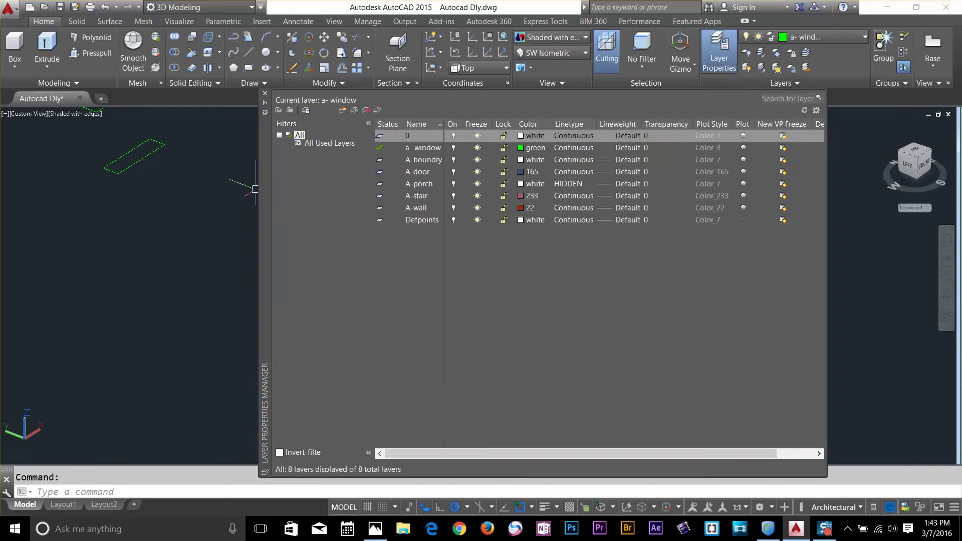
click(343, 111)
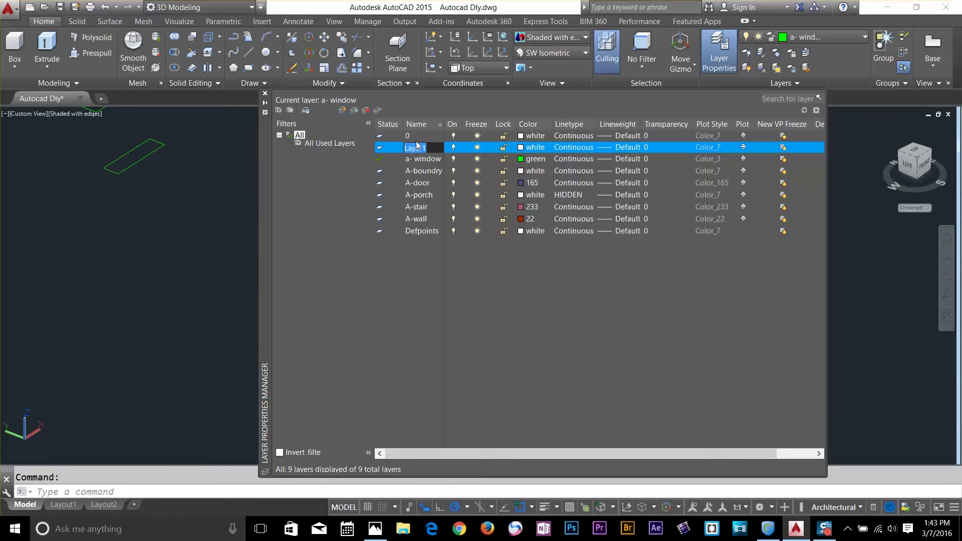
text(A- windo...)
click(520, 148)
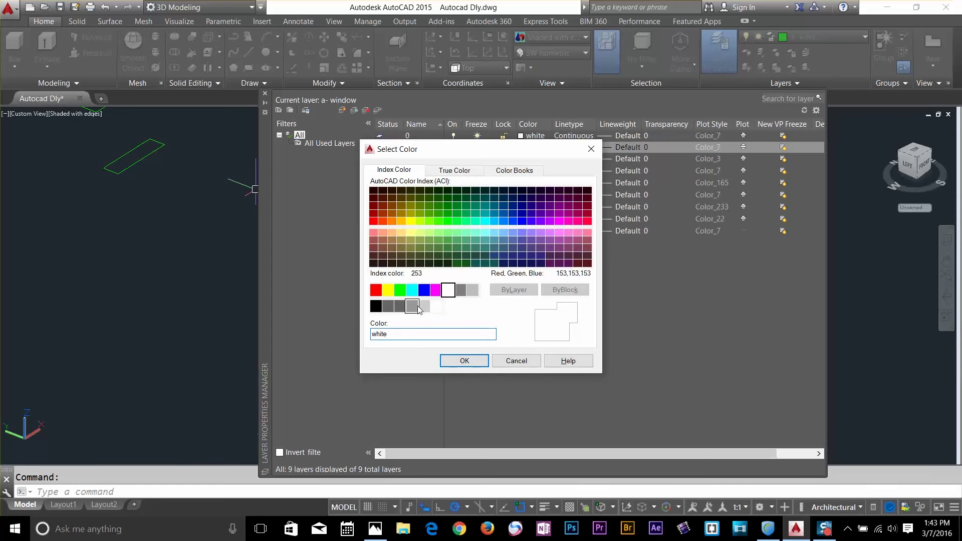
click(412, 305)
click(465, 361)
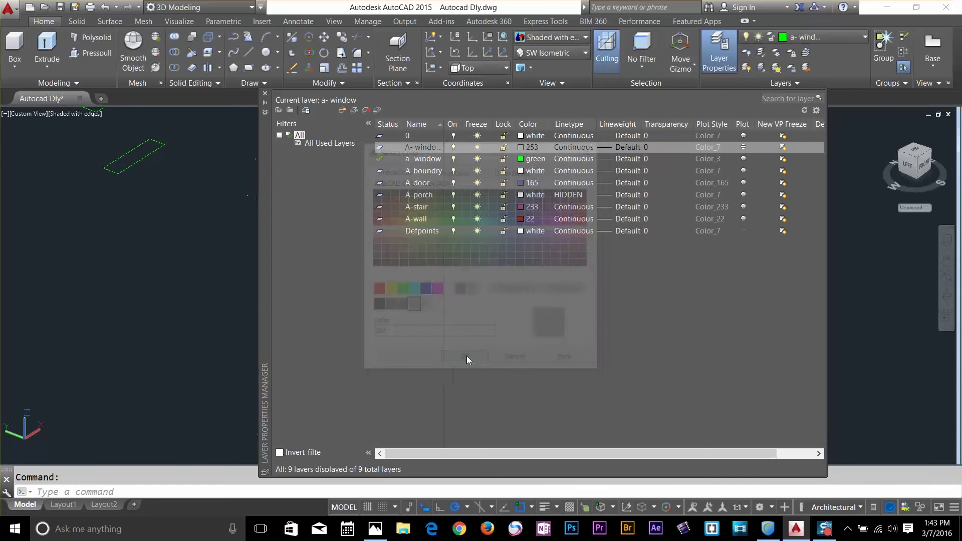
click(266, 93)
Erase the original curved rail solid standing on the narrow curved frame outline.
click(629, 346)
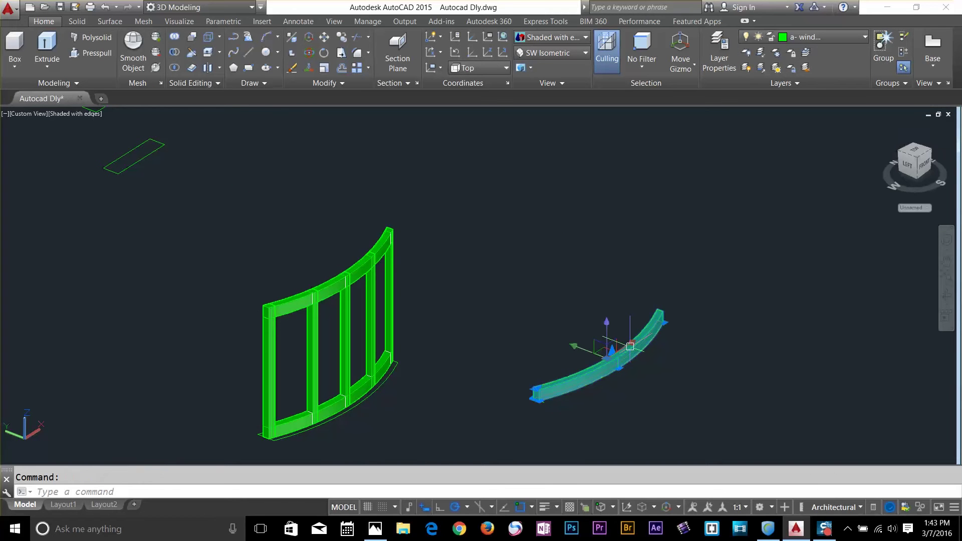
key(Delete)
scroll(633, 369, up, 2)
click(608, 366)
key(Escape)
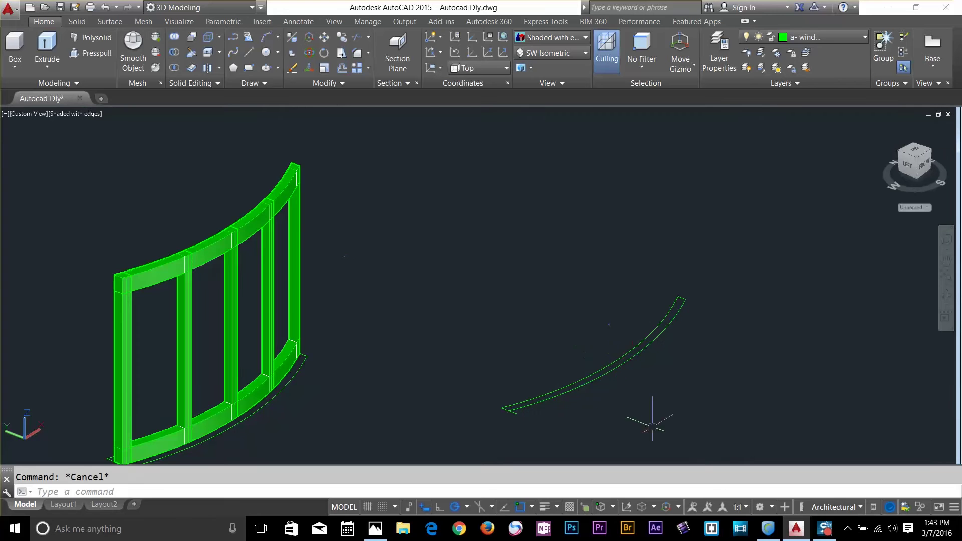
scroll(599, 413, up, 3)
text(co)
key(Return)
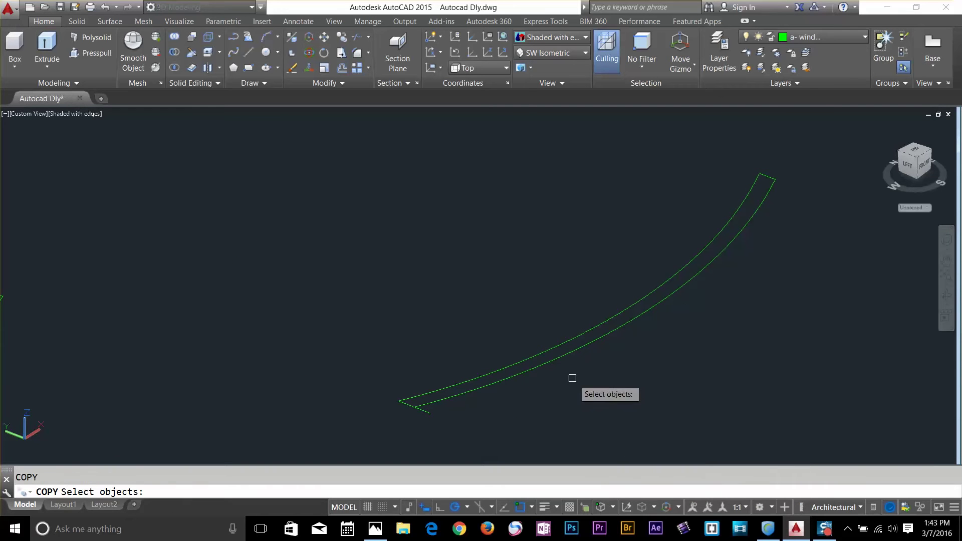
click(572, 349)
key(Return)
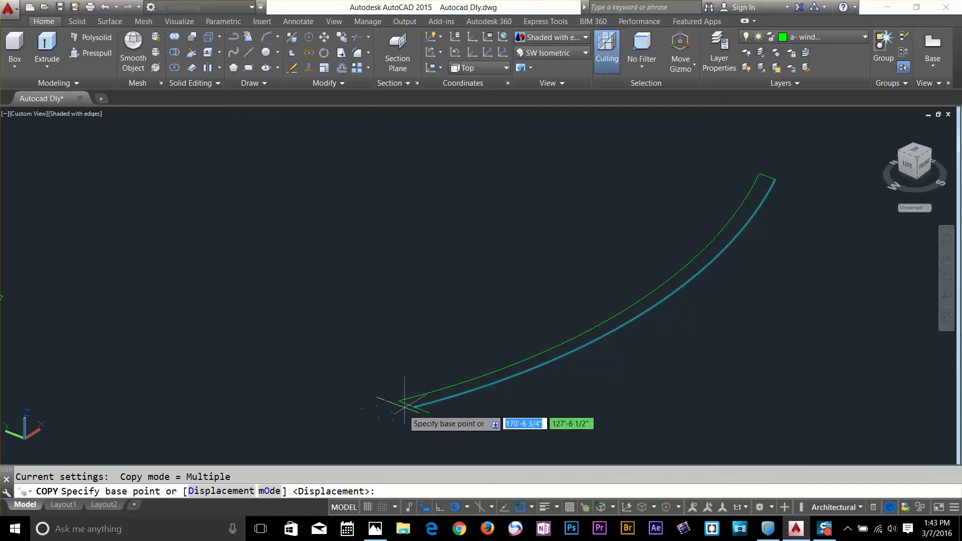
click(413, 404)
scroll(415, 394, up, 1)
scroll(501, 386, down, 3)
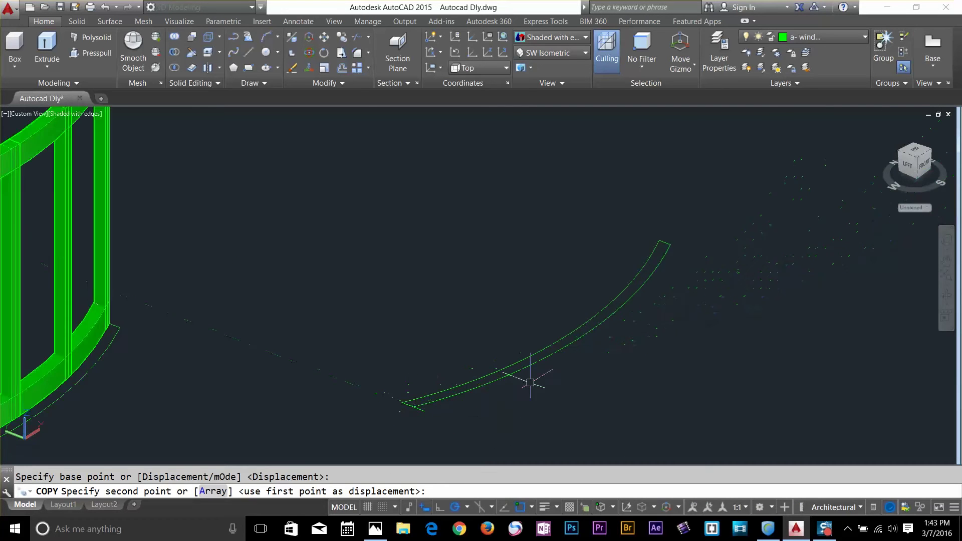
key(Escape)
Copy the outer arc of the narrow curved outline from its upper endpoint to the midpoint of the short end line.
scroll(692, 246, up, 2)
key(Return)
click(637, 261)
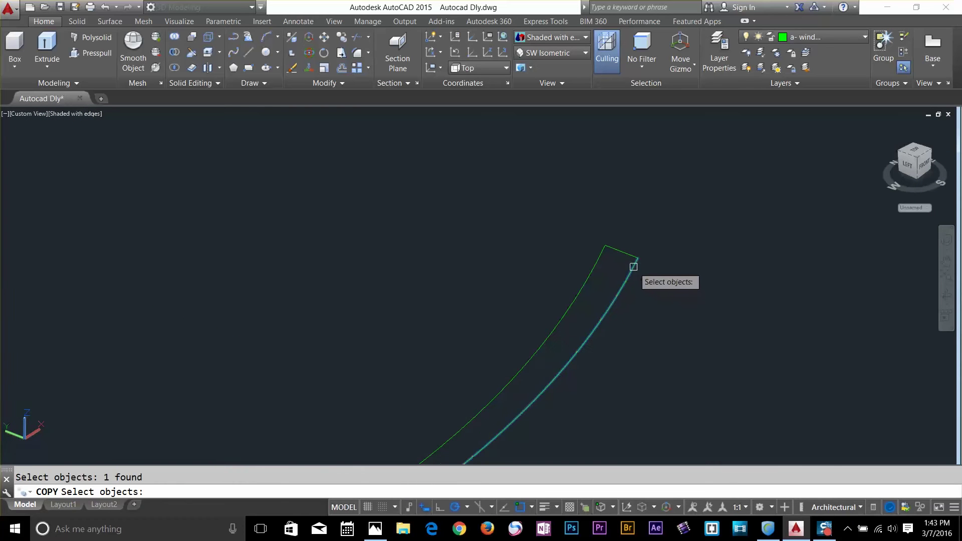
key(Return)
click(638, 258)
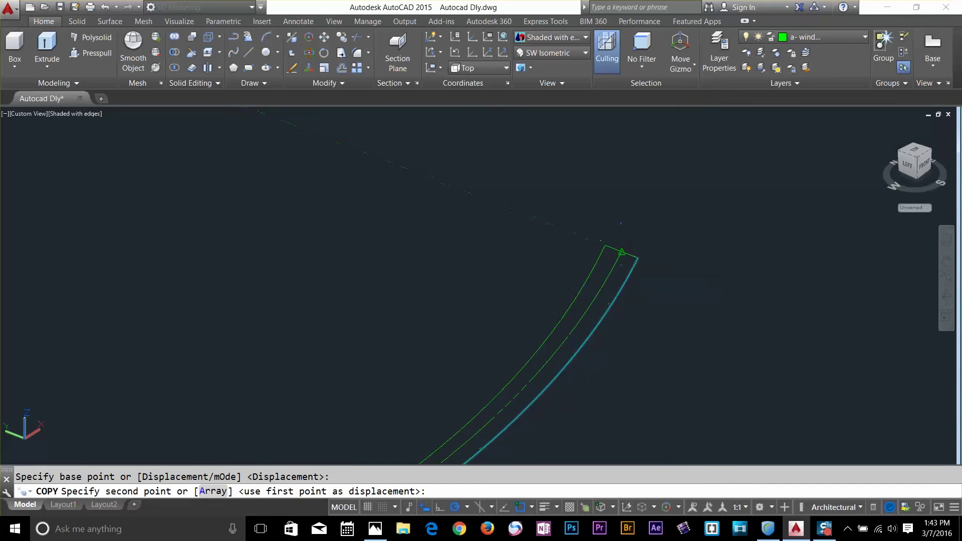
click(643, 262)
key(Escape)
Extrude the copied middle arc 6' high into a curved glass surface.
scroll(671, 282, down, 3)
middle_drag(671, 282, 698, 263)
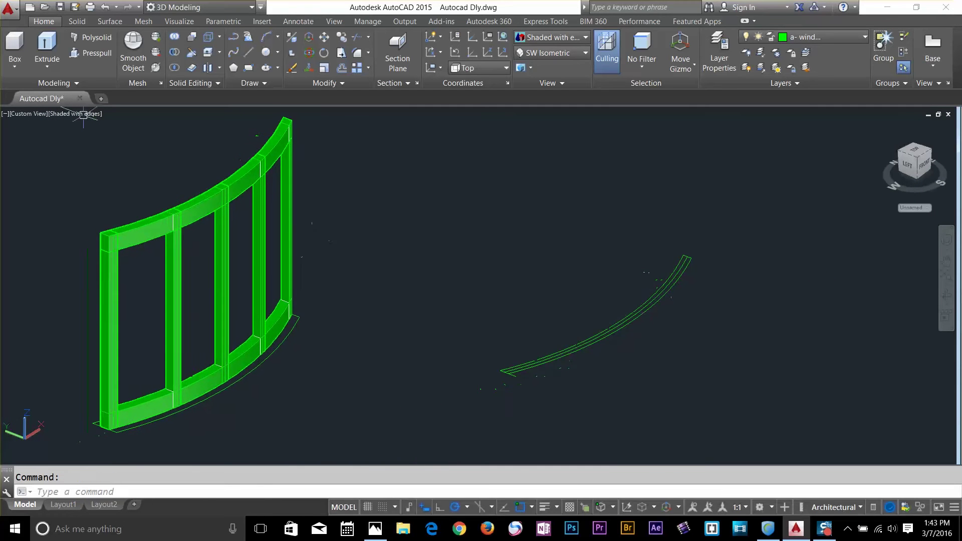
click(56, 59)
scroll(602, 346, up, 4)
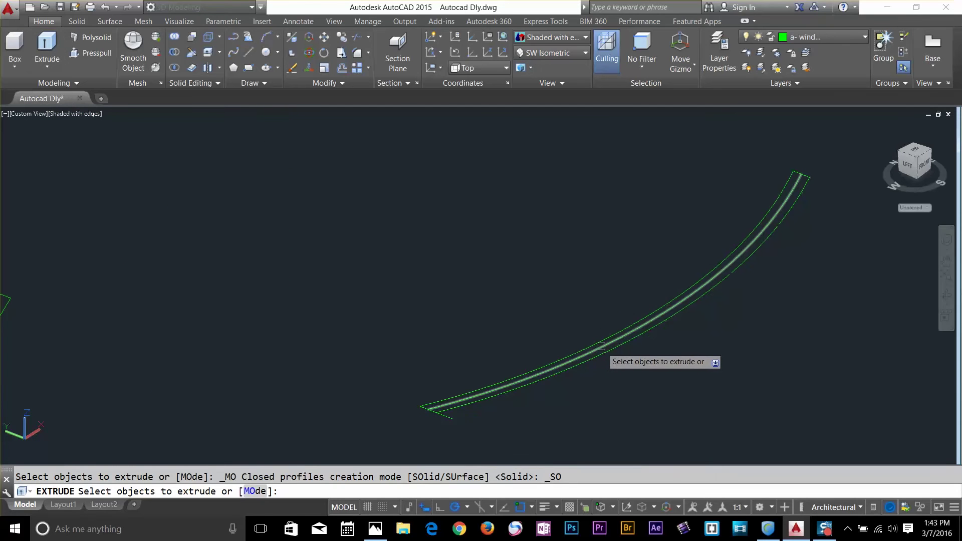
click(602, 347)
key(Return)
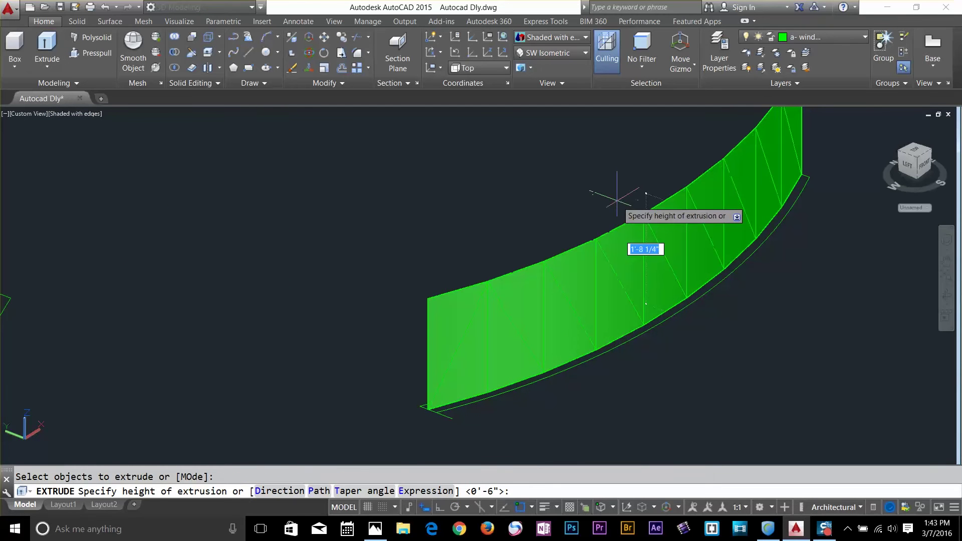
text(6')
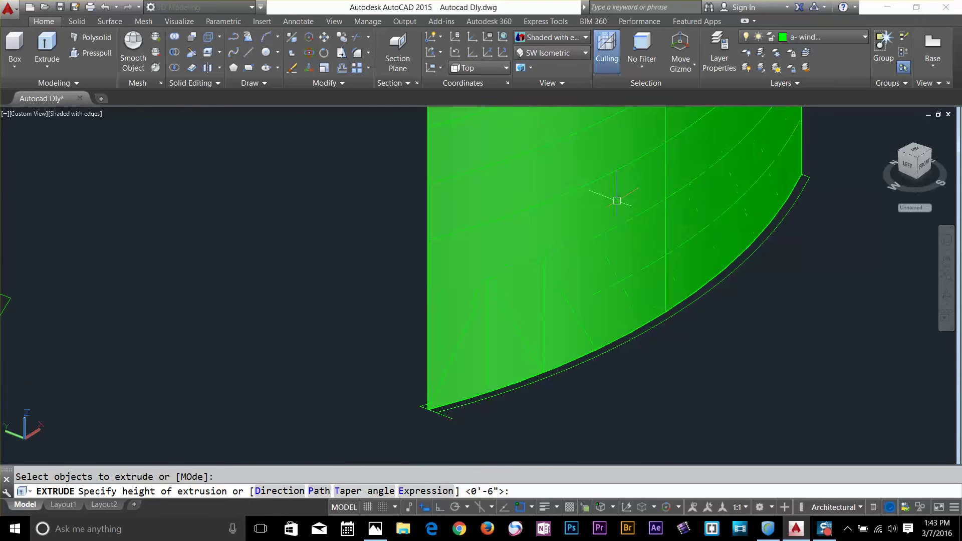
key(Return)
key(Escape)
Assign the extruded curved surface to the newly created gray window layer.
scroll(583, 249, down, 2)
click(548, 244)
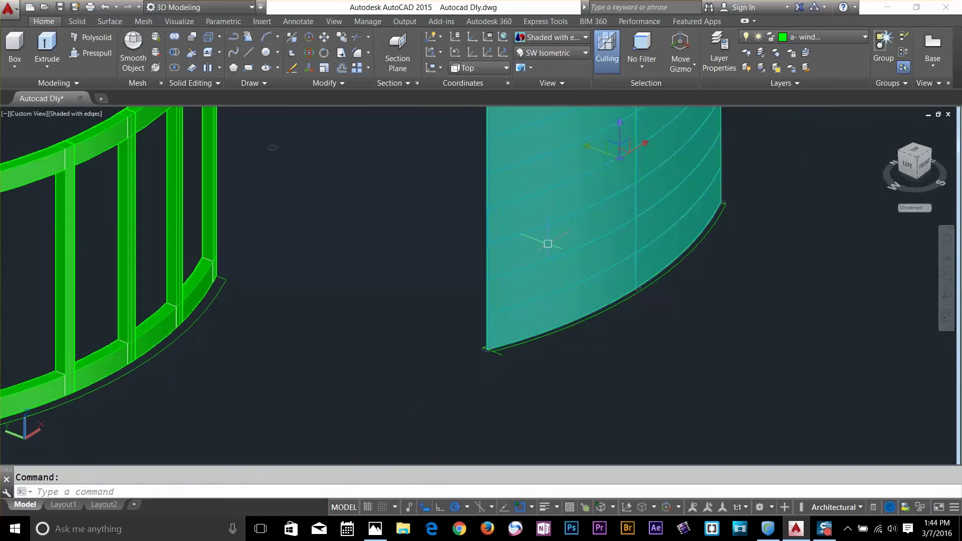
click(840, 41)
click(820, 54)
key(Escape)
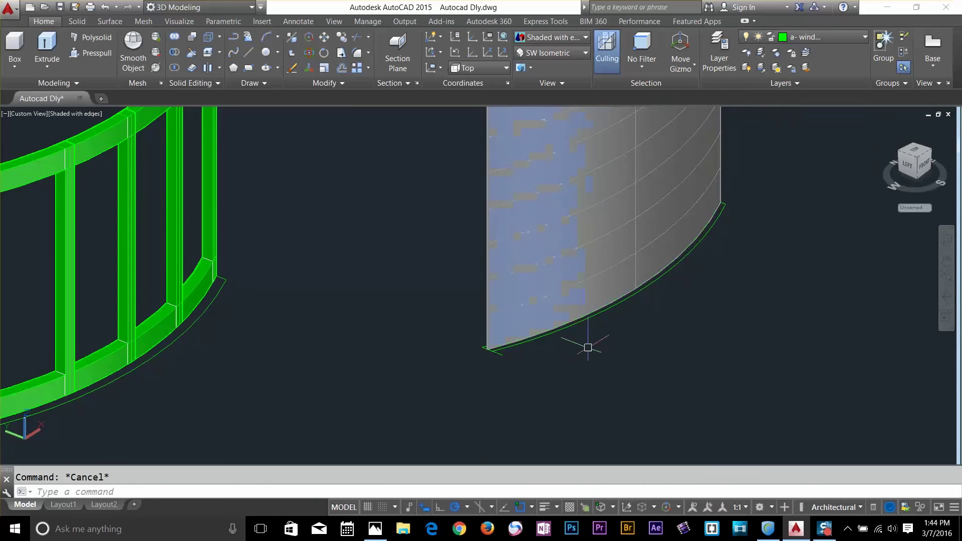
Move the curved glass surface by its outline's end corner into the curved window frame, accepting the loss of surface associativity.
text(m)
key(Return)
click(502, 261)
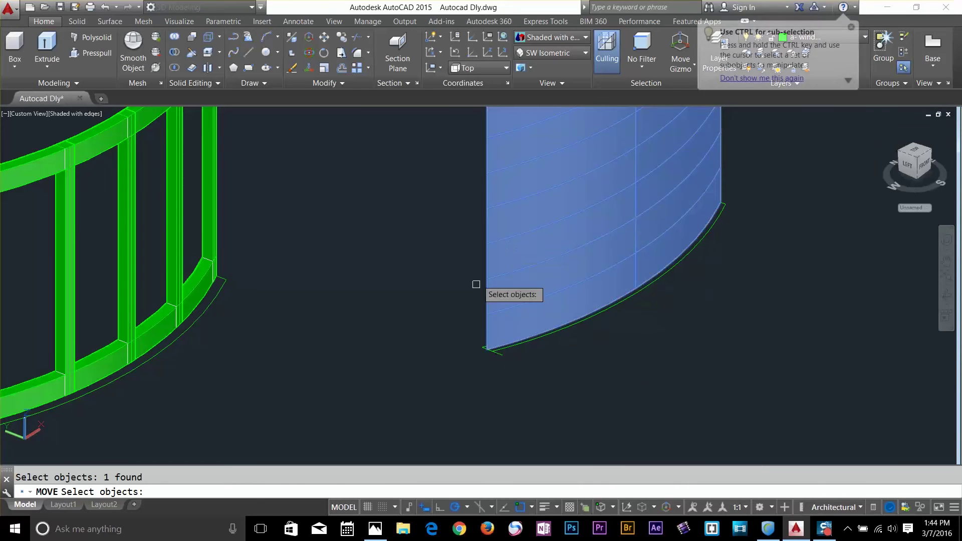
key(Return)
click(502, 354)
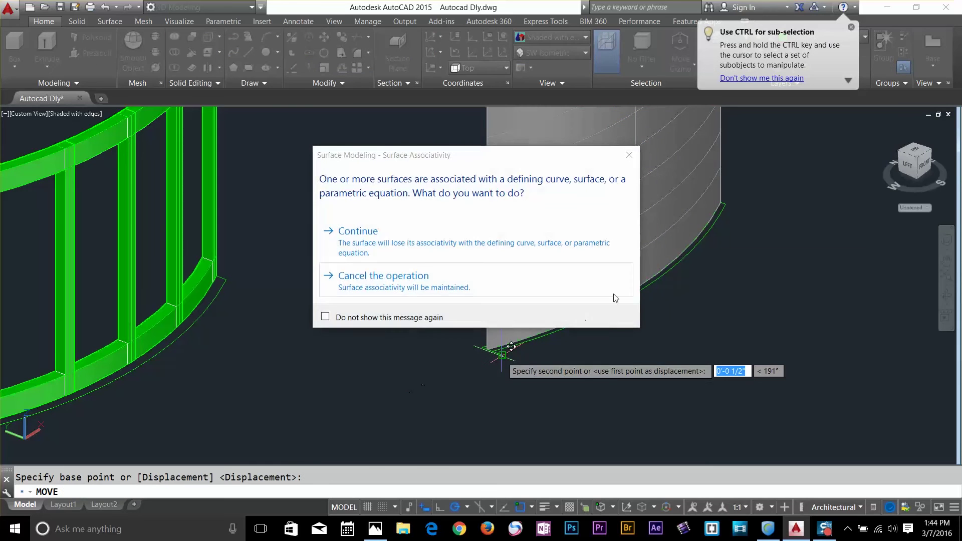
click(406, 238)
middle_drag(206, 326, 576, 297)
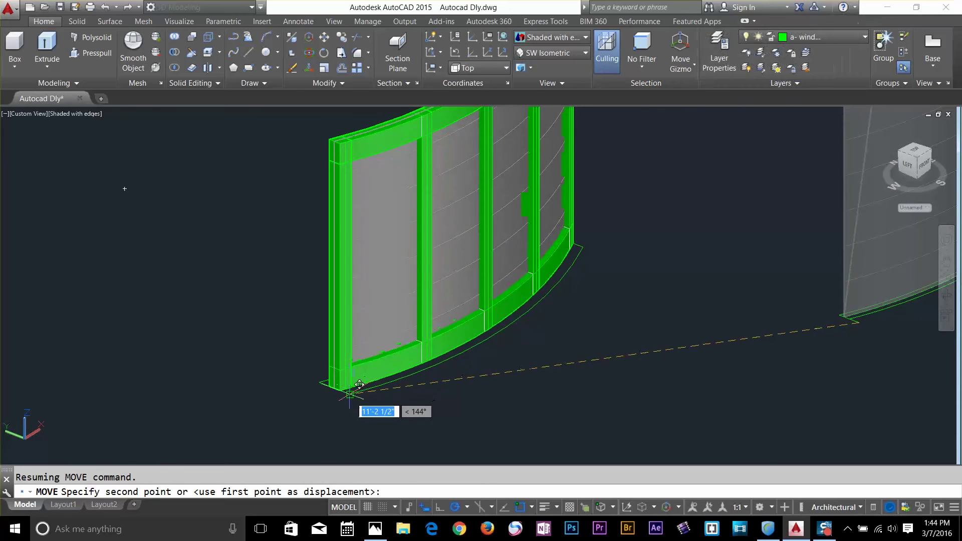
key(Escape)
Display the model in the Shaded visual style and examine the house walls and placed windows from several sides.
shift+middle_drag(708, 286, 591, 240)
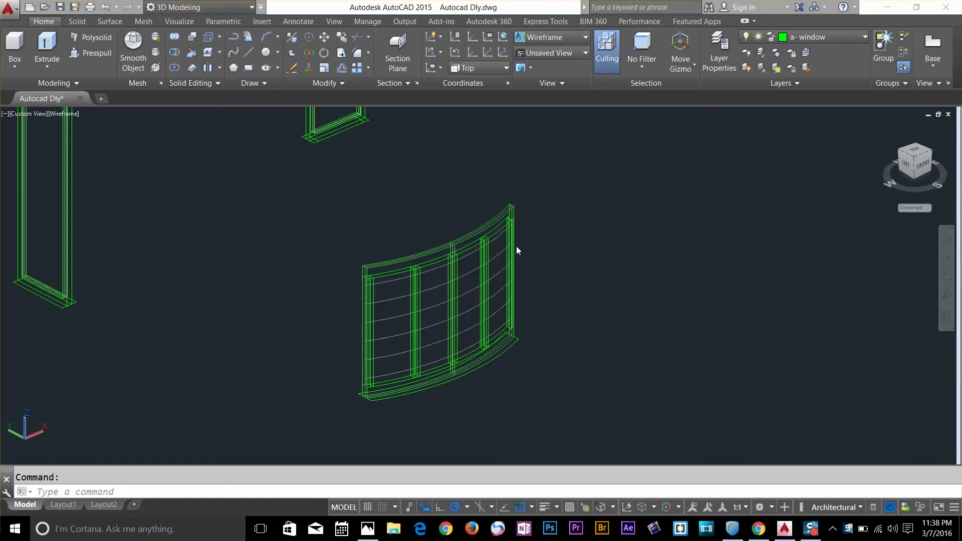
scroll(290, 219, down, 4)
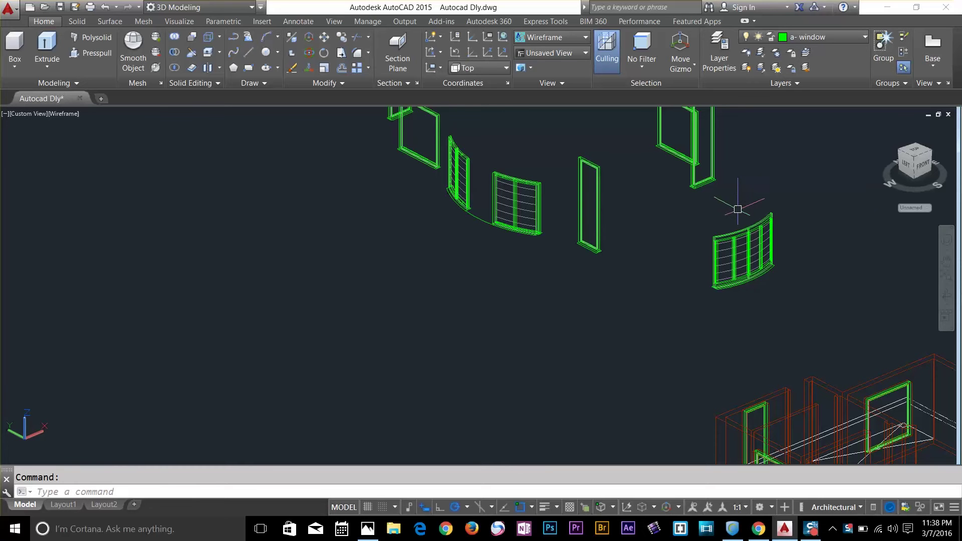
middle_drag(746, 178, 673, 258)
scroll(722, 308, up, 2)
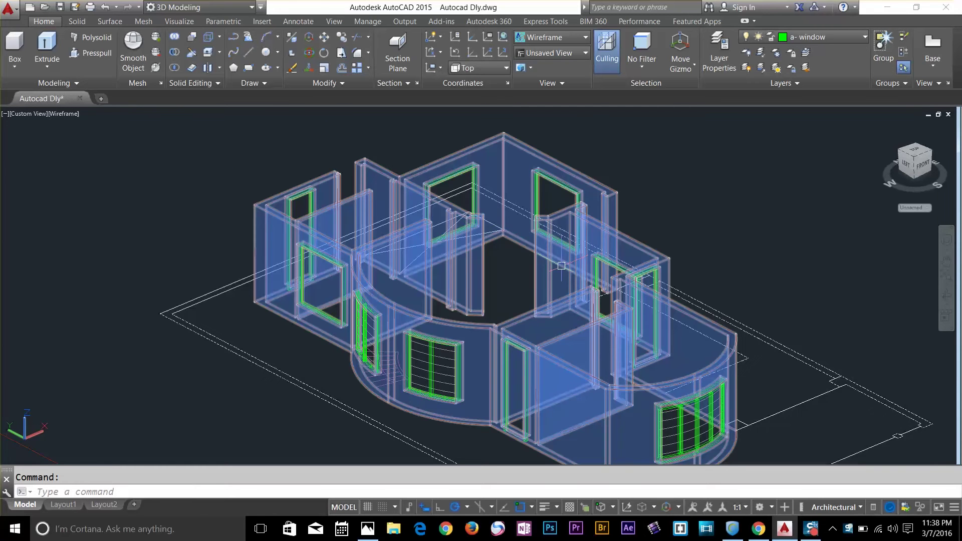
middle_drag(722, 229, 701, 187)
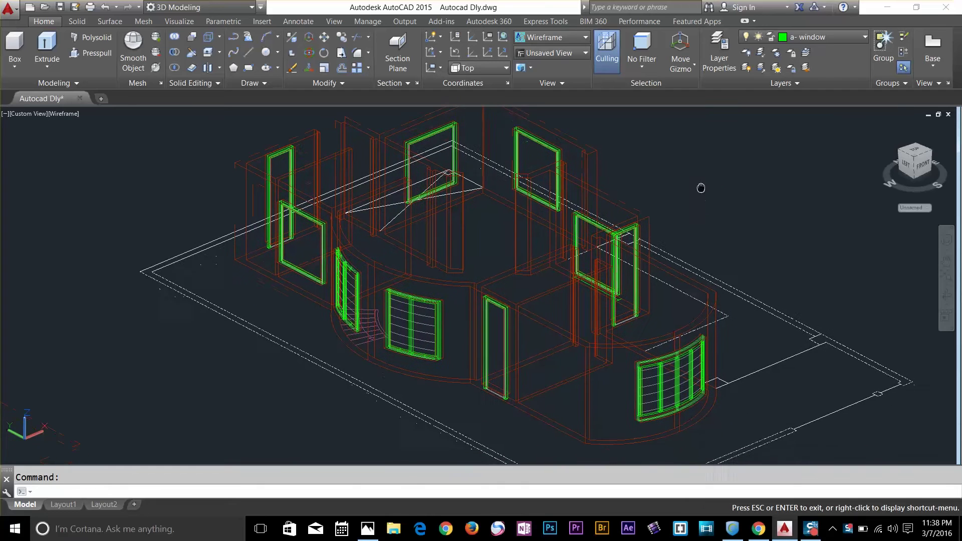
click(564, 36)
click(537, 101)
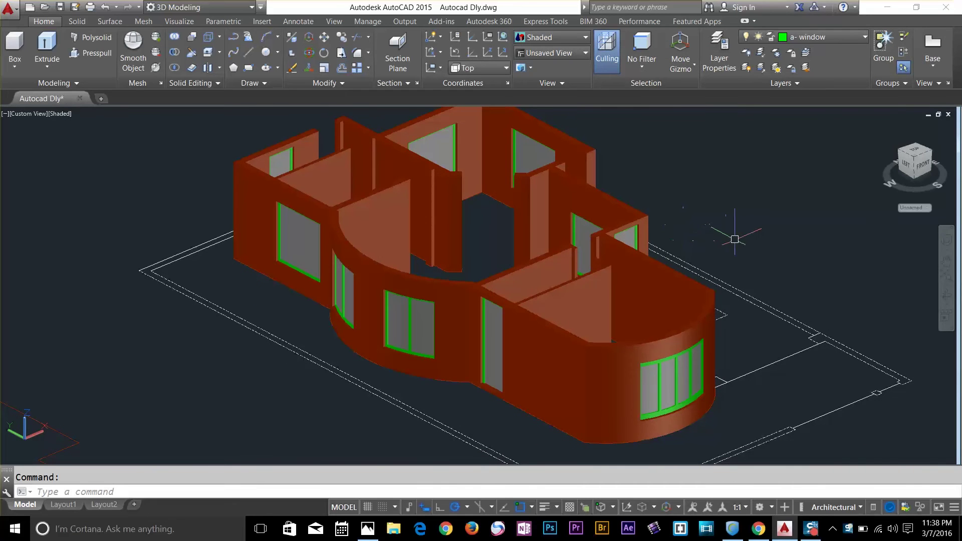
shift+middle_drag(729, 242, 622, 247)
scroll(720, 231, up, 2)
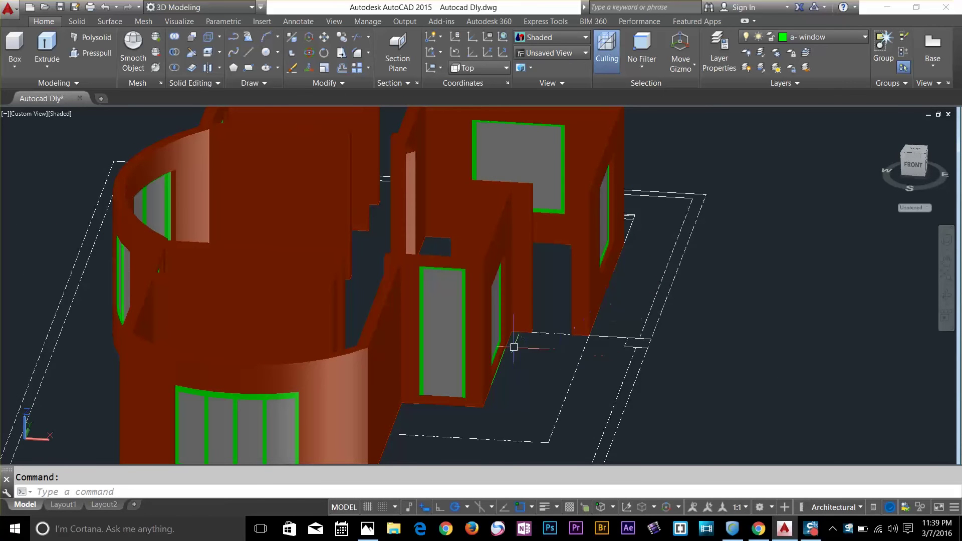
shift+middle_drag(512, 344, 572, 331)
scroll(618, 333, down, 3)
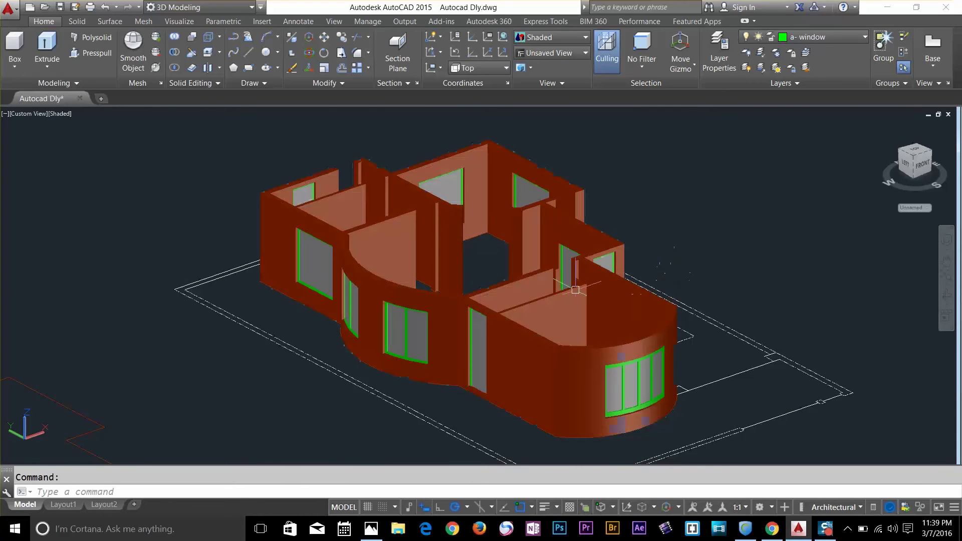
scroll(396, 310, down, 2)
scroll(346, 383, down, 1)
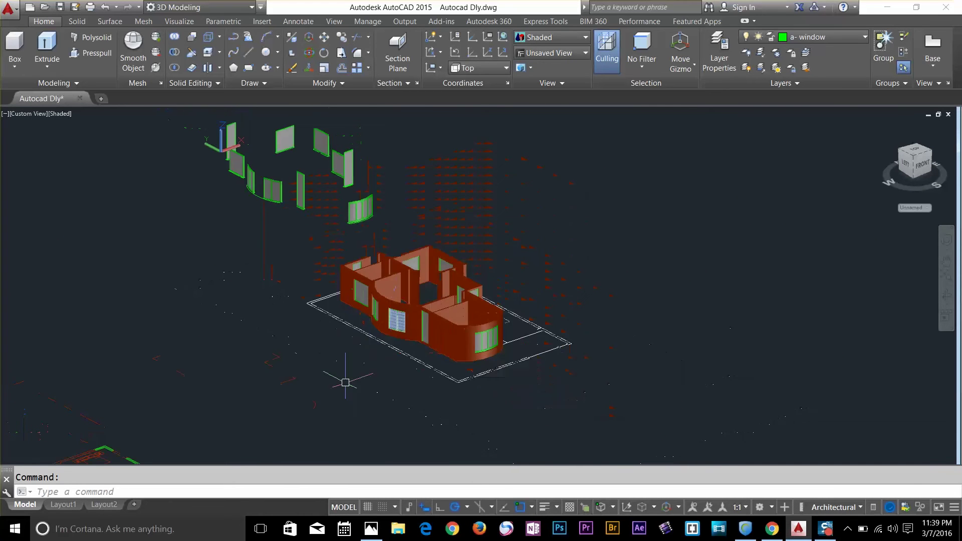
Switch the model's visual style to 2D Wireframe.
click(305, 397)
key(Escape)
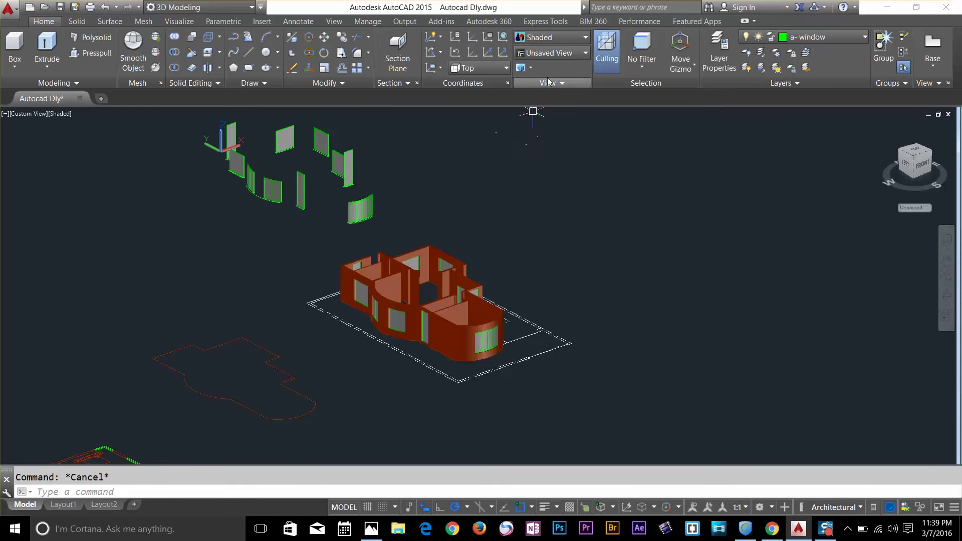
click(563, 41)
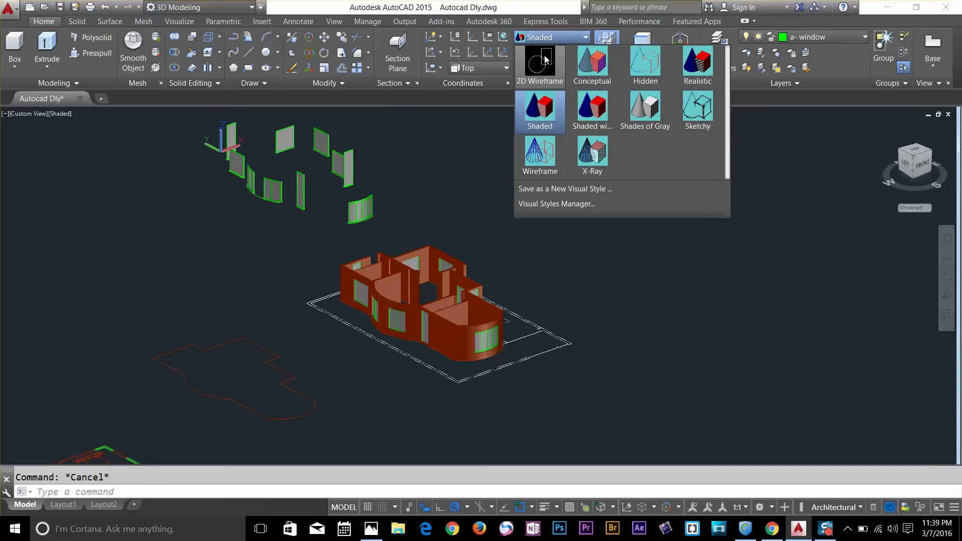
click(546, 62)
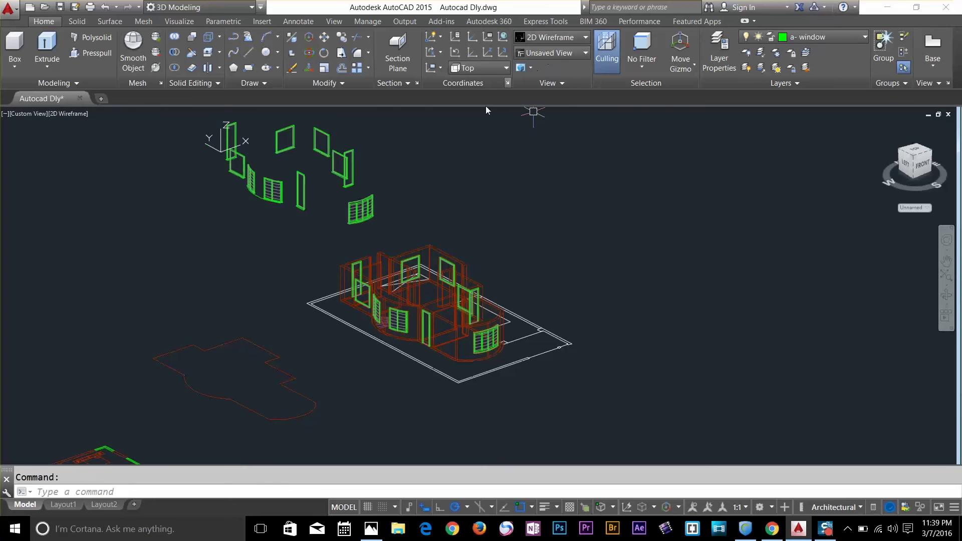
Copy the closed house outline polyline to the empty area on the other side of the house model.
scroll(214, 366, up, 3)
text(c)
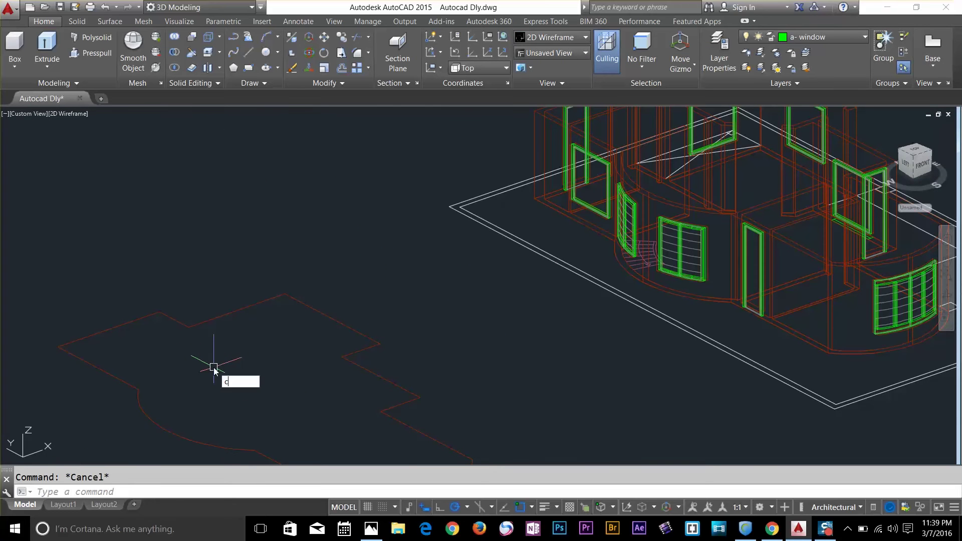
text(o)
key(Return)
click(349, 361)
key(Return)
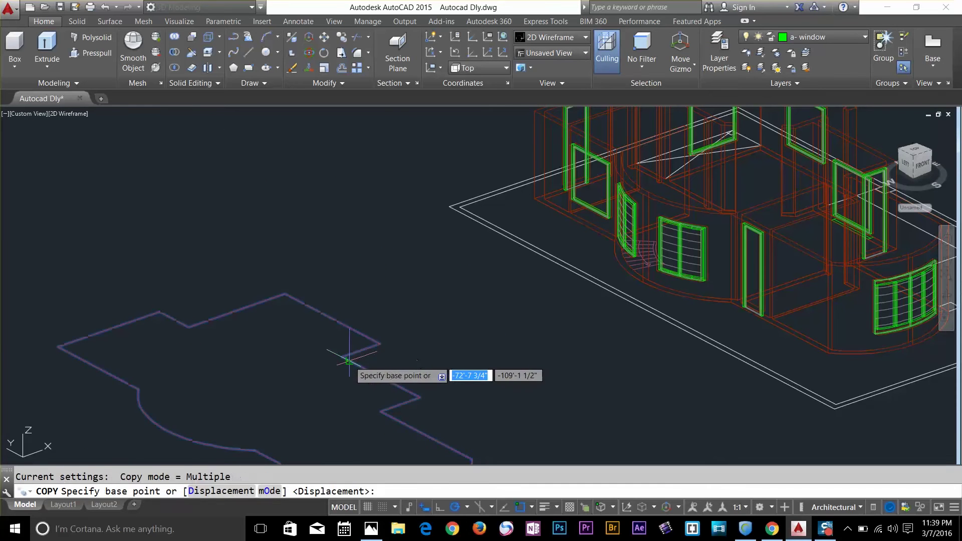
click(350, 361)
scroll(350, 360, down, 5)
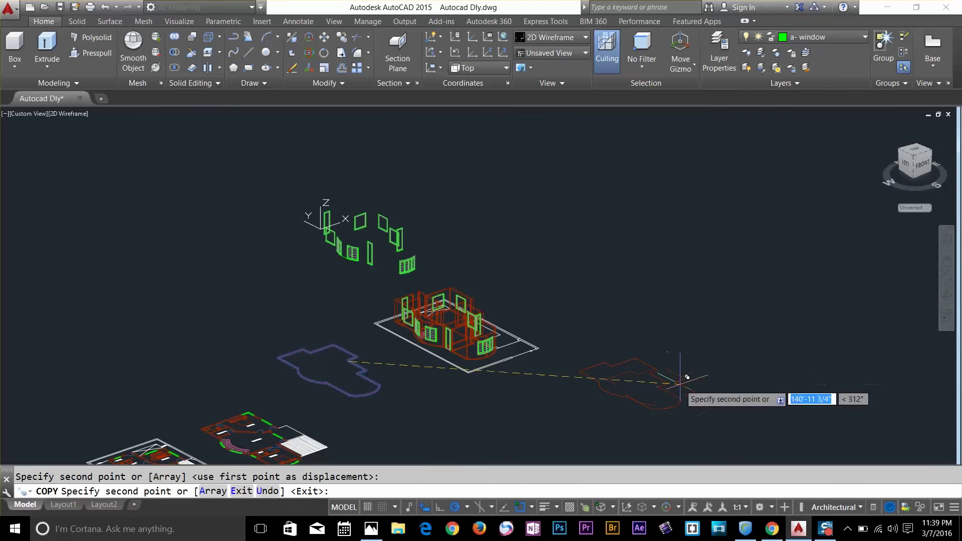
key(Escape)
Extrude the copied house outline to a height of 18 inches.
scroll(655, 384, up, 3)
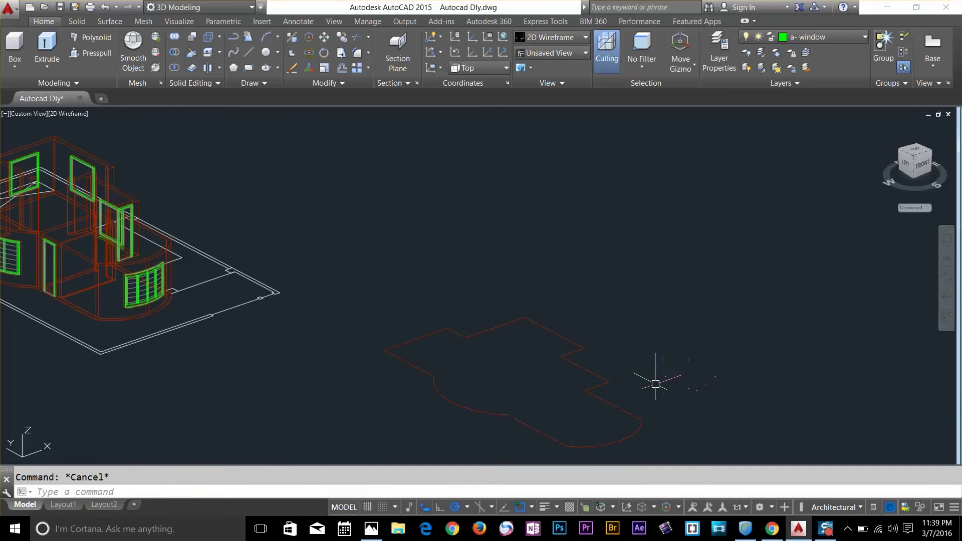
scroll(642, 382, up, 2)
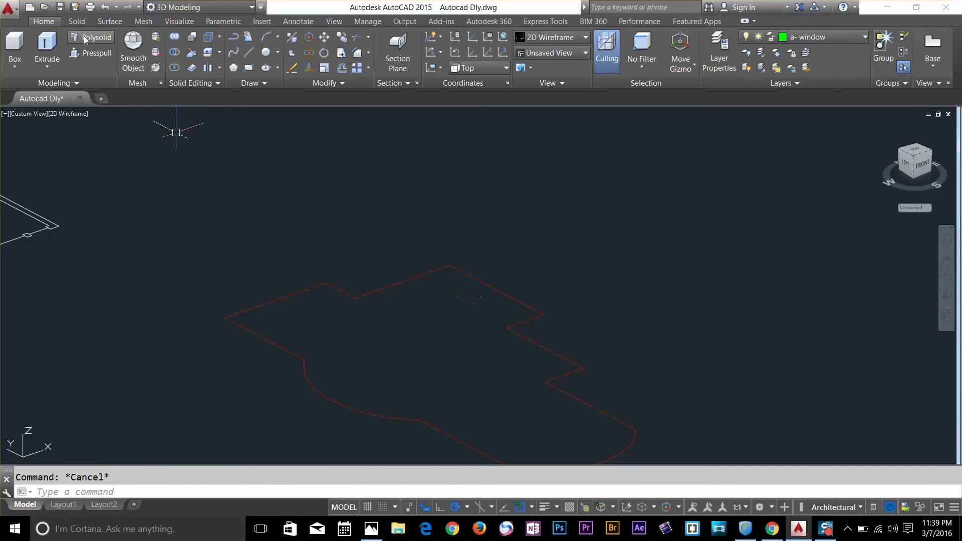
click(47, 48)
click(323, 284)
key(Return)
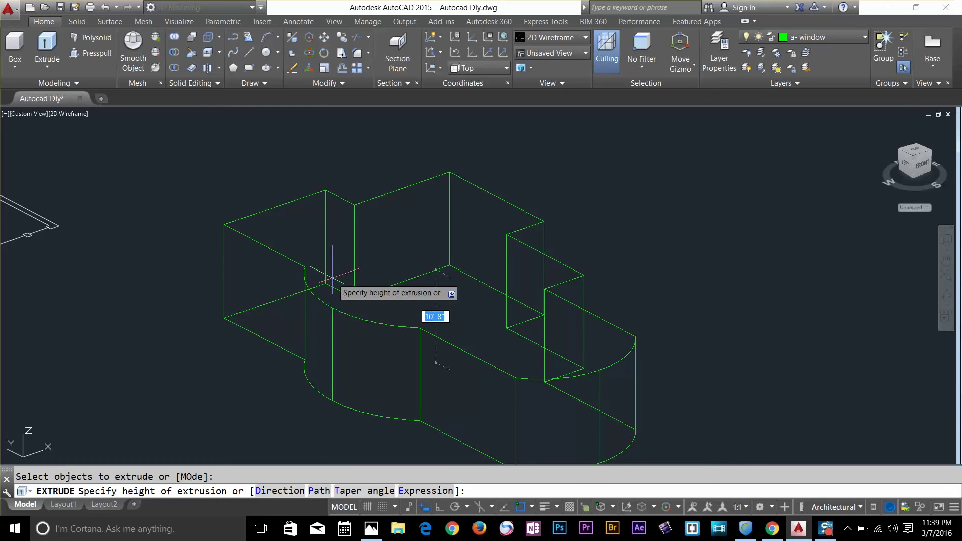
key(Return)
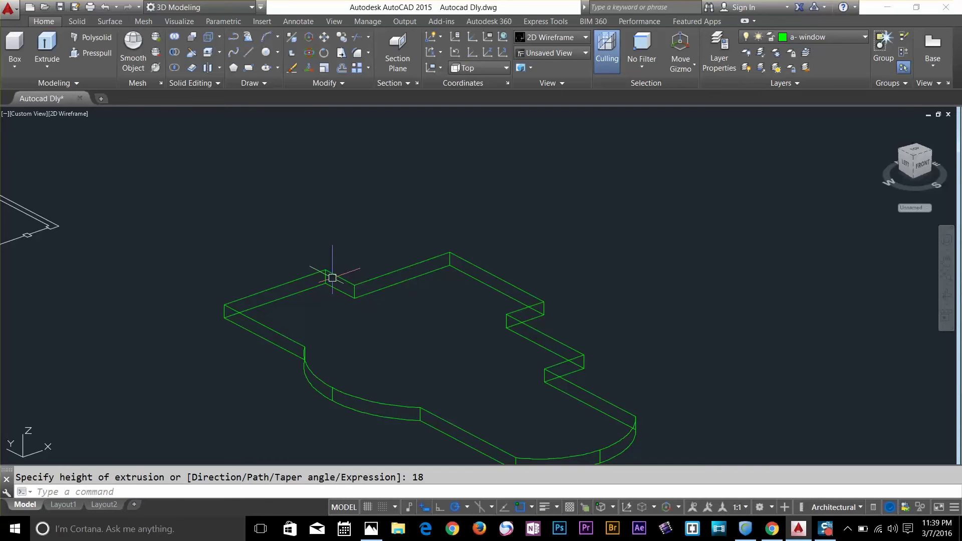
middle_drag(671, 379, 637, 330)
Create a new layer named "3d ground".
key(Escape)
click(560, 362)
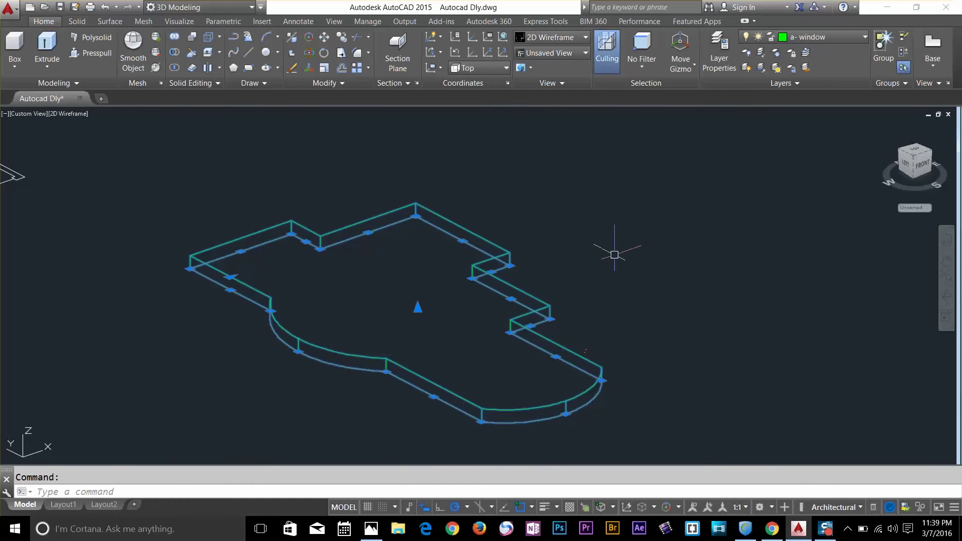
key(Escape)
click(724, 67)
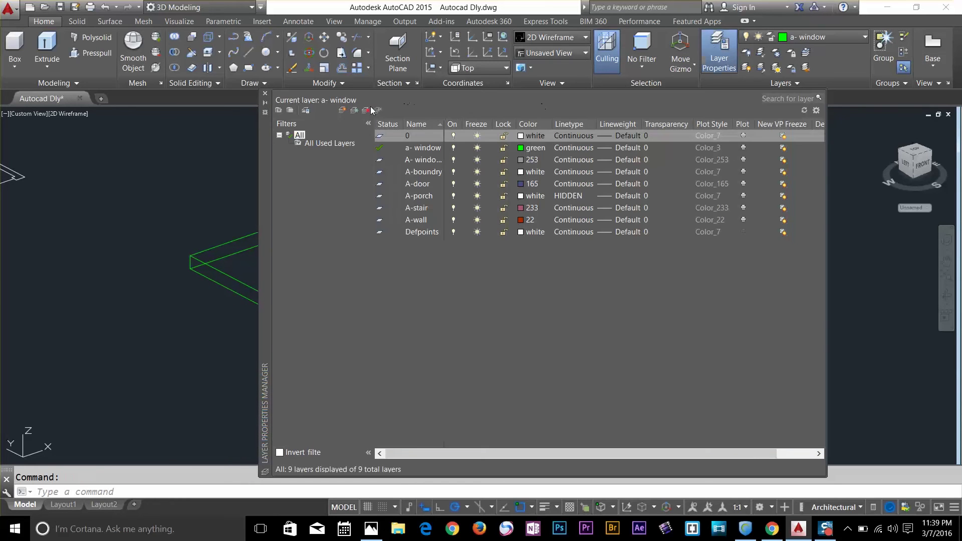
click(343, 111)
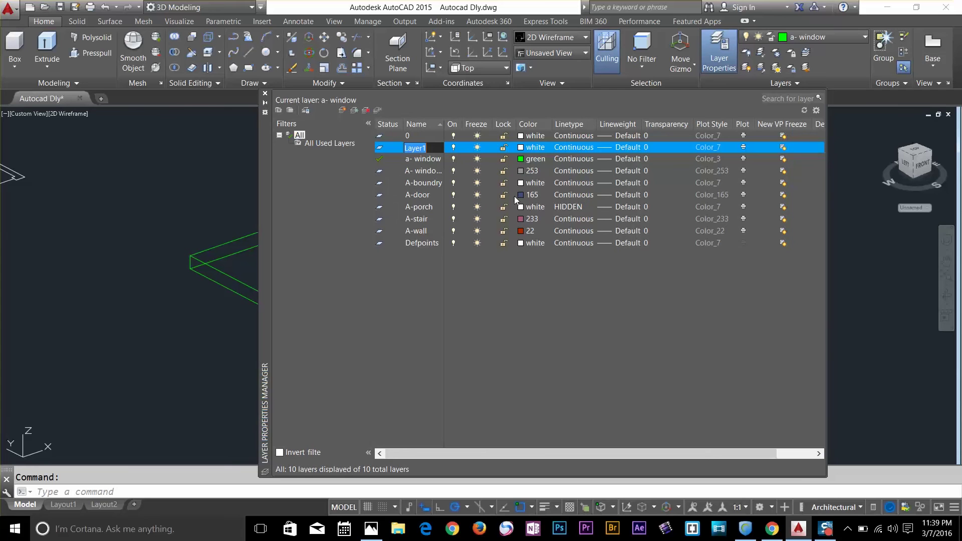
text(3d ground)
click(265, 93)
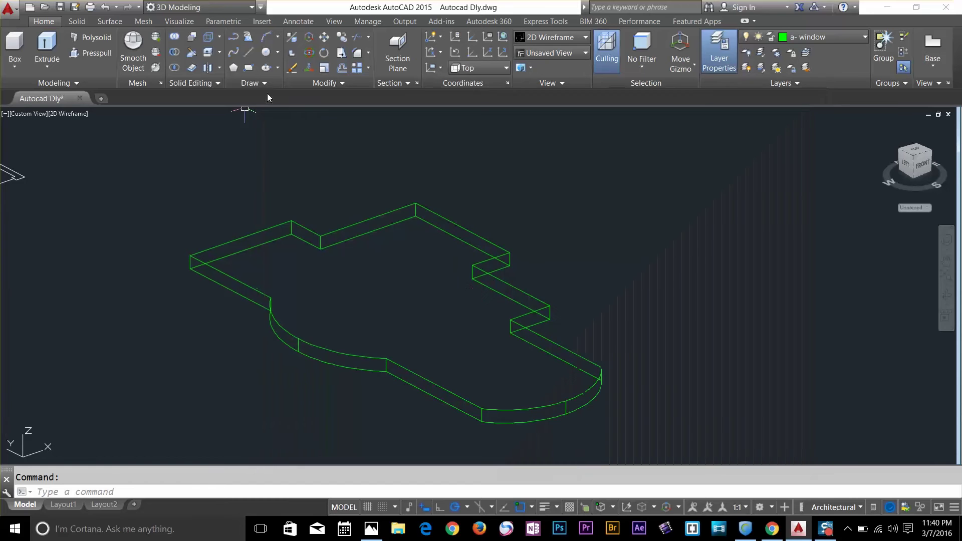
Assign the extruded house outline solid to the 3d ground layer.
click(557, 337)
click(530, 365)
click(801, 39)
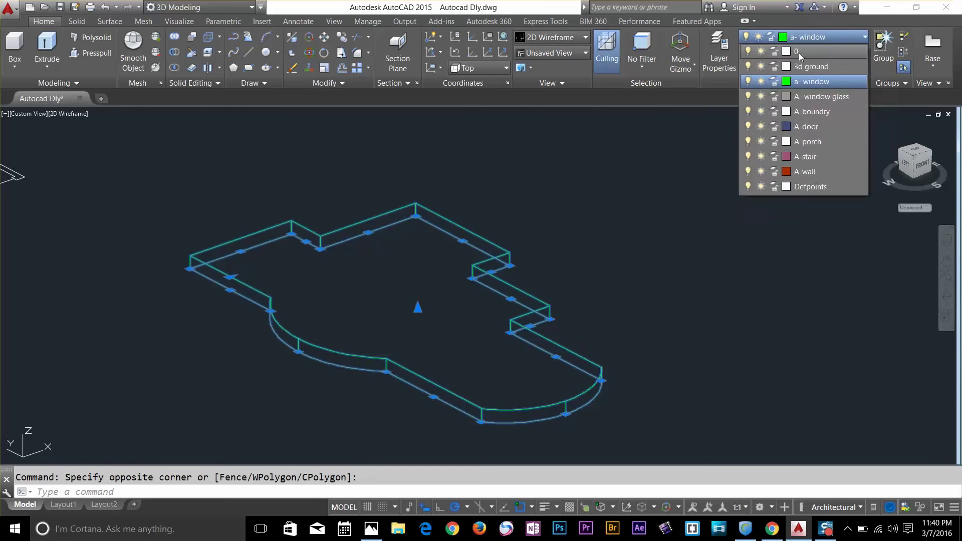
click(802, 66)
key(Escape)
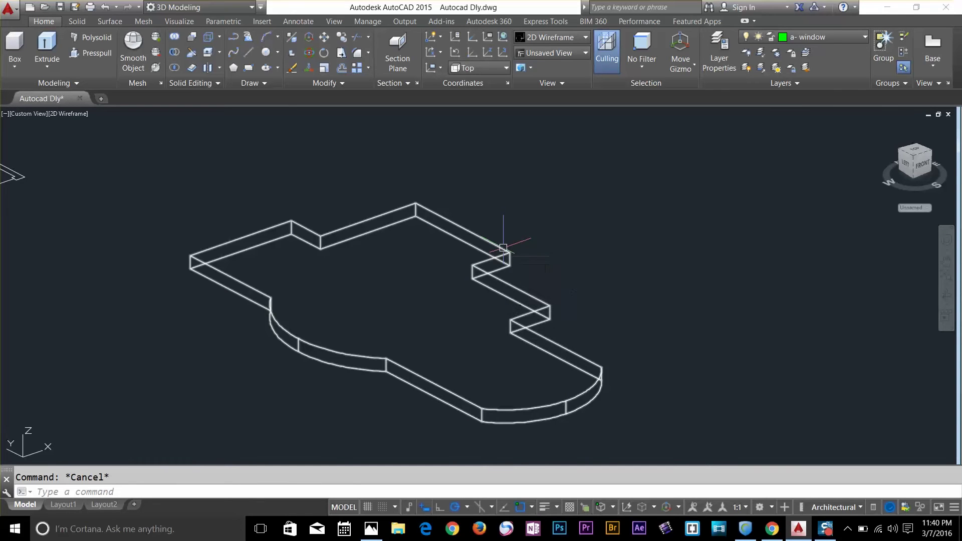
key(Return)
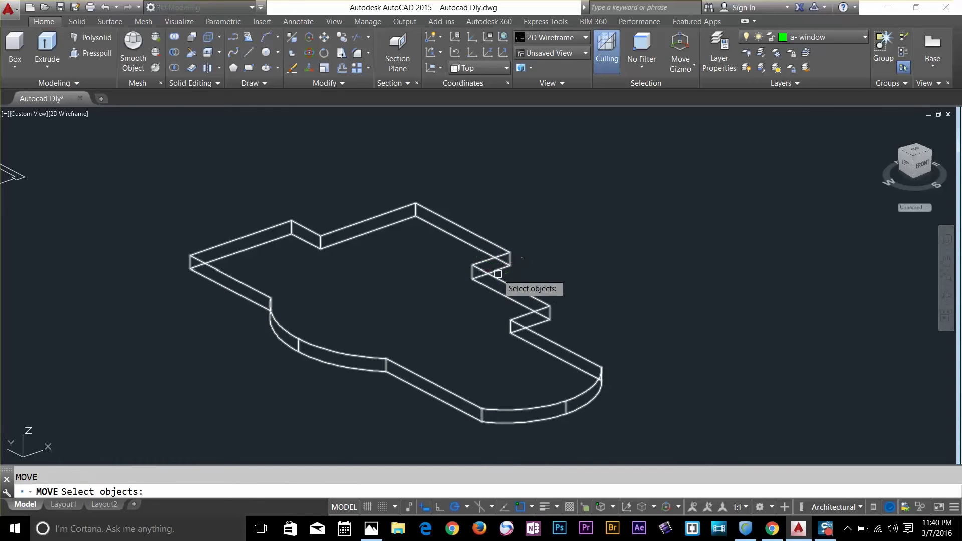
click(438, 278)
key(Escape)
scroll(293, 295, down, 3)
middle_drag(292, 294, 511, 344)
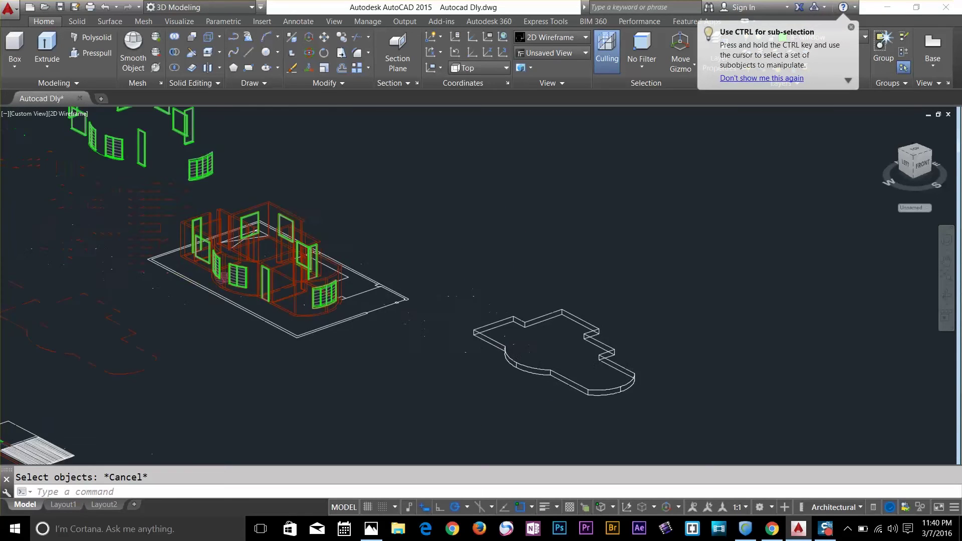
key(Escape)
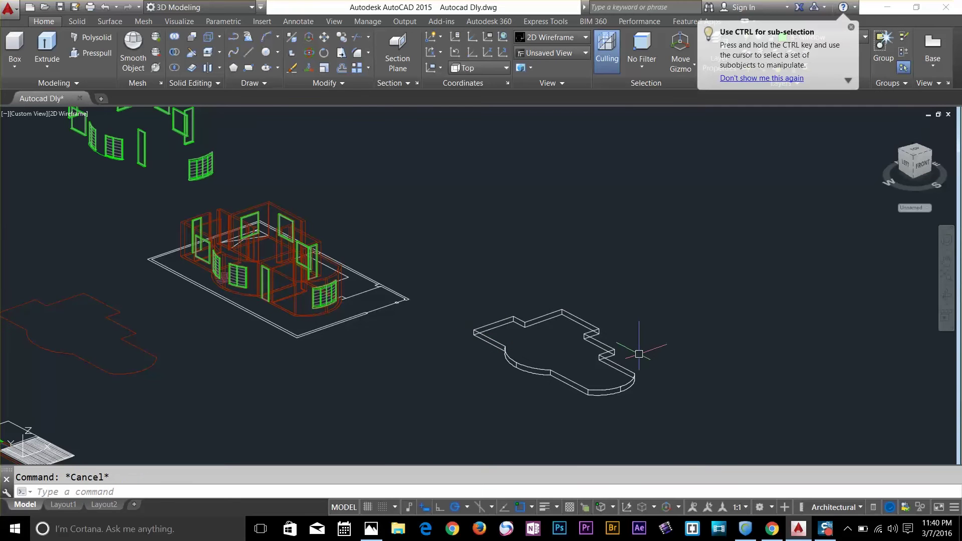
Move the extruded ground solid by its lower outer corner onto the matching bottom corner of the house walls.
text(m)
key(Return)
click(601, 345)
key(Return)
scroll(469, 324, up, 5)
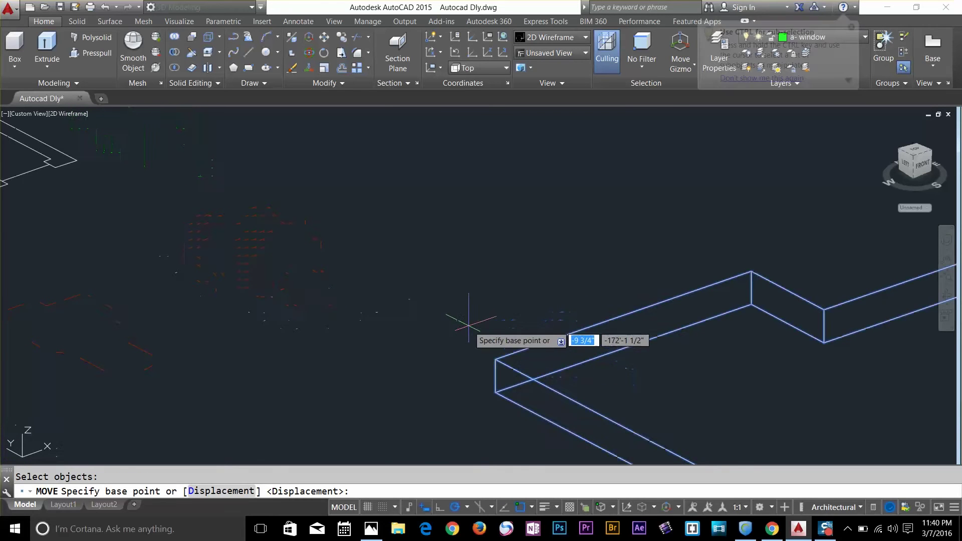
click(495, 392)
scroll(330, 356, down, 2)
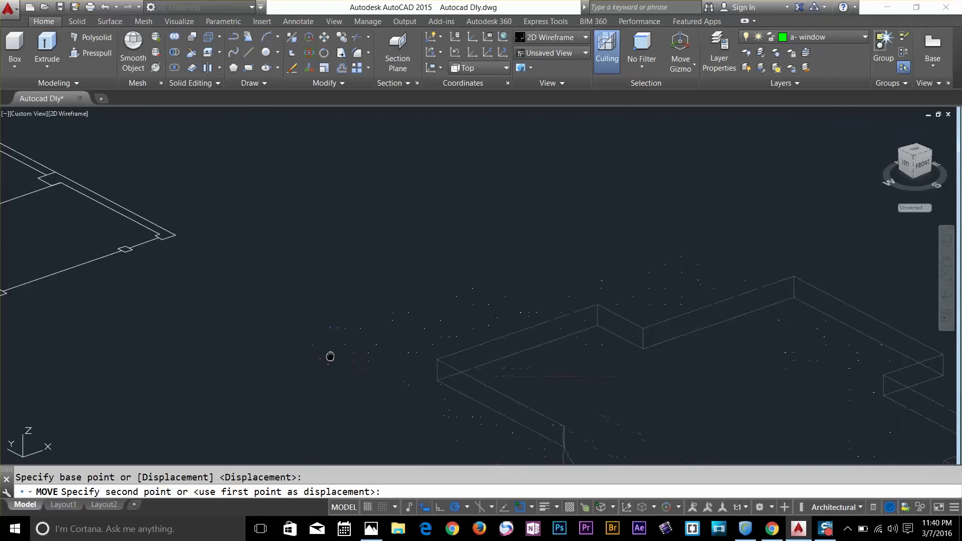
middle_drag(330, 357, 726, 392)
scroll(383, 339, down, 4)
middle_drag(383, 339, 590, 361)
scroll(301, 302, up, 10)
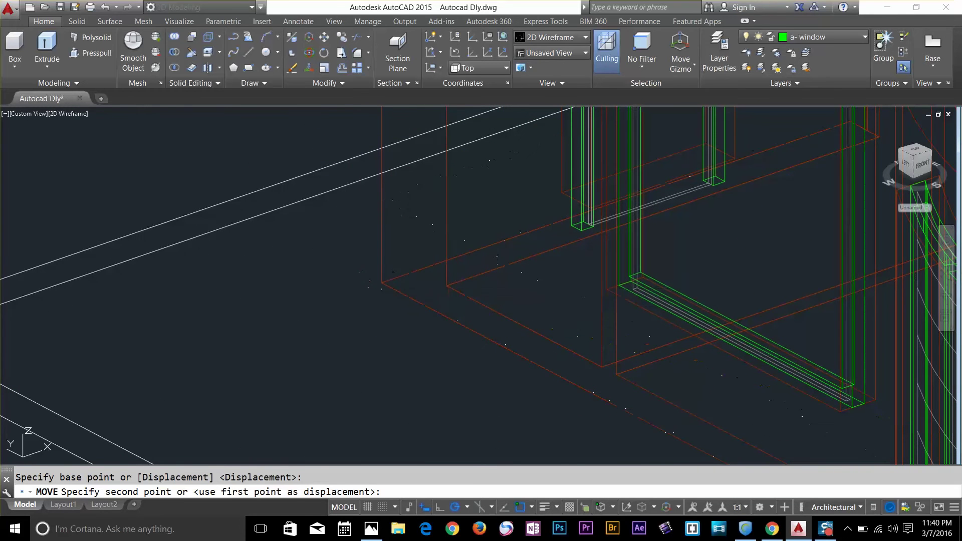
key(Escape)
scroll(508, 339, down, 10)
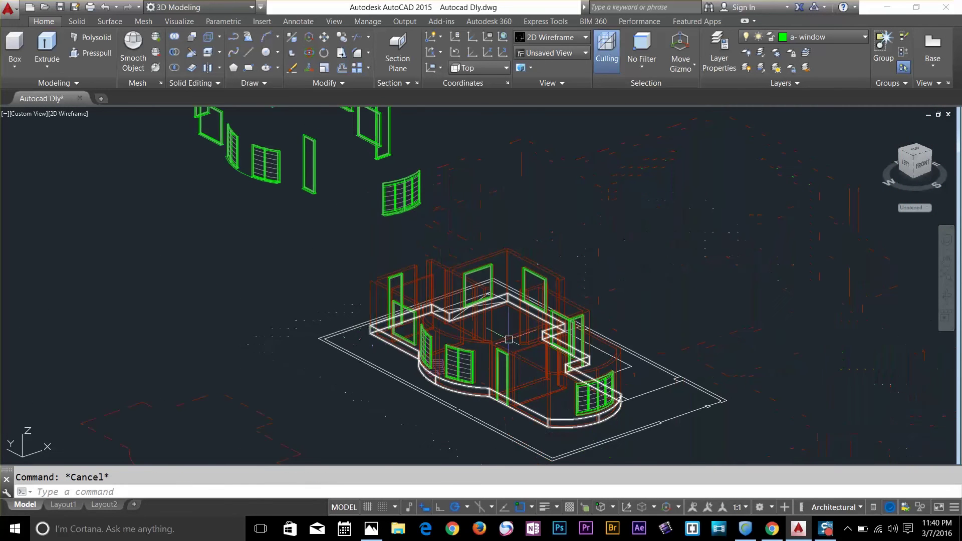
scroll(559, 345, up, 5)
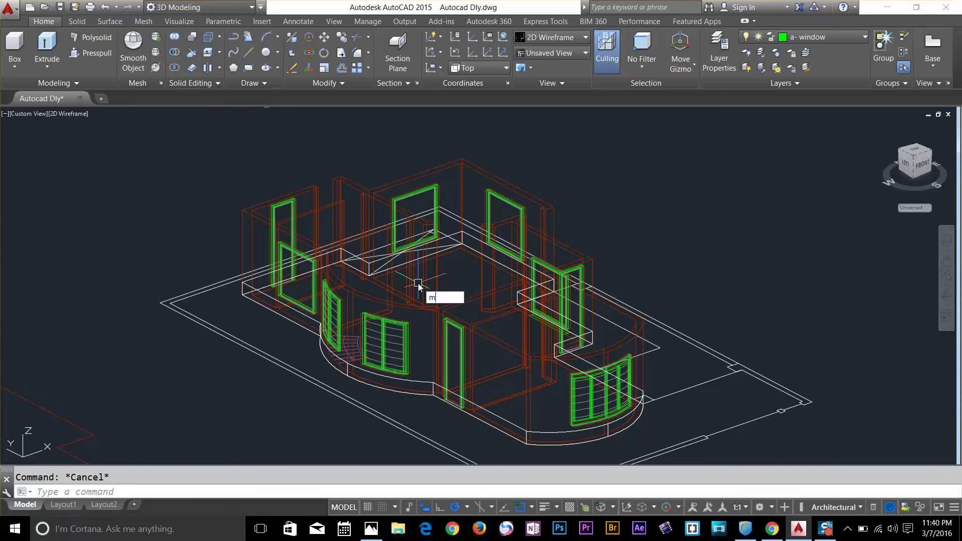
Move the house walls, windows and floor-plan lines straight up by the ground base's thickness so they rest on top of it.
key(Return)
click(222, 138)
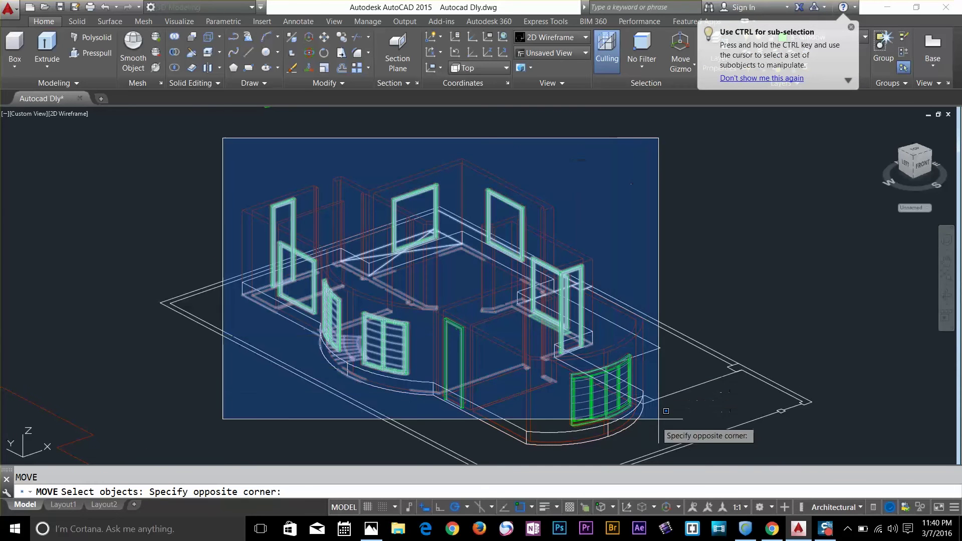
click(644, 399)
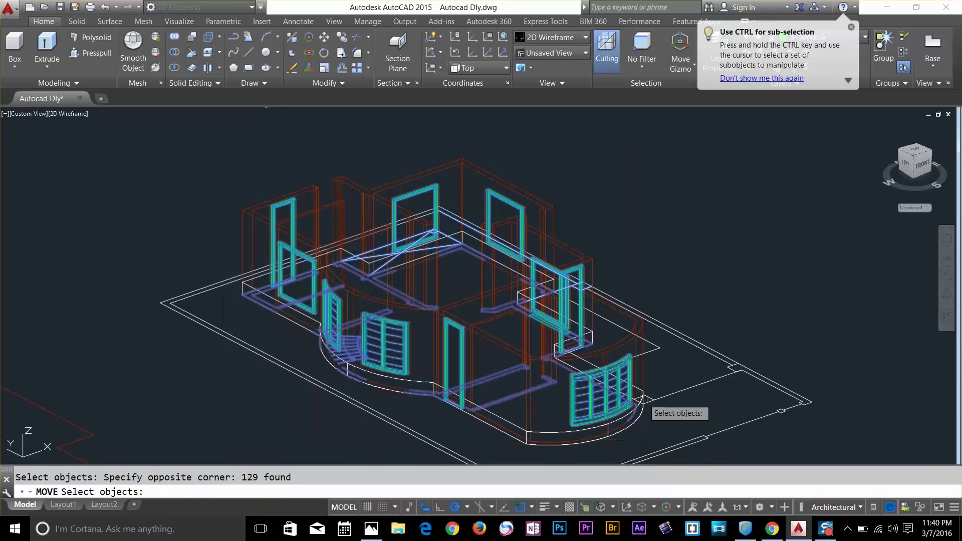
click(629, 332)
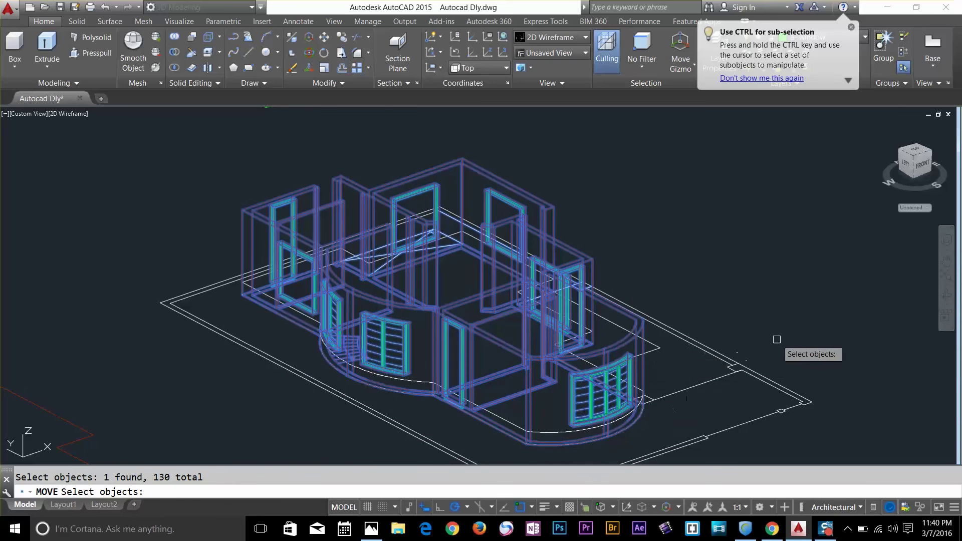
key(Return)
text(0)
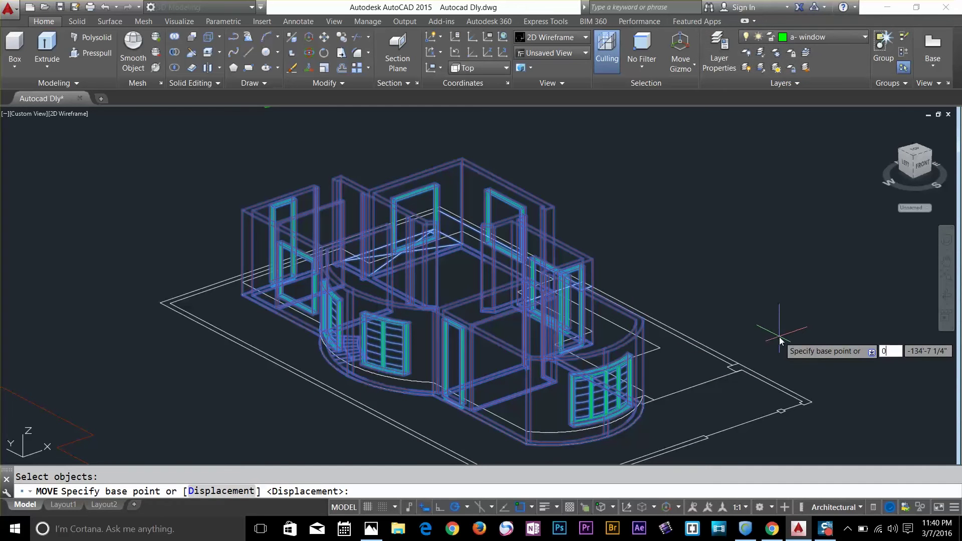
key(Tab)
text(0)
key(Tab)
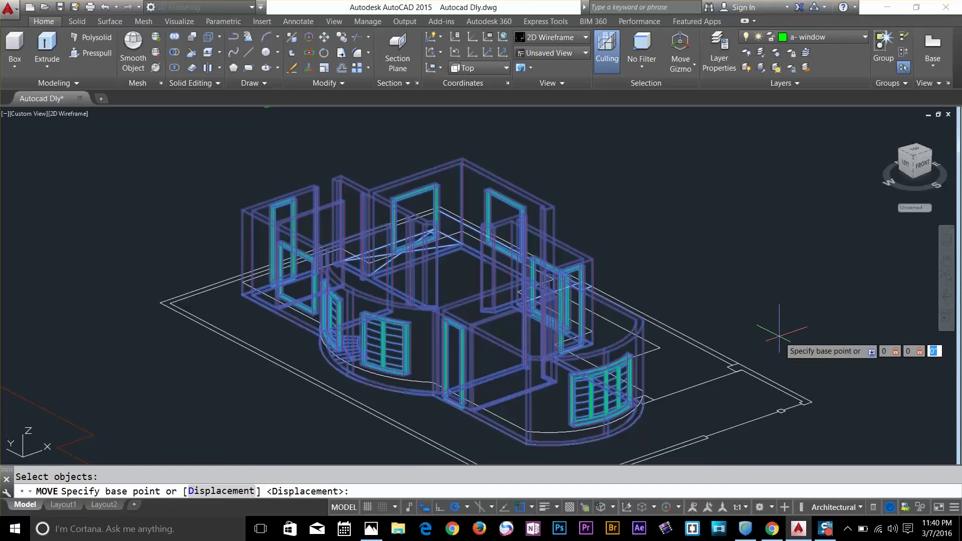
text(10)
key(Return)
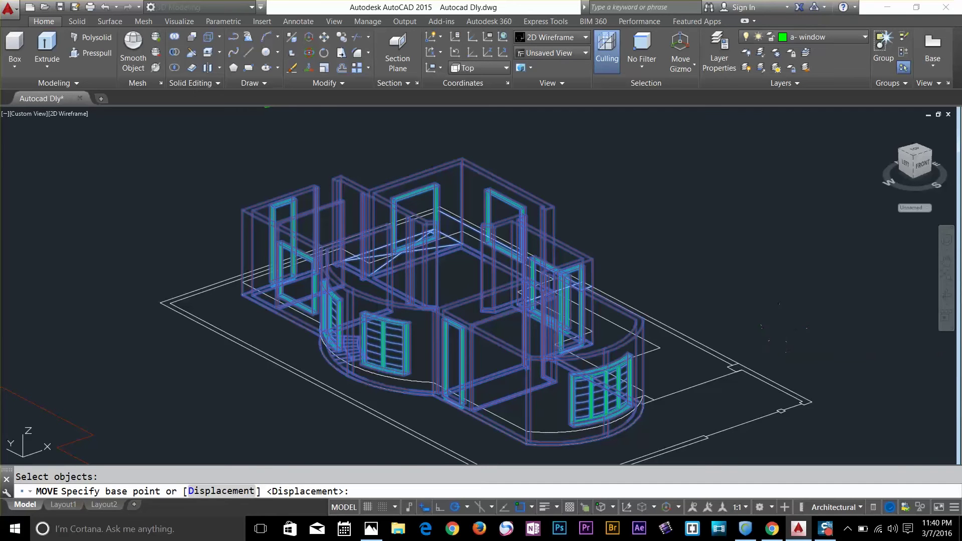
key(Return)
key(Escape)
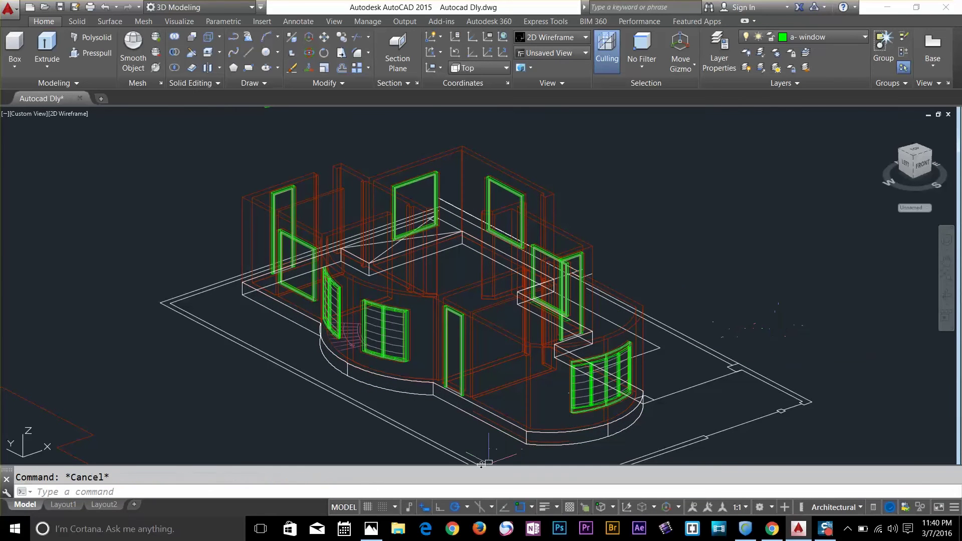
Delete the leftover wall outline segments, a straight line and an arc, at the front corner of the ground base.
scroll(488, 462, up, 4)
click(531, 424)
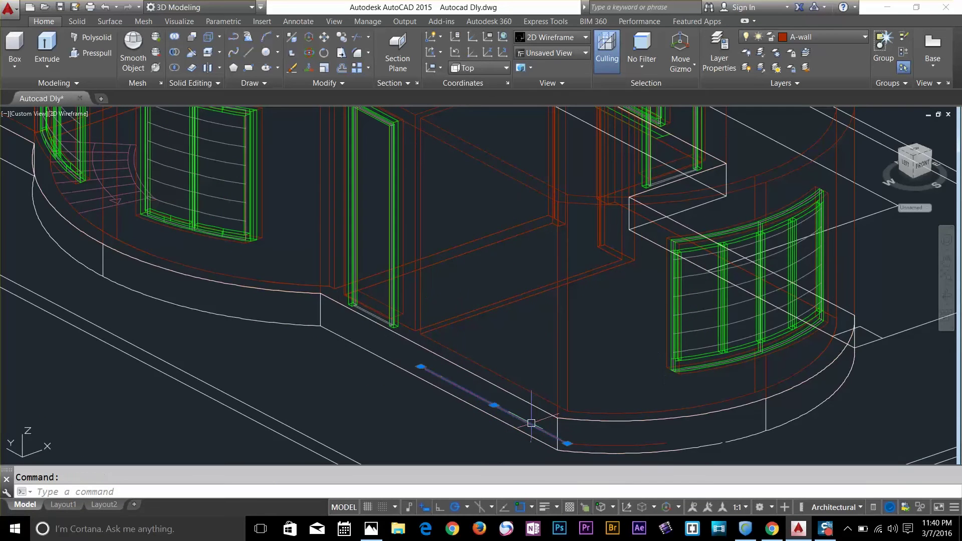
key(Delete)
click(582, 421)
click(621, 462)
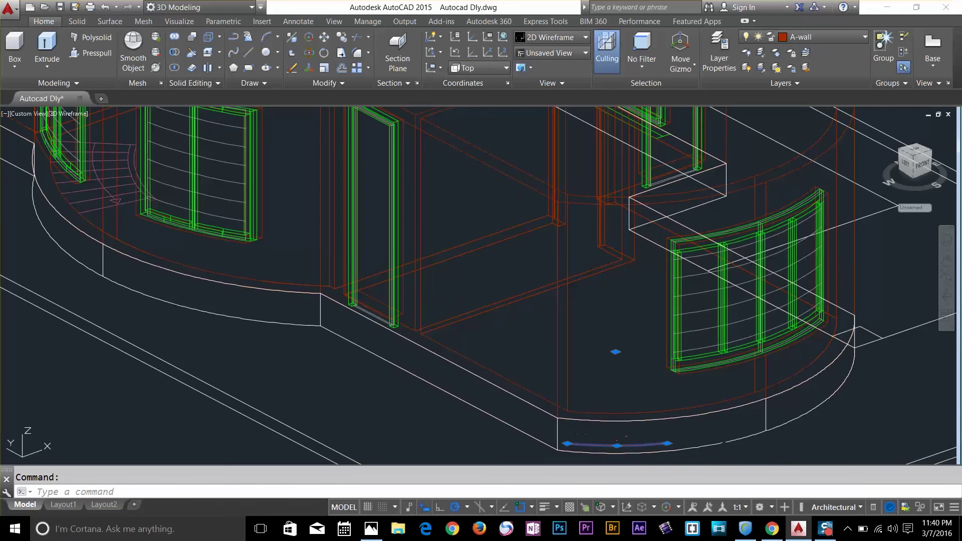
scroll(602, 441, down, 5)
key(Escape)
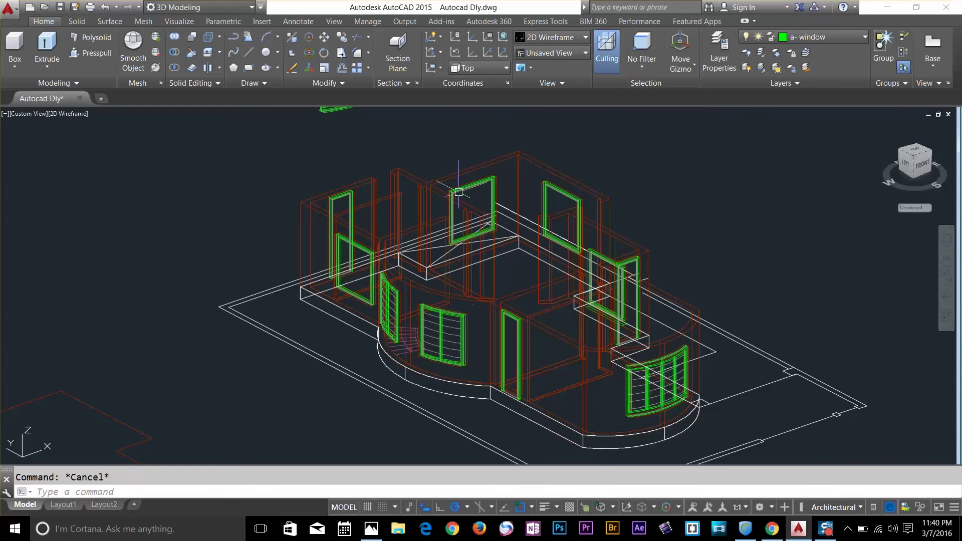
Display the model in the Shaded visual style and examine the walls, floor and ground base from several sides.
click(541, 37)
click(541, 102)
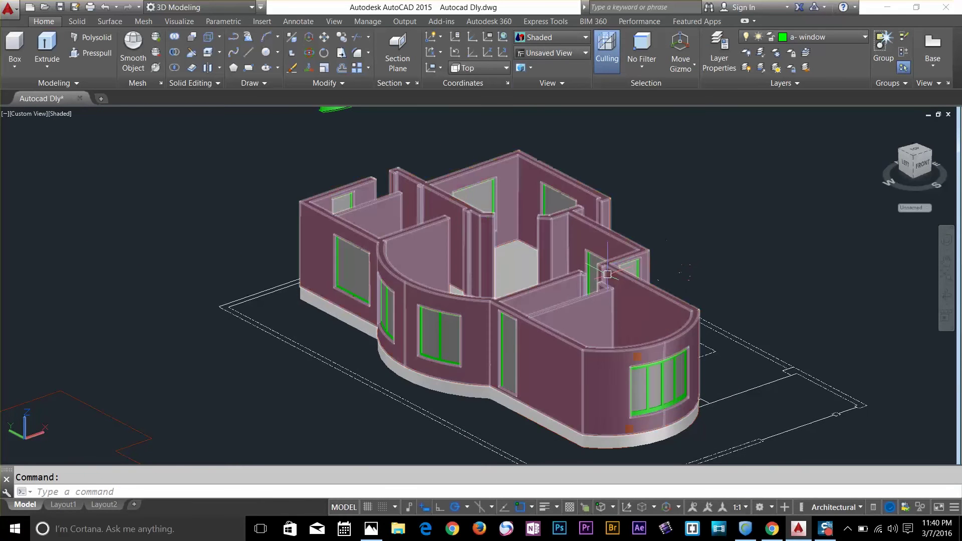
shift+middle_drag(602, 339, 529, 341)
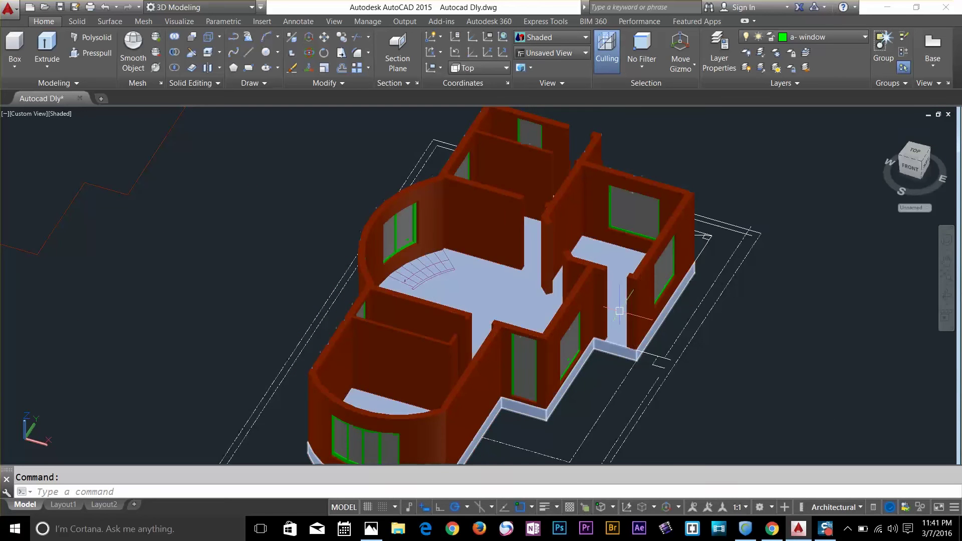
mouse_move(605, 310)
shift+middle_down()
mouse_move(593, 308)
mouse_move(648, 286)
mouse_move(660, 309)
shift+middle_up()
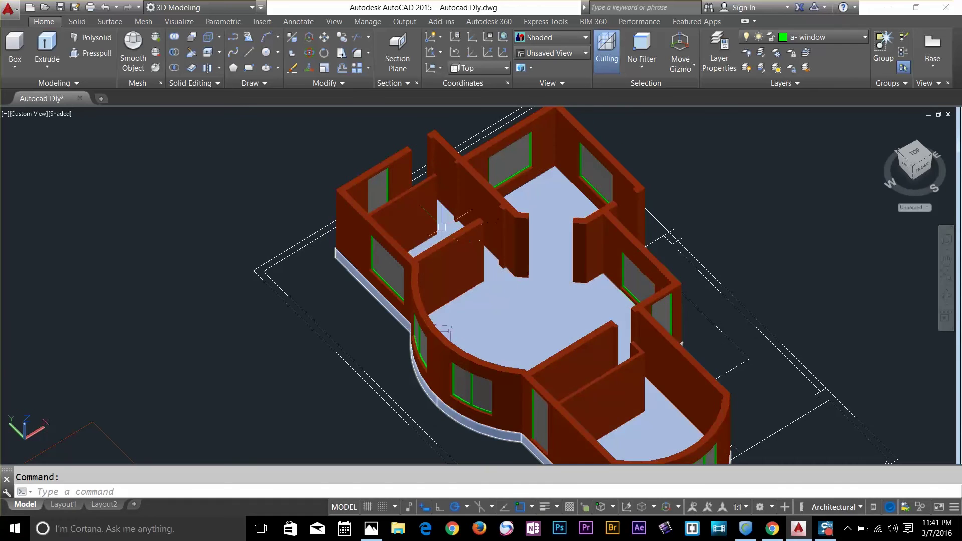
shift+middle_drag(433, 213, 471, 256)
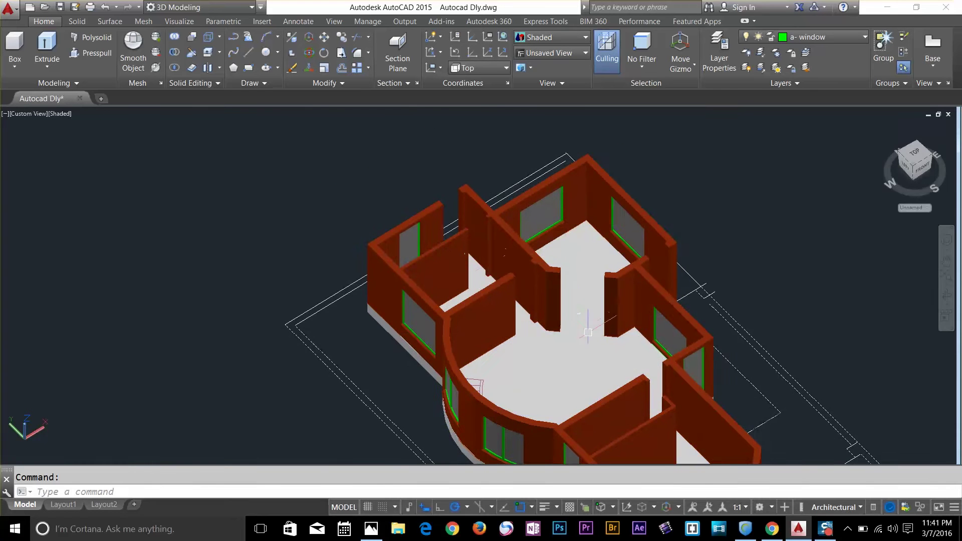
scroll(605, 296, up, 3)
scroll(605, 296, down, 5)
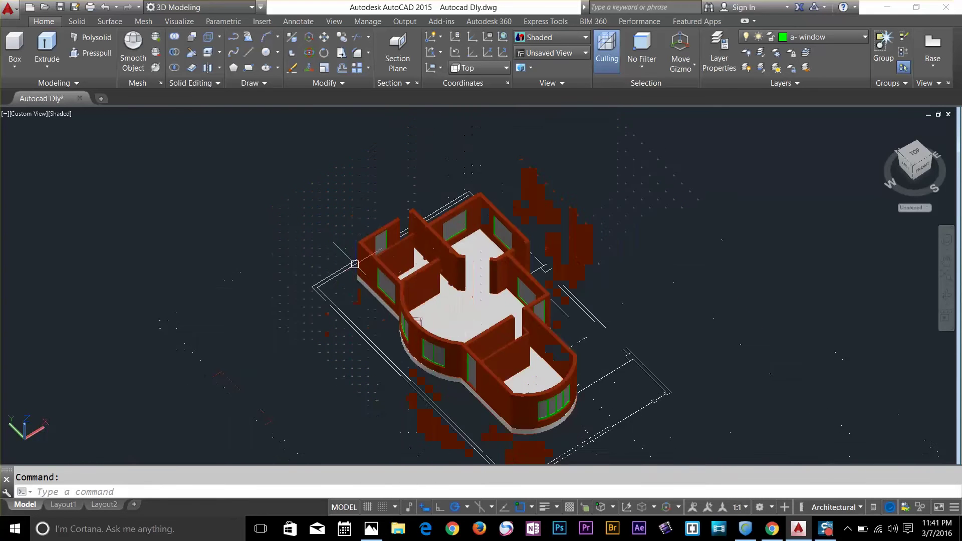
shift+middle_drag(494, 358, 464, 309)
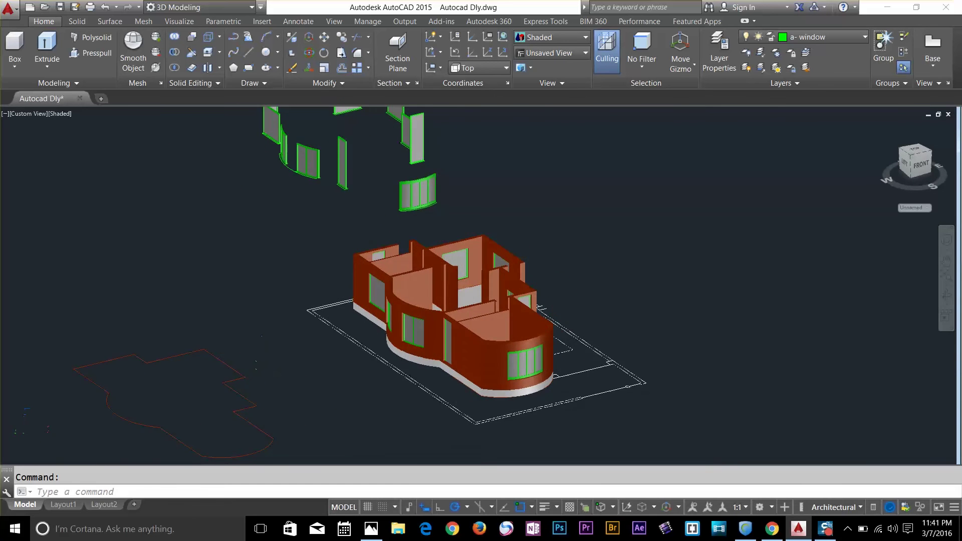
Switch the drawing to the Top view with the 2D Wireframe visual style.
scroll(263, 368, down, 4)
middle_drag(148, 435, 291, 365)
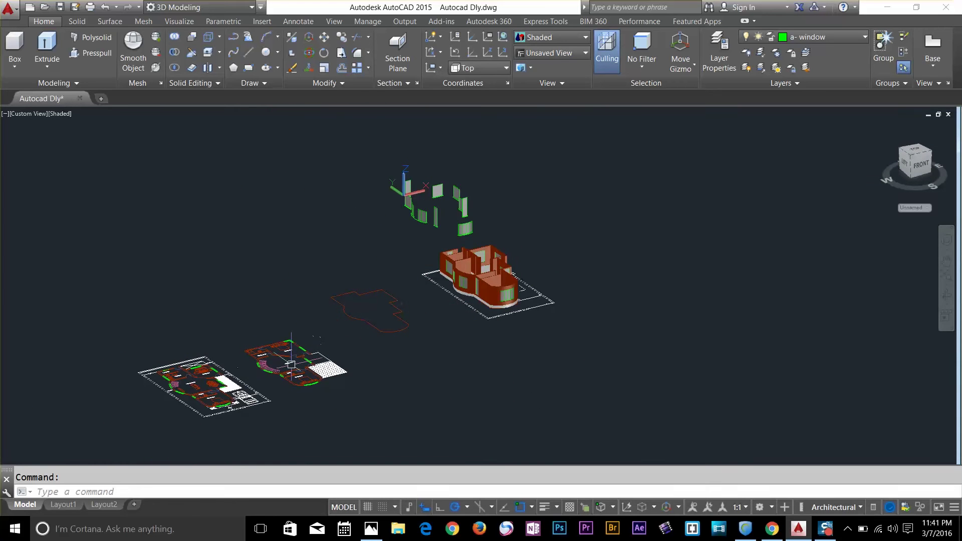
click(561, 53)
click(545, 85)
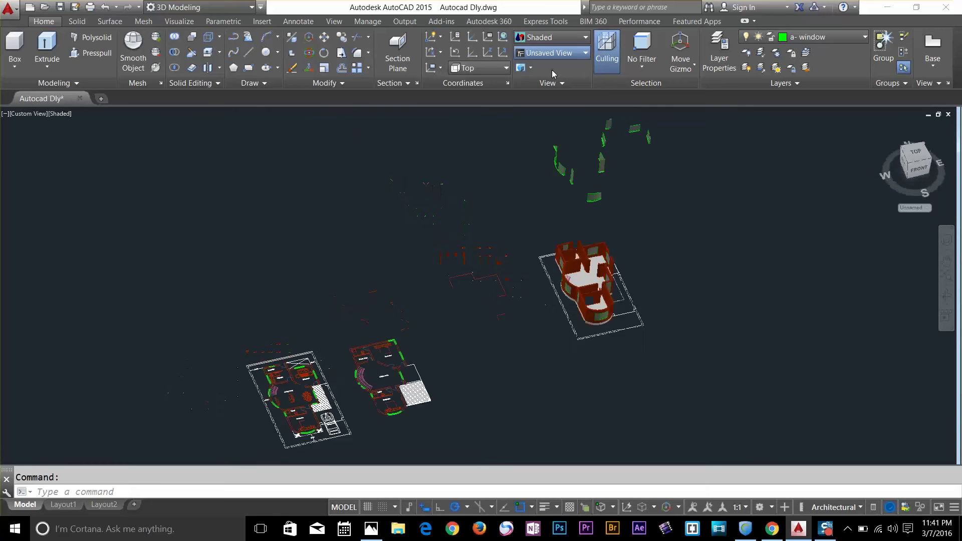
click(584, 40)
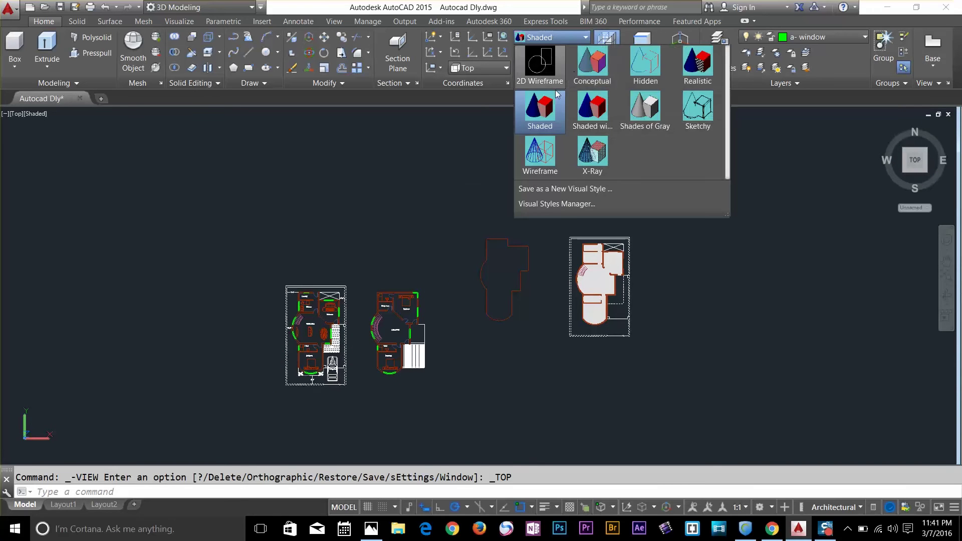
click(539, 57)
Measure the width of the entrance door opening above the brick-hatched porch in the 2D floor plan.
scroll(357, 317, up, 10)
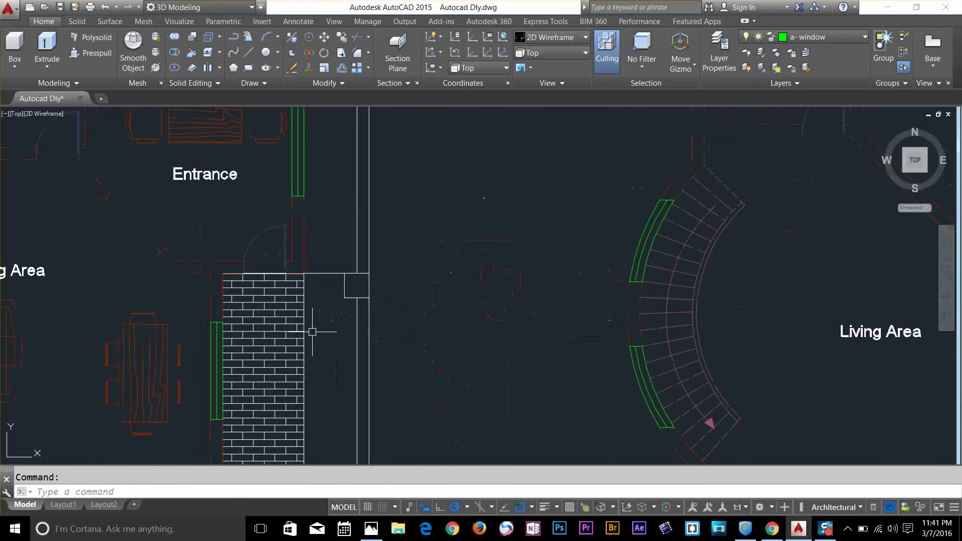
scroll(277, 246, down, 2)
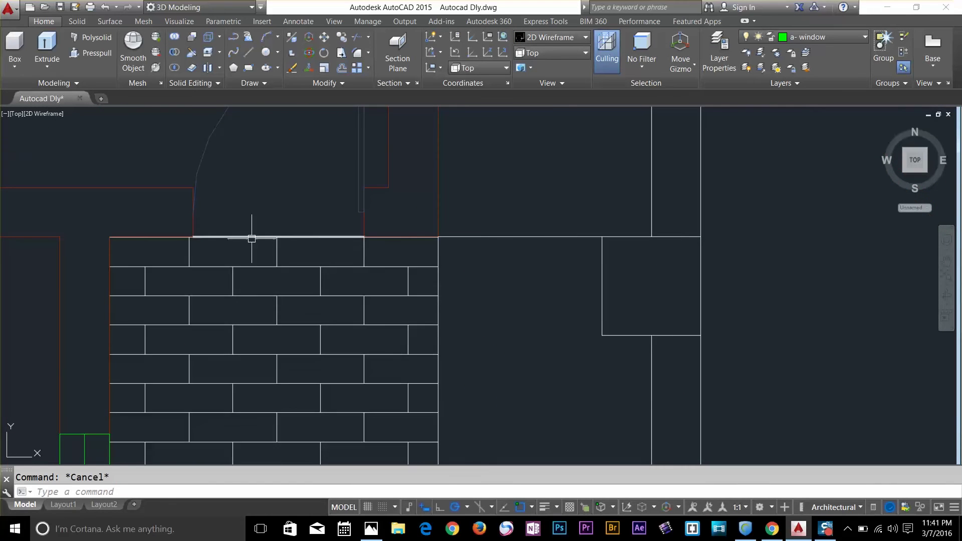
middle_drag(252, 239, 254, 245)
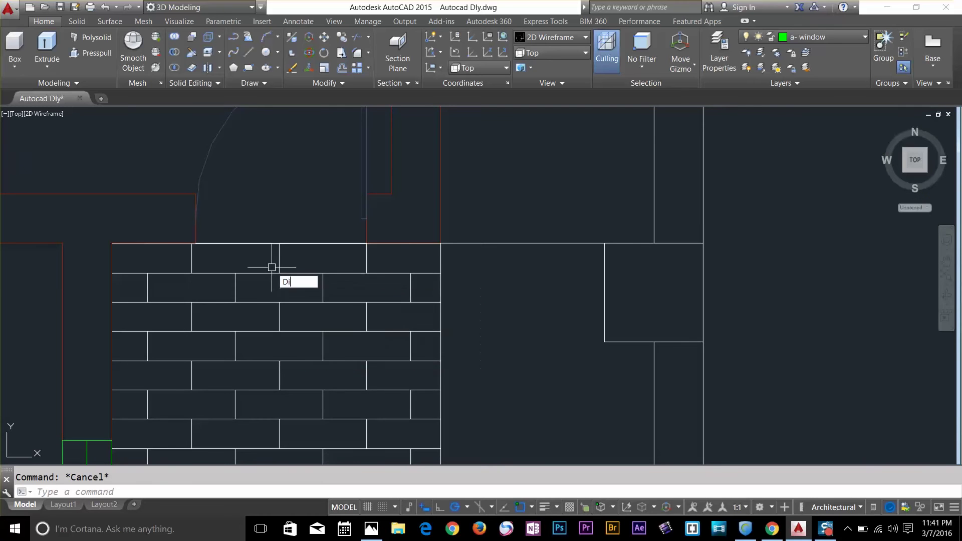
key(Return)
click(195, 244)
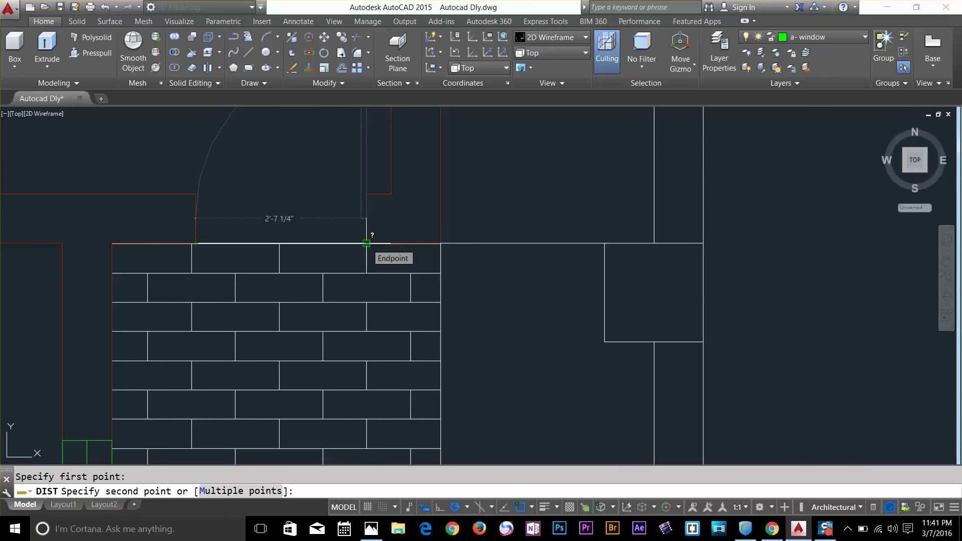
Measure the width of the door opening above the brick paving and erase the old door.
click(367, 243)
key(Escape)
scroll(224, 270, down, 4)
scroll(240, 269, up, 4)
scroll(224, 274, down, 2)
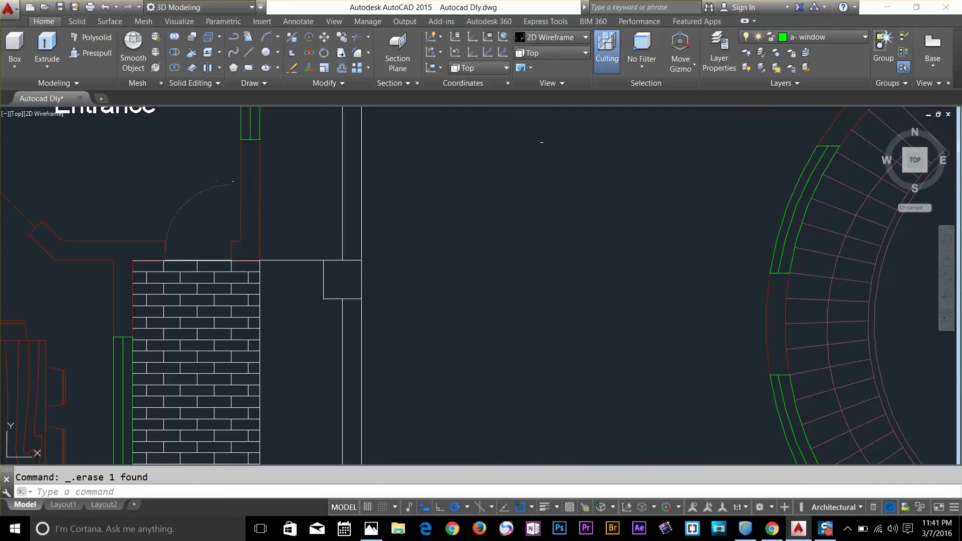
Offset the door opening's jamb line 2'-6" across the opening toward the opposite jamb.
scroll(245, 239, up, 4)
text(o)
key(Return)
text(1.5')
key(Return)
key(Escape)
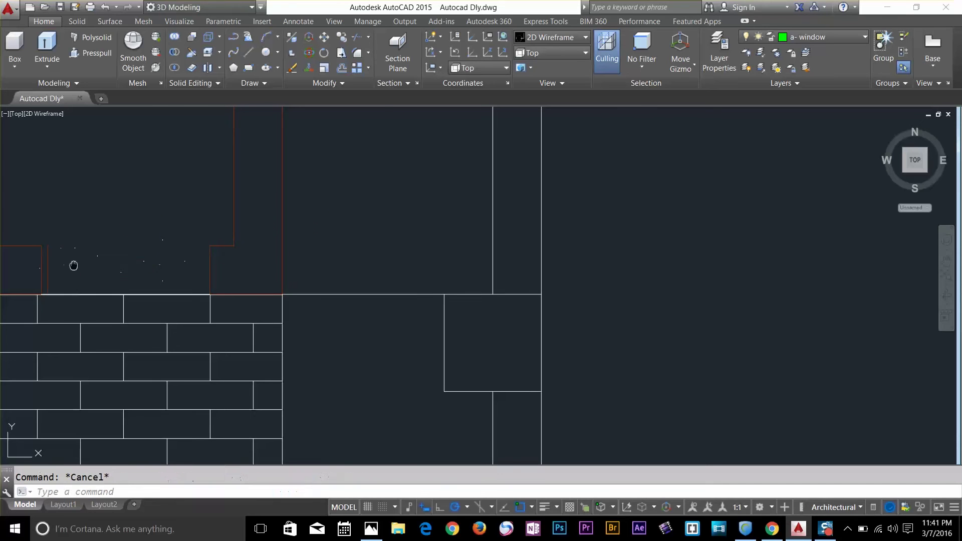
Fillet the inner and outer wall edges to the offset jamb line to square off the opening.
middle_drag(73, 266, 194, 232)
text(f)
key(Return)
click(153, 214)
click(169, 221)
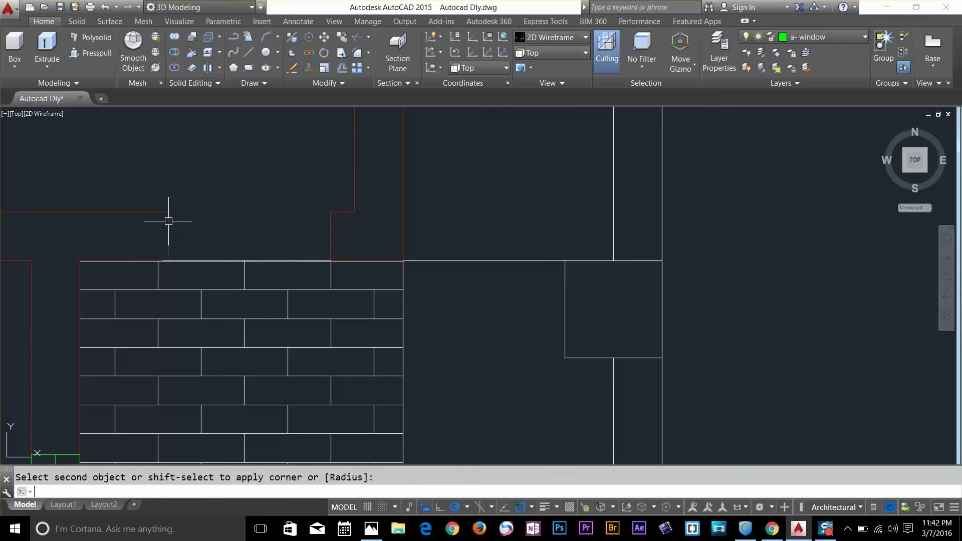
key(Return)
click(168, 222)
click(101, 261)
key(Escape)
scroll(291, 273, down, 2)
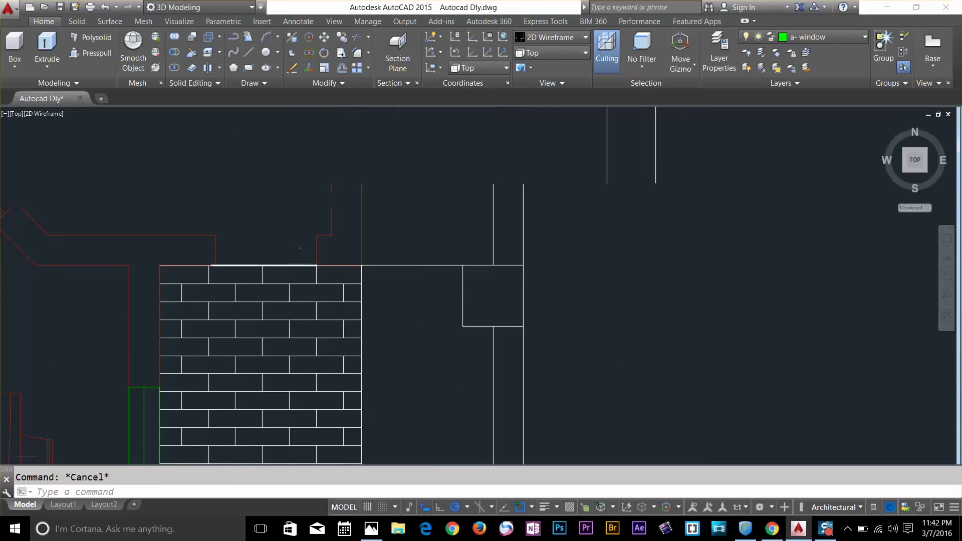
scroll(300, 266, up, 2)
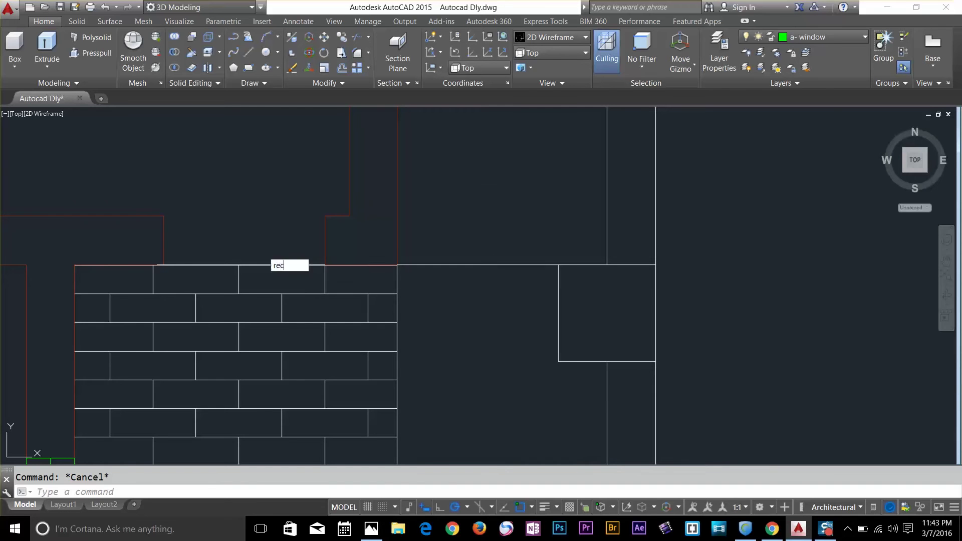
Create a layer named 3d door with a magenta-purple colour and make it the current layer.
key(Return)
click(719, 50)
click(279, 110)
text(3d)
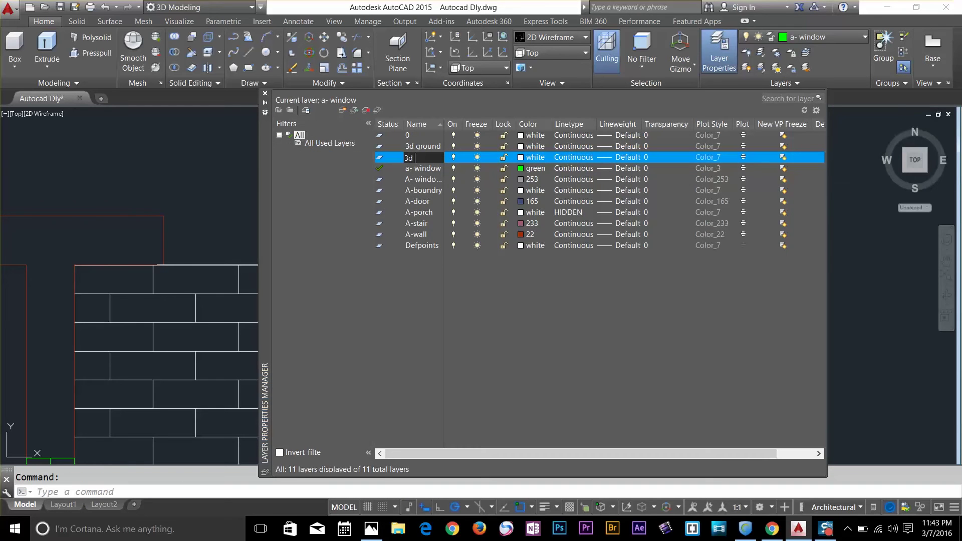
text( door)
click(519, 158)
click(572, 217)
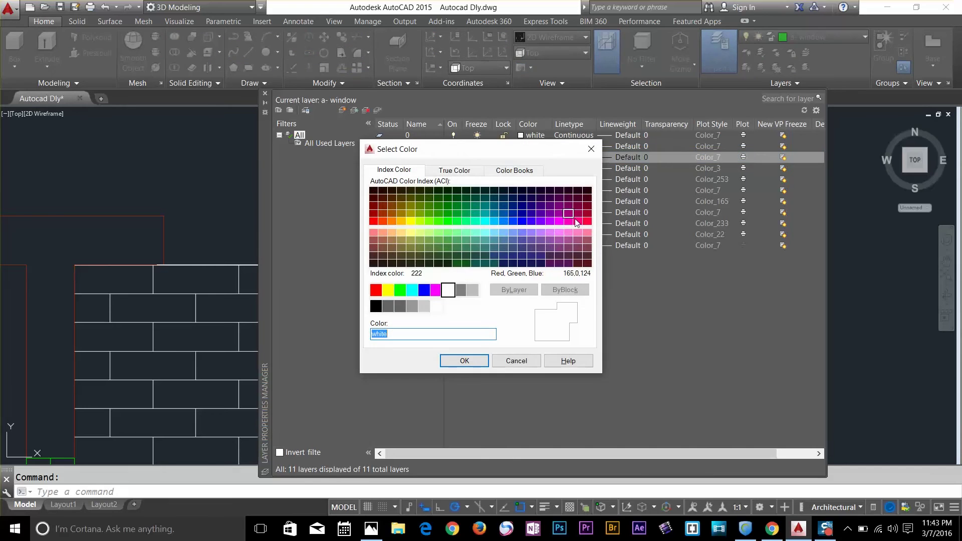
click(459, 362)
click(265, 94)
click(805, 37)
click(794, 202)
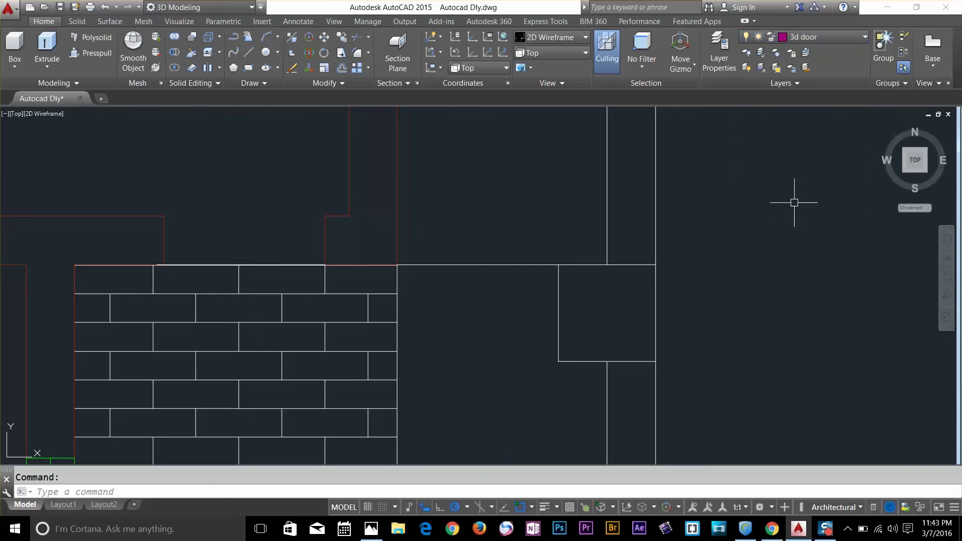
Draw a rectangle that fills the door opening between its diagonally opposite wall corners.
key(Return)
click(325, 216)
click(164, 265)
key(Escape)
Move the door rectangle out of the floor plan into the empty area beside the plans.
text(m)
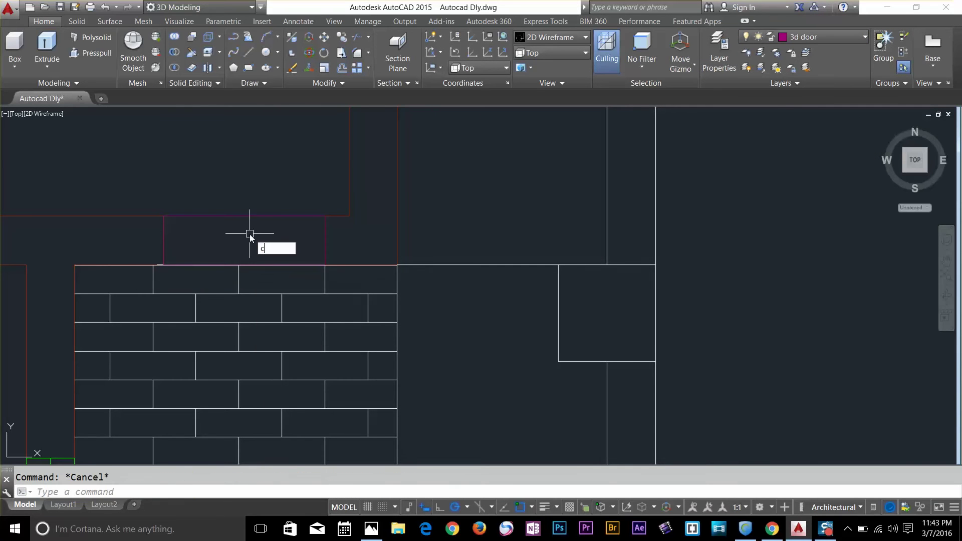
key(Return)
click(250, 217)
key(Return)
click(246, 216)
scroll(253, 218, down, 2)
scroll(490, 236, down, 5)
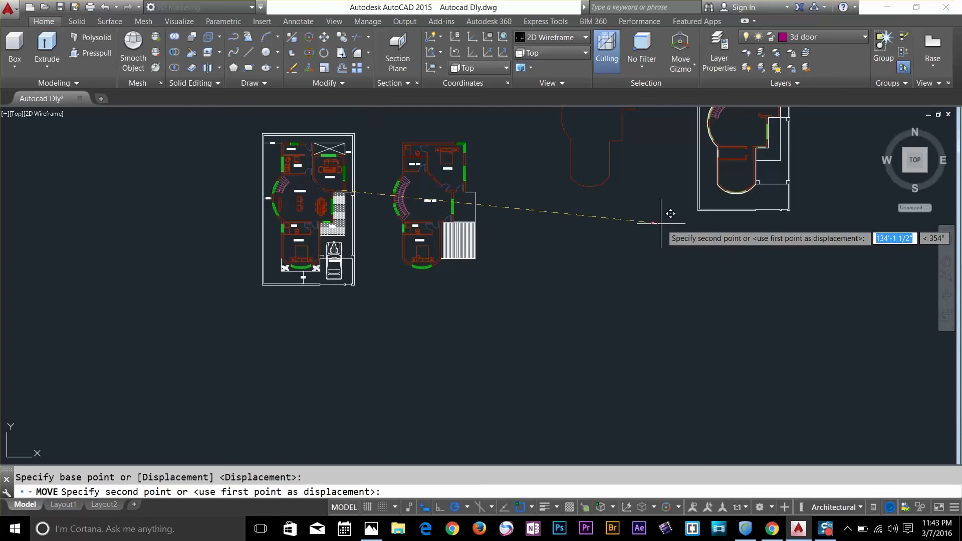
key(Escape)
Switch to the SW Isometric view and explode the door rectangle.
click(552, 37)
click(554, 37)
click(551, 53)
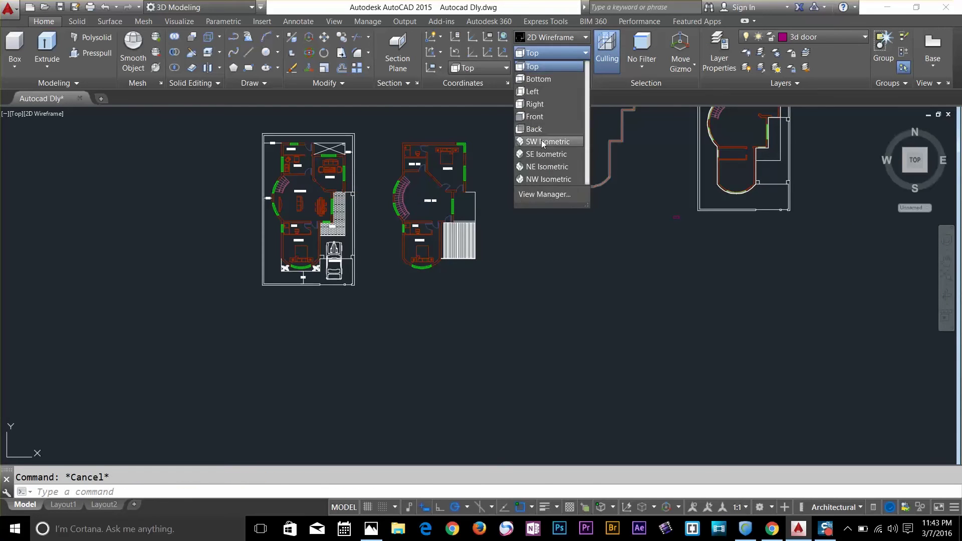
click(548, 131)
text(x)
key(Return)
click(613, 203)
click(608, 217)
key(Return)
text(o)
key(Return)
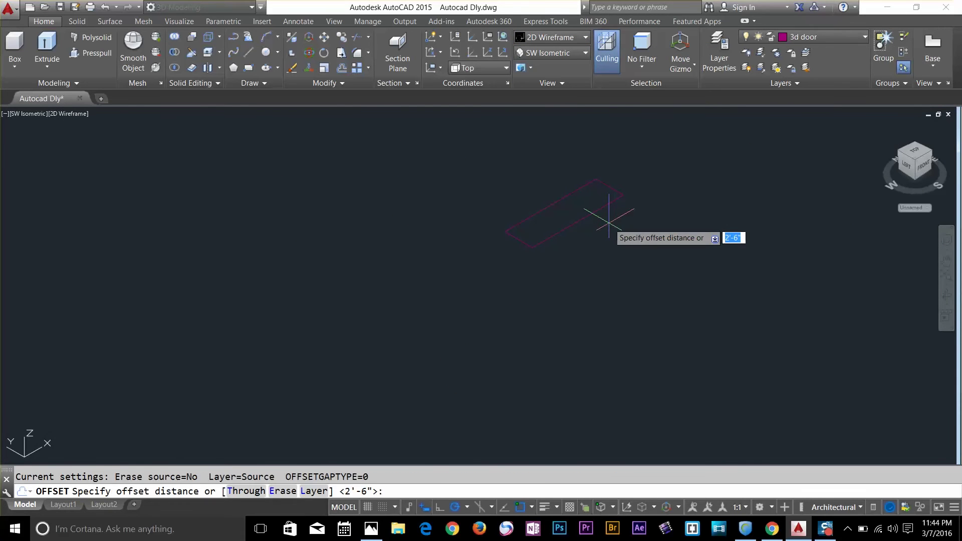
key(Escape)
Draw a centre line through the door rectangle between the midpoints of its two short edges.
text(l)
key(Return)
click(531, 244)
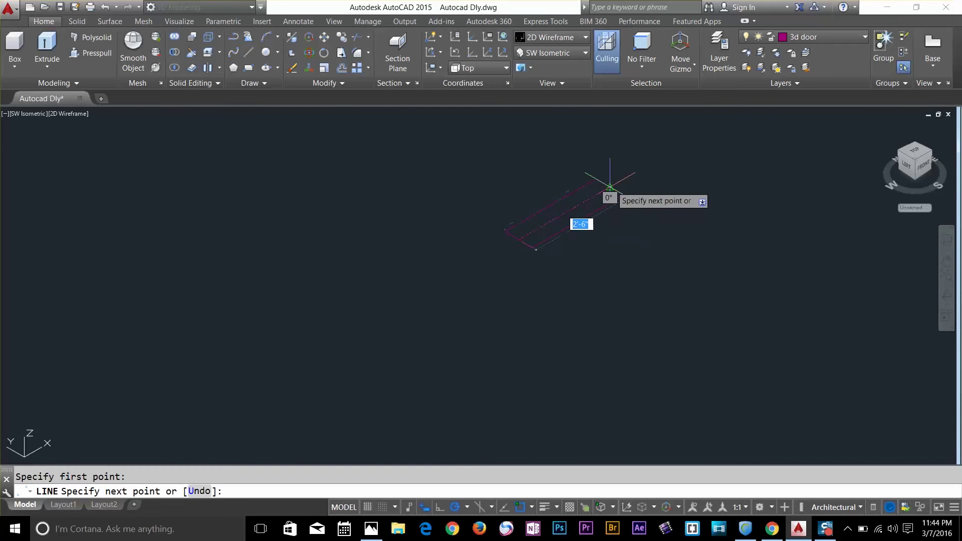
key(Escape)
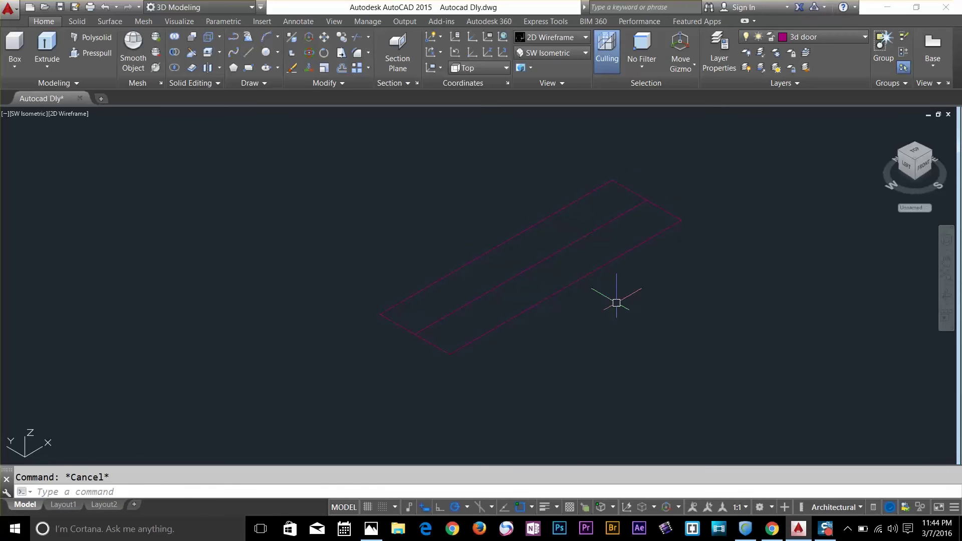
Offset the centre line 1.5" to both sides and erase the original centre line.
text(o)
key(Return)
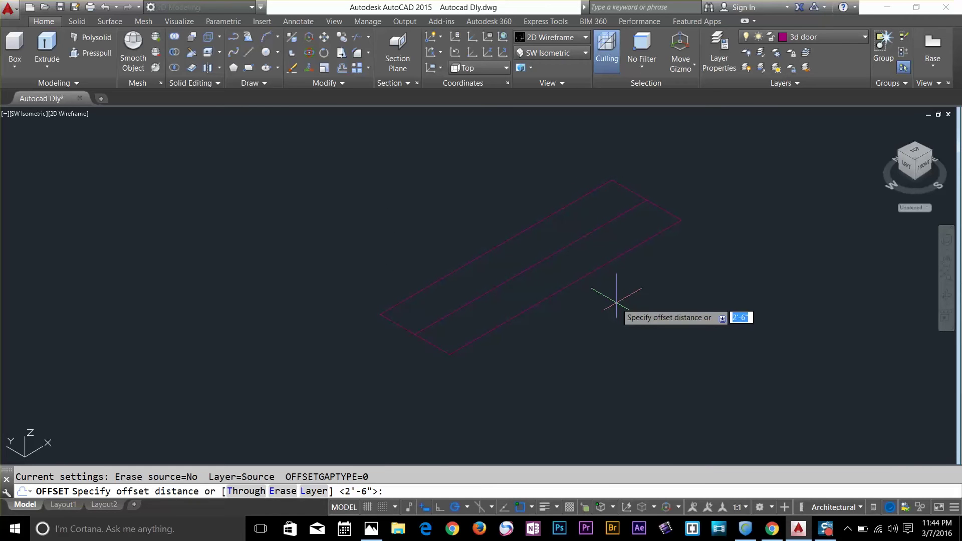
text(1.5)
key(Return)
click(577, 242)
click(579, 256)
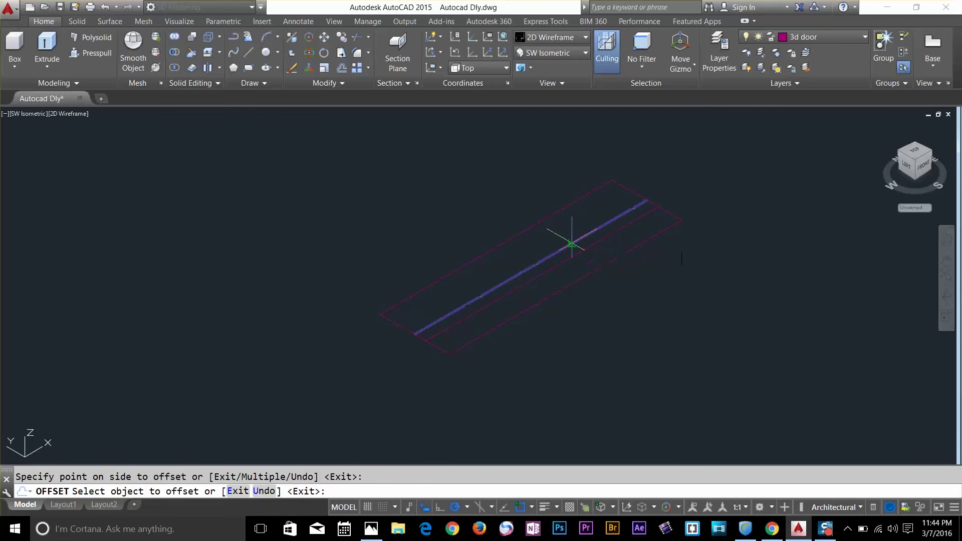
click(571, 245)
click(563, 232)
key(Escape)
click(572, 243)
Create a polyline boundary from the narrow strip between the two offset lines.
text(bo)
key(Return)
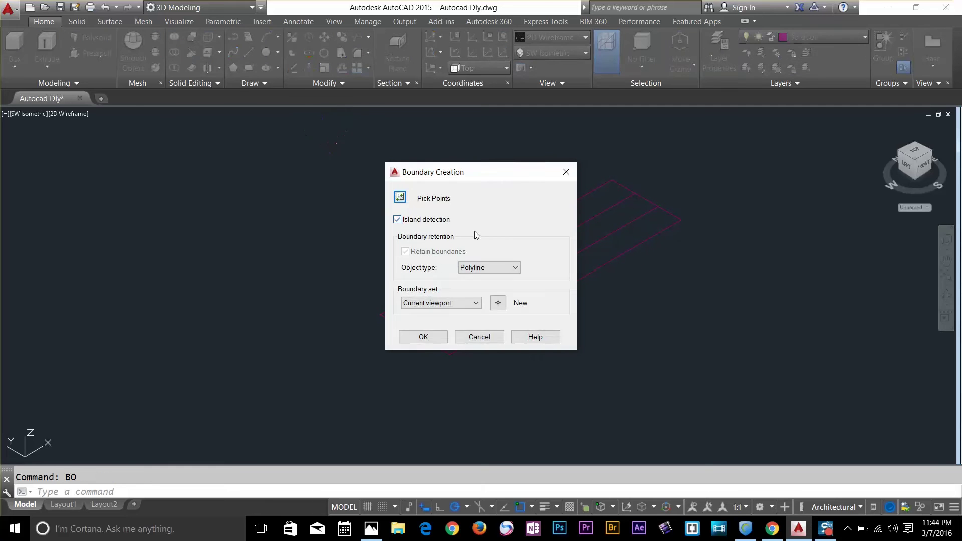
click(441, 203)
click(548, 240)
key(Return)
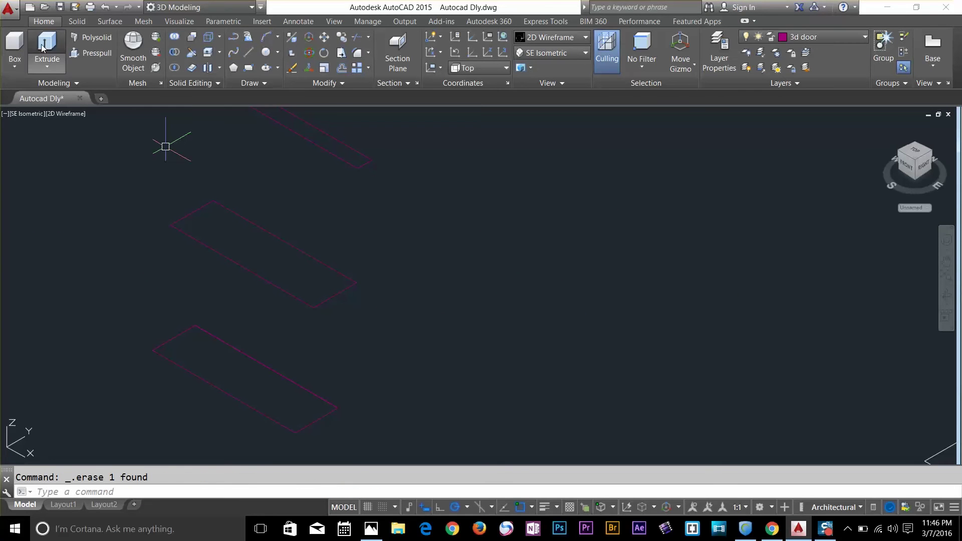
Extrude the narrow door strip to a height of 7'.
click(42, 48)
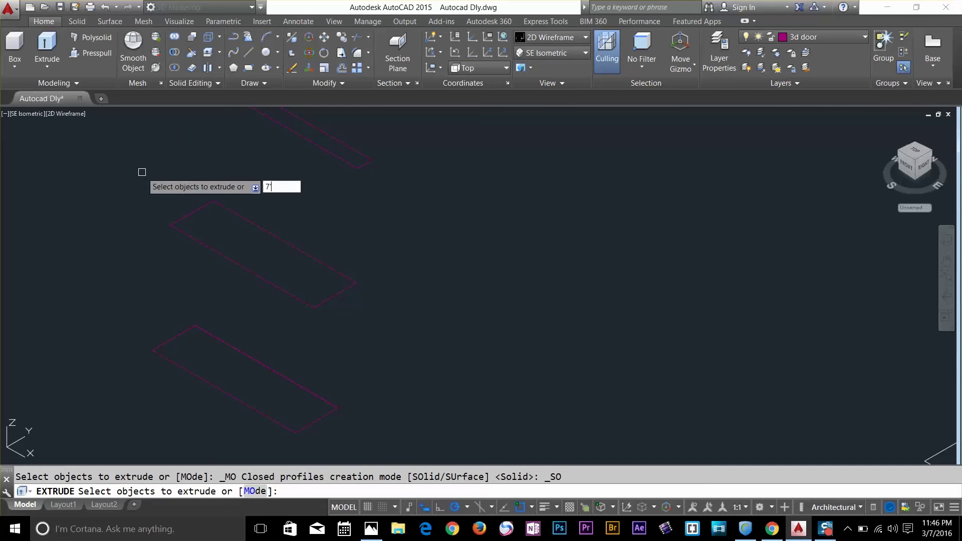
key(Return)
click(367, 169)
click(366, 165)
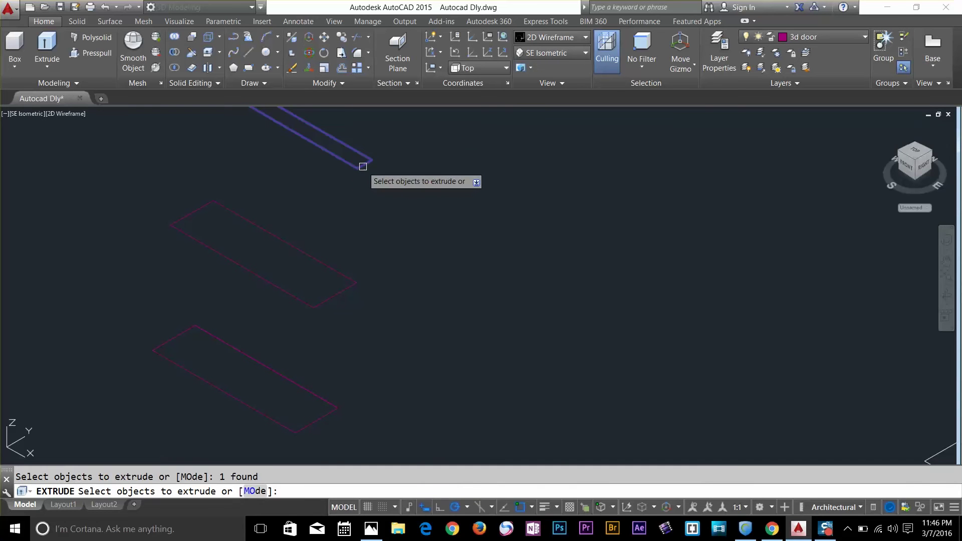
key(Return)
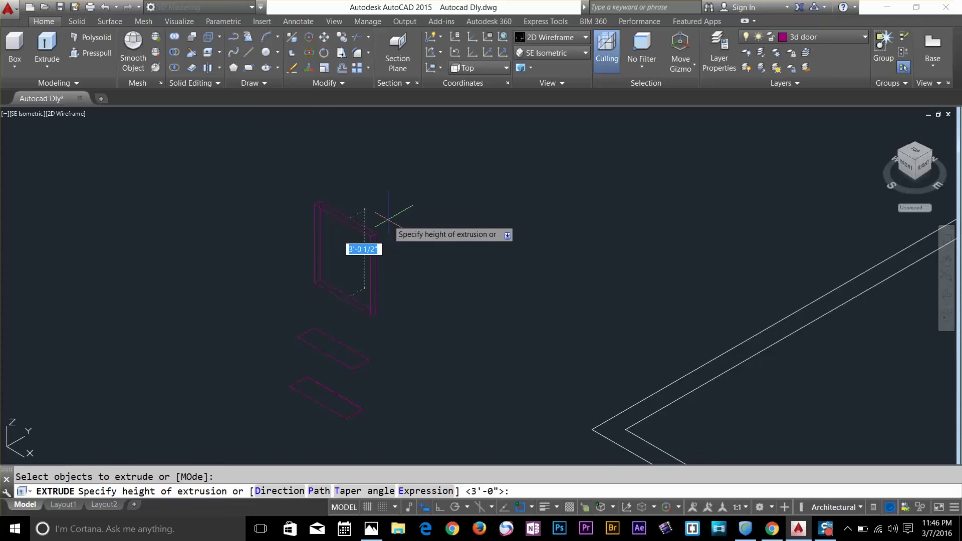
text(7')
key(Return)
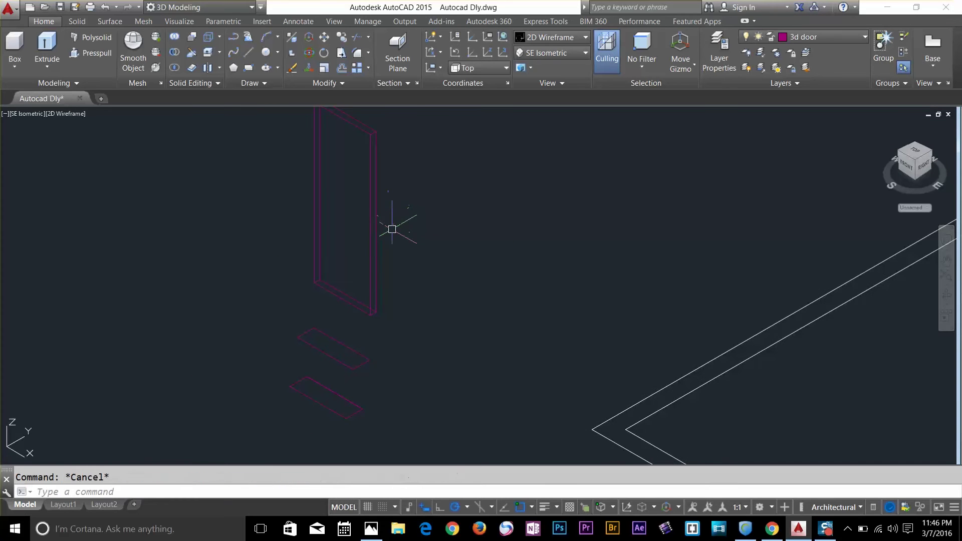
text(m)
key(Return)
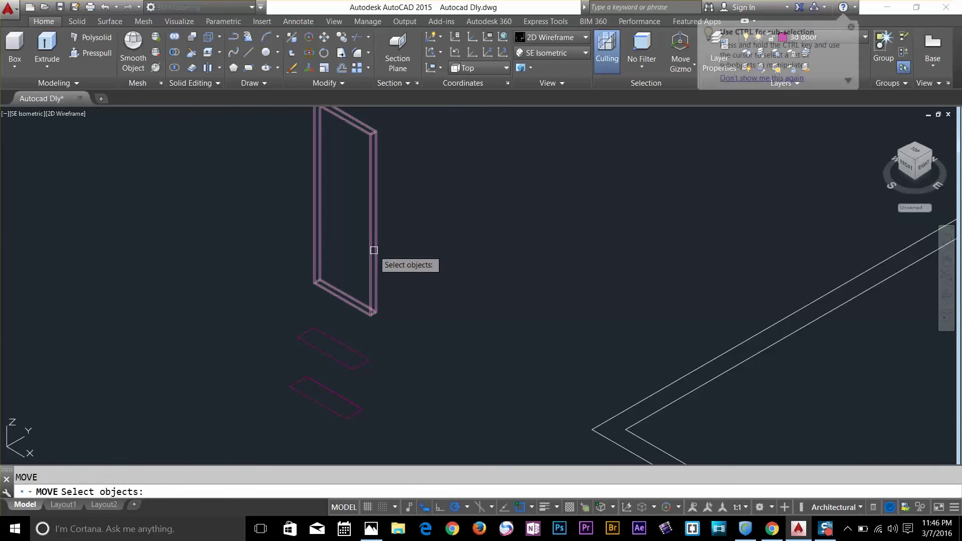
click(376, 296)
key(Return)
scroll(378, 308, down, 5)
click(396, 335)
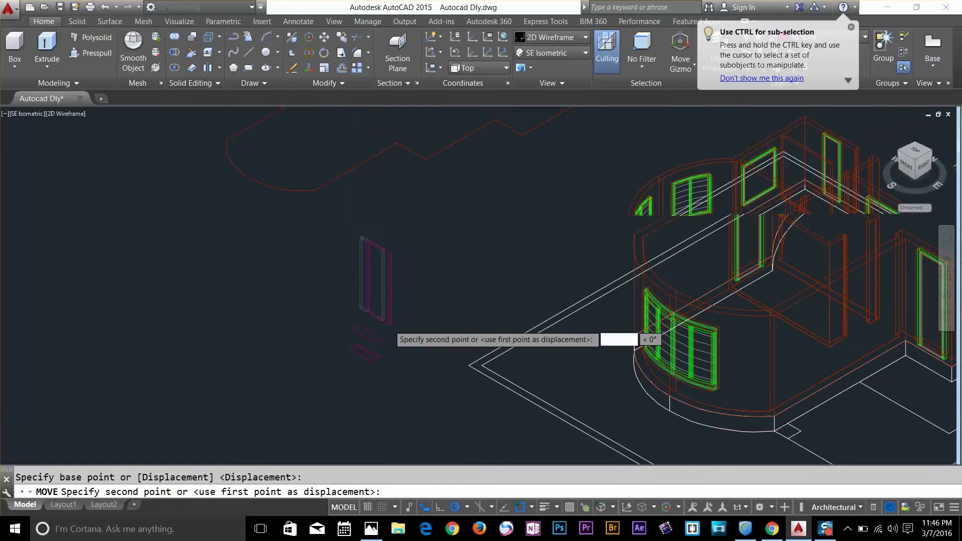
key(Escape)
text(c)
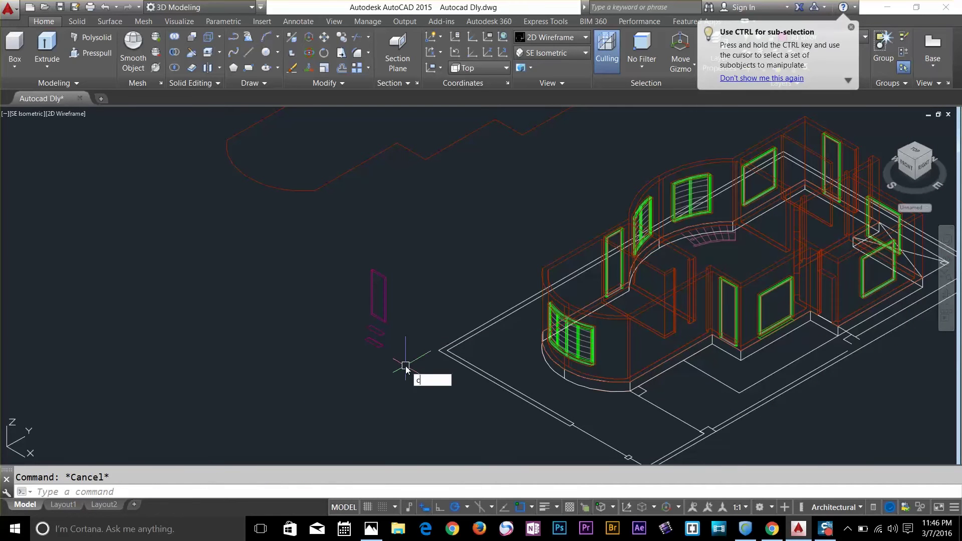
text(o)
key(Return)
click(387, 320)
key(Return)
click(390, 319)
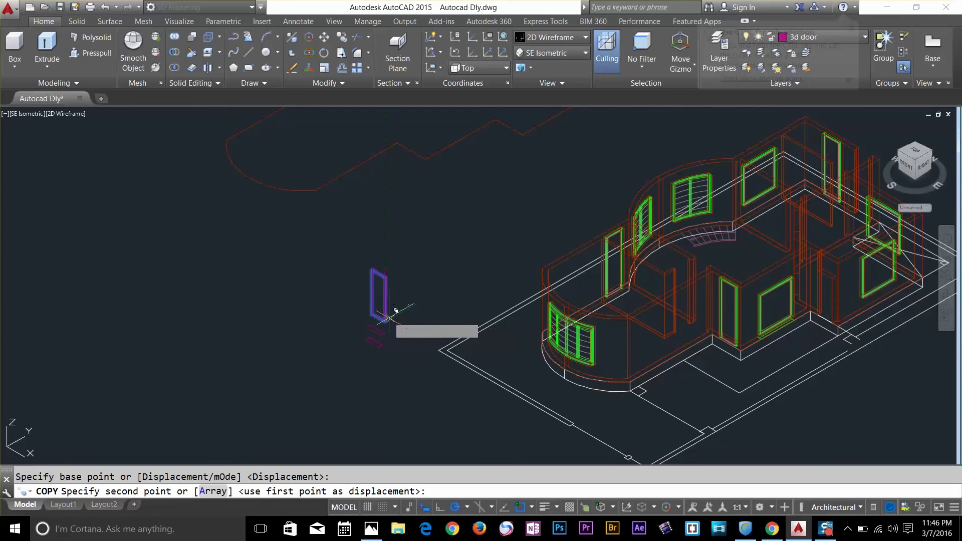
key(Escape)
Copy the door solid from the midpoint of its bottom short edge to the midpoint of the jamb's base in the house's door opening.
key(Return)
click(385, 307)
key(Return)
scroll(385, 313, up, 8)
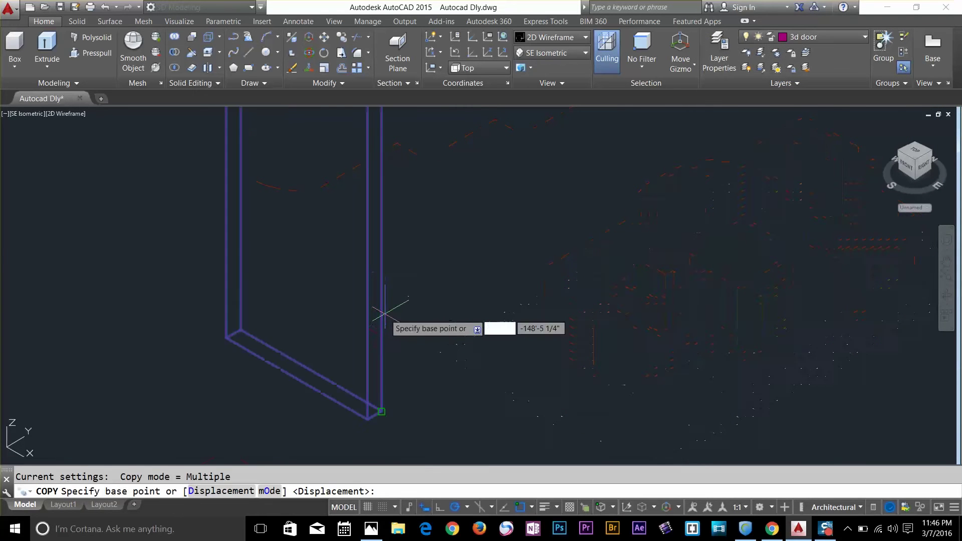
scroll(385, 314, up, 3)
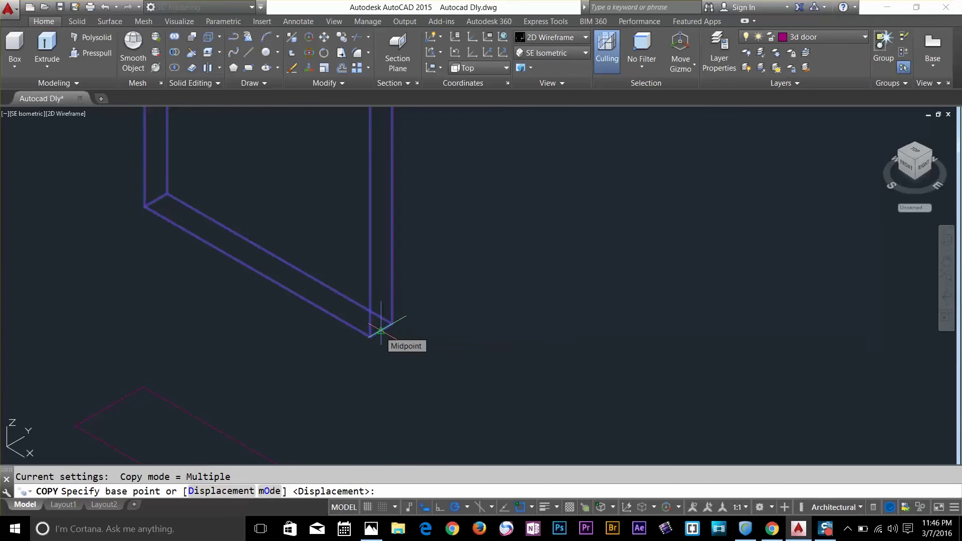
click(381, 331)
scroll(383, 333, down, 6)
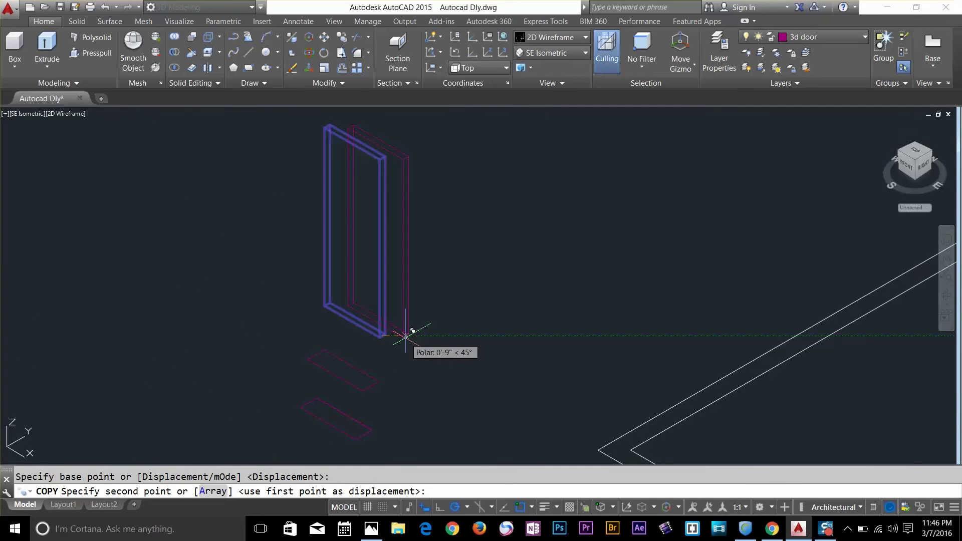
scroll(615, 383, down, 6)
mouse_move(647, 371)
middle_down()
mouse_move(635, 361)
mouse_move(135, 270)
middle_up()
scroll(508, 256, up, 8)
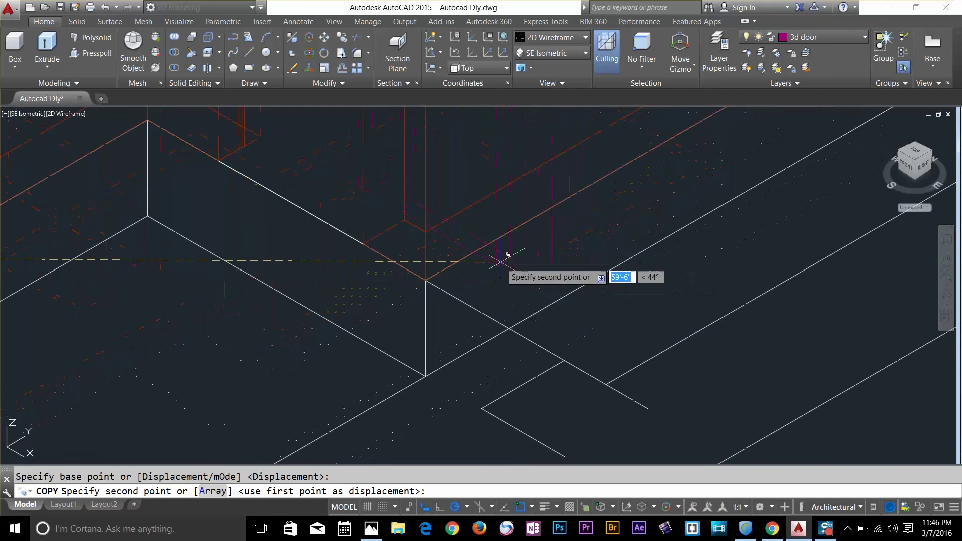
click(385, 228)
key(Escape)
scroll(351, 280, down, 3)
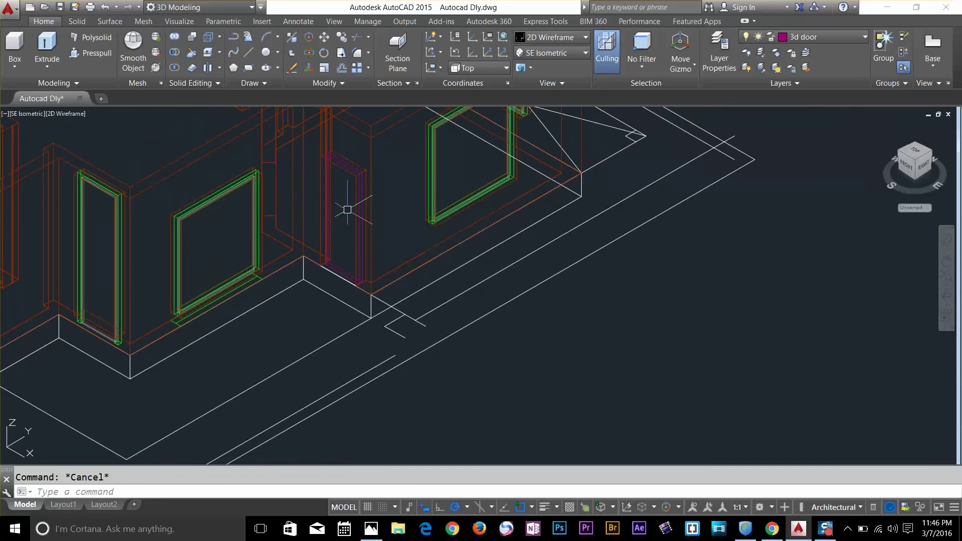
Switch to the SW Isometric view near the original door solid and reset the UCS to World.
scroll(250, 286, down, 5)
middle_drag(281, 295, 595, 301)
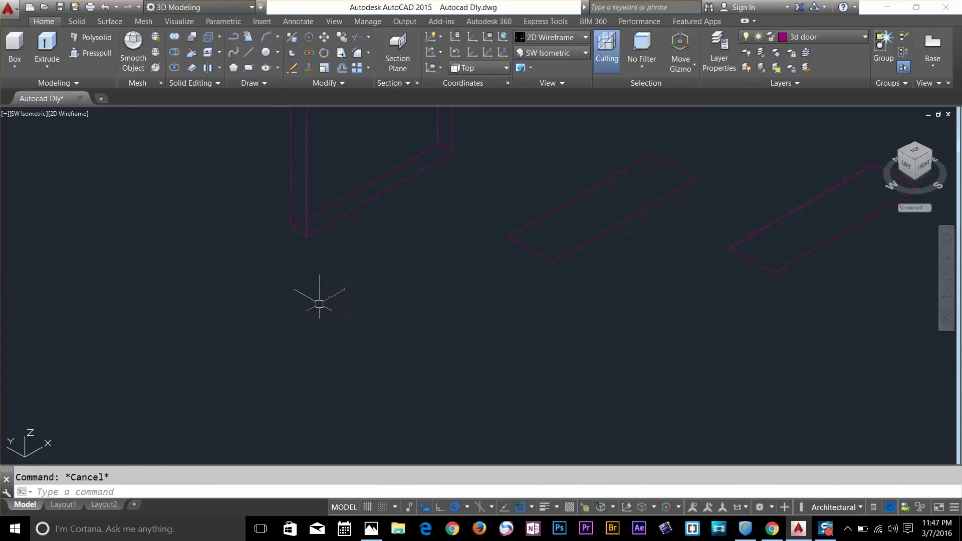
text(l)
key(Return)
key(Escape)
text(ucs)
key(Return)
key(Return)
key(Escape)
Draw a 5" line along the Y axis in the empty space in front of the door solid.
text(l)
key(Return)
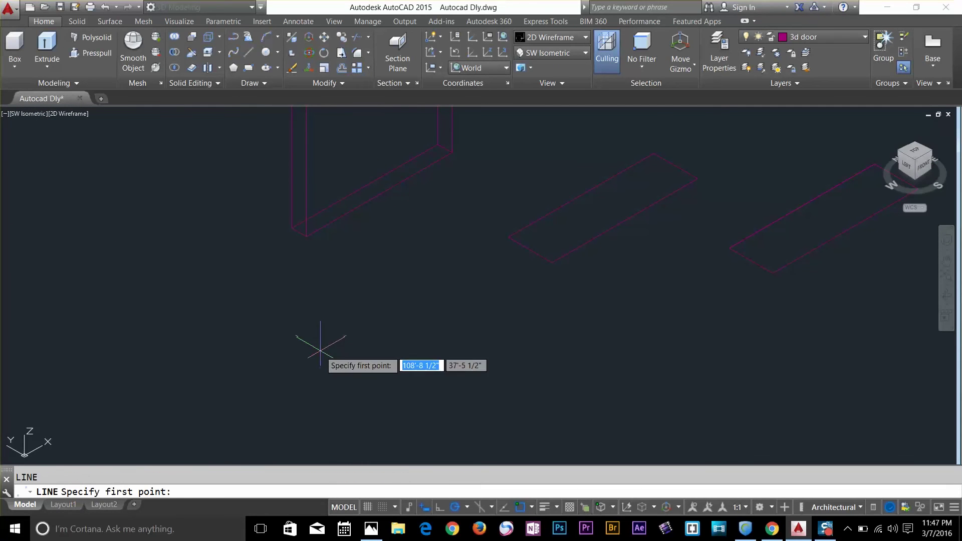
click(302, 336)
text(5)
key(Return)
key(Return)
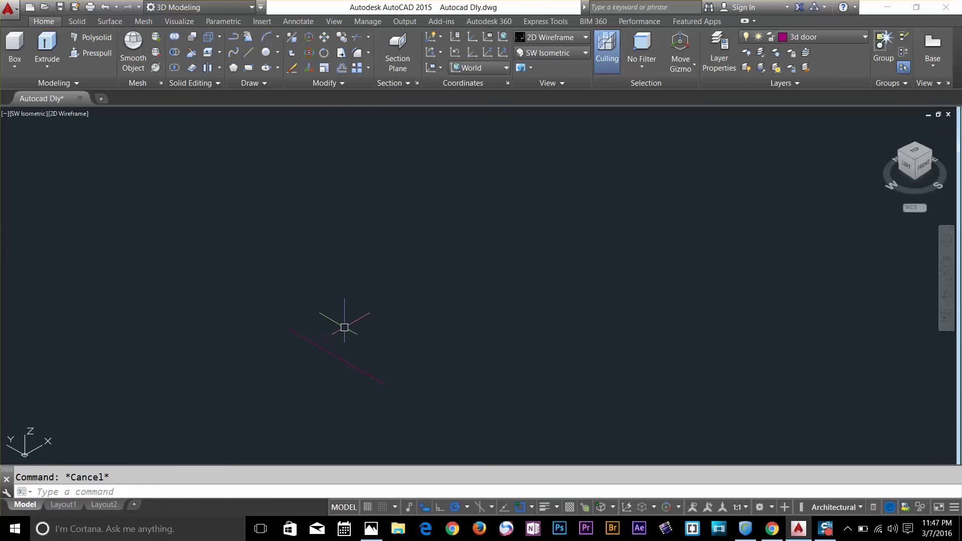
Start a polyline at the far end of the 5" line, trying a 0.6" straight segment and undoing it.
text(pl)
key(Return)
click(291, 360)
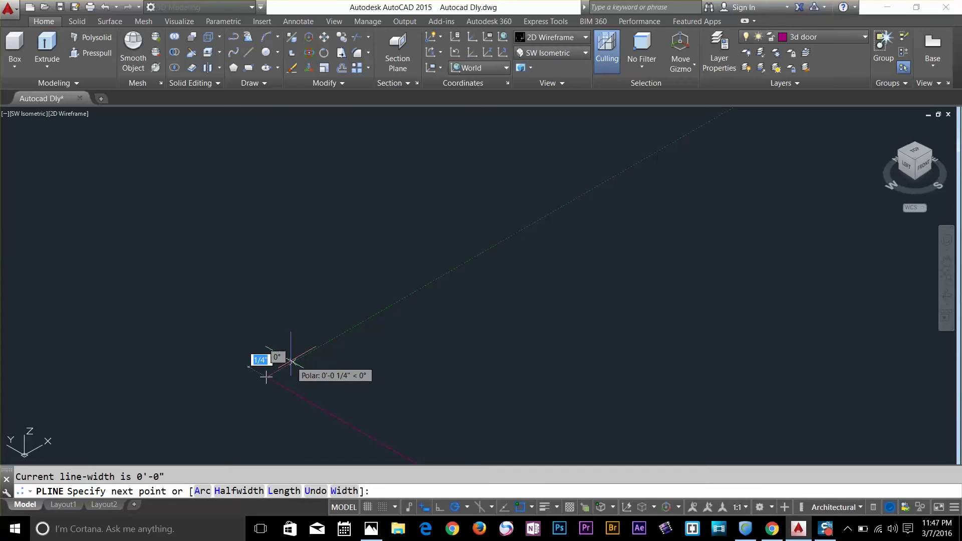
text(.6)
key(Return)
text(u)
key(Return)
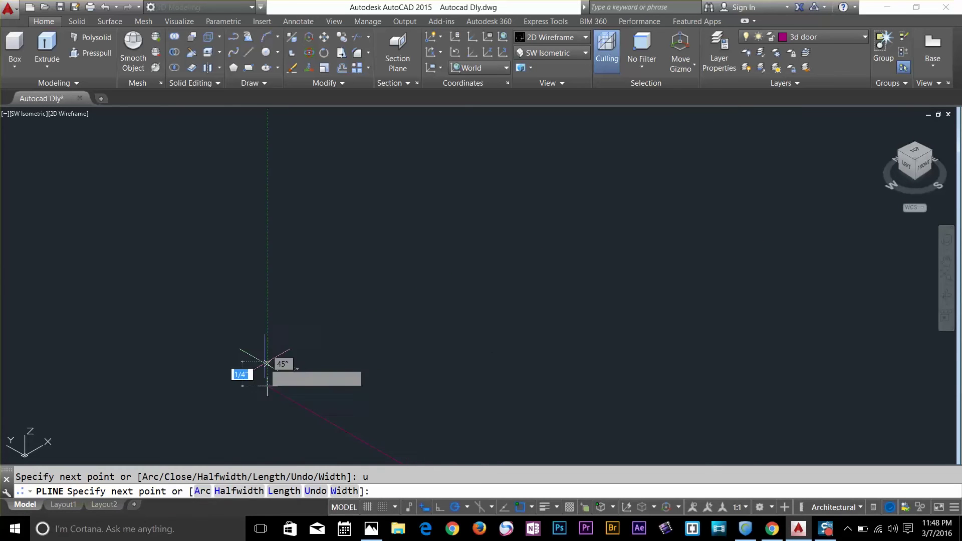
Draw the polyline as three connected arcs from the line's far end to its near end, forming a knob profile with a neck.
text(a)
key(Return)
scroll(434, 388, down, 2)
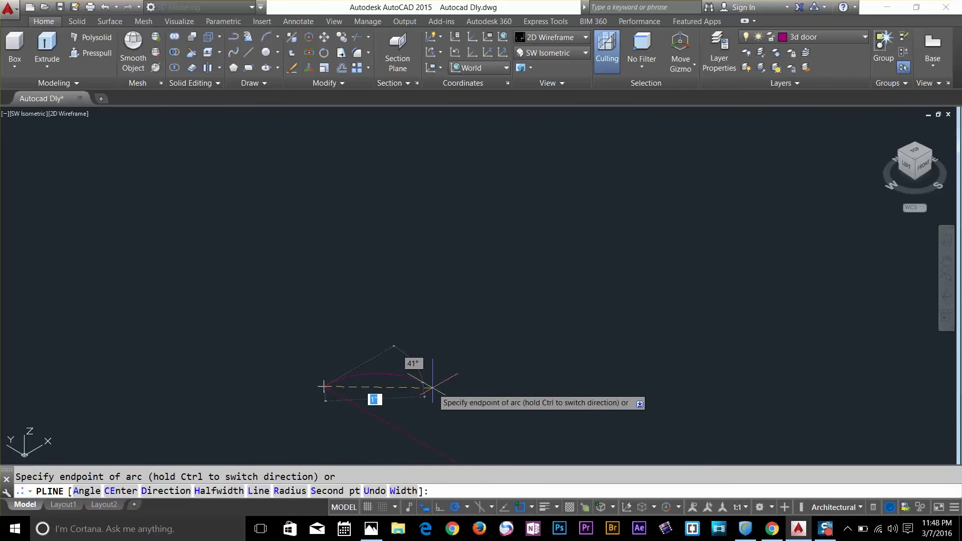
middle_drag(434, 389, 436, 252)
click(582, 326)
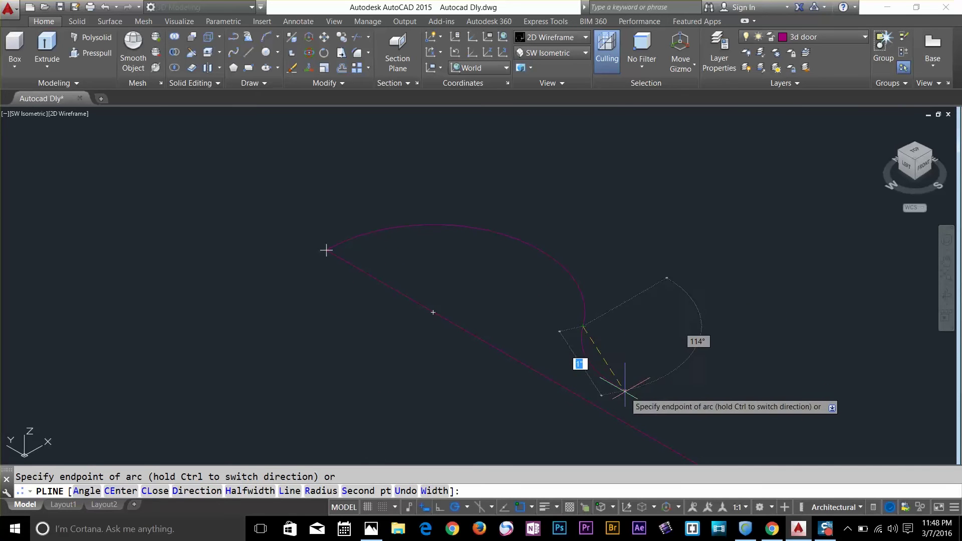
scroll(674, 392, down, 2)
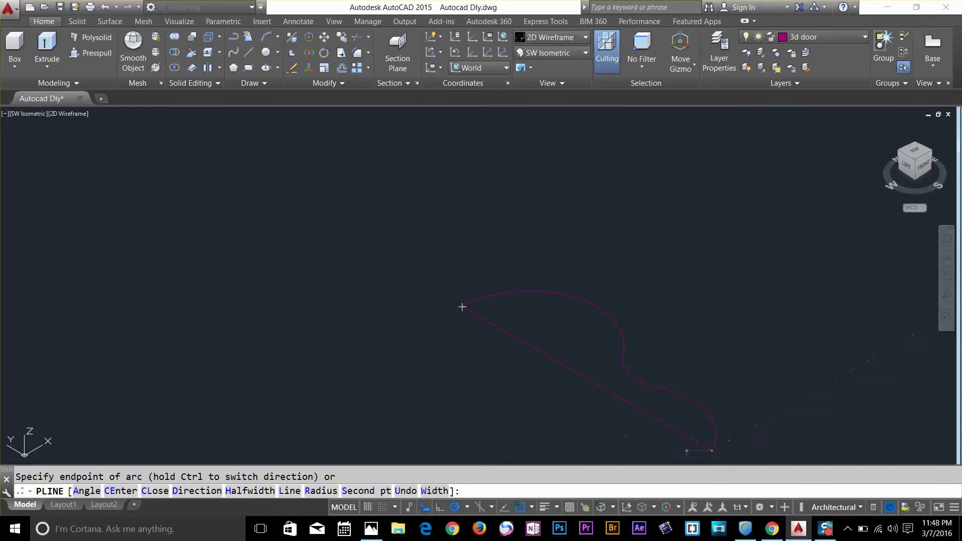
key(Escape)
click(632, 376)
mouse_move(630, 375)
key(Escape)
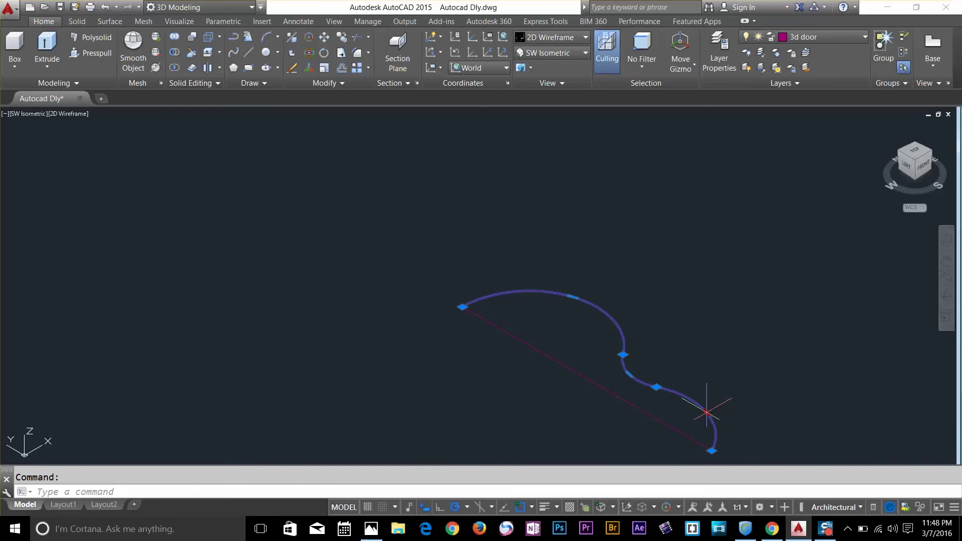
click(712, 451)
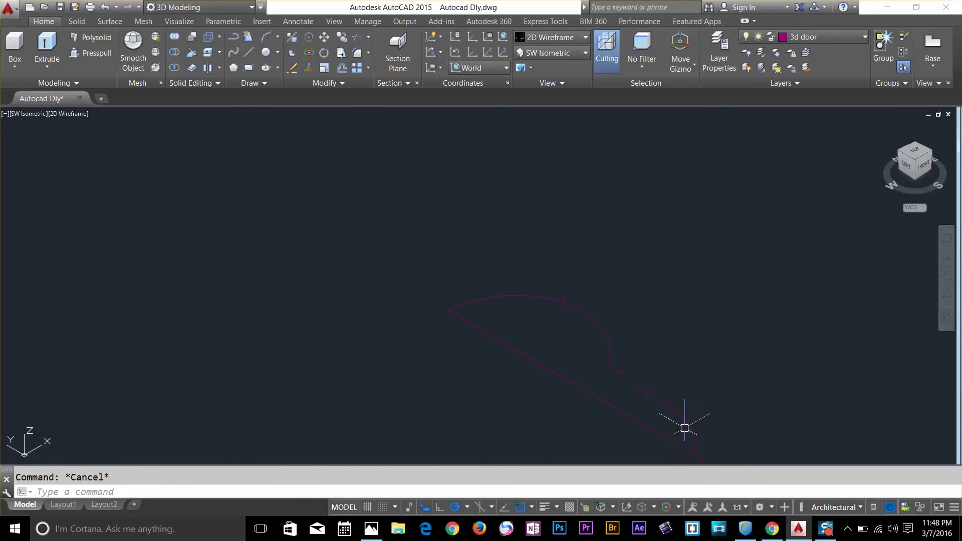
Revolve the arc profile 360° about the axis between the two ends of the straight line to form a door knob.
click(47, 66)
click(55, 119)
click(566, 352)
key(Return)
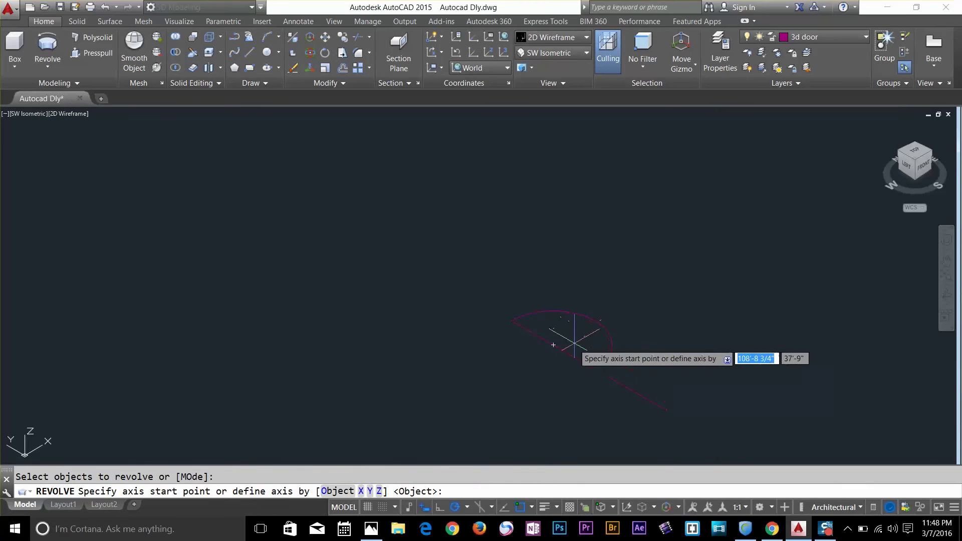
click(512, 321)
click(666, 409)
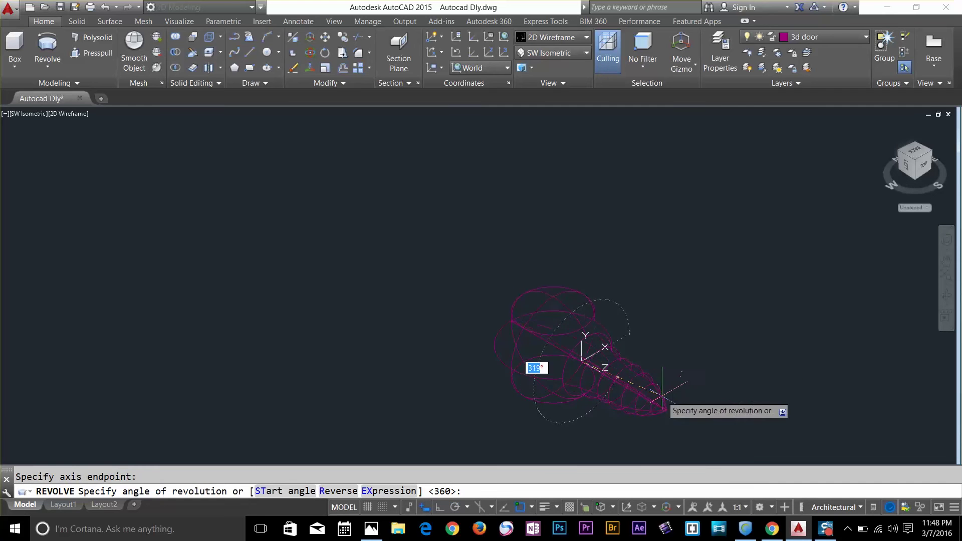
key(Return)
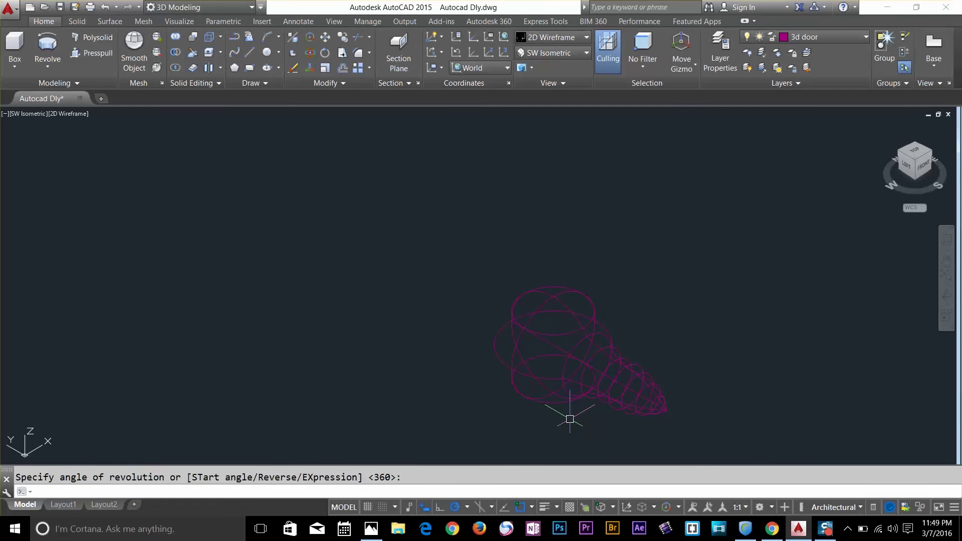
Display the model in the Shaded visual style.
click(588, 329)
key(Escape)
click(555, 38)
click(543, 108)
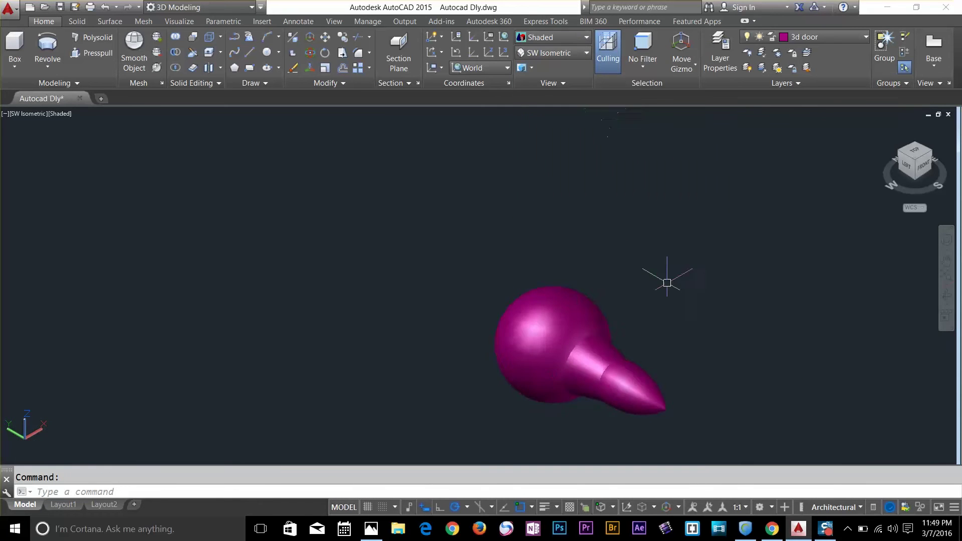
Rotate the knob half a turn about its pointed tip so the tip faces the door.
scroll(673, 365, down, 5)
text(ro)
key(Return)
click(662, 350)
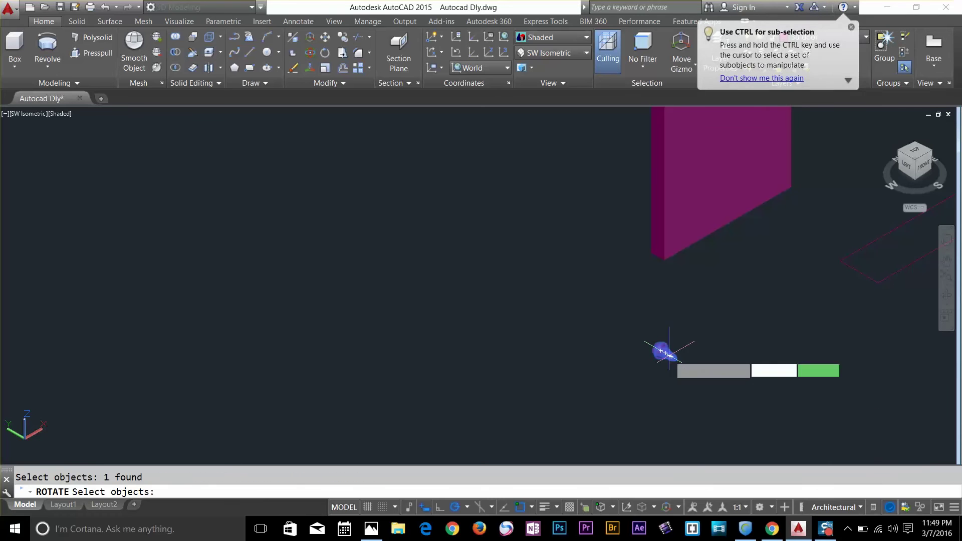
key(Return)
click(668, 355)
click(590, 402)
key(Escape)
scroll(683, 372, up, 3)
scroll(620, 350, up, 3)
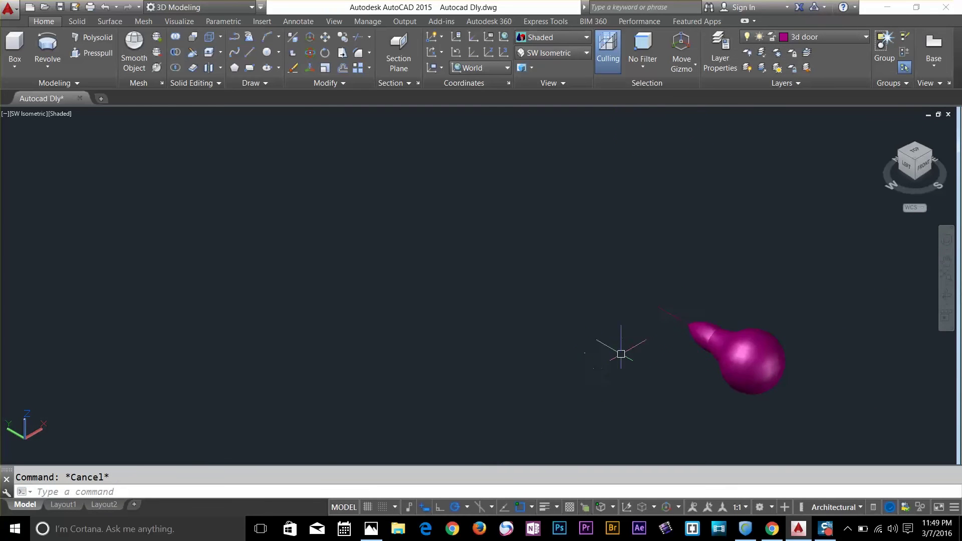
Move the knob from its pointed tip to the front bottom corner of the original door solid.
click(650, 322)
scroll(711, 310, down, 2)
text(m)
key(Return)
click(722, 352)
key(Return)
scroll(701, 315, up, 2)
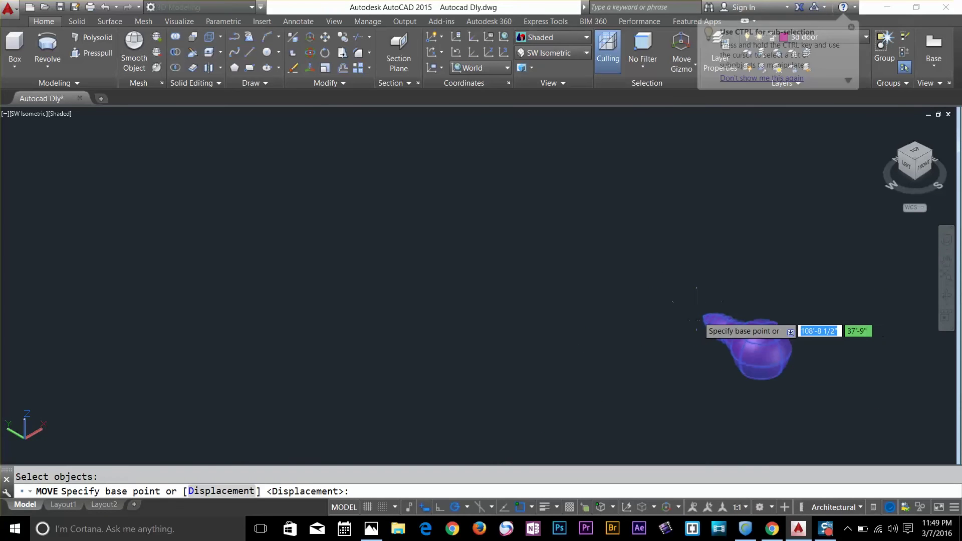
click(704, 317)
scroll(705, 313, down, 4)
click(706, 183)
middle_drag(767, 228, 552, 433)
key(Escape)
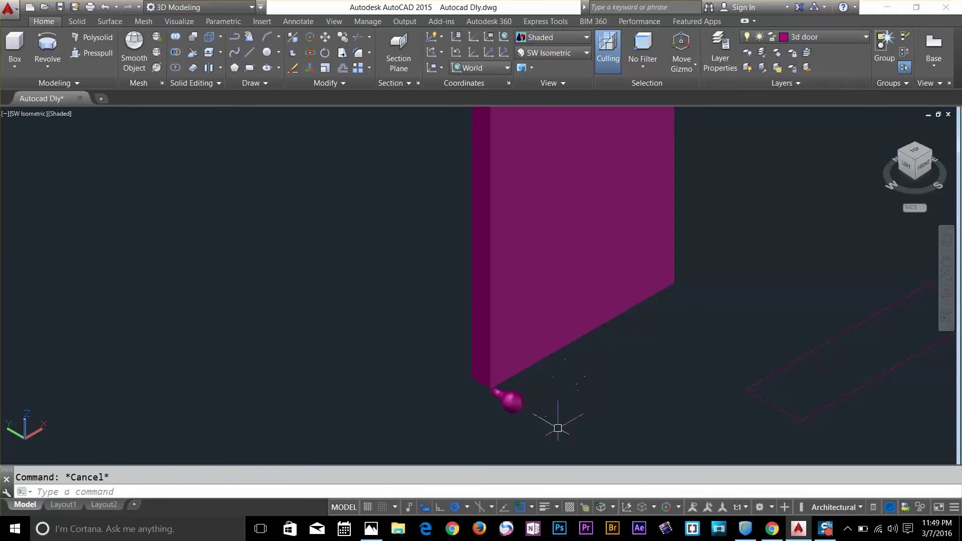
Move the knob 3" along the X axis, inward from the door's bottom corner.
text(m)
key(Return)
click(513, 401)
key(Return)
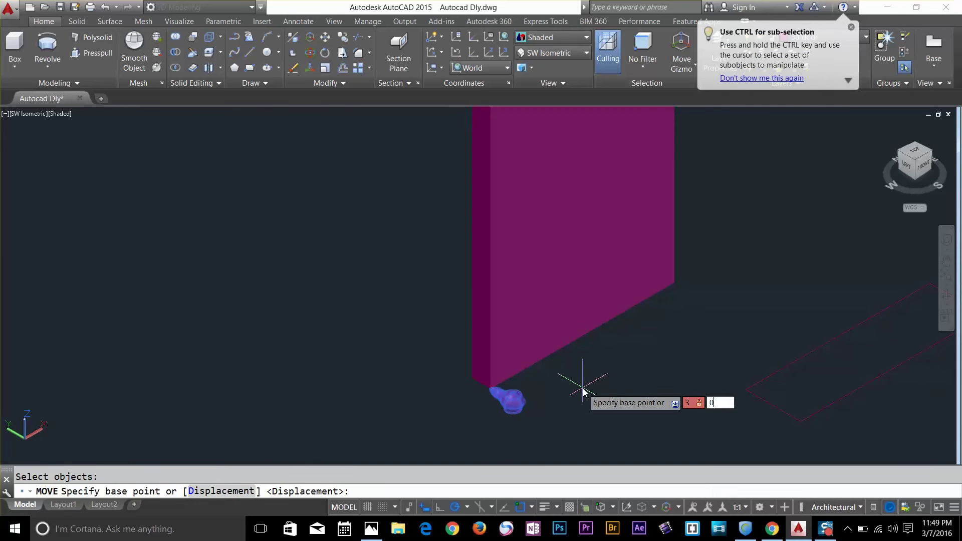
click(583, 392)
scroll(573, 274, down, 3)
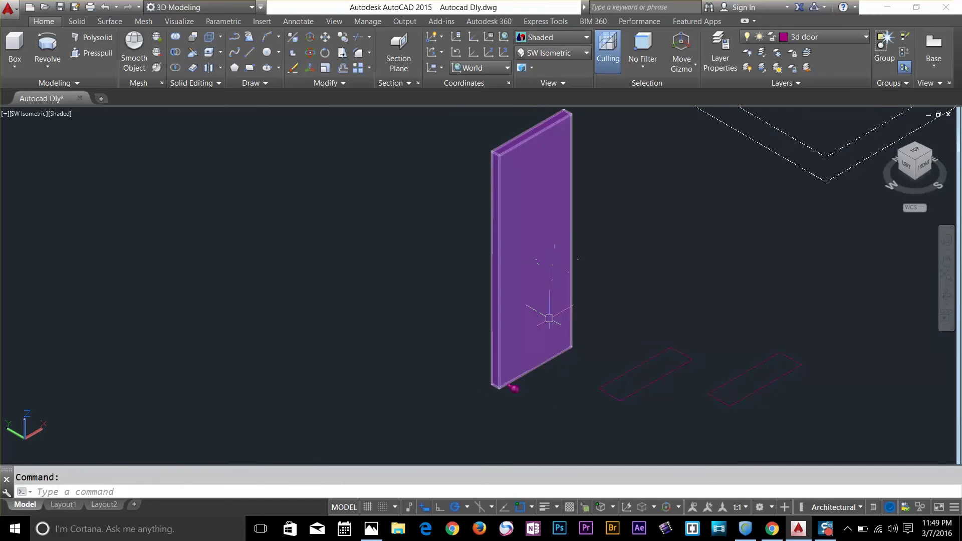
Move the knob straight up along the Z axis to about mid-height on the door.
text(m)
key(Return)
click(513, 389)
key(Return)
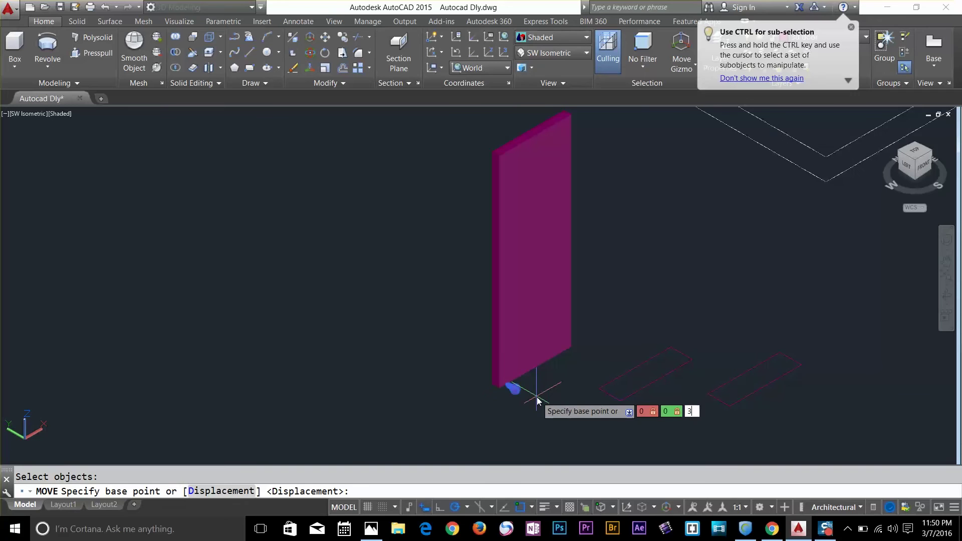
key(Escape)
Create a green layer named "3d door handle" and assign the door knob to it.
click(720, 53)
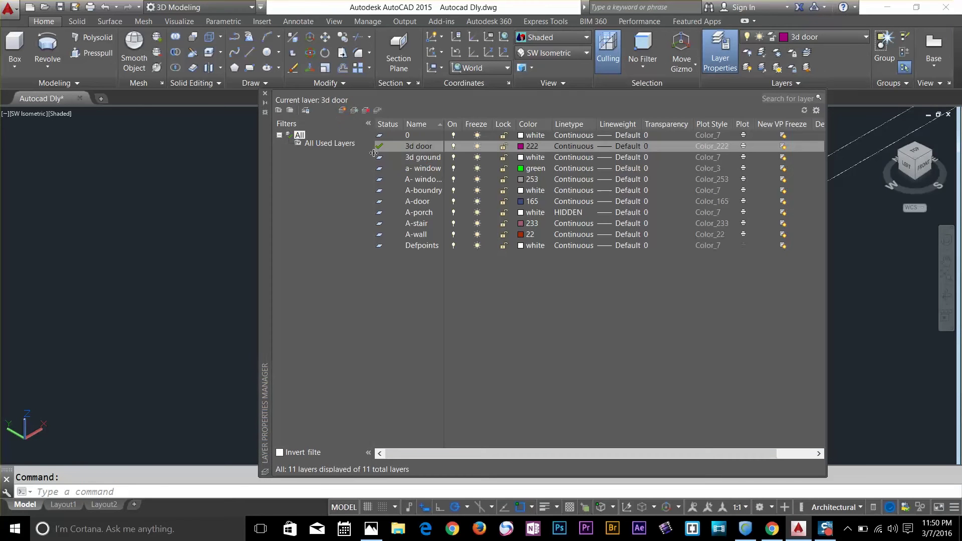
text(3d ground)
key(Return)
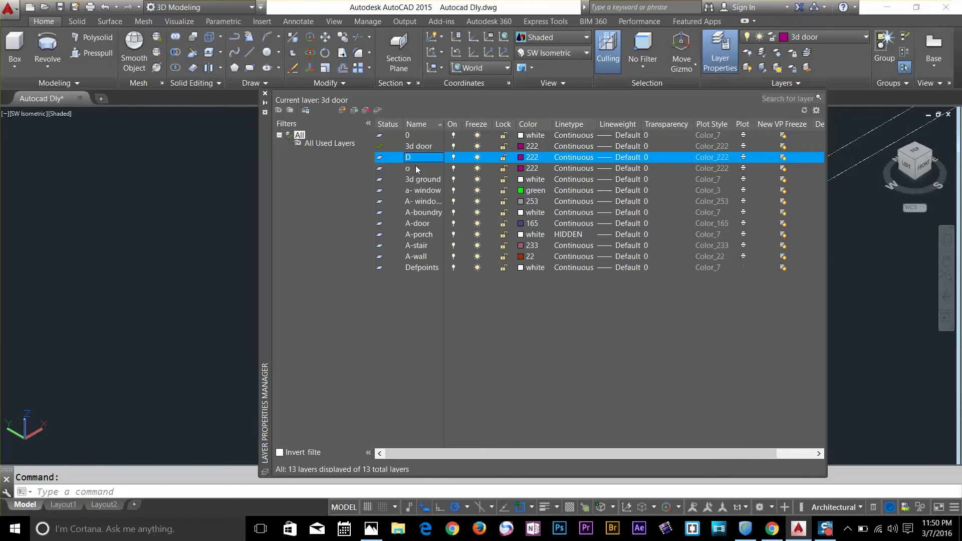
click(416, 168)
click(343, 110)
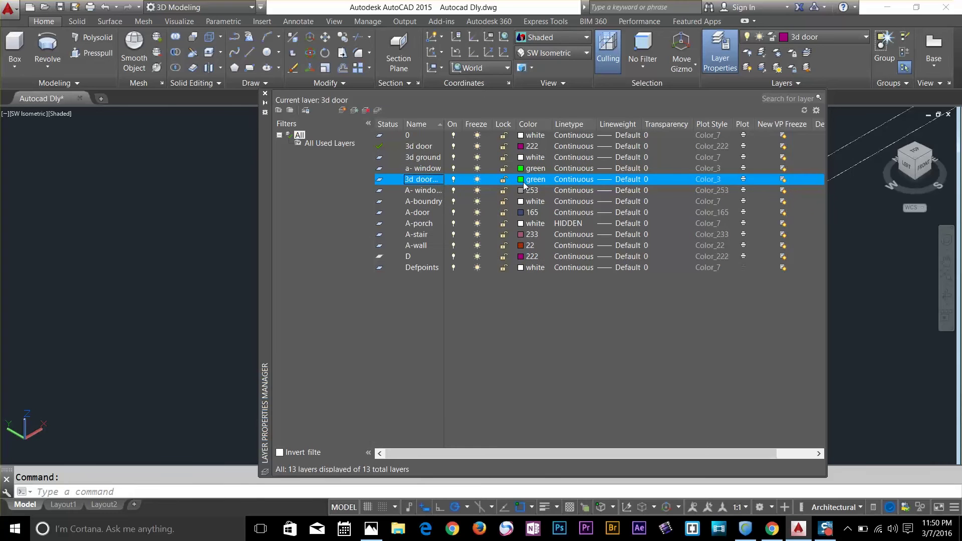
click(265, 94)
click(822, 37)
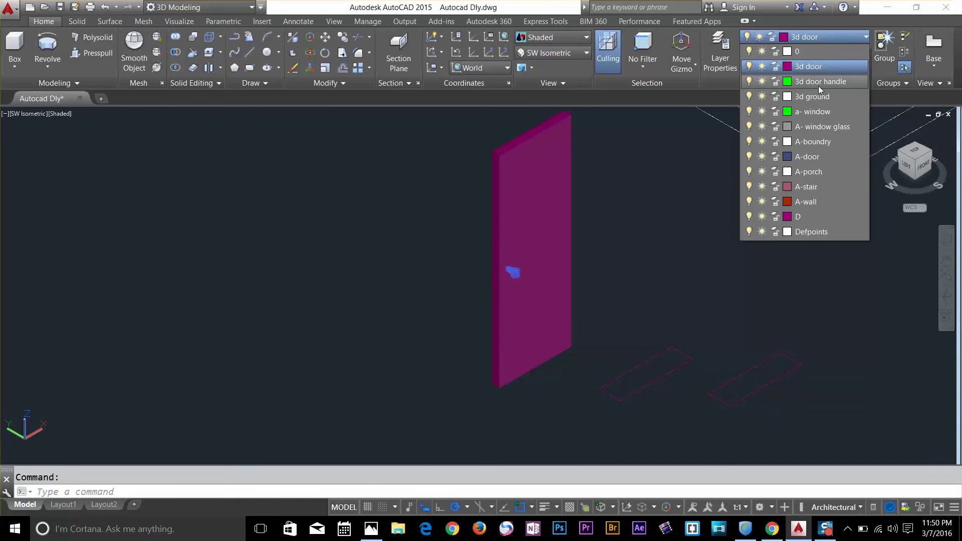
key(Escape)
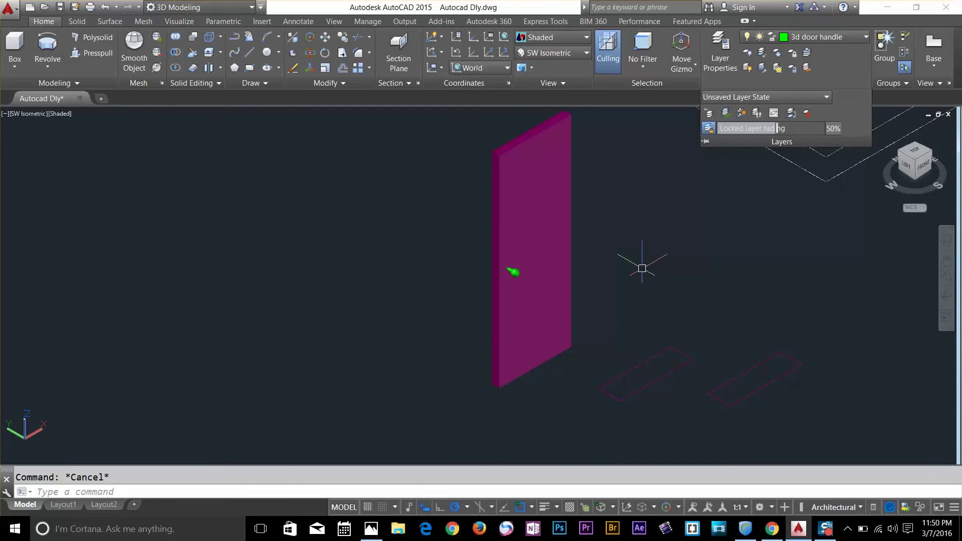
Move the knob 2" along the Y axis relative to the door.
scroll(636, 270, down, 2)
scroll(556, 279, up, 4)
text(m)
key(Return)
click(562, 285)
key(Return)
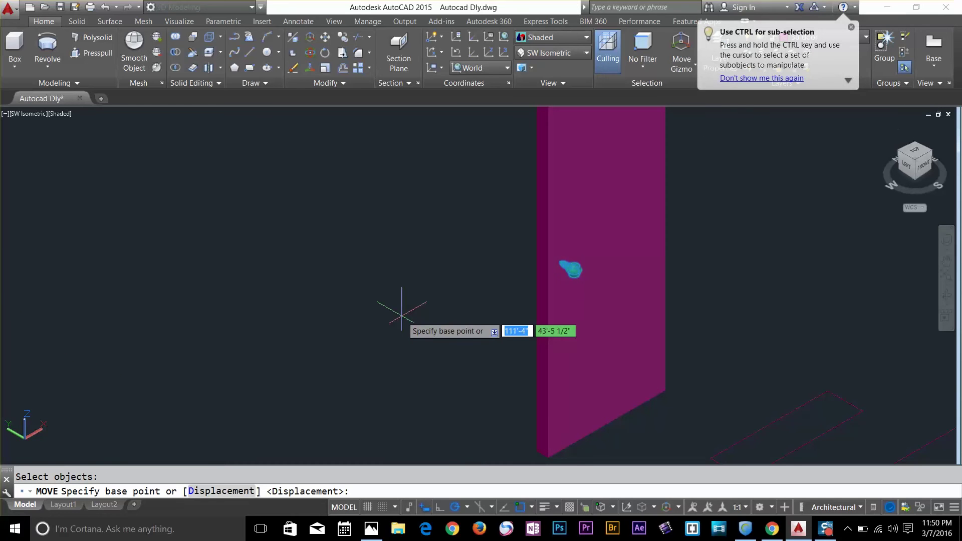
text(2)
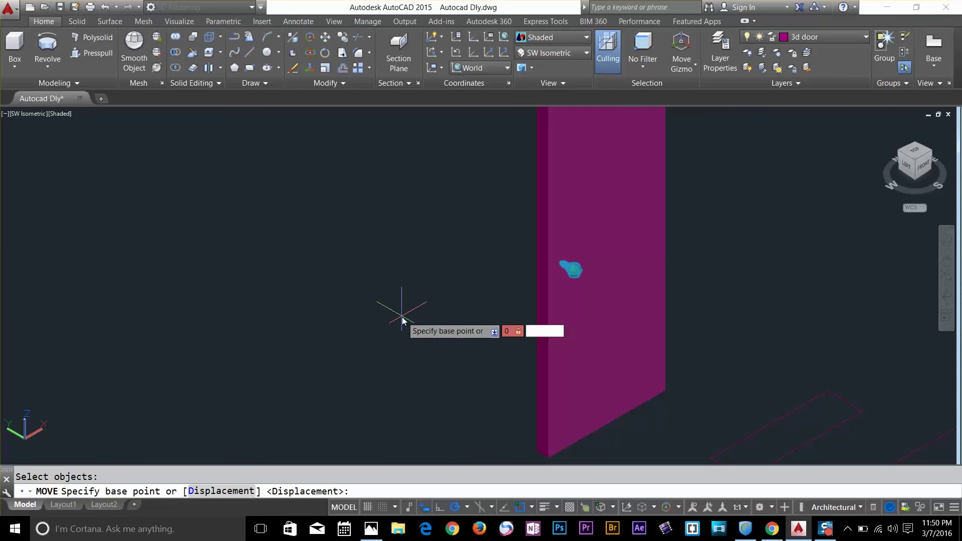
key(Return)
key(Escape)
scroll(552, 290, down, 4)
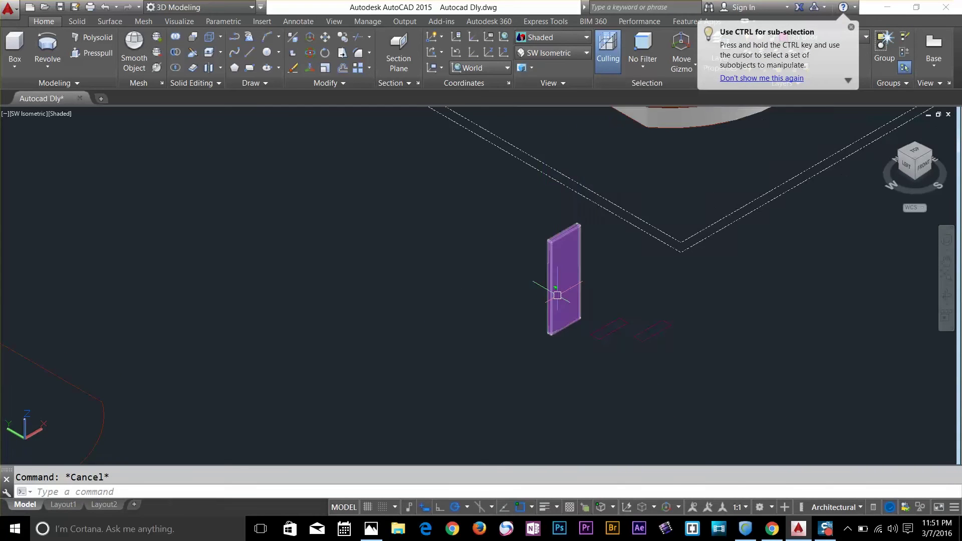
text(co)
key(Return)
click(562, 306)
key(Return)
click(549, 352)
scroll(554, 346, down, 7)
scroll(664, 241, up, 3)
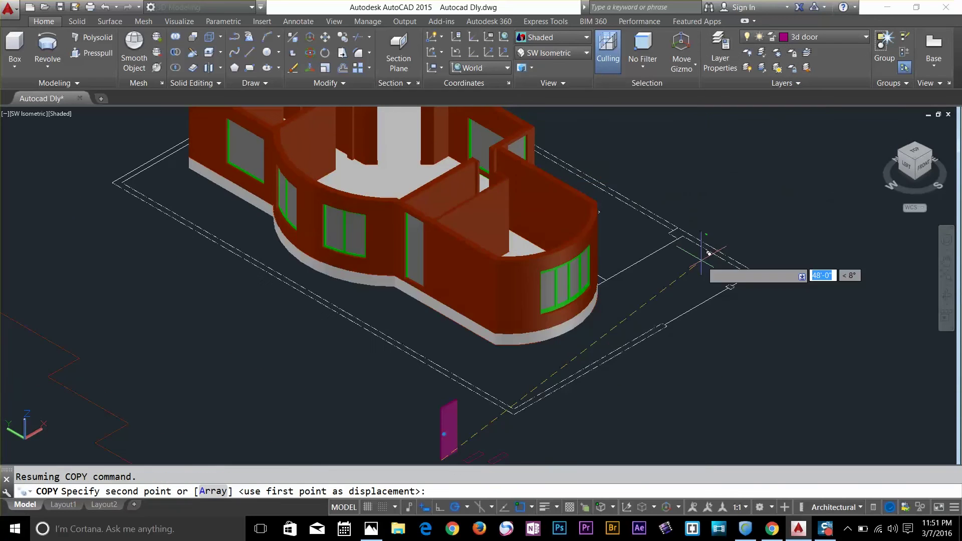
Switch to the SE Isometric view and leave the copy command.
click(539, 58)
click(547, 164)
scroll(373, 358, up, 4)
key(Escape)
text(co)
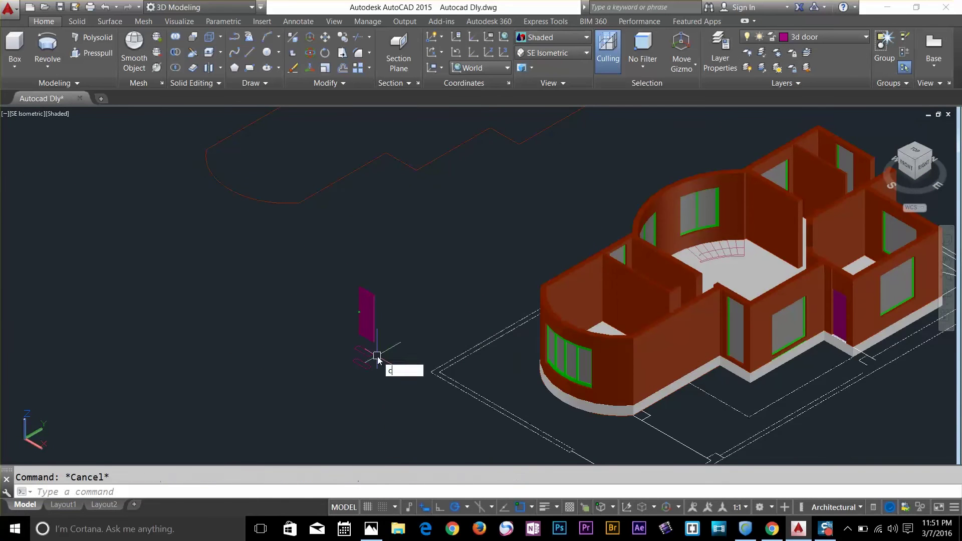
key(Return)
click(360, 308)
key(Return)
scroll(375, 346, up, 7)
click(366, 330)
scroll(369, 331, down, 7)
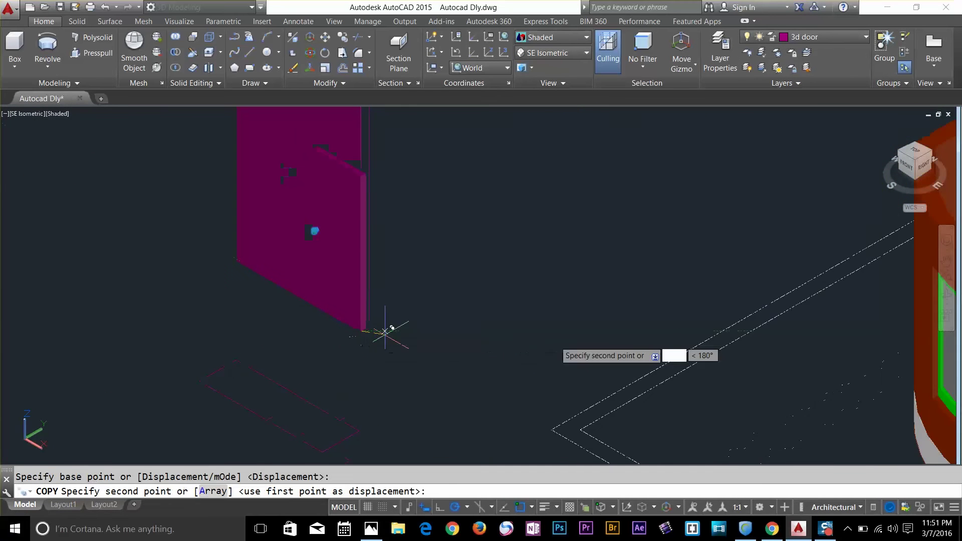
scroll(686, 383, up, 4)
scroll(687, 384, up, 4)
scroll(645, 243, up, 2)
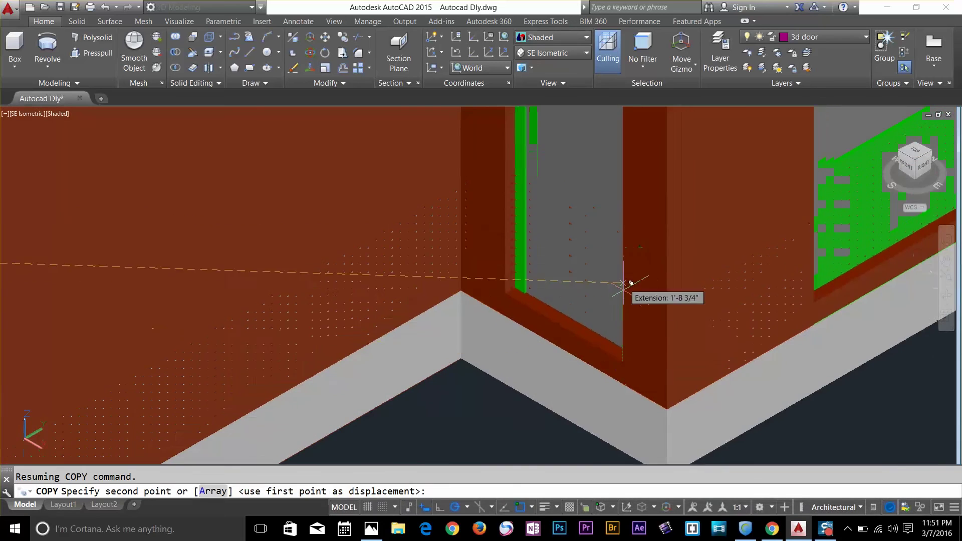
Display the model in the Wireframe visual style and cancel the pending copy.
click(587, 37)
click(536, 159)
scroll(430, 269, down, 5)
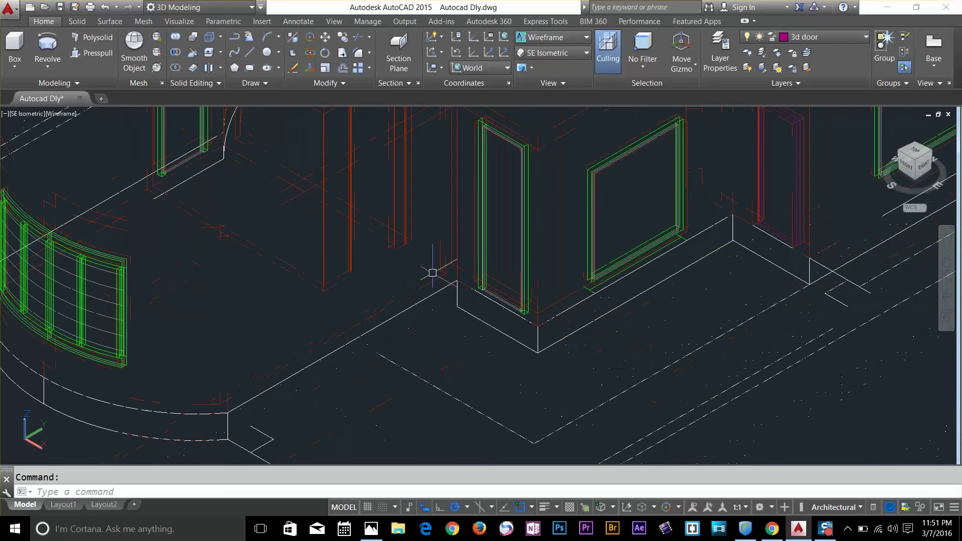
scroll(346, 255, up, 2)
key(Escape)
Copy the knob from the original door's bottom corner to the inner bottom corner of the house's tall, narrow glazed frame.
key(Return)
click(117, 250)
key(Return)
scroll(109, 282, up, 6)
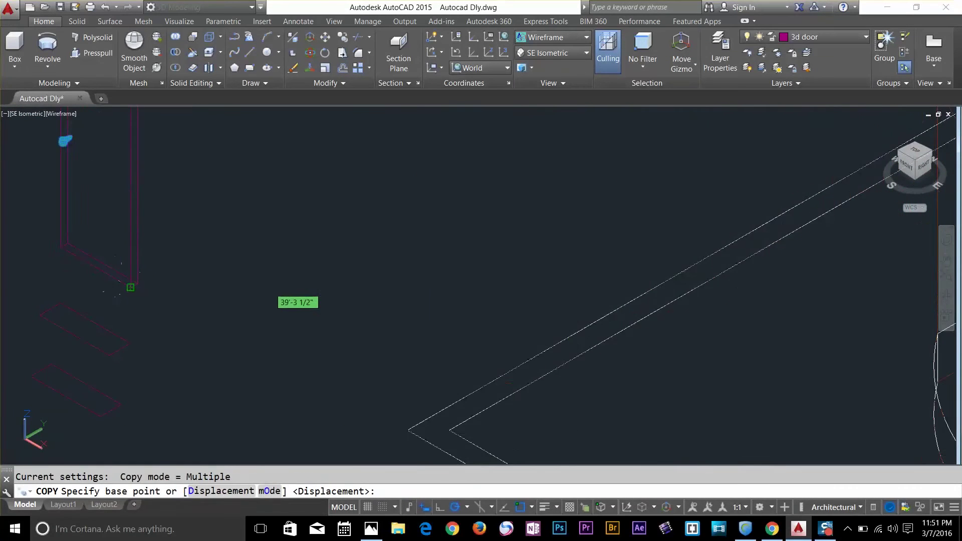
click(129, 286)
scroll(129, 286, down, 7)
scroll(597, 311, up, 4)
scroll(594, 320, up, 3)
click(532, 318)
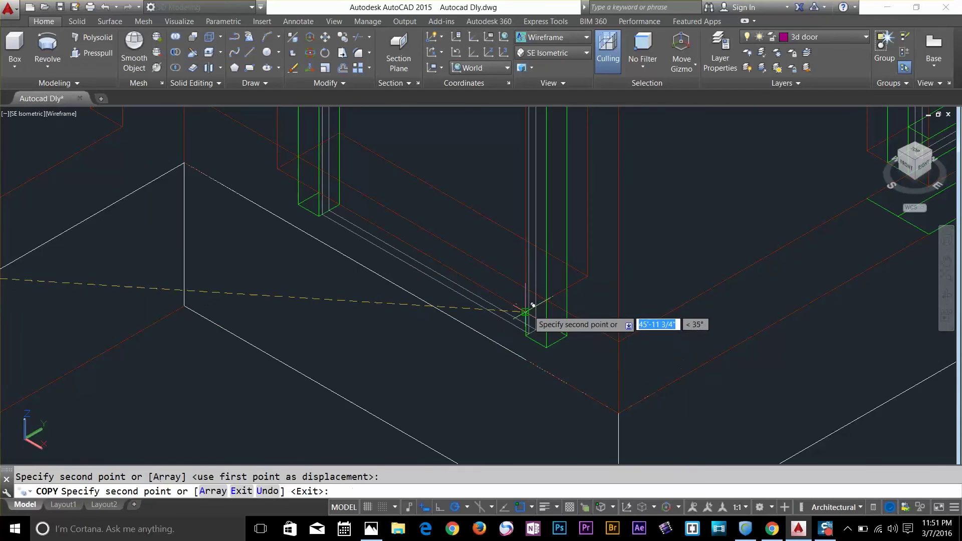
key(Escape)
Return the model to the Shaded visual style.
click(822, 37)
click(553, 40)
click(537, 114)
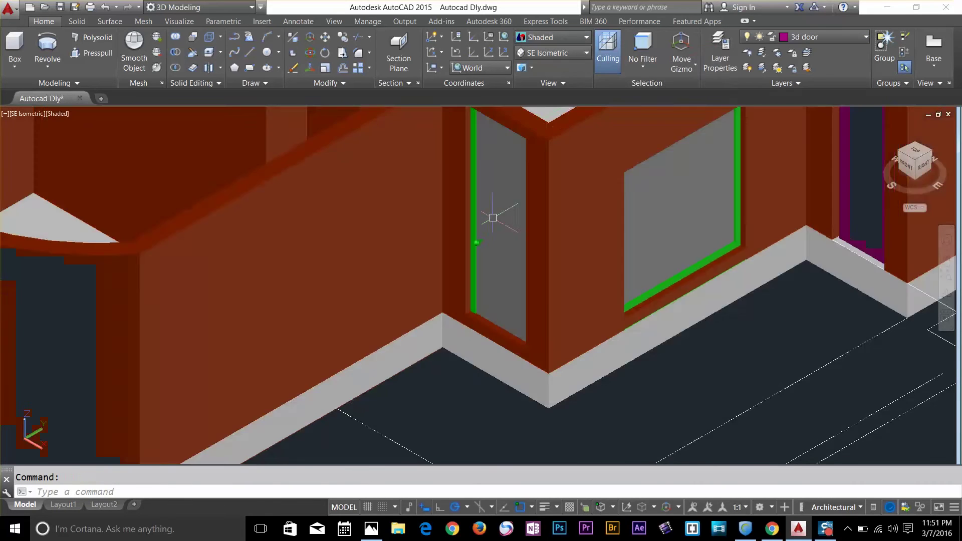
Move the door knob on the tall, narrow glazed frame by a displacement of 0,2,0.
scroll(491, 229, up, 4)
key(Escape)
text(m)
key(Return)
click(452, 269)
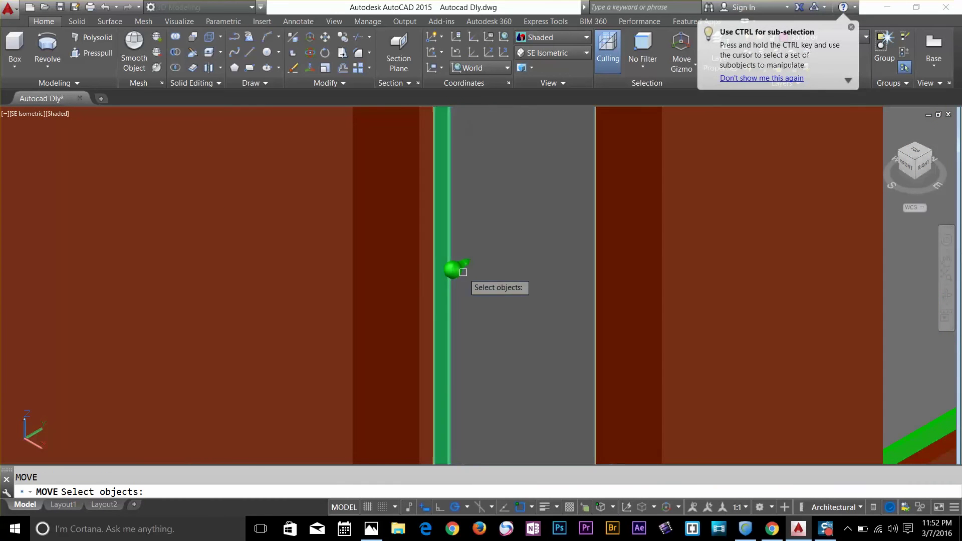
scroll(448, 274, up, 5)
click(441, 273)
key(Return)
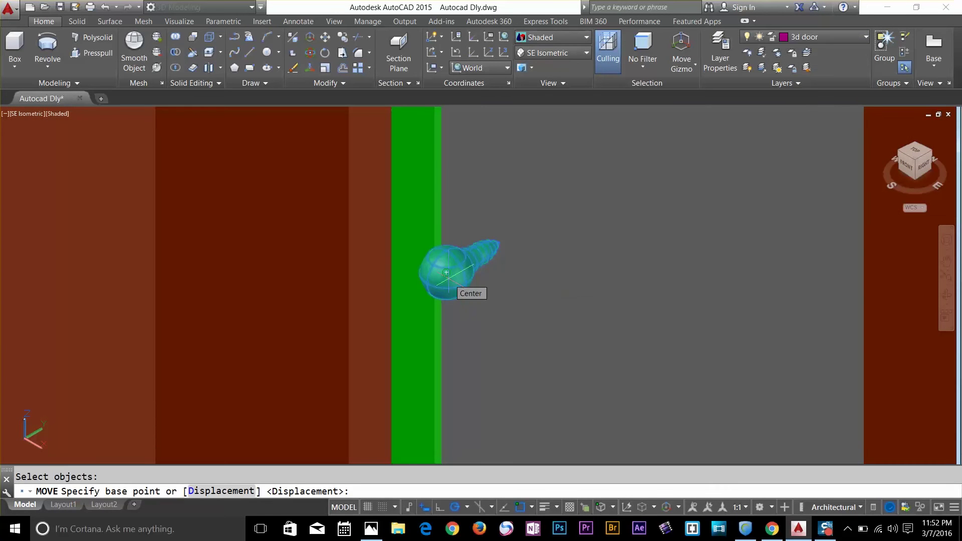
text(0,2)
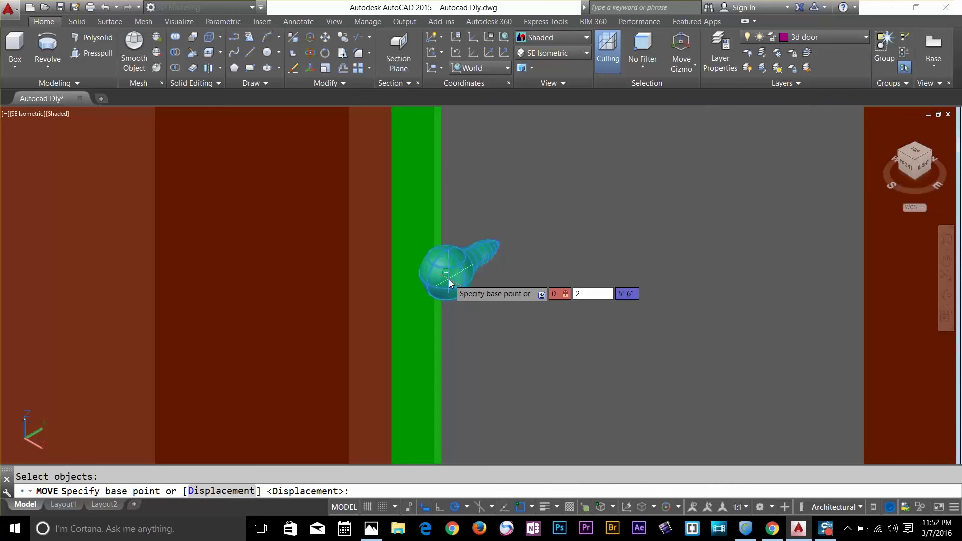
text(,0)
key(Return)
key(Return)
key(Escape)
scroll(522, 290, down, 5)
shift+middle_drag(522, 290, 381, 308)
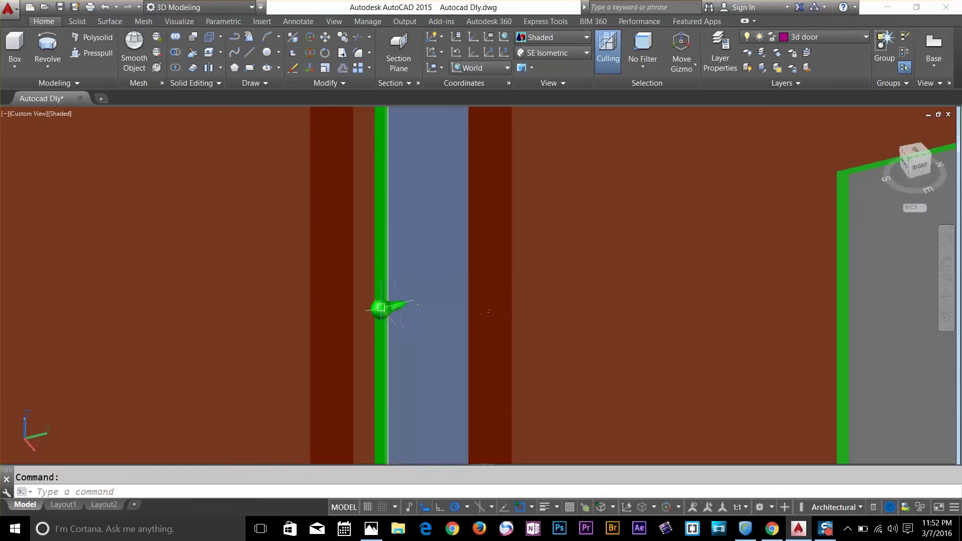
click(381, 308)
click(421, 294)
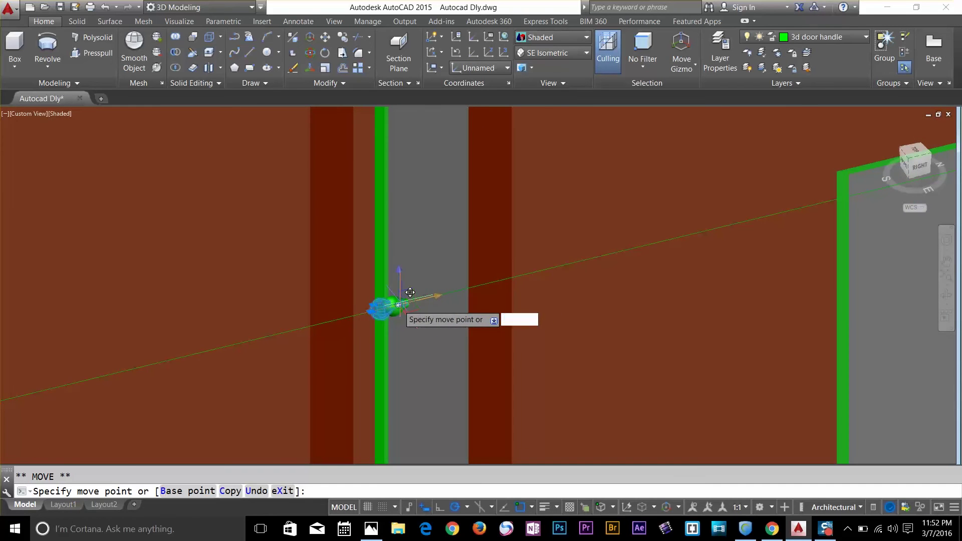
key(Escape)
scroll(423, 397, down, 5)
shift+middle_drag(436, 389, 540, 265)
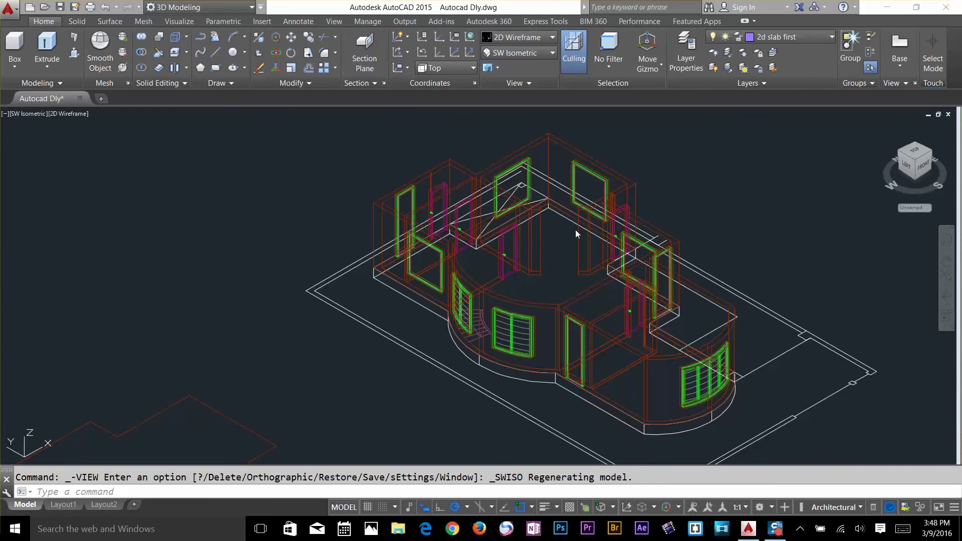
Preview the house model in the Shaded visual style and set it to Wireframe.
click(537, 40)
click(499, 100)
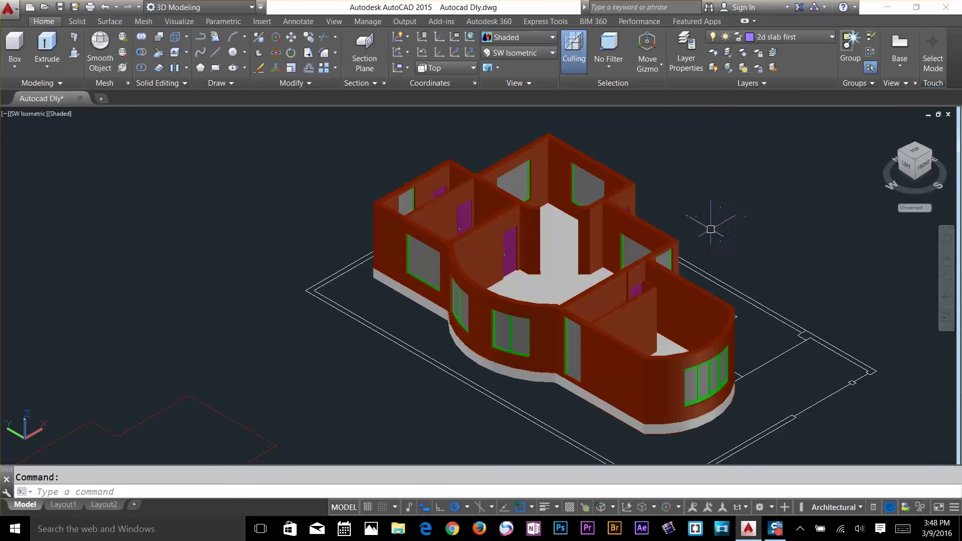
click(541, 40)
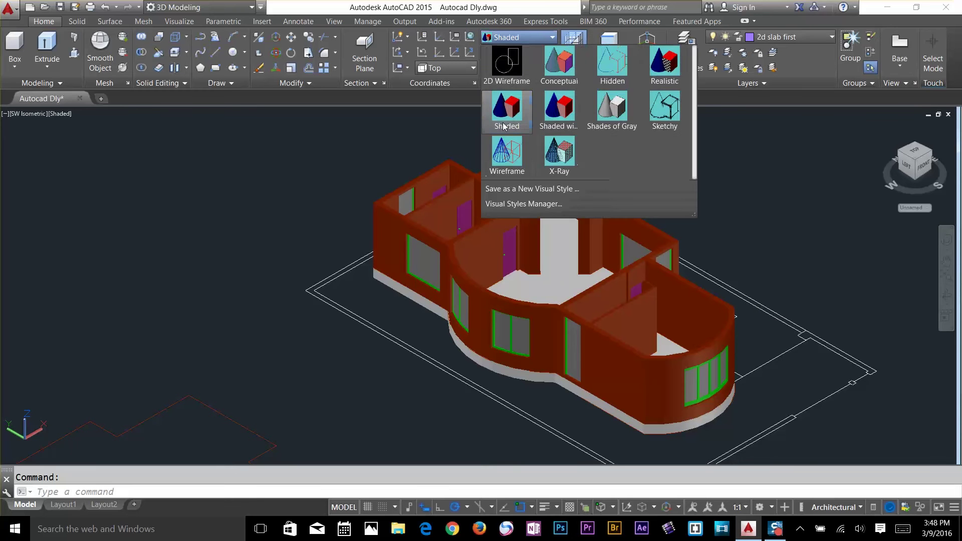
click(508, 152)
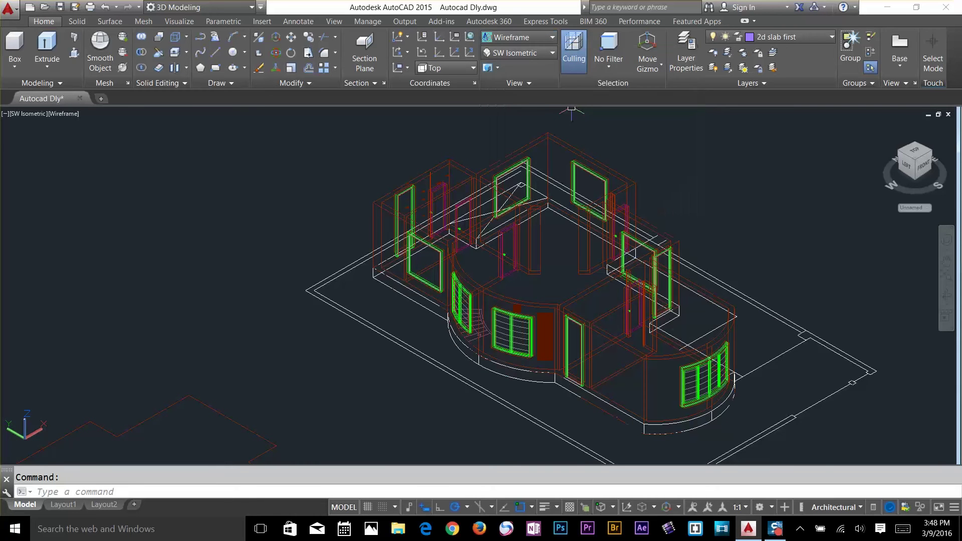
Review the drawing's list of layers, including the 3d door layer.
click(694, 67)
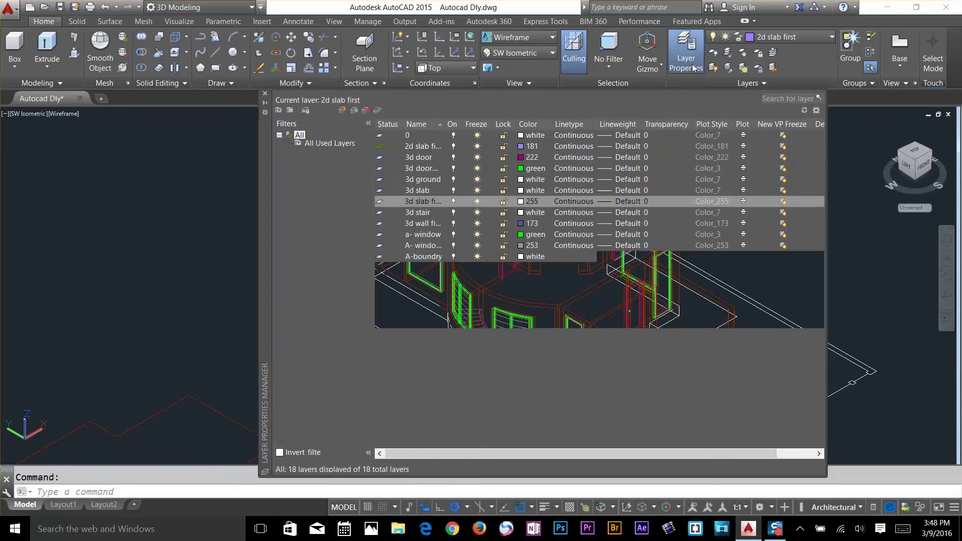
double_click(425, 160)
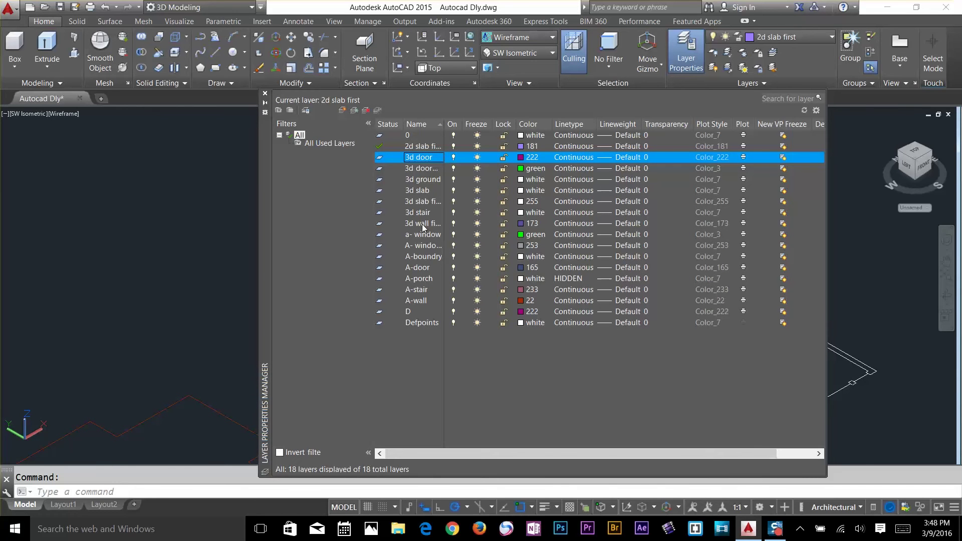
click(265, 93)
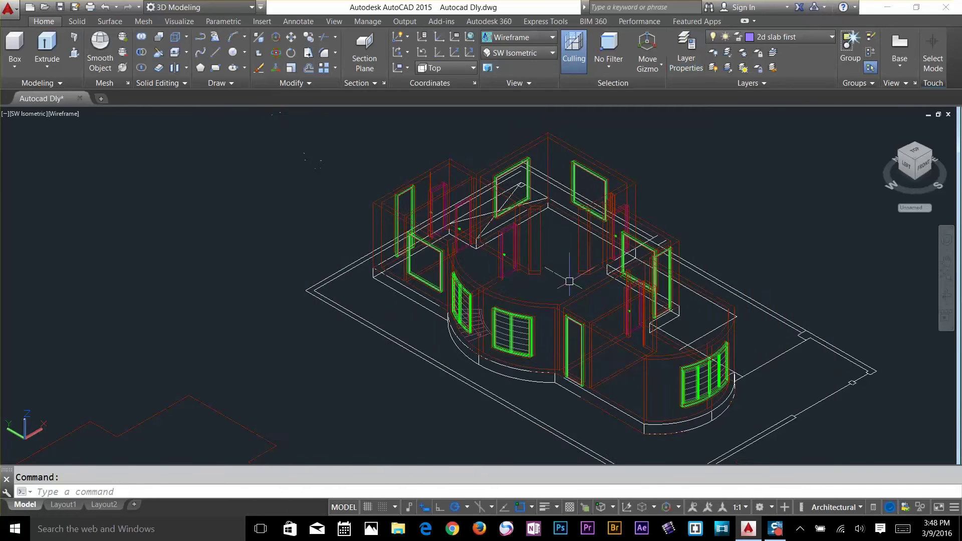
Switch to the Top view and bring up the floor plan that contains the Study Area.
scroll(569, 281, down, 2)
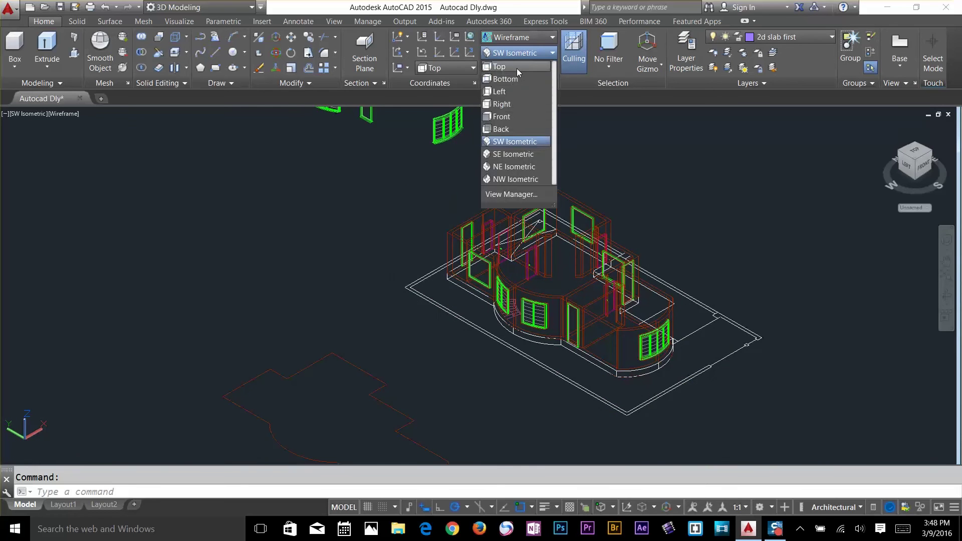
click(516, 68)
scroll(408, 365, up, 2)
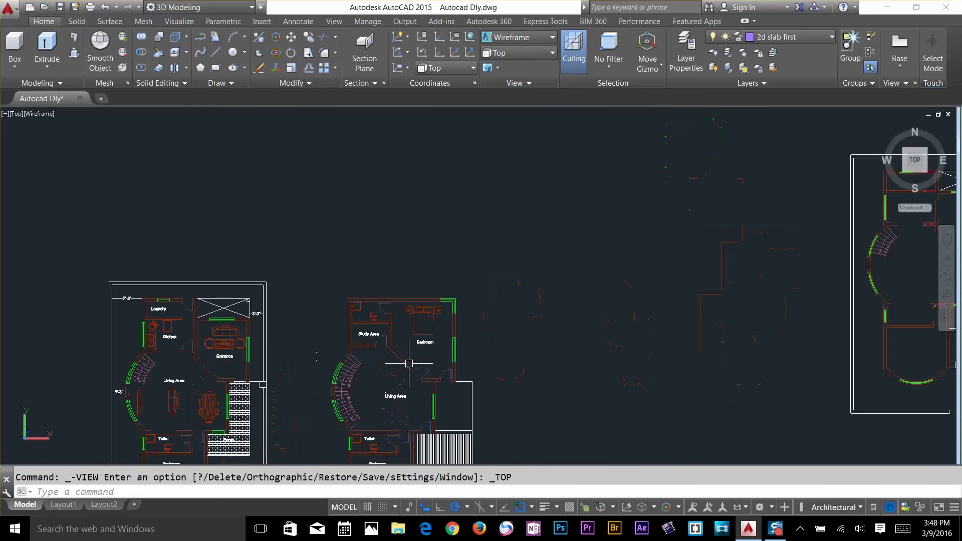
middle_drag(408, 365, 506, 226)
scroll(506, 225, up, 2)
scroll(506, 226, down, 2)
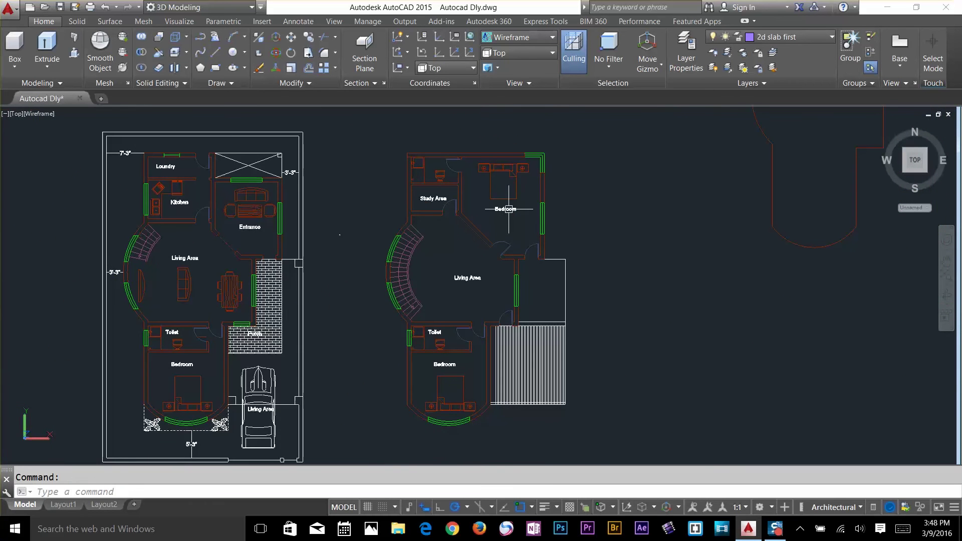
Start a slab outline polyline at the plan's outer northeast corner, tracing the north and west walls and the stair wall through its midpoint.
text(pl)
key(Return)
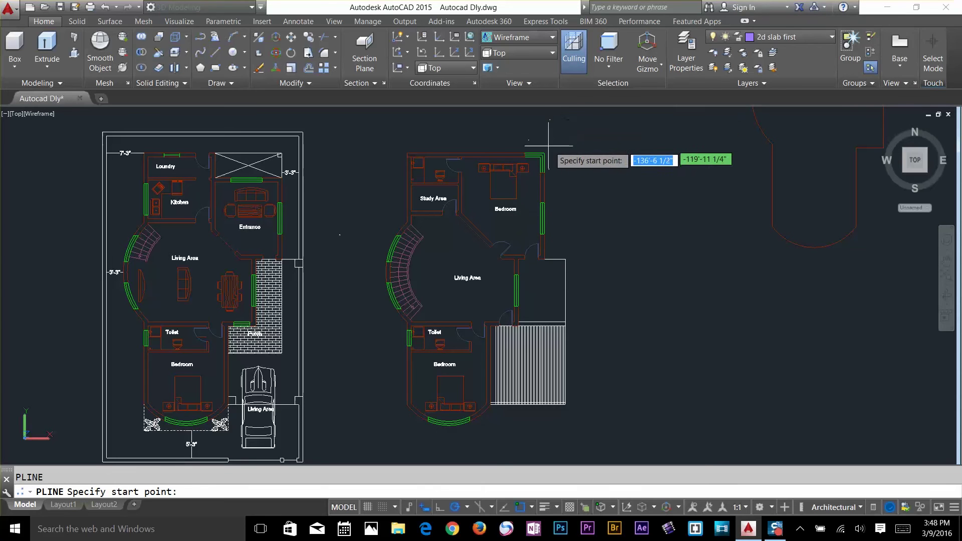
click(544, 153)
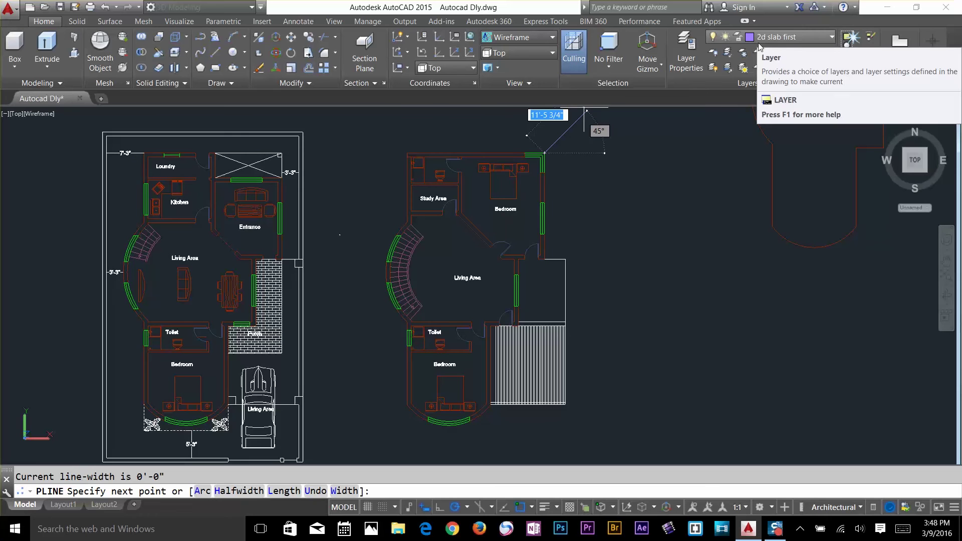
click(407, 152)
scroll(411, 219, up, 3)
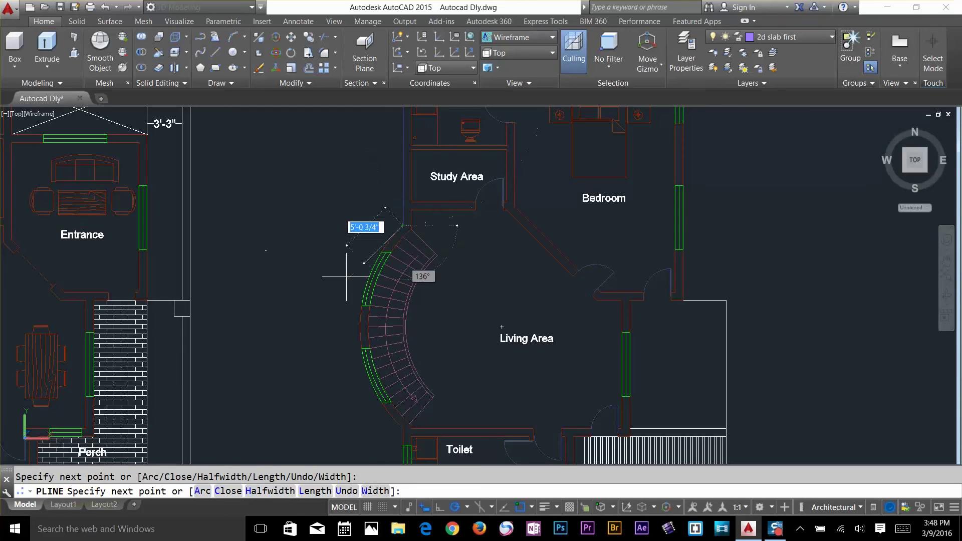
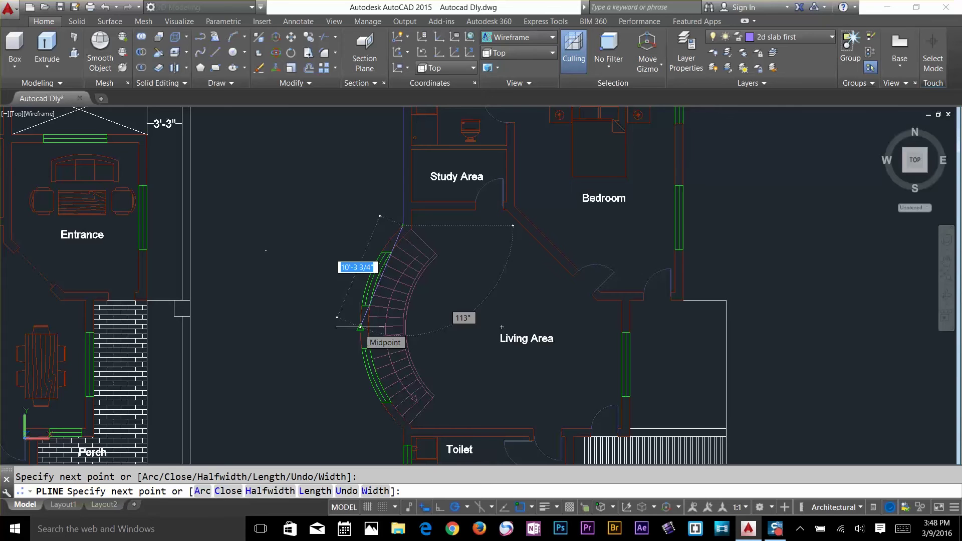
scroll(383, 396, up, 1)
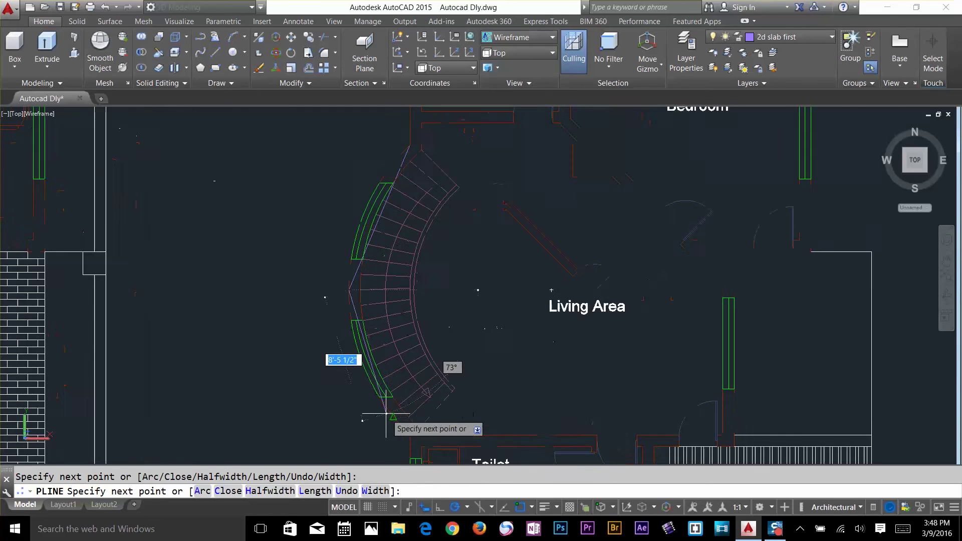
click(409, 435)
Continue the polyline down the lower bedroom's west wall and through the midpoint of its curved window wall to the east corner.
scroll(419, 383, down, 8)
middle_drag(418, 379, 449, 132)
scroll(455, 235, up, 8)
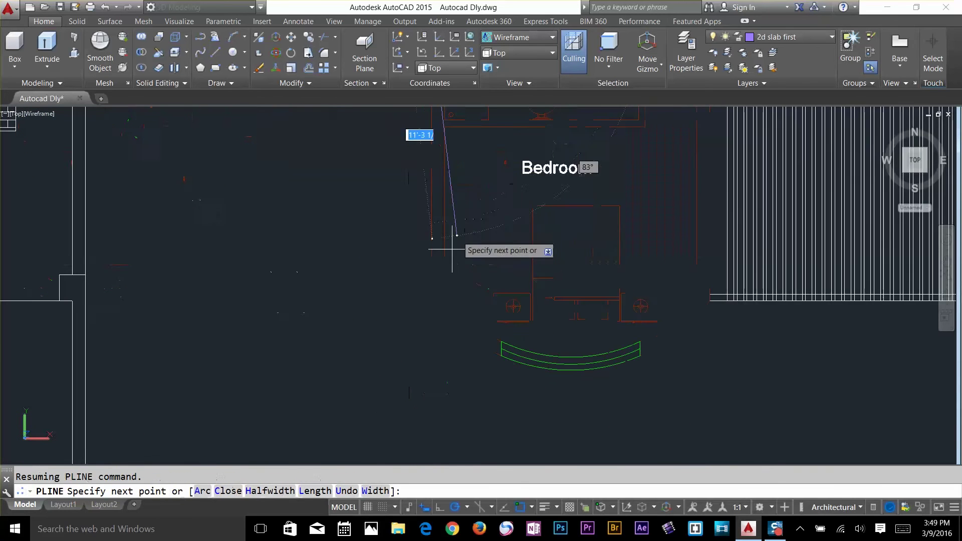
click(431, 301)
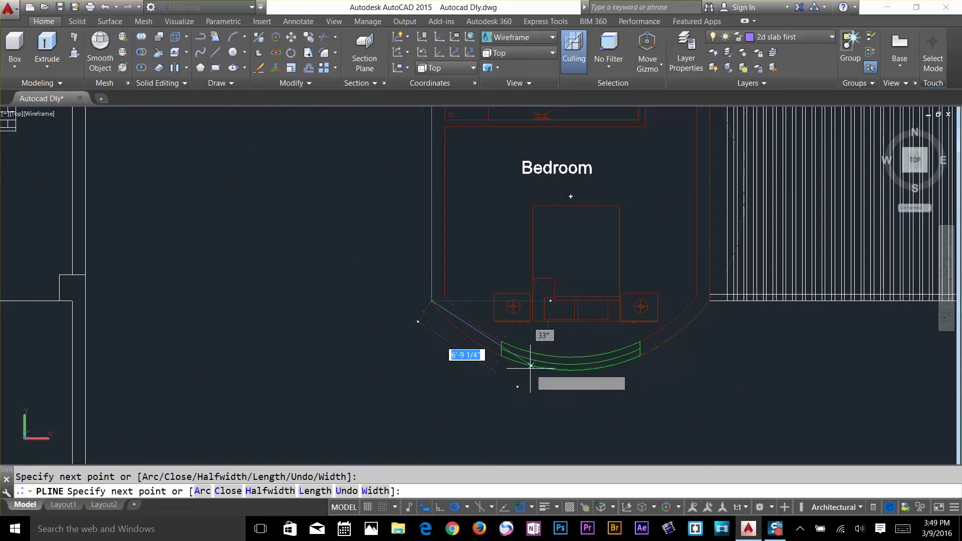
click(570, 370)
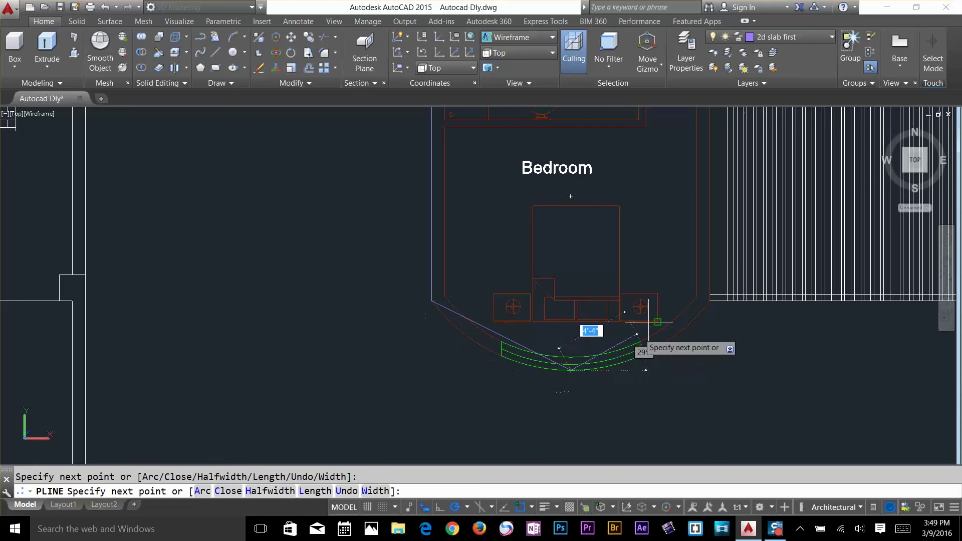
click(709, 300)
Trace the hatched terrace's outer corners and the upper bedroom's east wall back to the polyline's start point, and end the polyline.
middle_drag(770, 328, 359, 338)
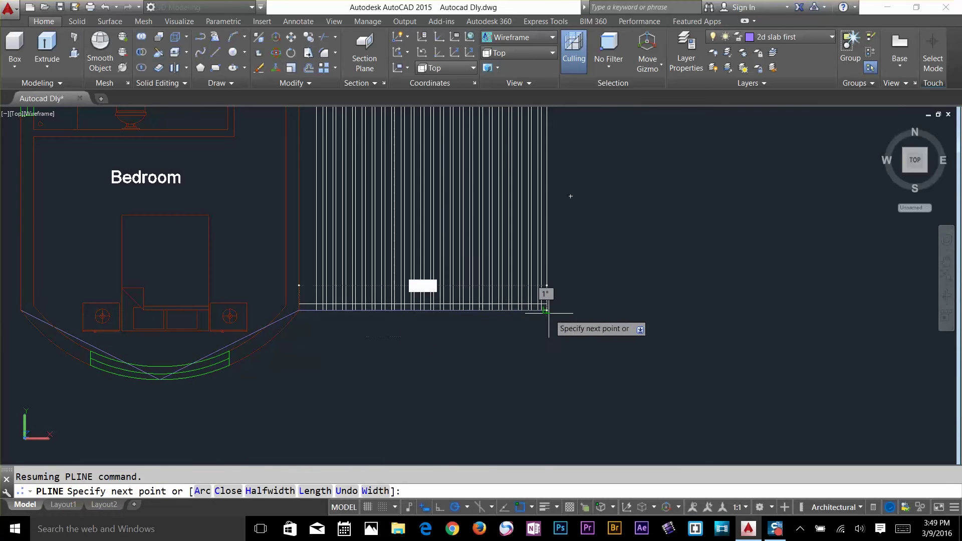
middle_drag(567, 85, 559, 318)
scroll(559, 318, up, 3)
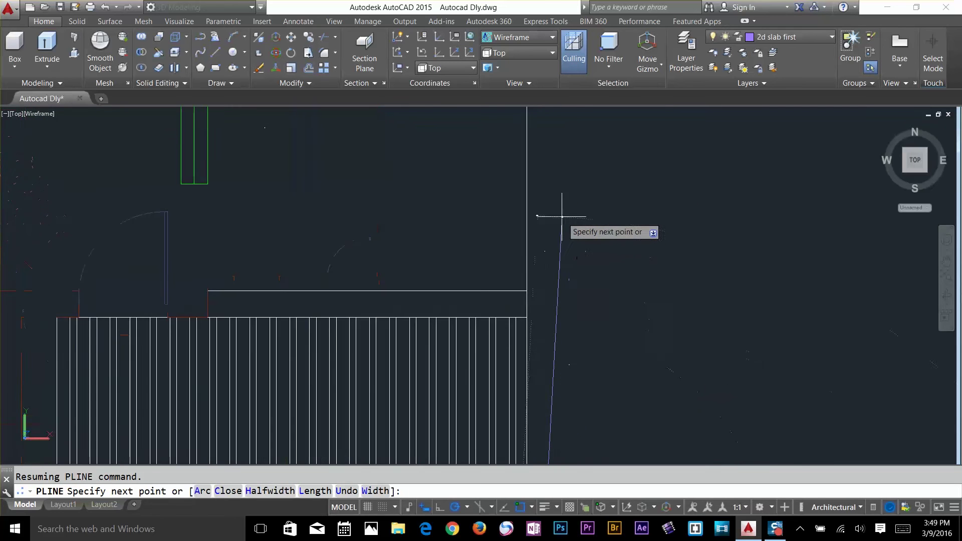
scroll(562, 217, down, 3)
click(553, 326)
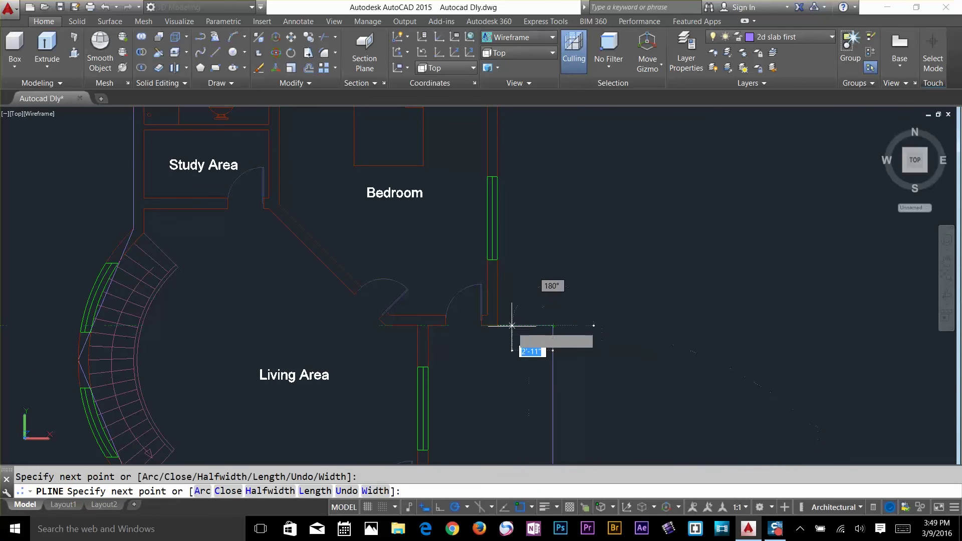
click(500, 326)
scroll(486, 230, down, 2)
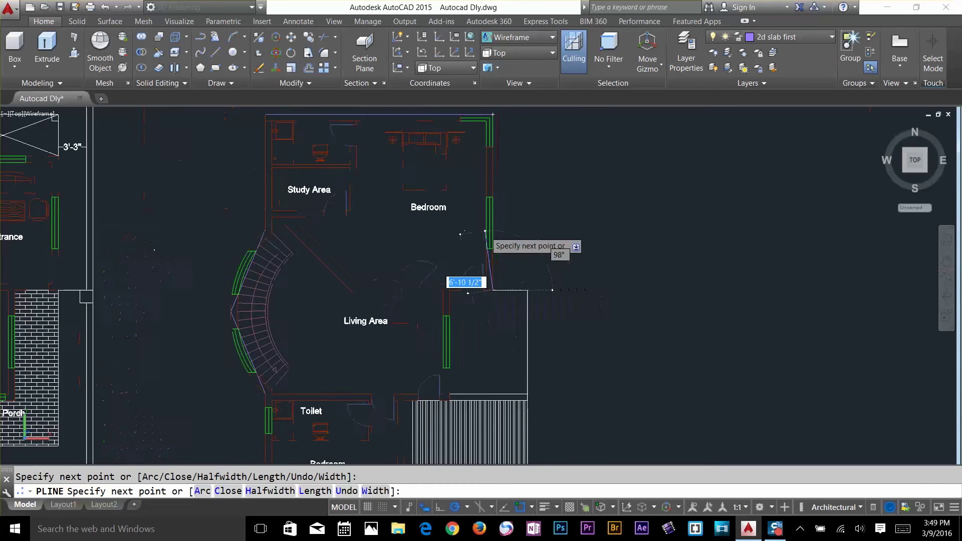
middle_drag(487, 230, 502, 364)
click(511, 247)
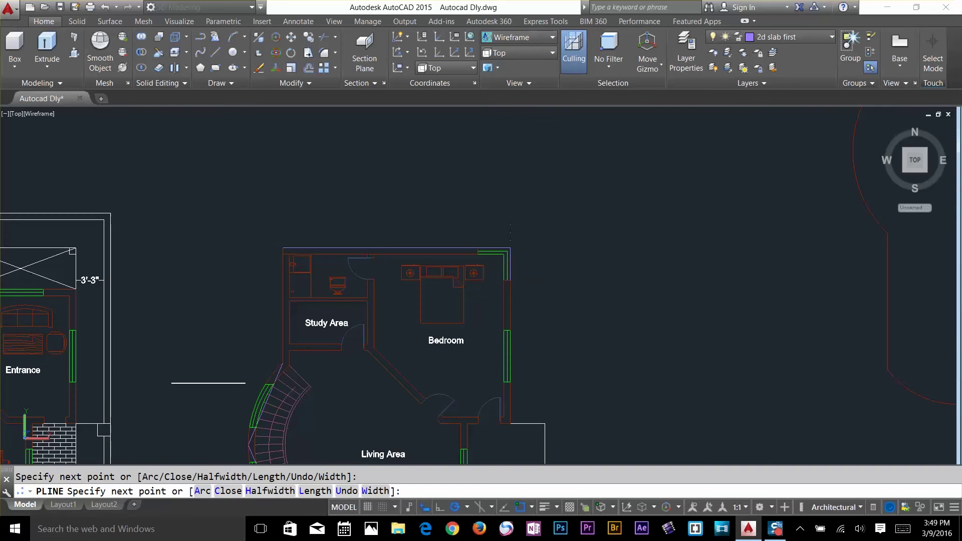
key(Return)
Convert the outline's upper straight segment beside the curved stair to an arc that follows the outer wall.
scroll(511, 246, down, 2)
middle_drag(593, 359, 619, 208)
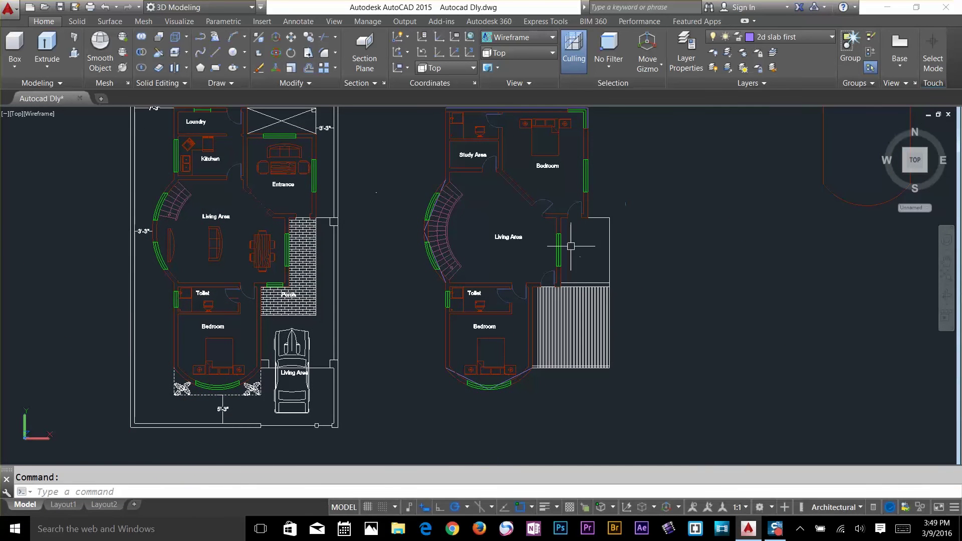
scroll(416, 230, up, 5)
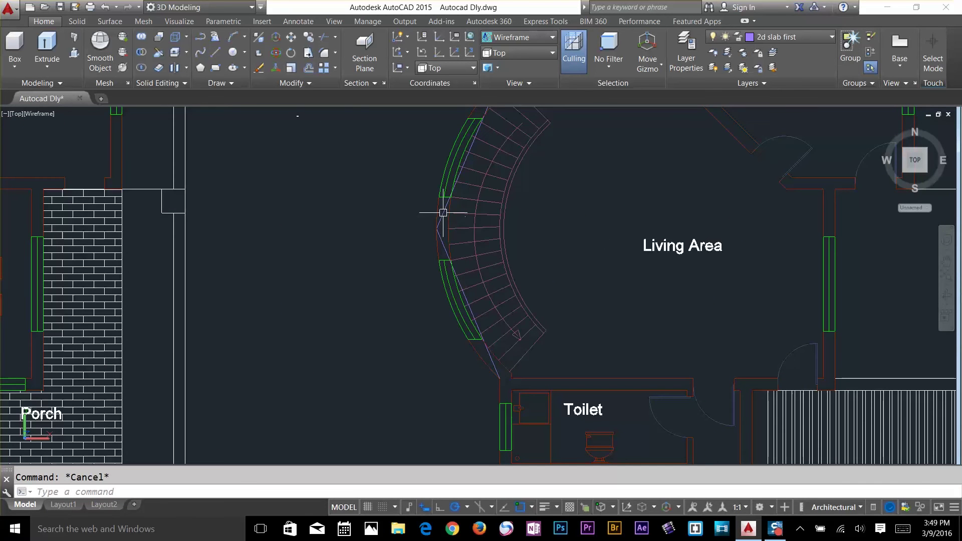
click(445, 219)
scroll(526, 225, up, 2)
middle_drag(525, 225, 526, 266)
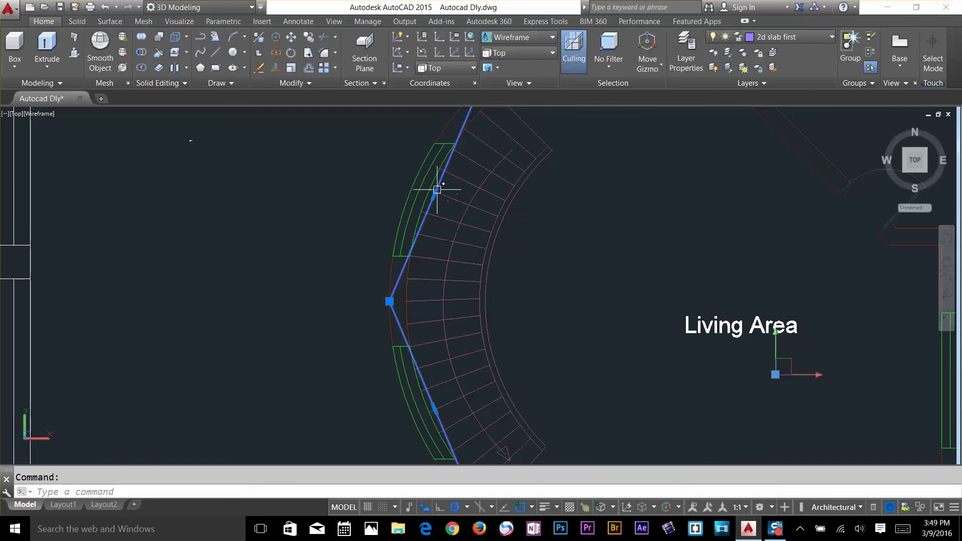
mouse_move(435, 195)
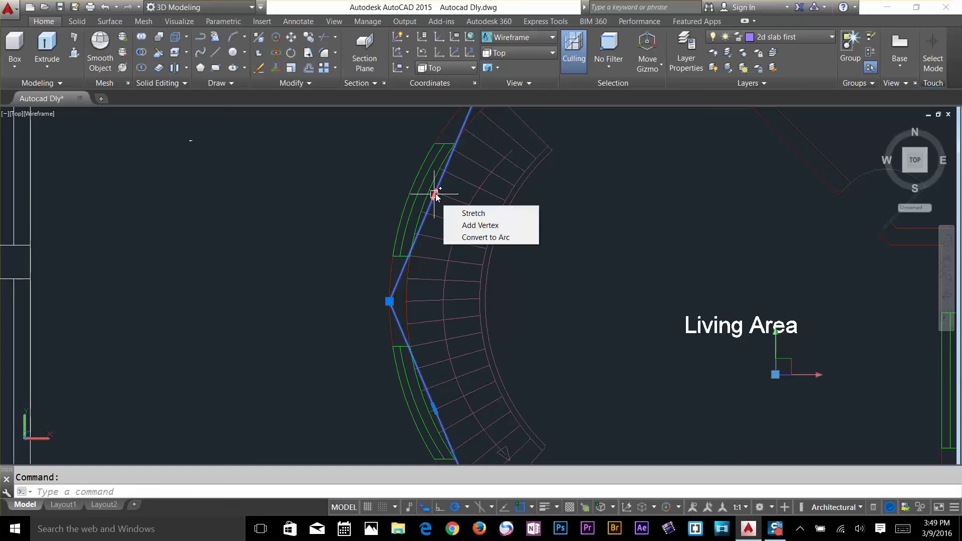
click(481, 237)
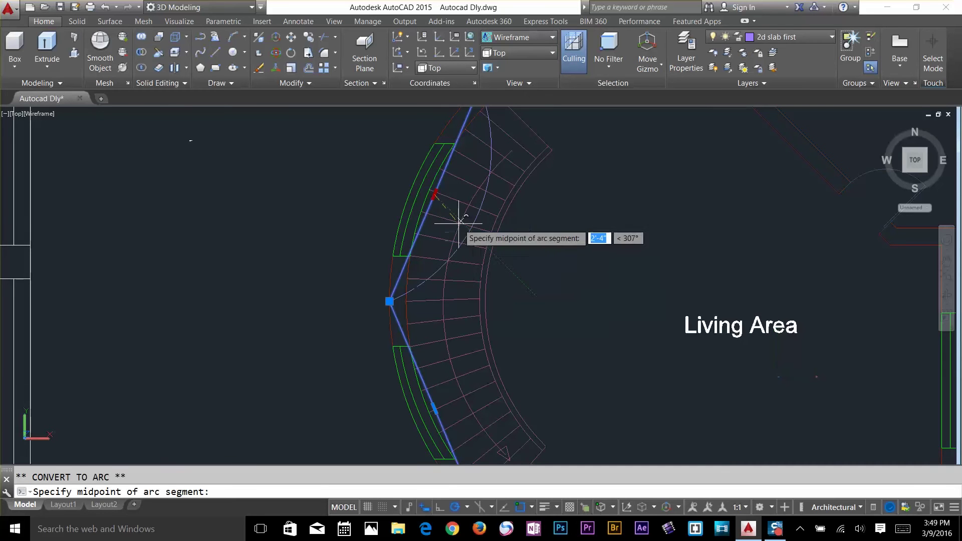
click(413, 184)
Convert the outline's lower straight segment beside the curved stair to an arc that follows the outer wall.
middle_drag(425, 394, 449, 220)
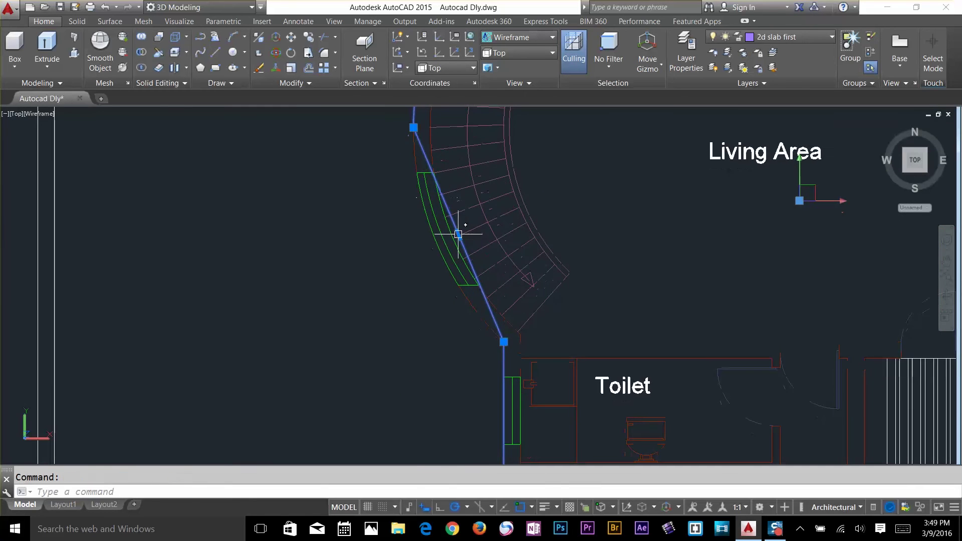
mouse_move(459, 235)
click(488, 275)
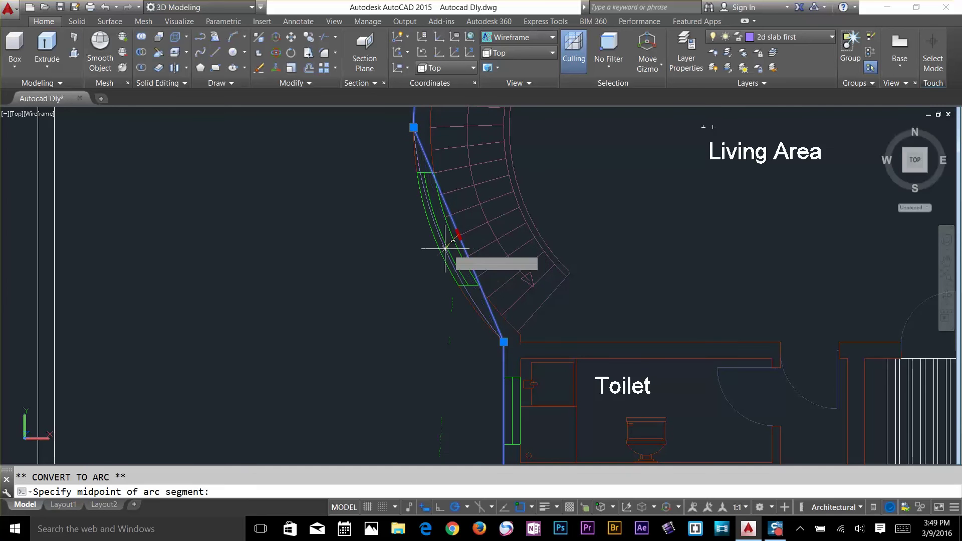
click(437, 245)
scroll(458, 257, down, 3)
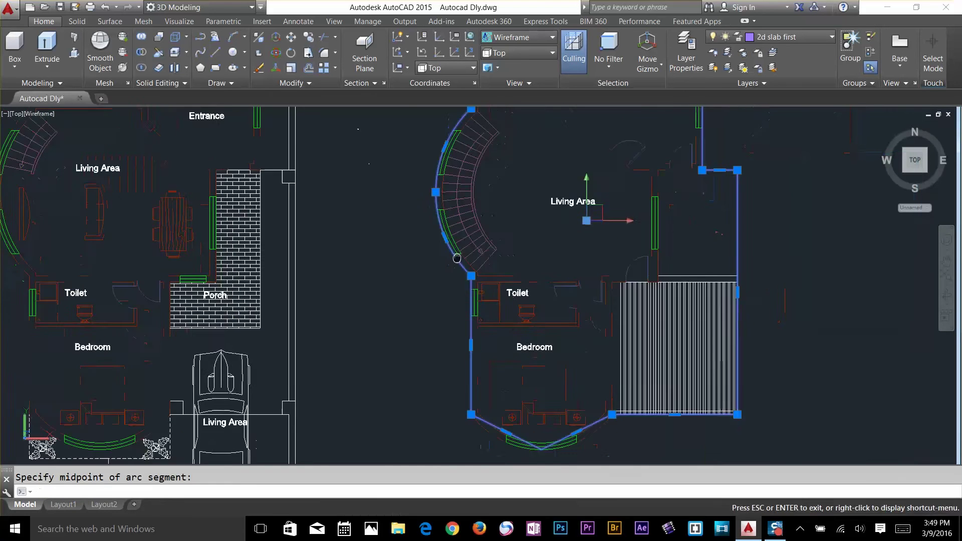
Convert the outline's west segment at the lower bedroom's curved window wall to an arc along the outer wall.
scroll(498, 365, up, 1)
scroll(470, 294, up, 4)
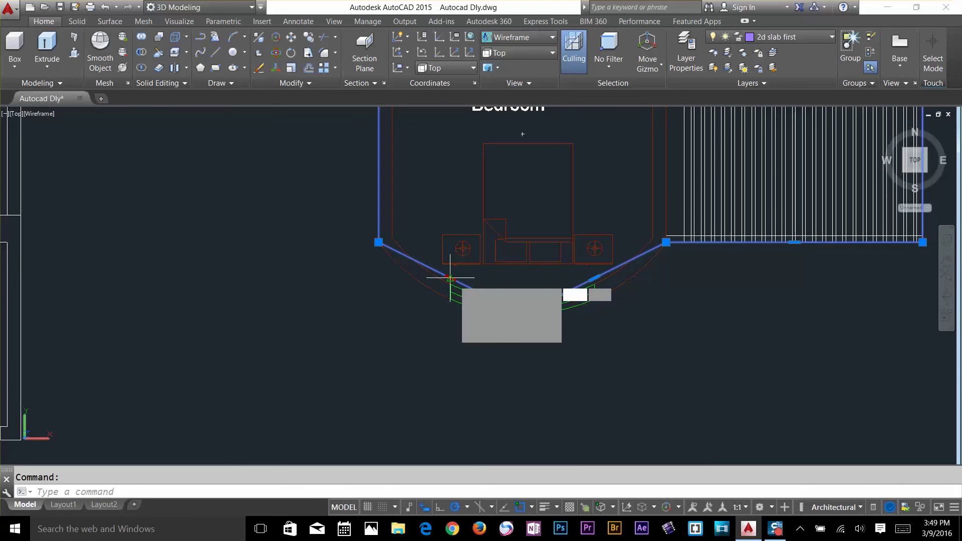
click(455, 278)
key(Escape)
mouse_move(450, 278)
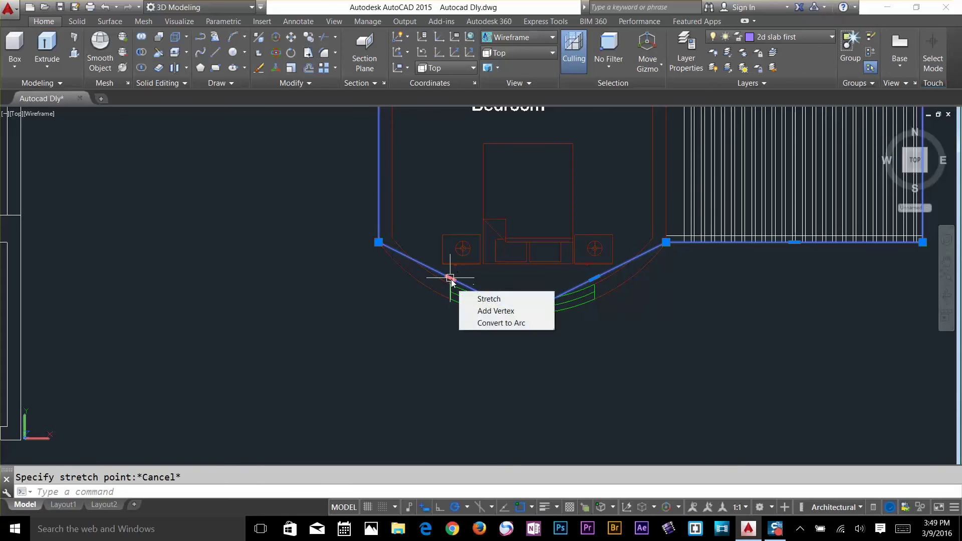
click(497, 322)
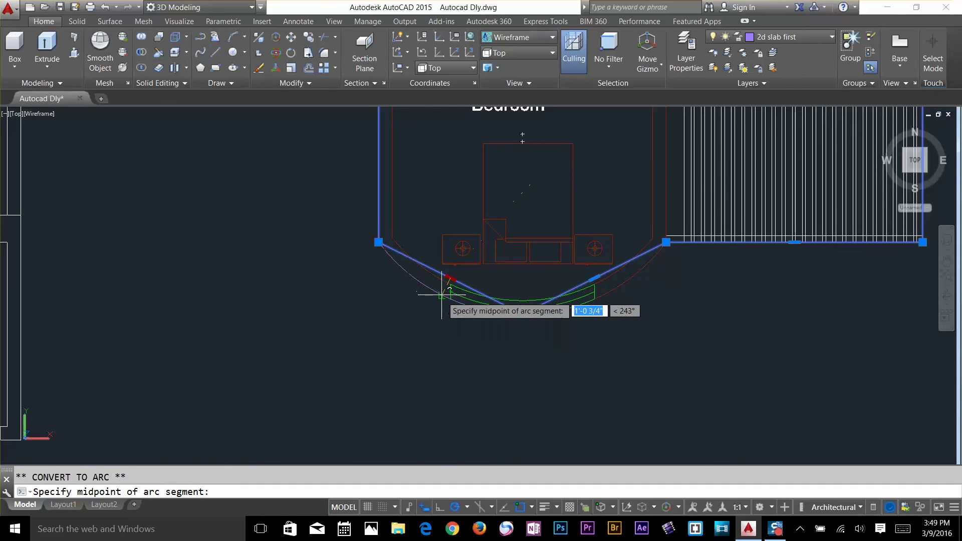
click(442, 295)
Convert the outline's east segment at the lower bedroom's window wall to a matching arc and deselect the outline.
mouse_move(593, 280)
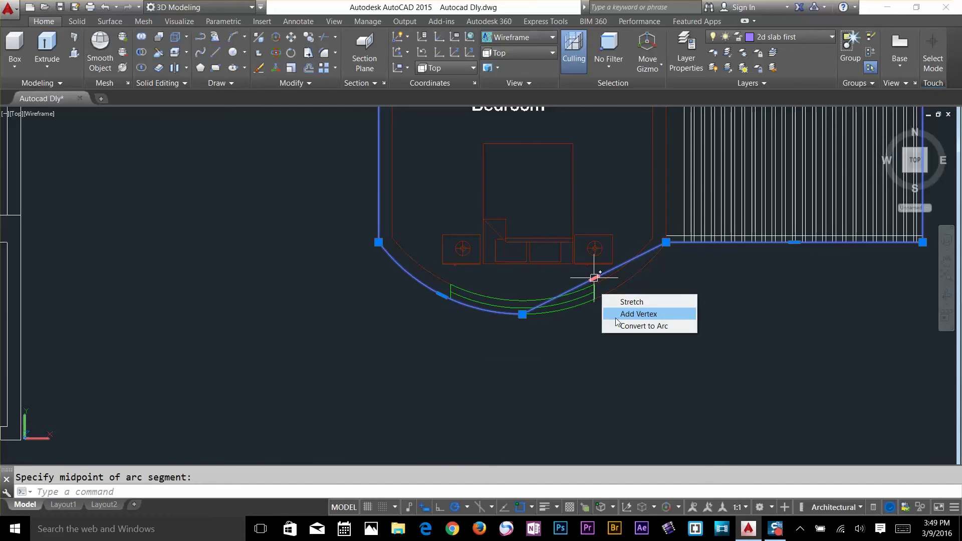
click(641, 324)
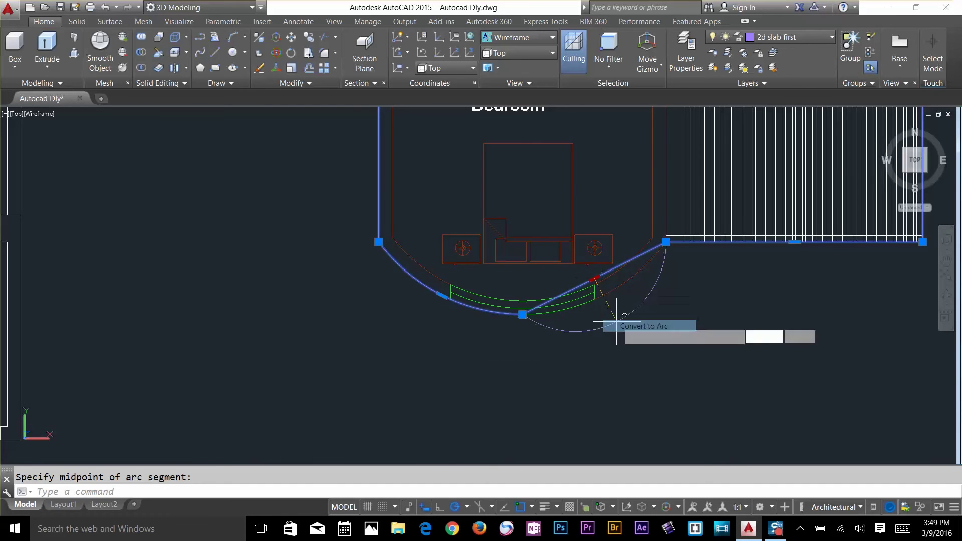
click(607, 286)
key(Escape)
mouse_move(680, 320)
middle_down()
mouse_move(516, 279)
mouse_move(548, 286)
mouse_move(494, 326)
middle_up()
scroll(441, 311, down, 4)
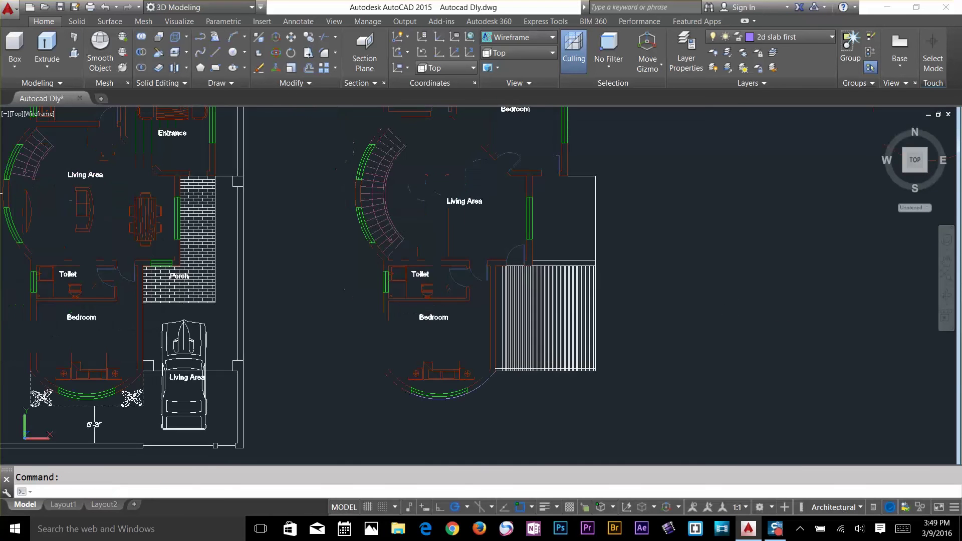
text(o)
key(Return)
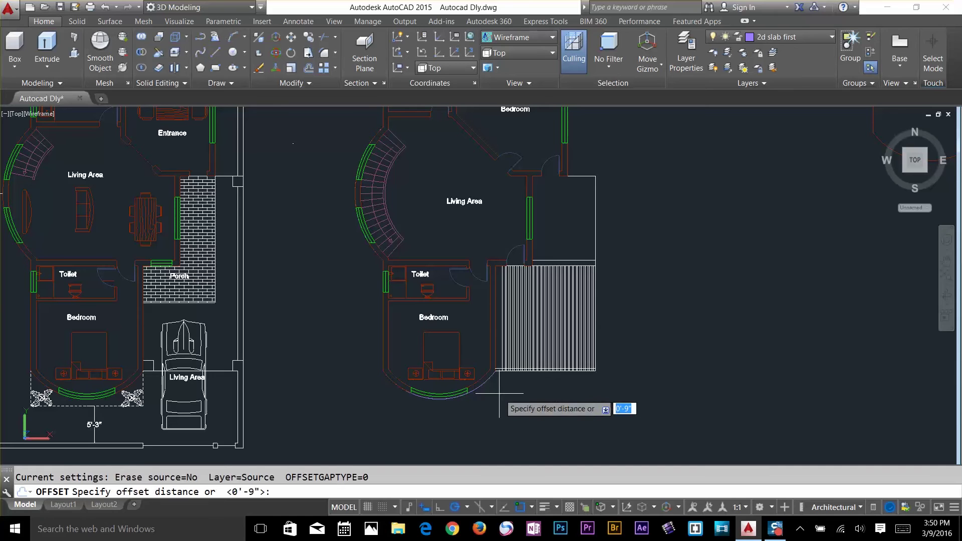
text(9)
key(Return)
click(482, 383)
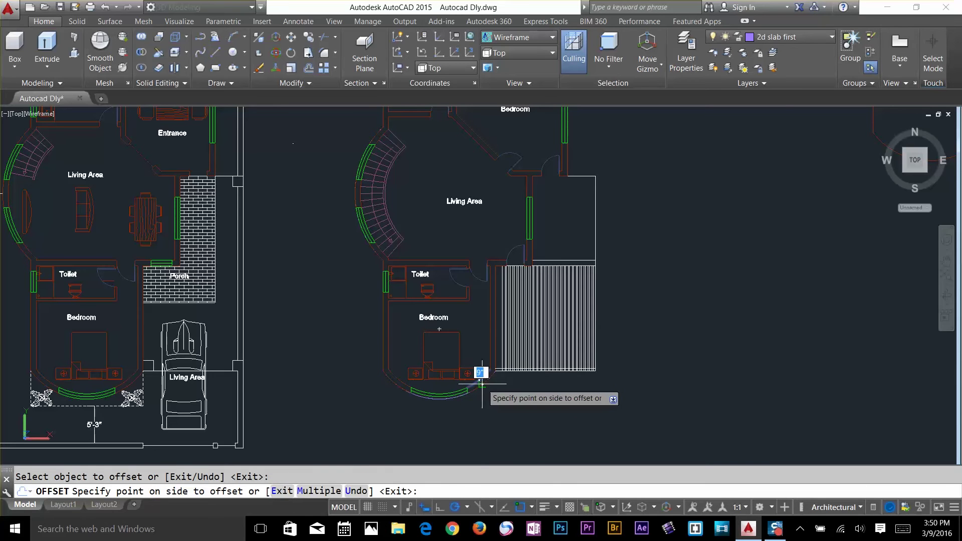
key(Escape)
scroll(481, 344, up, 2)
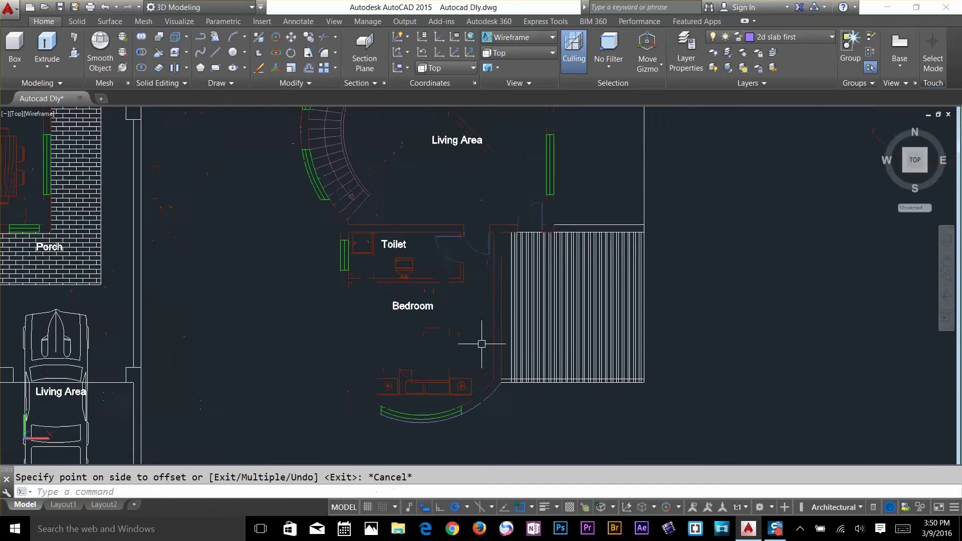
Try to offset the line along the upper floor's north wall inward by 9 inches.
scroll(441, 284, down, 3)
middle_drag(440, 283, 490, 454)
scroll(561, 220, up, 2)
key(Escape)
scroll(559, 210, up, 1)
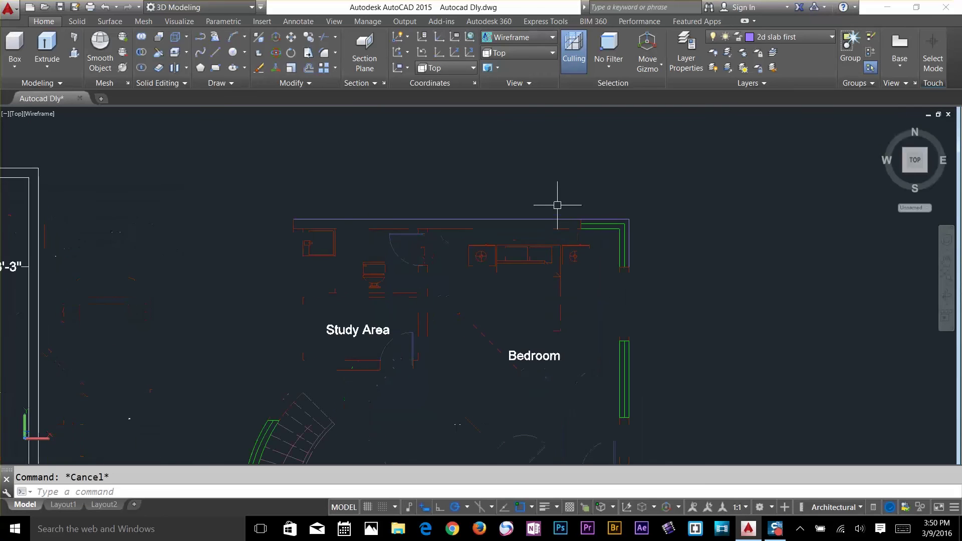
key(Return)
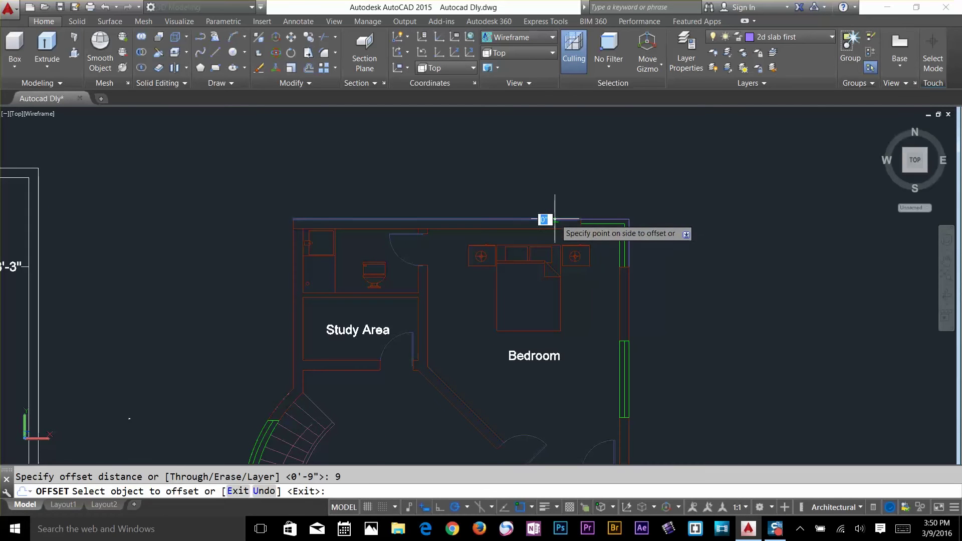
click(553, 219)
click(553, 270)
key(Escape)
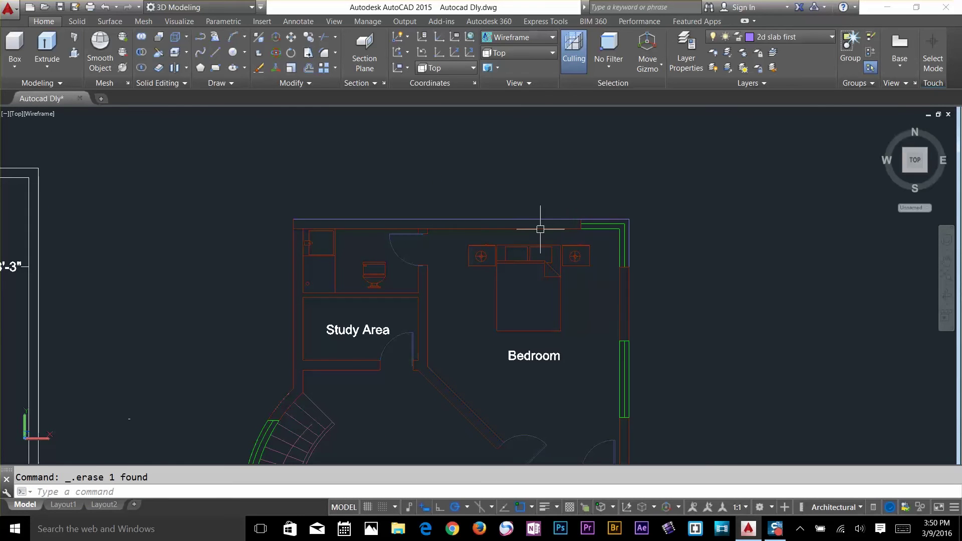
Offset the whole slab outline 9 inches toward the inside of the upper floor plan.
text(o)
key(Return)
key(Return)
click(550, 219)
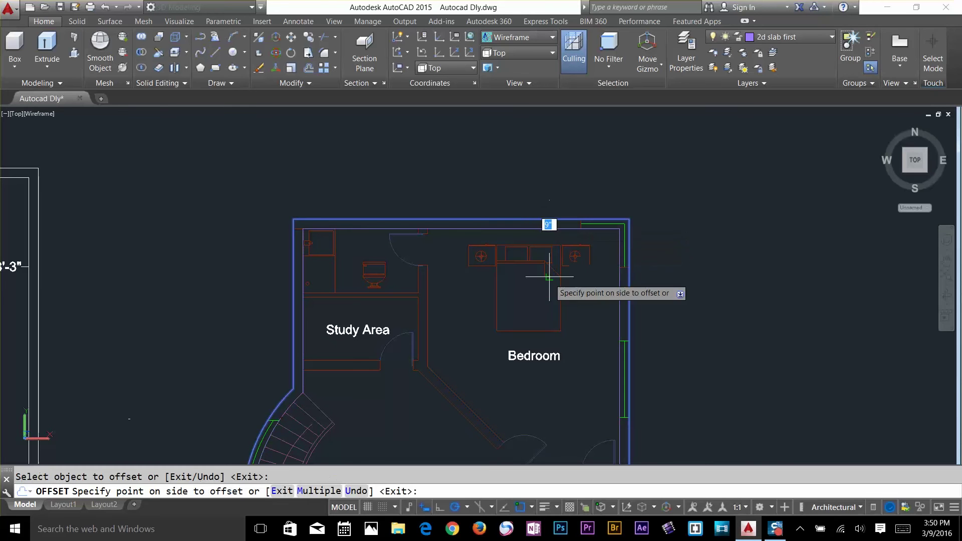
click(549, 292)
key(Return)
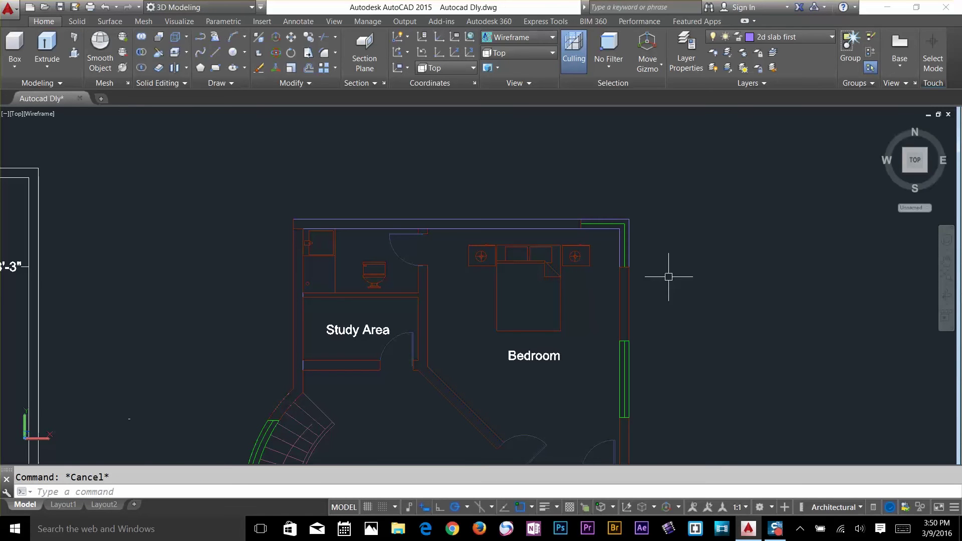
Copy the outer and inner slab outlines to the empty area north of the floor plans.
text(ct o)
key(Return)
click(531, 221)
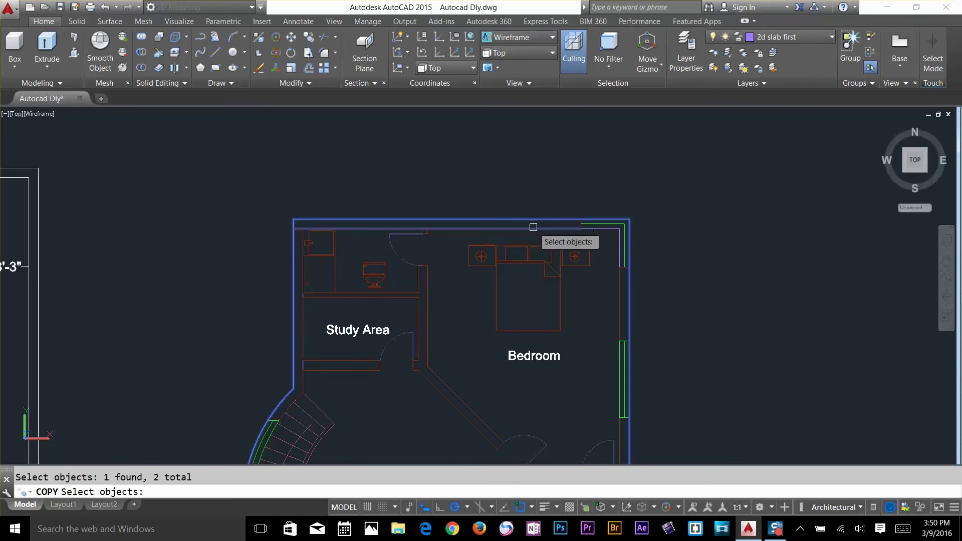
scroll(328, 236, up, 2)
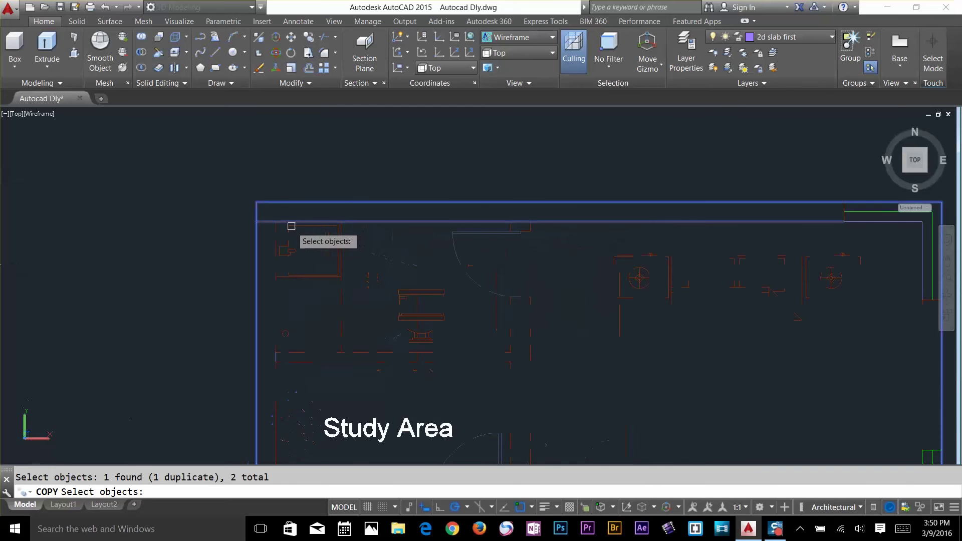
click(275, 241)
key(Return)
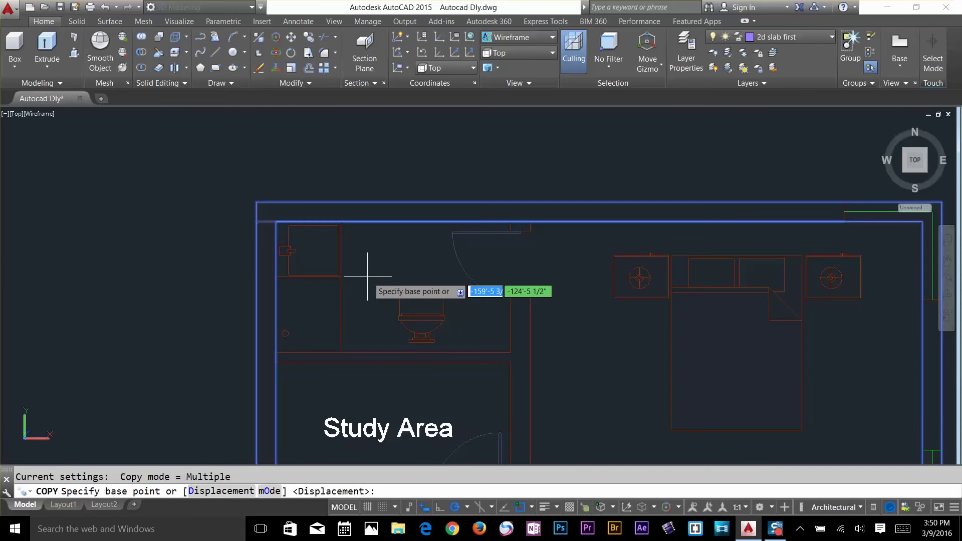
click(367, 264)
scroll(368, 264, down, 5)
scroll(409, 260, down, 2)
click(434, 149)
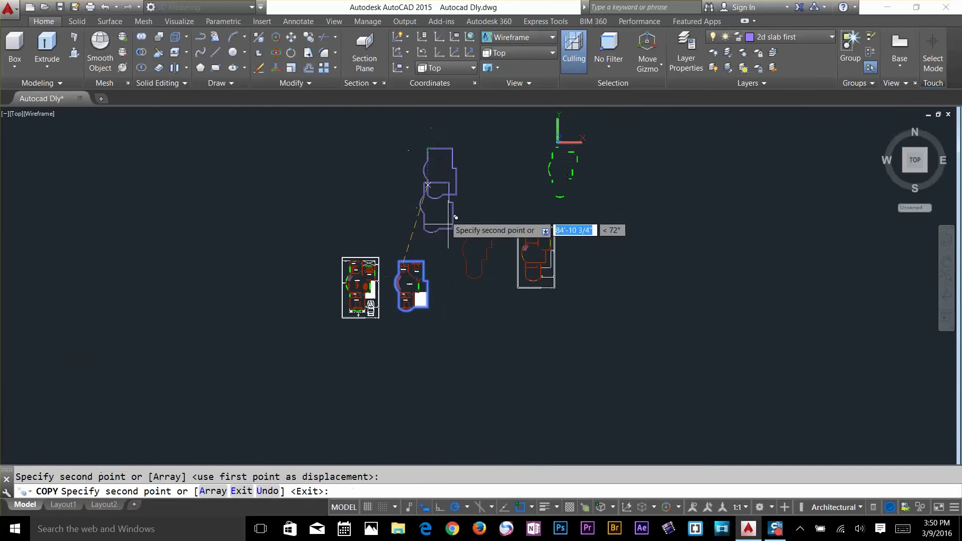
key(Escape)
Switch to the SW Isometric view and delete the stray A-wall line lying between the copied slab outlines.
click(537, 52)
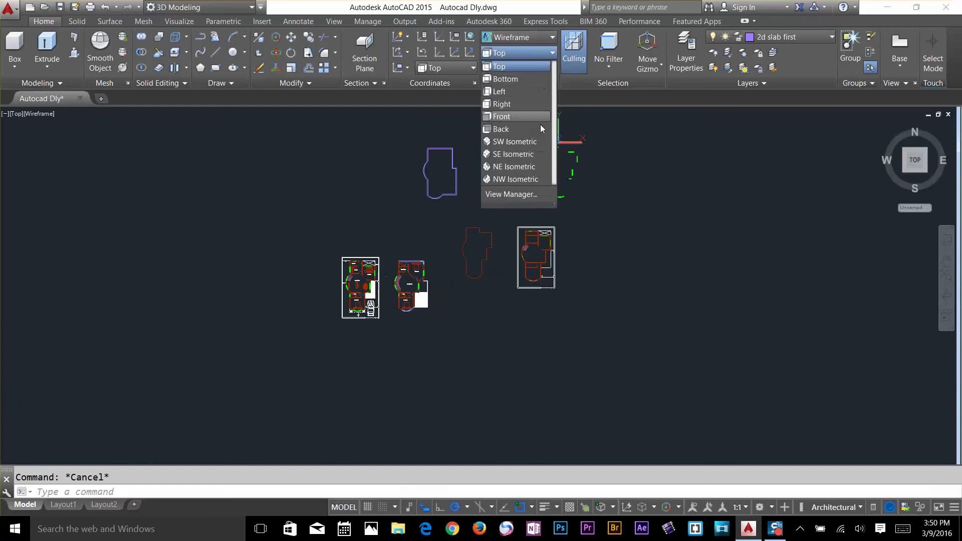
click(529, 142)
scroll(356, 246, up, 5)
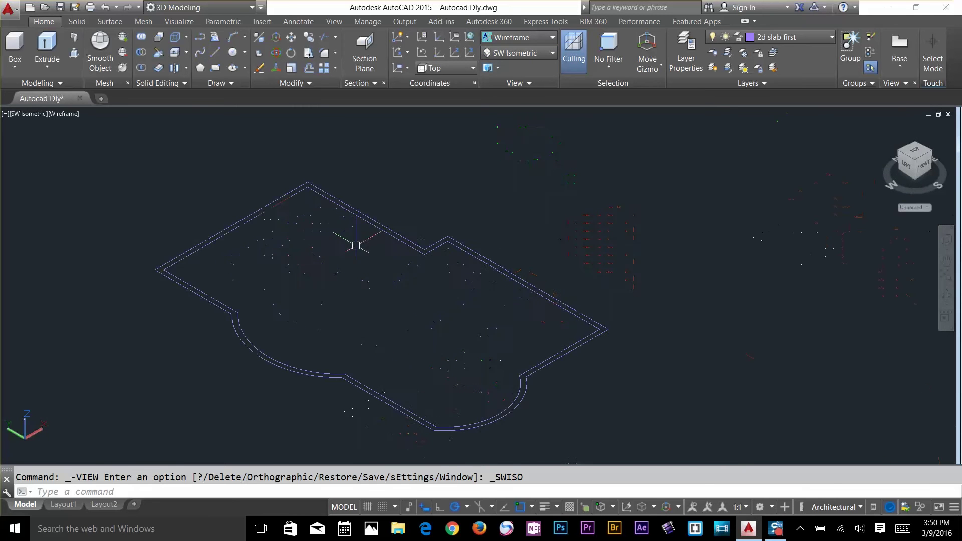
click(226, 169)
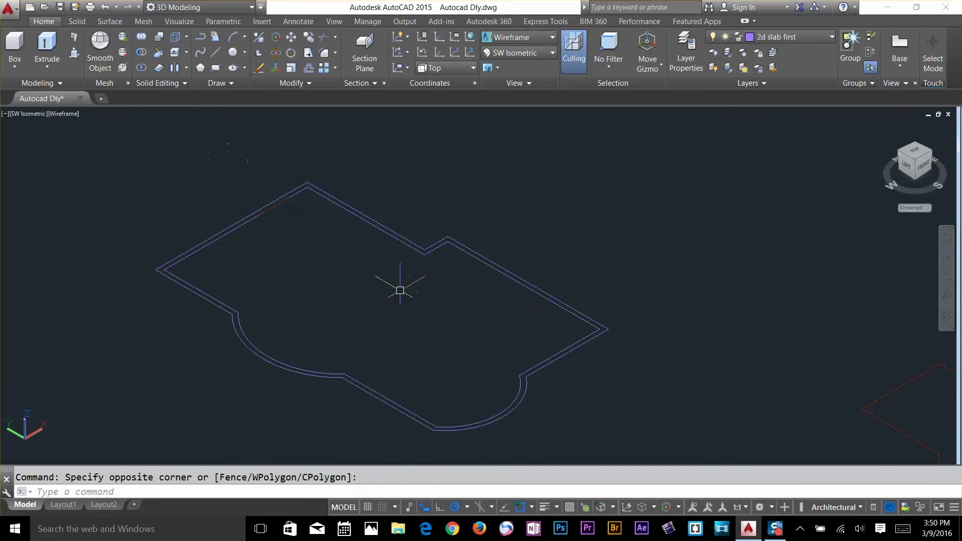
click(369, 361)
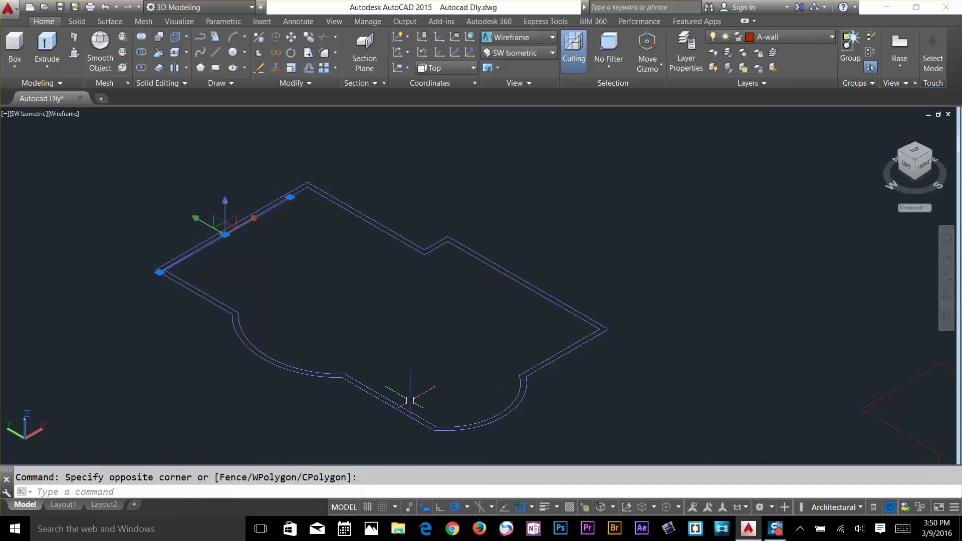
key(Delete)
click(361, 193)
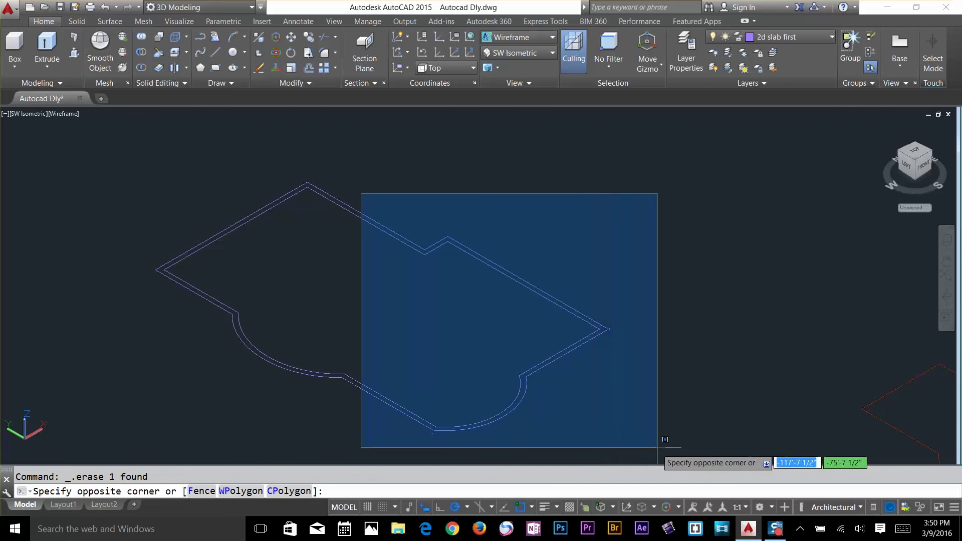
click(659, 447)
scroll(617, 417, down, 2)
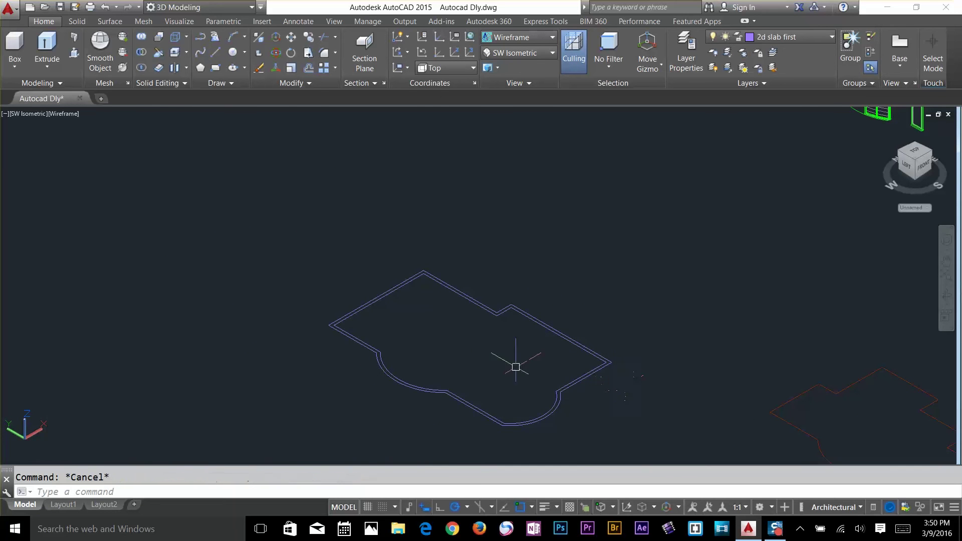
key(Return)
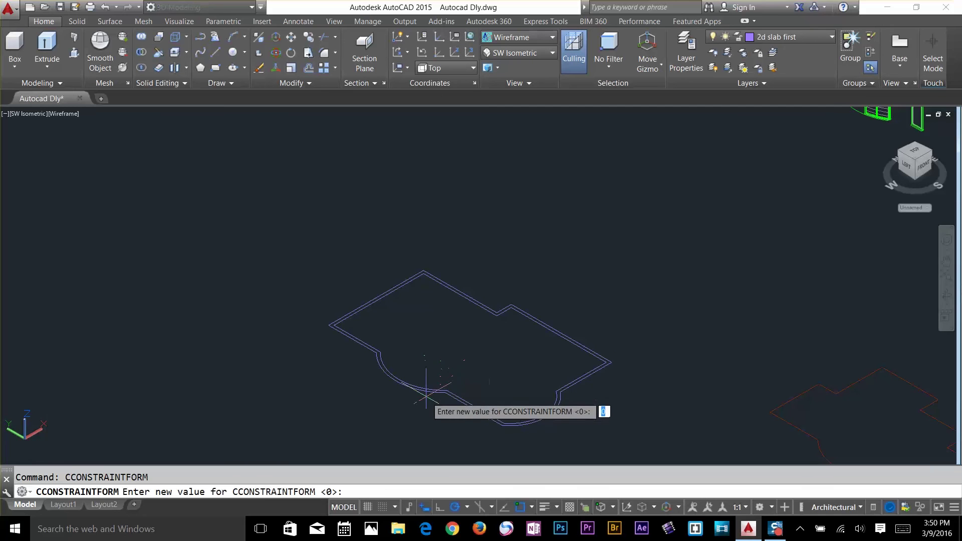
key(Escape)
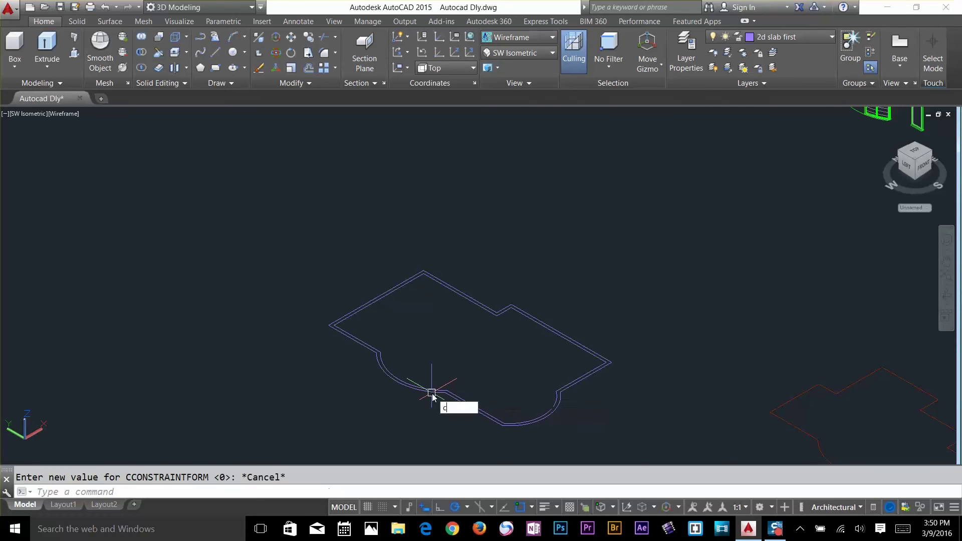
Copy only the outer slab outline to the clear space beside the outline pair.
text(co)
key(Return)
click(432, 396)
click(431, 394)
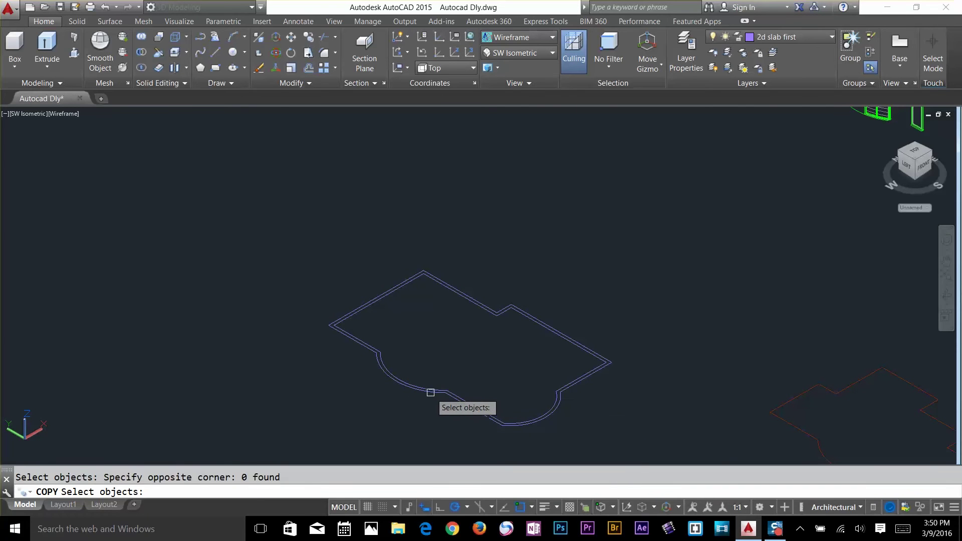
click(431, 390)
key(Return)
click(441, 354)
click(655, 208)
key(Escape)
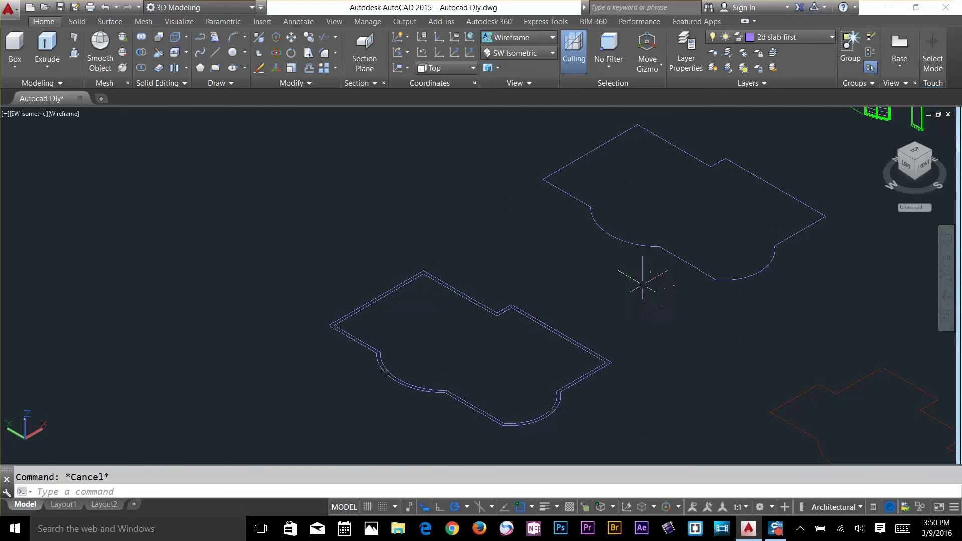
Extrude the separate outer slab outline into a solid 4 inches high.
click(47, 45)
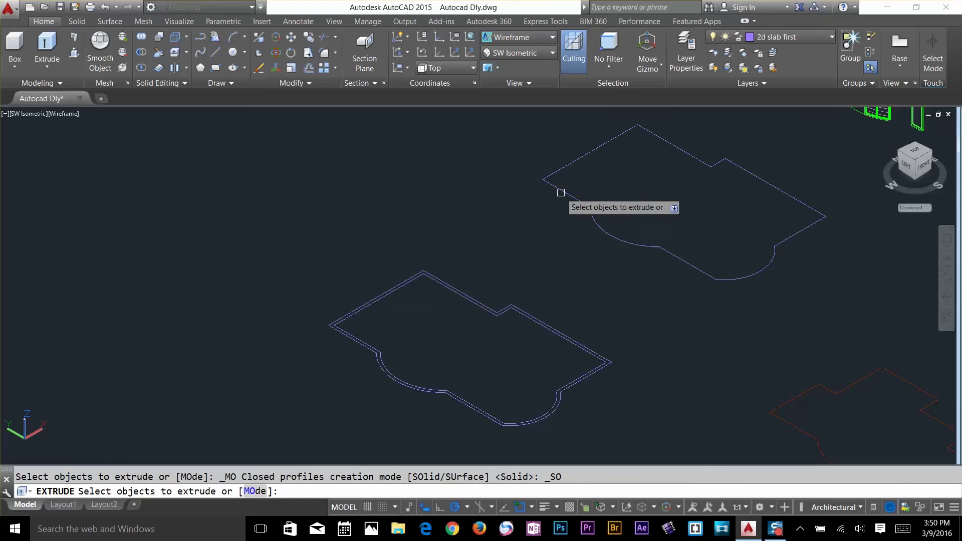
click(592, 215)
key(Return)
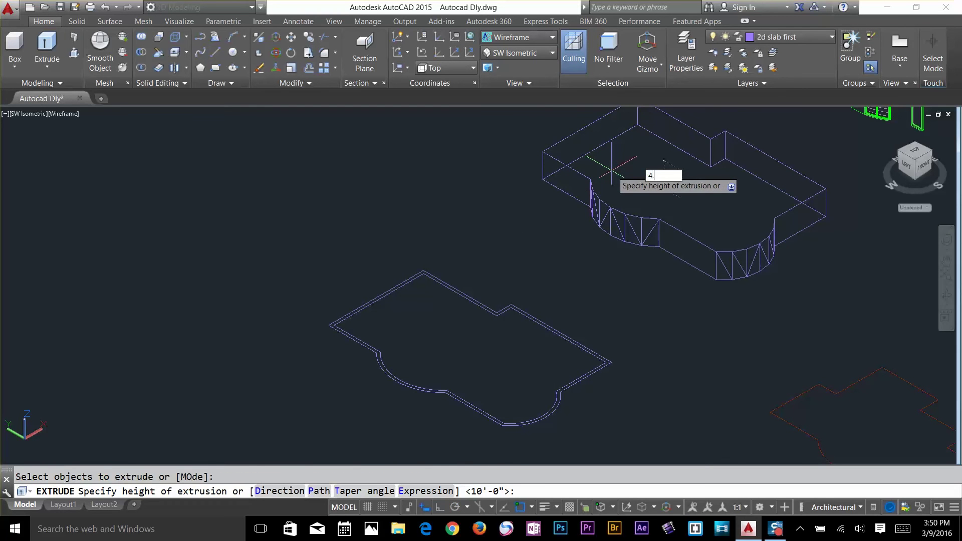
key(Return)
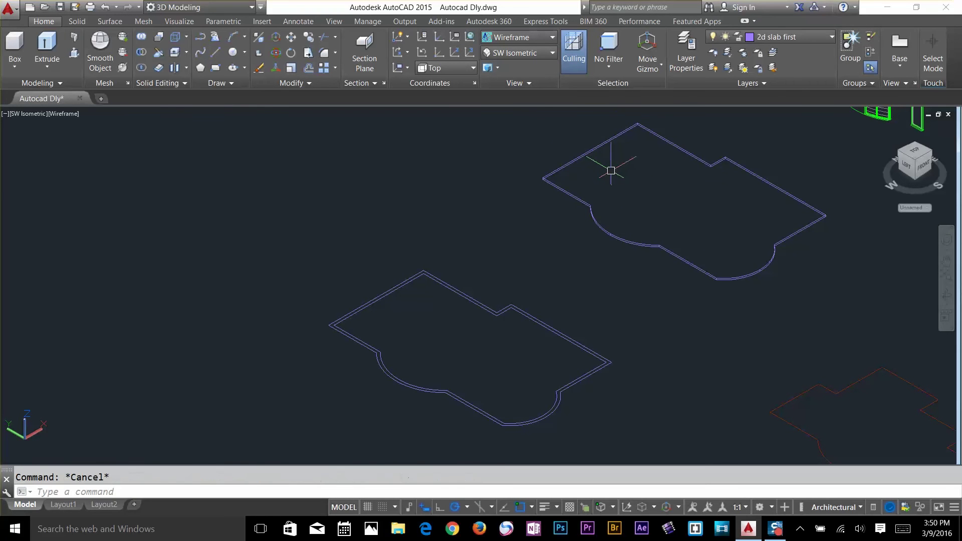
Copy the extruded slab solid from its outer corner onto the matching top corner of the 3D house's ground-floor walls.
text(co)
key(Return)
click(590, 179)
click(567, 212)
key(Return)
scroll(554, 183, up, 6)
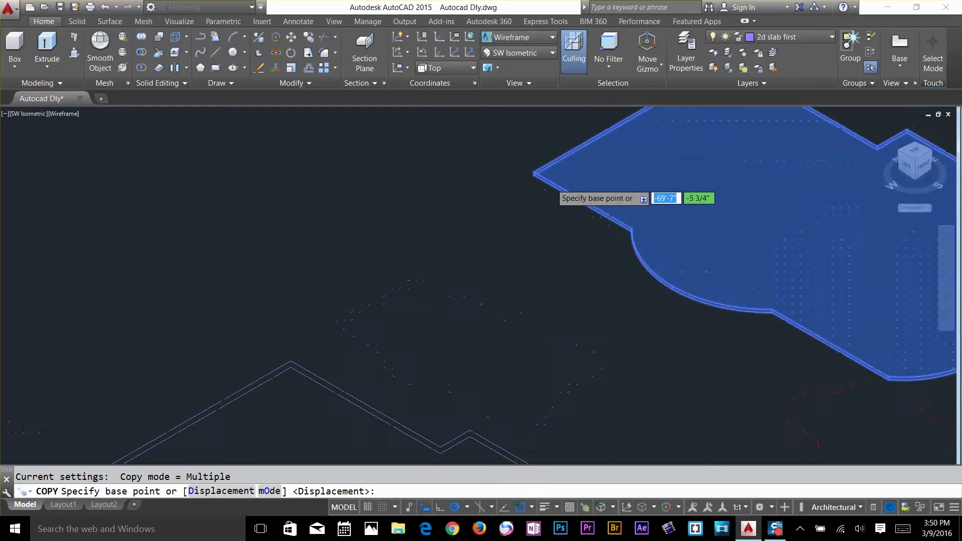
click(516, 162)
scroll(516, 162, down, 6)
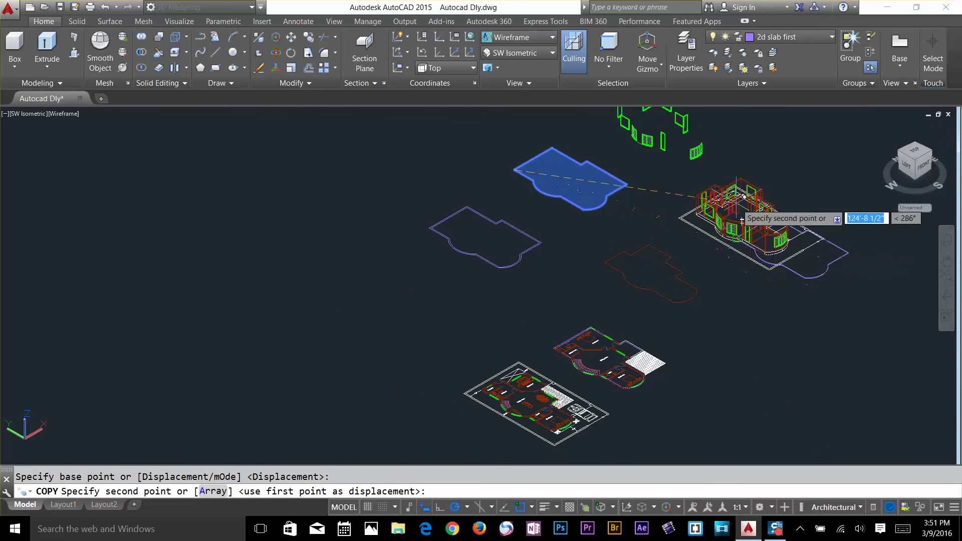
scroll(731, 249, up, 4)
scroll(630, 243, up, 3)
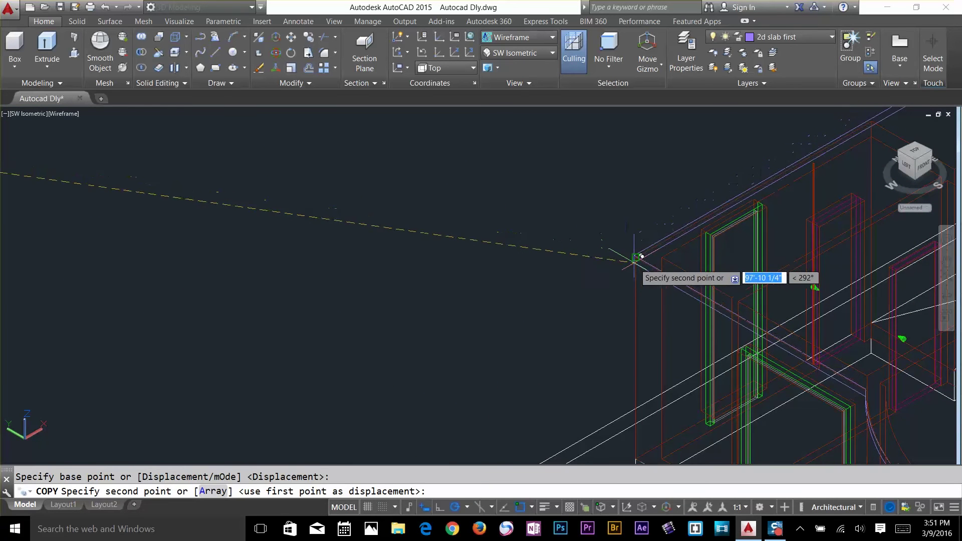
click(636, 257)
scroll(601, 280, down, 8)
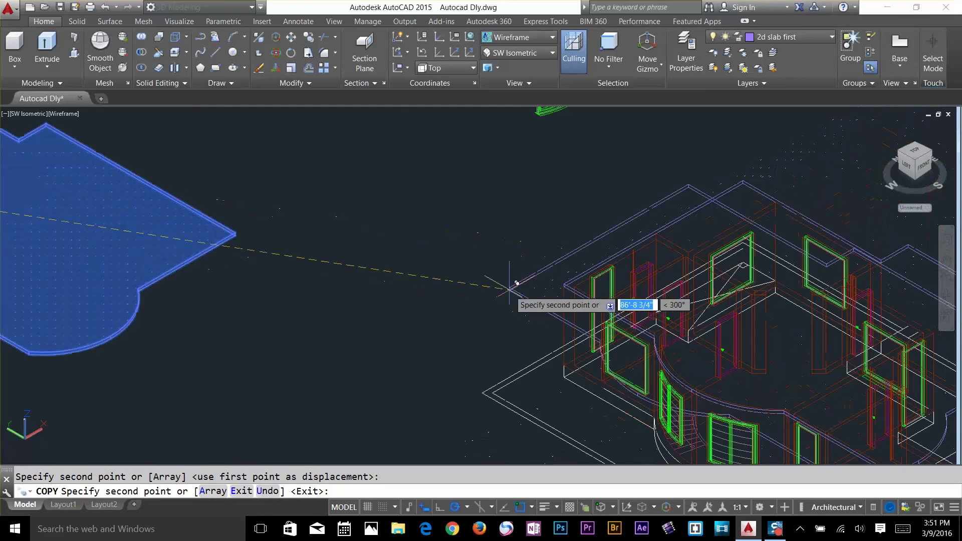
key(Return)
Display the model in the Shaded visual style and examine from several angles how the slab sits on the house walls.
click(538, 44)
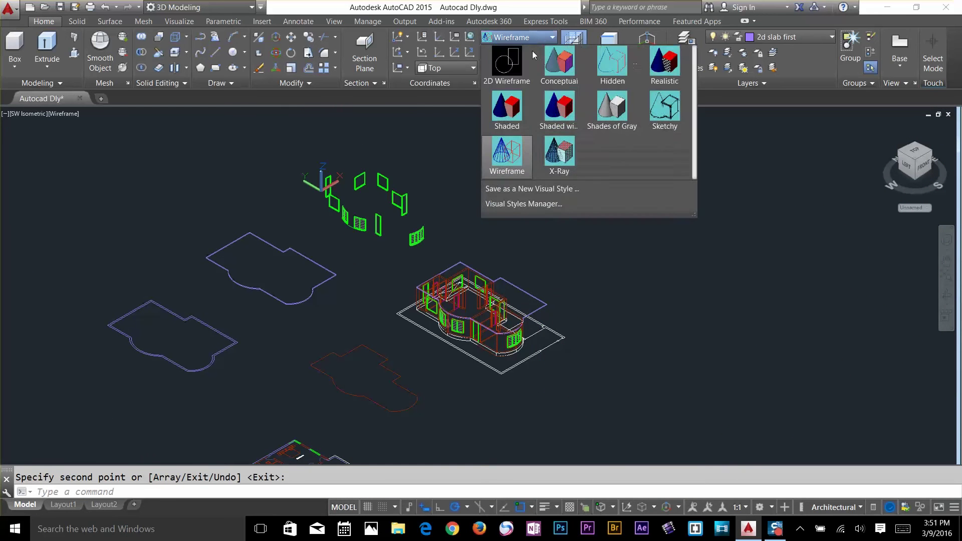
click(517, 132)
scroll(497, 288, up, 2)
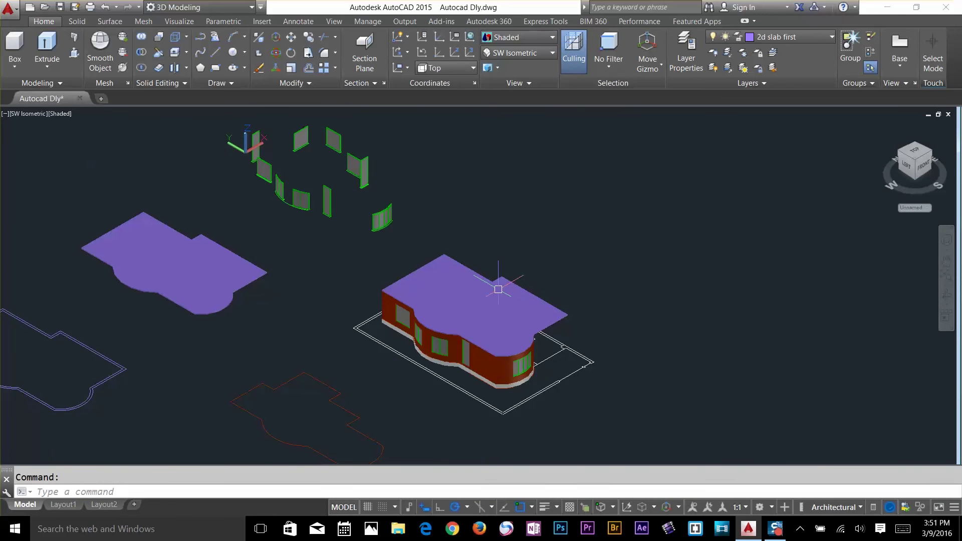
scroll(624, 381, up, 4)
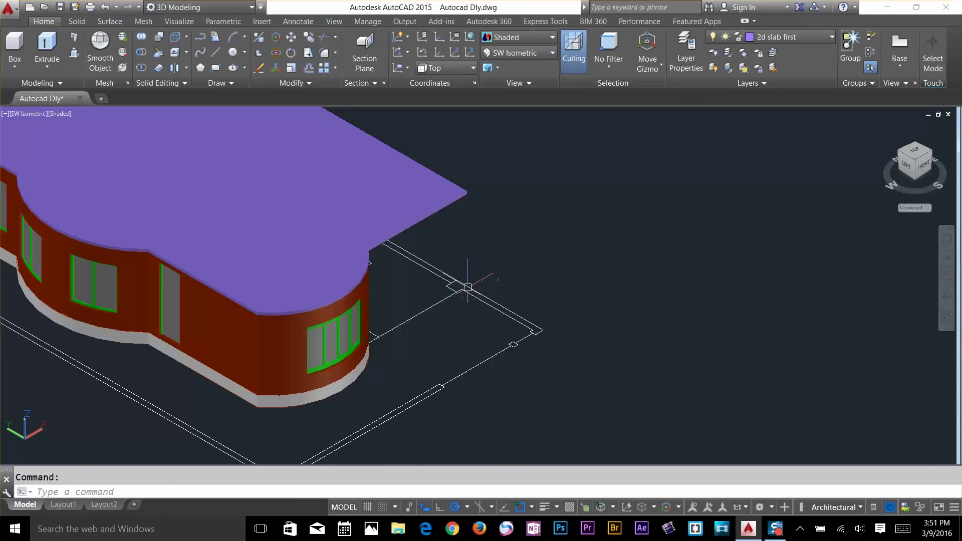
shift+middle_drag(592, 276, 476, 281)
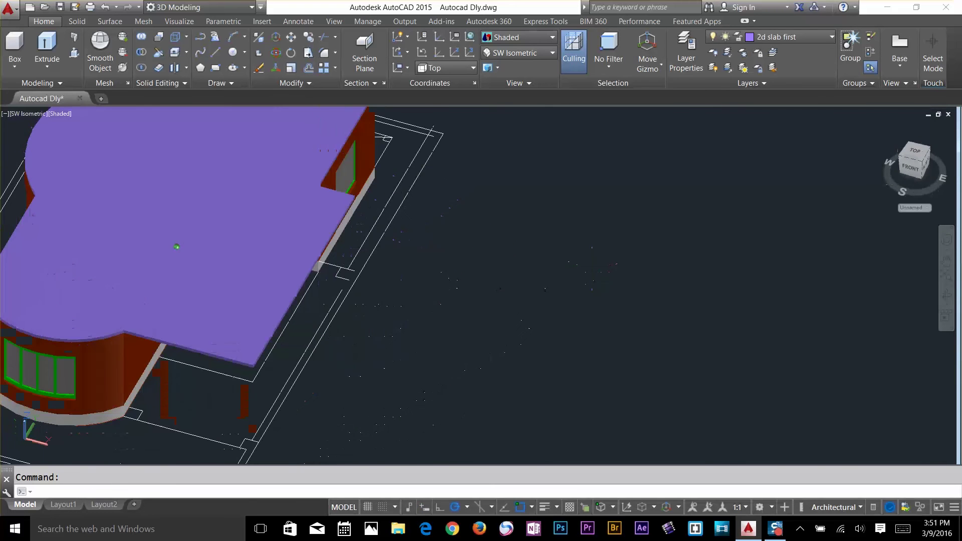
middle_drag(344, 282, 596, 308)
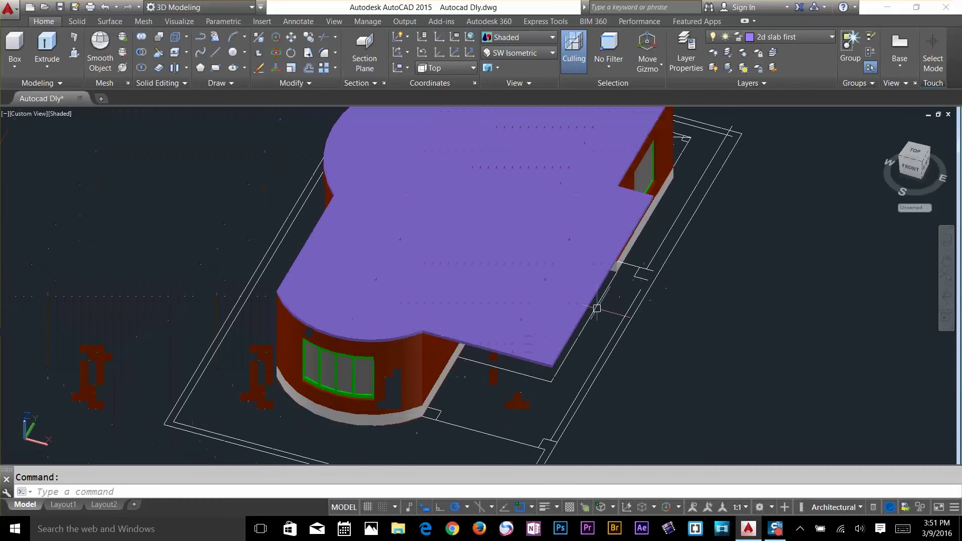
shift+middle_drag(503, 322, 610, 298)
scroll(547, 273, down, 3)
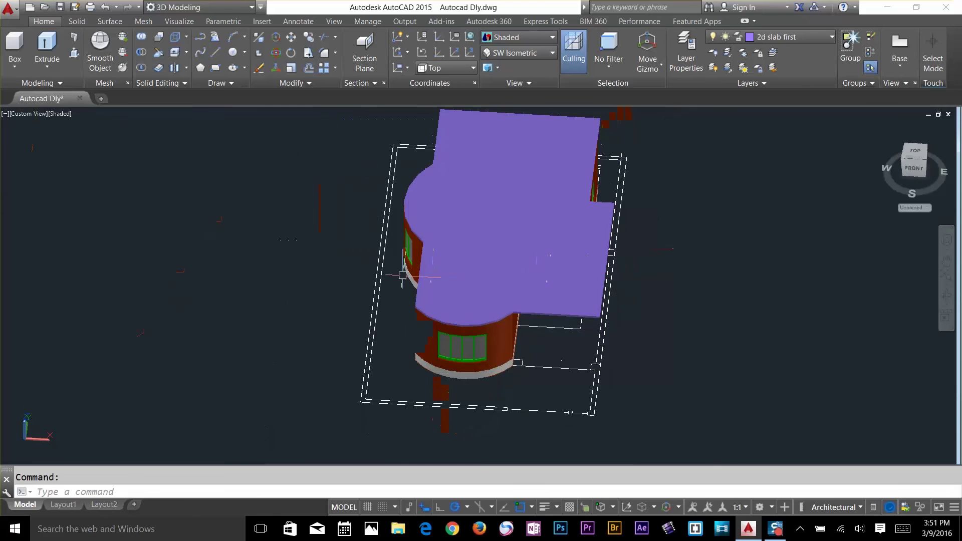
shift+middle_drag(349, 336, 411, 321)
scroll(457, 293, down, 5)
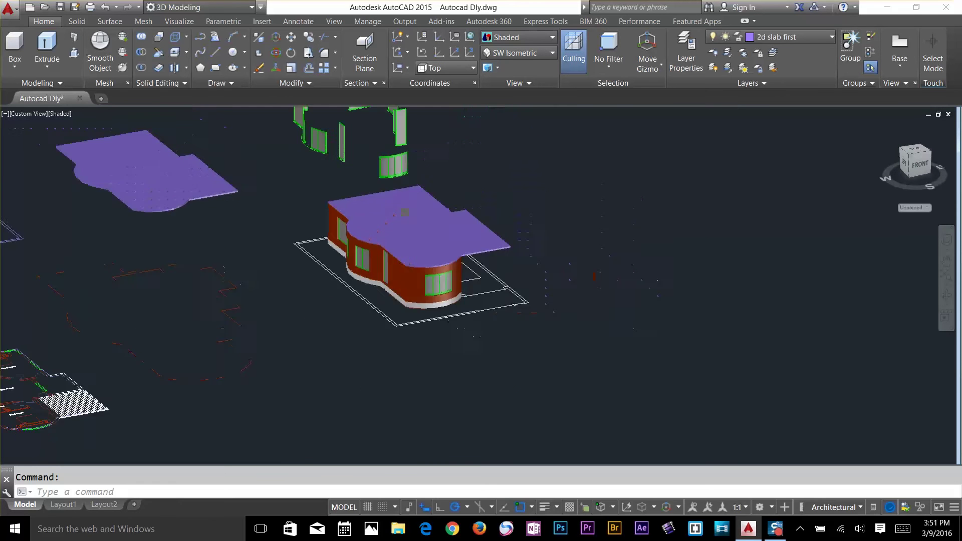
Copy the outer and inner slab outline pair to the clear space farther away from the house.
scroll(384, 312, up, 5)
text(c)
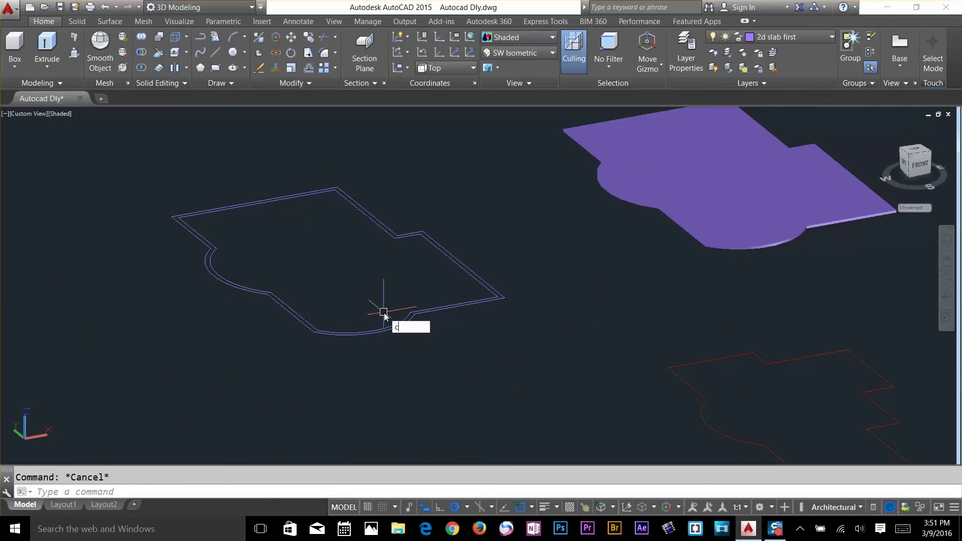
text(o)
key(Return)
click(396, 299)
click(363, 358)
key(Return)
click(362, 357)
scroll(292, 359, down, 5)
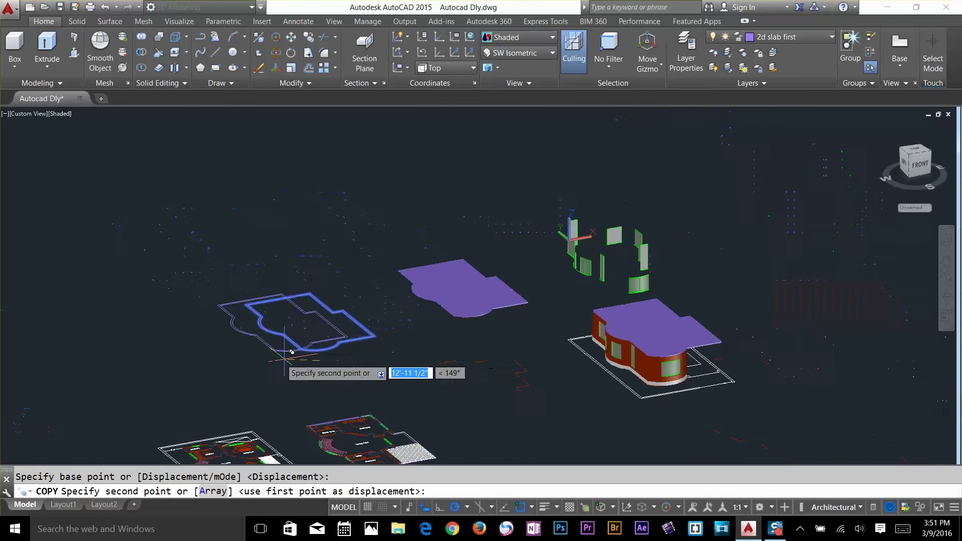
click(132, 277)
key(Escape)
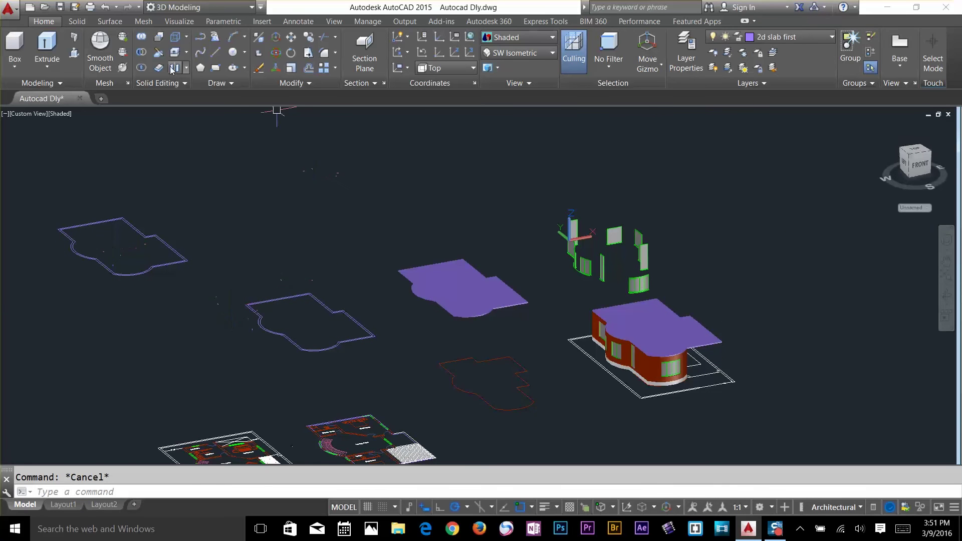
Extrude the original outer and inner outlines together into solids 10' high.
click(49, 46)
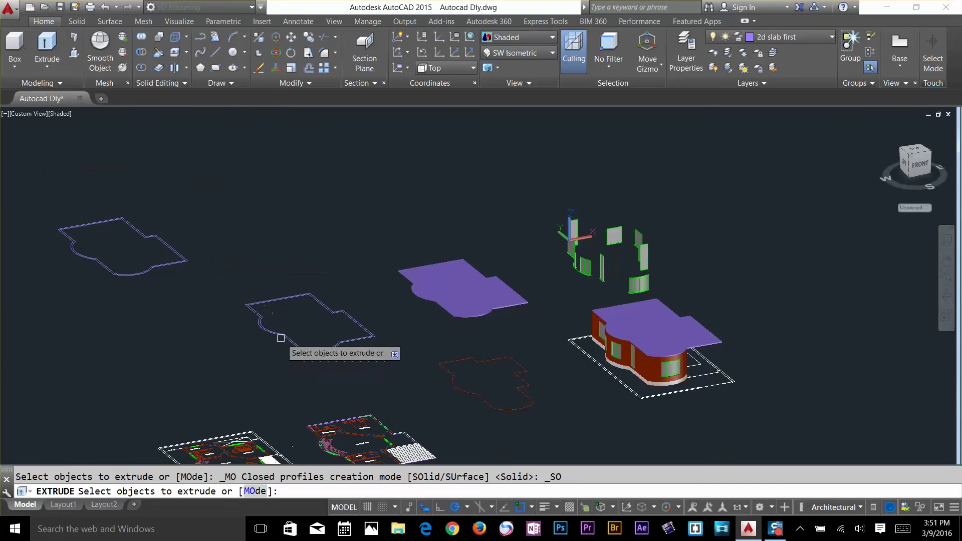
click(303, 323)
click(285, 353)
key(Return)
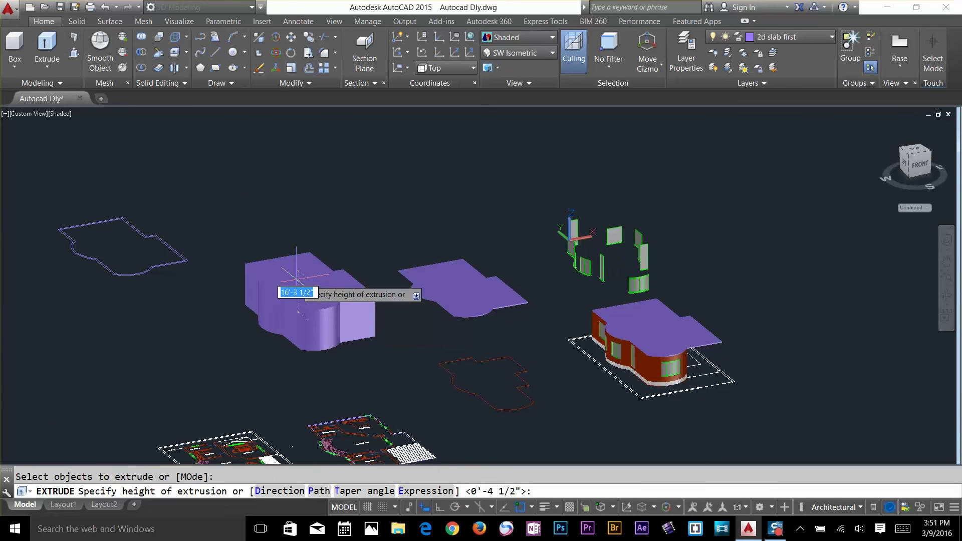
text(10')
key(Return)
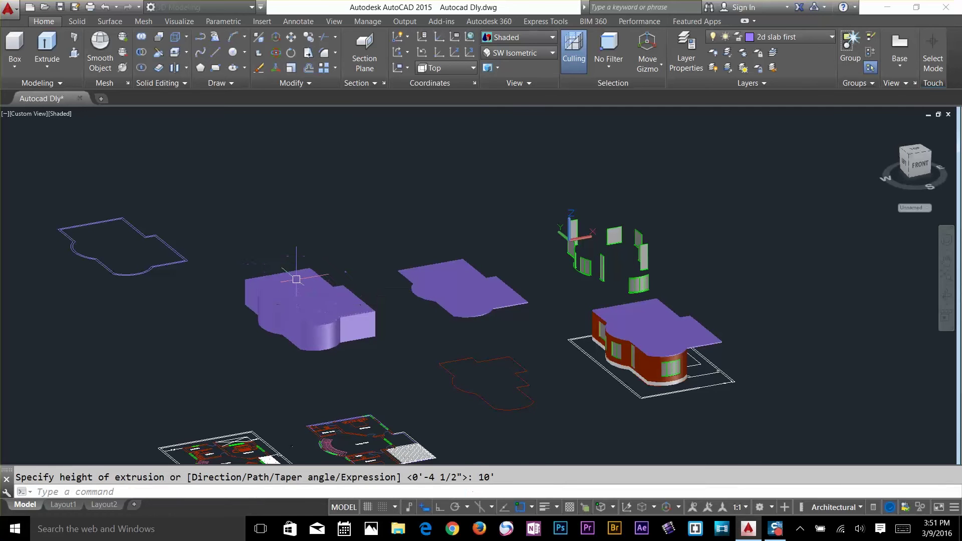
Switch to the Wireframe visual style and subtract the inner 10' solid from the outer one to form hollow walls.
scroll(418, 264, up, 2)
click(551, 55)
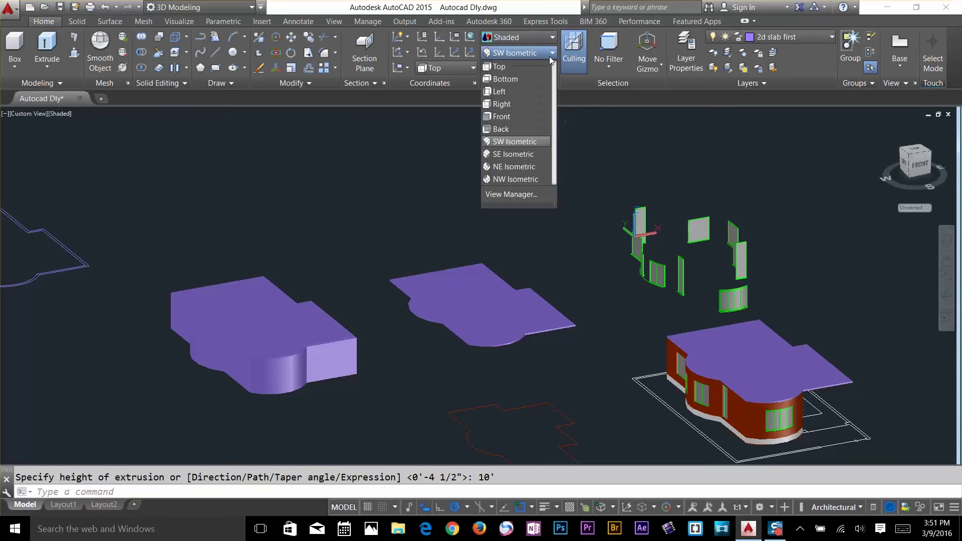
click(534, 38)
click(533, 38)
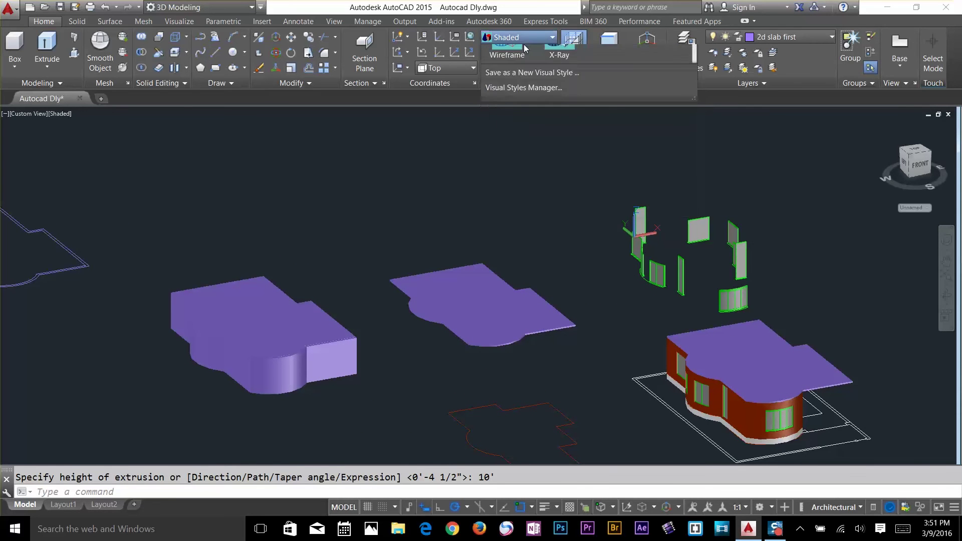
click(507, 155)
scroll(435, 319, up, 5)
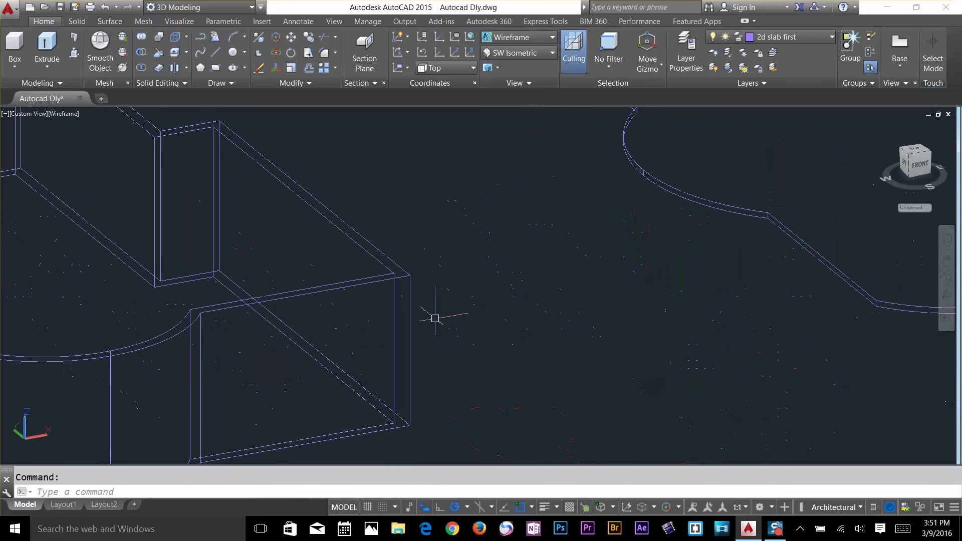
click(142, 54)
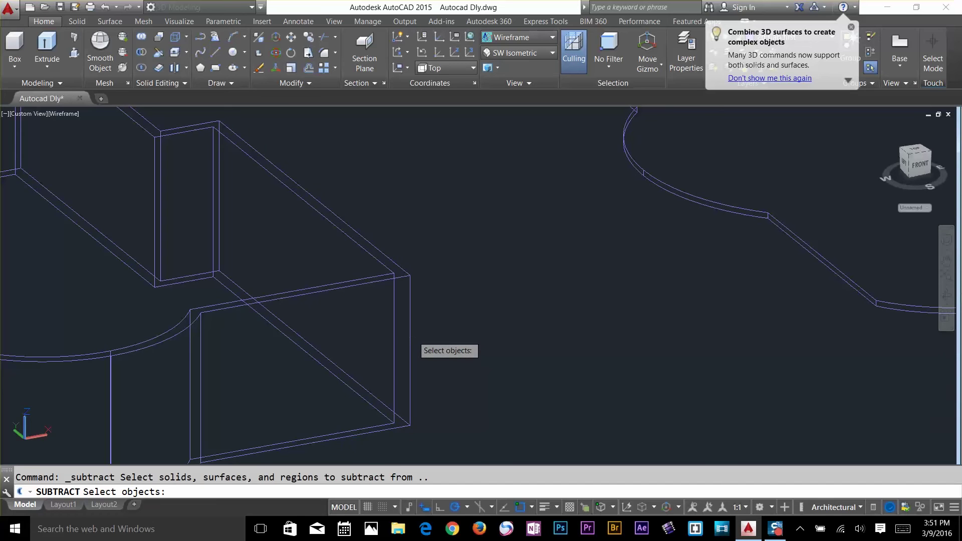
click(413, 335)
key(Return)
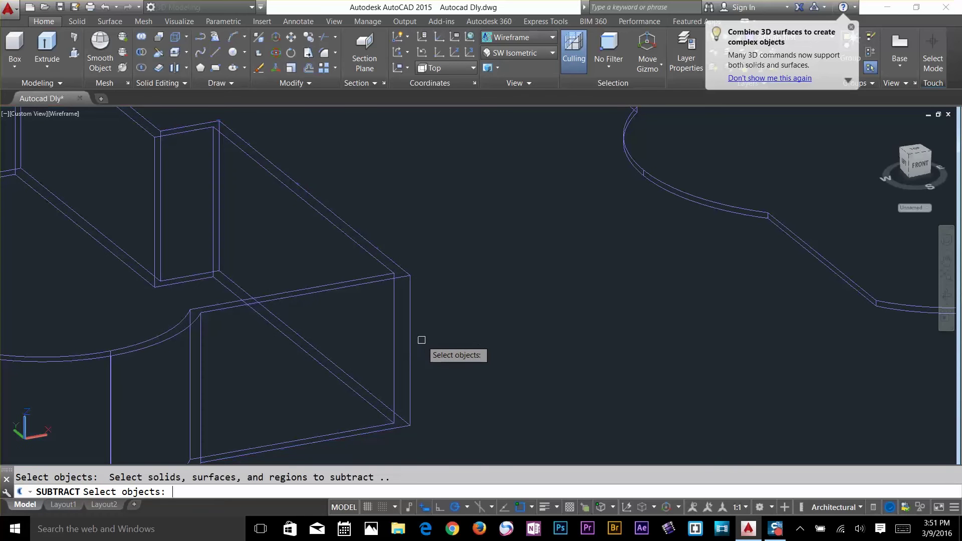
click(393, 338)
key(Return)
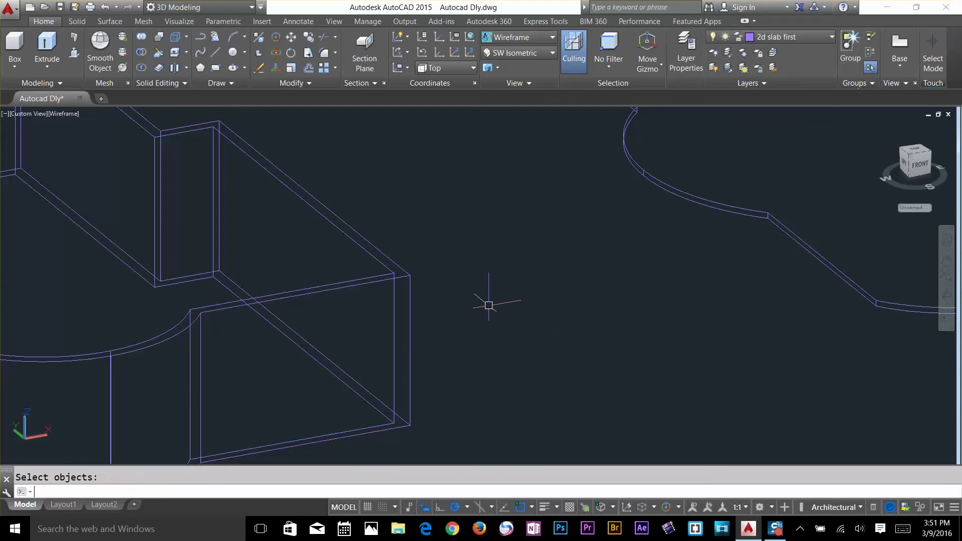
Display the hollow wall solid in the Shaded visual style and examine its wall faces and open interior.
scroll(471, 300, down, 2)
scroll(474, 301, down, 4)
scroll(313, 240, up, 3)
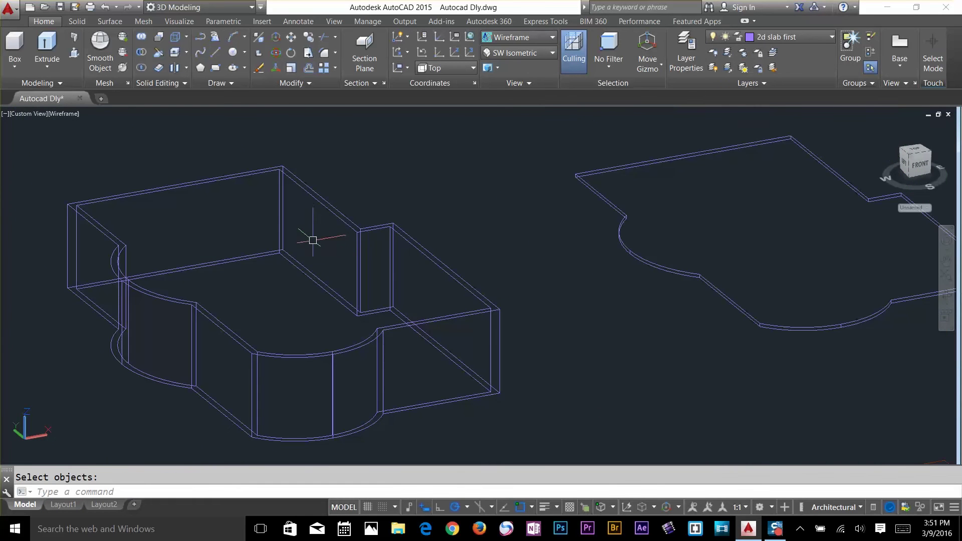
click(521, 37)
click(510, 98)
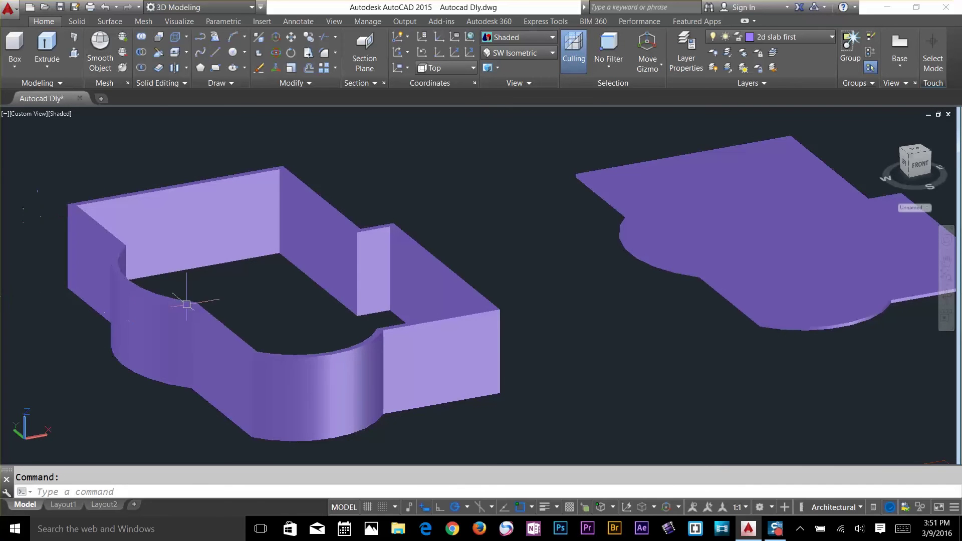
middle_drag(167, 308, 460, 319)
scroll(358, 232, up, 2)
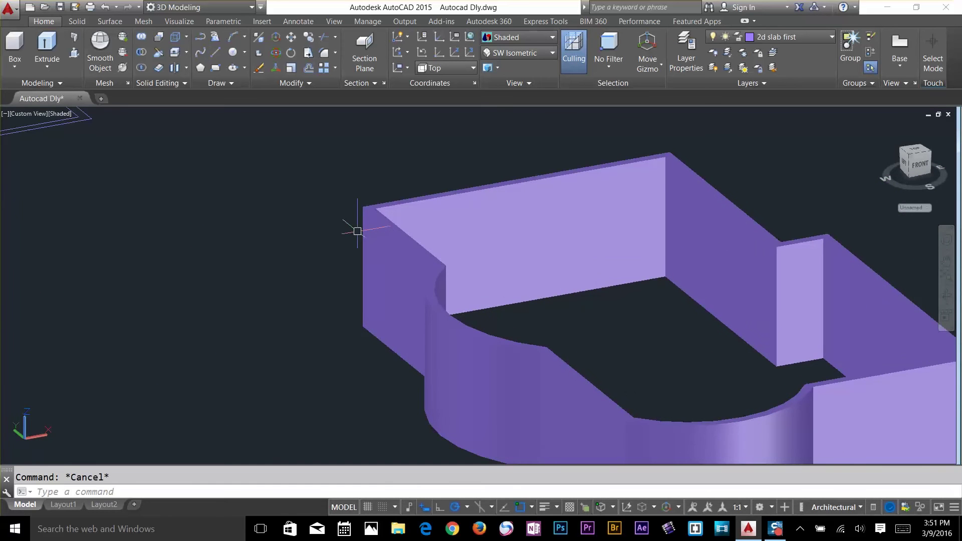
key(Escape)
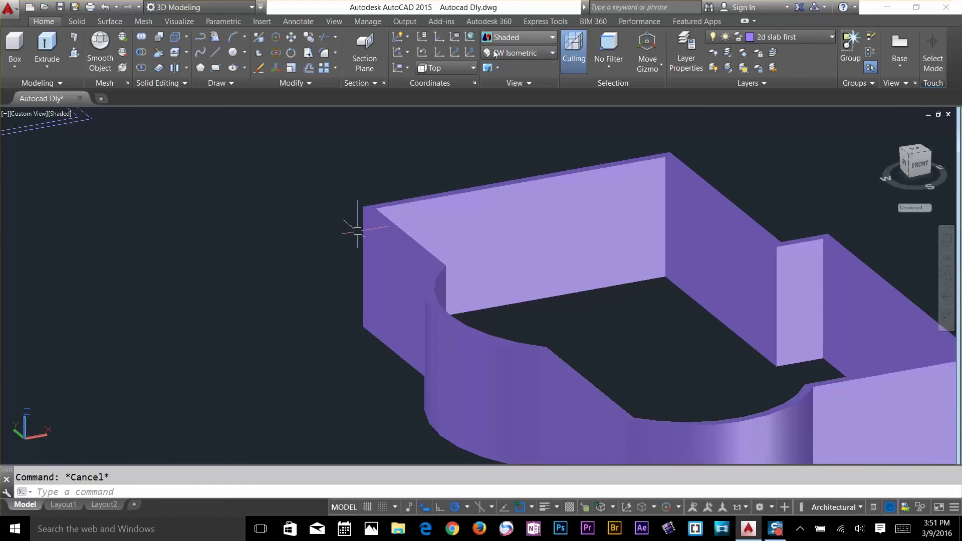
In the Wireframe visual style, copy the hollow wall solid from its bottom outer corner onto the matching top corner of the house's slab.
click(521, 37)
click(507, 153)
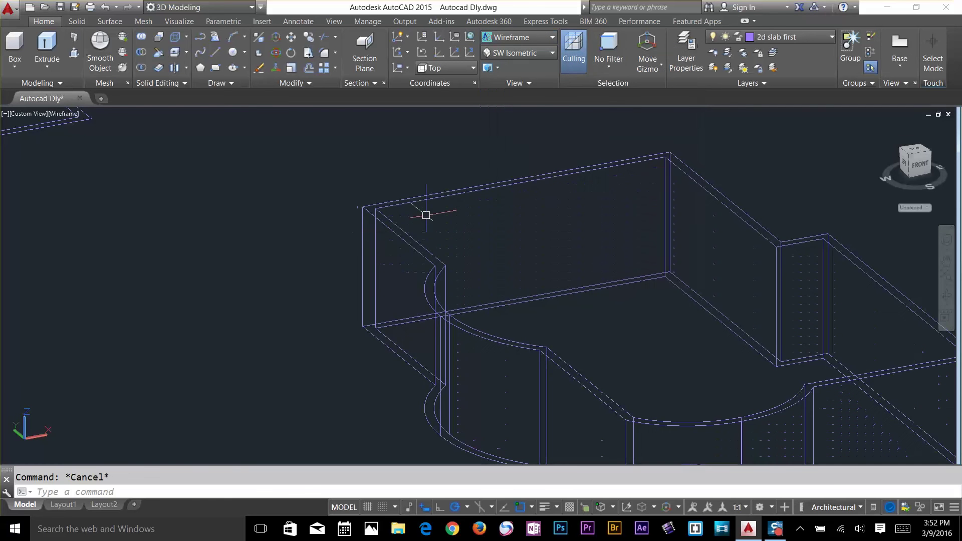
text(c)
key(Return)
drag(430, 253, 408, 266)
key(Return)
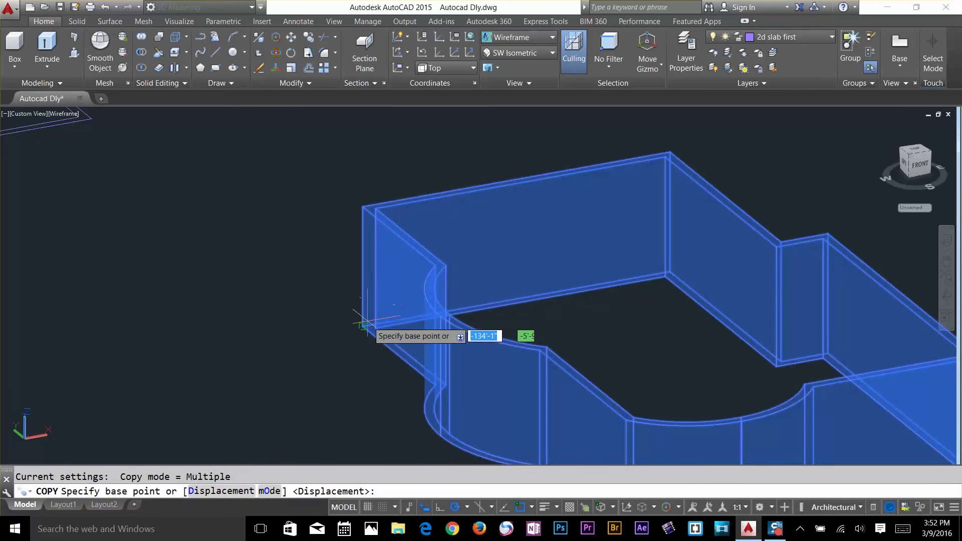
click(362, 326)
scroll(362, 327, down, 5)
scroll(675, 314, up, 6)
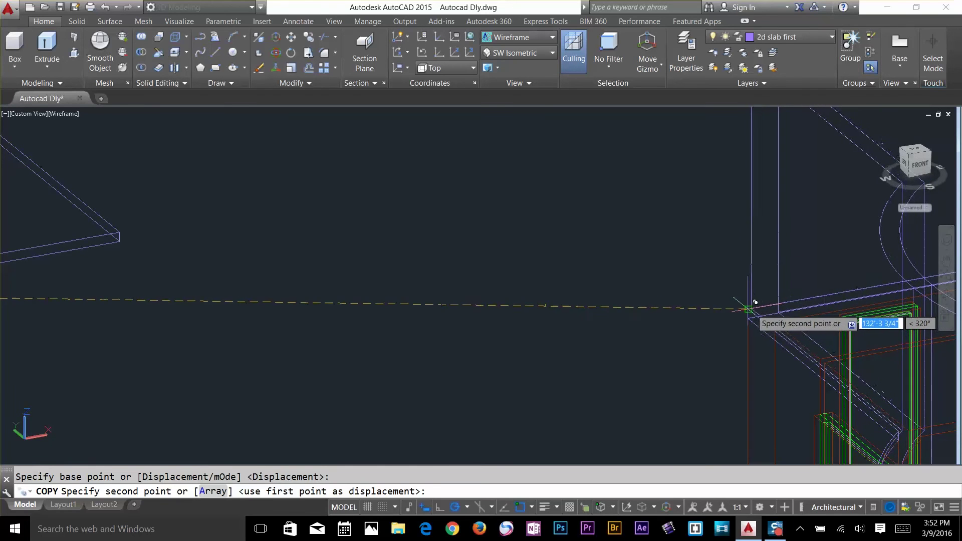
click(748, 307)
key(Escape)
key(Escape)
Move the wall solid placed on the house to the 3d wall first layer.
click(792, 224)
click(704, 243)
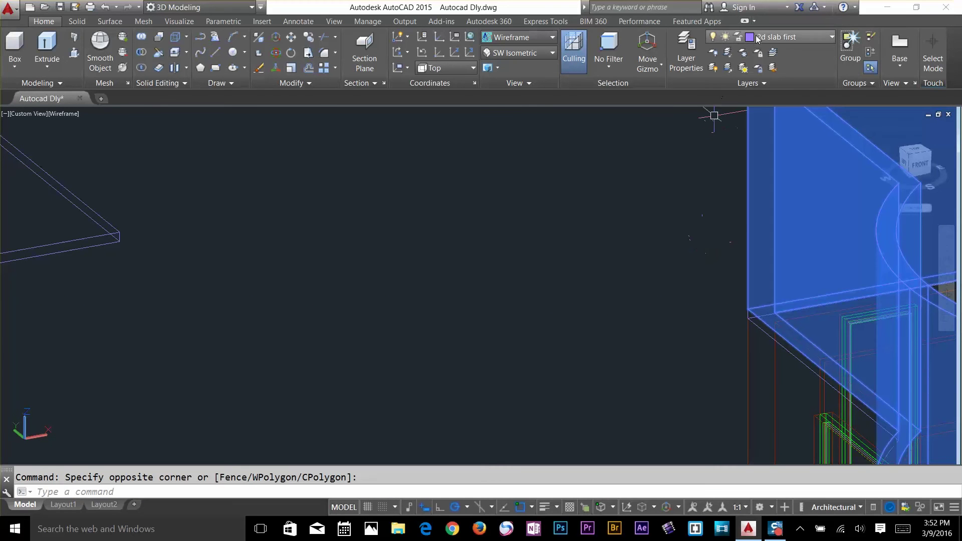
click(758, 39)
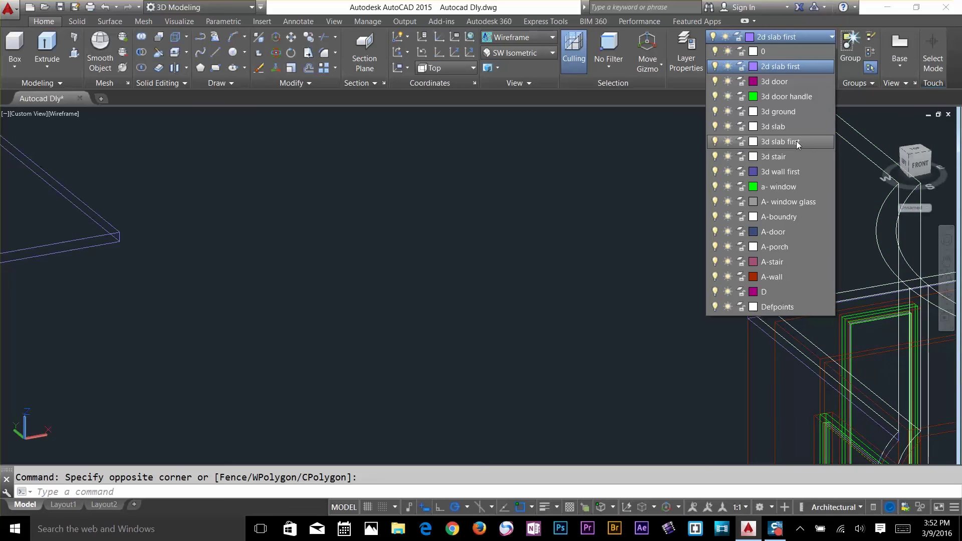
key(Escape)
key(Escape)
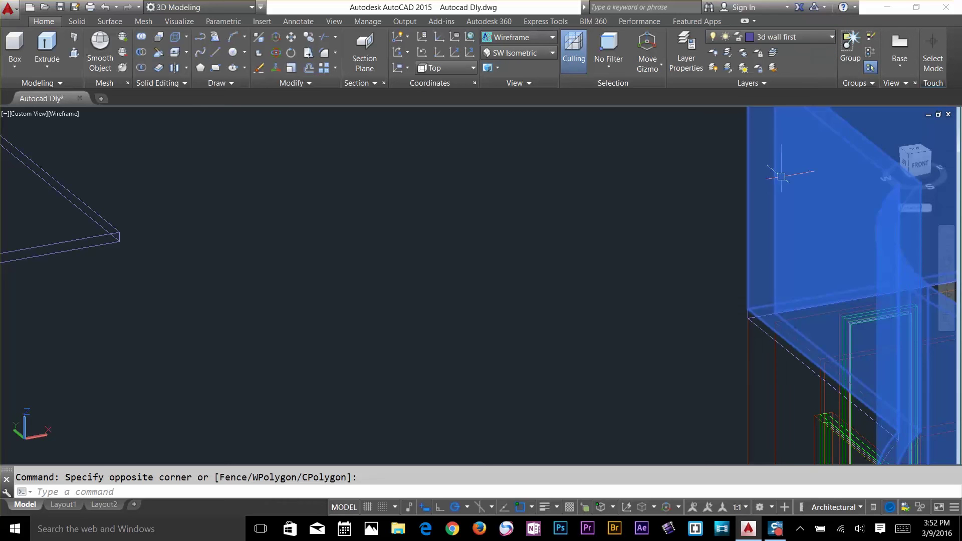
scroll(743, 163, down, 5)
middle_drag(690, 210, 421, 244)
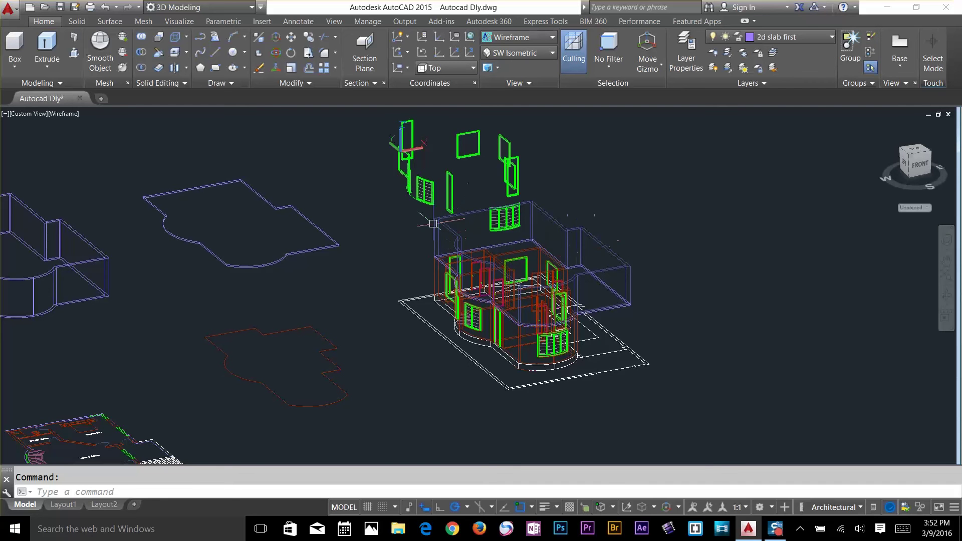
scroll(787, 247, down, 4)
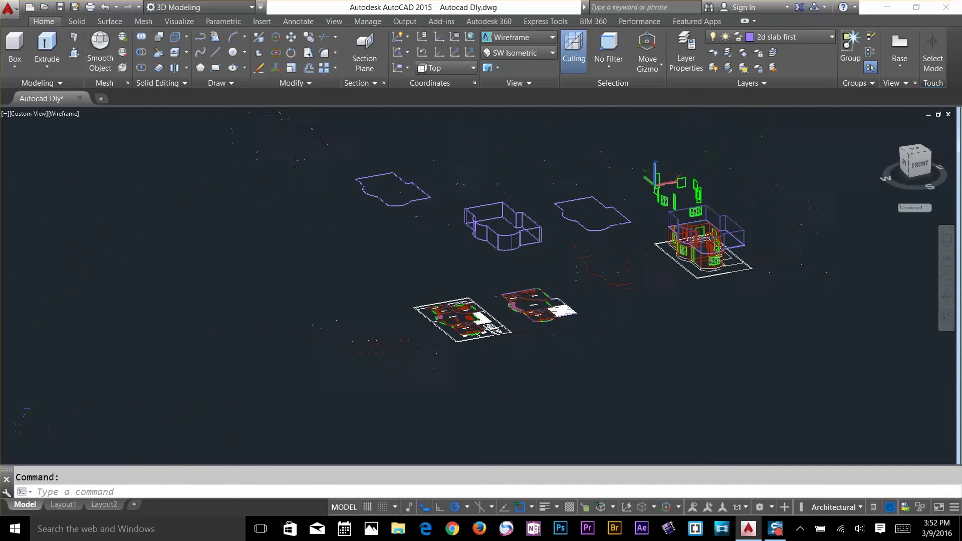
Examine the house model, the separate window frames and the spare wall and slab outlines from several angles.
scroll(742, 213, up, 6)
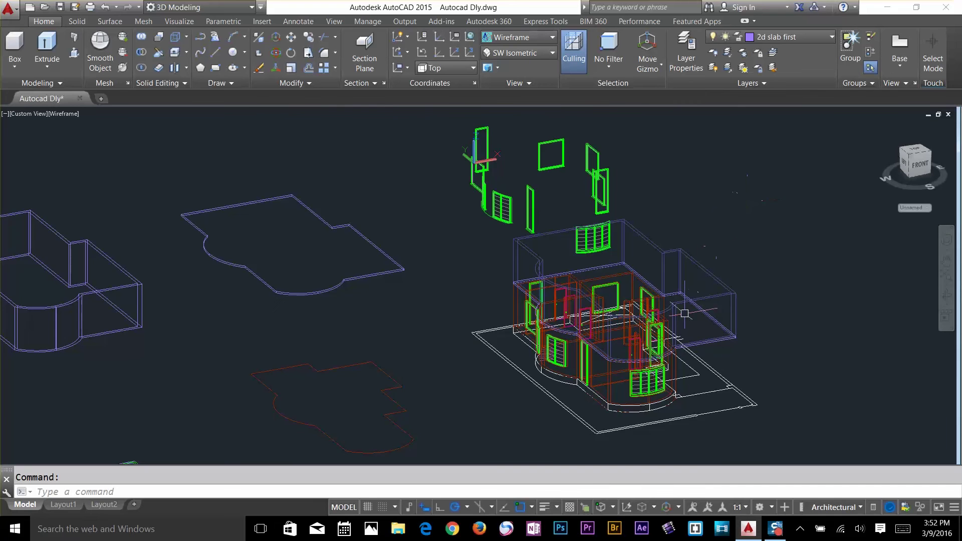
shift+middle_drag(577, 331, 624, 333)
middle_drag(353, 232, 508, 339)
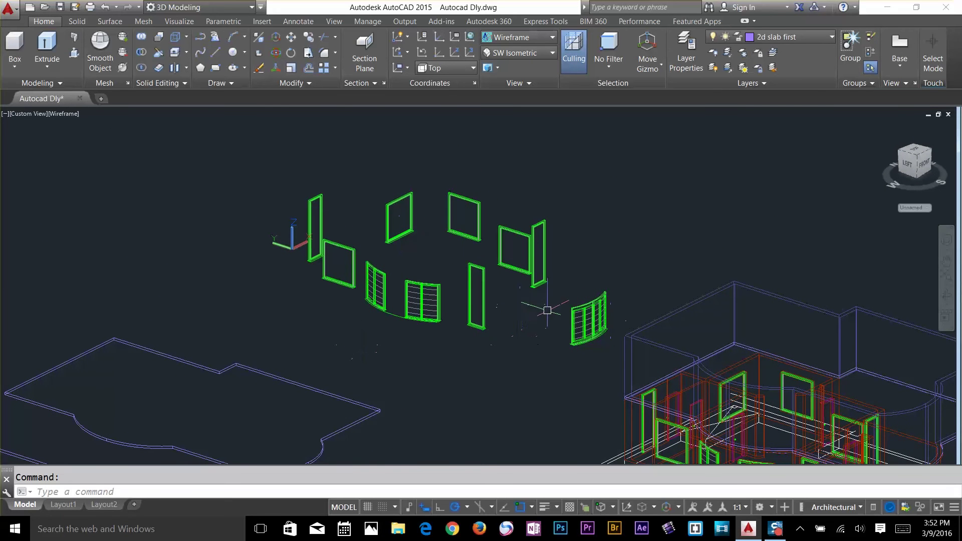
scroll(547, 310, down, 2)
middle_drag(623, 340, 412, 187)
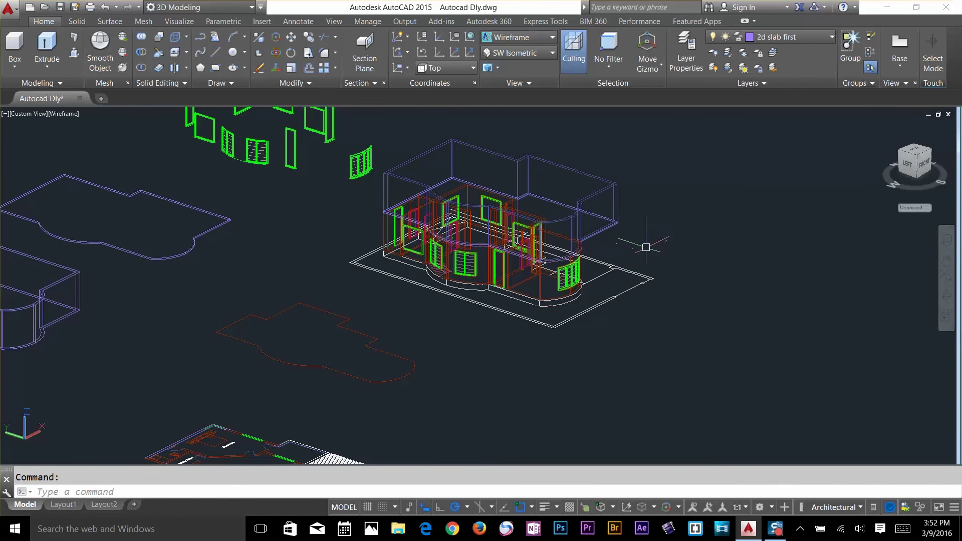
shift+middle_drag(646, 247, 632, 263)
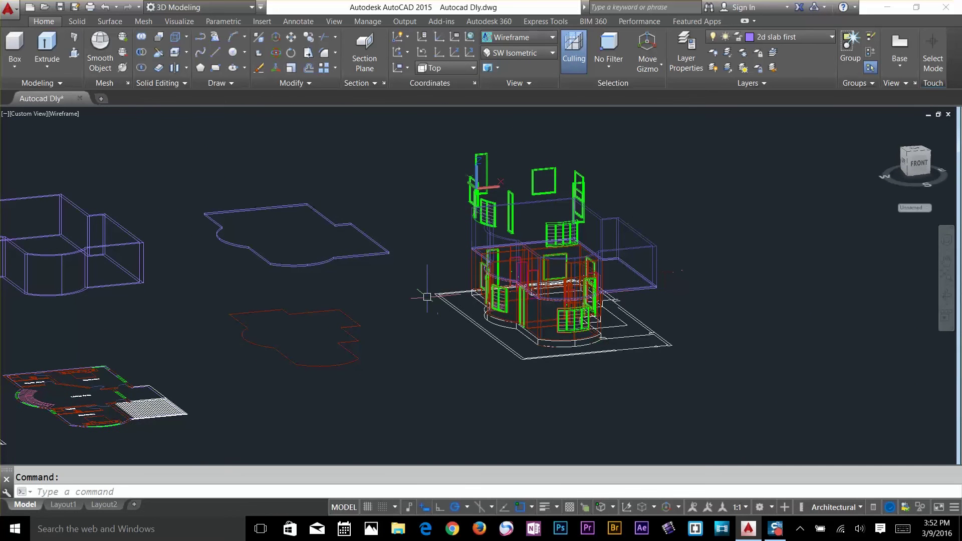
shift+middle_drag(289, 338, 526, 361)
scroll(584, 150, up, 6)
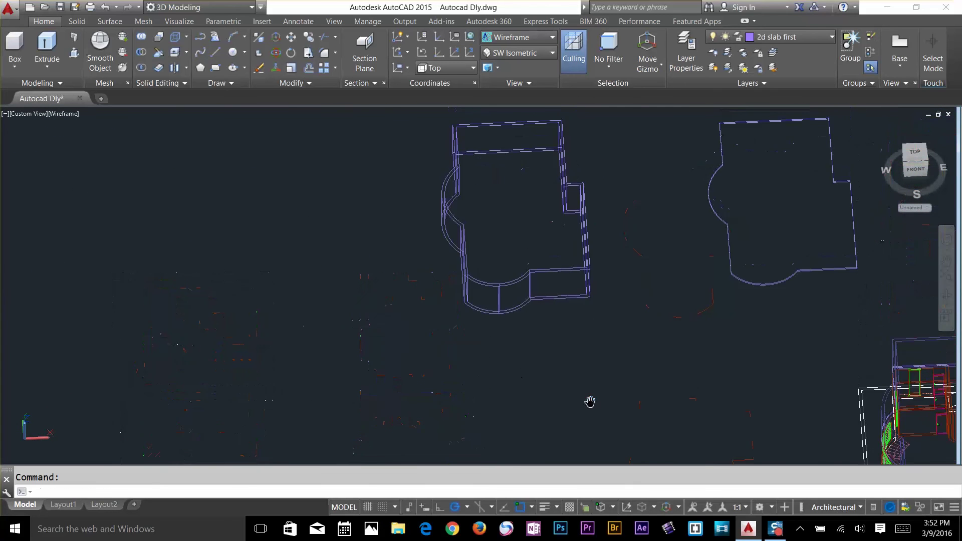
scroll(501, 261, down, 7)
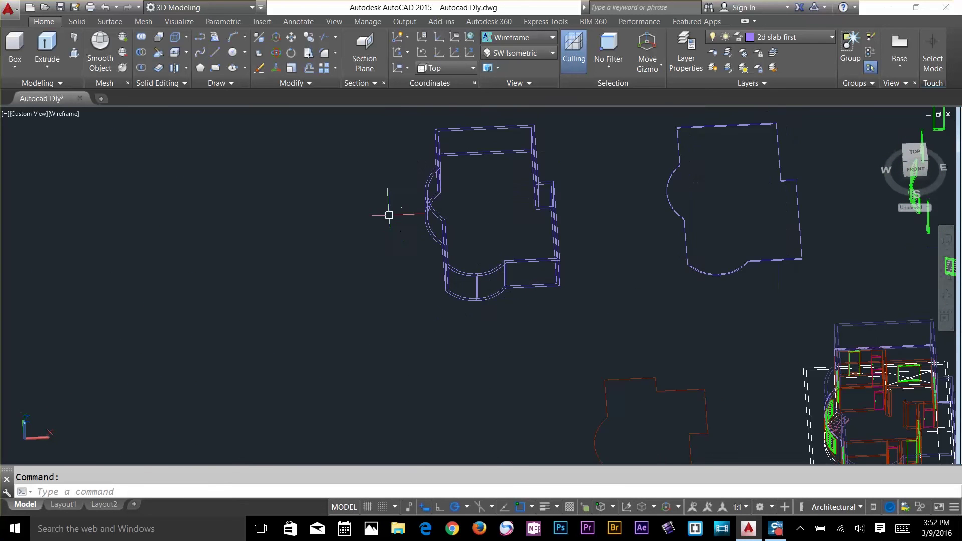
Switch to the Top view, framing the straight wall next to the curved bay of the spare wall outline.
click(523, 53)
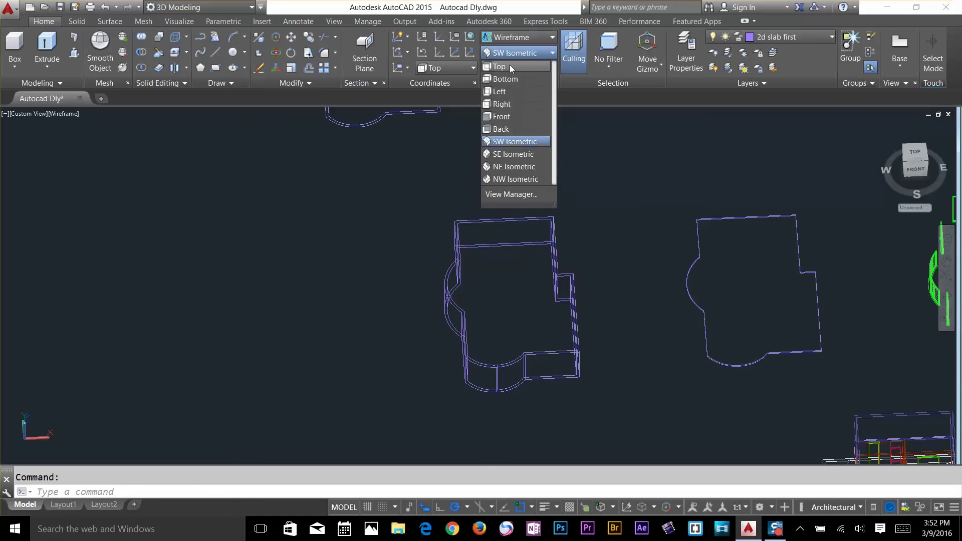
click(510, 65)
middle_drag(434, 155, 446, 198)
key(Escape)
scroll(453, 281, up, 8)
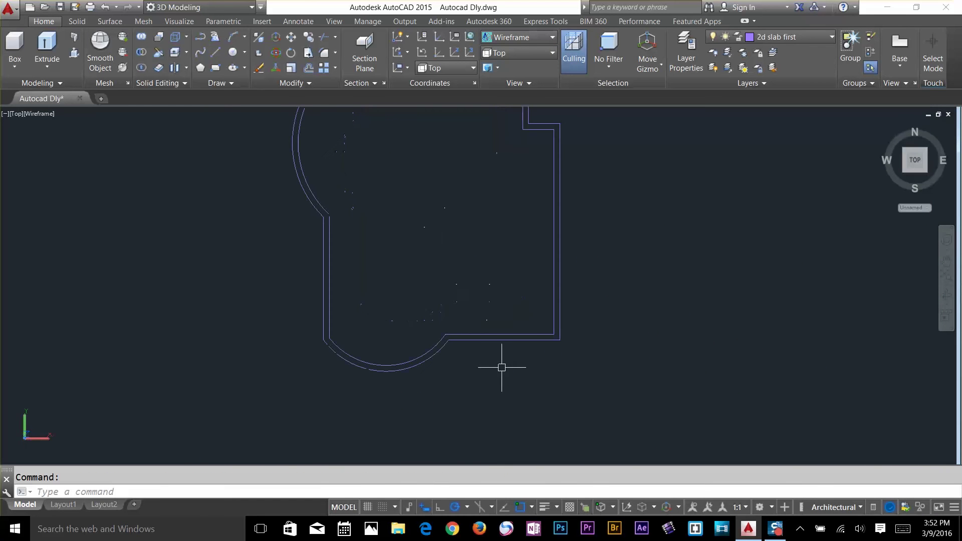
scroll(481, 351, up, 2)
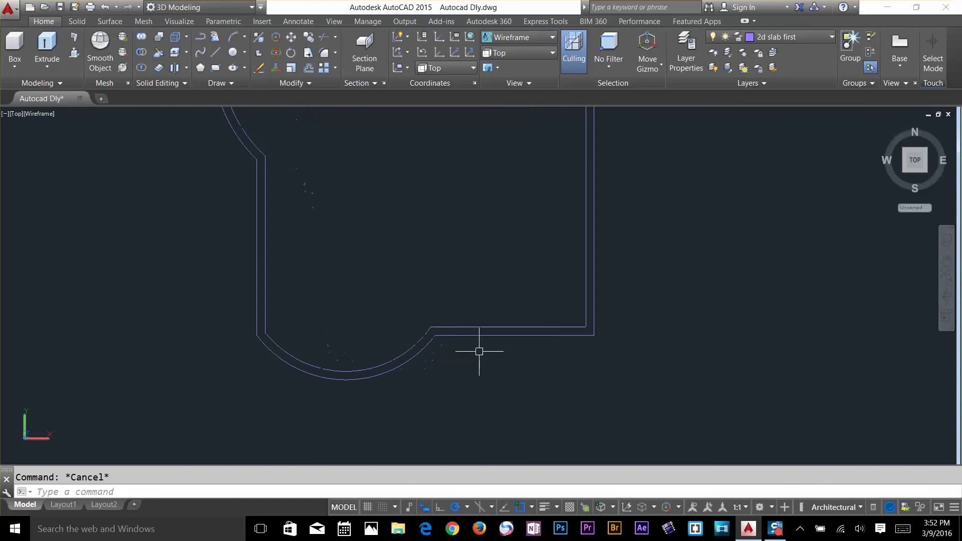
Start a polyline at the bay's outer corner, crossing the wall thickness and following the inner face to the inside corner.
text(pl)
key(Return)
scroll(440, 341, up, 3)
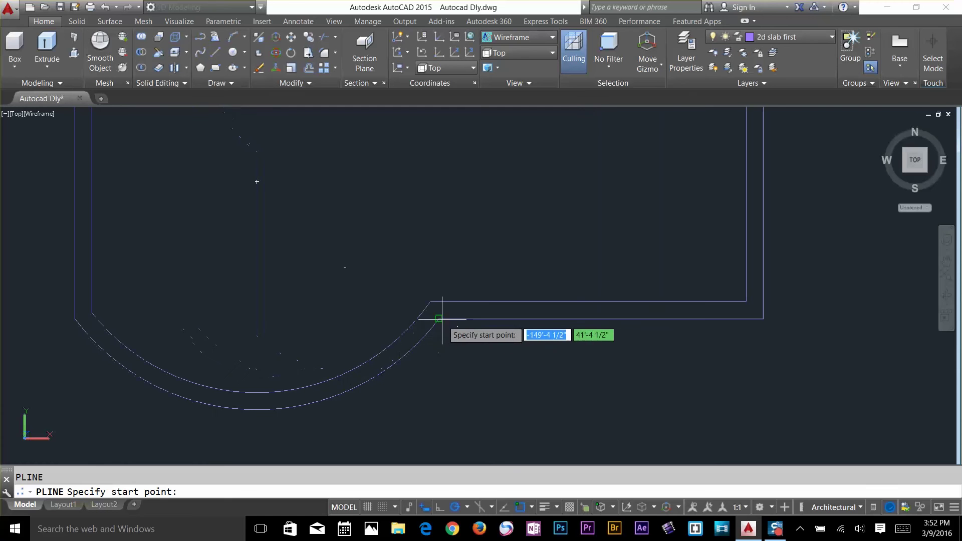
click(439, 319)
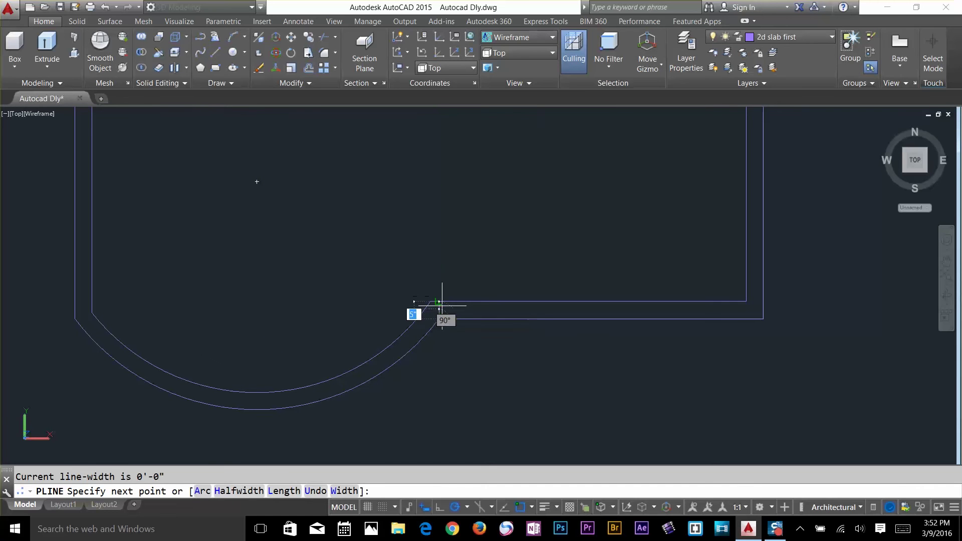
click(438, 302)
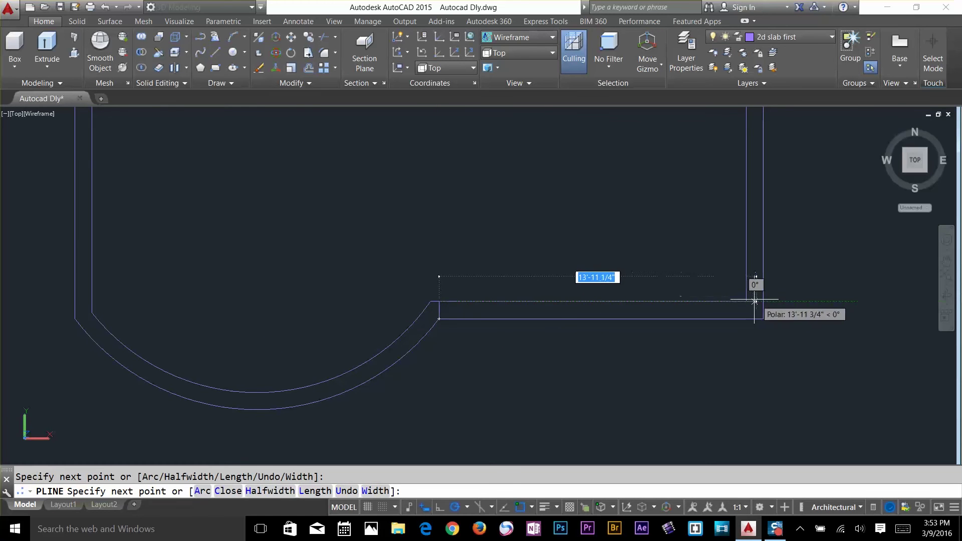
click(746, 302)
Continue the polyline along the long wall's inner face to the notch and across the short wall to its outer line.
scroll(649, 213, up, 2)
middle_drag(652, 214, 599, 441)
scroll(644, 300, down, 4)
middle_drag(681, 213, 681, 293)
scroll(669, 235, up, 3)
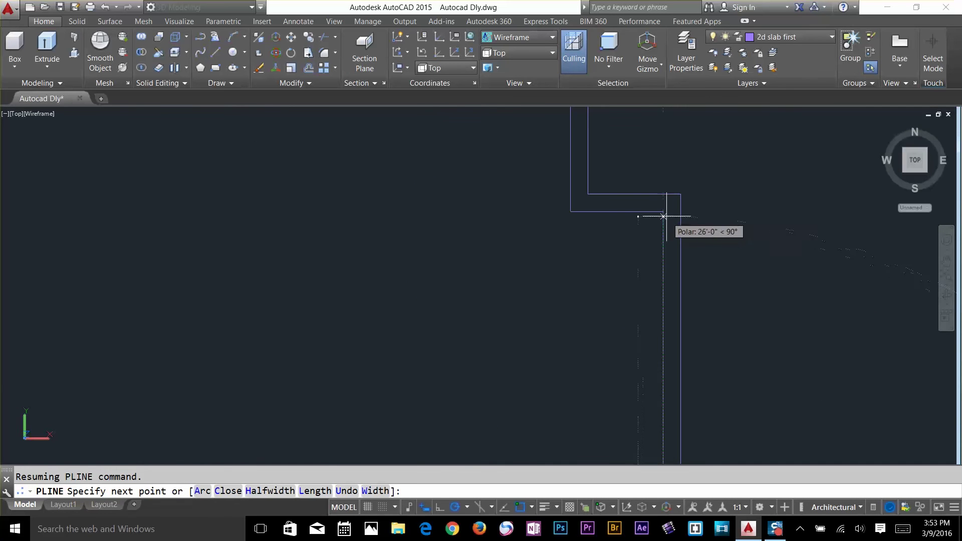
click(663, 211)
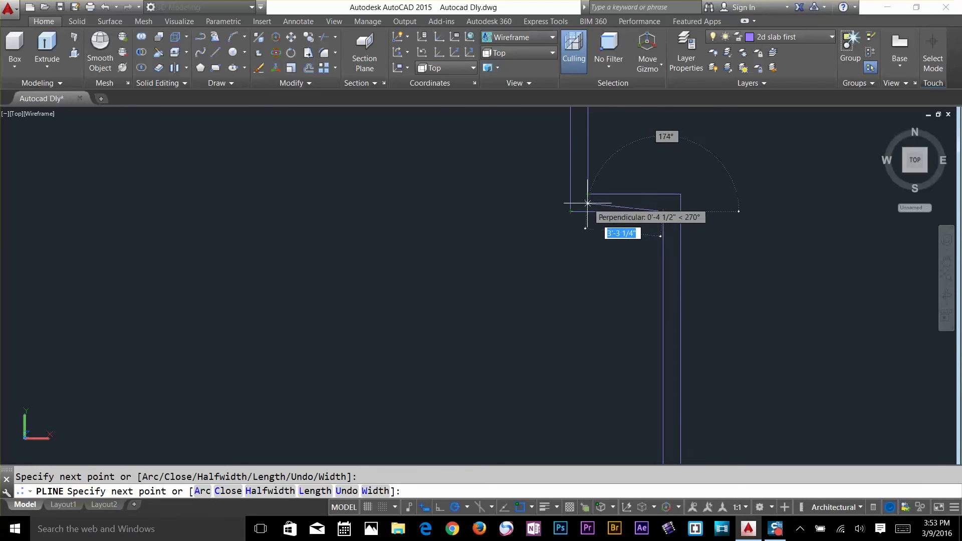
click(588, 193)
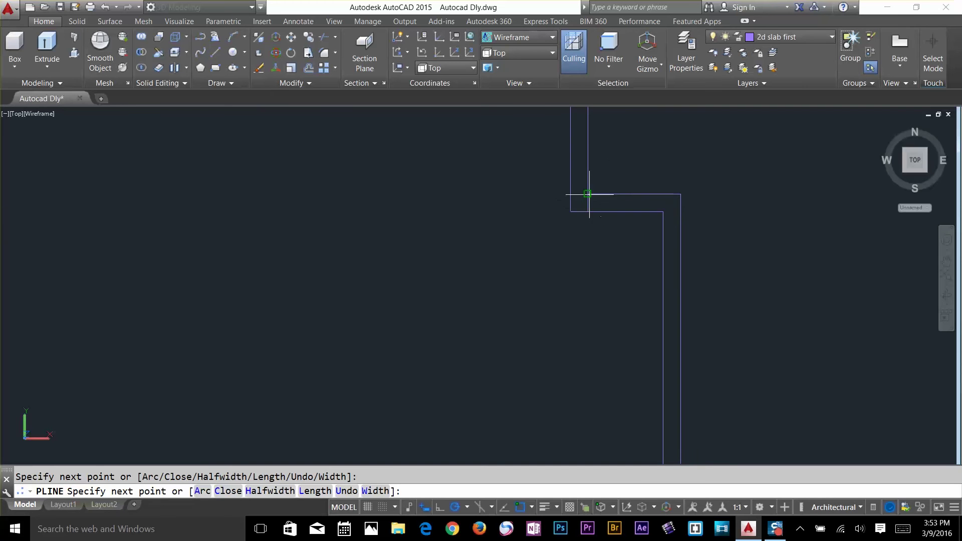
Finish the wall-section polyline along the outer faces, returning to its start point beside the bay.
scroll(691, 281, down, 7)
middle_drag(691, 281, 683, 158)
scroll(684, 301, up, 5)
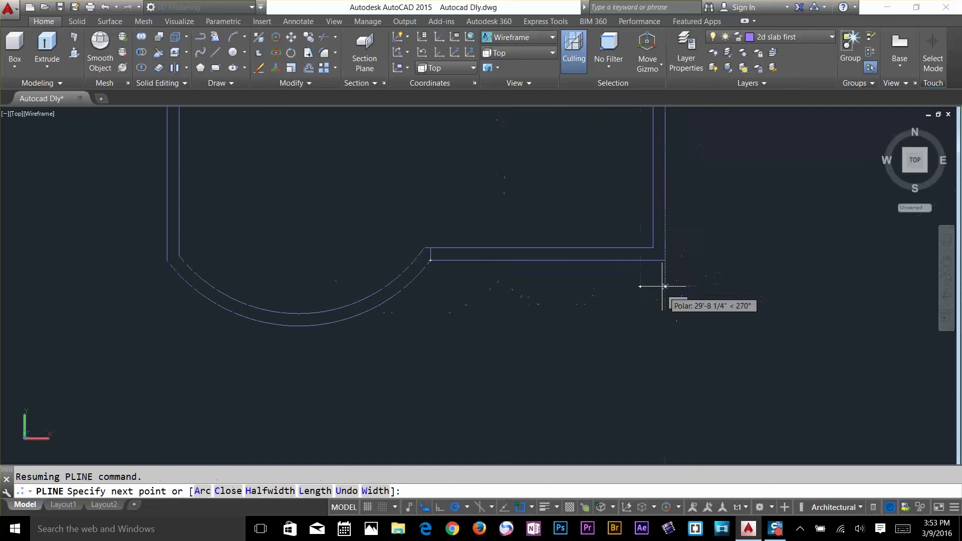
click(430, 259)
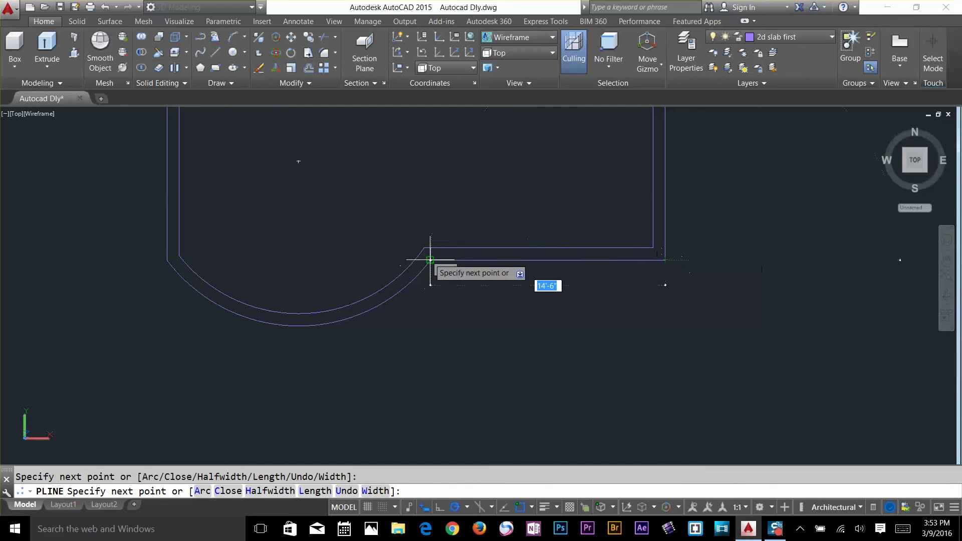
key(Escape)
Copy the traced wall-section polyline to the empty space beside the wall outline.
text(c)
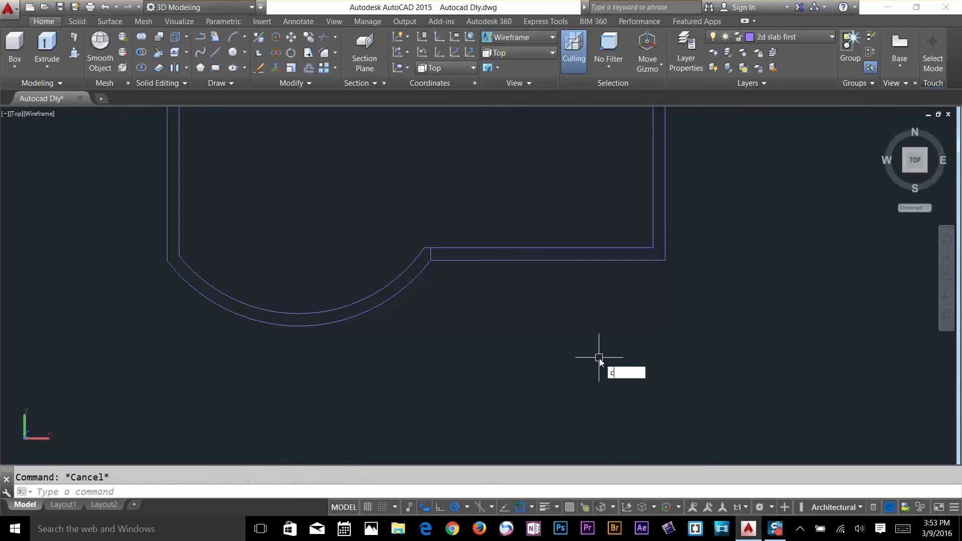
text(o)
key(Return)
click(608, 260)
key(Return)
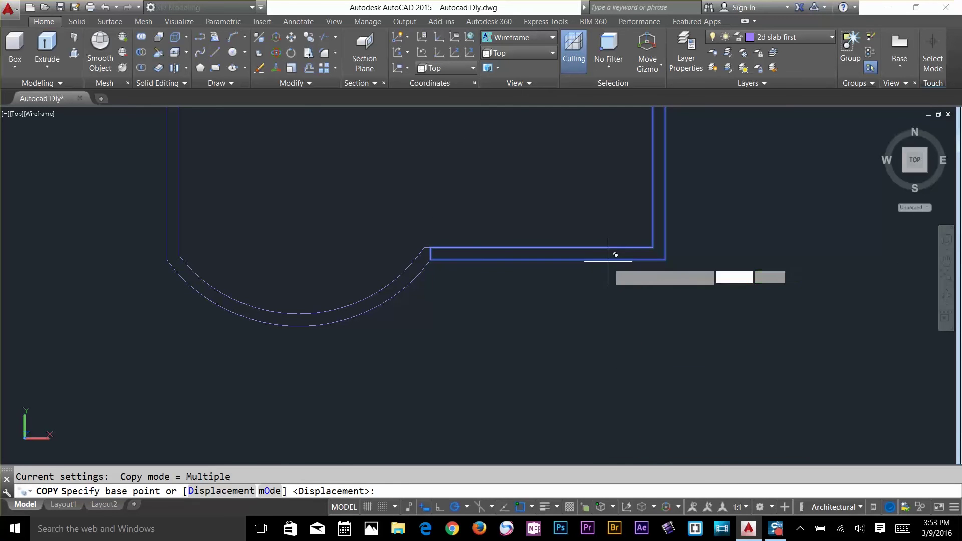
click(608, 260)
scroll(702, 391, down, 8)
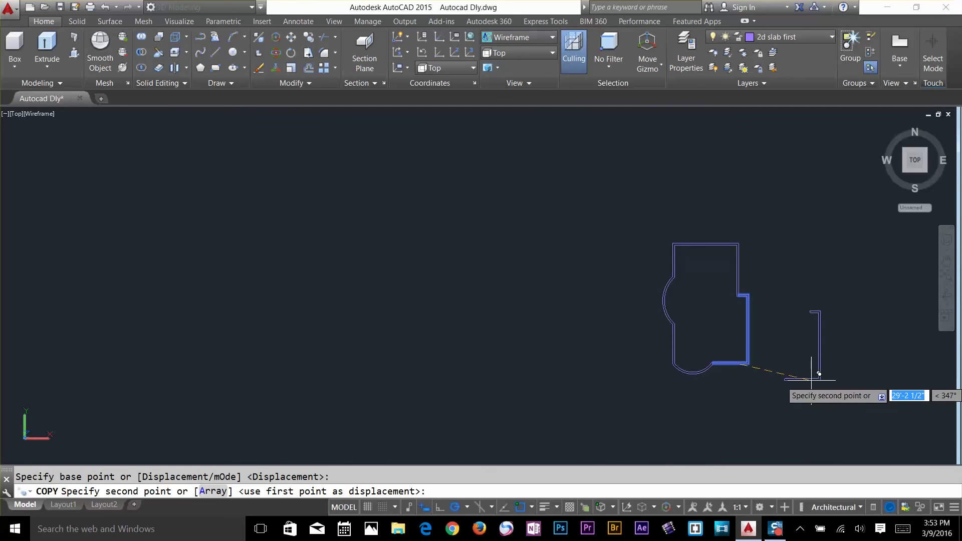
click(811, 380)
key(Escape)
Switch to the SW Isometric view and extrude the copied wall-section outline to a height of 10'.
click(522, 52)
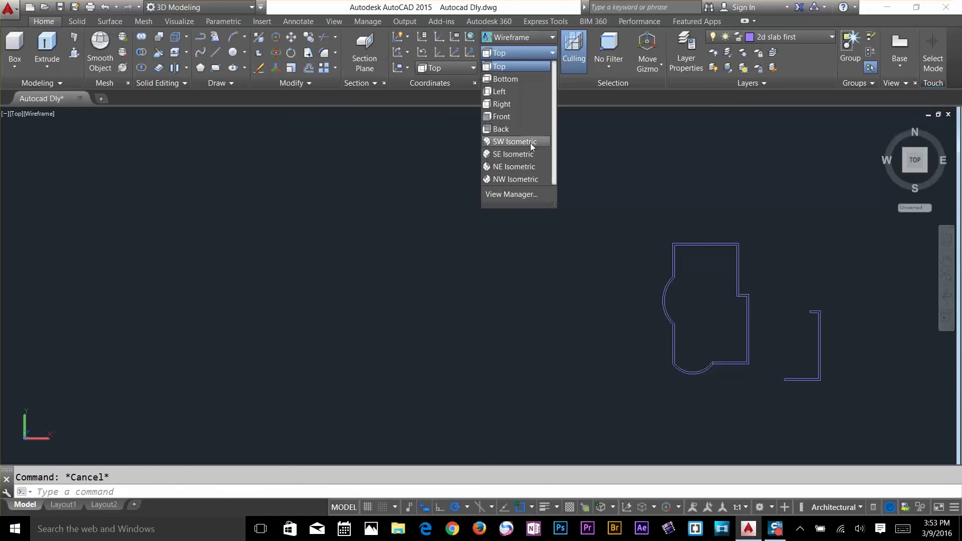
click(515, 141)
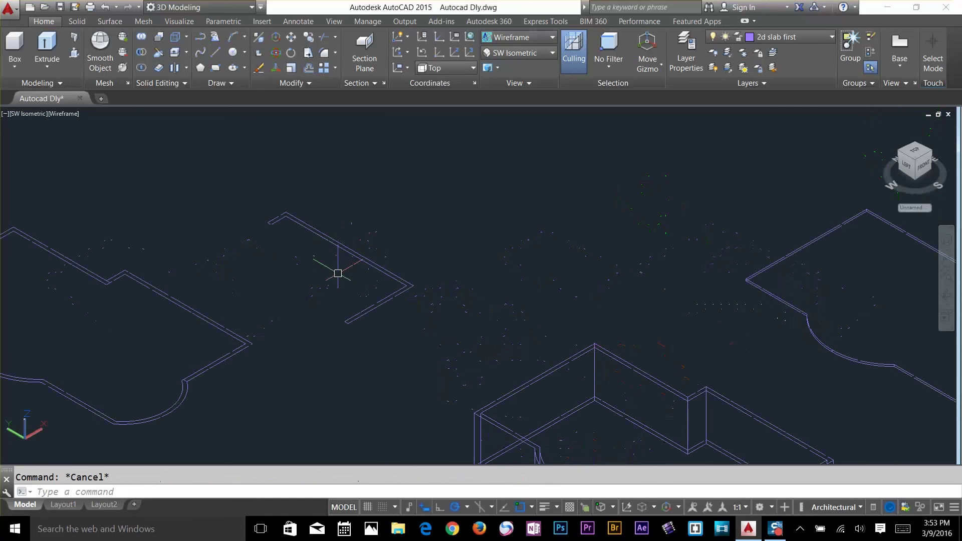
click(59, 49)
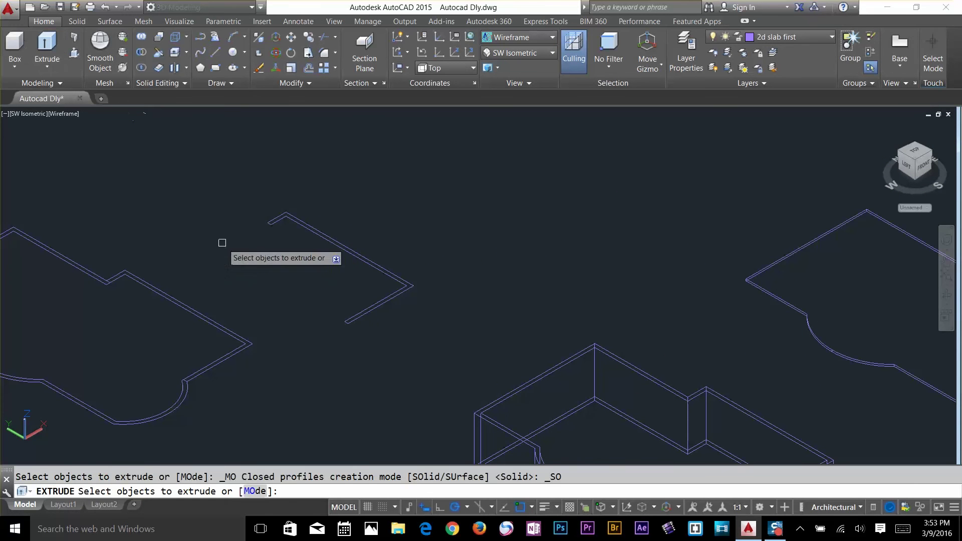
click(383, 302)
key(Return)
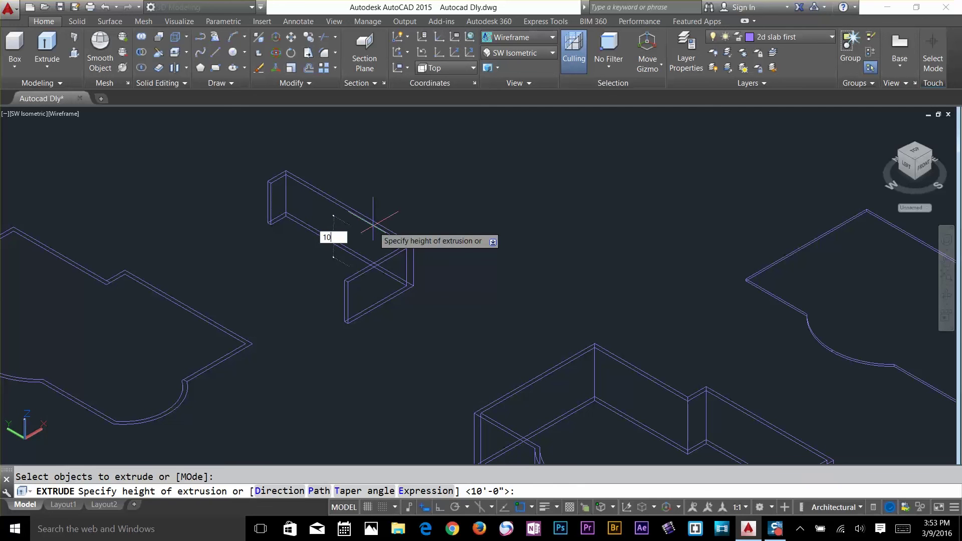
key(Escape)
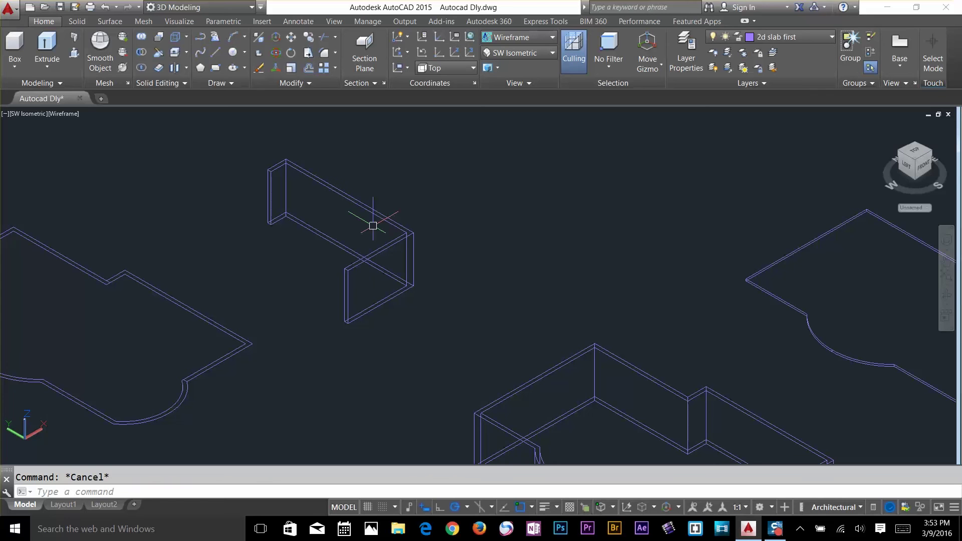
Copy the extruded wall section from its bottom outer corner onto the matching bottom corner of the house's upper-floor walls.
text(co)
key(Return)
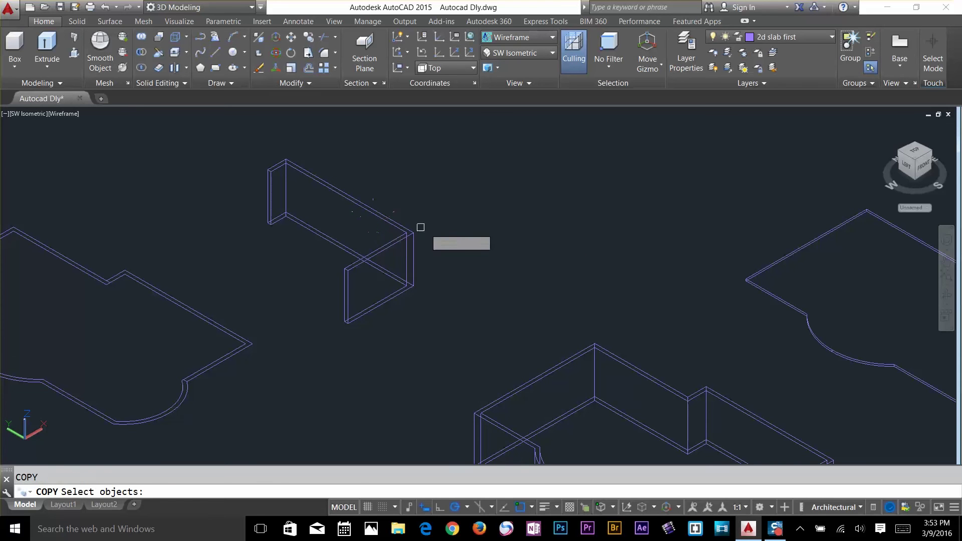
click(453, 207)
click(386, 263)
key(Return)
scroll(413, 308, up, 5)
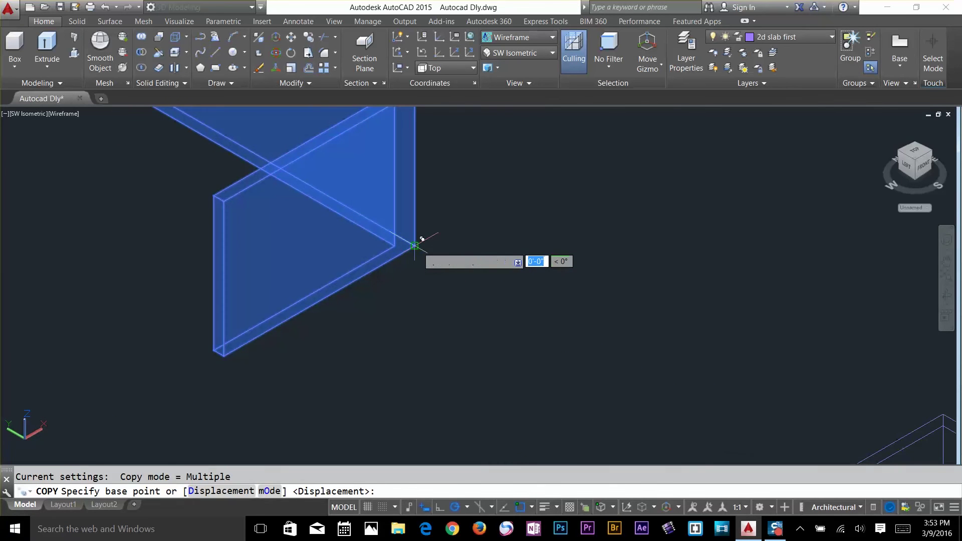
click(416, 254)
scroll(445, 267, down, 5)
scroll(752, 291, up, 6)
scroll(673, 189, up, 8)
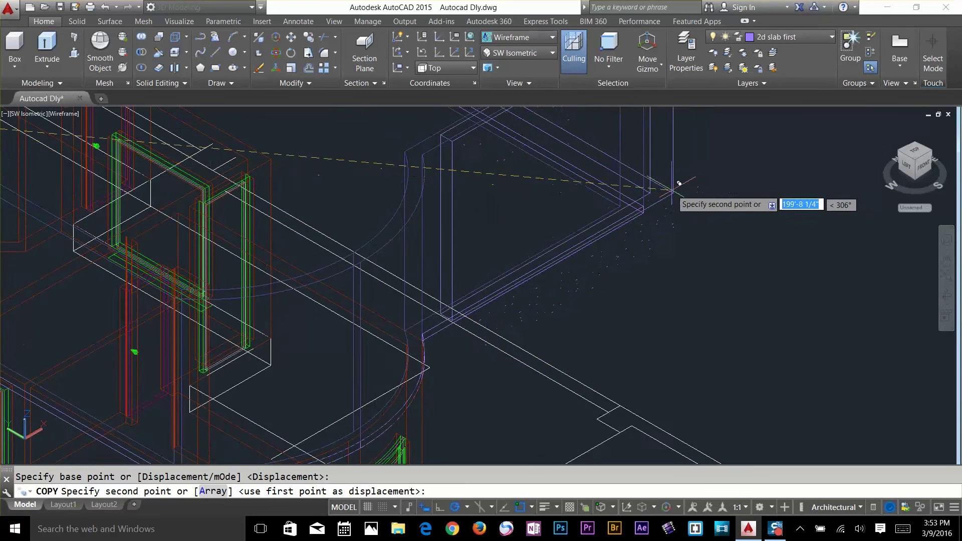
click(624, 219)
scroll(694, 284, down, 6)
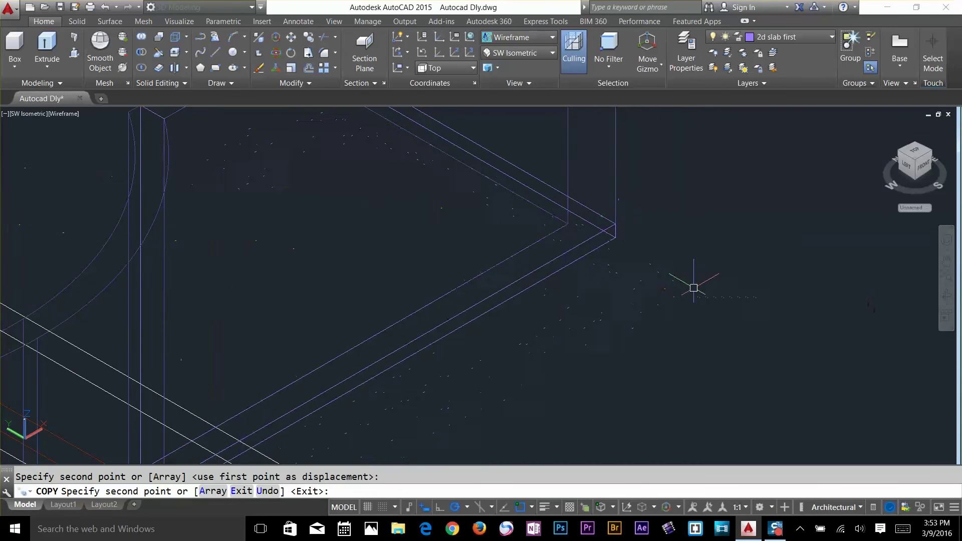
key(Escape)
Subtract the copied wall section from the upper-floor wall solid to open up that corner of the house.
text(su)
key(Return)
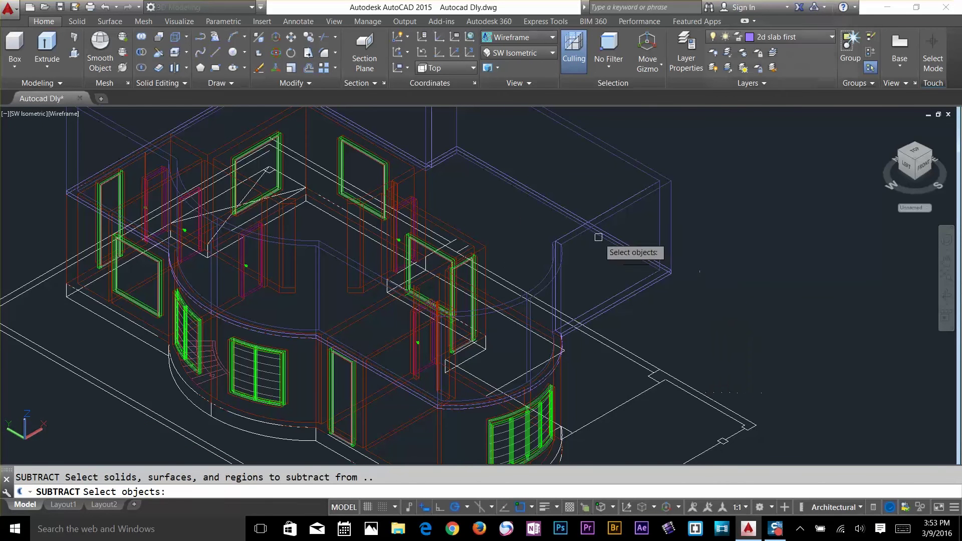
click(510, 300)
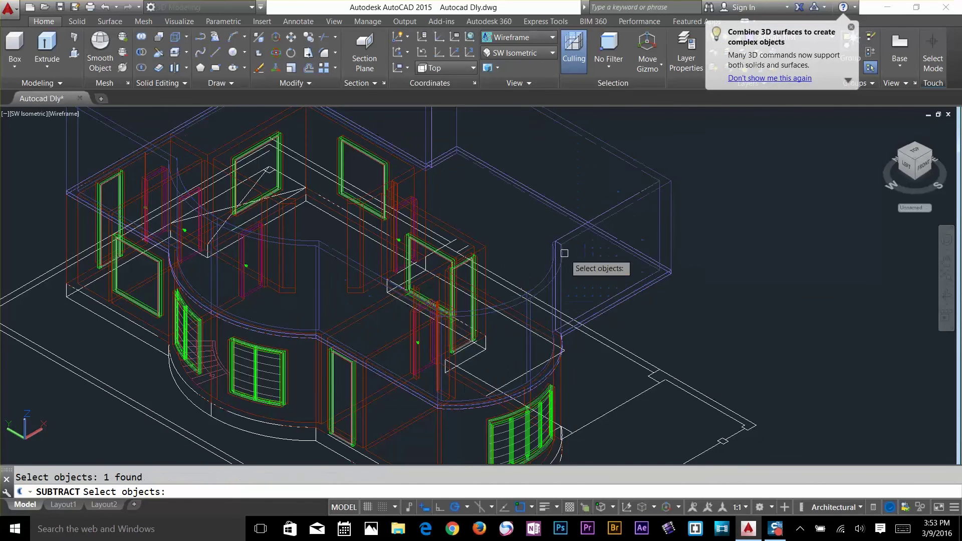
key(Return)
key(Escape)
scroll(690, 259, down, 4)
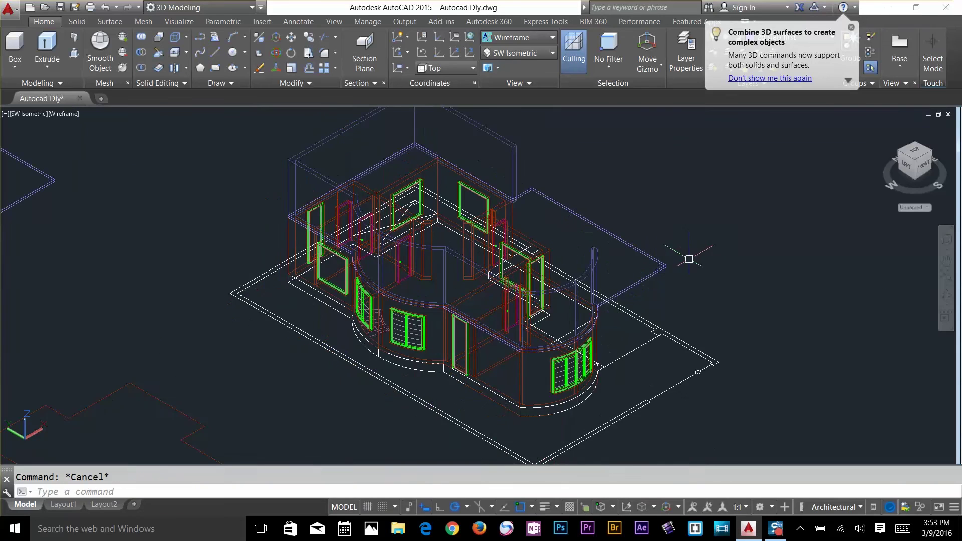
shift+middle_drag(693, 282, 579, 274)
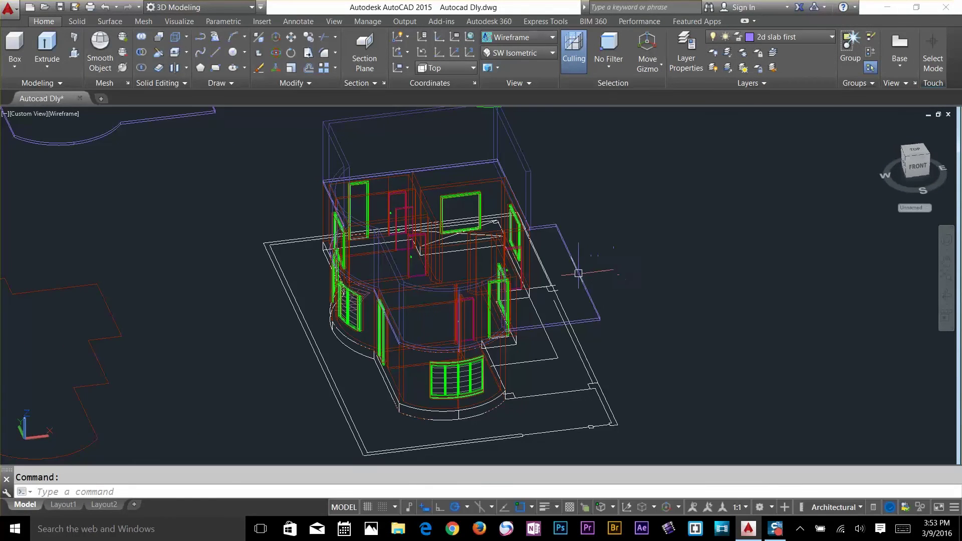
middle_drag(298, 156, 682, 349)
scroll(682, 349, down, 2)
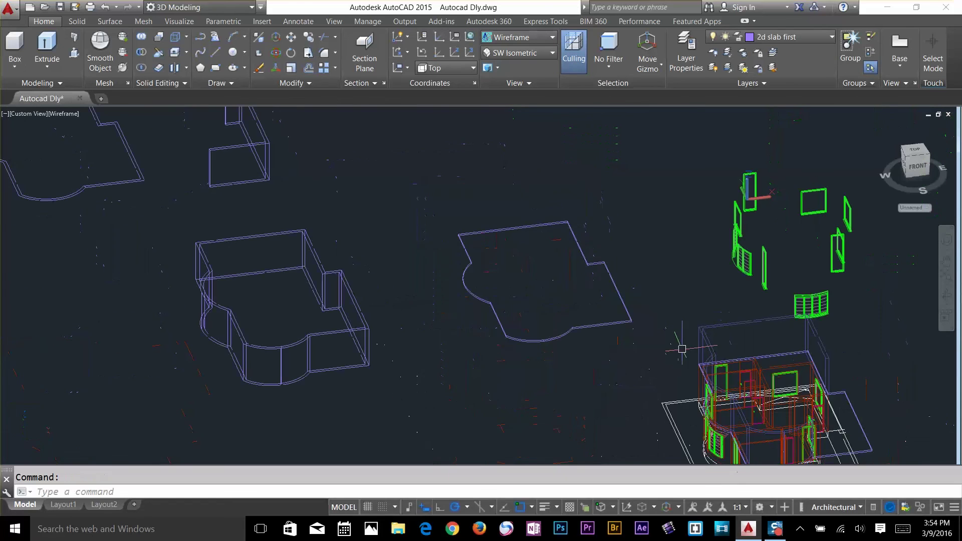
scroll(622, 287, down, 2)
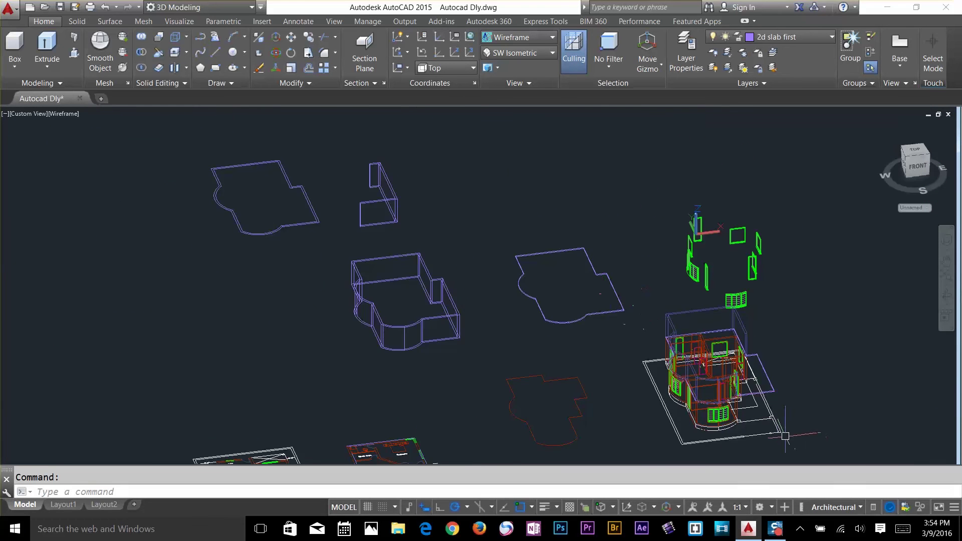
Extrude the outermost outline of the middle floor-outline set to a height of 4.5" as the roof slab.
scroll(785, 436, up, 3)
shift+middle_drag(685, 341, 597, 325)
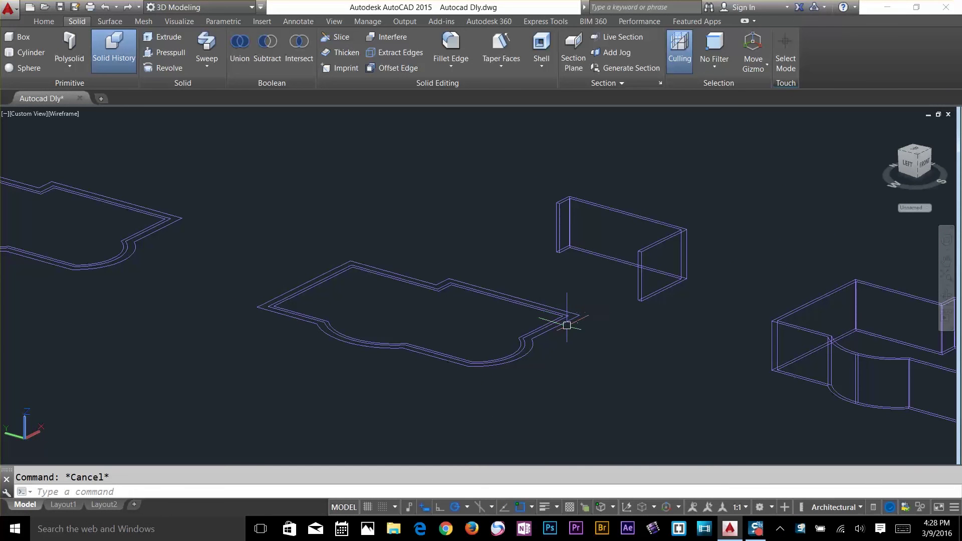
click(44, 21)
click(47, 48)
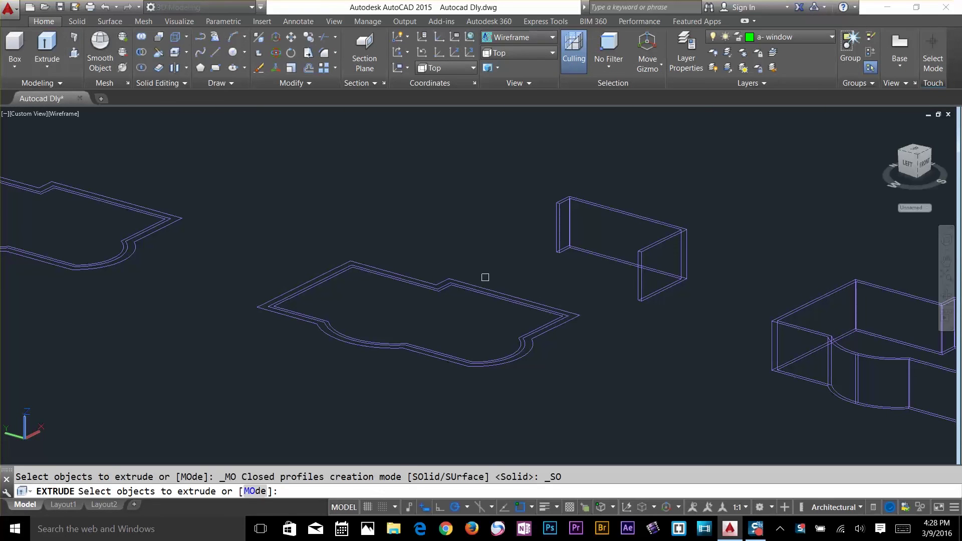
click(575, 316)
key(Return)
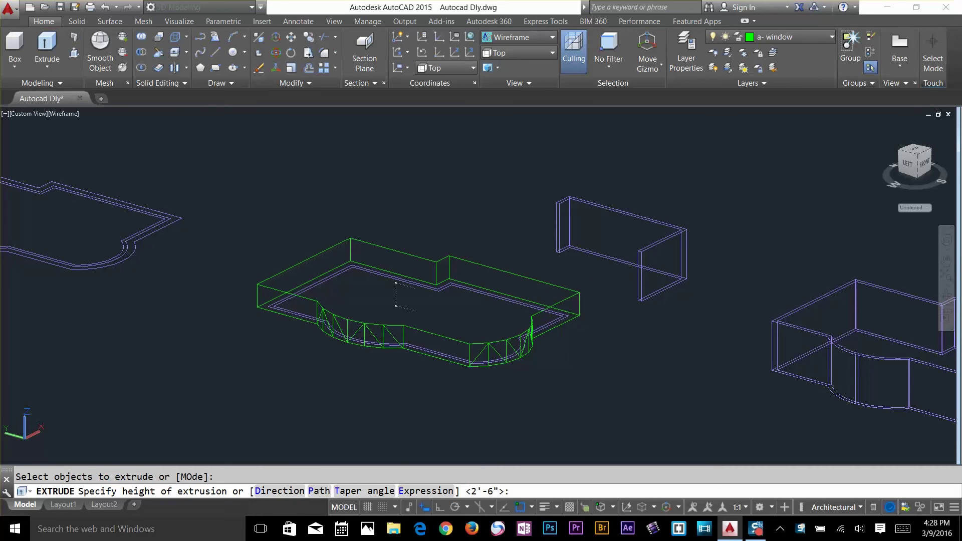
text(4.5)
key(Return)
key(Escape)
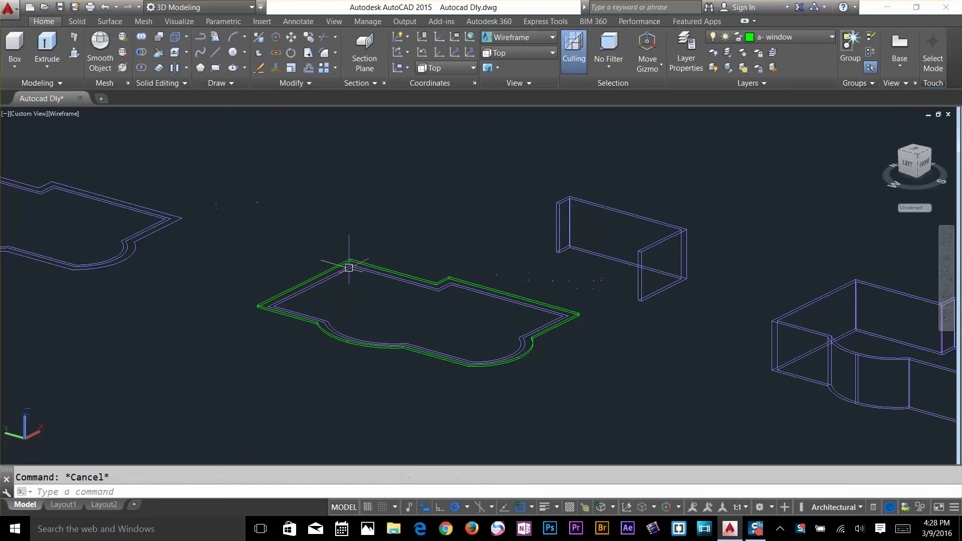
Copy the outermost outline of the neighbouring outline set to the empty space behind the new roof slab.
text(co)
key(Return)
click(179, 218)
key(Return)
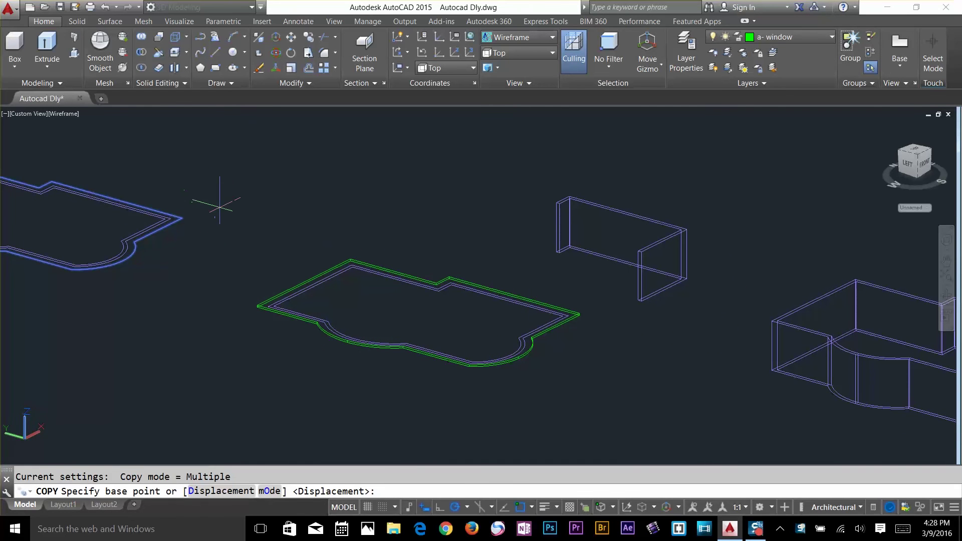
middle_drag(252, 203, 336, 239)
click(352, 248)
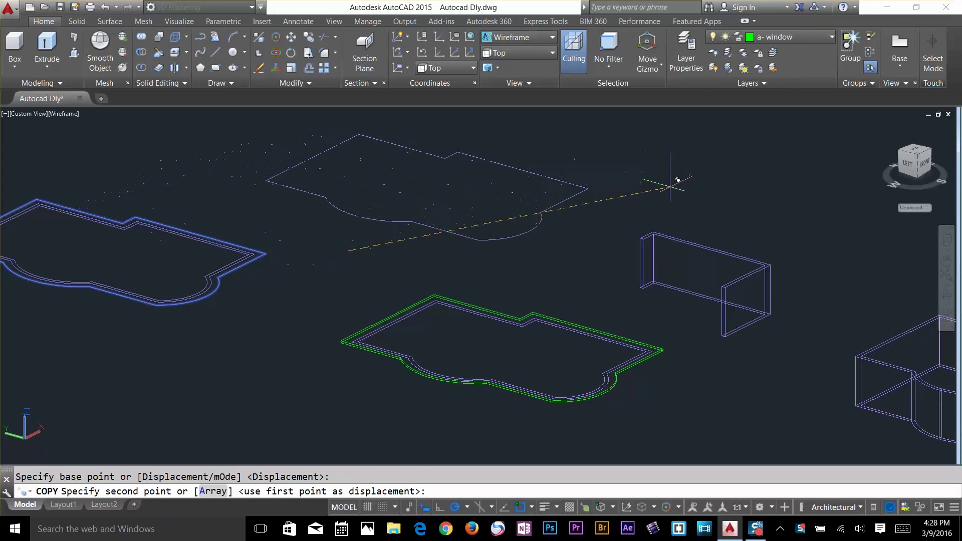
click(627, 211)
key(Escape)
Offset the copied outline 4.5" inward to set the parapet thickness.
text(o)
key(Return)
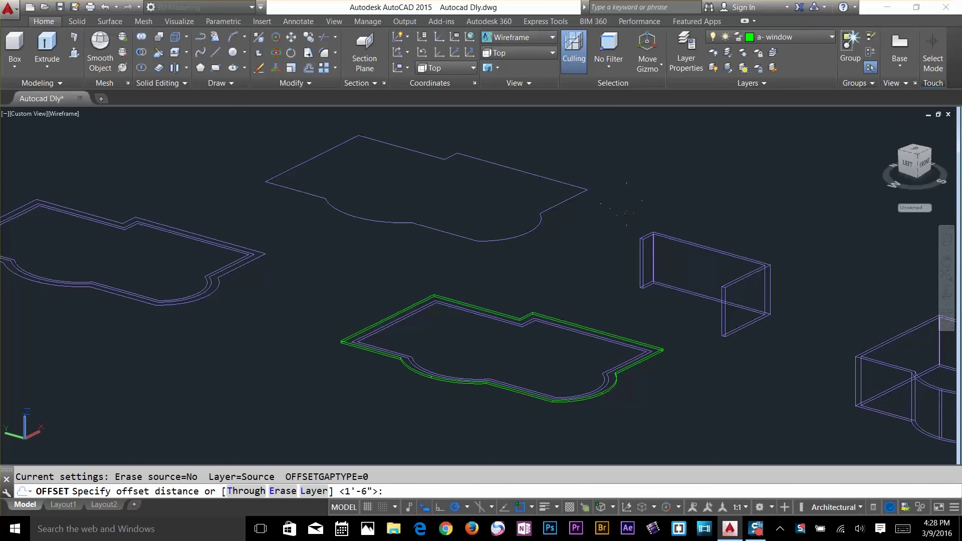
text(4.5)
key(Return)
click(547, 175)
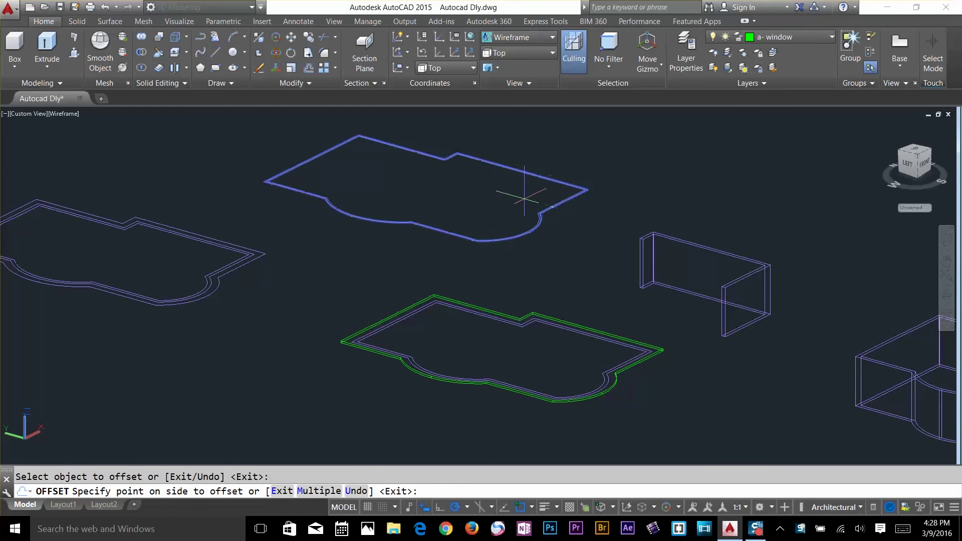
click(519, 203)
key(Escape)
Try to extrude both parapet outlines to a height of 4.5" and undo the extrusion.
text(ext)
key(Return)
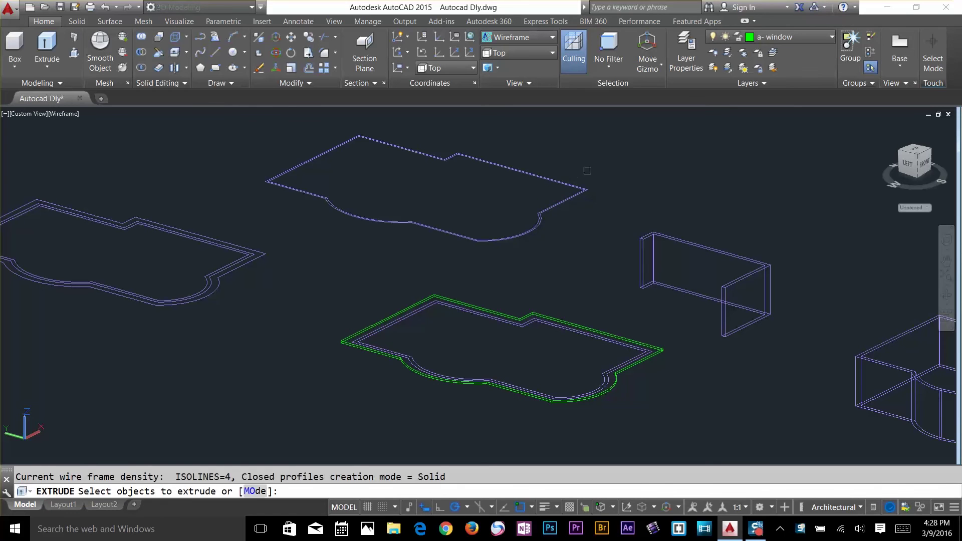
click(587, 170)
click(580, 212)
key(Return)
text(4.)
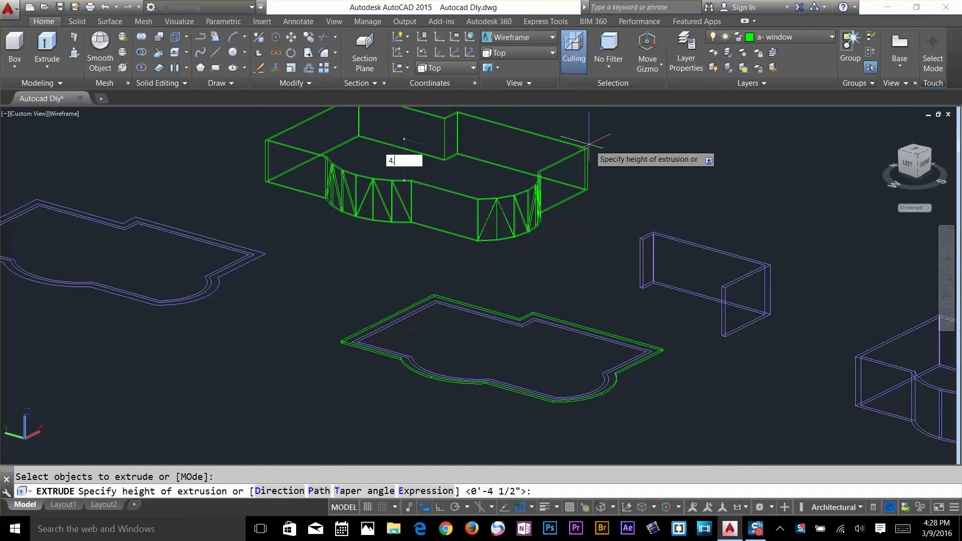
text(5)
key(Return)
text(s)
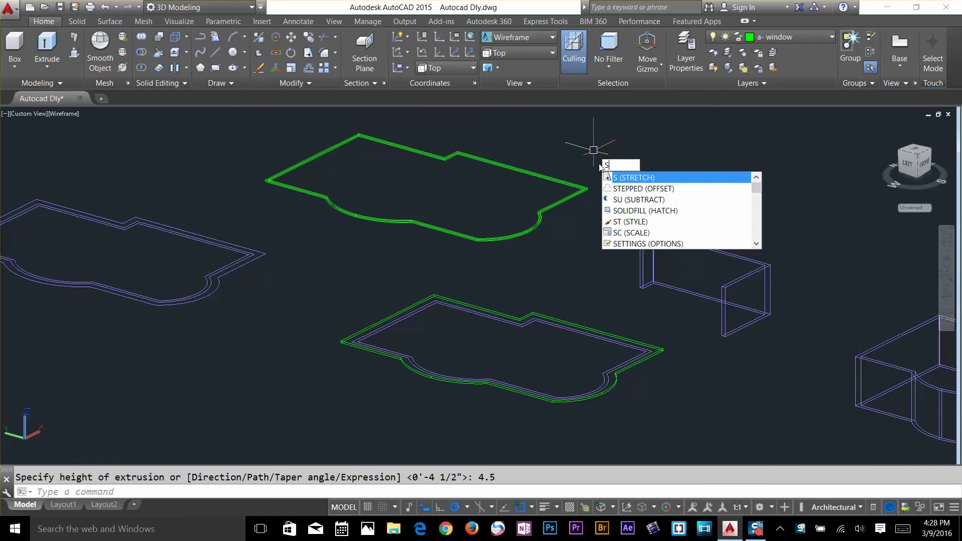
scroll(592, 161, up, 5)
key(Escape)
text(u)
key(Return)
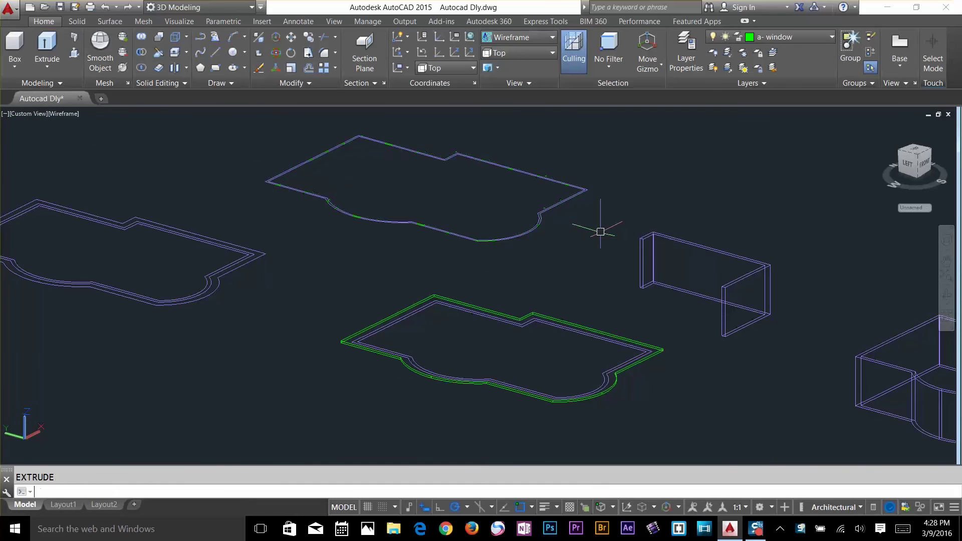
Extrude the outer and inner parapet outlines together to a height of 2.5'.
text(ext)
key(Return)
click(583, 206)
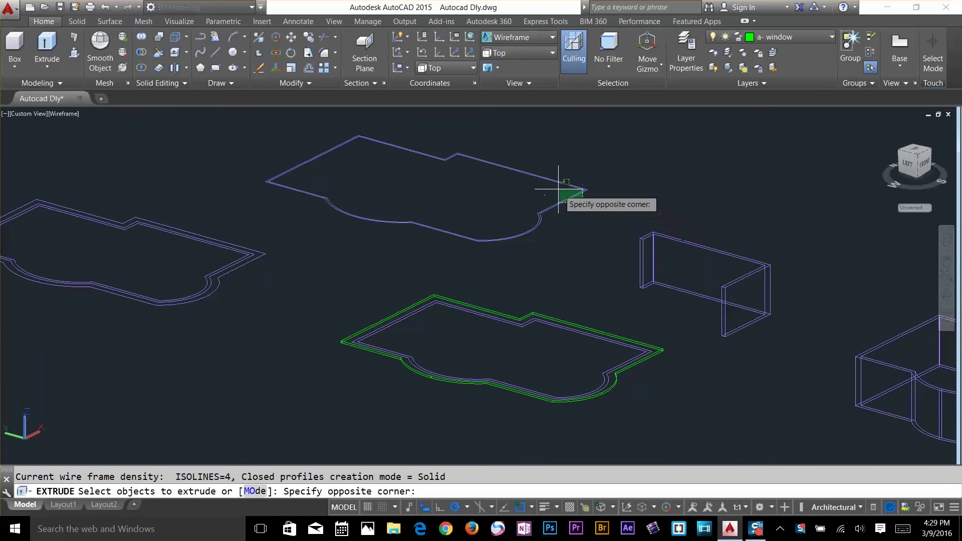
click(558, 190)
key(Return)
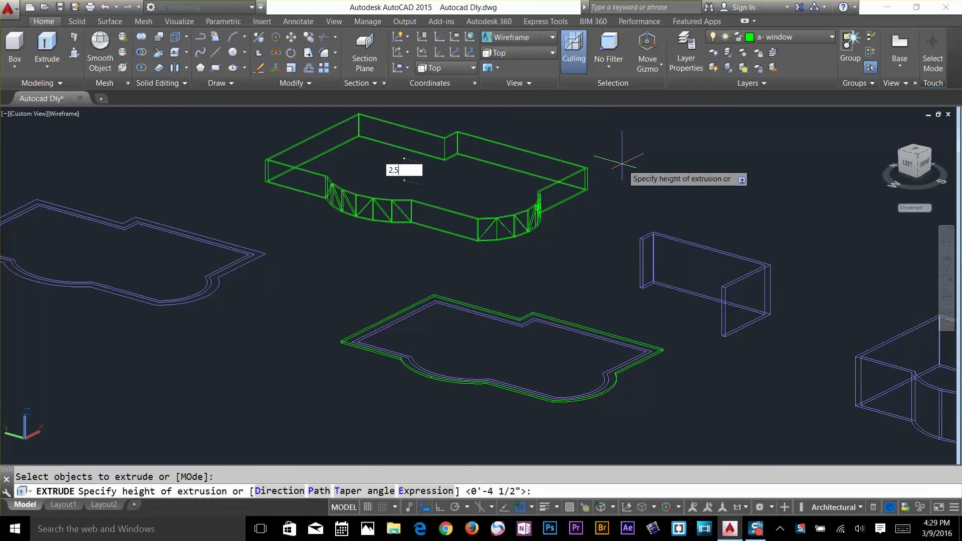
key(Escape)
text(u)
key(Return)
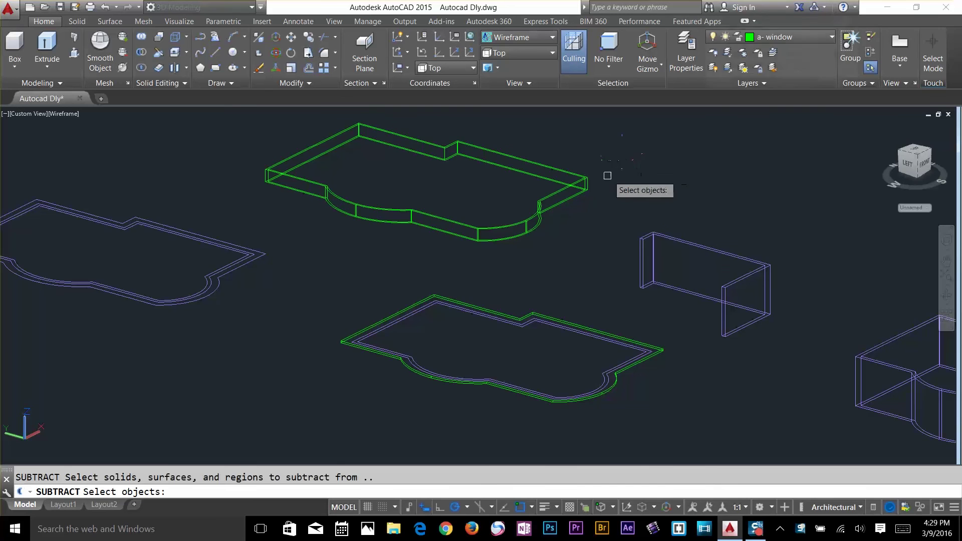
scroll(576, 181, up, 4)
click(567, 188)
key(Return)
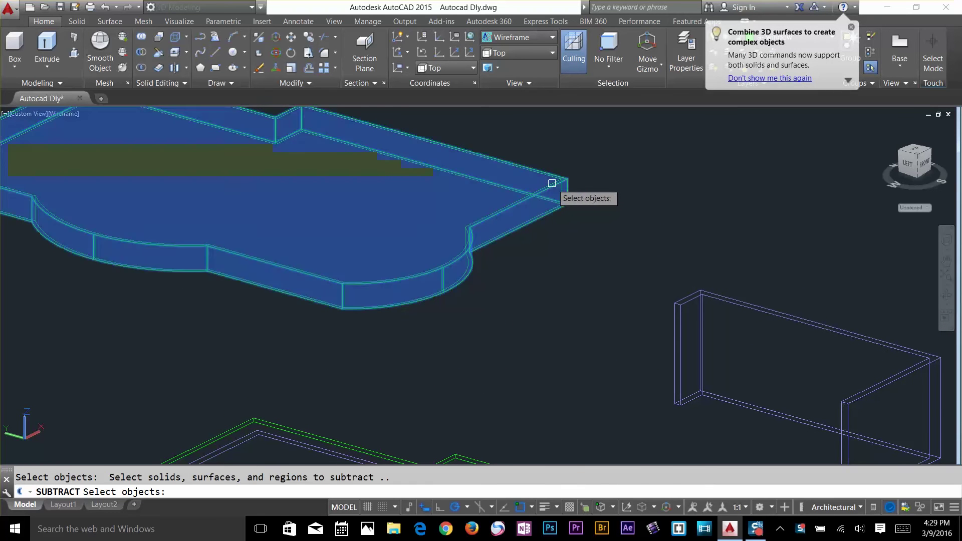
key(Return)
key(Escape)
Subtract the inner extruded solid from the outer one to form a hollow parapet, and display the model in the Shaded style.
text(s)
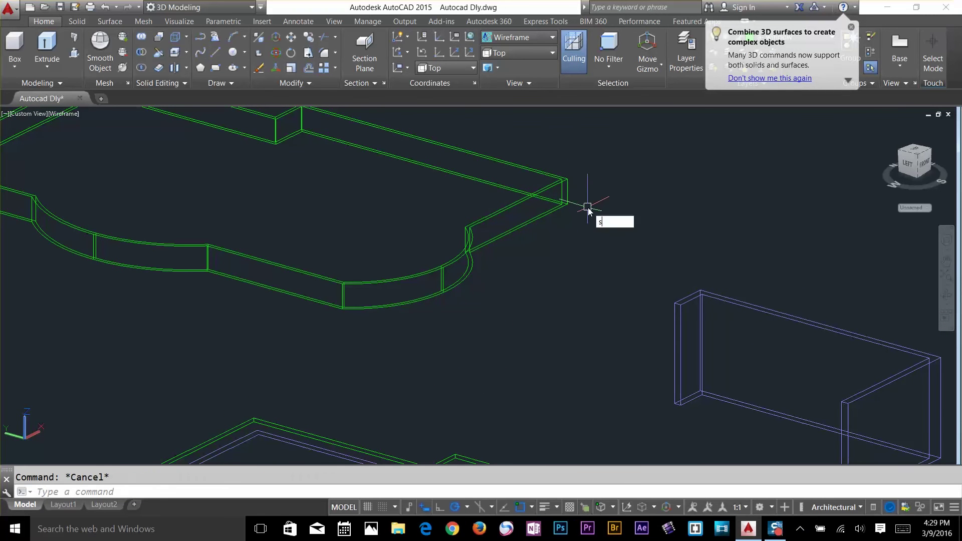
text(u)
key(Return)
click(567, 190)
click(568, 192)
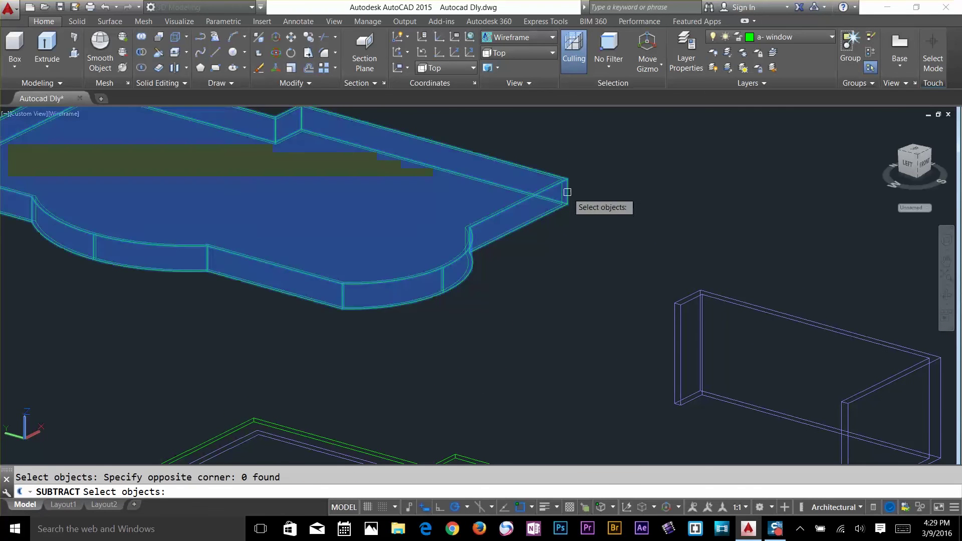
click(565, 192)
key(Return)
key(Return)
key(Escape)
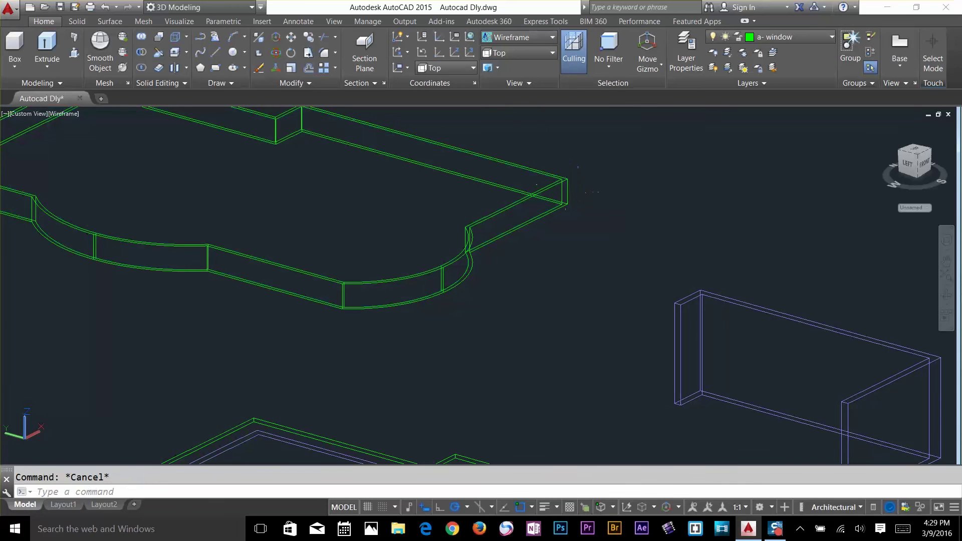
click(505, 39)
click(512, 121)
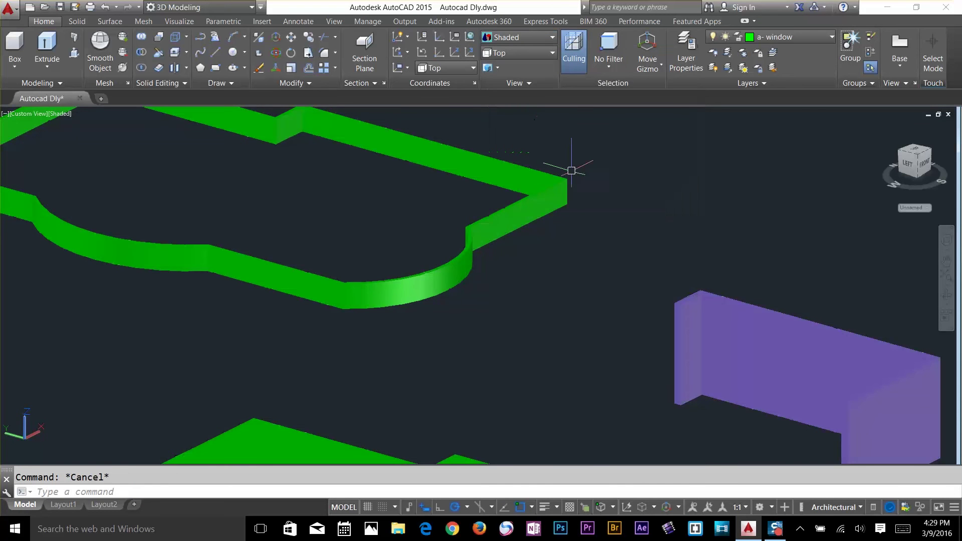
Copy the parapet from its bottom outer corner onto the matching top corner of the roof slab.
text(co)
key(Return)
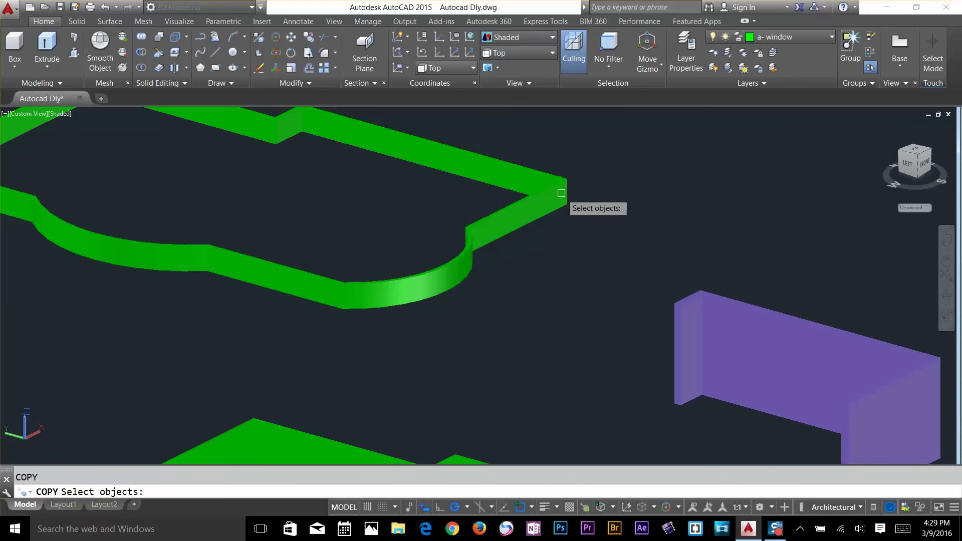
click(567, 198)
key(Return)
click(569, 206)
scroll(576, 210, down, 5)
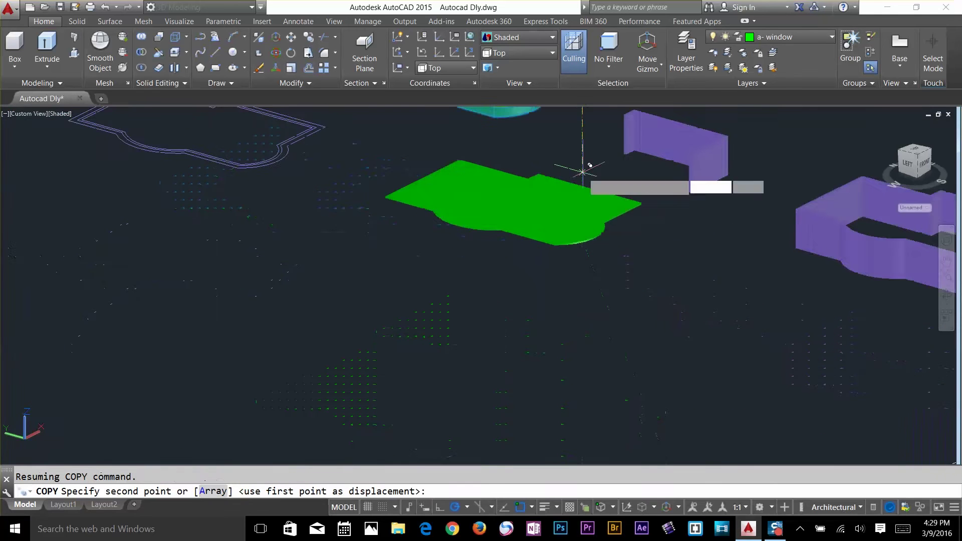
scroll(585, 167, up, 12)
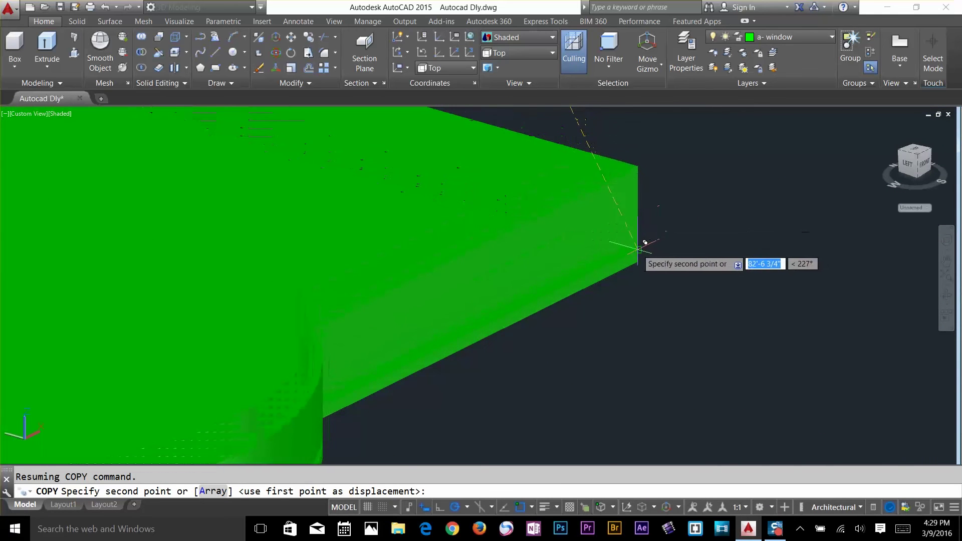
click(639, 248)
key(Escape)
key(Escape)
scroll(717, 245, down, 5)
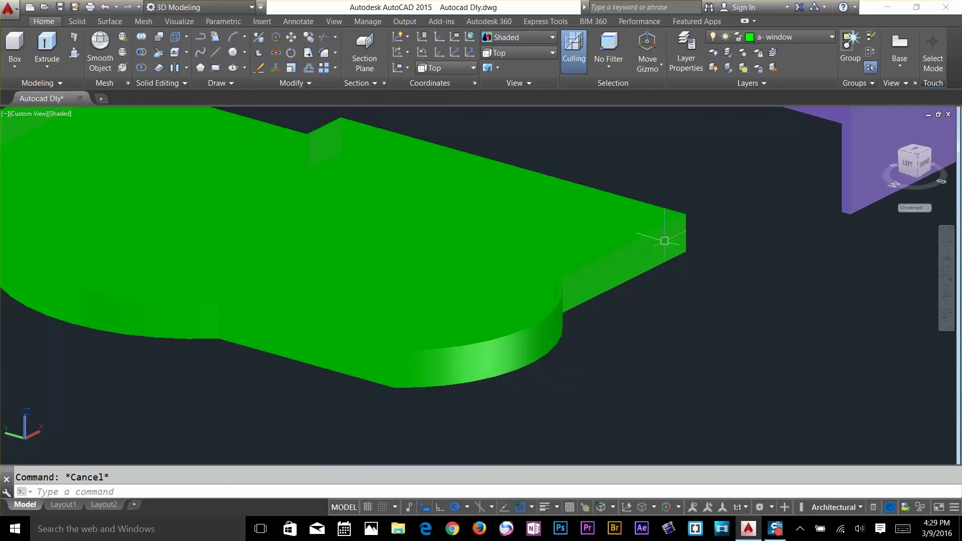
text(co)
key(Return)
click(664, 211)
click(636, 302)
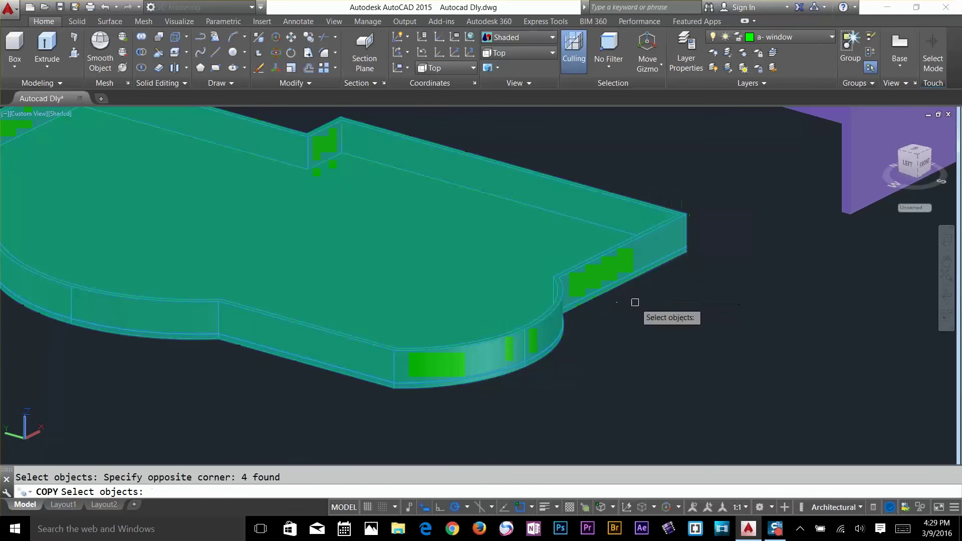
key(Return)
click(688, 247)
scroll(722, 224, down, 5)
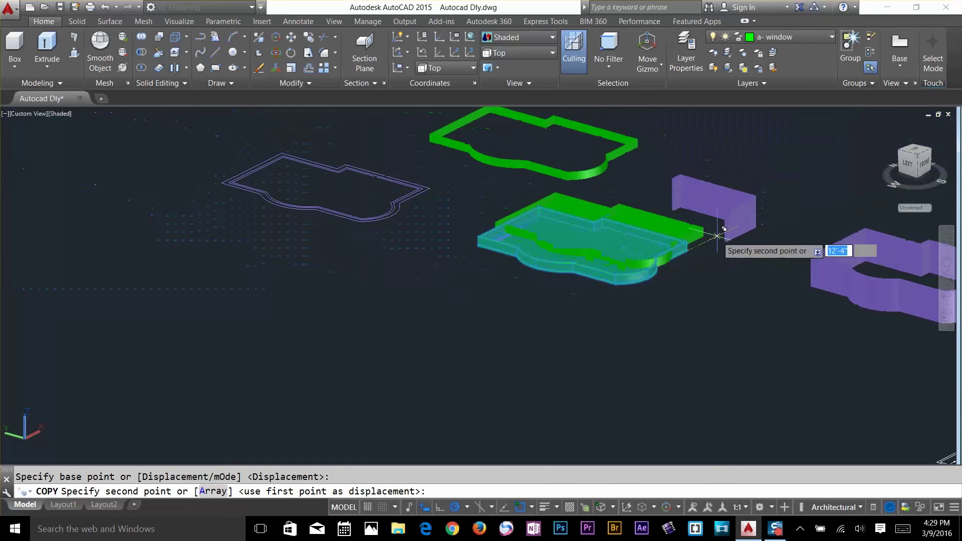
key(Escape)
key(Escape)
Copy the roof slab with its parapet from the bottom outer corner onto the matching top of the house's upper-floor walls.
text(c)
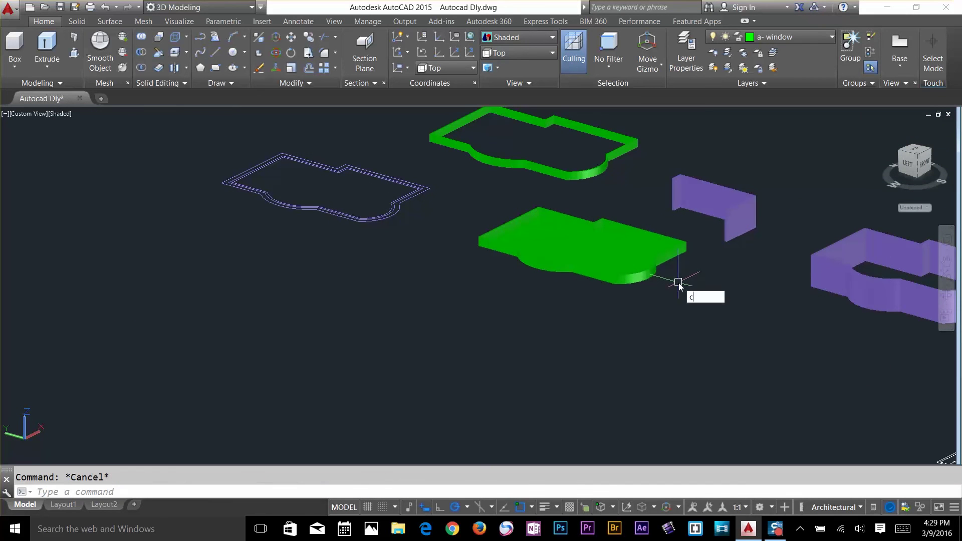
text(t o)
key(Return)
click(571, 291)
click(490, 233)
key(Return)
scroll(459, 243, up, 5)
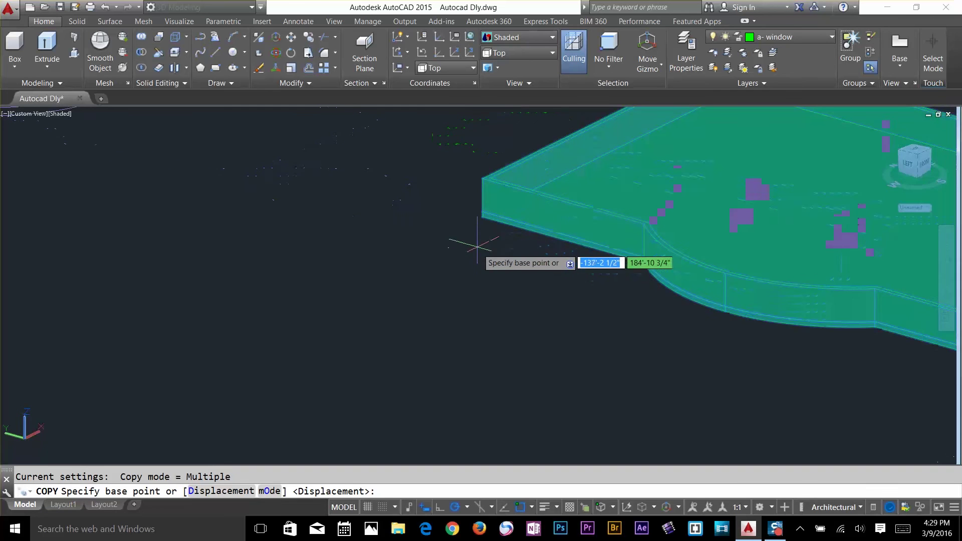
click(484, 226)
scroll(484, 227, down, 5)
scroll(485, 227, down, 3)
middle_drag(647, 236, 434, 270)
scroll(577, 243, up, 14)
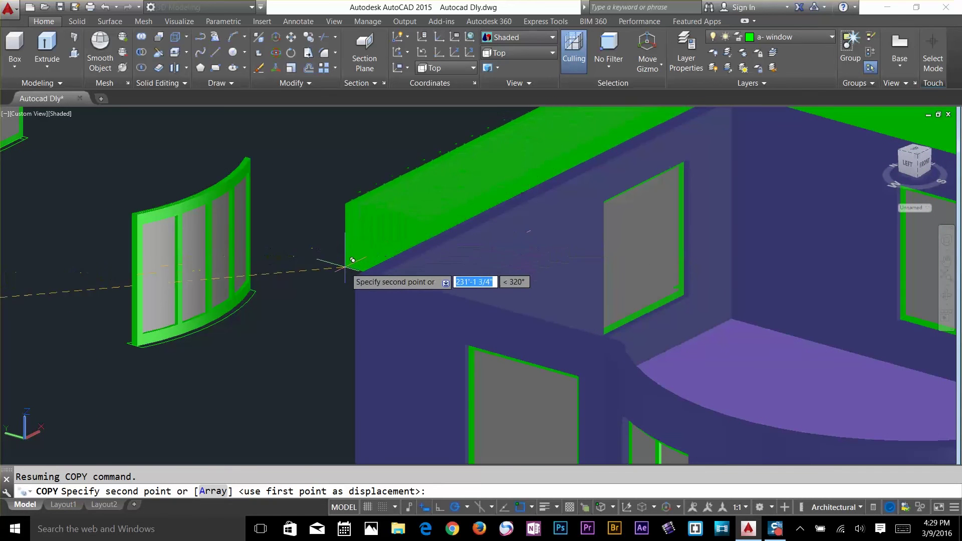
click(359, 273)
scroll(359, 274, down, 6)
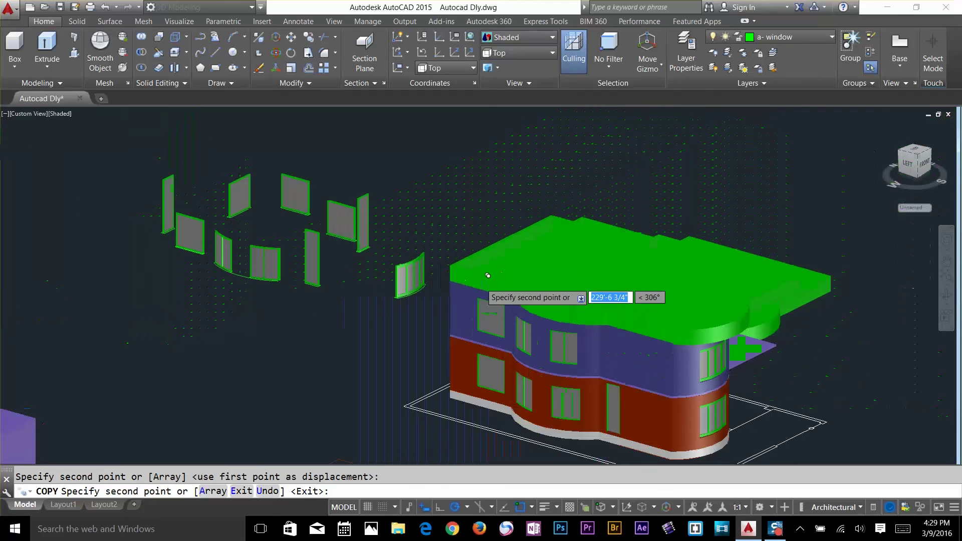
key(Return)
Switch to the Top view and display the drawing in the Wireframe style.
mouse_move(664, 277)
shift+middle_down()
mouse_move(542, 243)
mouse_move(587, 256)
mouse_move(612, 294)
mouse_move(623, 285)
mouse_move(615, 301)
mouse_move(629, 298)
mouse_move(591, 329)
mouse_move(563, 317)
mouse_move(604, 348)
mouse_move(658, 273)
shift+middle_up()
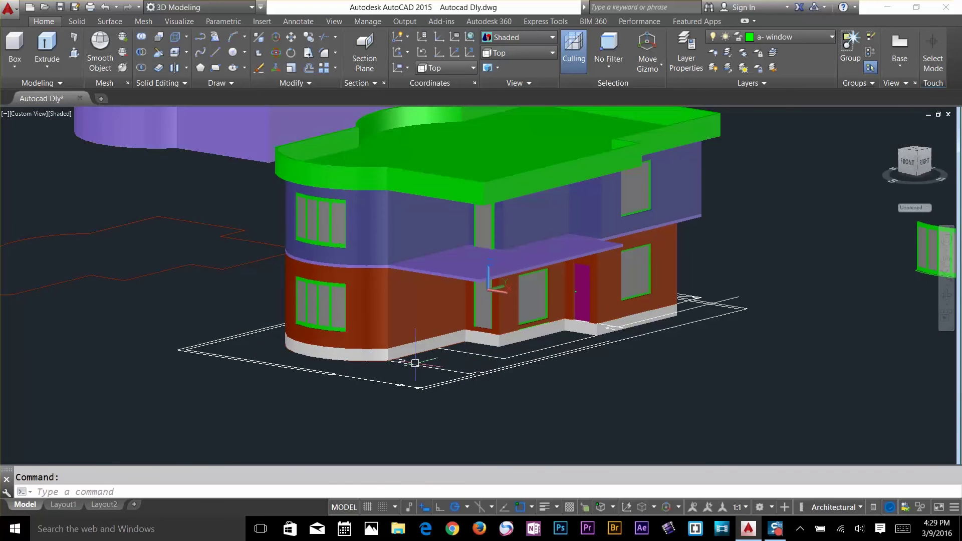
middle_drag(415, 363, 481, 363)
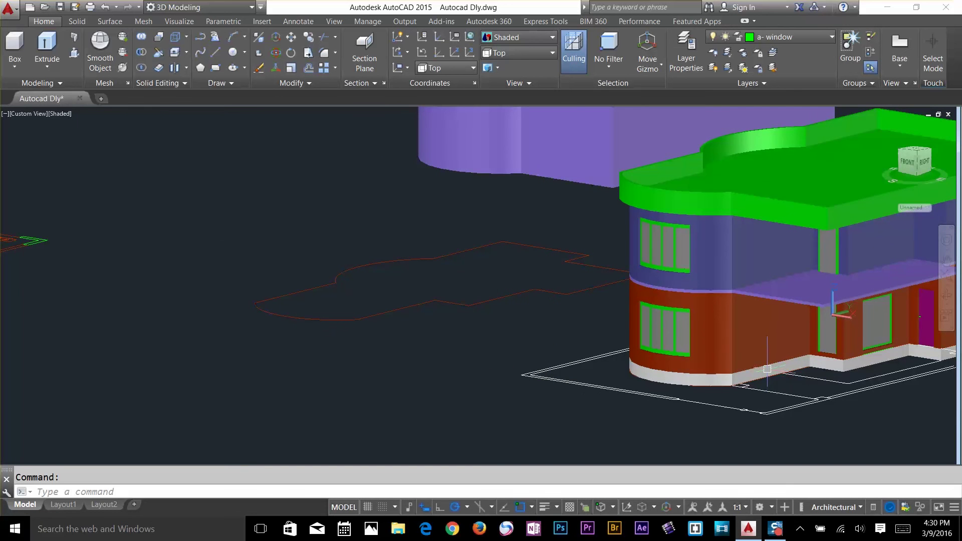
middle_drag(798, 373, 725, 357)
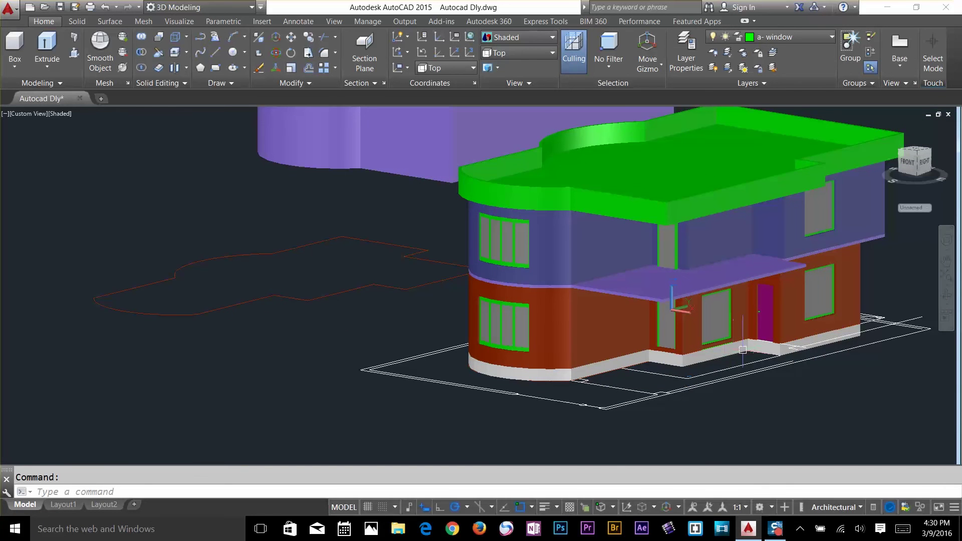
scroll(745, 349, up, 2)
scroll(230, 374, down, 2)
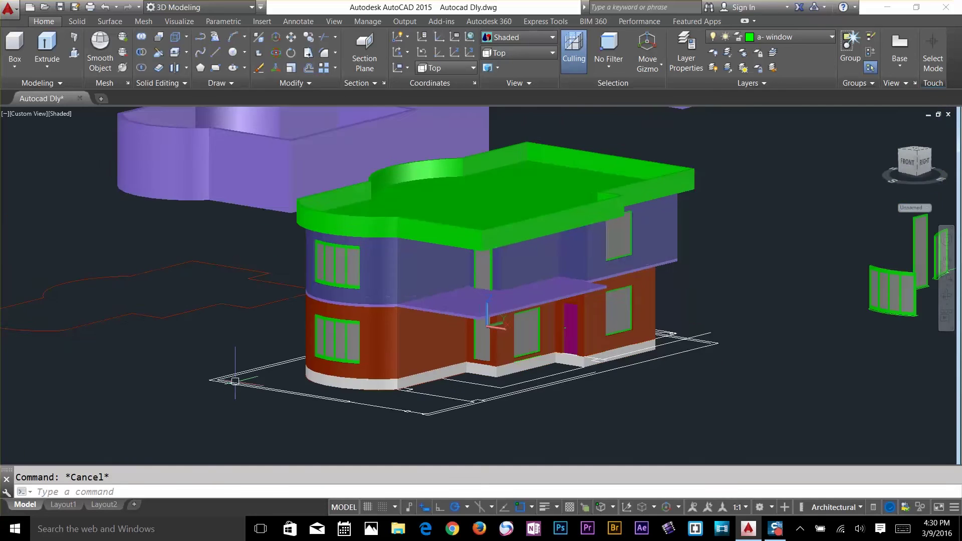
middle_drag(231, 373, 445, 366)
click(512, 53)
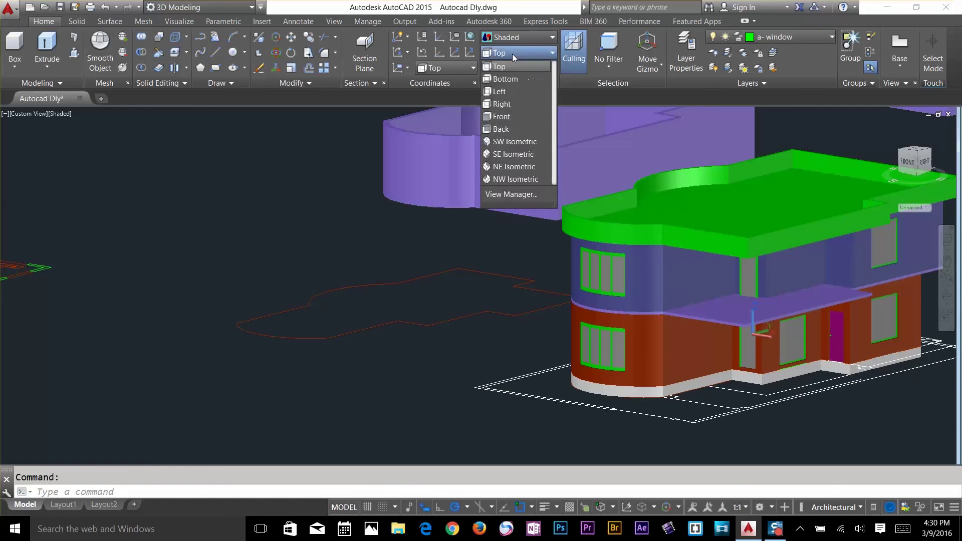
click(515, 68)
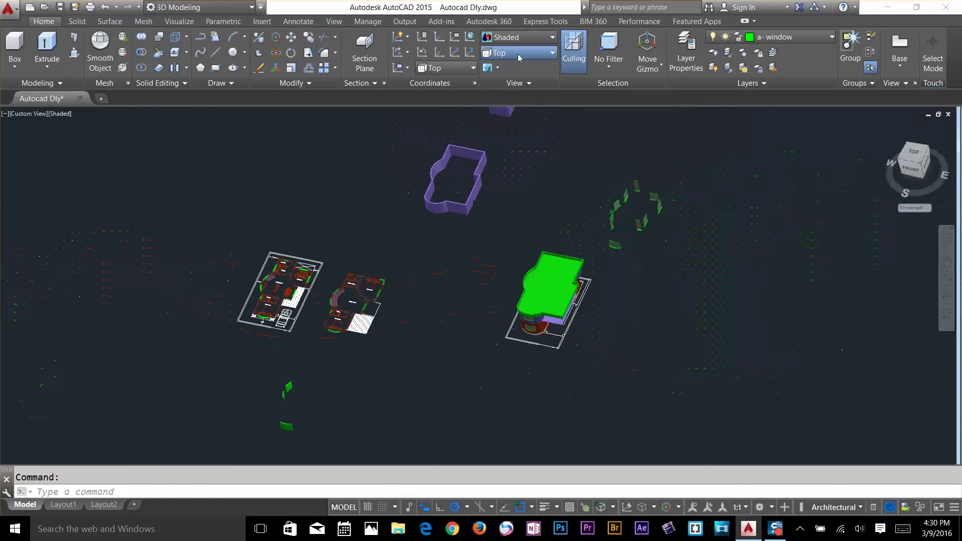
click(521, 38)
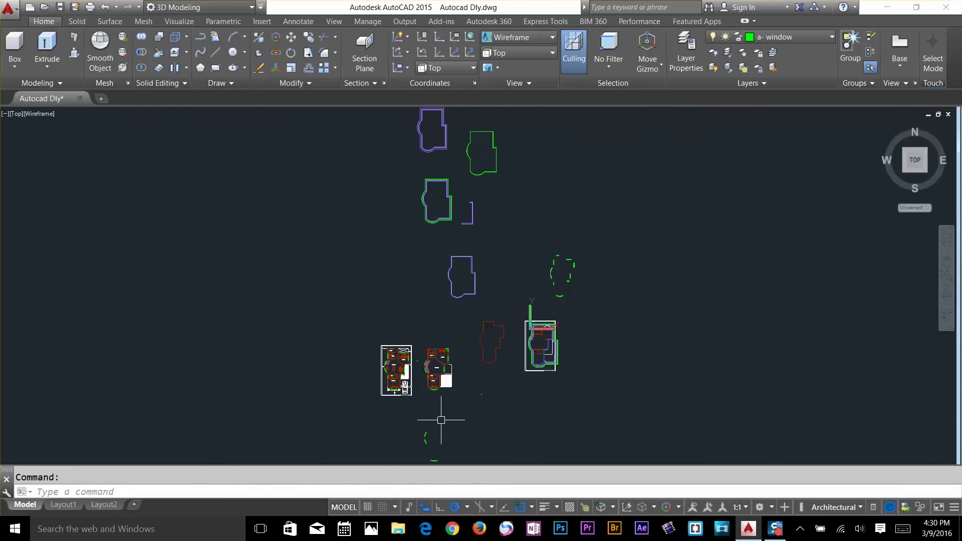
Delete the brick hatch from the porch in the ground-floor plan.
scroll(441, 408, up, 5)
scroll(303, 327, up, 2)
scroll(326, 315, up, 5)
click(413, 310)
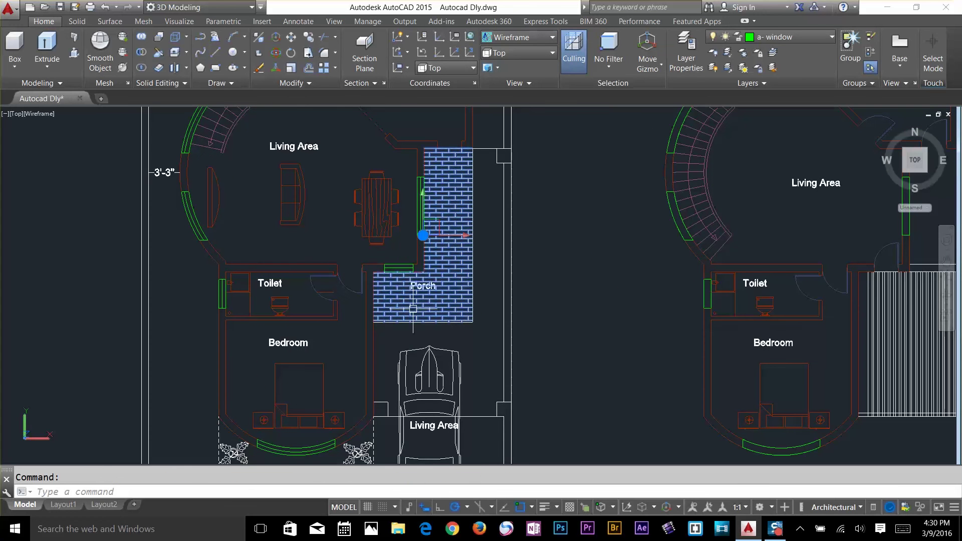
key(Delete)
key(Escape)
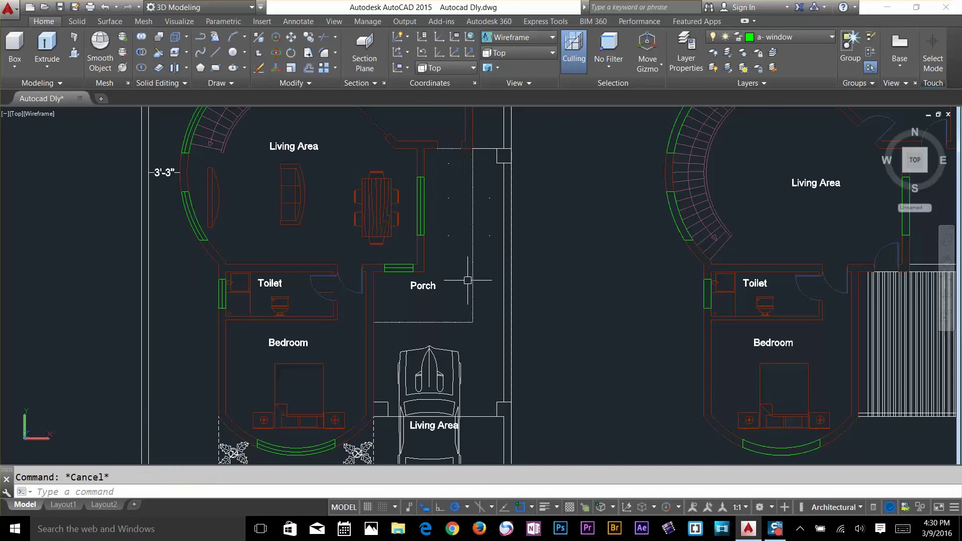
Move the porch's dashed outer edge lines to layer 0.
scroll(477, 243, up, 3)
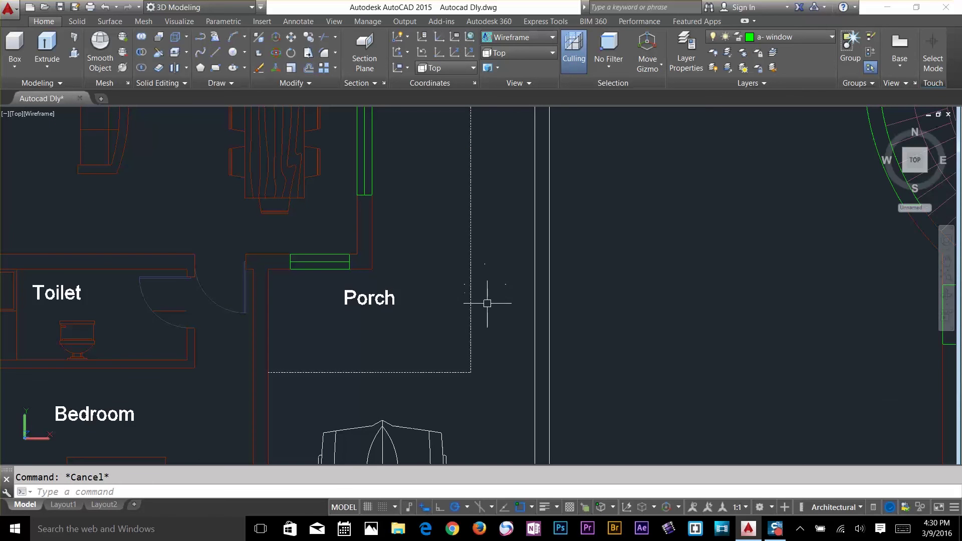
click(472, 328)
click(791, 37)
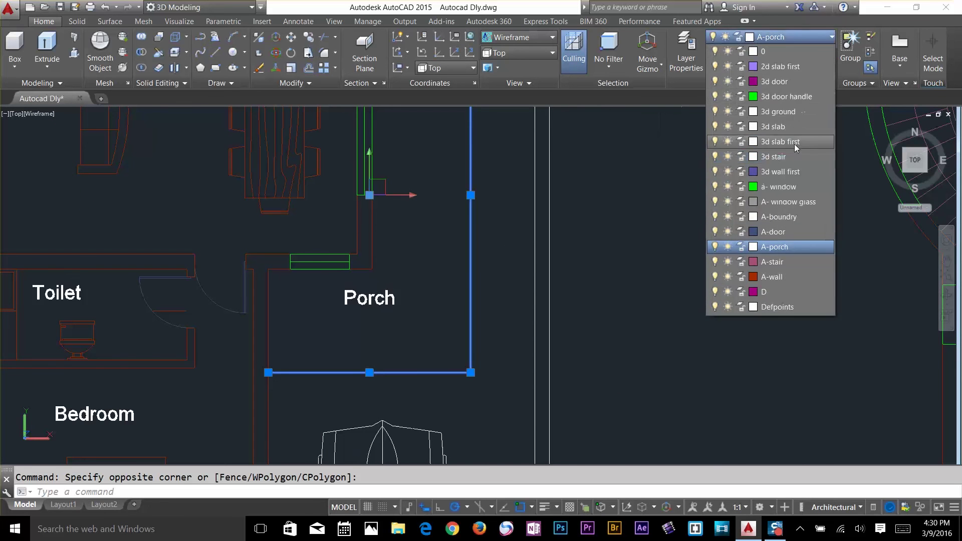
click(785, 55)
key(Escape)
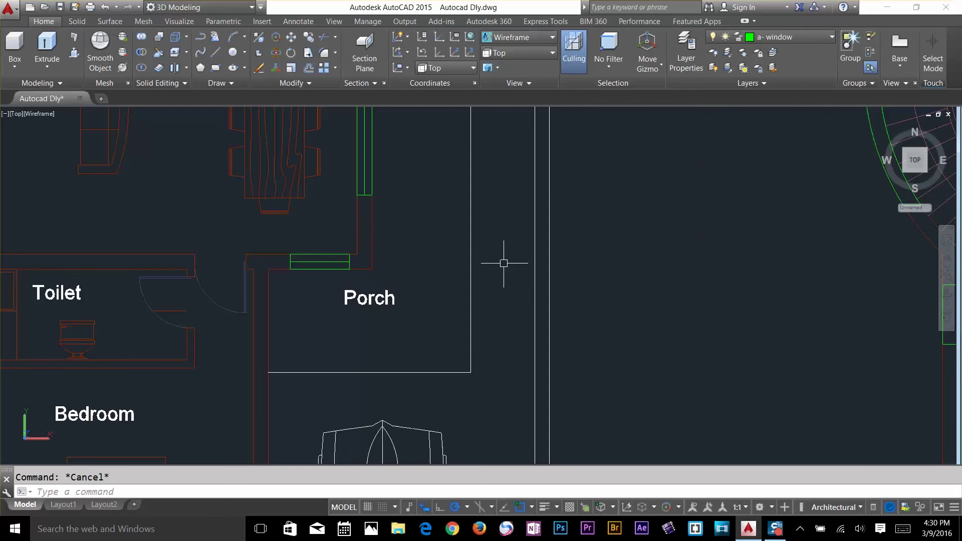
Offset the porch's side and front edge lines outward by 9".
text(o)
key(Return)
text(9)
key(Return)
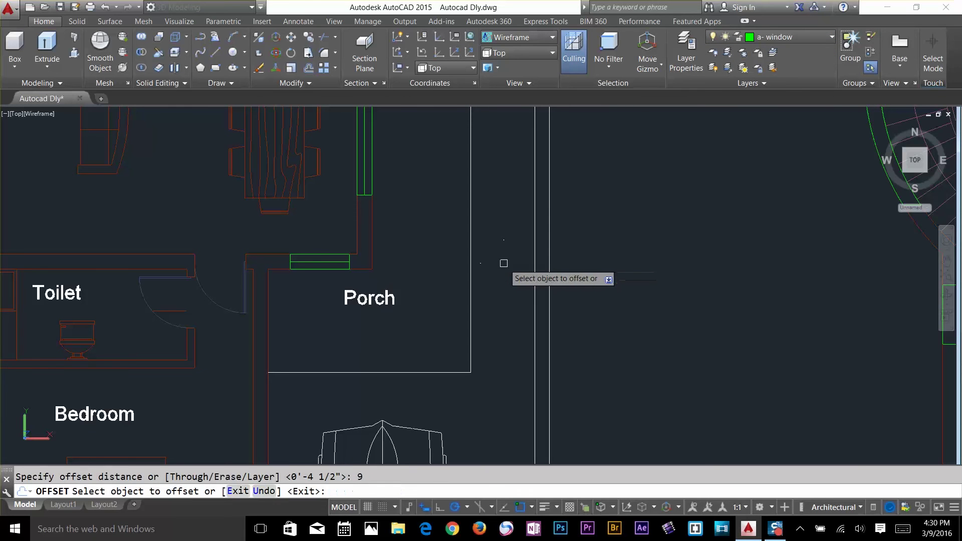
click(469, 276)
click(493, 284)
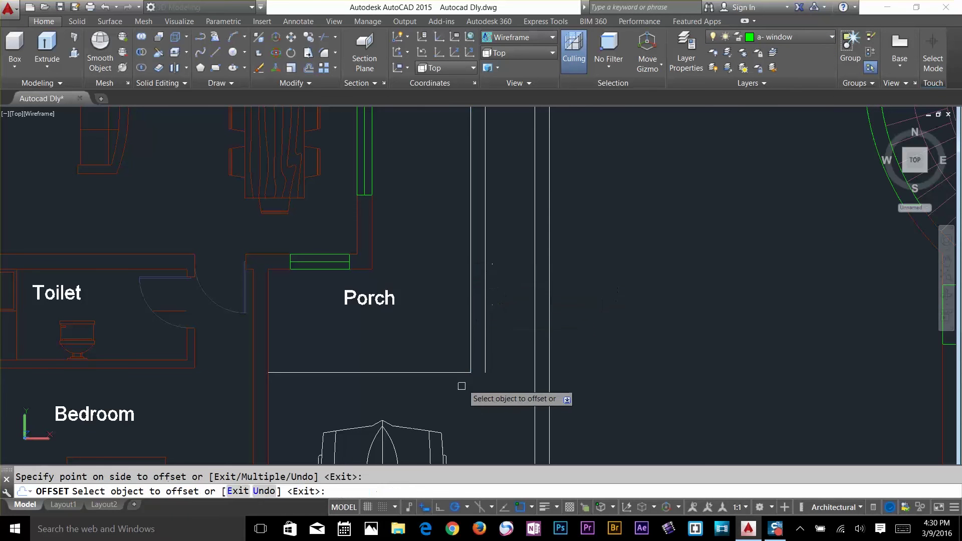
click(459, 374)
click(462, 382)
key(Return)
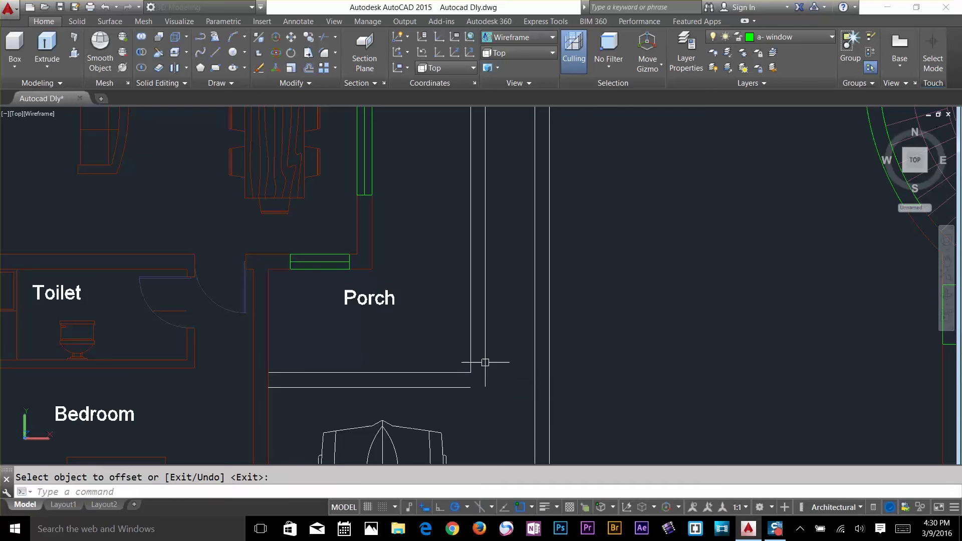
Offset the two new porch lines outward by another 9" to outline a second step.
key(Return)
key(Return)
click(485, 345)
click(492, 348)
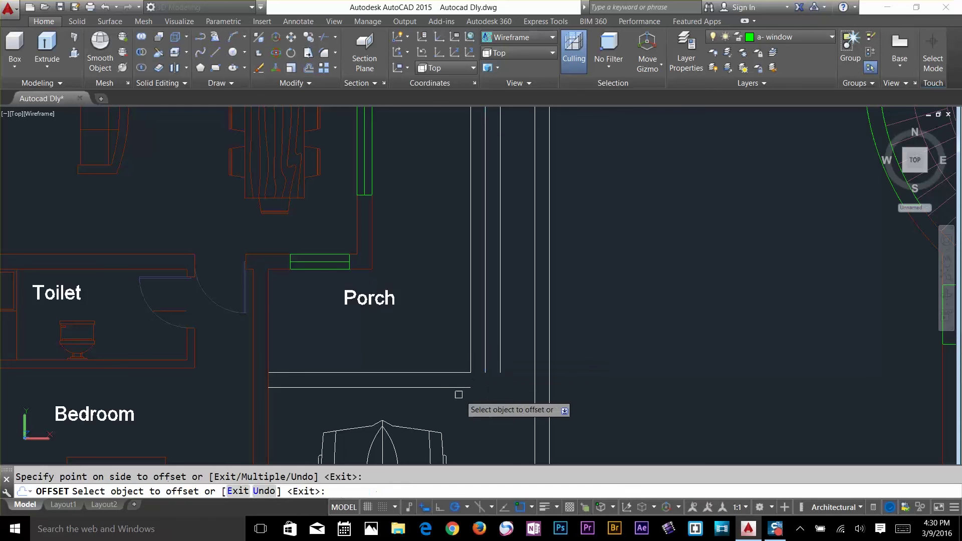
click(459, 388)
click(466, 399)
key(Escape)
Join both pairs of offset porch lines into sharp corners with zero-radius fillets.
text(f)
key(Return)
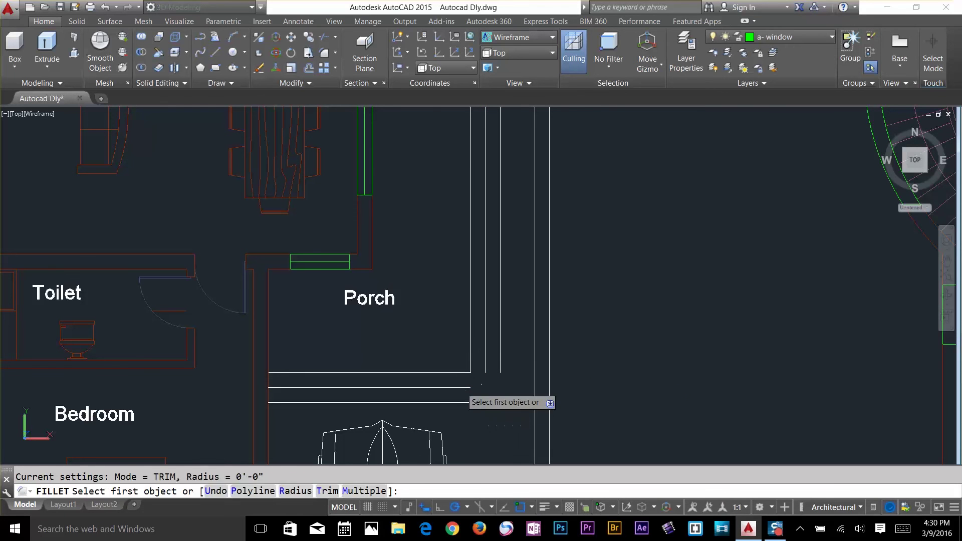
click(441, 387)
click(485, 373)
key(Return)
click(467, 402)
click(500, 373)
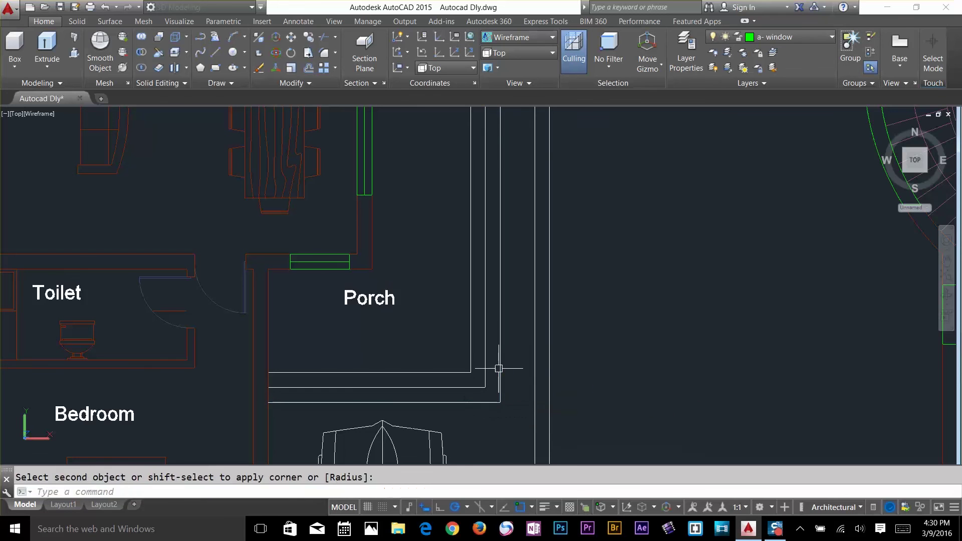
key(Return)
key(Escape)
Delete the Porch text label from the ground-floor plan, working in an angled 3D view.
mouse_move(576, 353)
shift+middle_down()
mouse_move(599, 329)
mouse_move(591, 343)
shift+middle_up()
scroll(497, 351, down, 2)
shift+middle_drag(481, 409, 441, 325)
scroll(442, 323, up, 2)
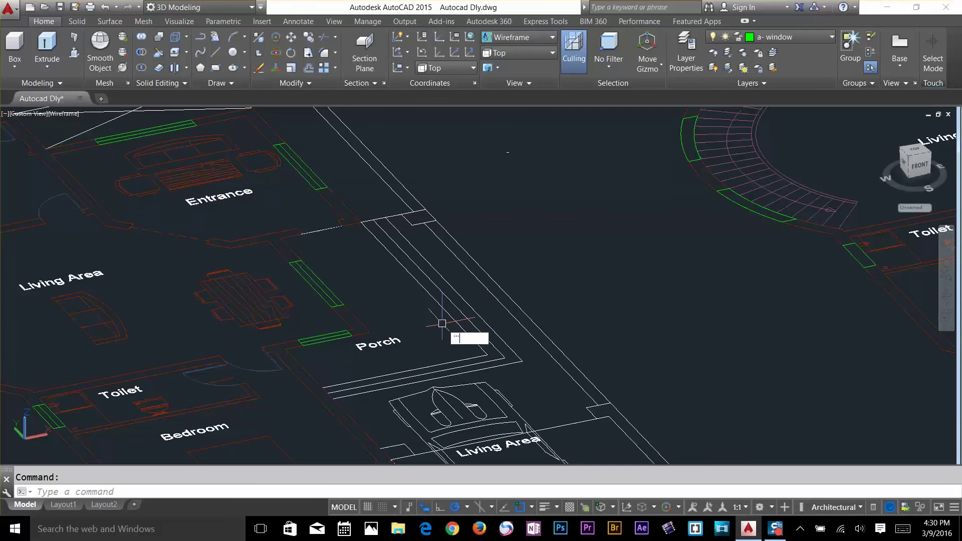
key(Escape)
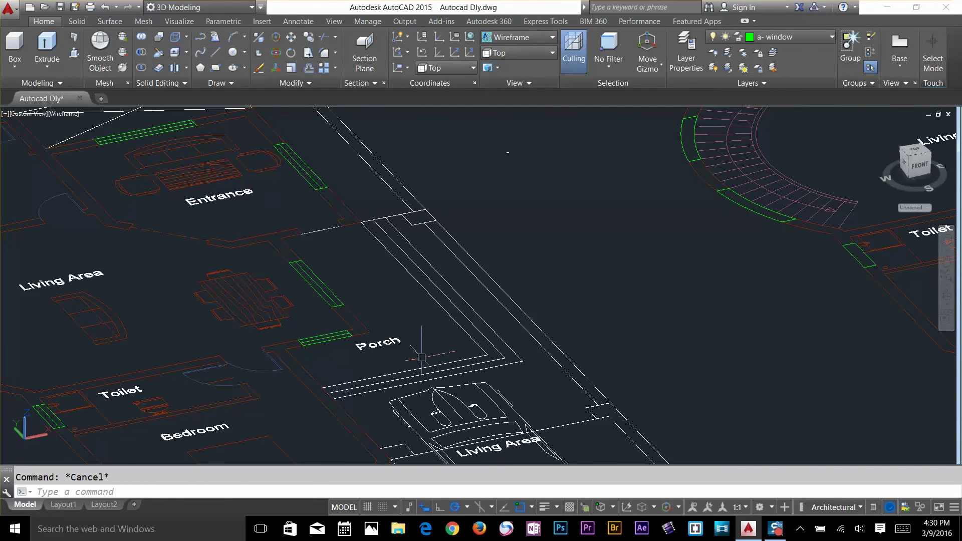
click(394, 344)
click(393, 339)
key(Delete)
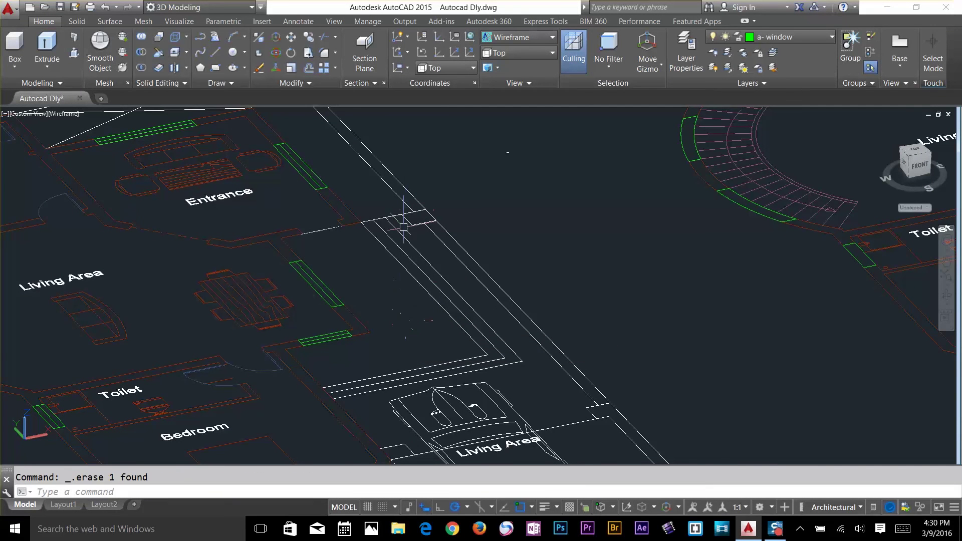
Create polyline boundaries for the porch floor area and the two 9" step strips around it.
text(bo)
key(Return)
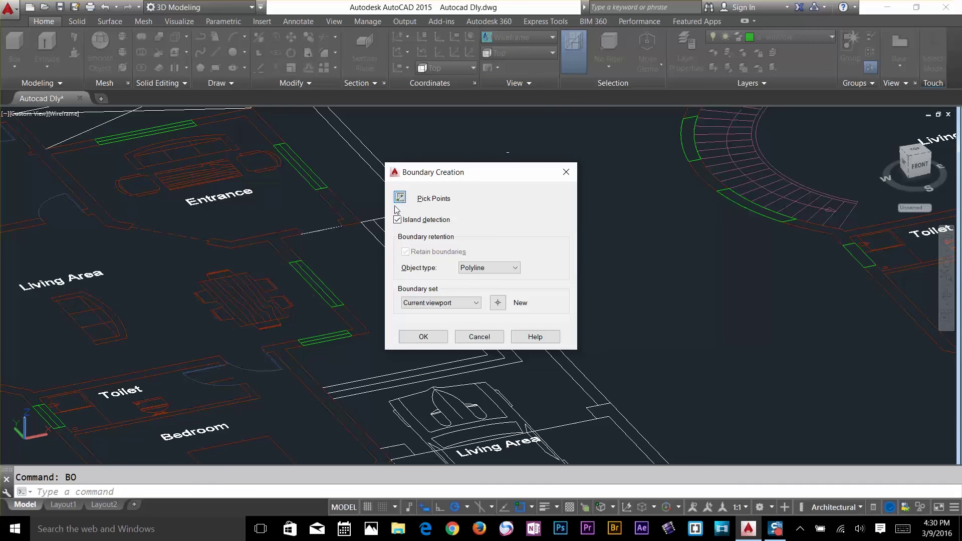
click(400, 198)
click(467, 347)
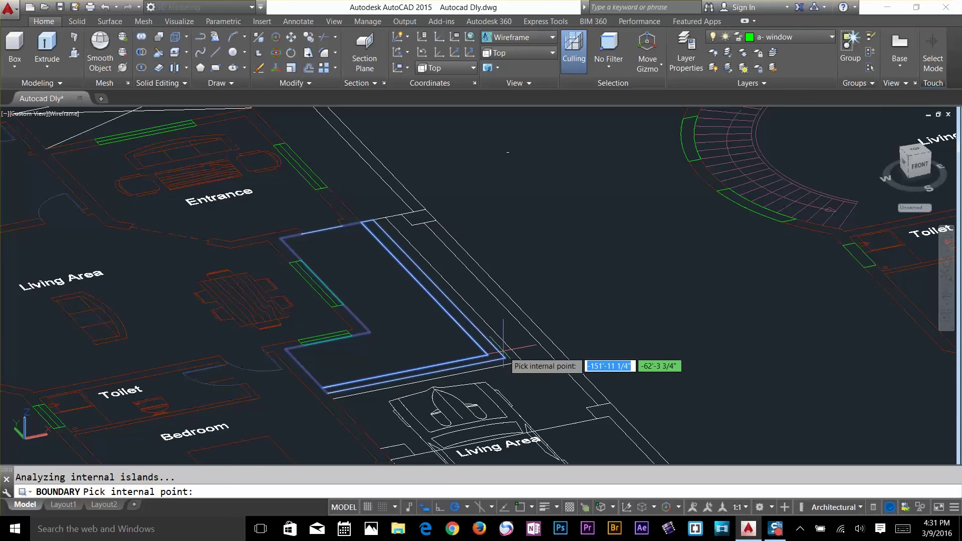
key(Return)
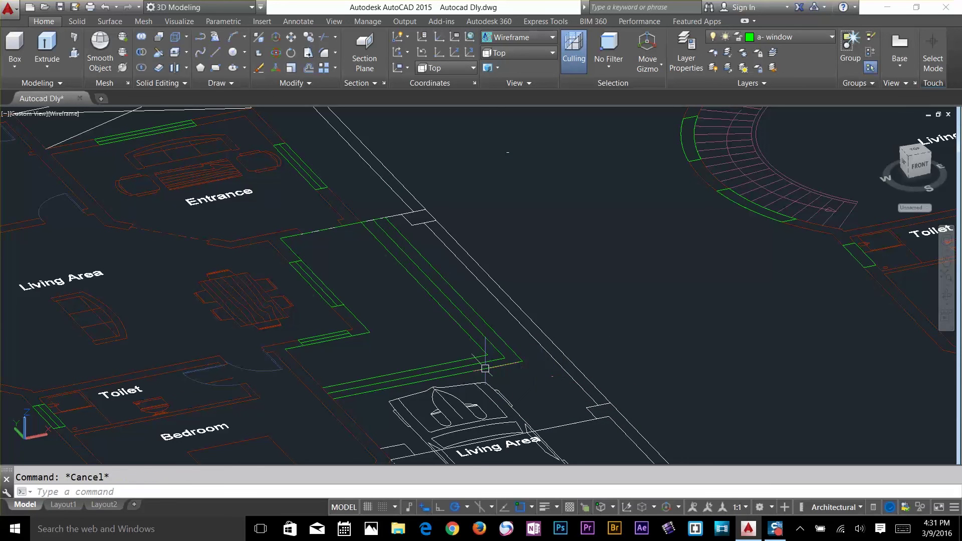
text(ext)
key(Return)
click(476, 358)
key(Return)
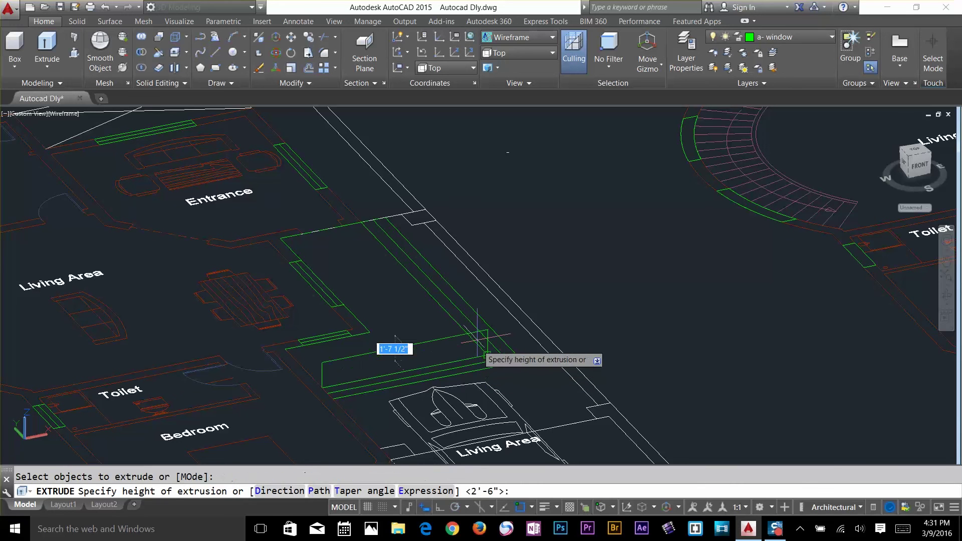
key(Escape)
key(Escape)
Delete the original line along the porch's front edge, and extrude the inner step strip to a height of 18".
click(468, 359)
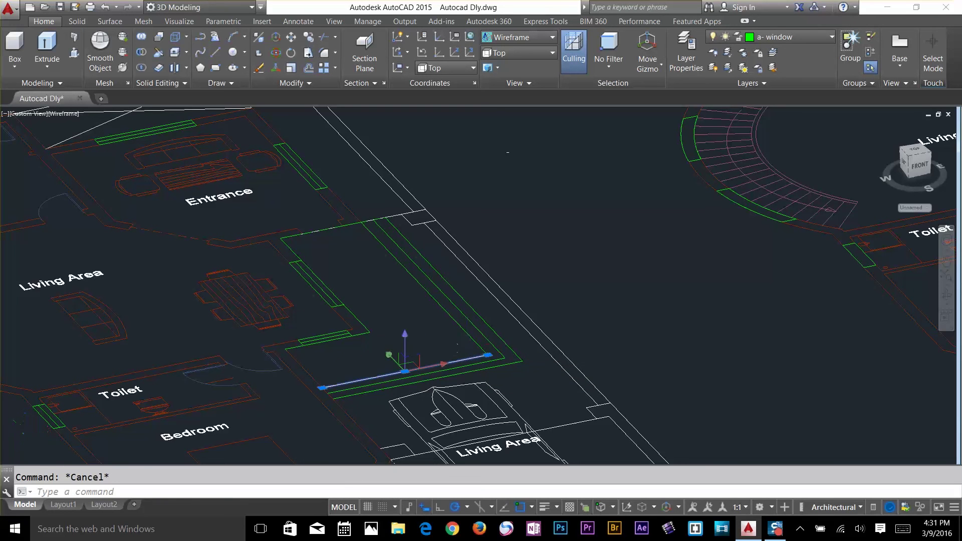
key(Delete)
text(ext)
key(Return)
click(467, 359)
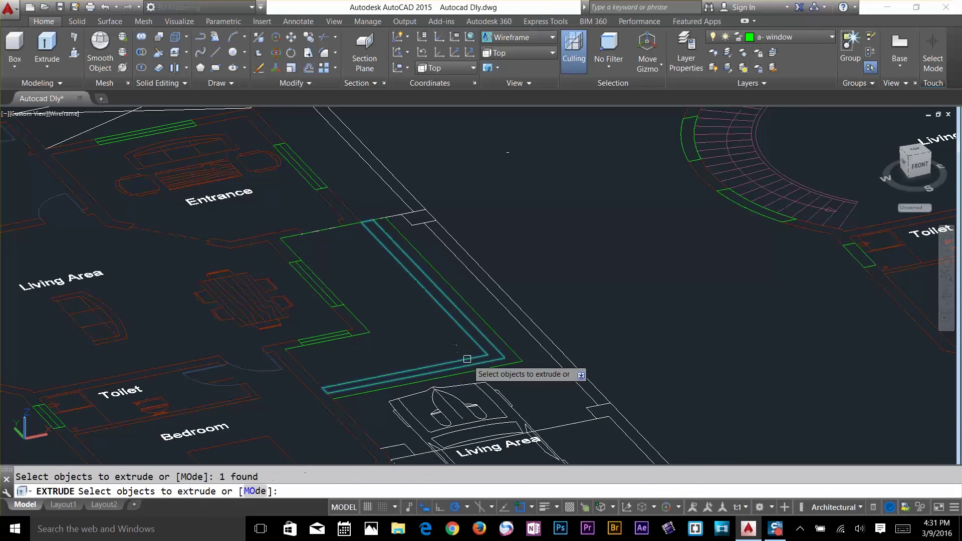
key(Return)
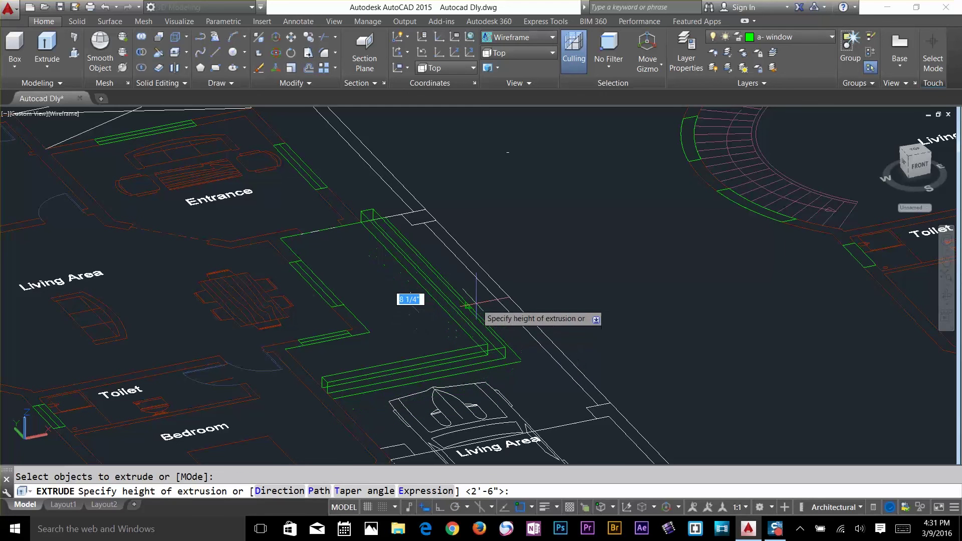
text(18)
key(Return)
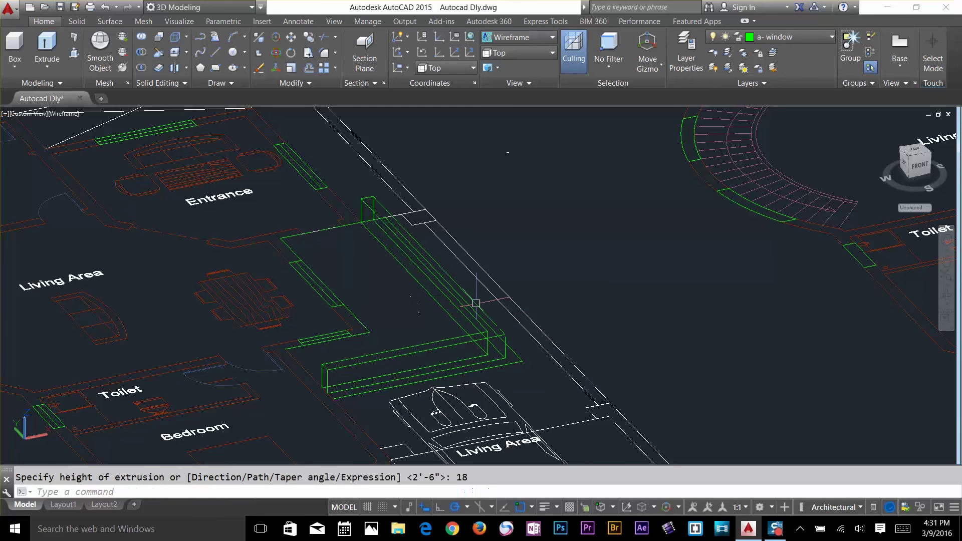
key(Escape)
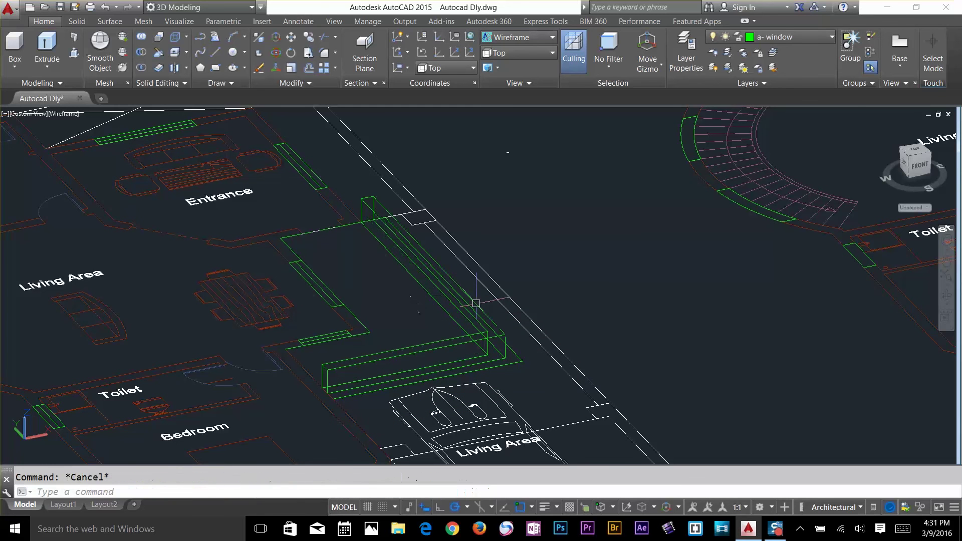
text(ext)
key(Return)
click(506, 364)
key(Return)
key(Escape)
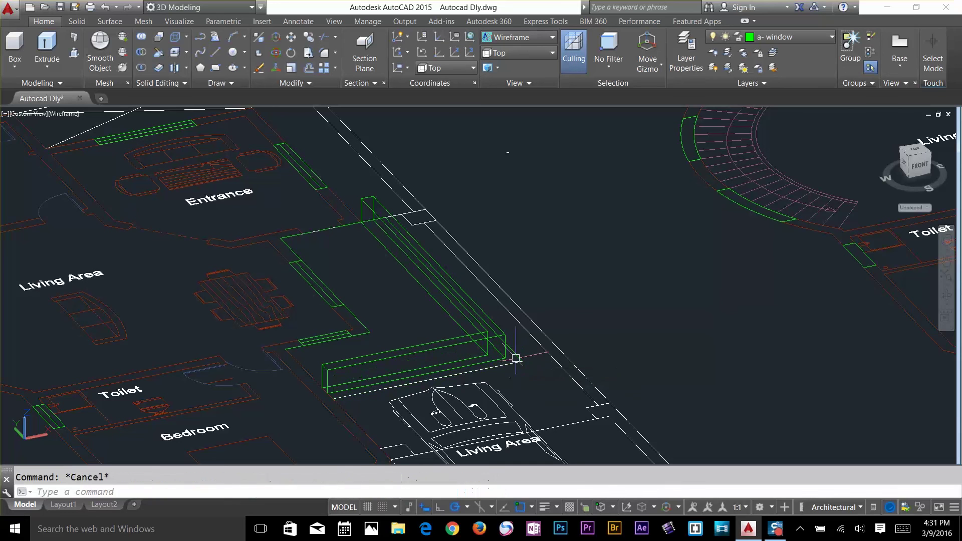
Delete the leftover white offset line along the front edge of the outer step strip.
key(Return)
click(515, 359)
click(517, 360)
key(Escape)
key(Delete)
Extrude the outer step strip upward to a lower height than the inner strip.
text(ex)
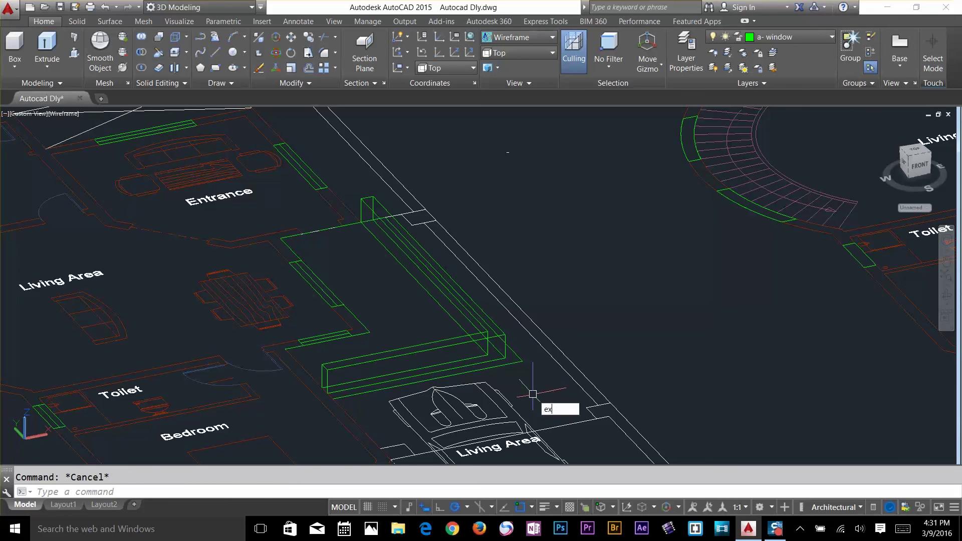
text(t)
key(Return)
click(521, 362)
key(Return)
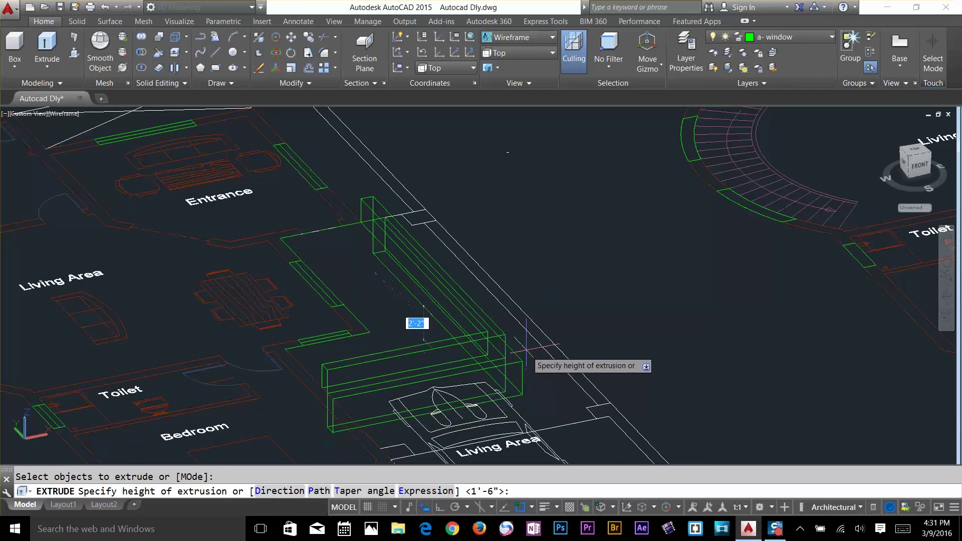
key(Escape)
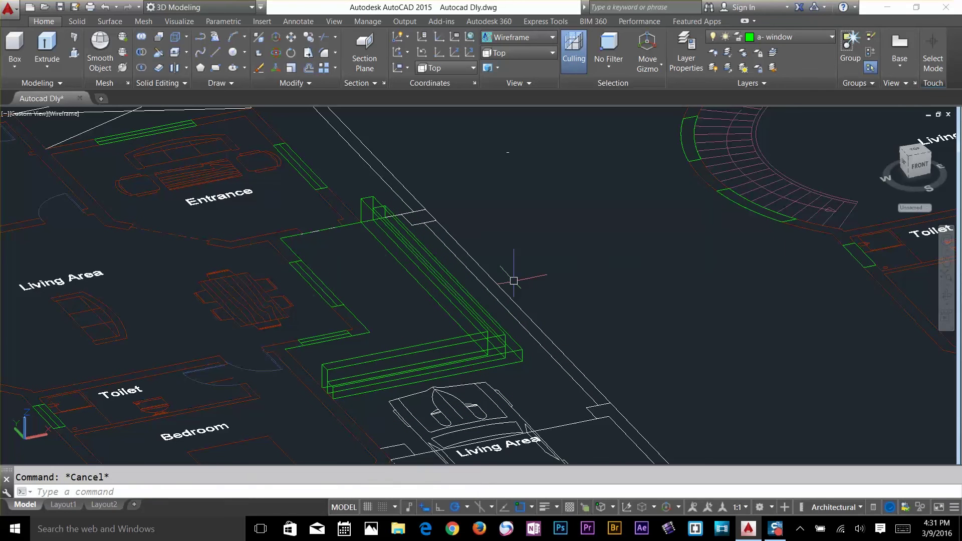
Delete the leftover line overlapping the porch floor boundary's back edge near the Entrance room.
text(e)
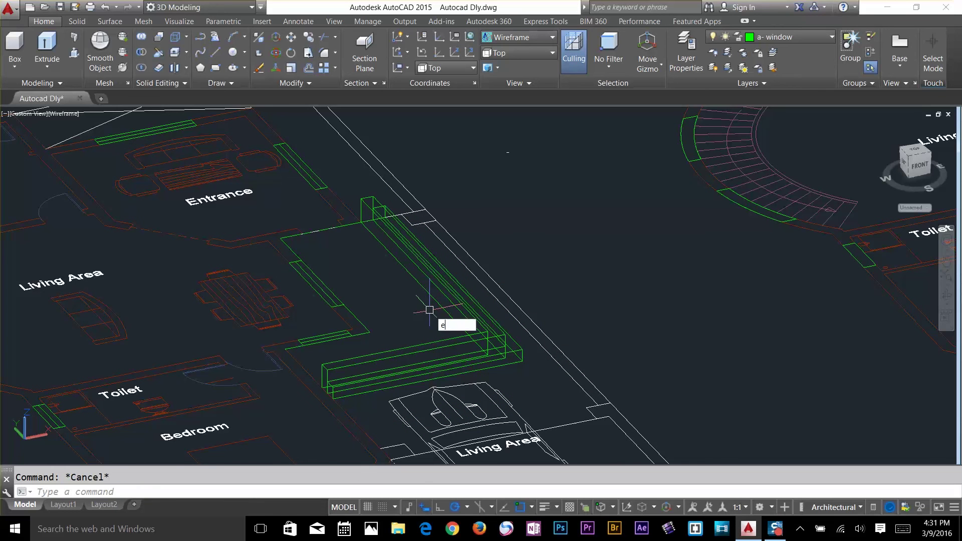
text(xt)
key(Return)
click(355, 227)
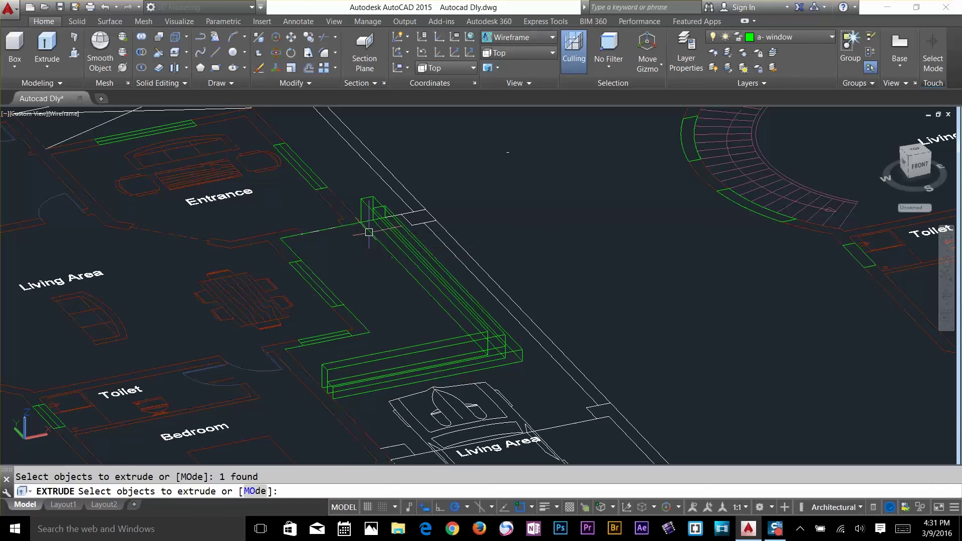
key(Escape)
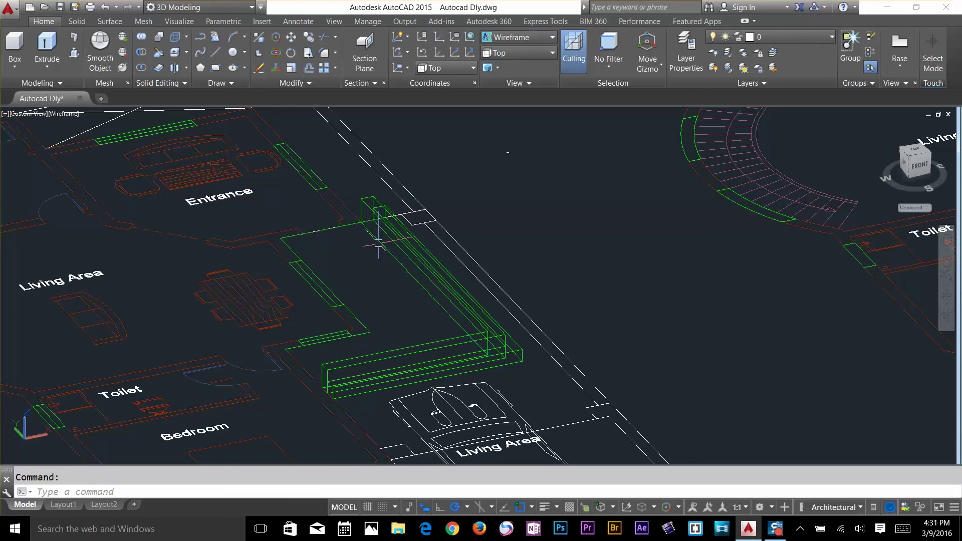
key(Return)
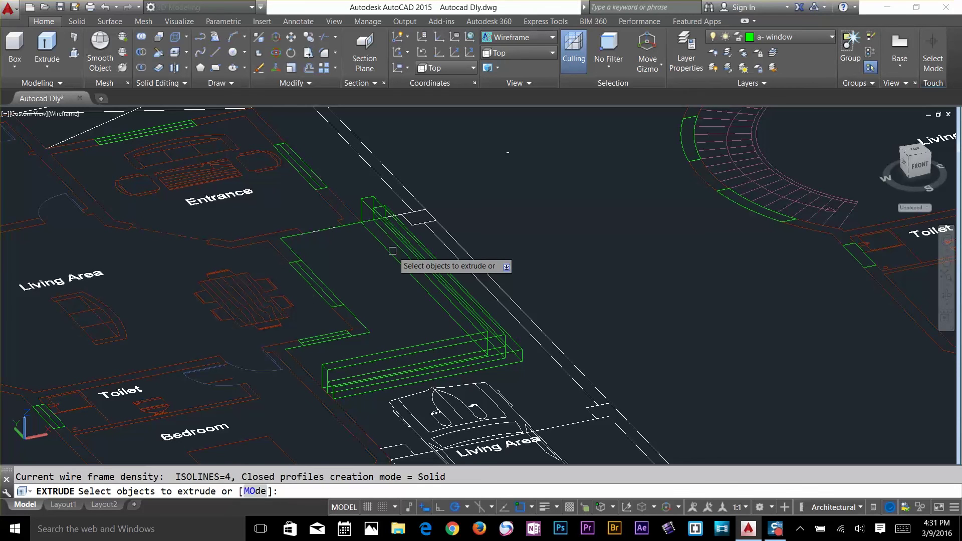
click(356, 226)
key(Escape)
key(Return)
click(356, 226)
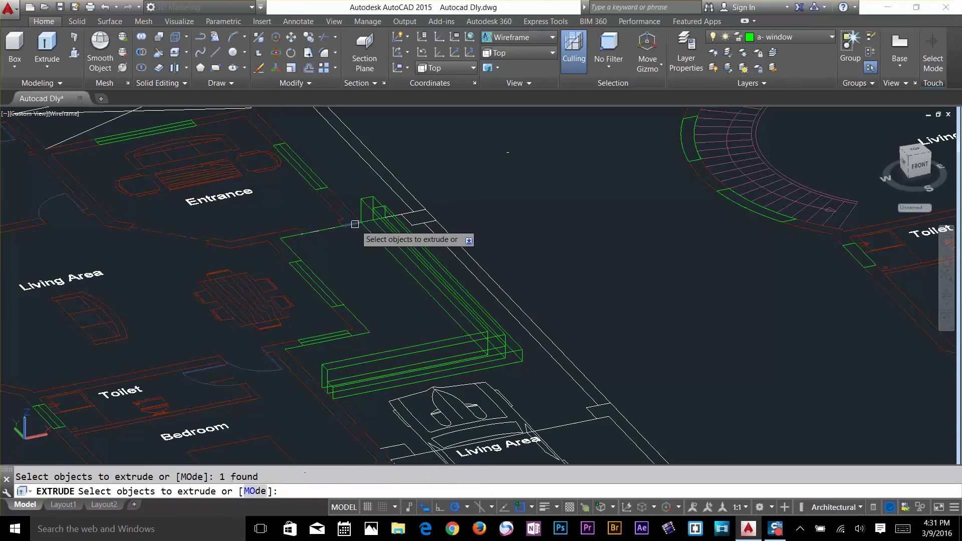
key(Escape)
click(352, 224)
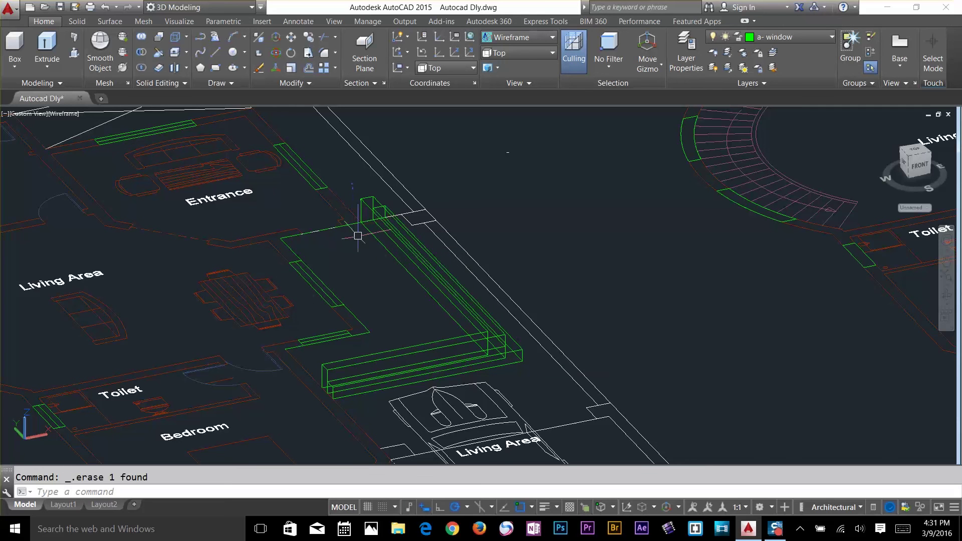
Extrude the L-shaped porch floor boundary to a height of 18" and display the model in the Shaded visual style.
text(ext)
key(Return)
click(357, 225)
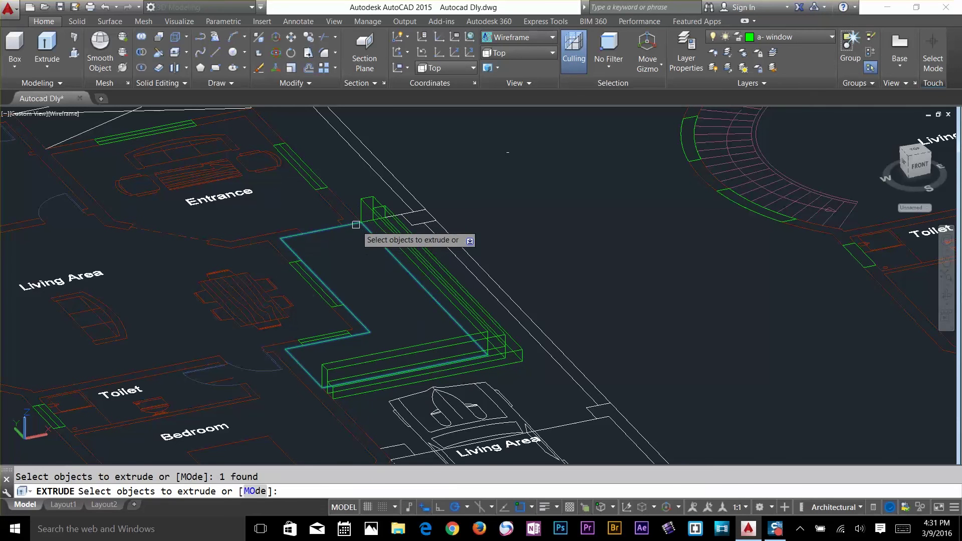
key(Return)
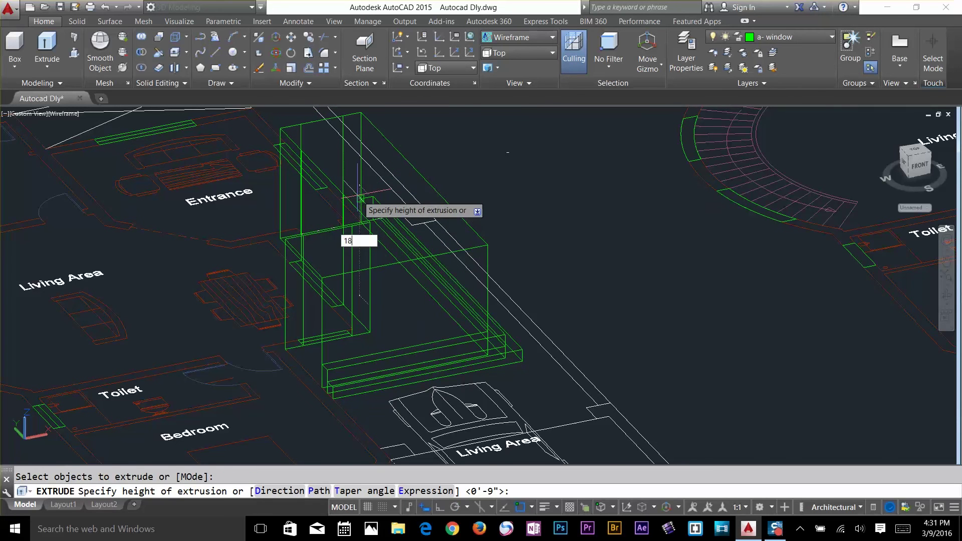
text(18)
key(Return)
key(Escape)
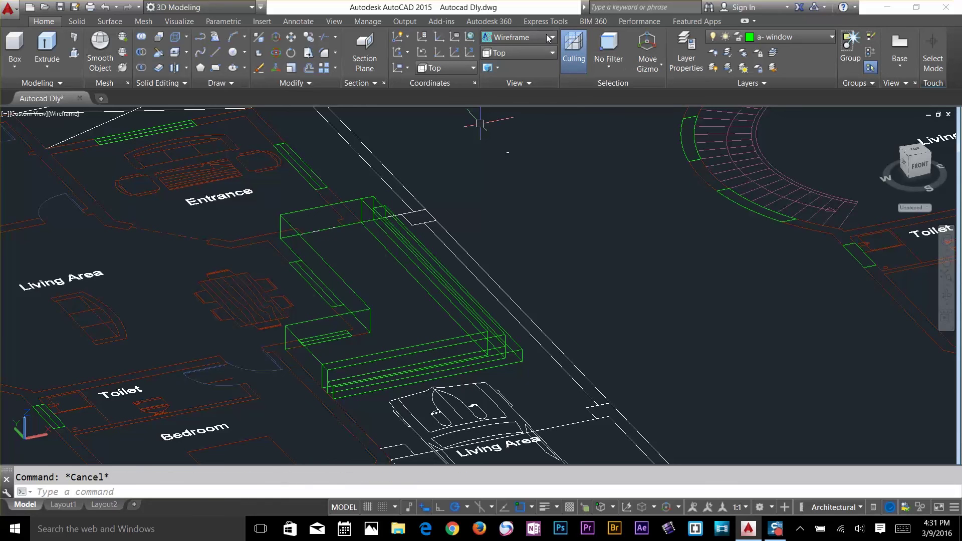
click(495, 37)
click(510, 123)
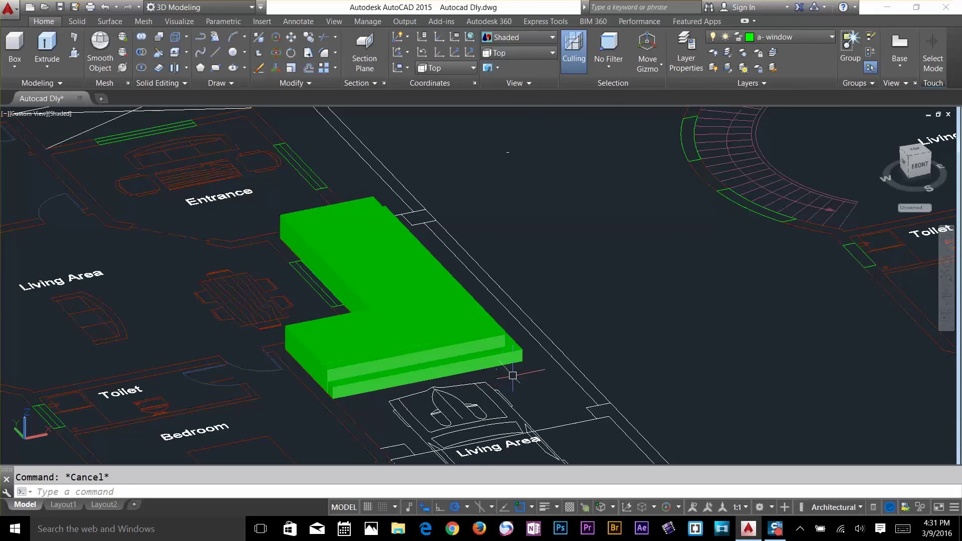
text(ext)
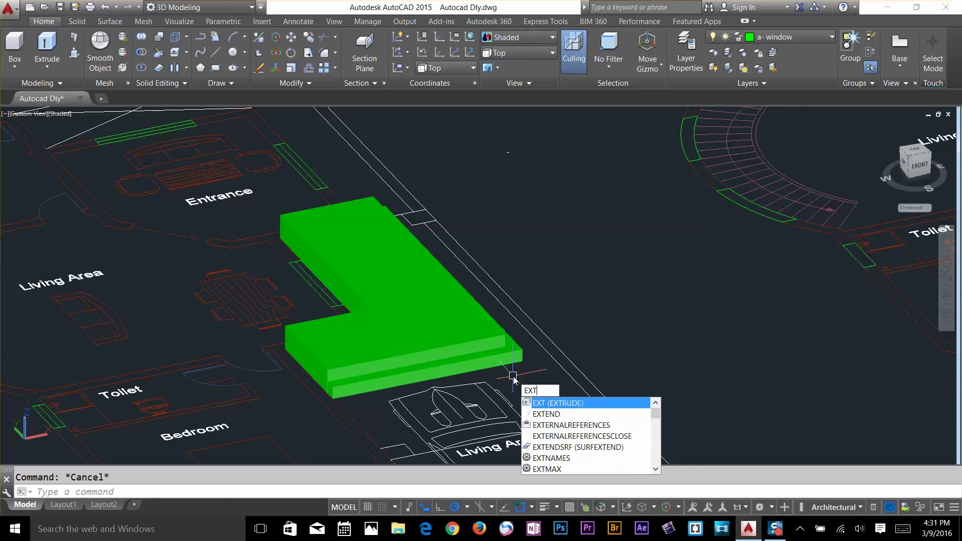
key(Return)
key(Escape)
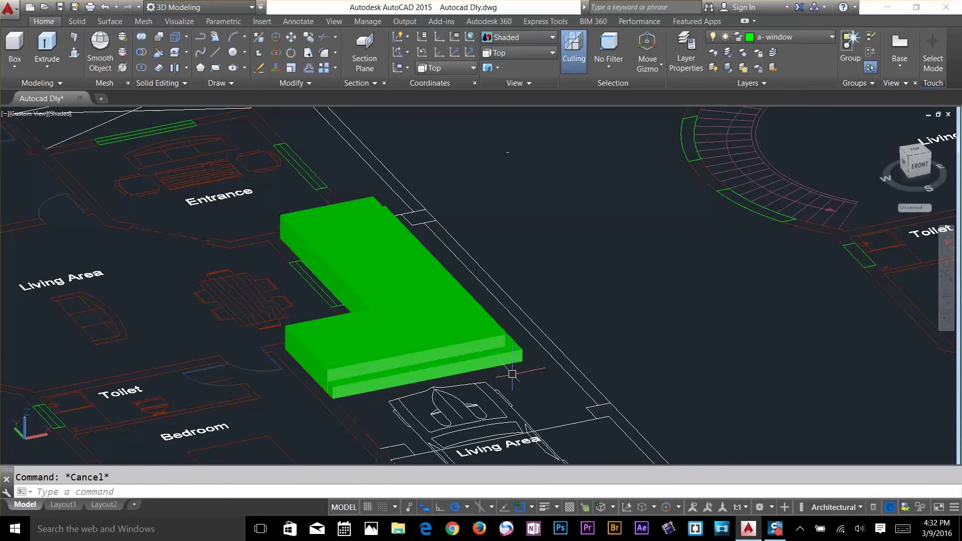
text(co)
key(Return)
click(514, 363)
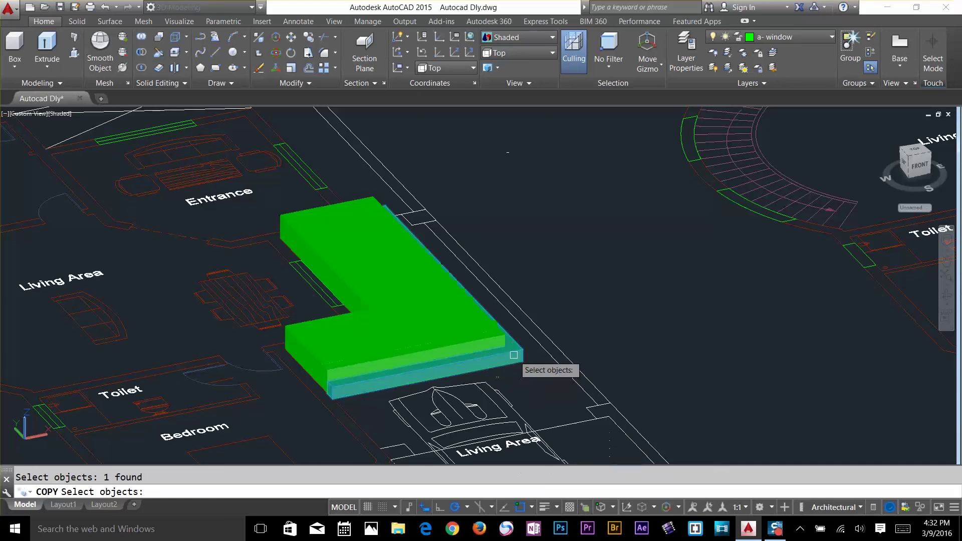
click(493, 339)
key(Escape)
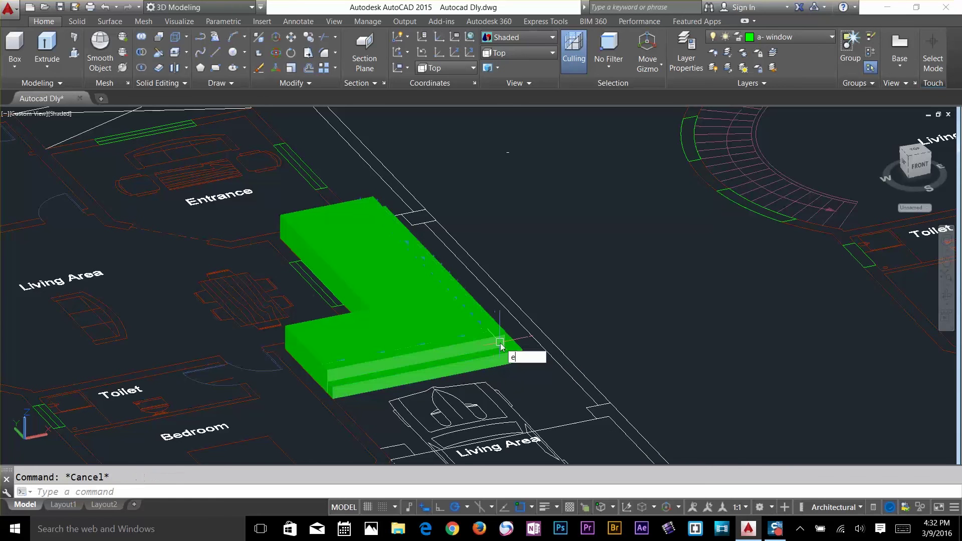
Union the porch floor solid with the adjoining inner step strip.
text(uni)
key(Return)
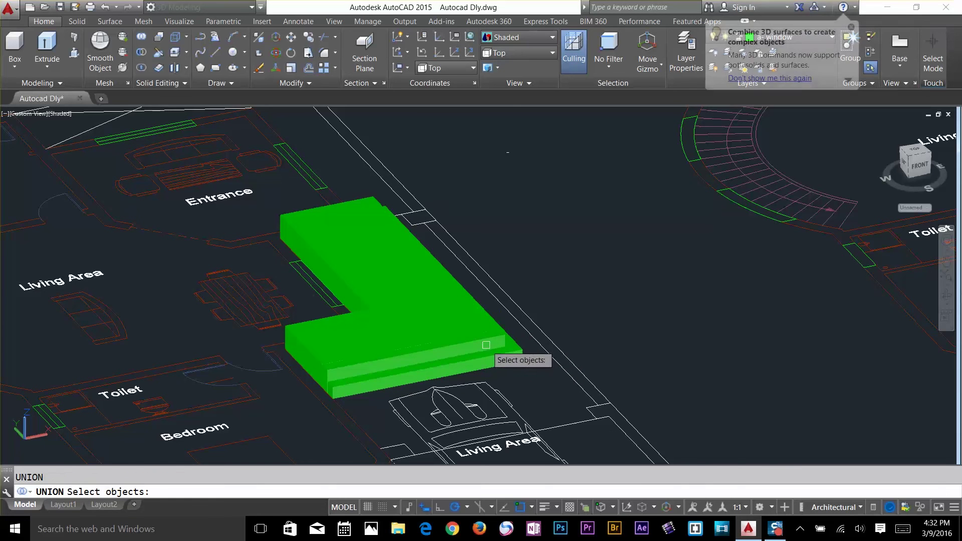
click(492, 346)
click(481, 333)
key(Return)
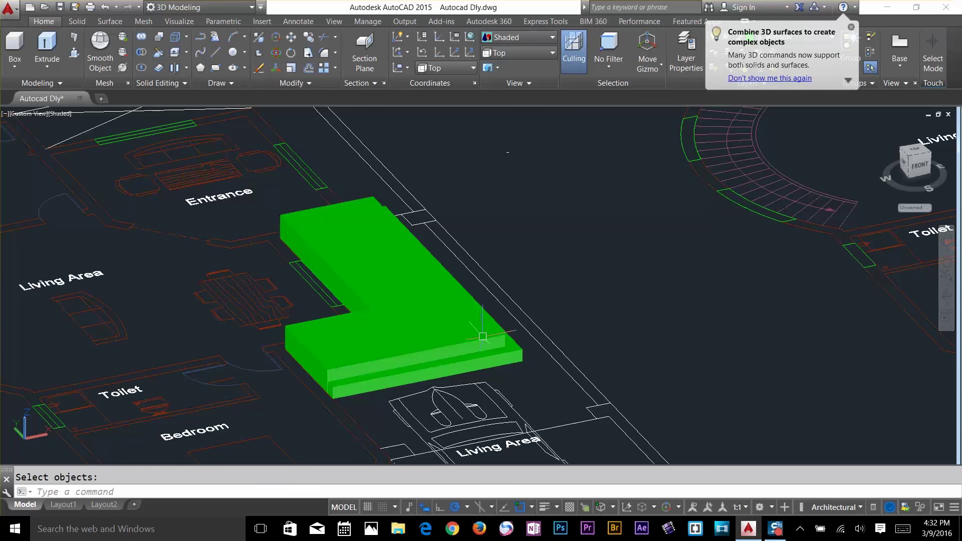
Copy the porch floor and lower step from the floor's inner back corner to the base of the house's plinth corner beside the entrance door.
key(Escape)
text(ct o)
key(Return)
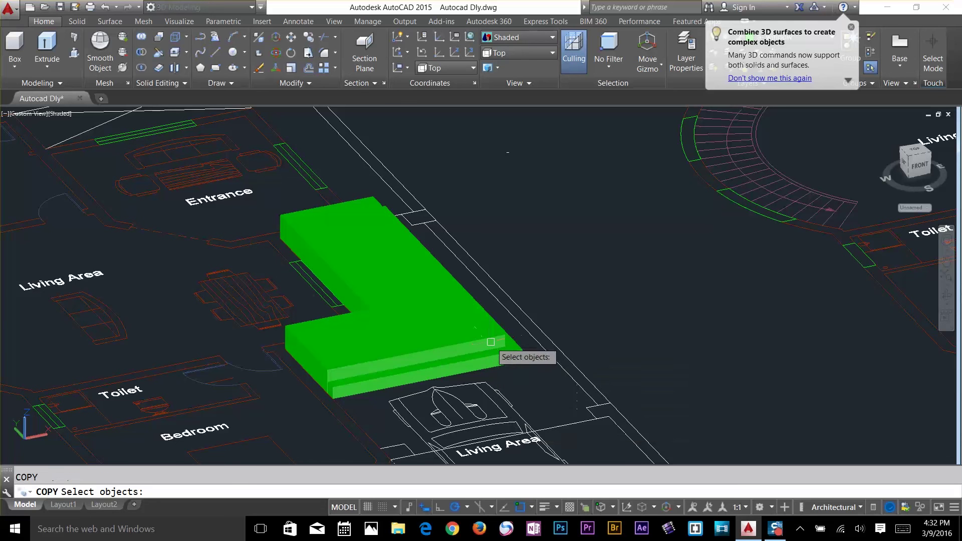
click(494, 346)
click(506, 362)
key(Return)
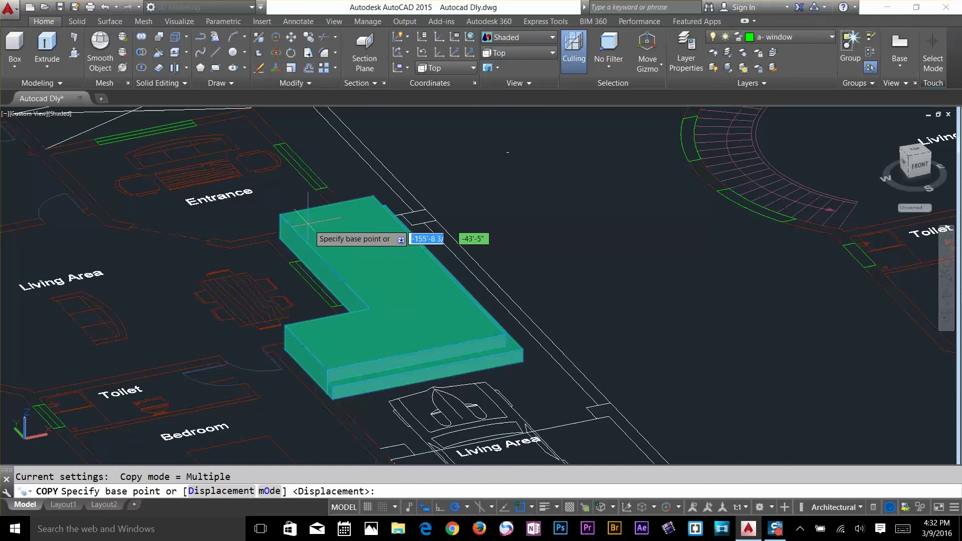
scroll(299, 235, up, 3)
click(253, 252)
scroll(292, 256, down, 5)
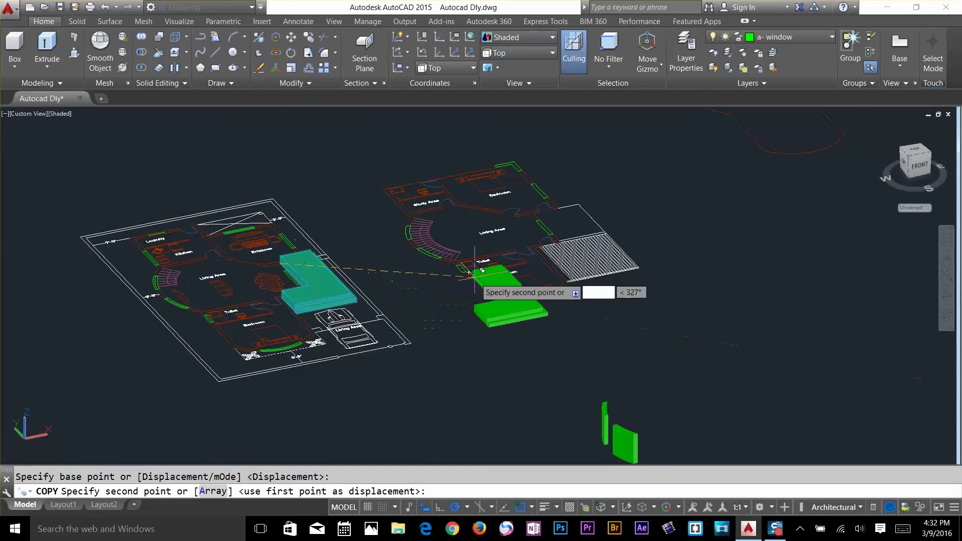
middle_drag(646, 246, 146, 401)
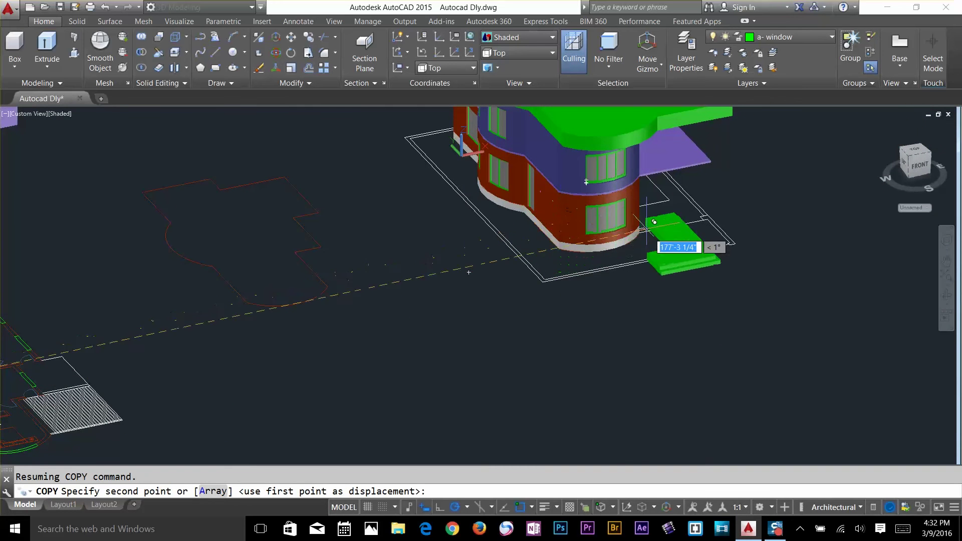
shift+middle_drag(626, 263, 572, 248)
shift+drag(573, 248, 567, 224)
shift+middle_drag(567, 225, 567, 220)
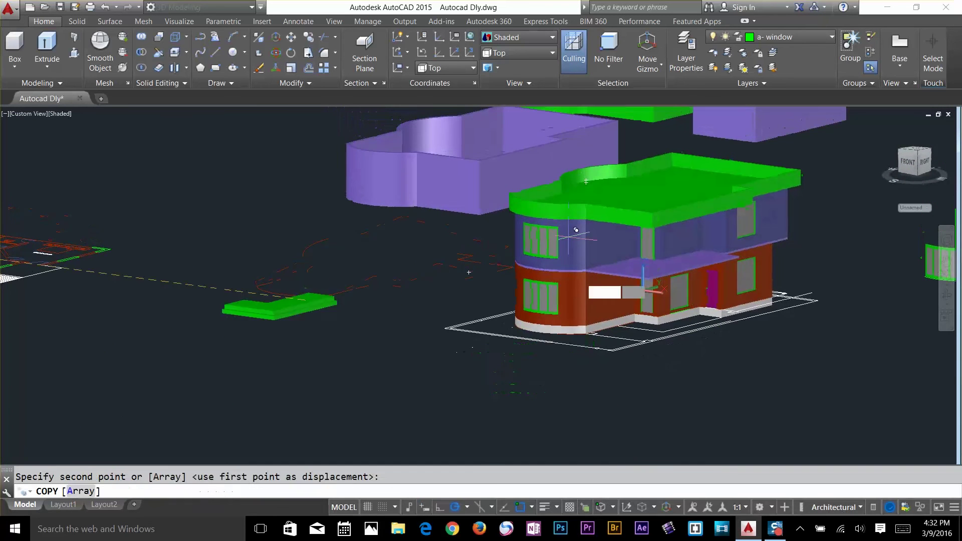
scroll(698, 309, up, 6)
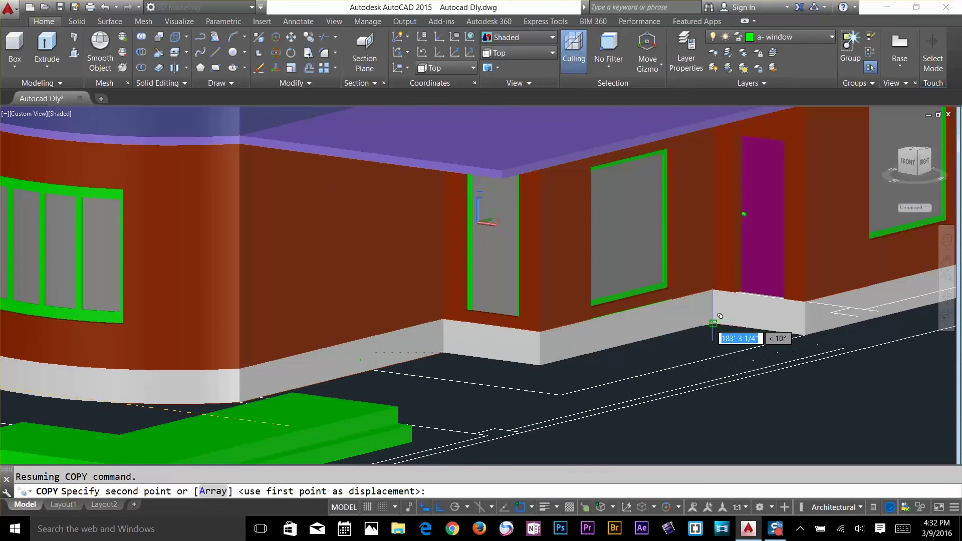
click(720, 316)
key(Escape)
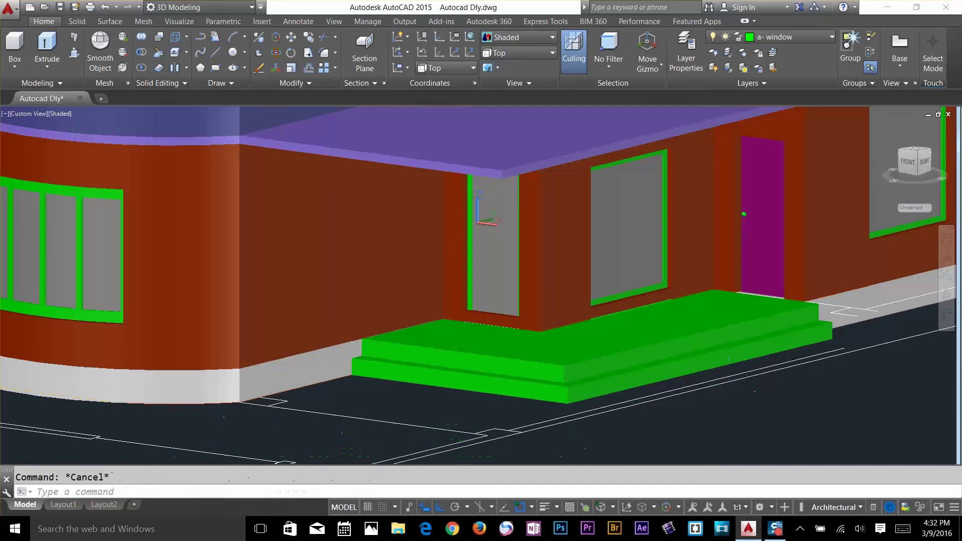
Align the UCS to the house wall face beside the end of the porch steps using the Face option.
shift+middle_drag(667, 394, 532, 277)
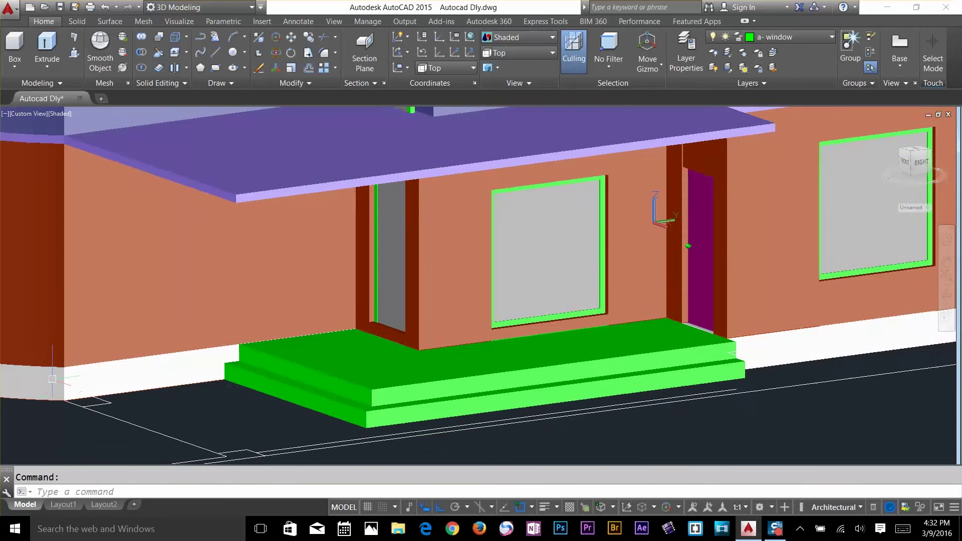
shift+middle_drag(52, 379, 301, 363)
shift+middle_drag(214, 360, 1, 454)
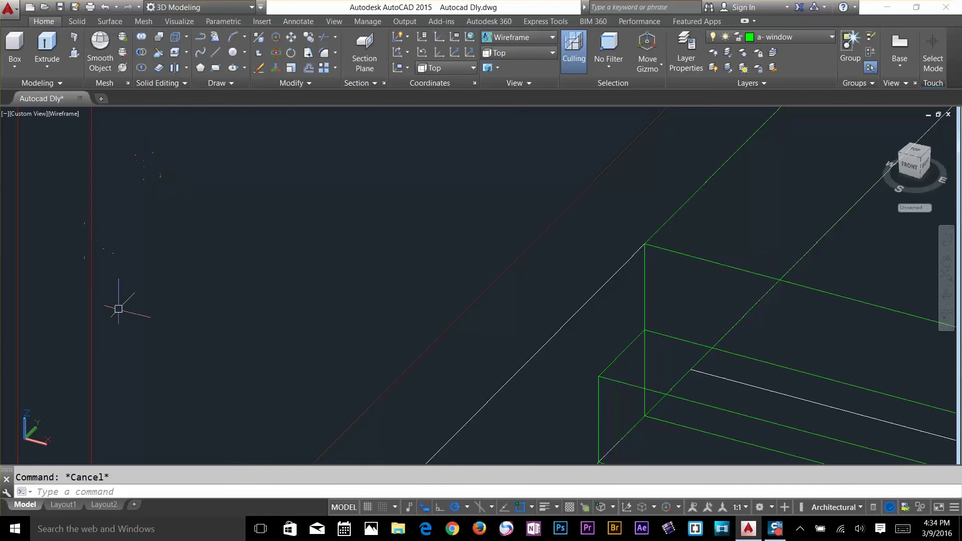
text(ucs)
key(Return)
key(Escape)
text(`)
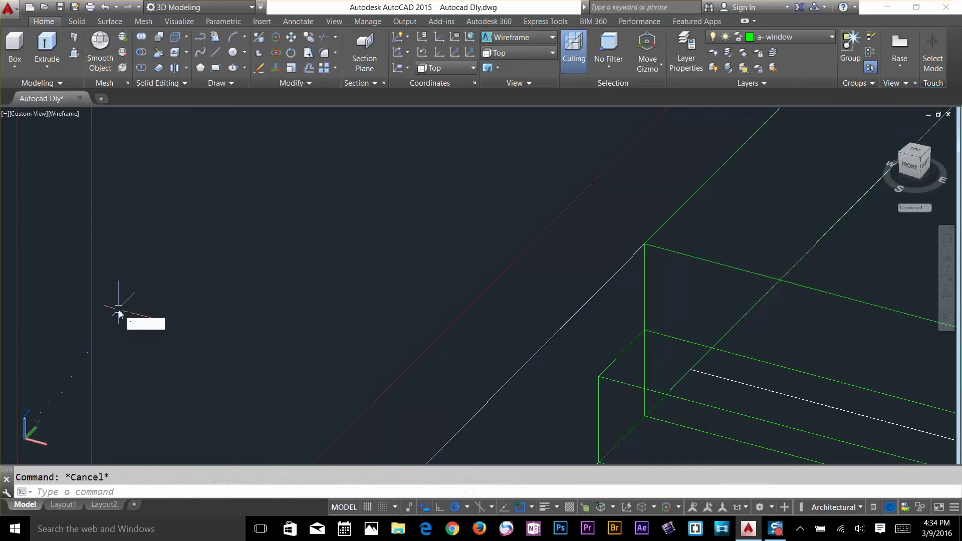
text(ucsicon)
key(Return)
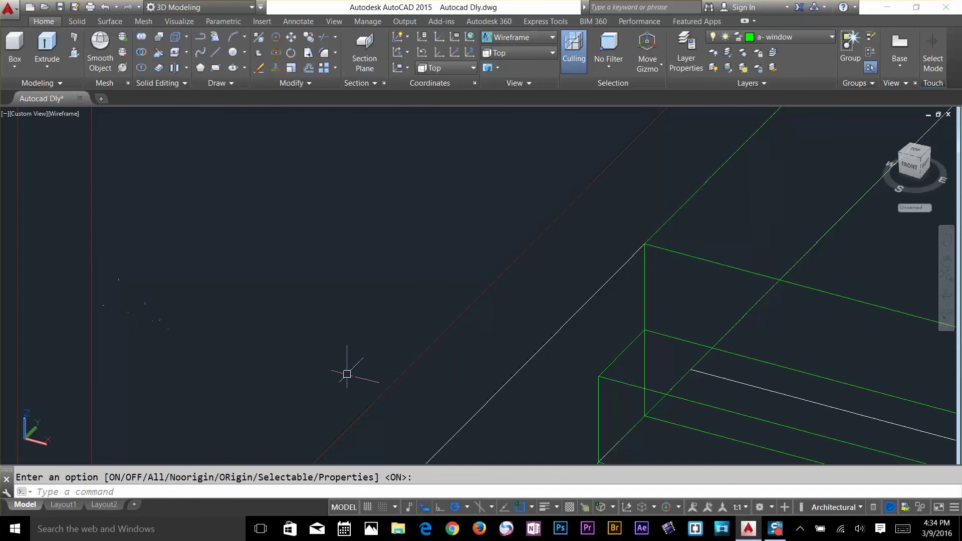
key(Escape)
key(Return)
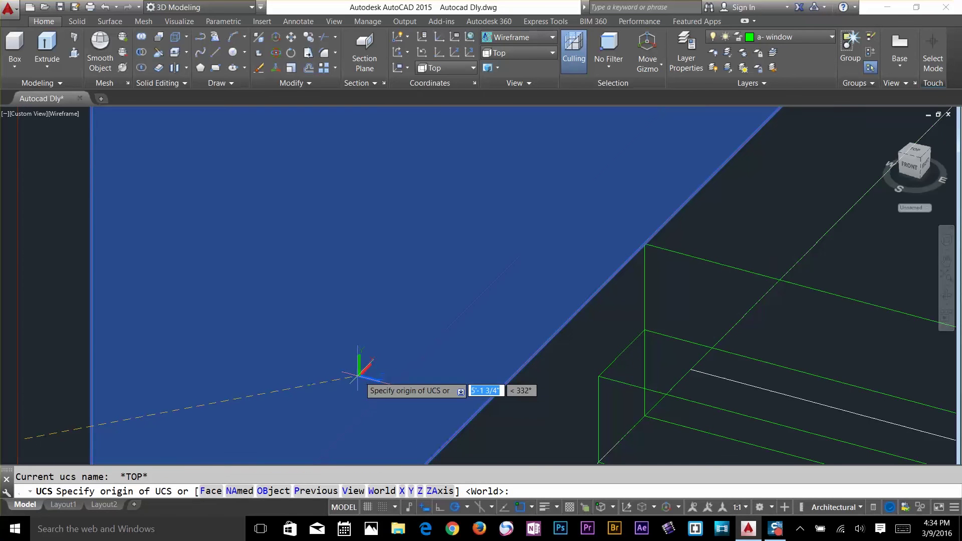
click(210, 491)
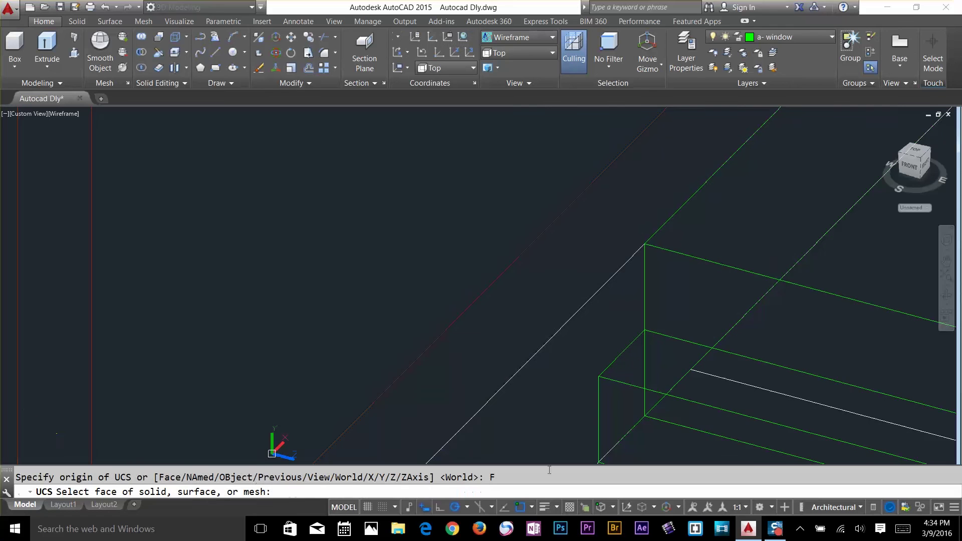
click(544, 355)
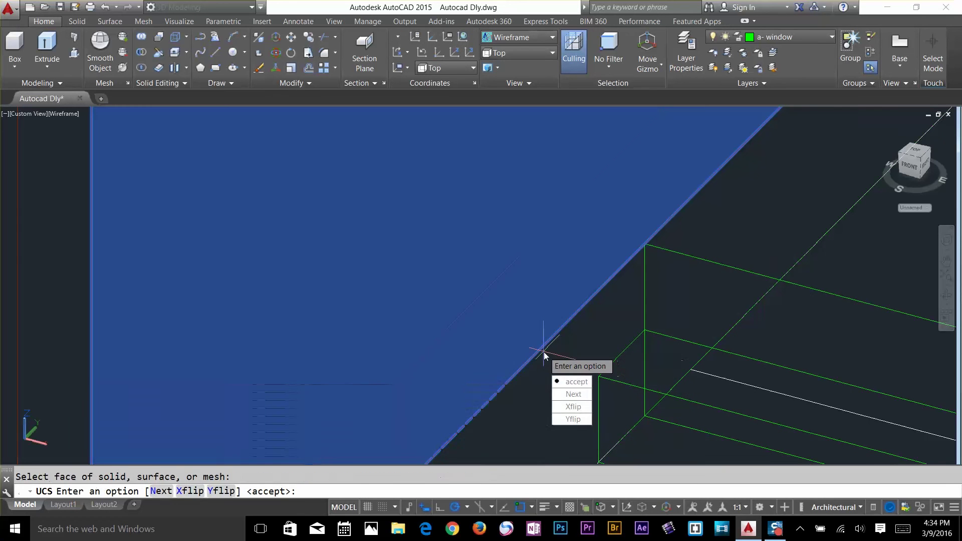
key(Return)
key(Escape)
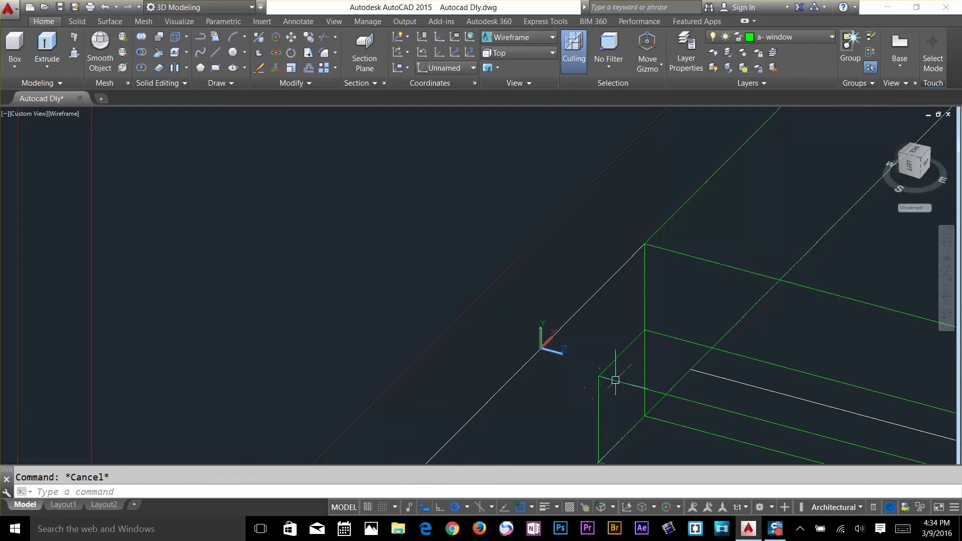
scroll(616, 403, up, 2)
text(p)
key(Return)
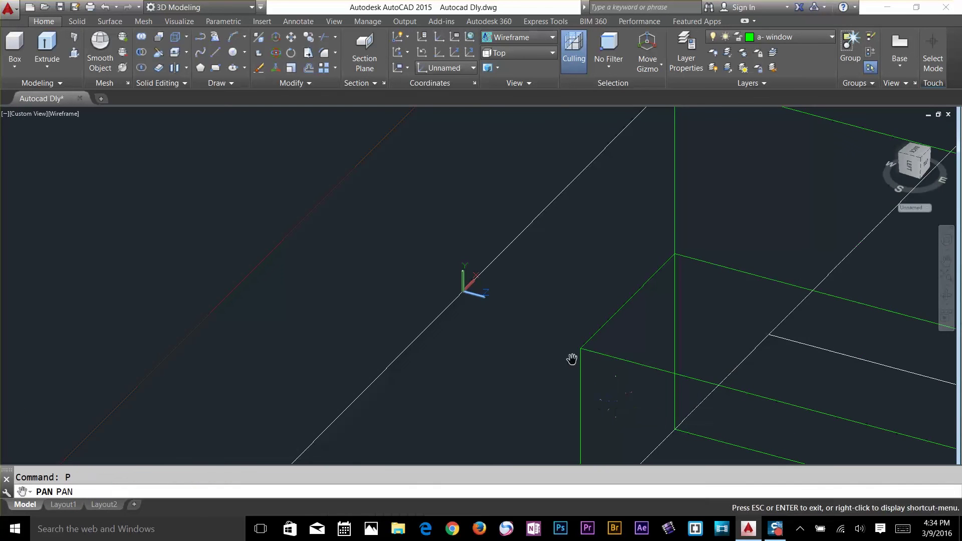
text(pl)
key(Return)
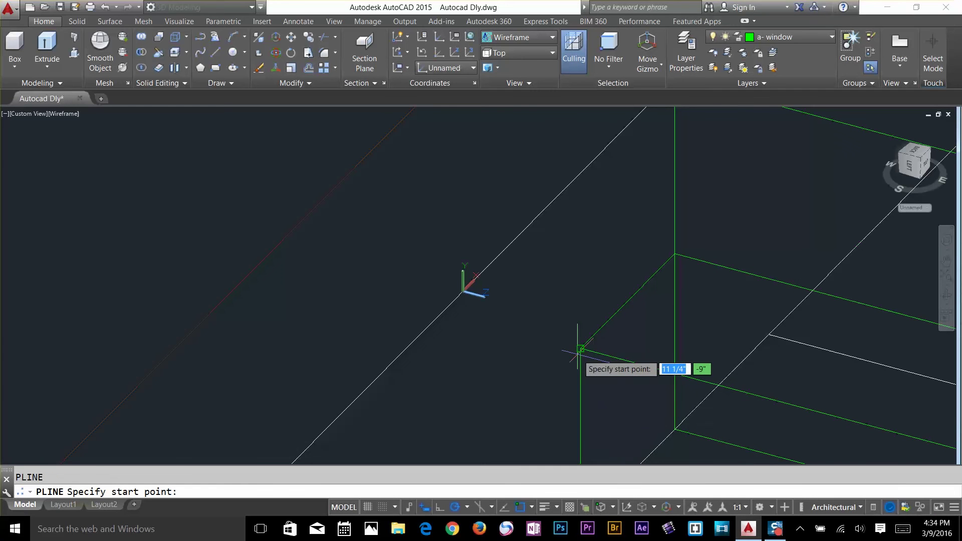
click(580, 348)
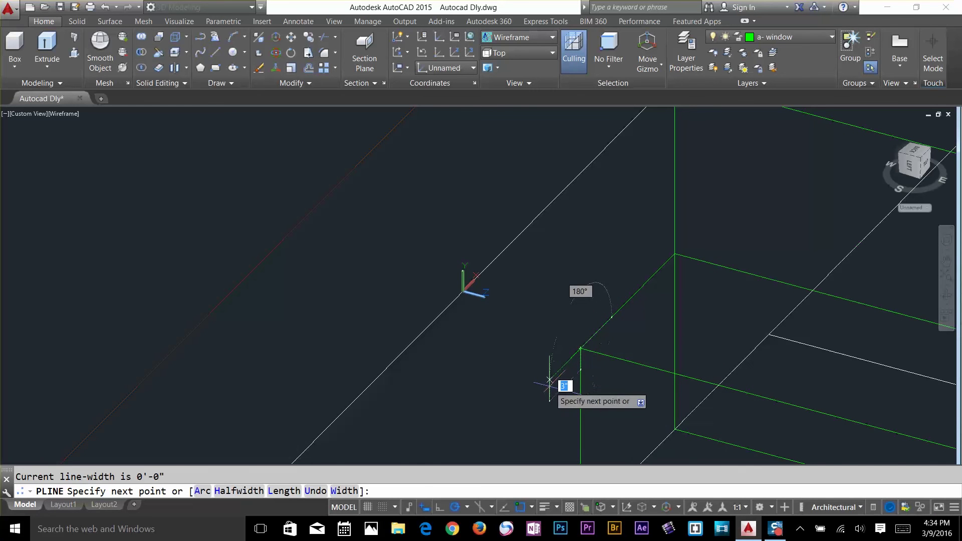
text(3)
key(Return)
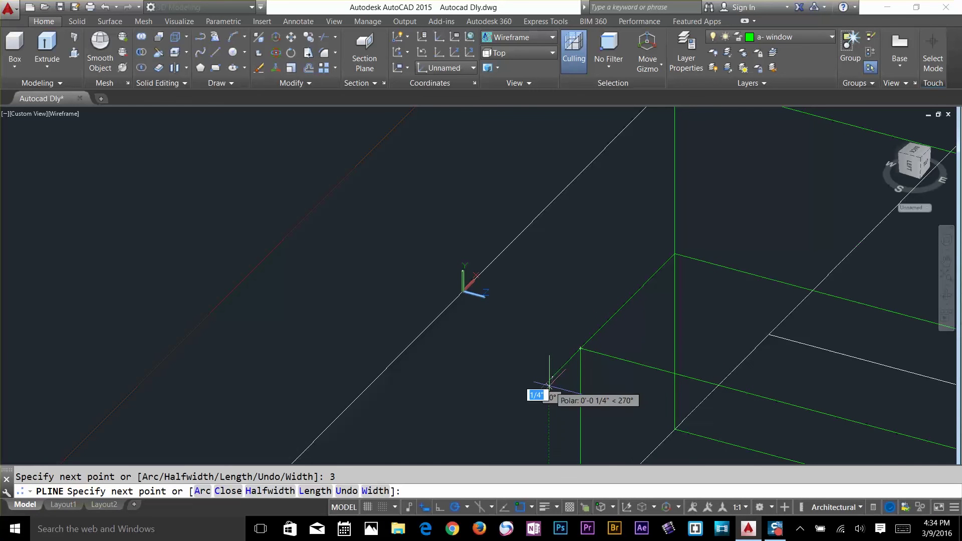
scroll(549, 386, up, 4)
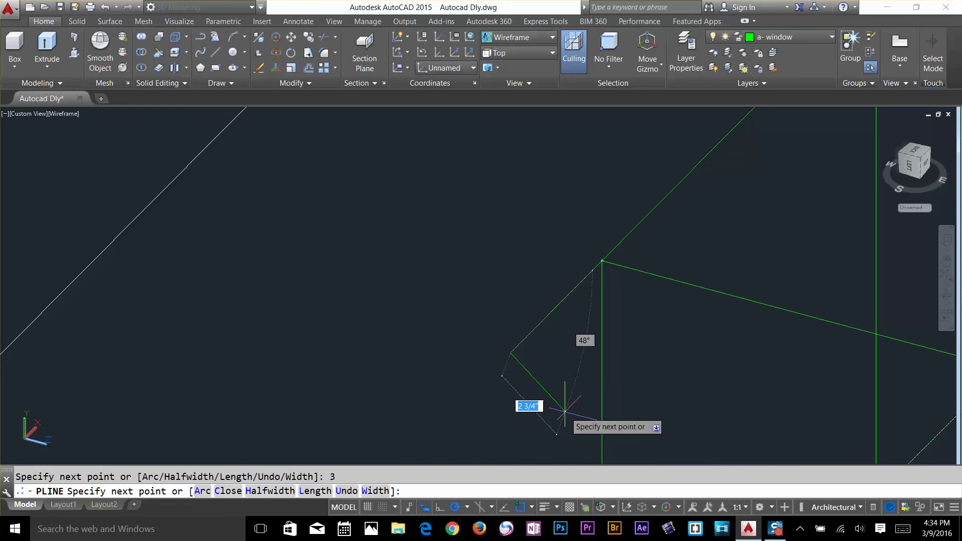
key(Return)
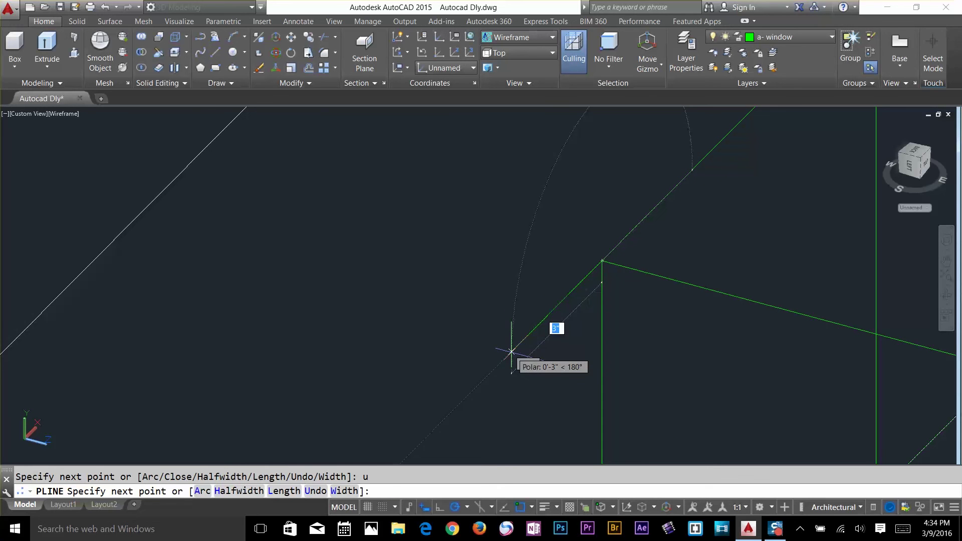
key(Return)
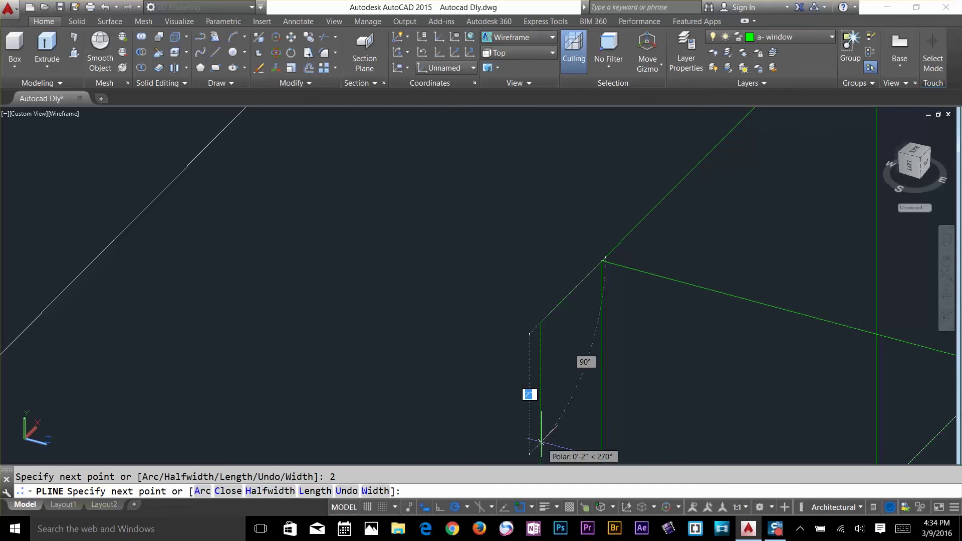
key(F8)
key(Escape)
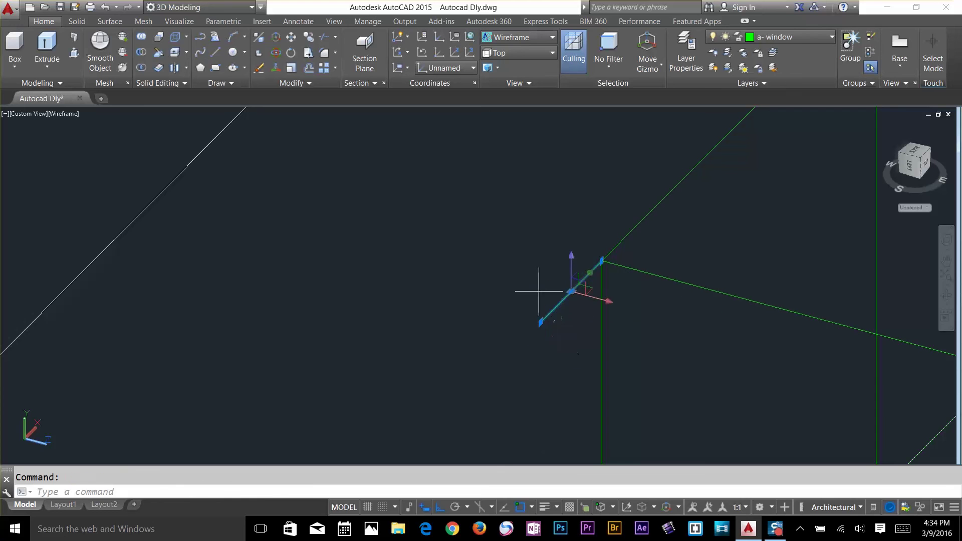
click(539, 291)
click(542, 339)
key(Escape)
click(563, 346)
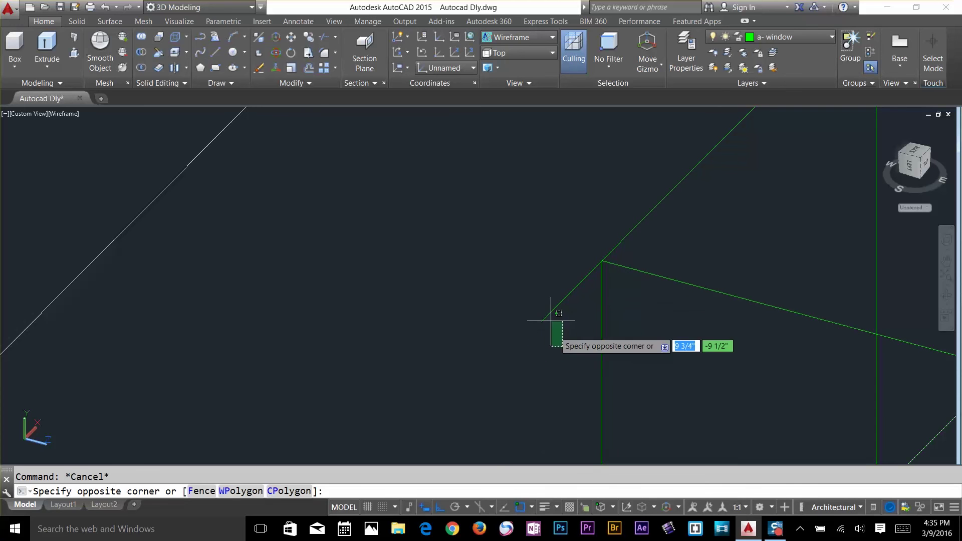
click(538, 281)
key(Delete)
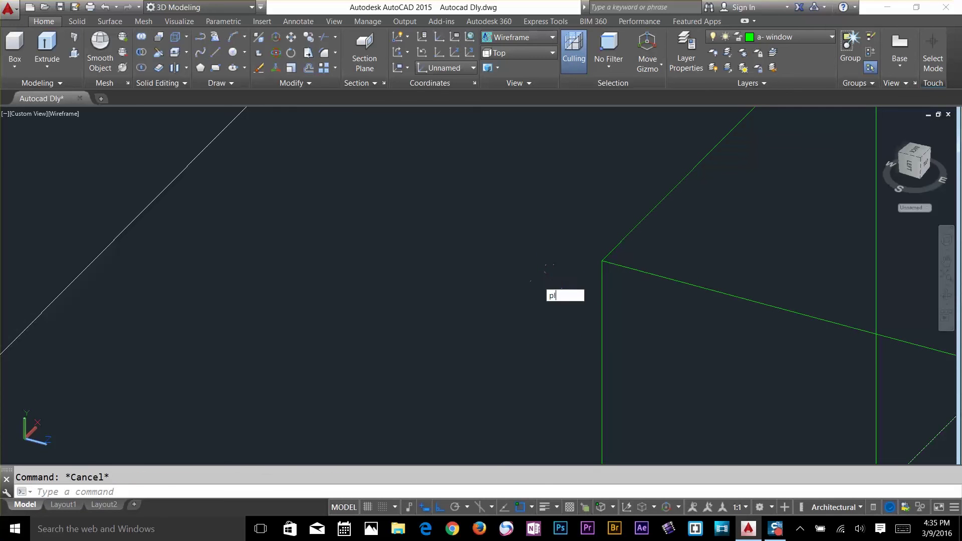
Draw a closed polyline profile, 2" outward and 2" down, from the top outer corner at the wall end of the lower step.
key(Return)
click(601, 260)
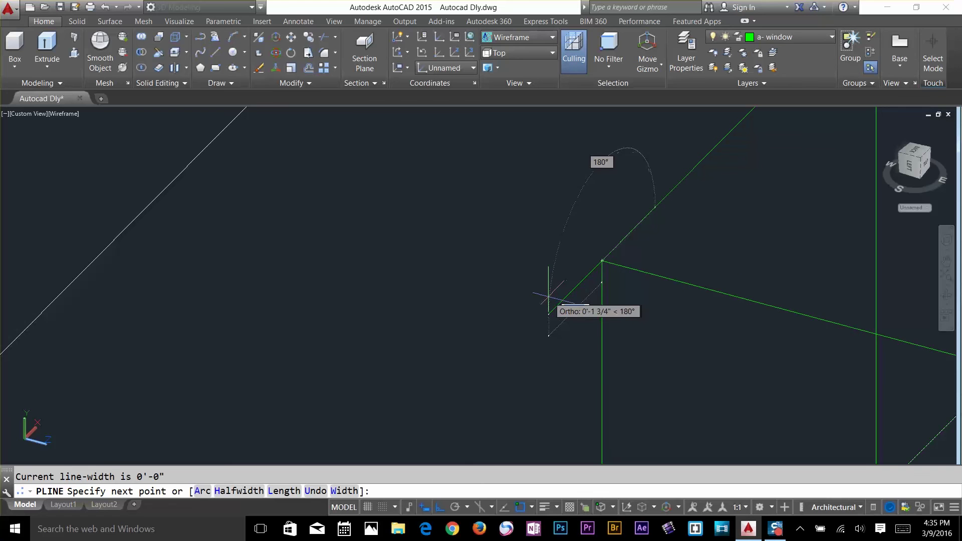
text(2)
key(Return)
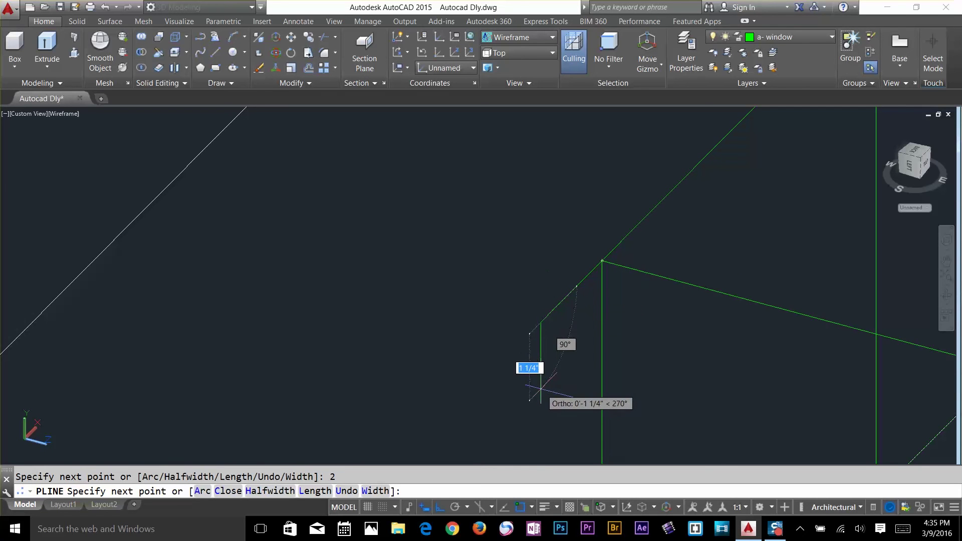
text(2)
key(Return)
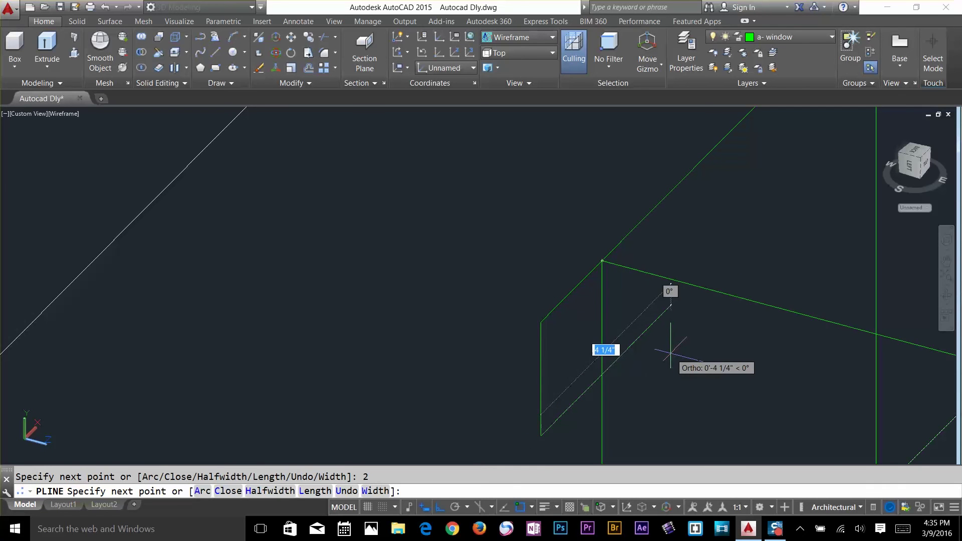
text(c)
key(Return)
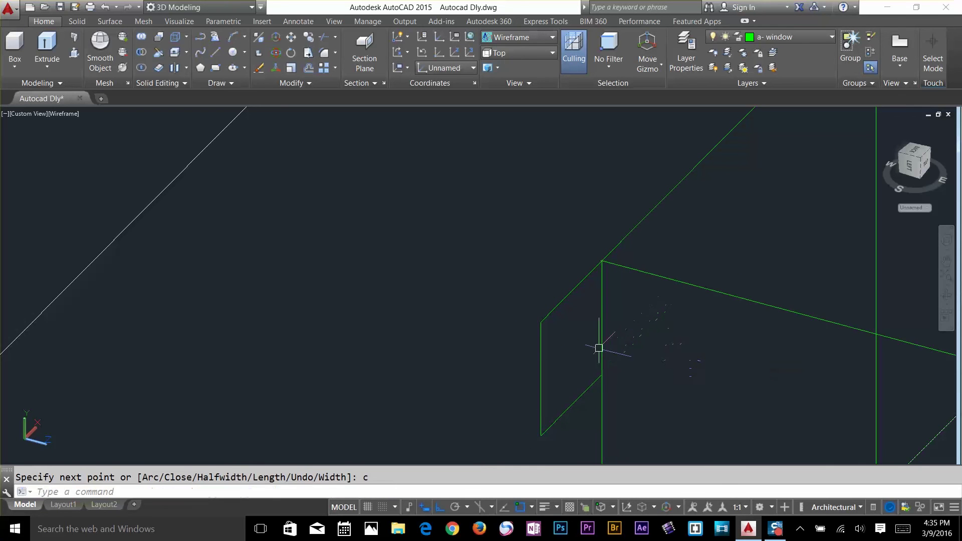
Convert the outer vertical edge of the square step profile into an outward-bulging arc.
click(542, 342)
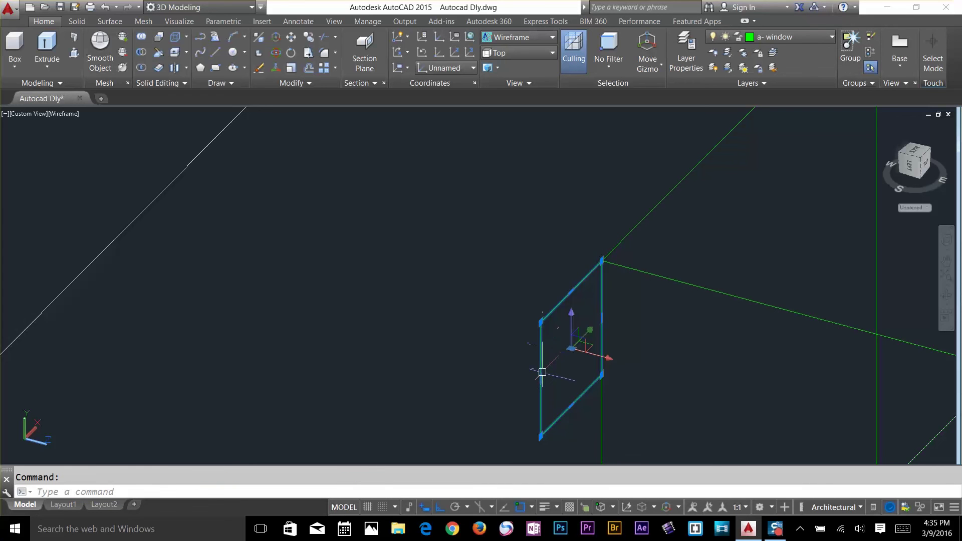
mouse_move(541, 379)
click(590, 421)
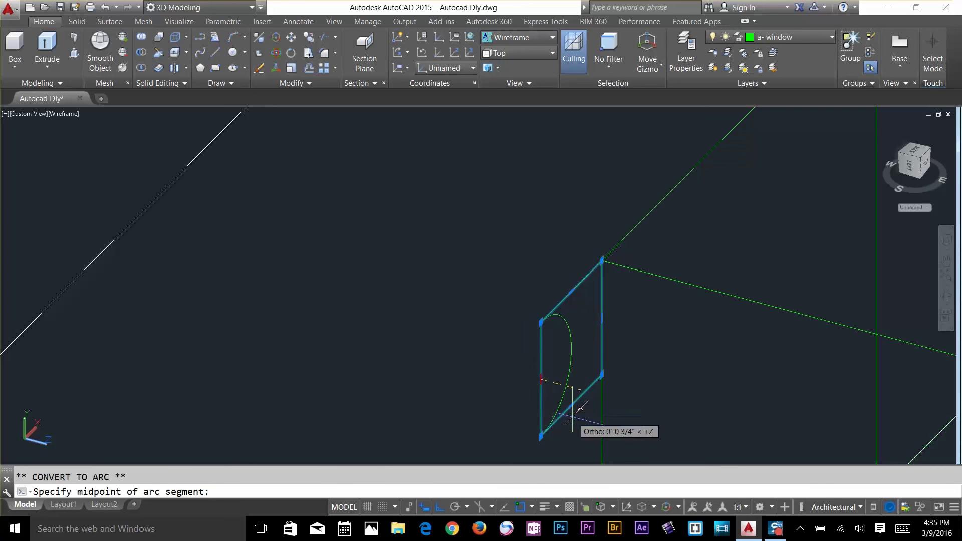
key(Escape)
mouse_move(544, 381)
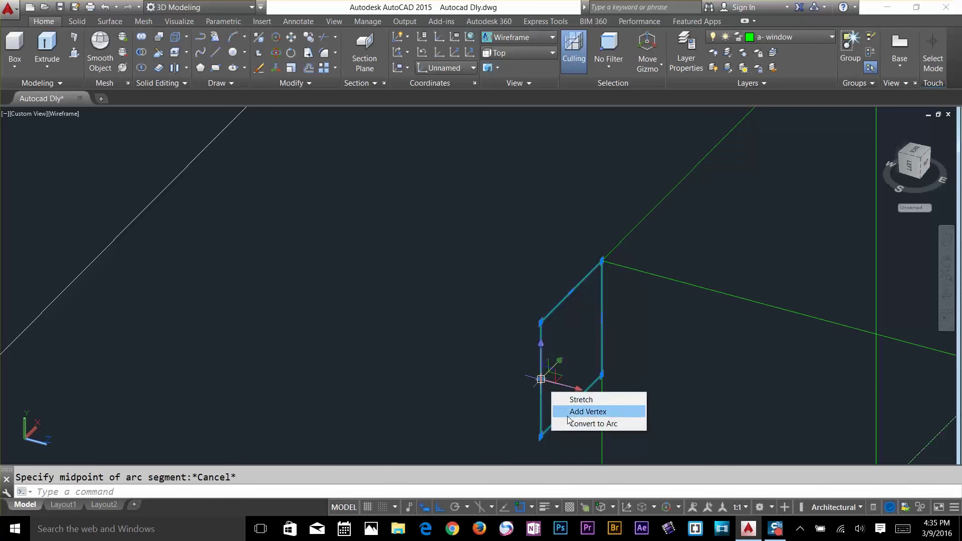
click(587, 423)
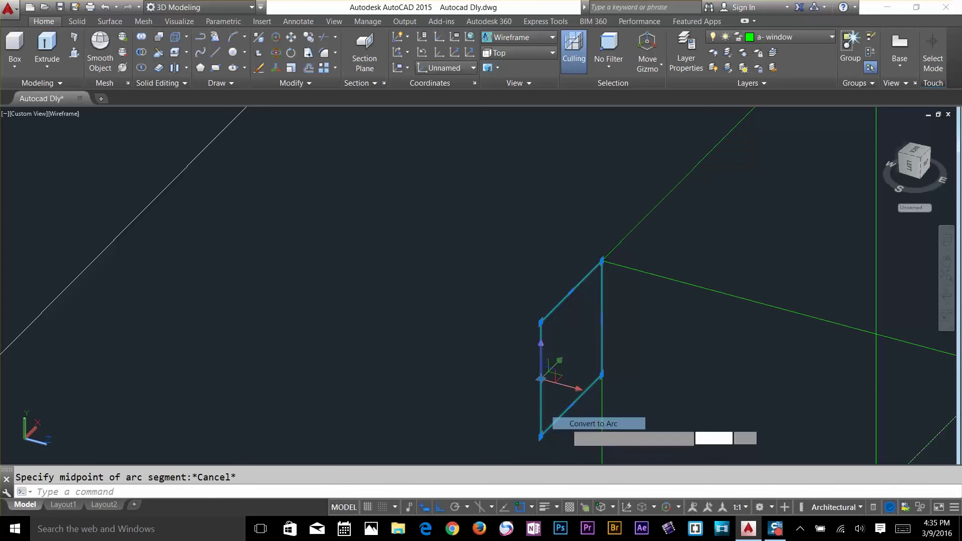
click(527, 395)
key(Escape)
Move the rounded nosing profile 1" inward along the top end edge of the lower step.
scroll(564, 373, down, 4)
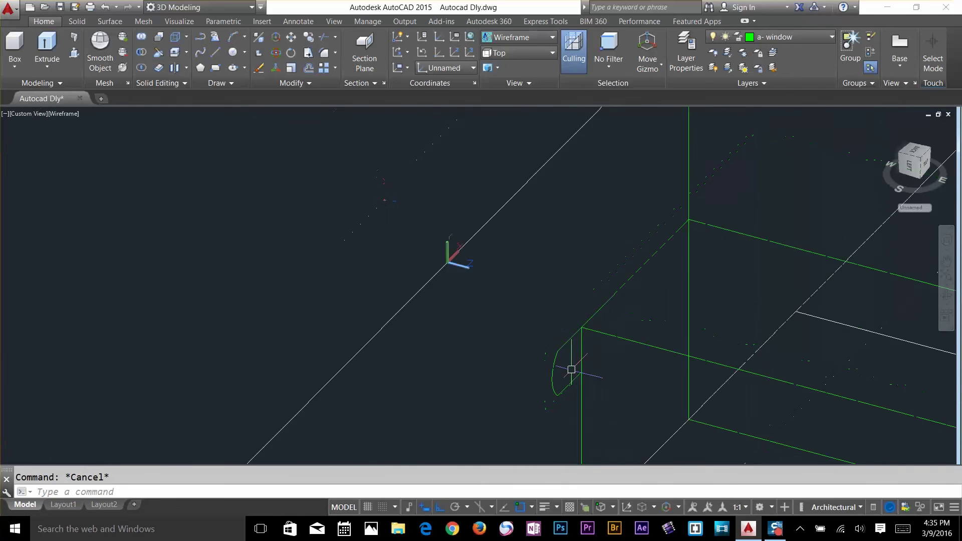
scroll(587, 343, up, 2)
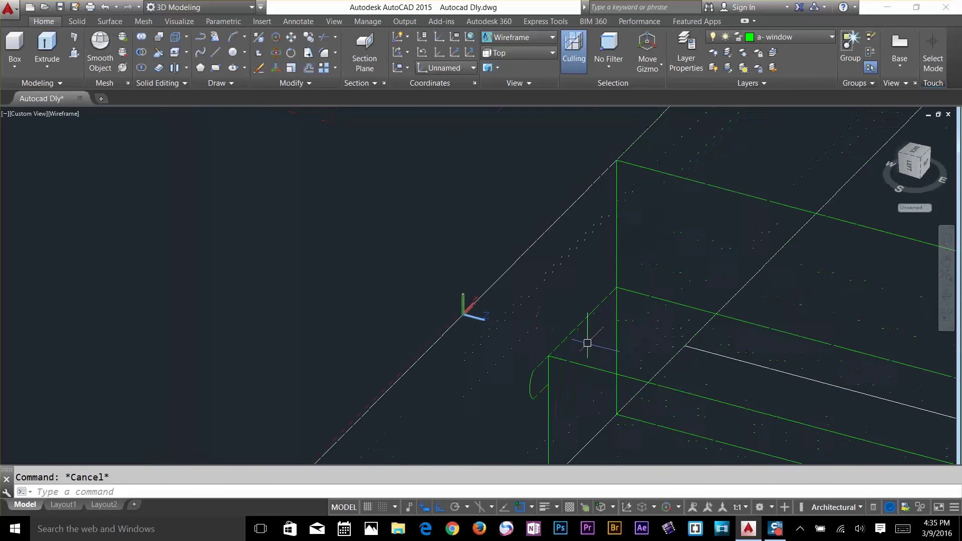
text(m)
key(Return)
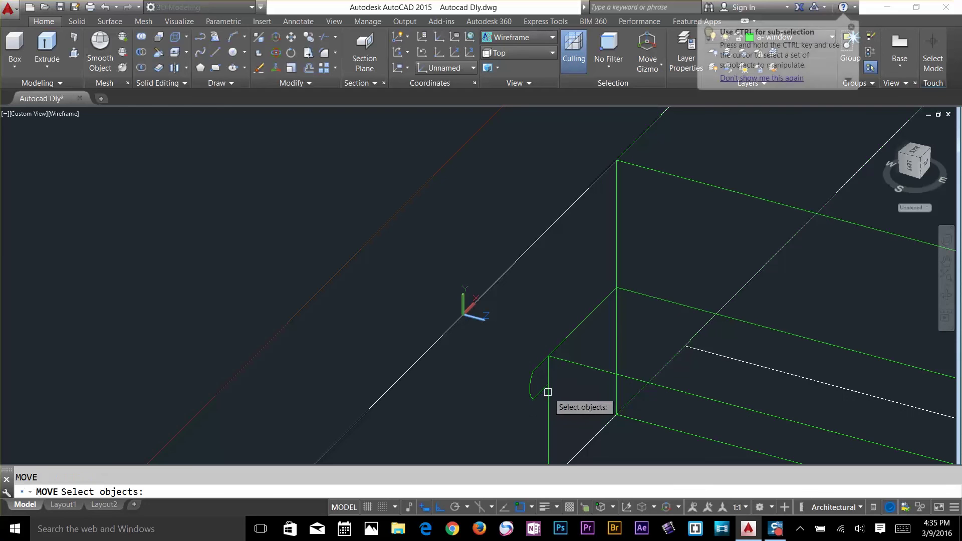
click(548, 383)
key(Return)
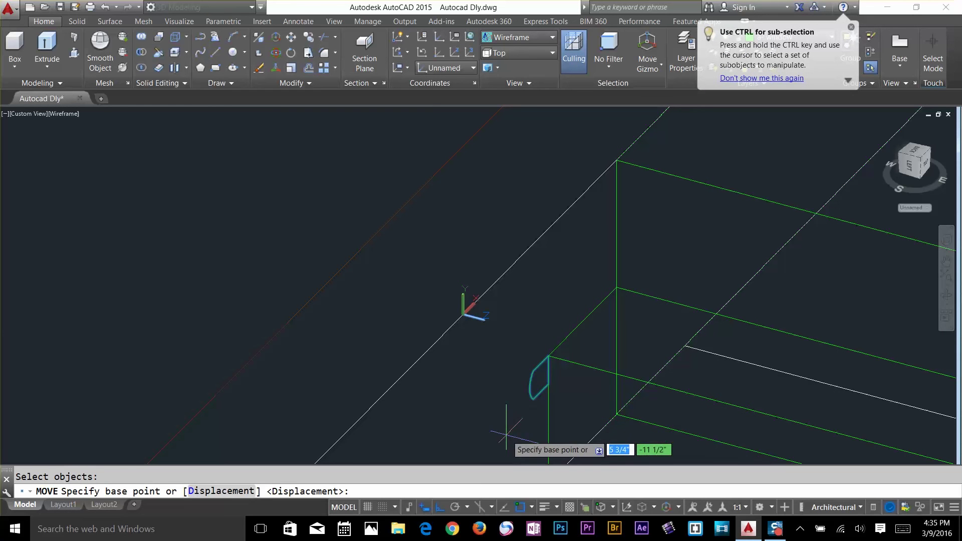
click(518, 420)
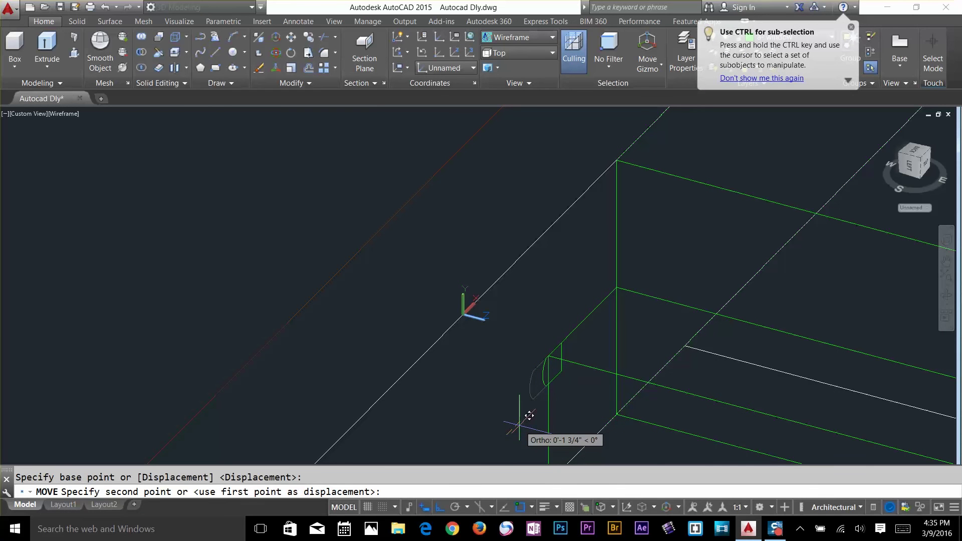
text(1)
key(Return)
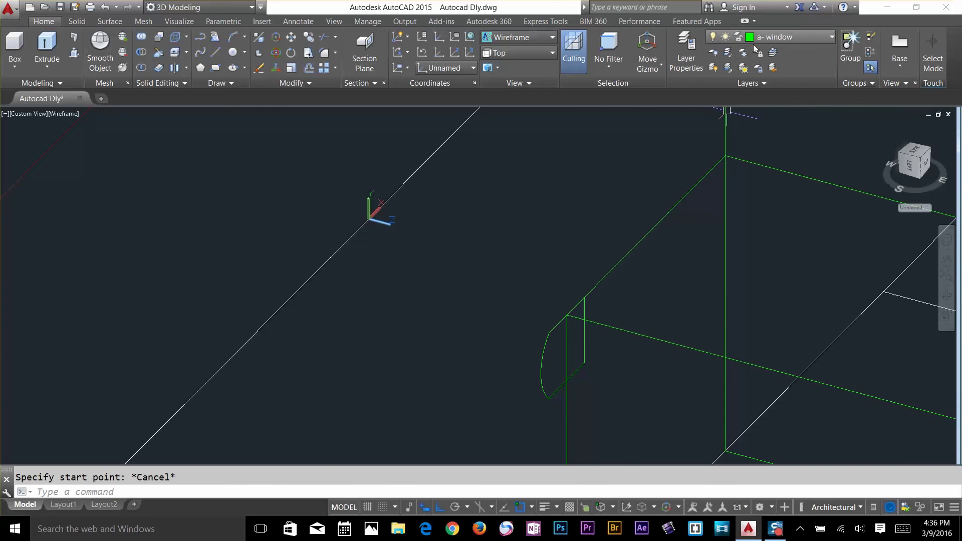
Make layer 0 the current layer.
click(757, 43)
click(760, 54)
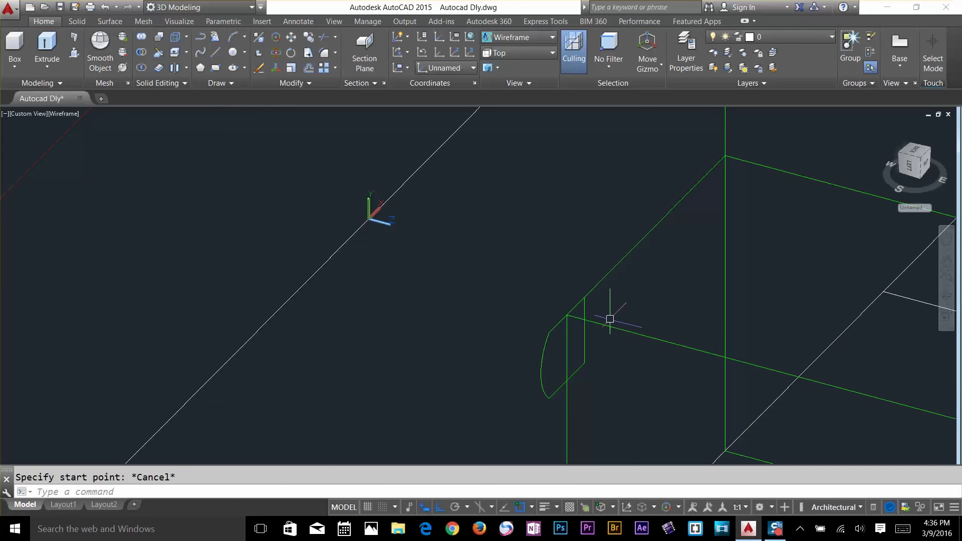
text(pl)
key(Return)
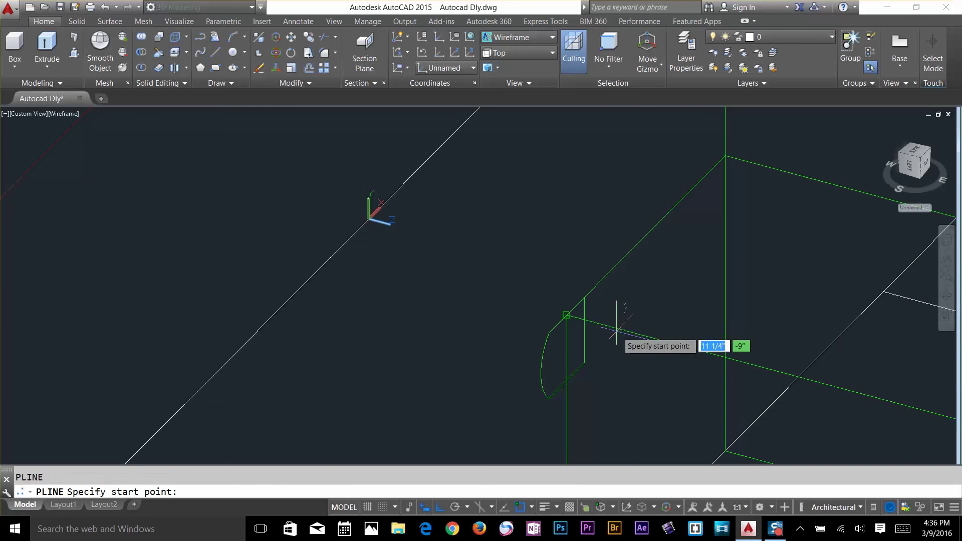
click(567, 316)
scroll(567, 315, down, 4)
middle_drag(708, 353, 331, 206)
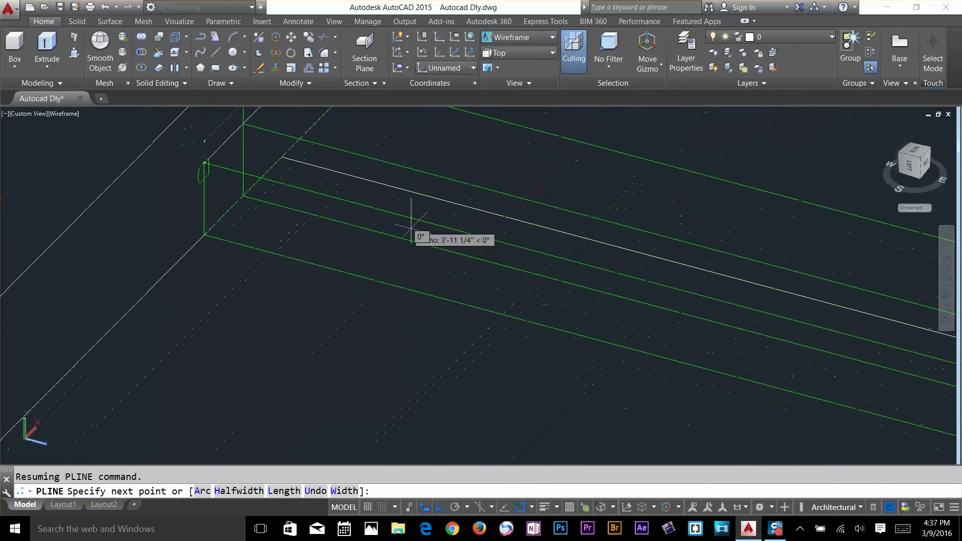
scroll(618, 262, down, 5)
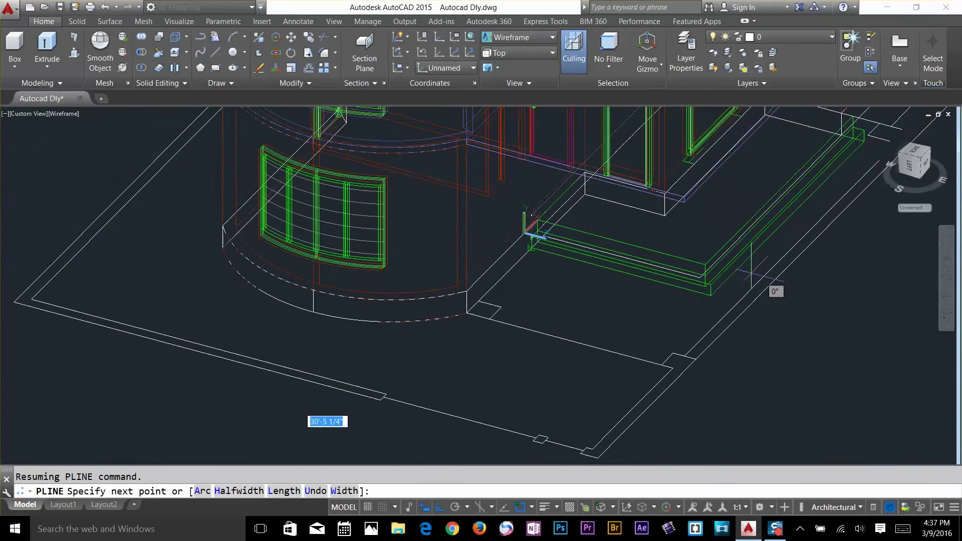
scroll(651, 281, up, 6)
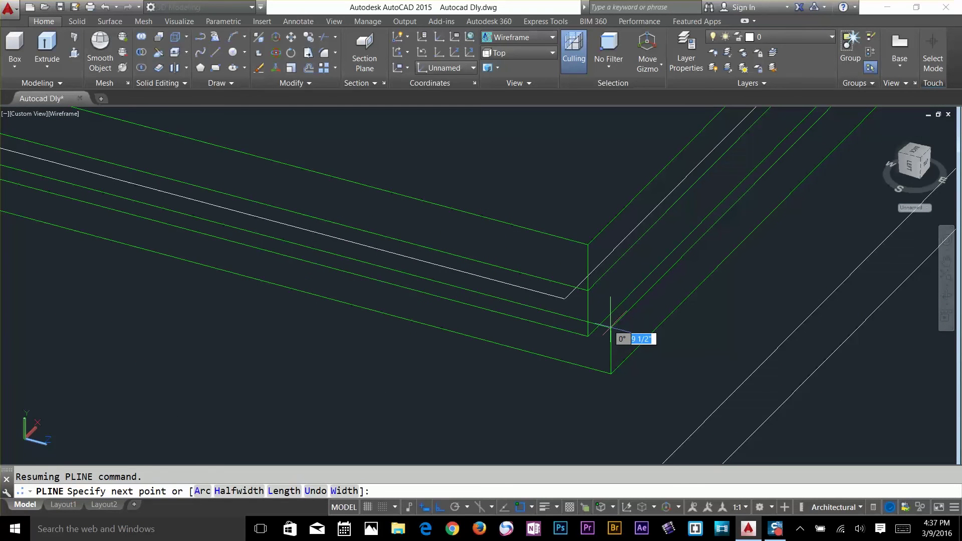
key(F3)
key(F3)
scroll(606, 331, down, 2)
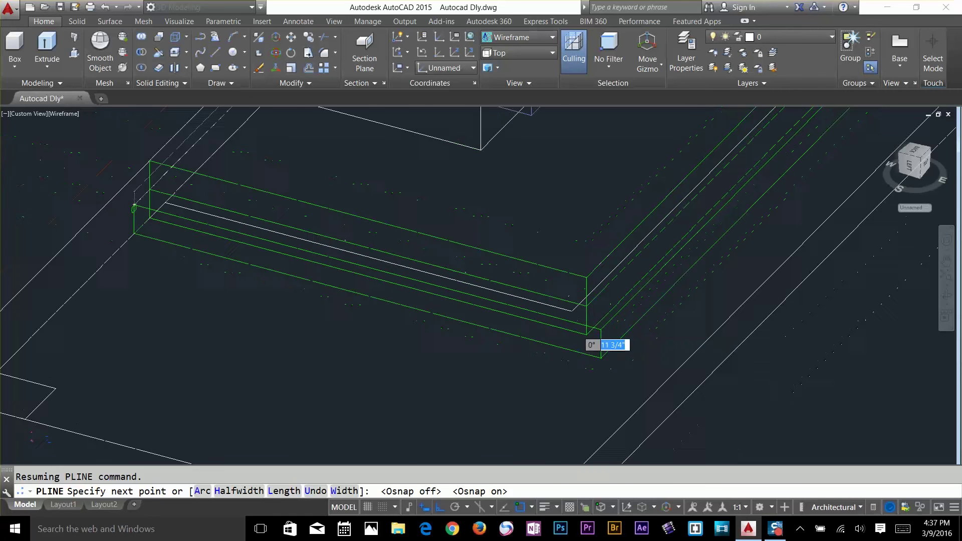
scroll(601, 331, down, 4)
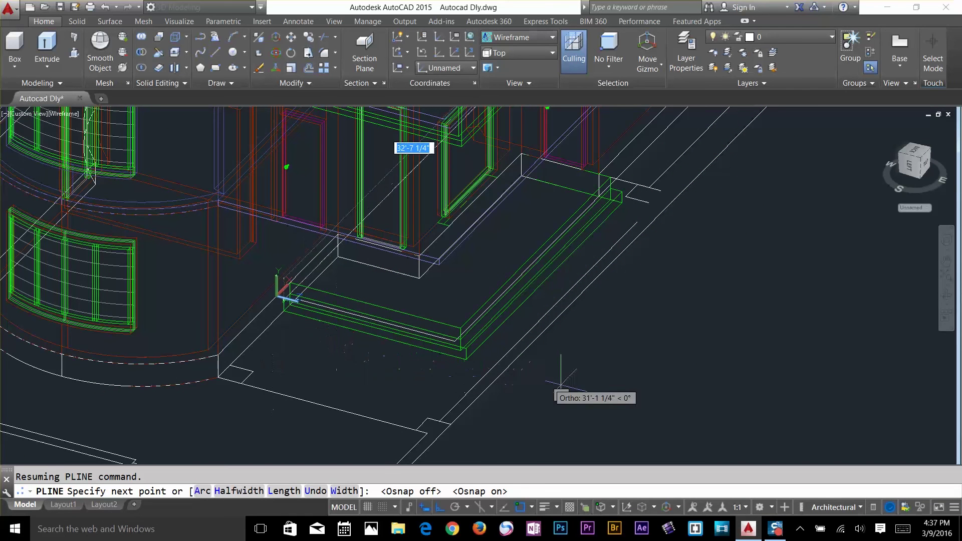
key(Escape)
scroll(283, 289, up, 5)
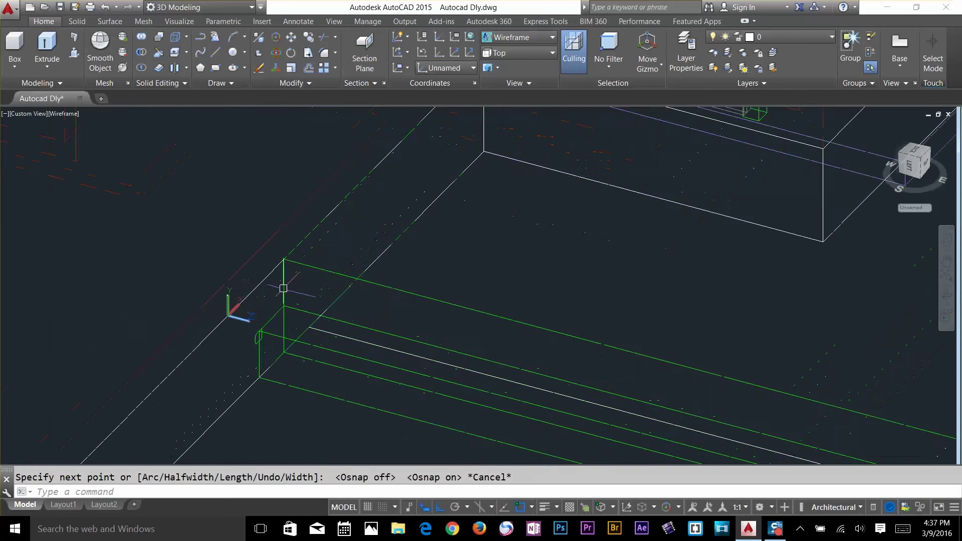
key(Escape)
Reset the UCS to the World coordinate system.
scroll(259, 307, up, 3)
text(ucs)
key(Return)
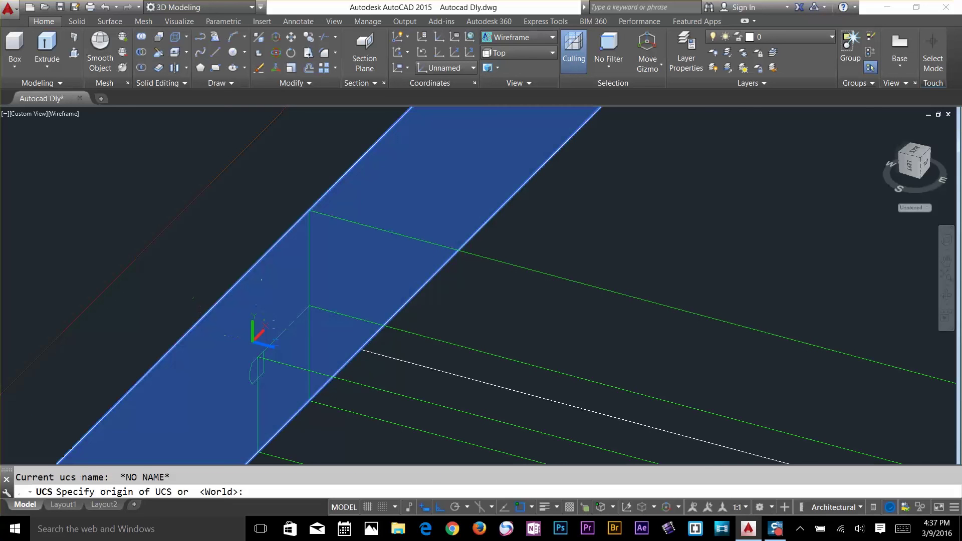
key(Return)
Draw a polyline path along the lower step's outer top edge, from the nosing profile around the front corner to the far end.
text(pl)
key(Return)
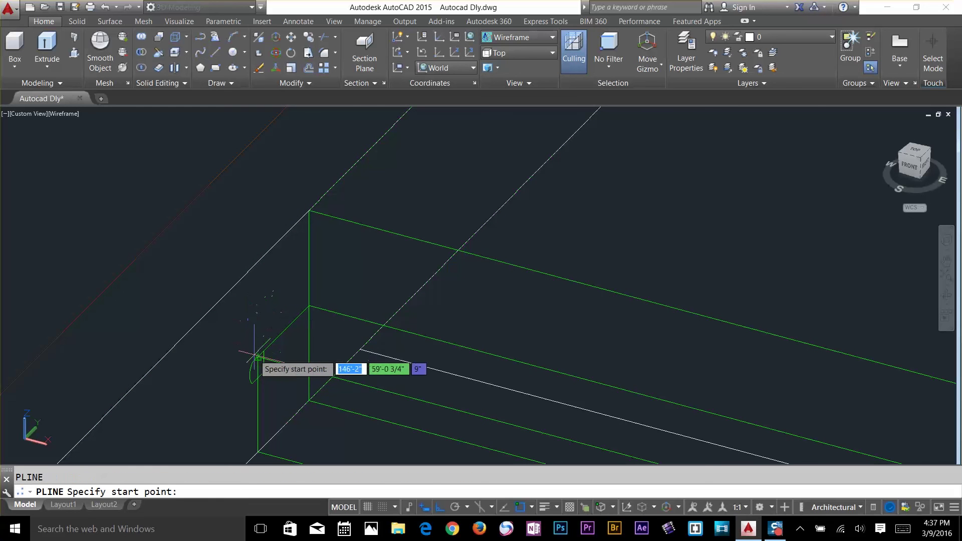
click(258, 357)
scroll(326, 372, down, 4)
middle_drag(434, 390, 182, 188)
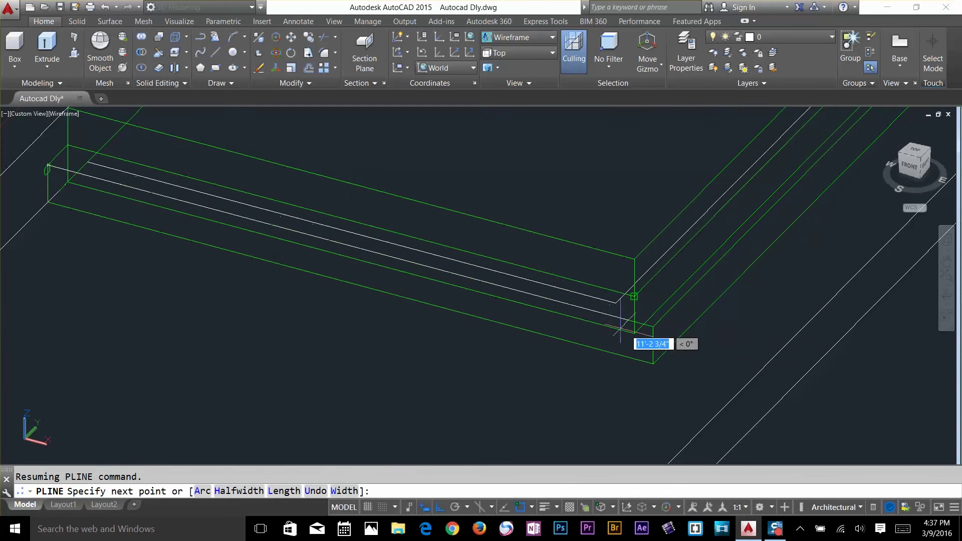
click(653, 328)
scroll(702, 283, down, 2)
scroll(769, 275, down, 2)
middle_drag(770, 275, 535, 378)
scroll(733, 199, up, 5)
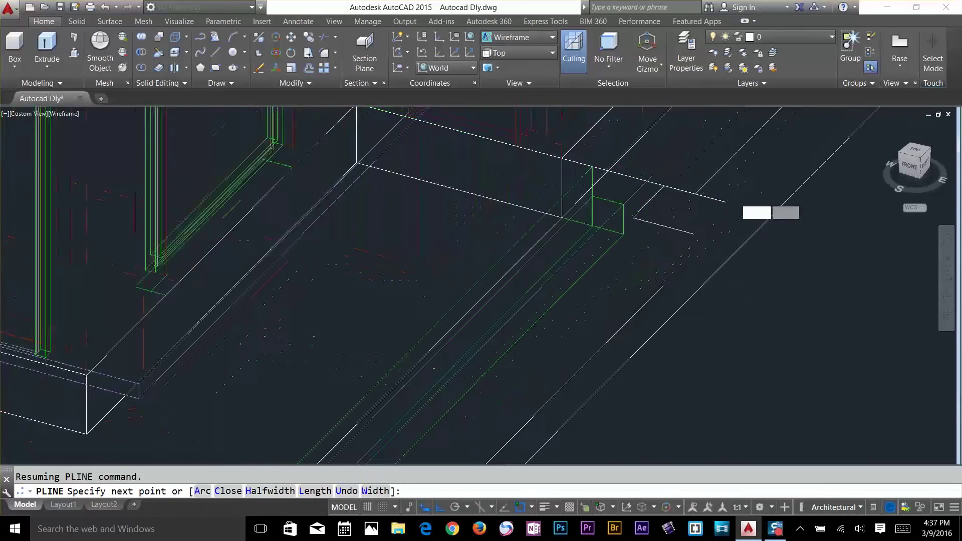
click(575, 206)
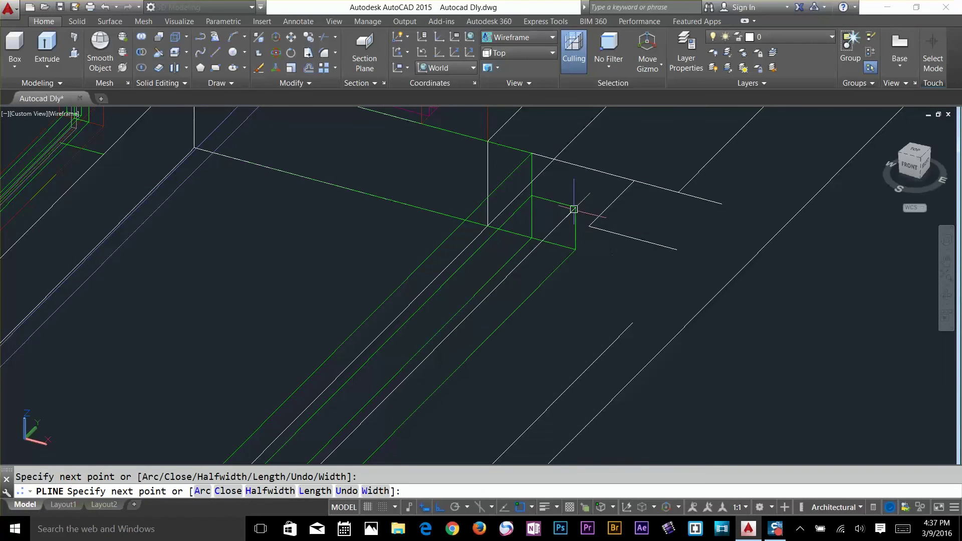
key(Escape)
Copy the polyline path from the lower step's far top corner to the upper step's top corner.
text(co)
key(Return)
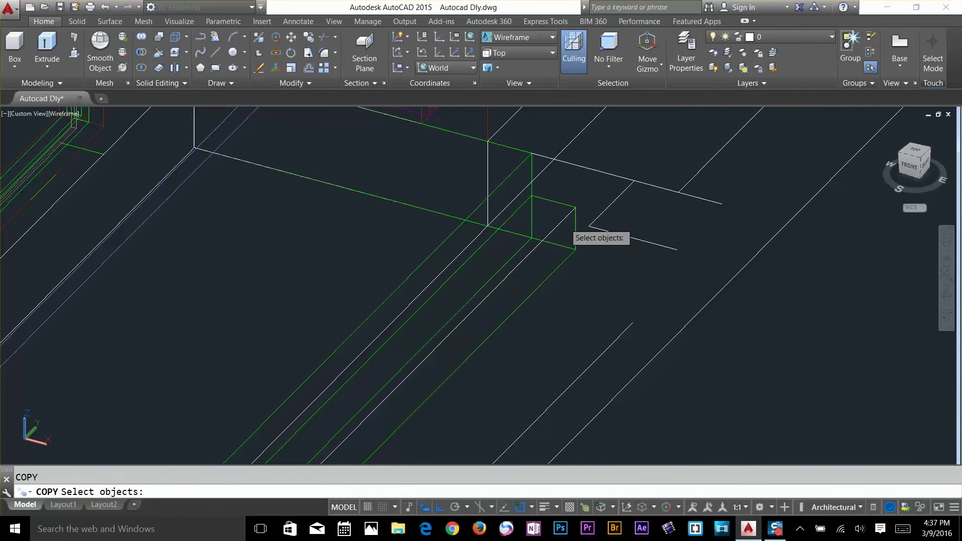
click(571, 214)
key(Return)
click(583, 200)
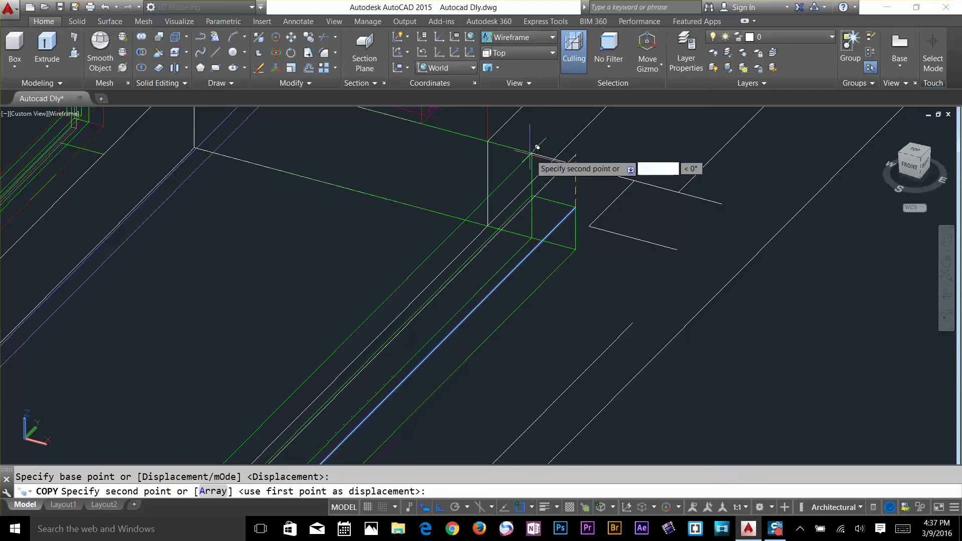
key(Return)
scroll(554, 245, down, 6)
middle_drag(554, 246, 718, 221)
scroll(443, 290, up, 6)
scroll(313, 339, up, 3)
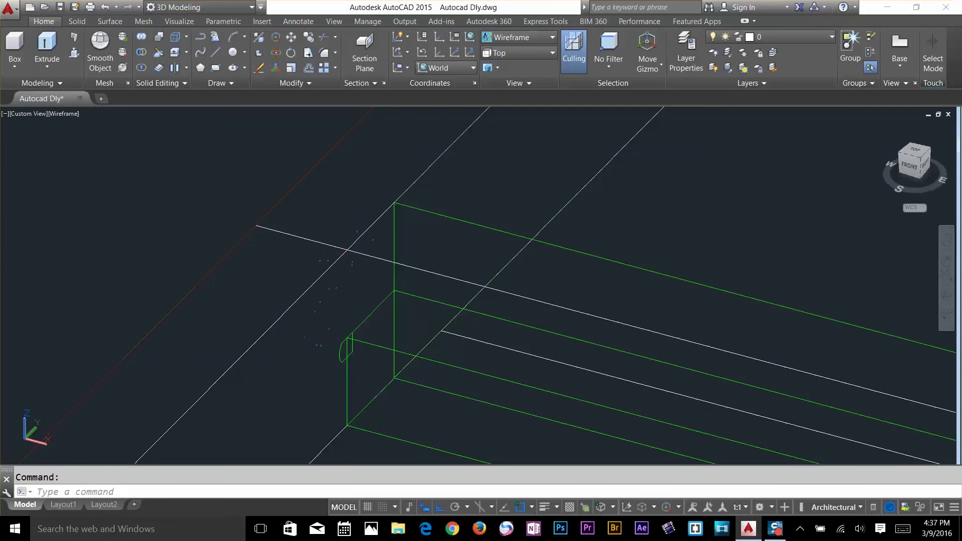
click(361, 253)
key(Escape)
Extrude the rounded nosing profile along the polyline path on the lower step's edge.
text(ext)
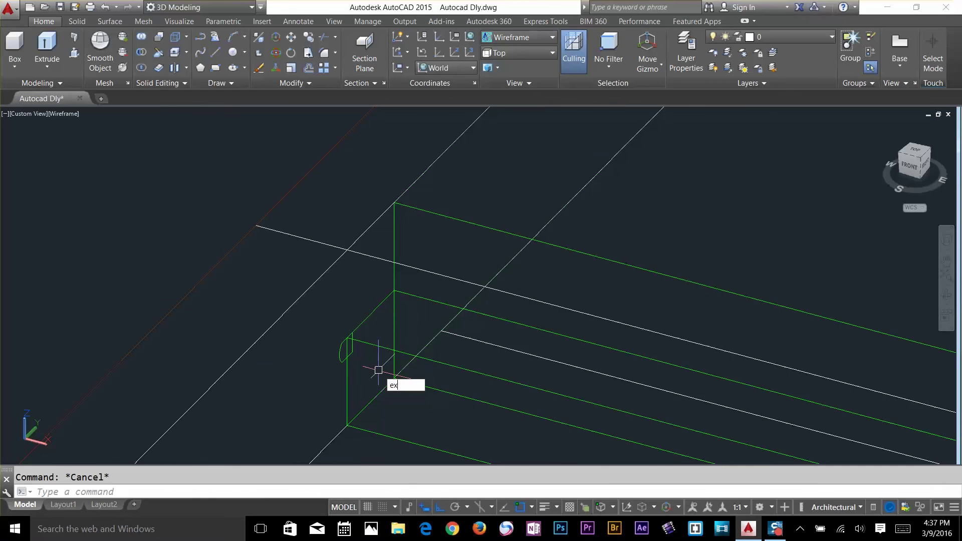
key(Return)
click(341, 355)
key(Return)
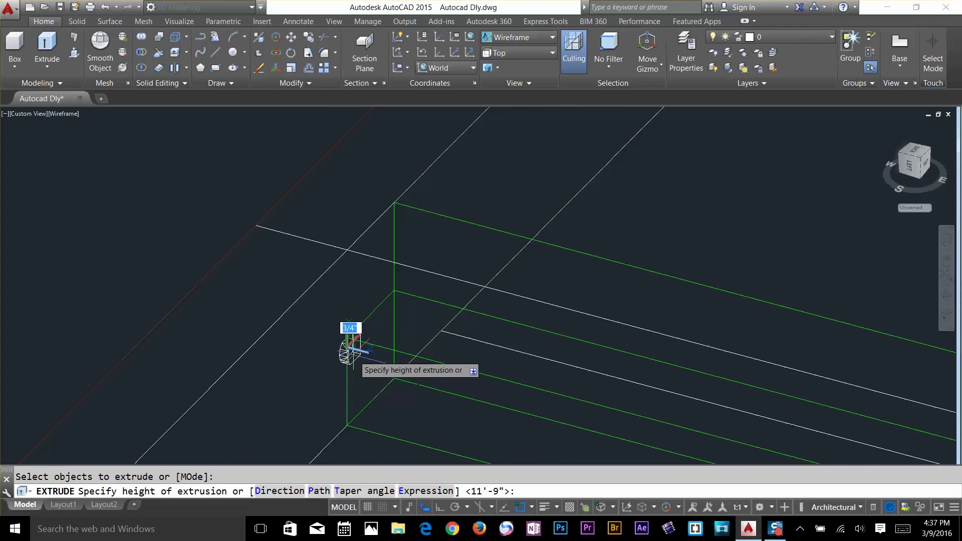
text(p)
key(Return)
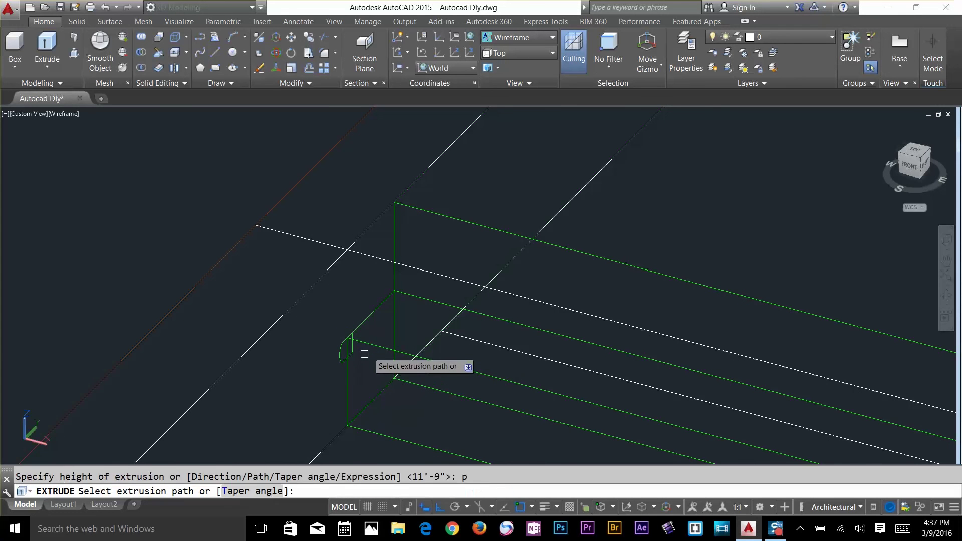
scroll(366, 346, down, 8)
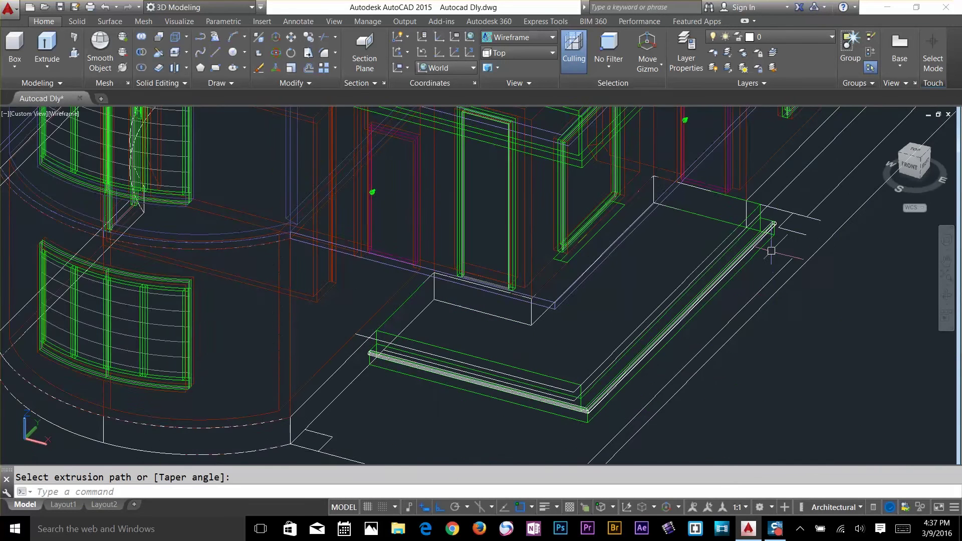
scroll(774, 225, up, 6)
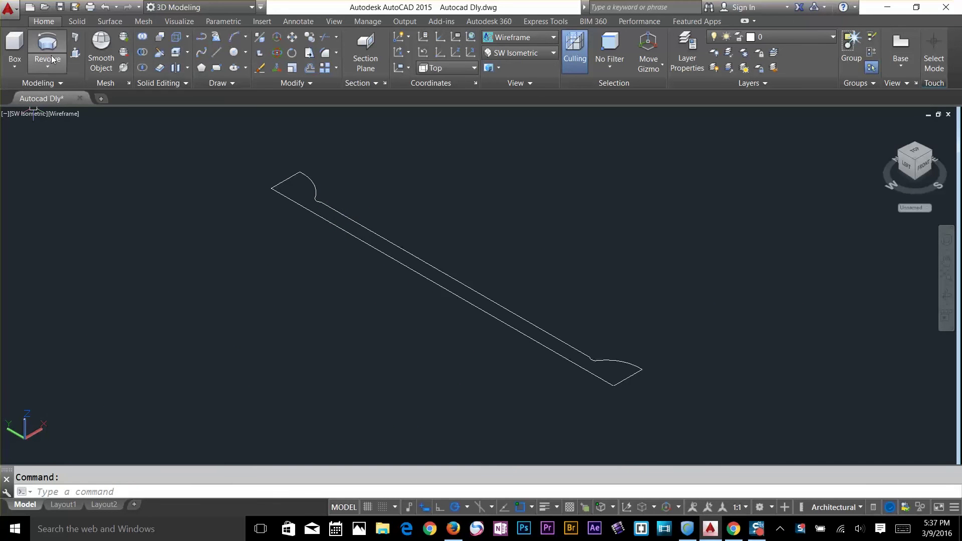
Revolve the closed column profile 360 degrees about its long straight edge to form a solid column.
click(490, 300)
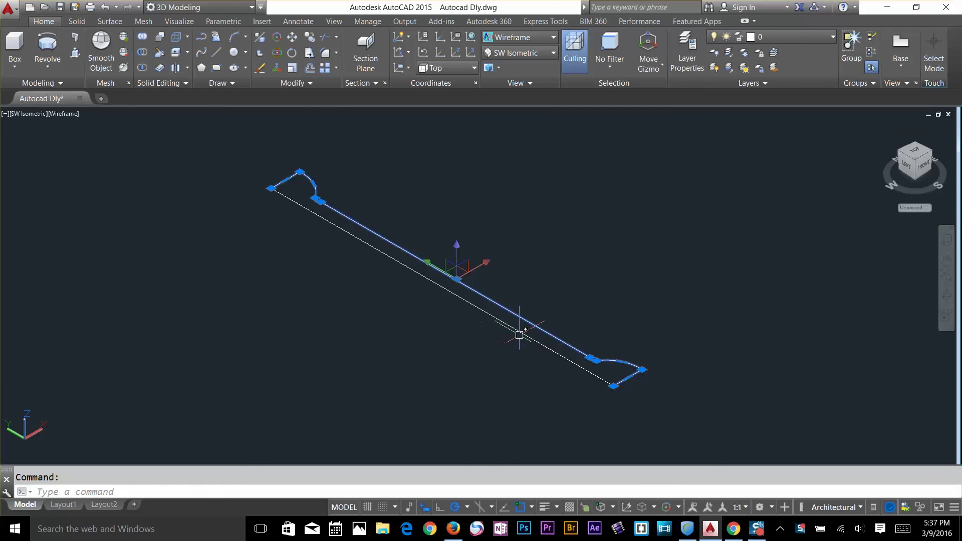
key(Escape)
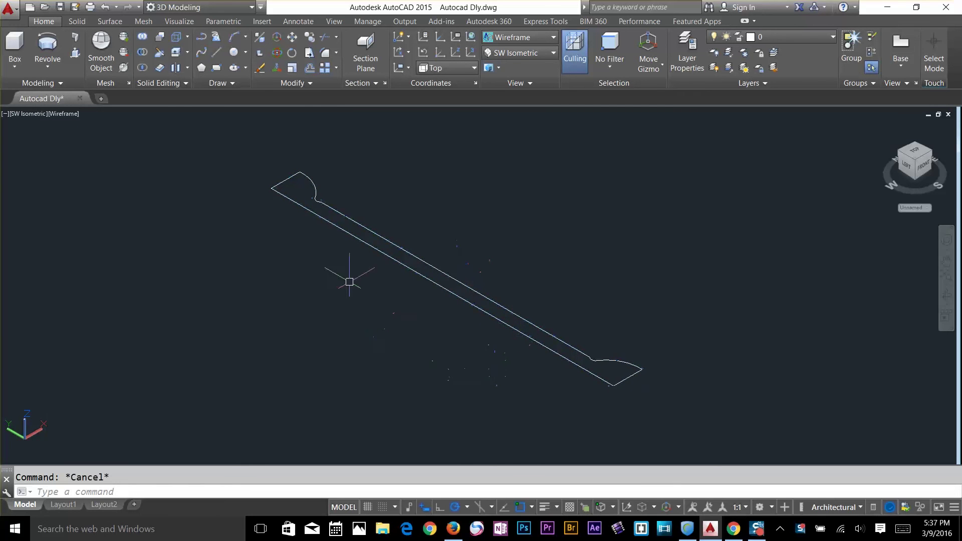
click(57, 50)
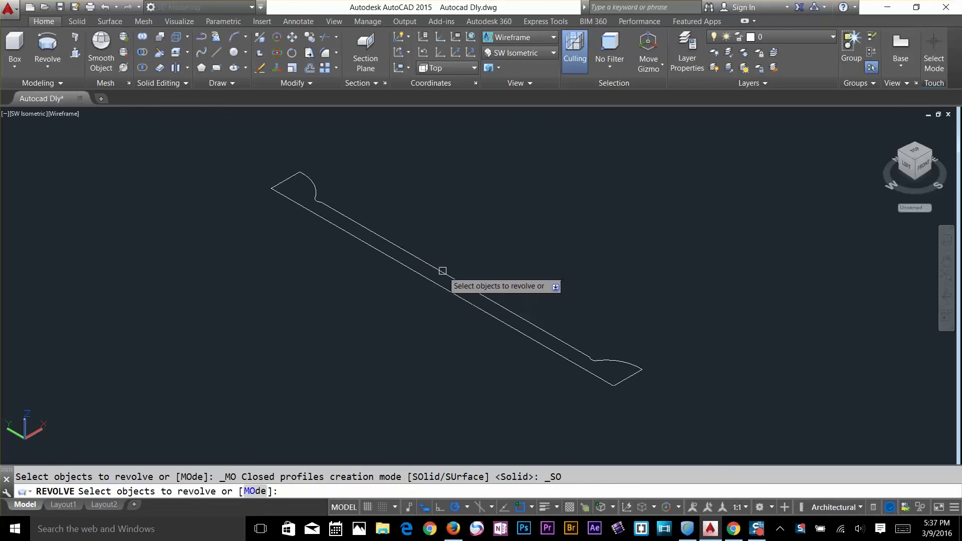
click(442, 271)
key(Return)
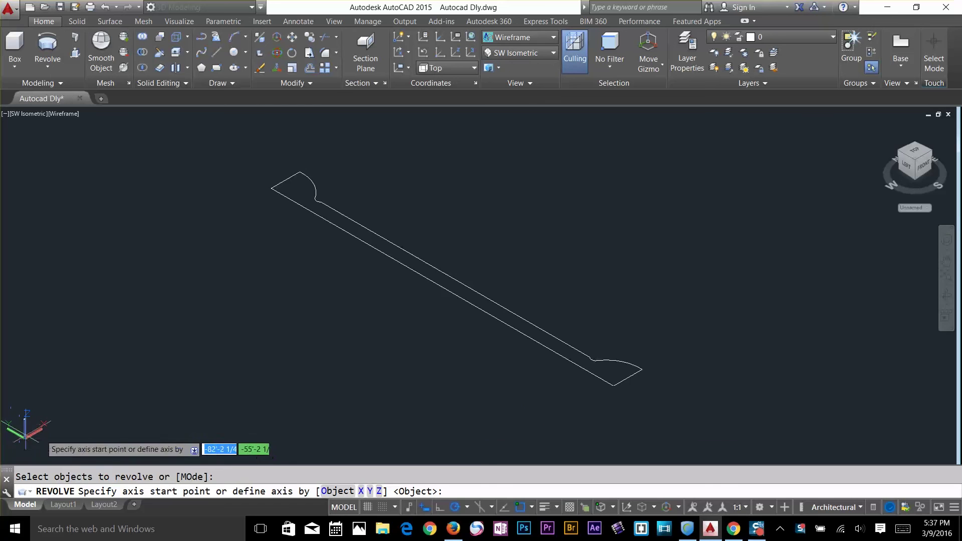
click(613, 387)
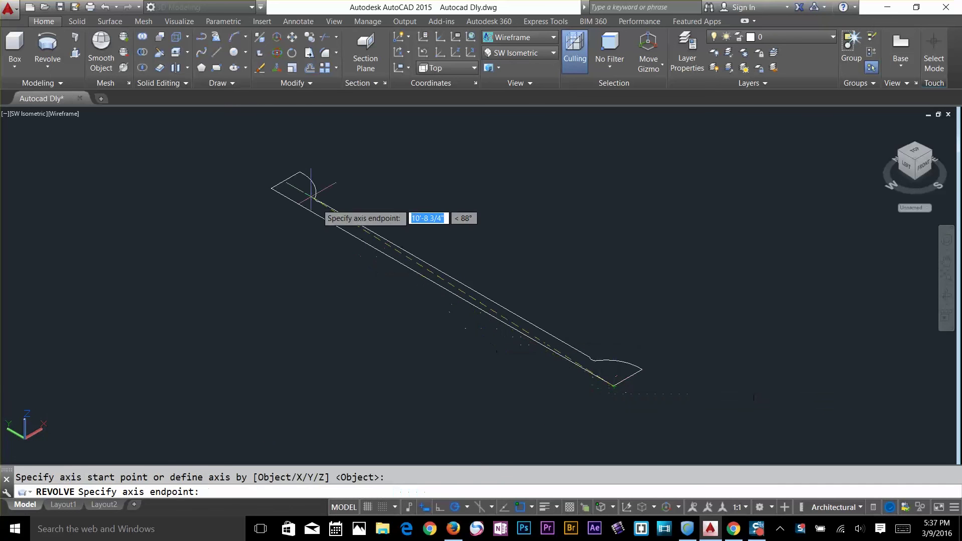
click(272, 188)
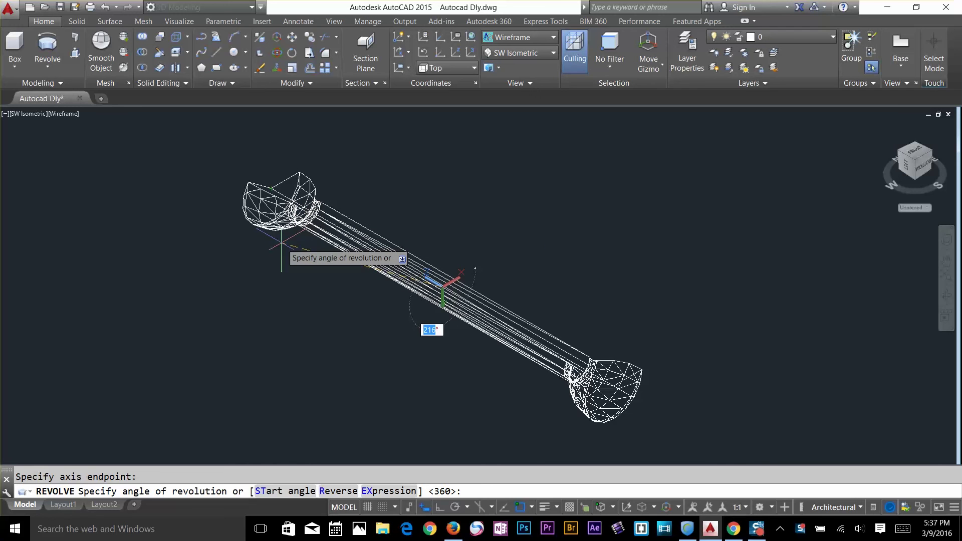
key(Return)
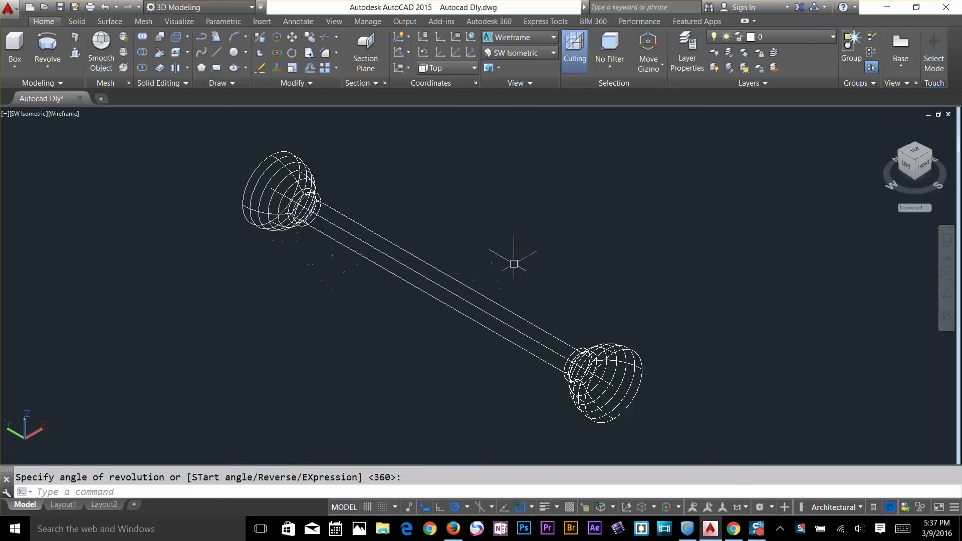
Change the visual style to Shaded with edges.
key(Escape)
click(525, 37)
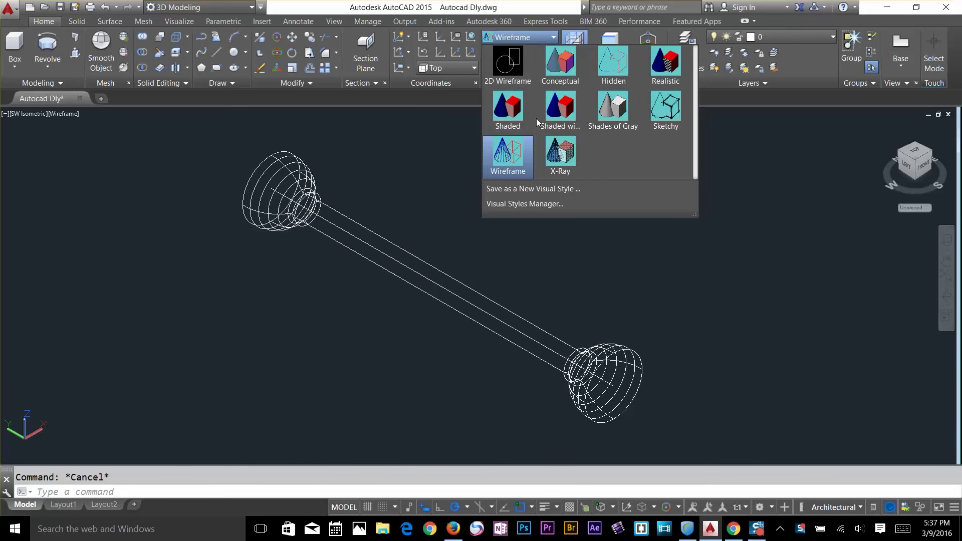
click(543, 120)
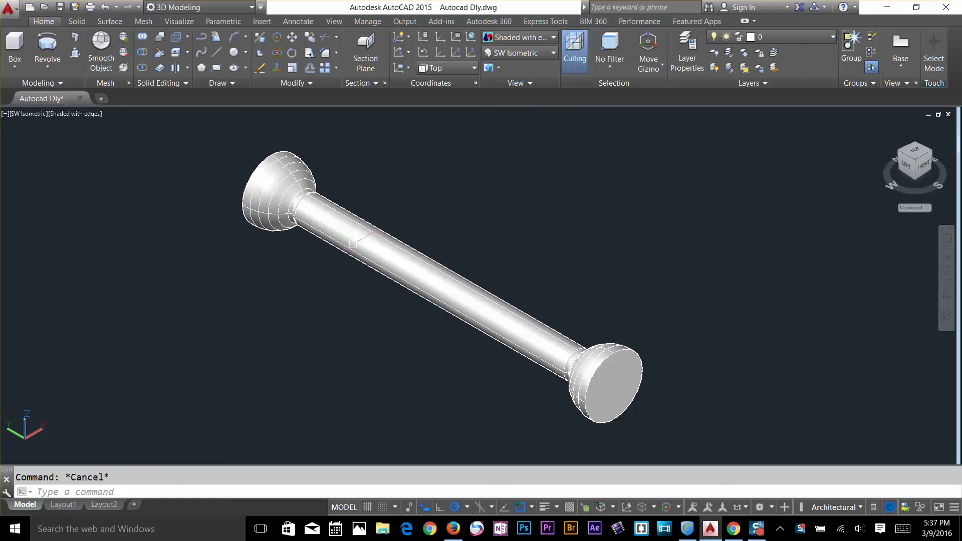
Examine the revolved column and the house's front, including the balcony, columns, entrance steps and roof parapet.
scroll(437, 229, down, 8)
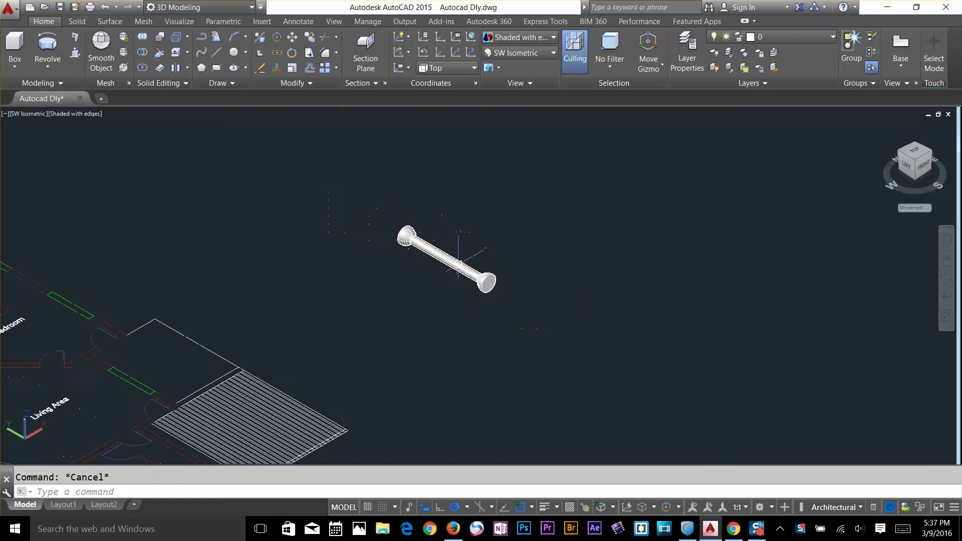
middle_drag(613, 227, 376, 366)
scroll(498, 317, up, 4)
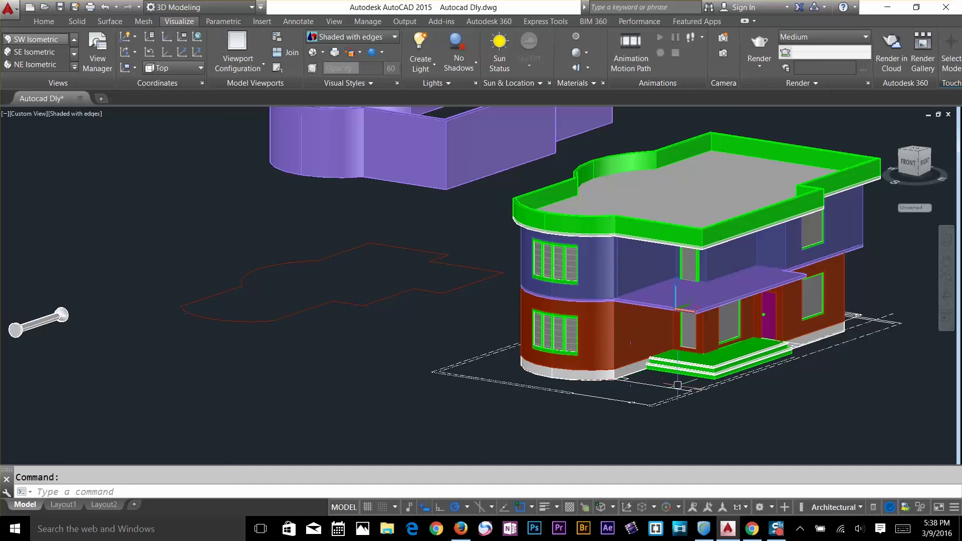
middle_drag(740, 263, 565, 302)
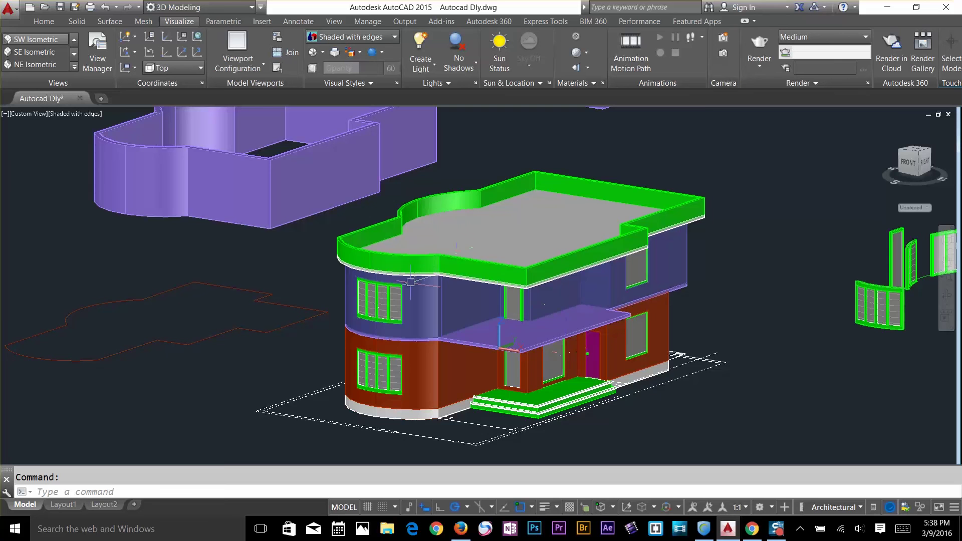
scroll(465, 313, up, 3)
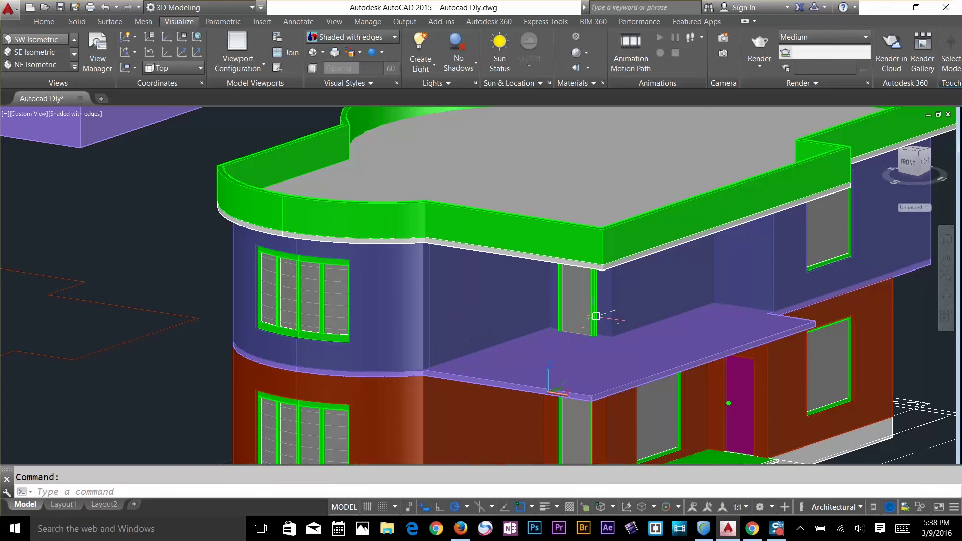
middle_drag(633, 333, 558, 232)
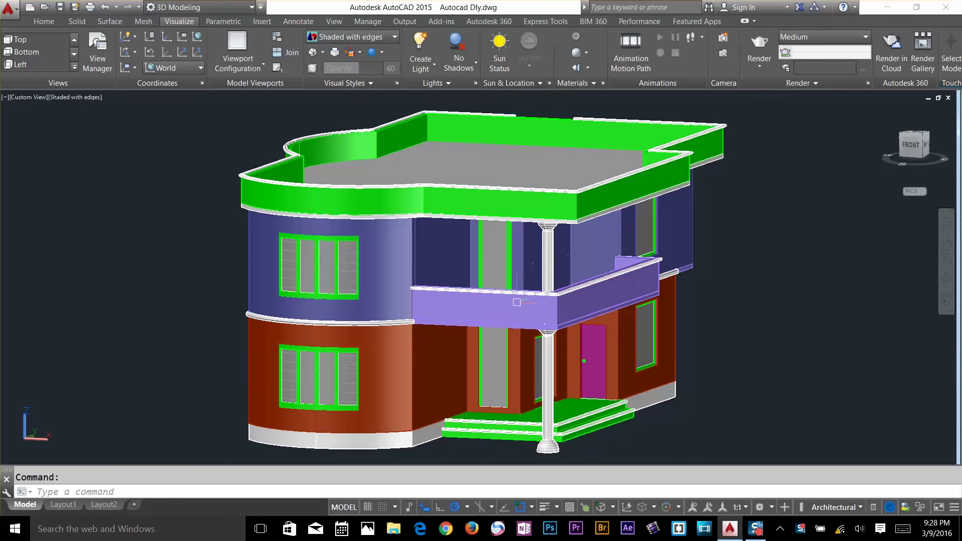
mouse_move(517, 303)
shift+middle_down()
mouse_move(617, 304)
mouse_move(504, 303)
shift+middle_up()
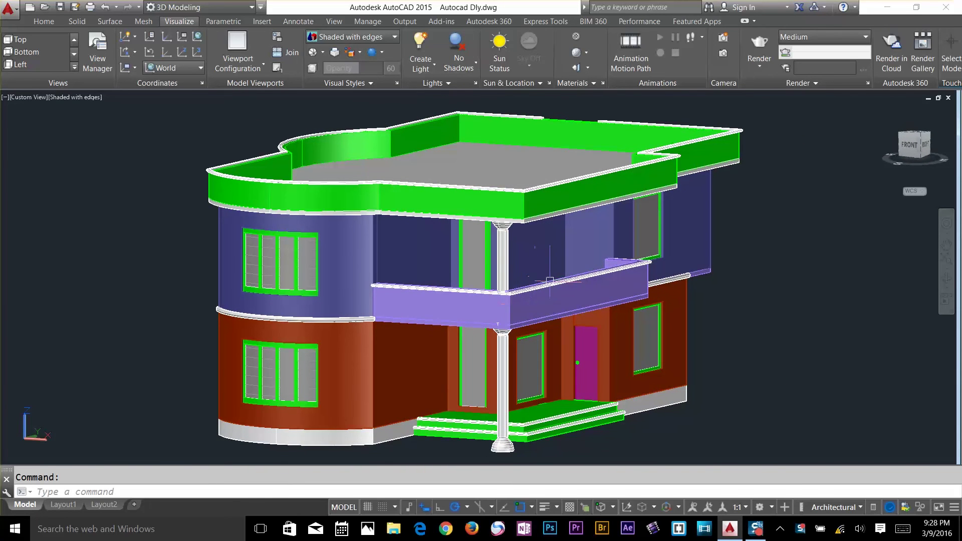
mouse_move(560, 282)
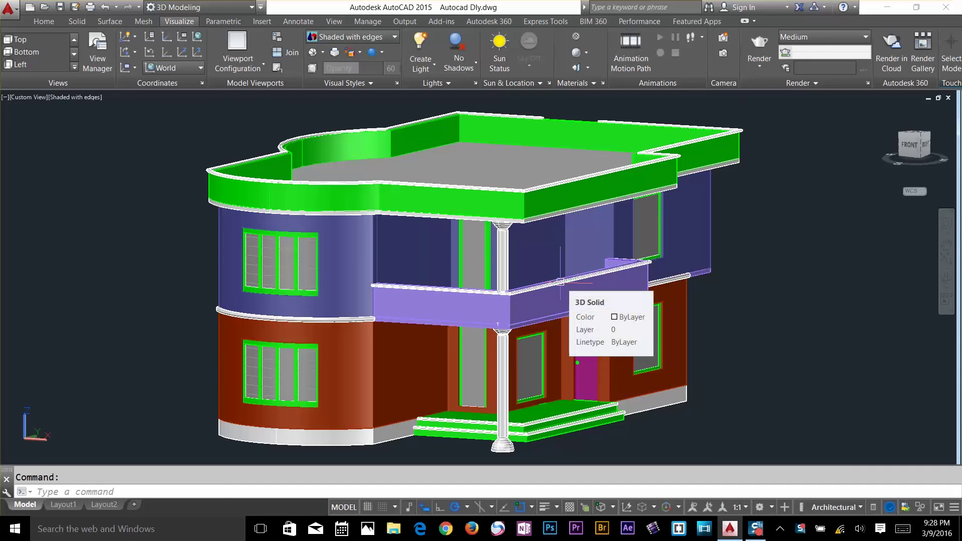